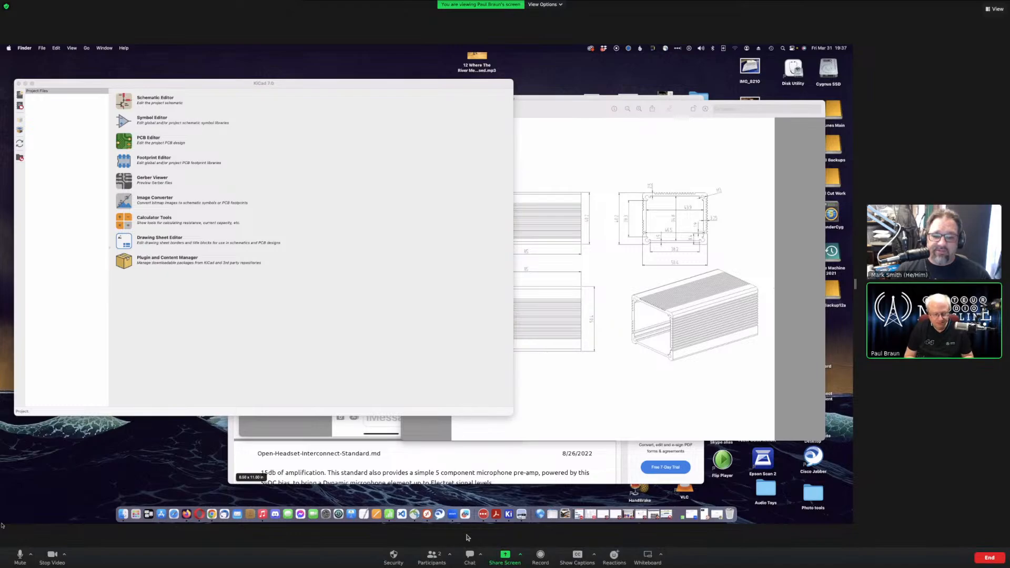
# - Post the YouTube livestream link in the Zoom meeting chat, then close the chat
pyautogui.click(469, 556)
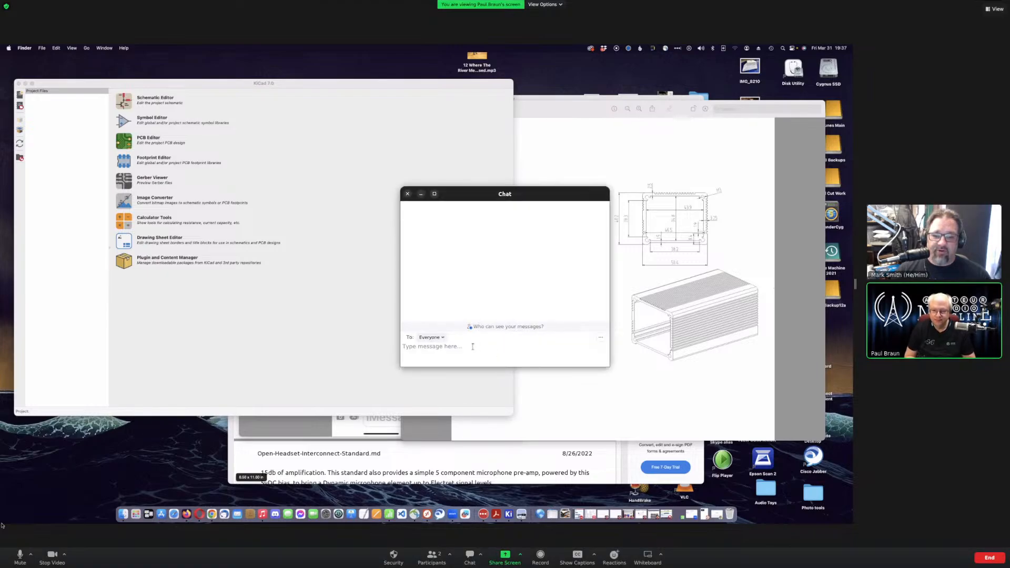
pyautogui.write('https://youtube.com/live/JYt-XYbGDAc?feature=share')
pyautogui.press('Return')
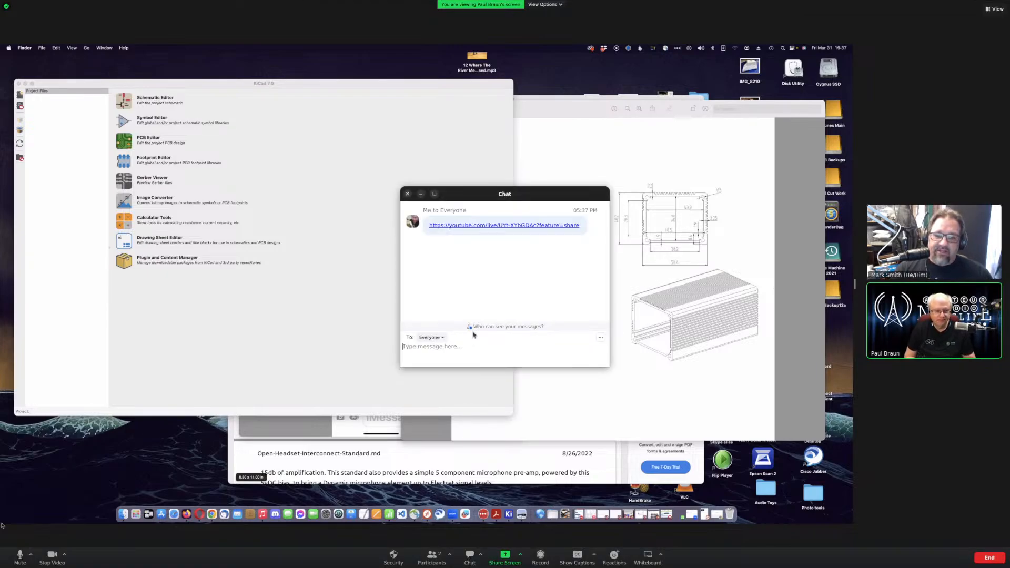
pyautogui.click(407, 194)
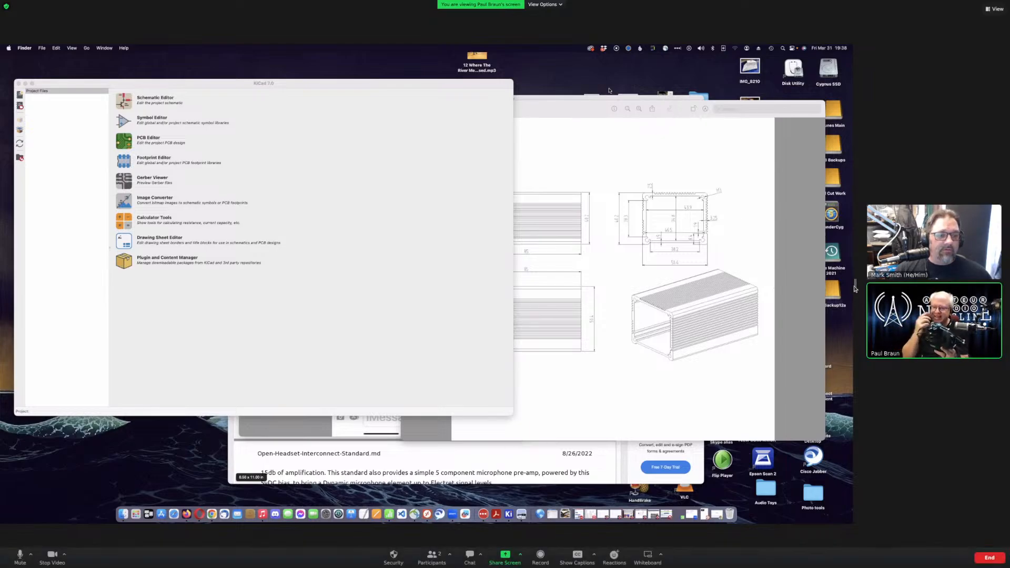
pyautogui.moveTo(855, 288); pyautogui.dragTo(594, 282)
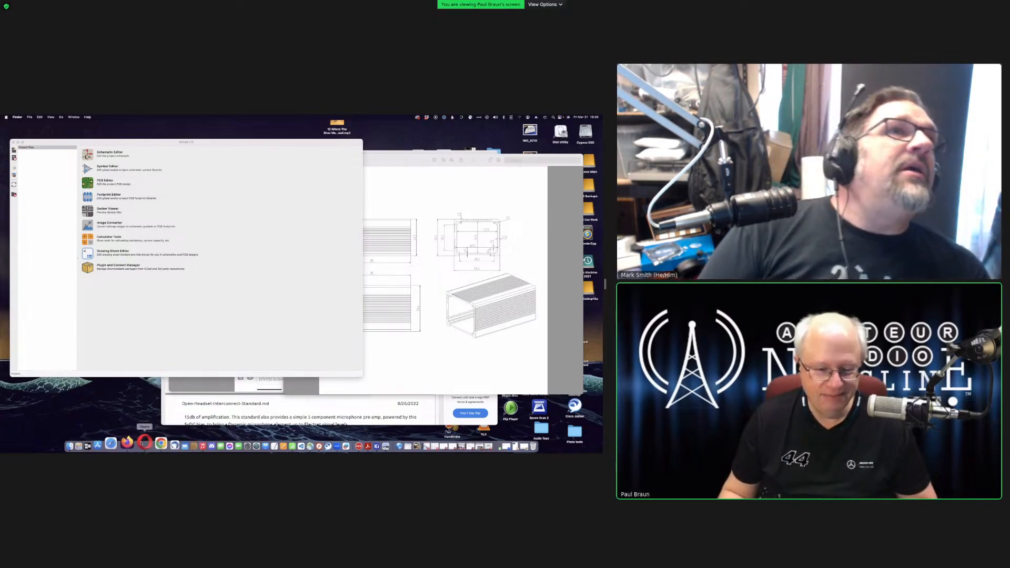
# - In Chrome's Facebook tab, begin a new post announcing a livestream with a guest about learning board design
pyautogui.click(506, 443)
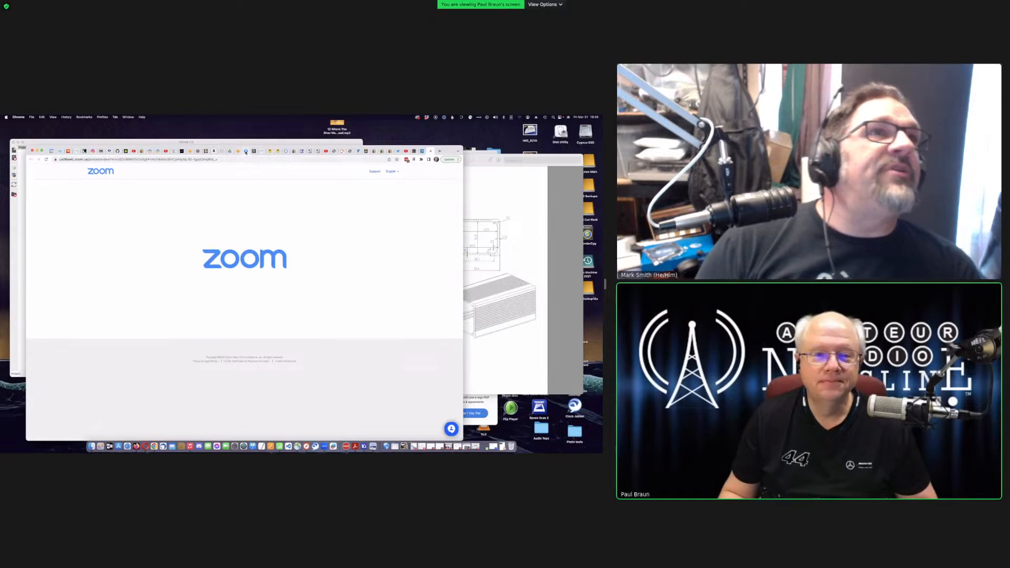
pyautogui.click(242, 152)
pyautogui.scroll(15, 204, 271)
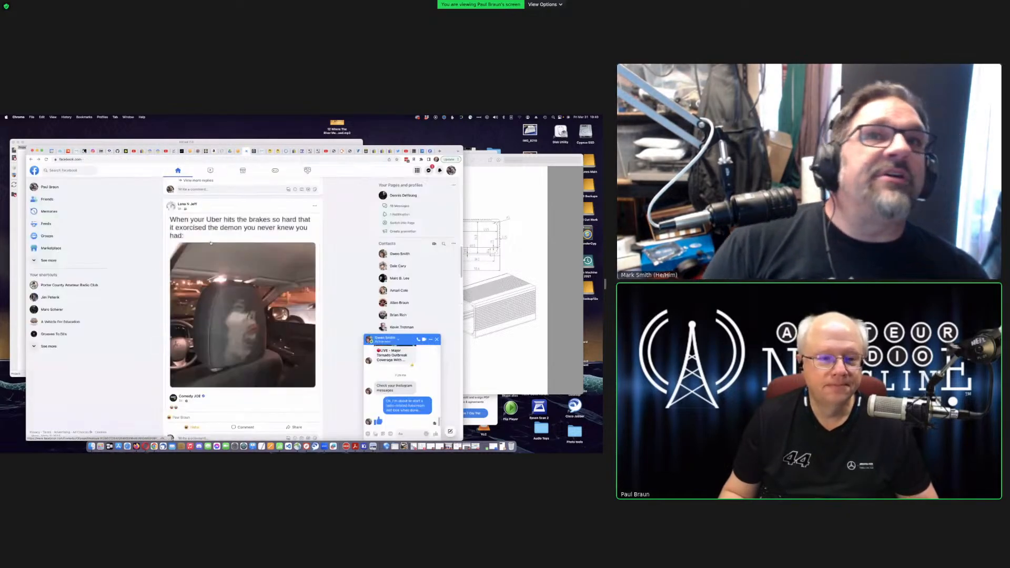
pyautogui.scroll(3, 221, 222)
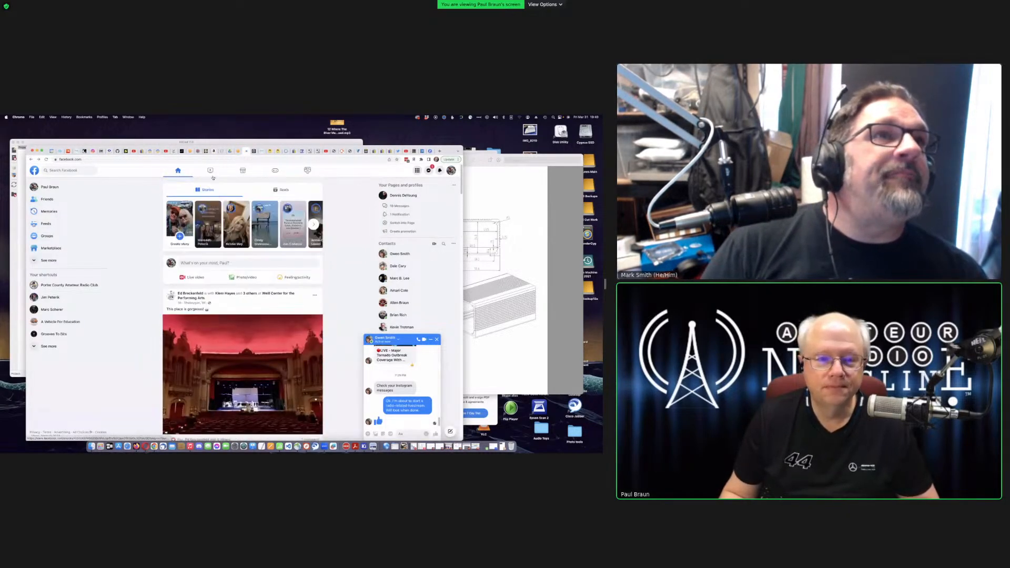
pyautogui.click(210, 266)
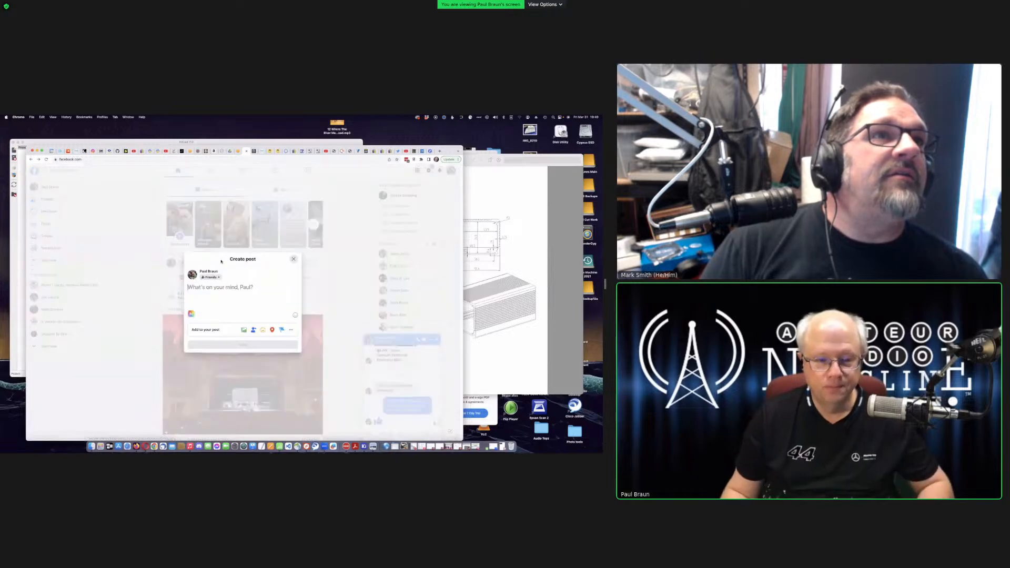
pyautogui.write("I'm d")
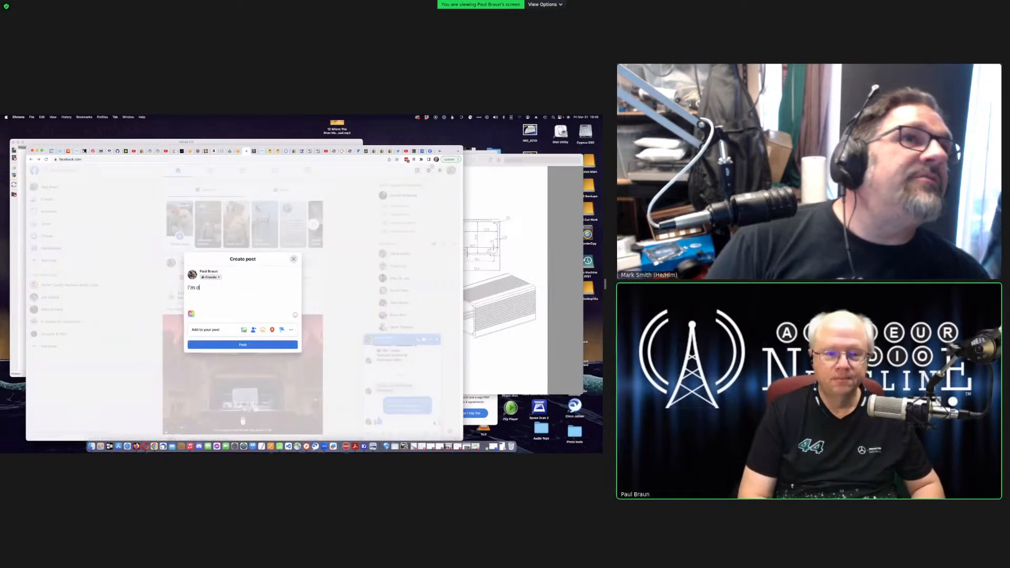
pyautogui.write('oing a livestream')
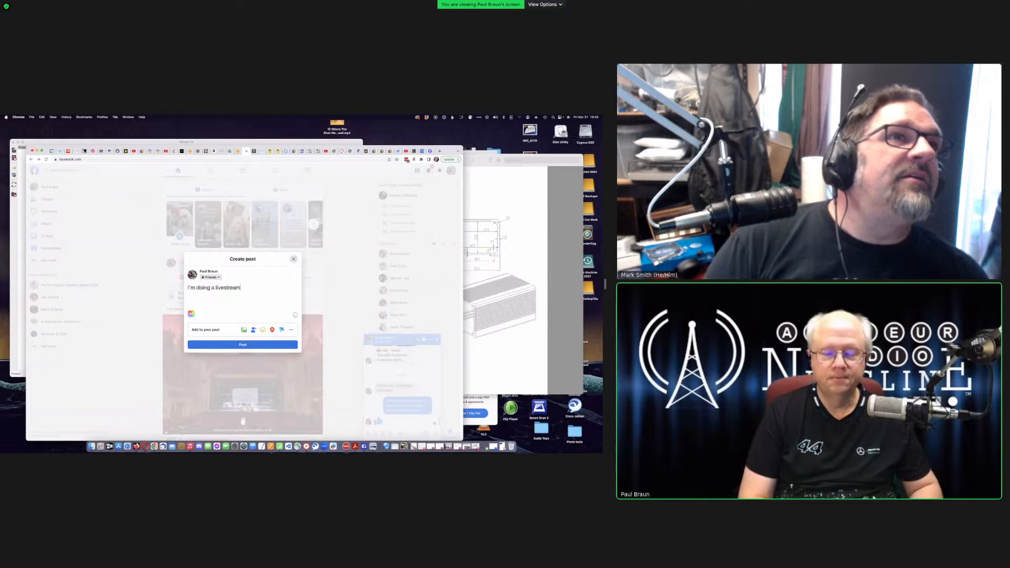
pyautogui.write(' with ')
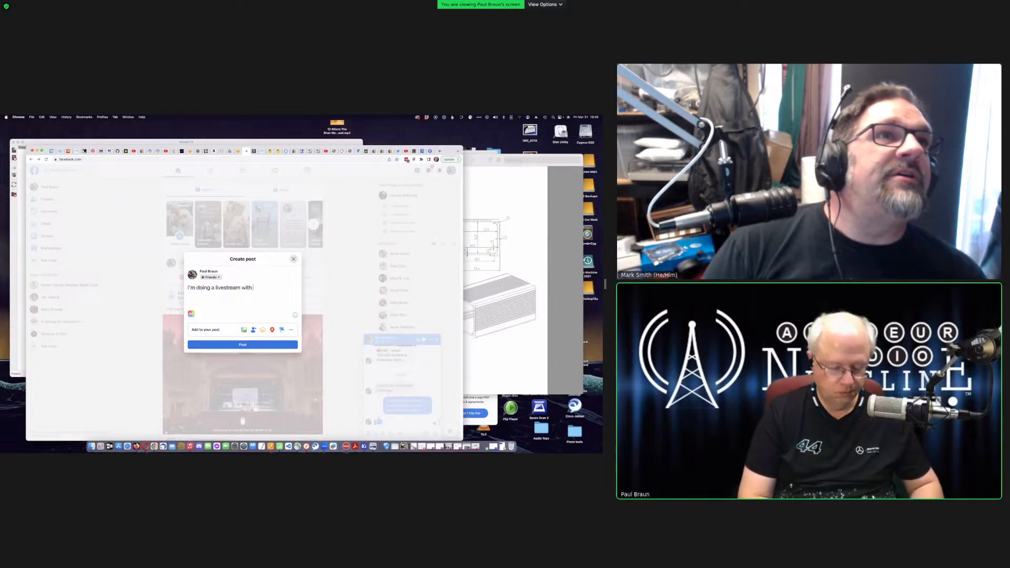
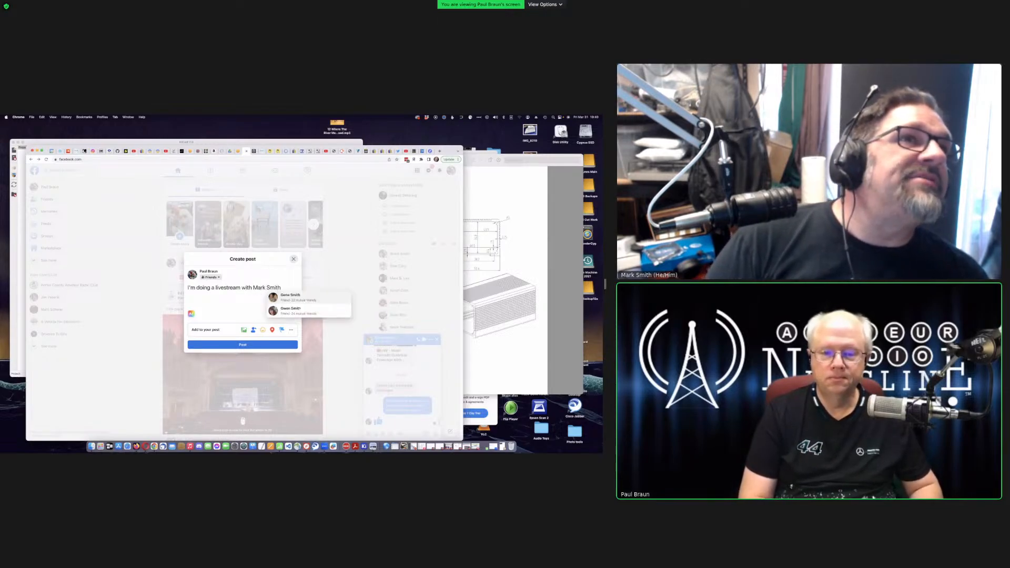
pyautogui.write(', N6MT')
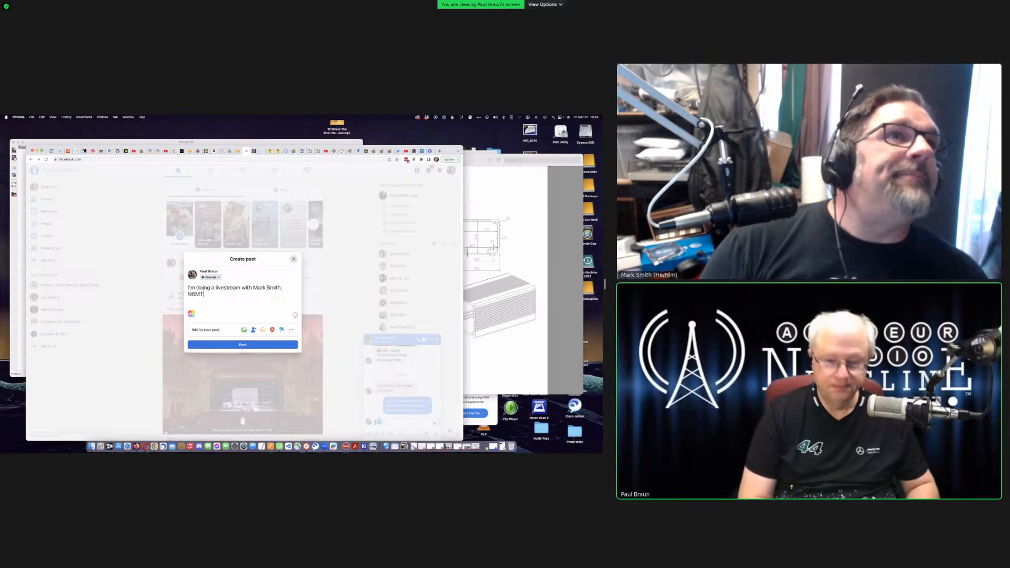
pyautogui.write('S learing how to use PC board design software.')
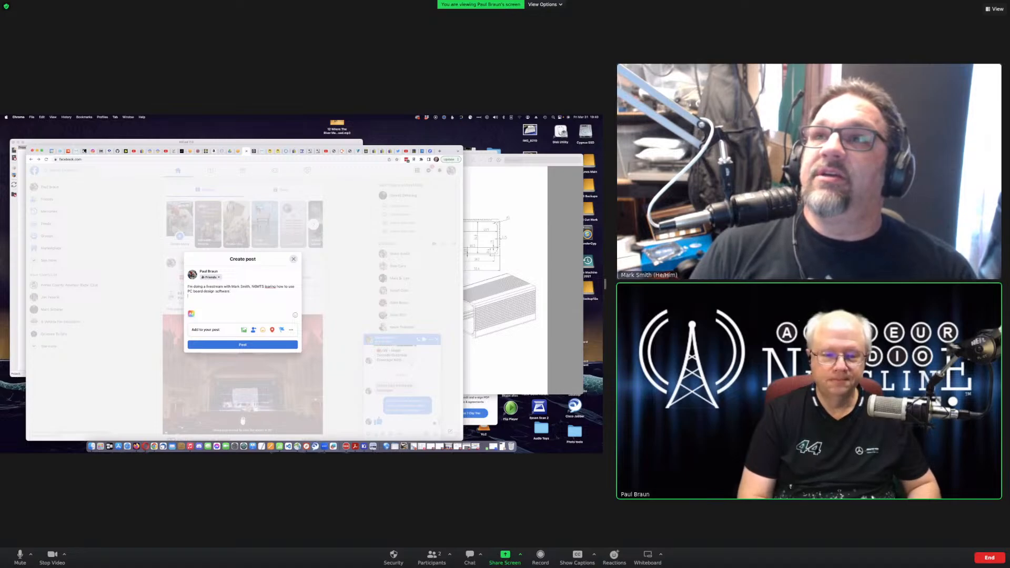
pyautogui.hotkey('alt', 'Tab')
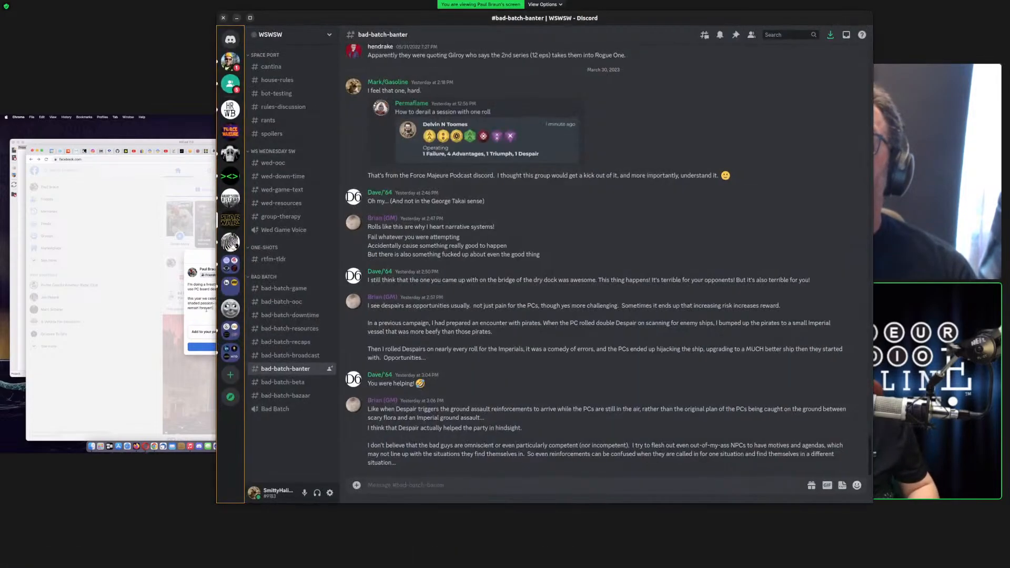
pyautogui.hotkey('alt', 'Tab')
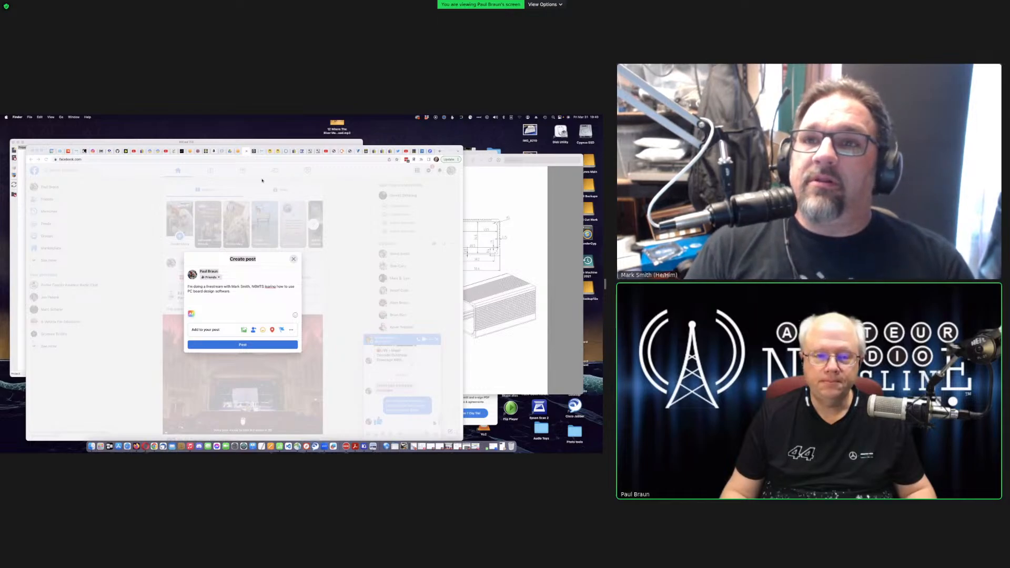
# - Add the YouTube livestream link on a new line of the post and publish it
pyautogui.click(201, 300)
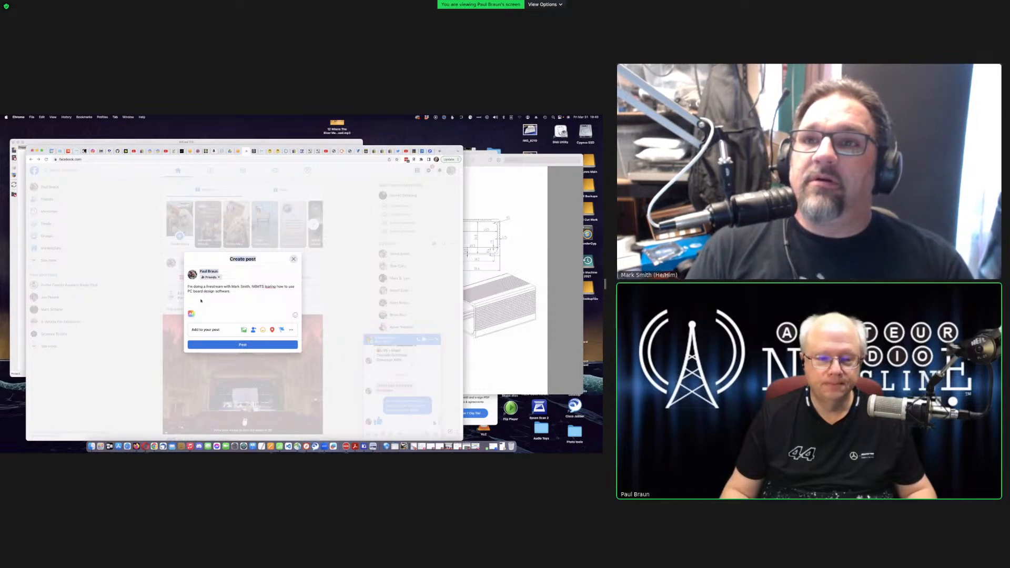
pyautogui.click(235, 297)
pyautogui.press('super+v')
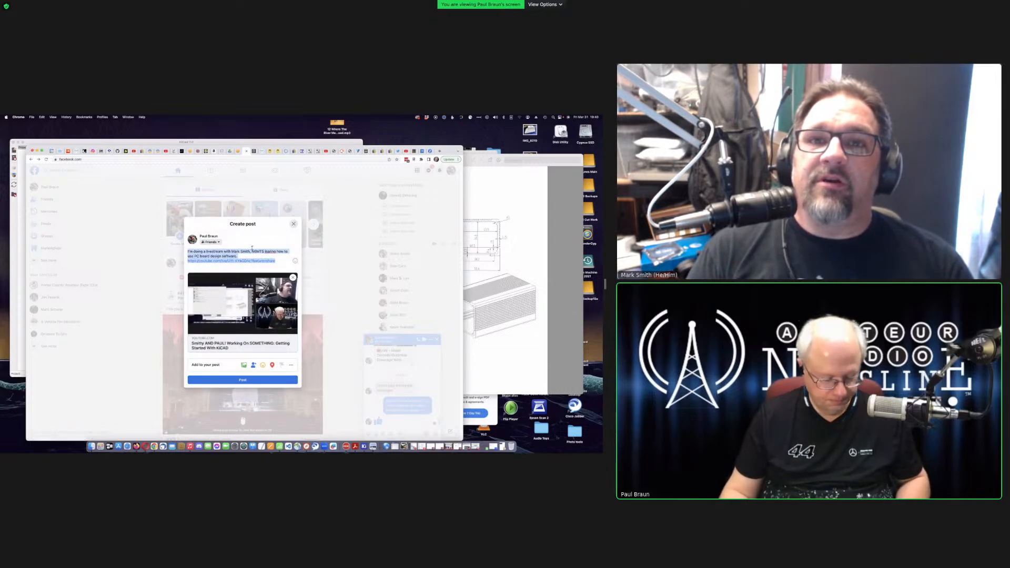
pyautogui.click(252, 381)
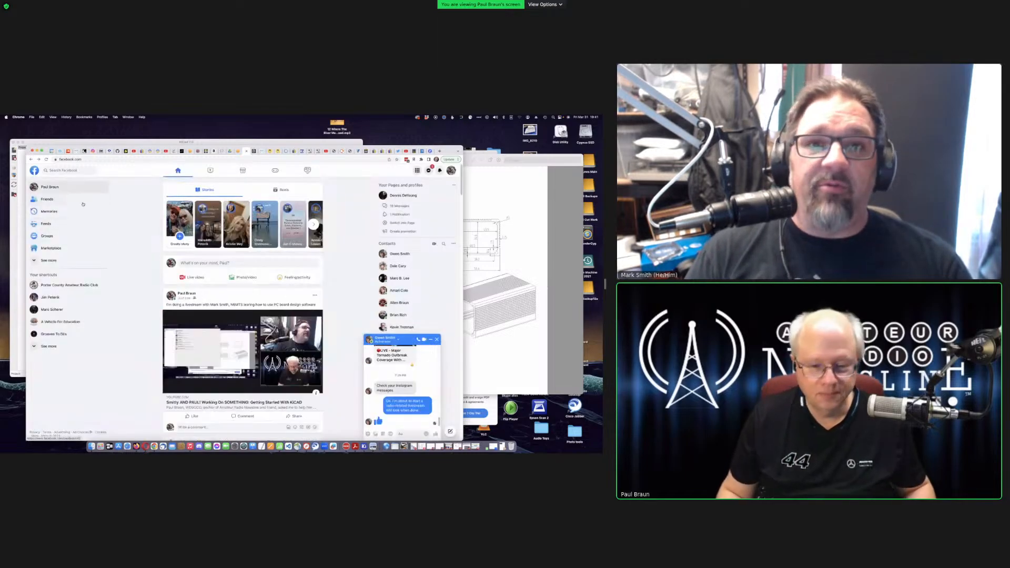
pyautogui.click(67, 171)
# - Search Facebook for 'ham' and go to the Ham Radio Workbench group page
pyautogui.write('ham')
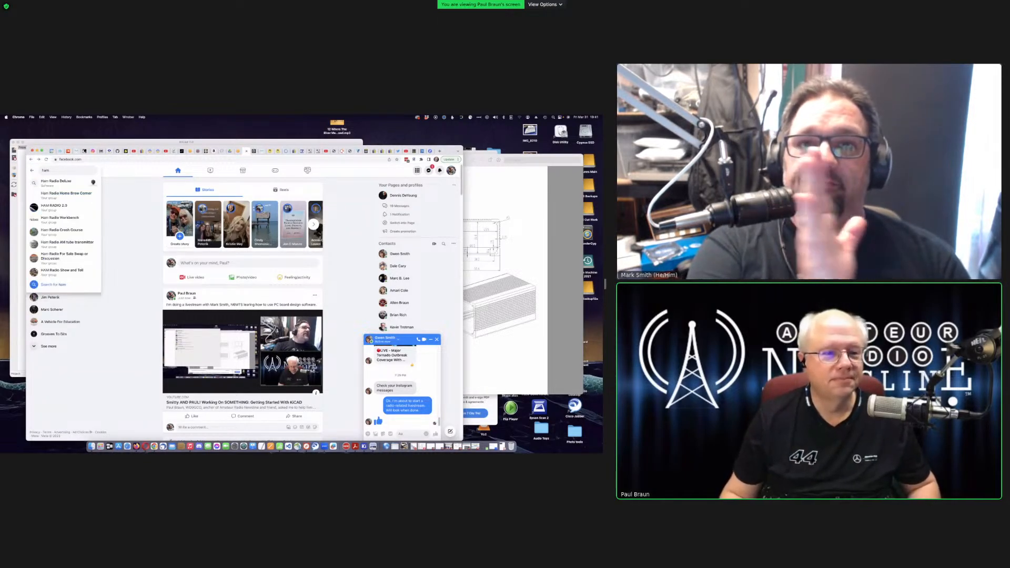
pyautogui.click(68, 219)
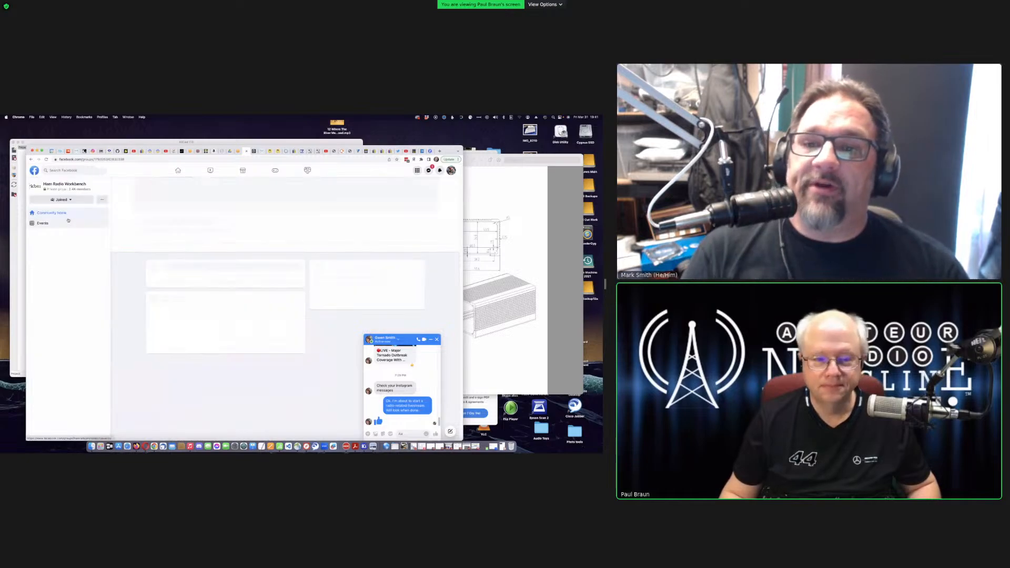
pyautogui.scroll(-8, 262, 363)
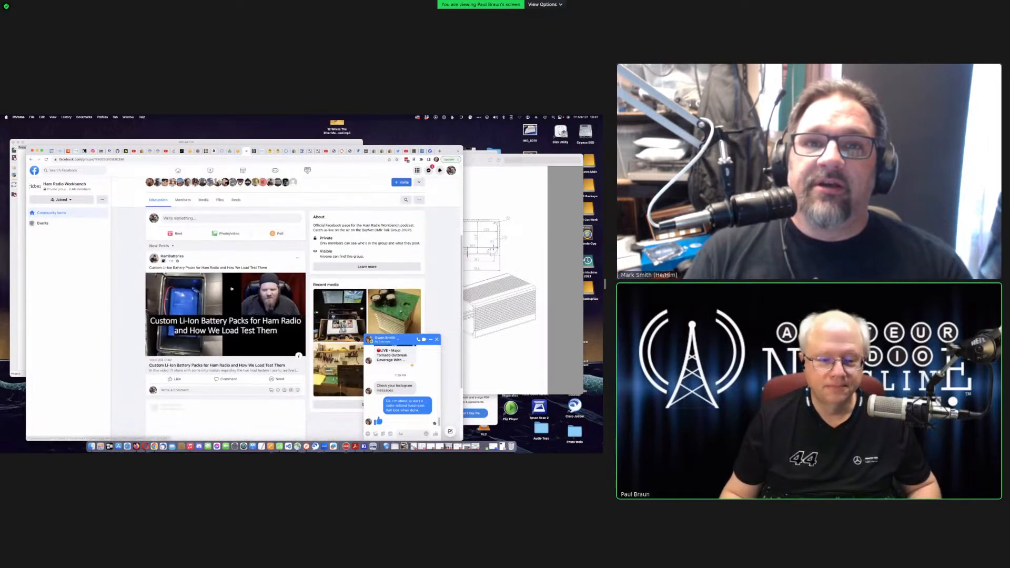
pyautogui.scroll(10, 242, 310)
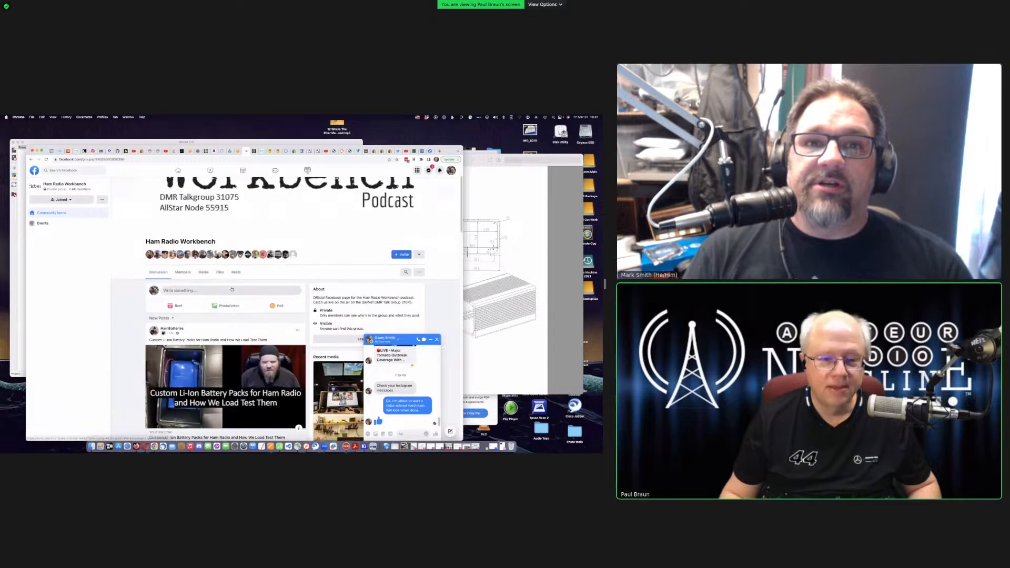
pyautogui.click(233, 289)
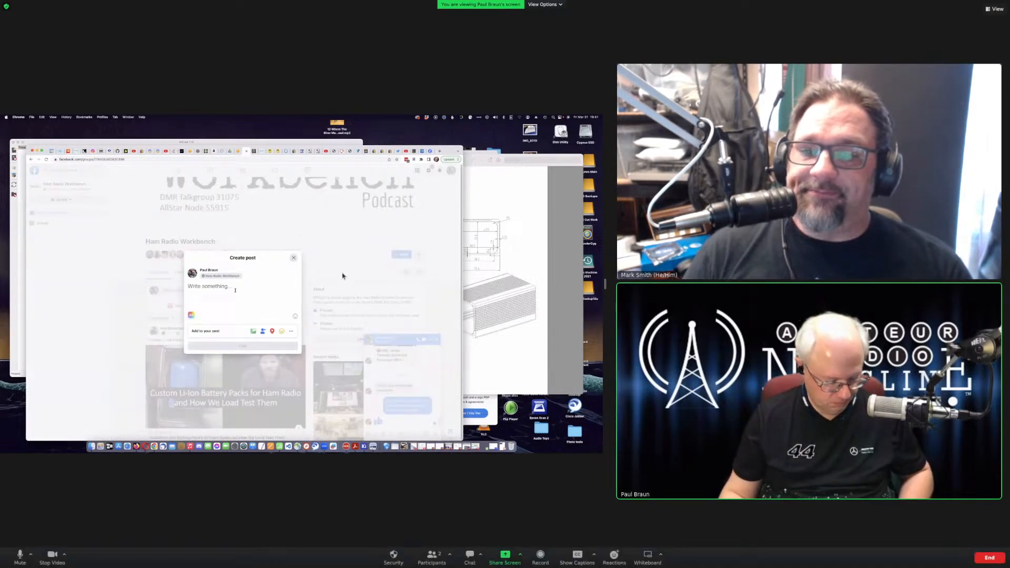
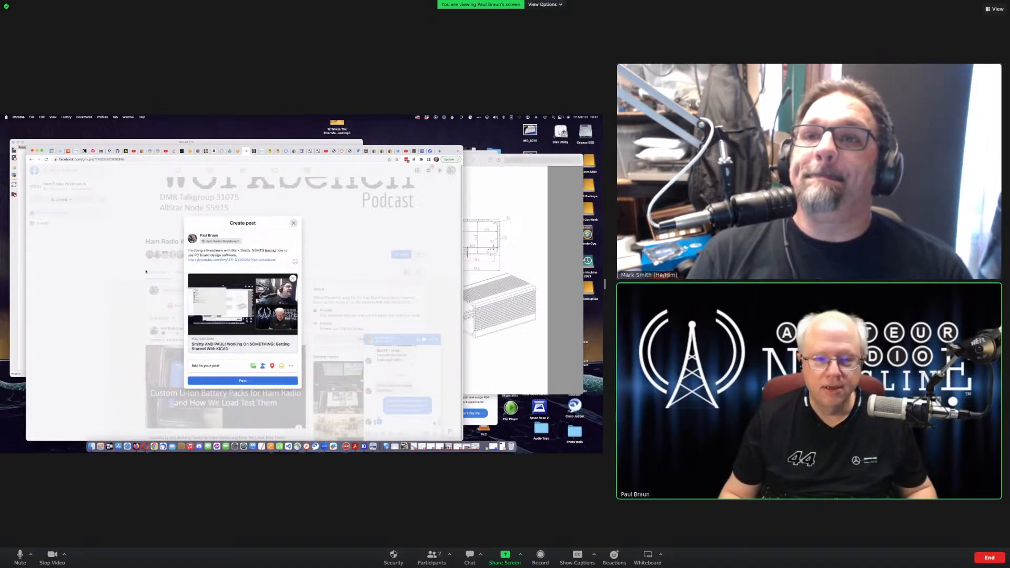
# - Publish the KiCad livestream announcement with its YouTube link in the group, then hide Chrome
pyautogui.click(242, 382)
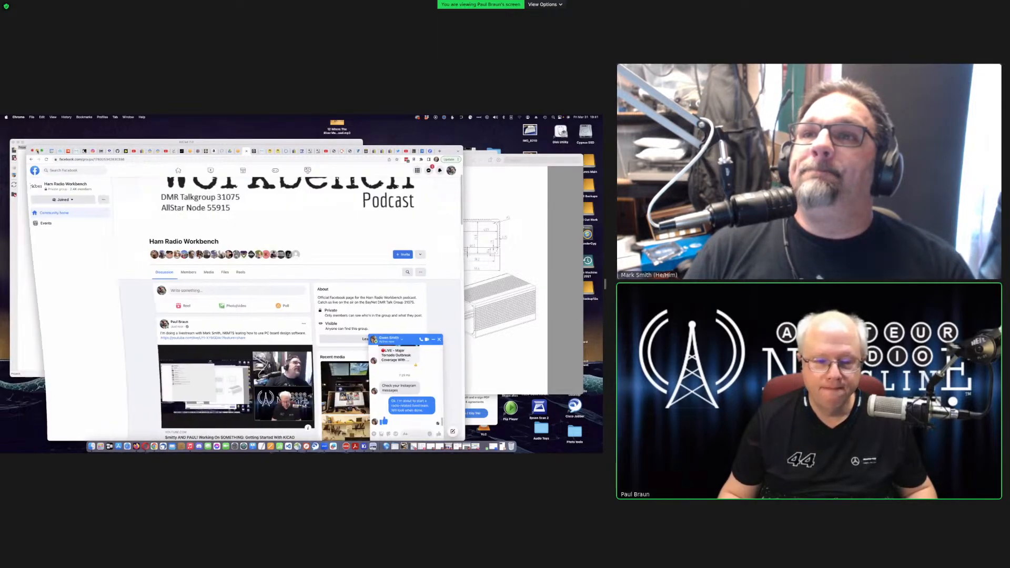
pyautogui.click(37, 151)
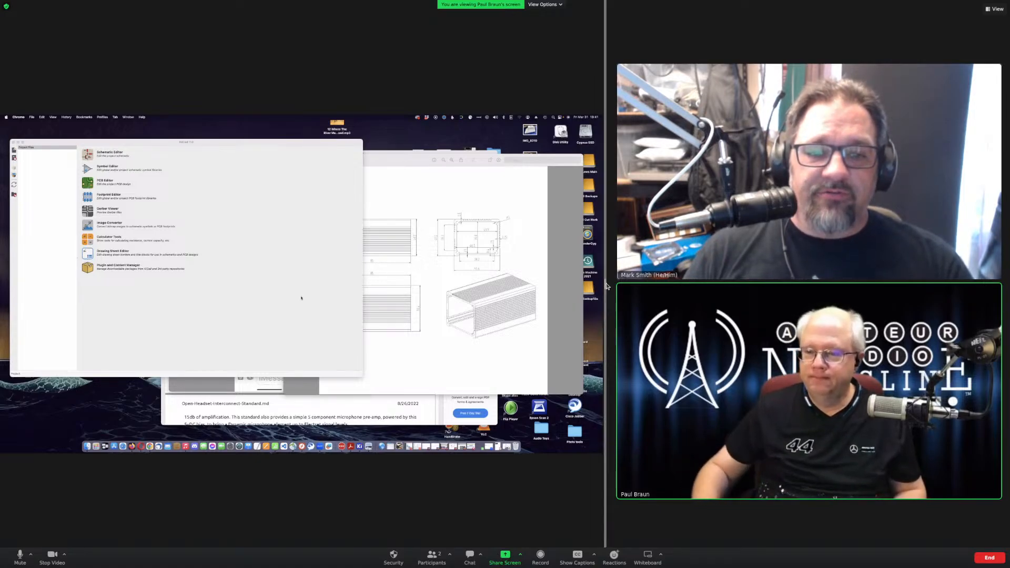
pyautogui.moveTo(607, 286); pyautogui.dragTo(832, 283)
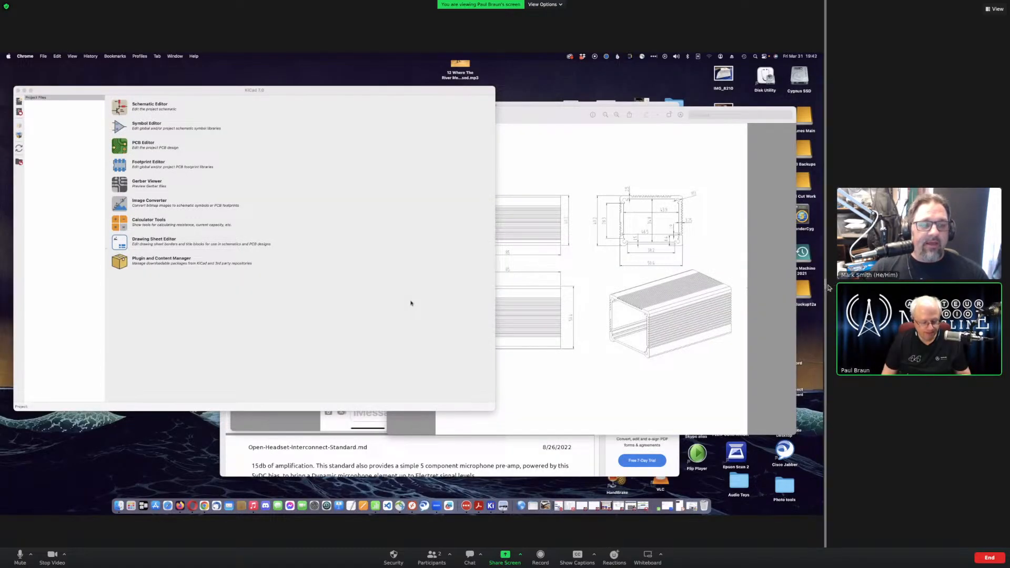
pyautogui.moveTo(826, 287); pyautogui.dragTo(836, 287)
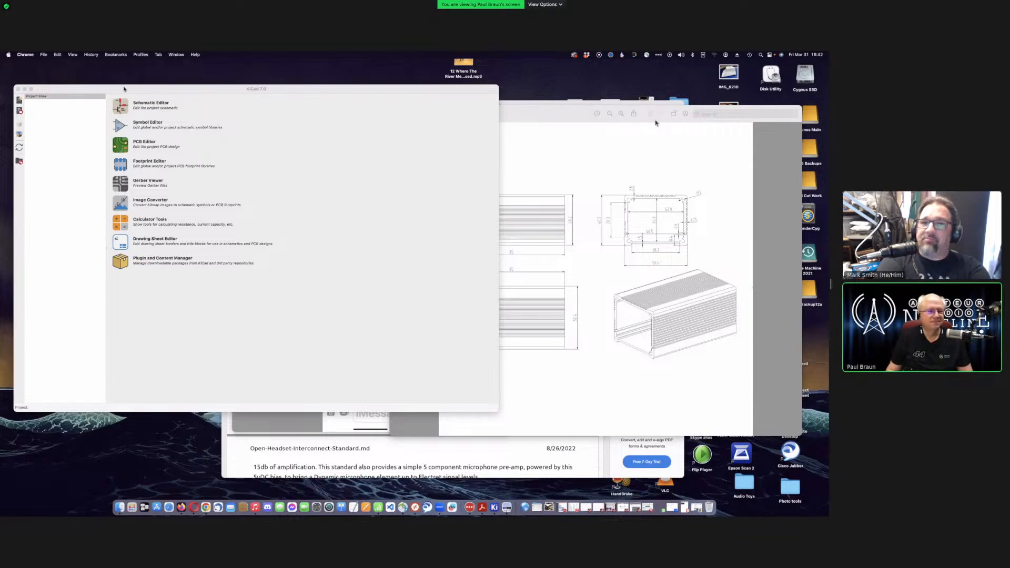
pyautogui.click(124, 88)
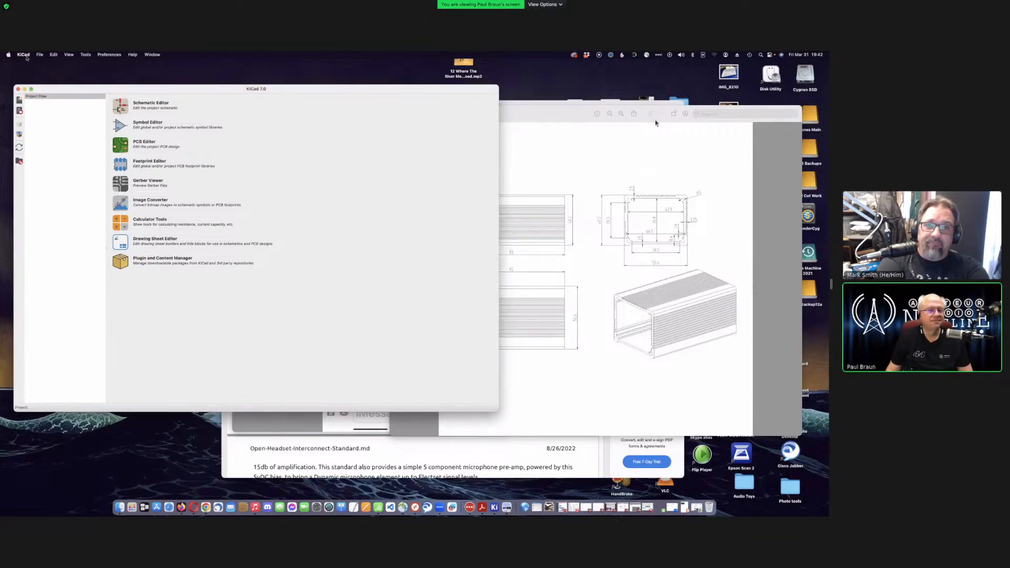
pyautogui.click(24, 54)
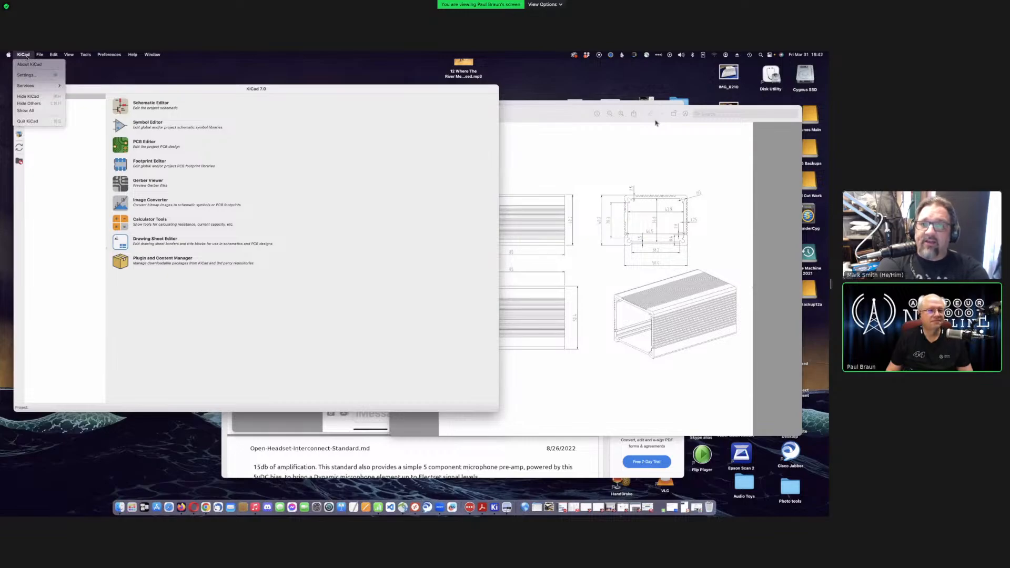
pyautogui.click(29, 65)
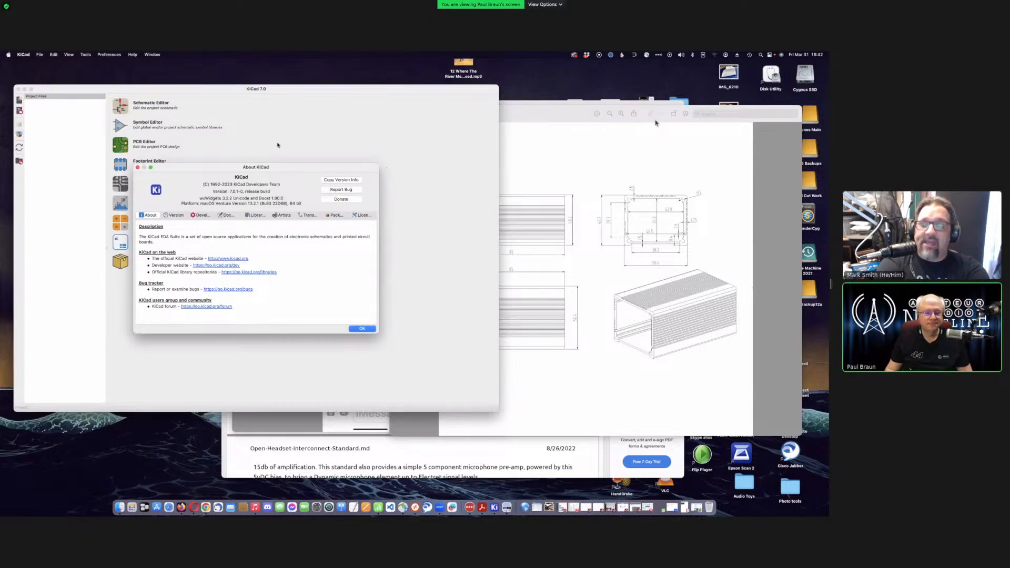
pyautogui.moveTo(185, 172); pyautogui.dragTo(210, 169)
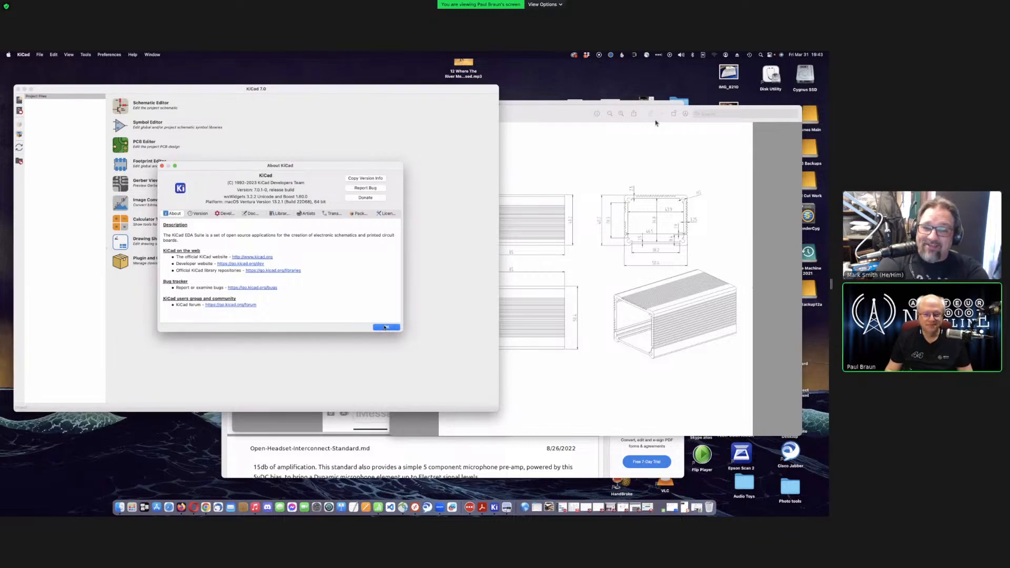
pyautogui.click(385, 327)
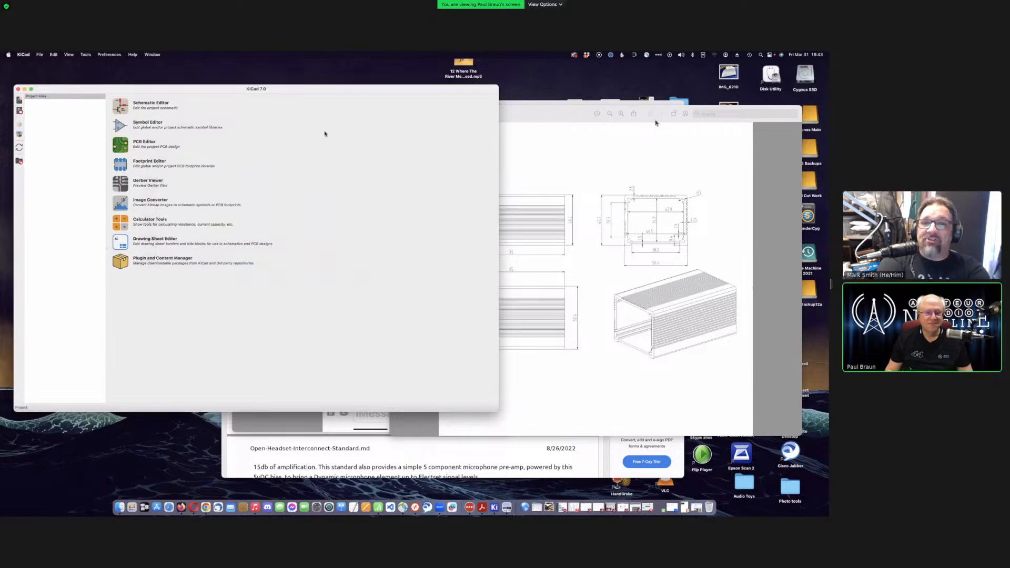
pyautogui.moveTo(318, 92); pyautogui.dragTo(316, 88)
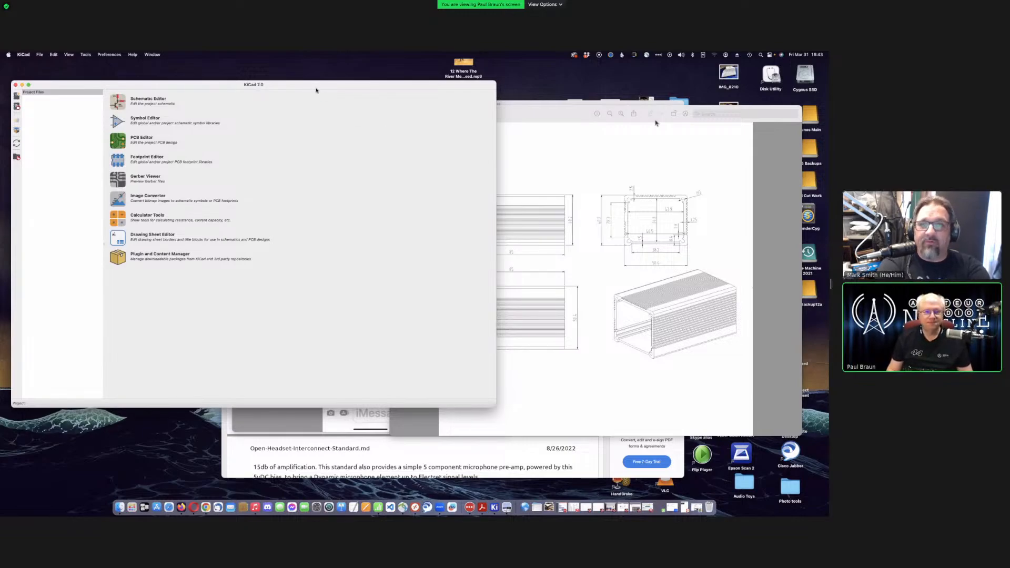
pyautogui.moveTo(317, 89); pyautogui.dragTo(326, 91)
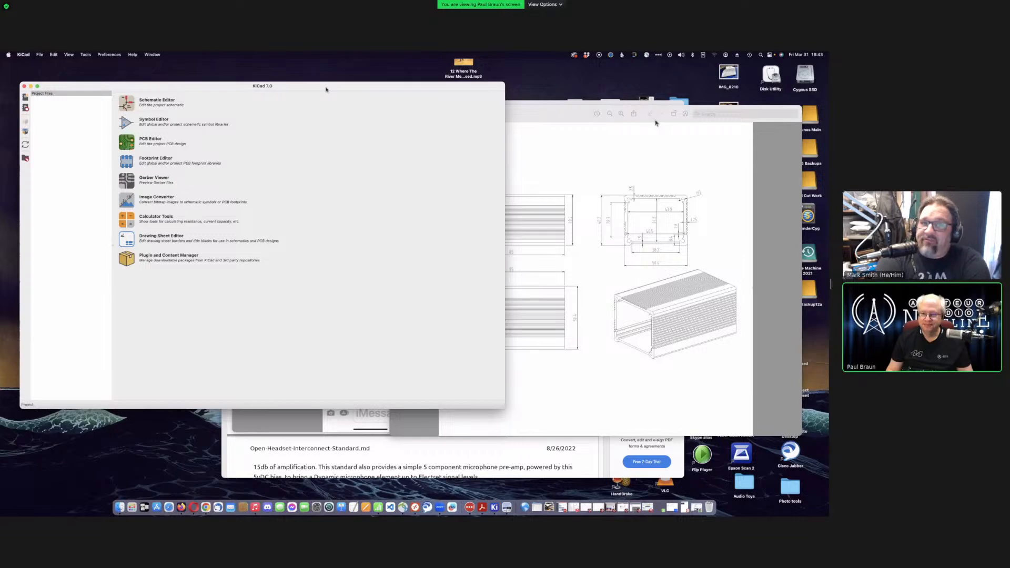
# - Bring the box_dimensions.jpeg Preview window forward and position it over the KiCad window
pyautogui.click(576, 161)
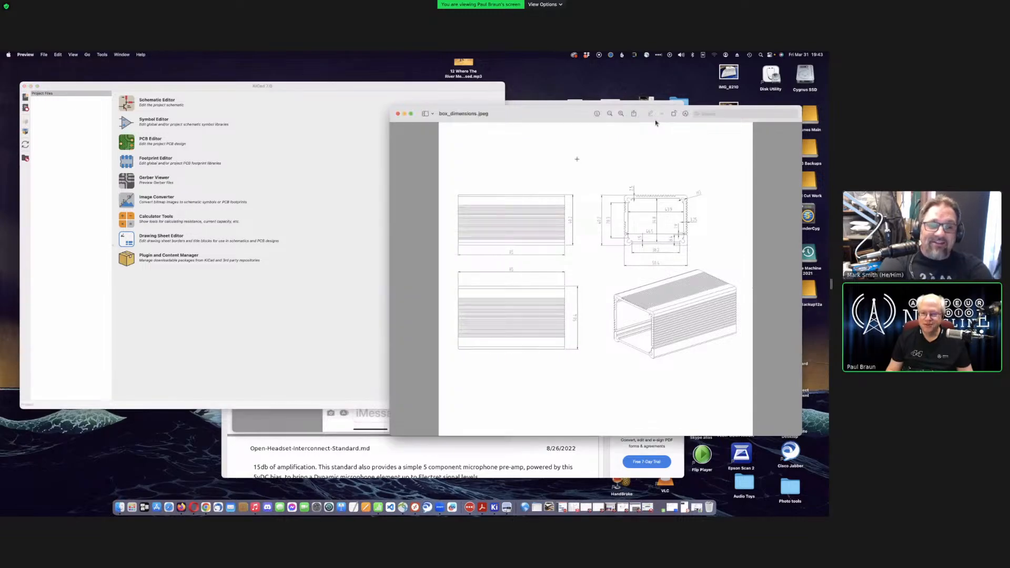
pyautogui.moveTo(532, 117); pyautogui.dragTo(613, 168)
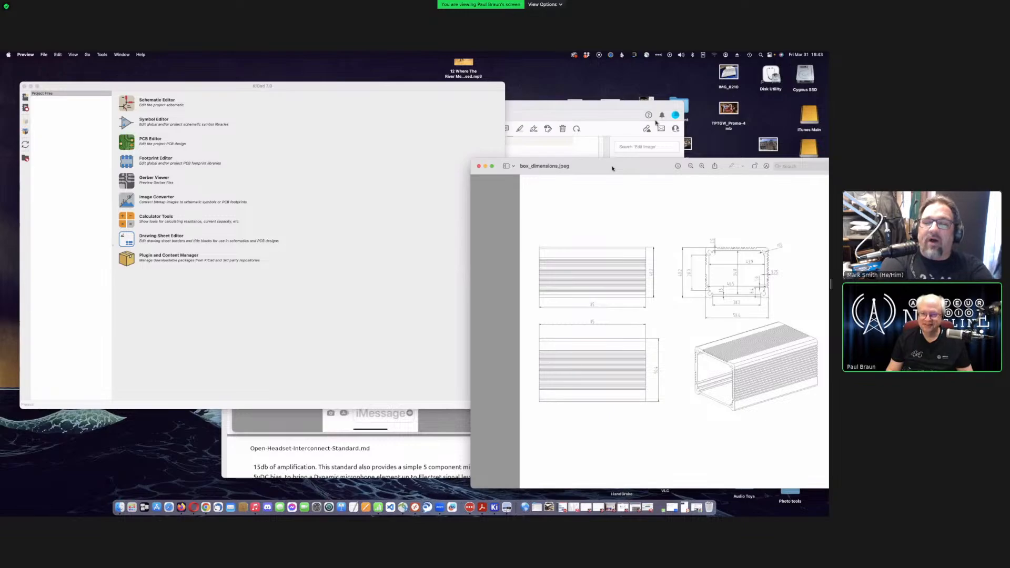
pyautogui.moveTo(612, 168); pyautogui.dragTo(648, 179)
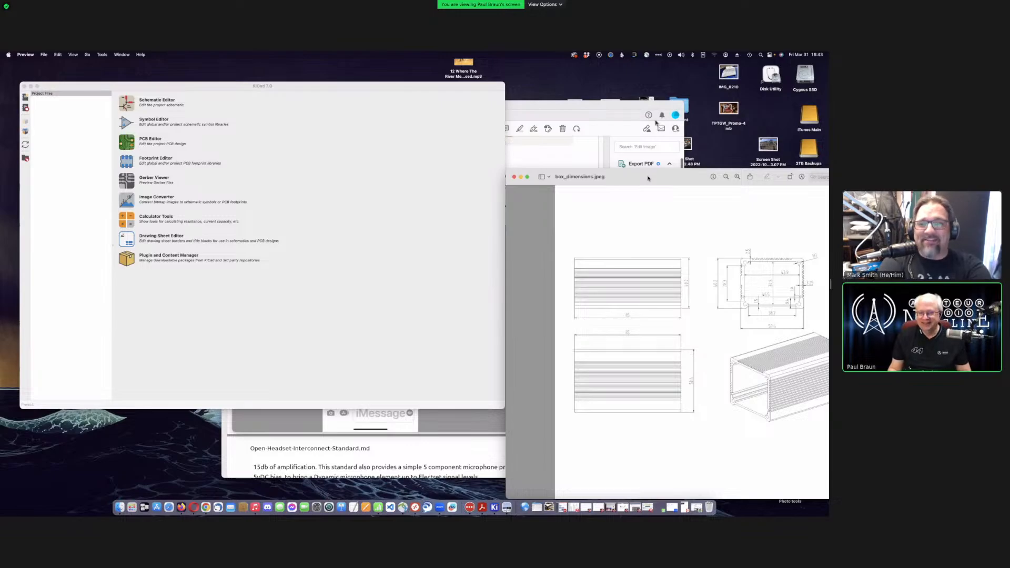
pyautogui.moveTo(648, 178); pyautogui.dragTo(591, 151)
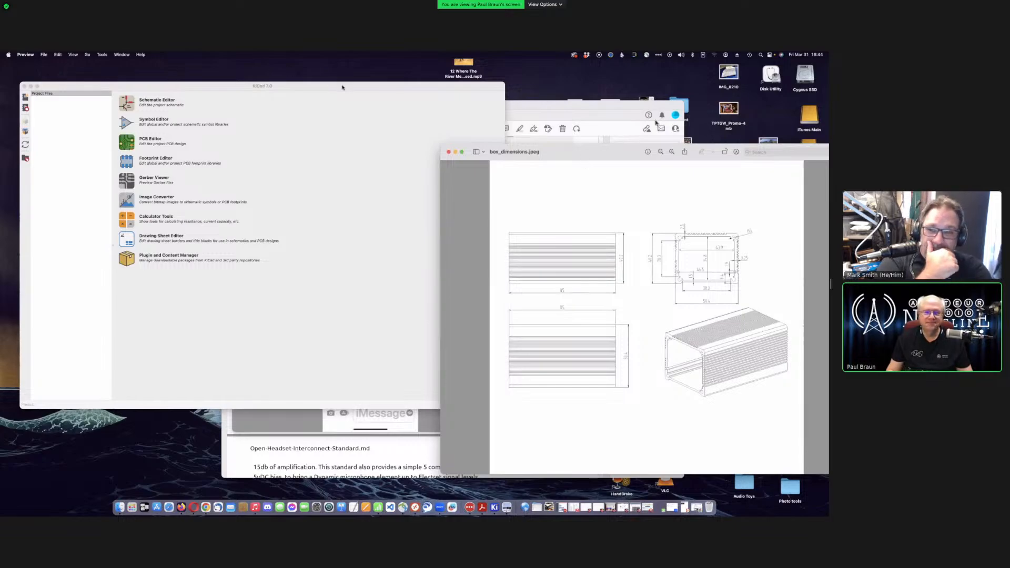
# - Shift the KiCad project window slightly left, then bring box_dimensions.jpeg back in front
pyautogui.moveTo(342, 86); pyautogui.dragTo(327, 91)
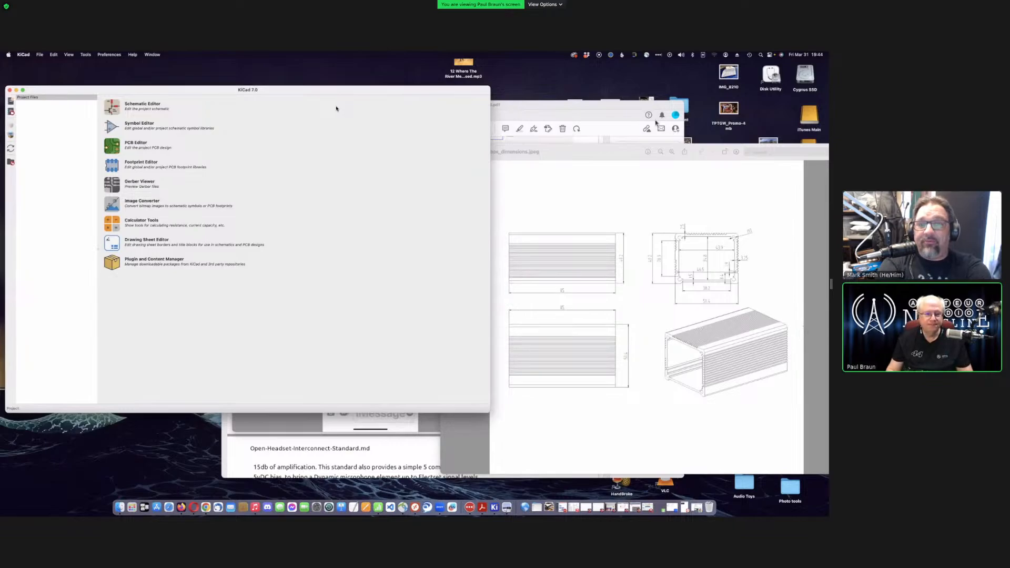
pyautogui.moveTo(311, 91)
pyautogui.mouseDown()
pyautogui.moveTo(337, 88)
pyautogui.moveTo(320, 86)
pyautogui.mouseUp()
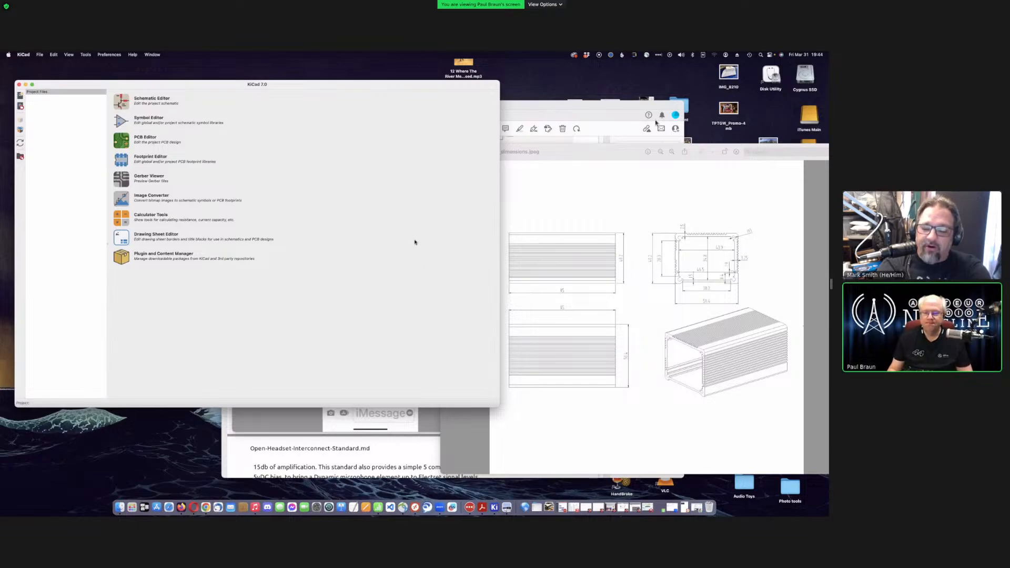
pyautogui.click(577, 156)
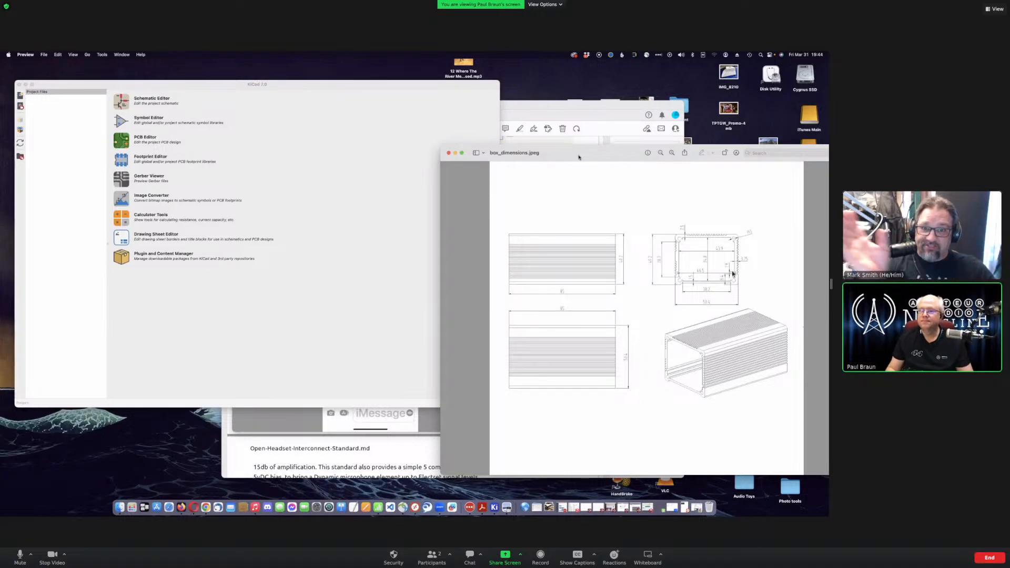
# - Zoom into box_dimensions.jpeg to read the 50.4 × 40.2 end profile with 46.5 and 38.2 inner widths
pyautogui.moveTo(579, 157); pyautogui.dragTo(543, 161)
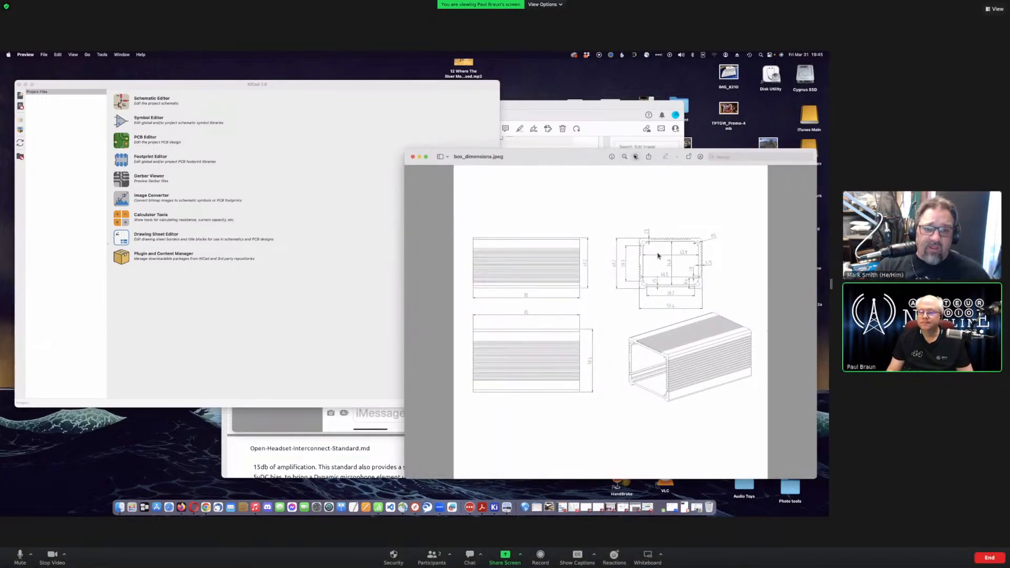
pyautogui.keyDown('ctrl'); pyautogui.scroll(10, 658, 256); pyautogui.keyUp('ctrl')
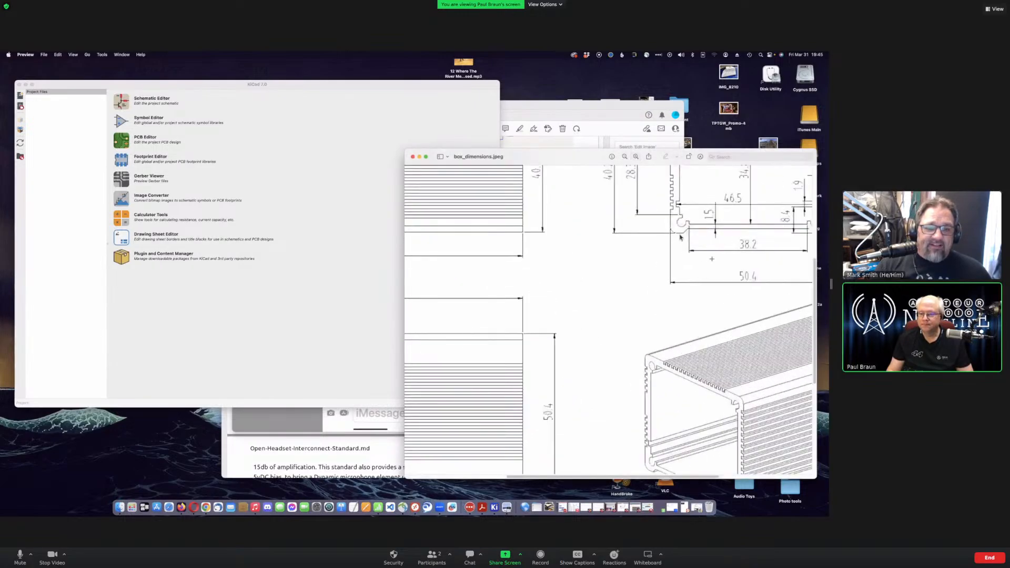
pyautogui.moveTo(712, 258); pyautogui.dragTo(681, 302)
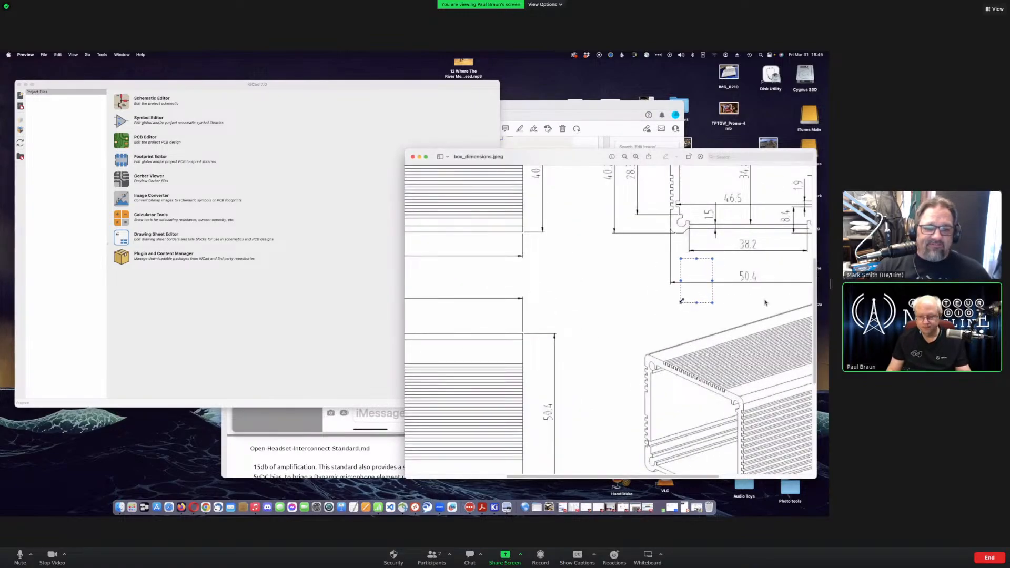
pyautogui.click(763, 296)
pyautogui.scroll(-2, 761, 296)
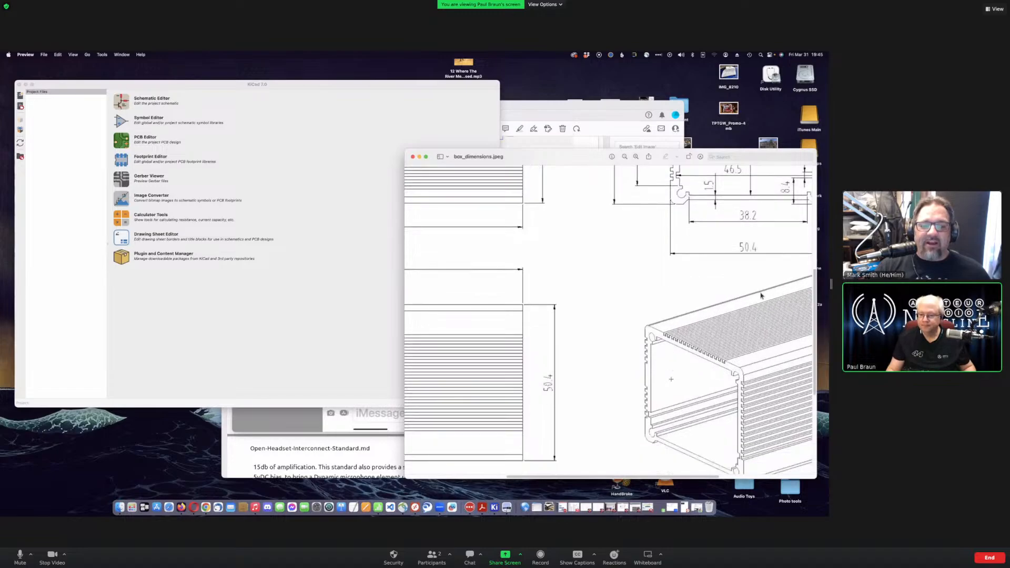
pyautogui.scroll(-5, 761, 295)
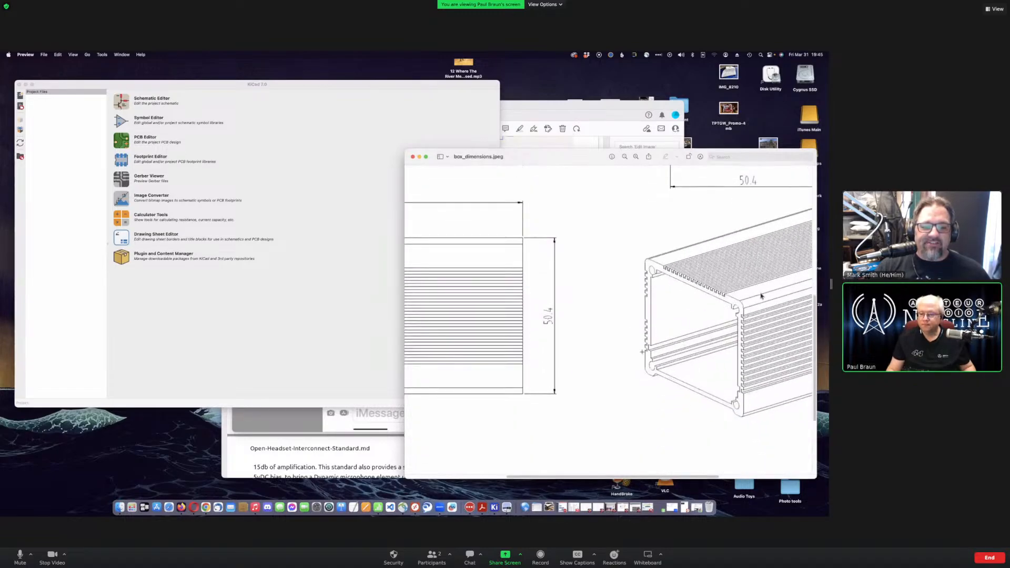
pyautogui.moveTo(563, 158); pyautogui.dragTo(523, 162)
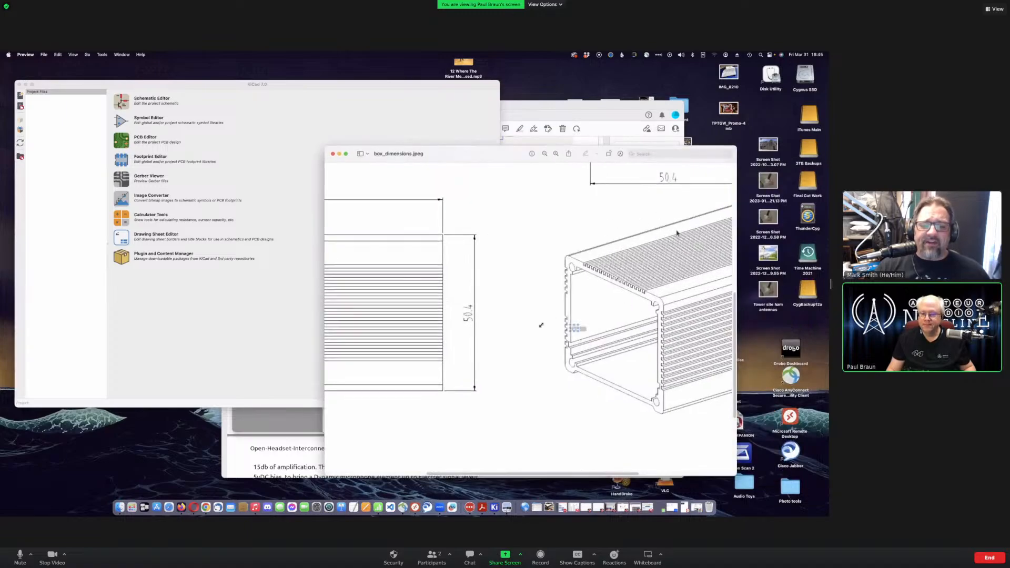
pyautogui.moveTo(539, 331); pyautogui.dragTo(578, 359)
pyautogui.click(569, 372)
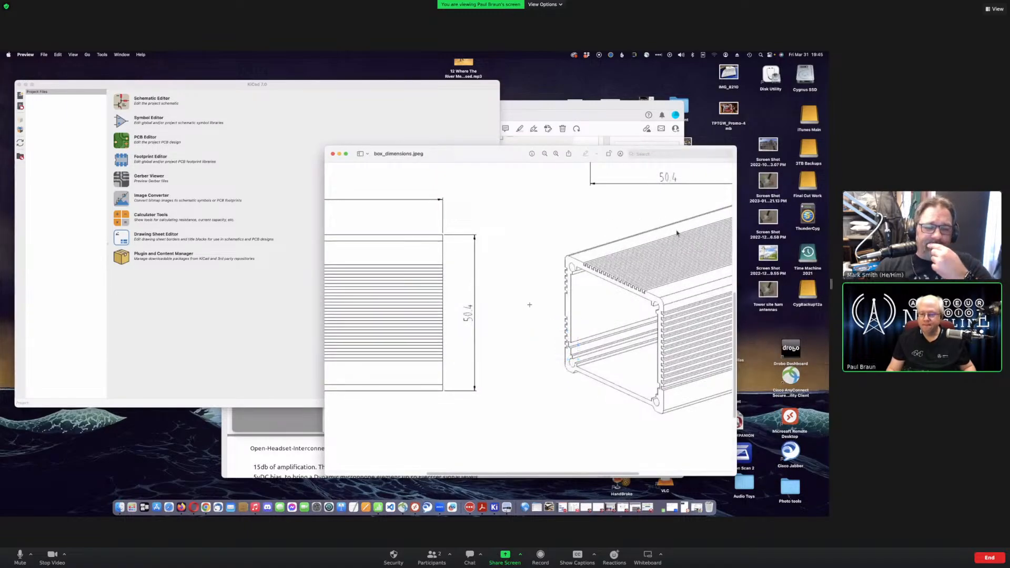
pyautogui.scroll(8, 677, 233)
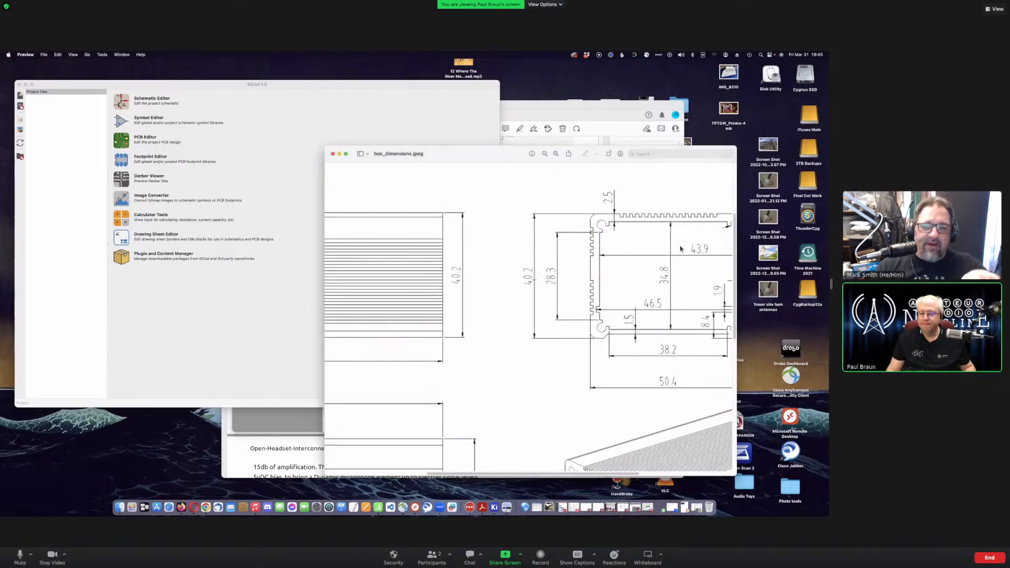
# - Pan the enlarged drawing over to the finned side view, 85 long and 40.2 high
pyautogui.moveTo(500, 479); pyautogui.dragTo(568, 481)
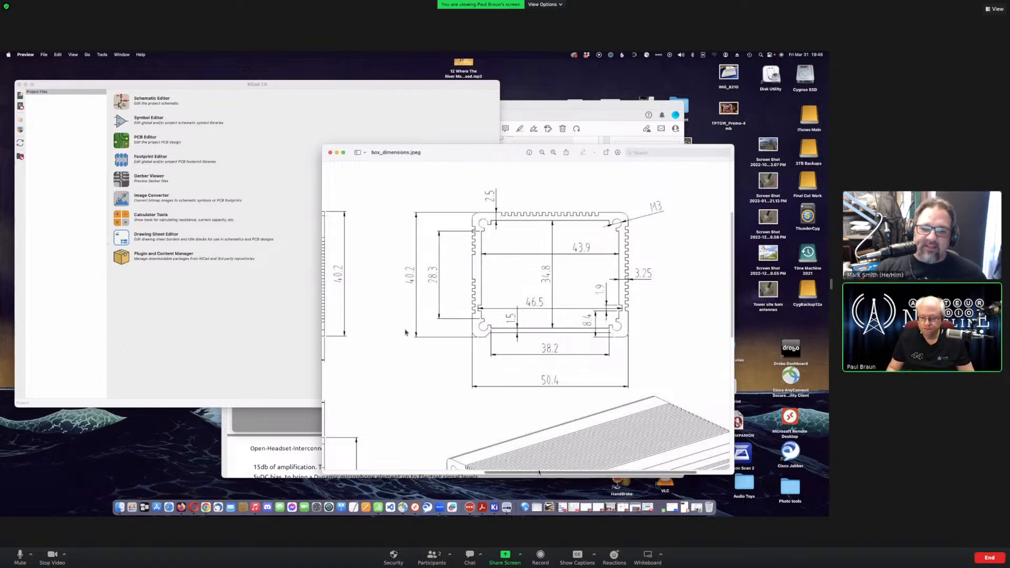
pyautogui.moveTo(539, 473); pyautogui.dragTo(343, 449)
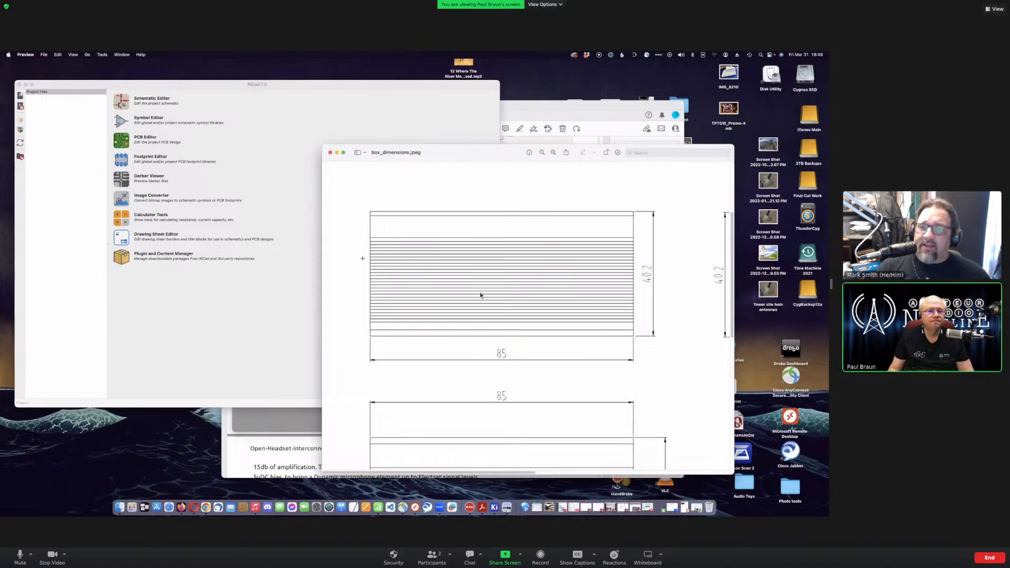
# - Zoom the enclosure drawing out twice to show the whole sheet and move it right
pyautogui.press('super+Tab')
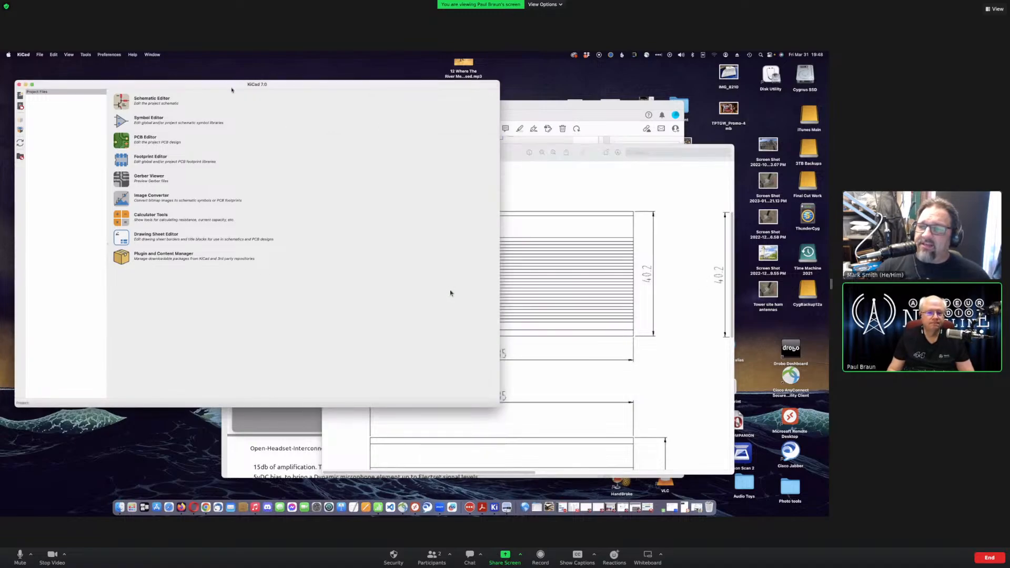
pyautogui.moveTo(226, 83); pyautogui.dragTo(294, 94)
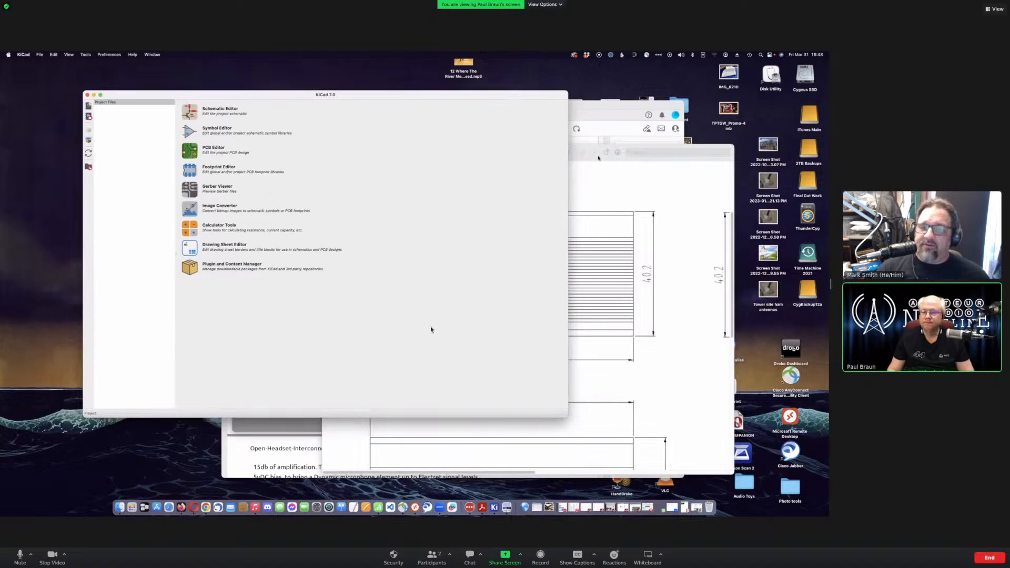
pyautogui.click(598, 158)
pyautogui.click(543, 152)
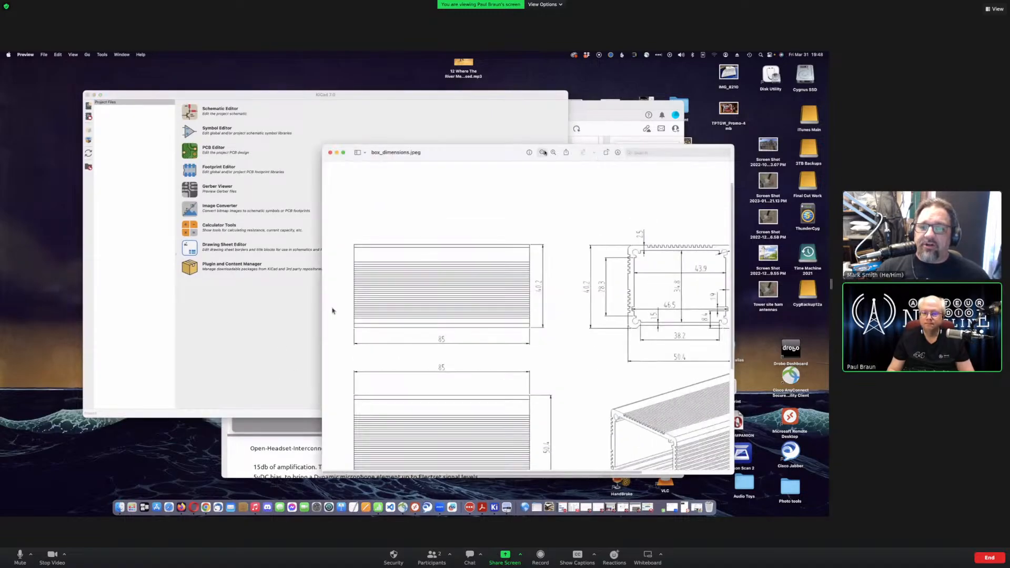
pyautogui.click(542, 152)
pyautogui.moveTo(526, 153); pyautogui.dragTo(683, 183)
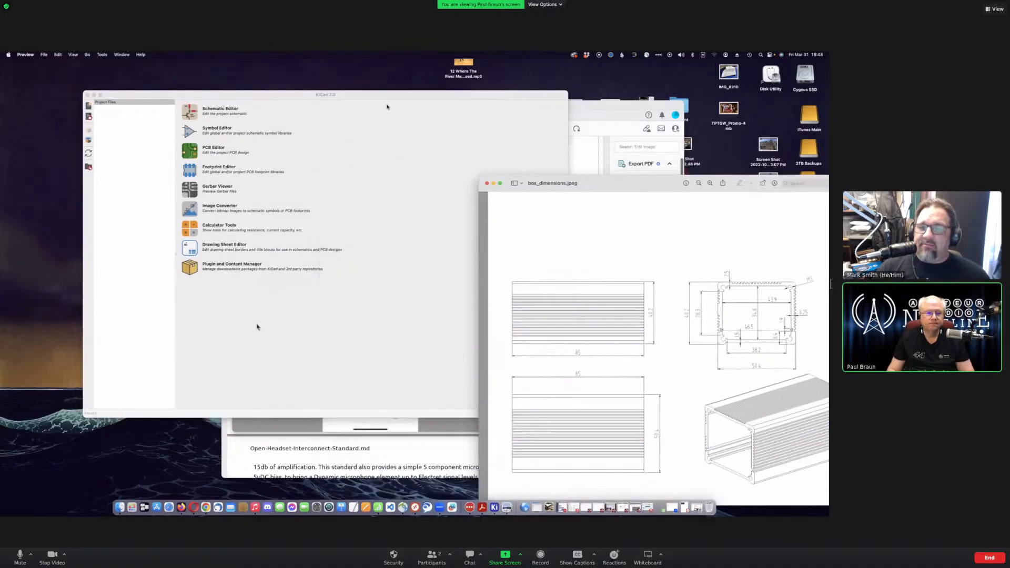
# - Bring KiCad back to the front, reposition it, and start creating a new project
pyautogui.click(286, 95)
pyautogui.moveTo(304, 95); pyautogui.dragTo(308, 133)
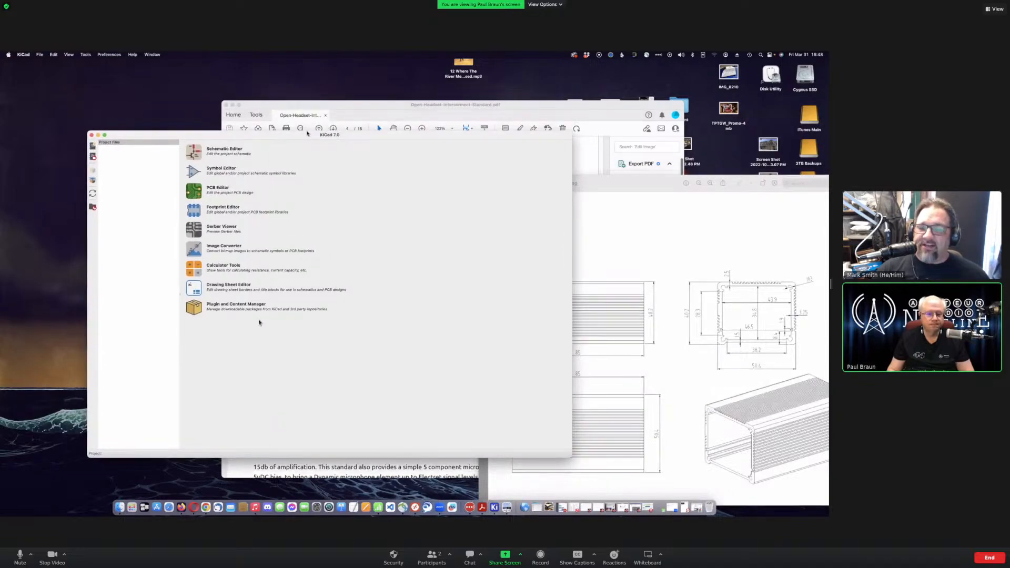
pyautogui.moveTo(307, 133); pyautogui.dragTo(304, 131)
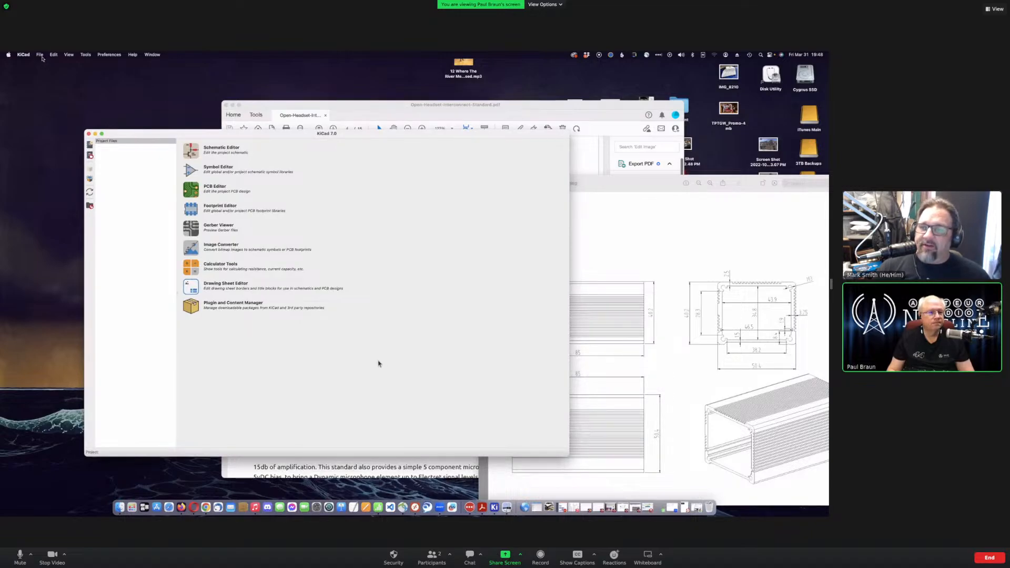
pyautogui.click(40, 55)
# - Name the new project 'OHIS User Side'
pyautogui.click(62, 65)
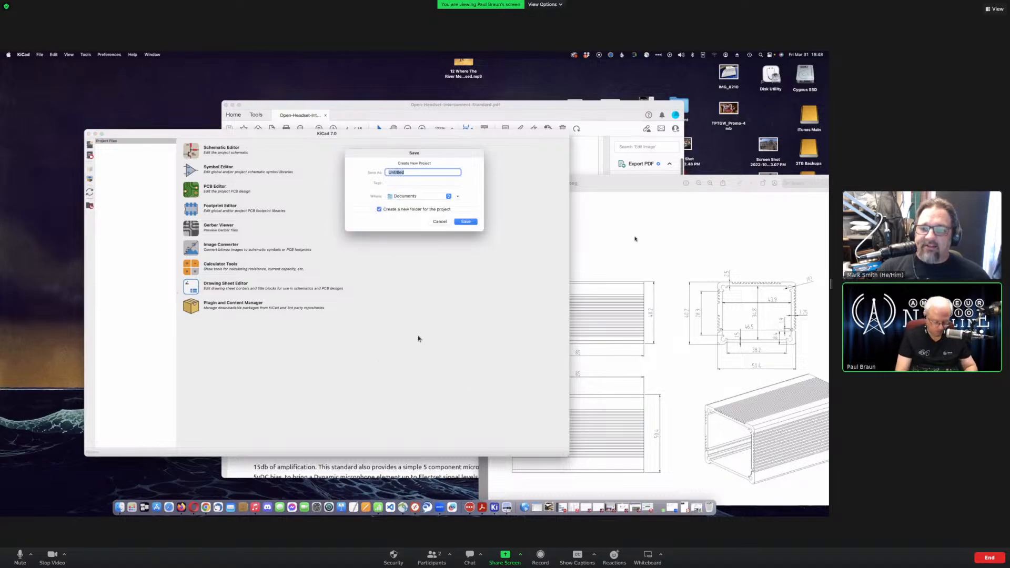
pyautogui.write('OHIS')
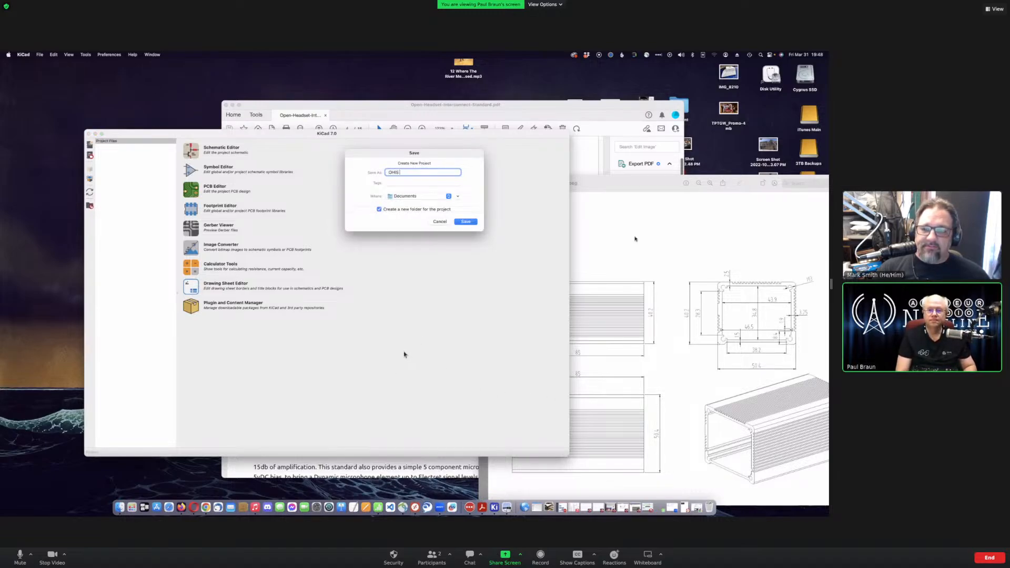
pyautogui.write(' Radio')
pyautogui.press('BackSpace')
pyautogui.press('BackSpace')
pyautogui.press('BackSpace')
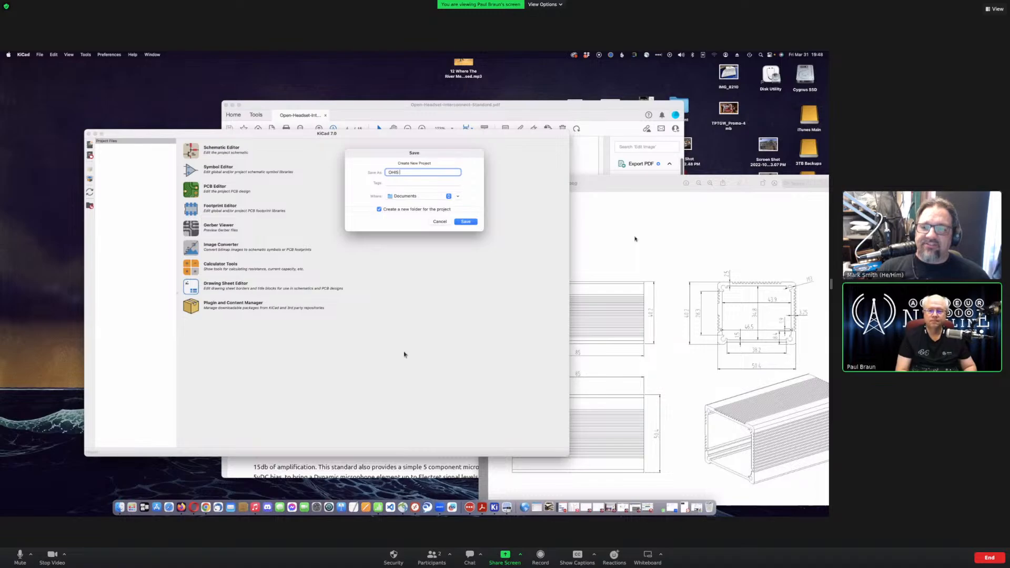
pyautogui.write('User')
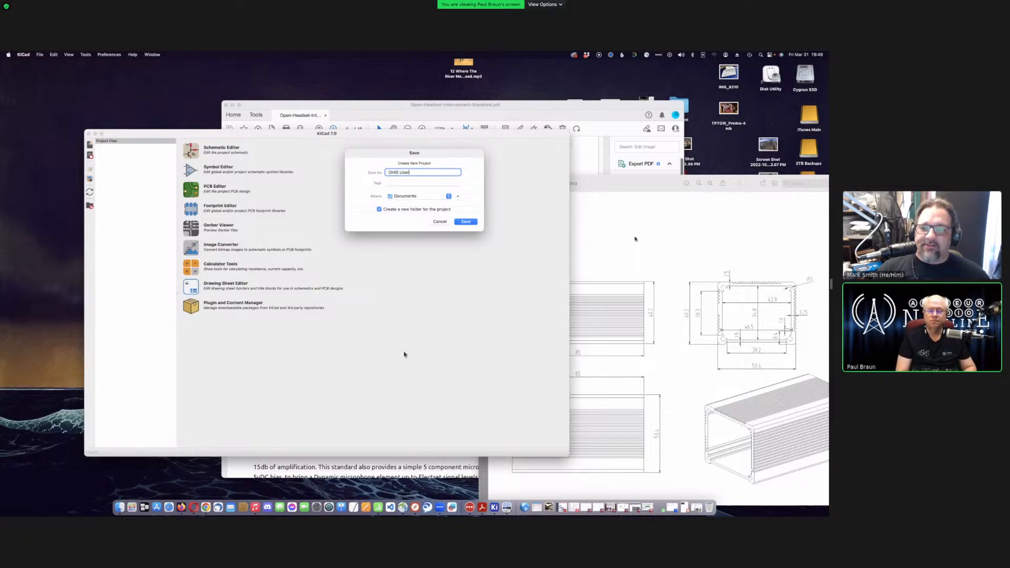
pyautogui.write(' Side')
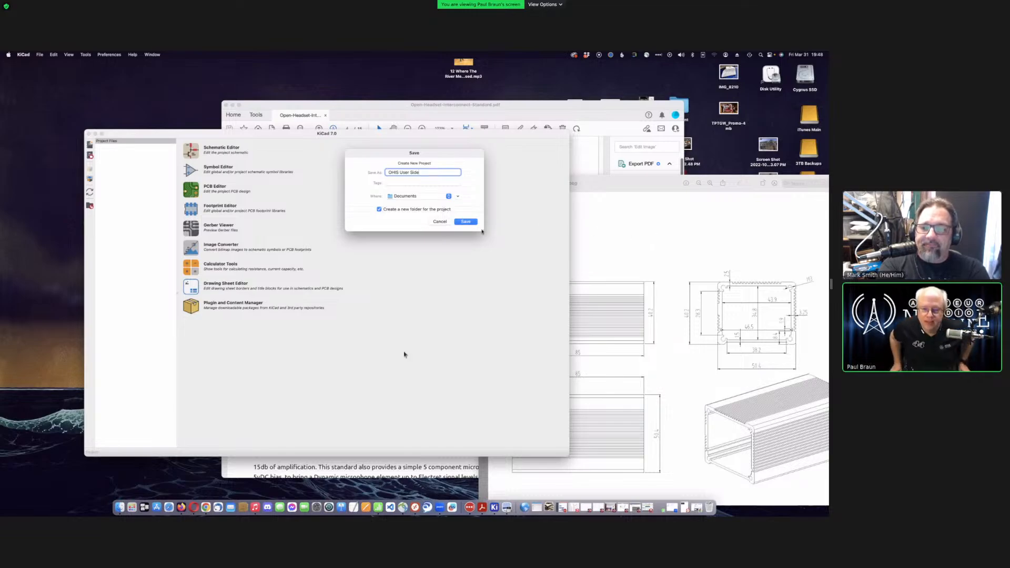
# - Save it in Ham Stuff > Halibut stuff > OHIS on the ThunderCyg drive
pyautogui.click(414, 196)
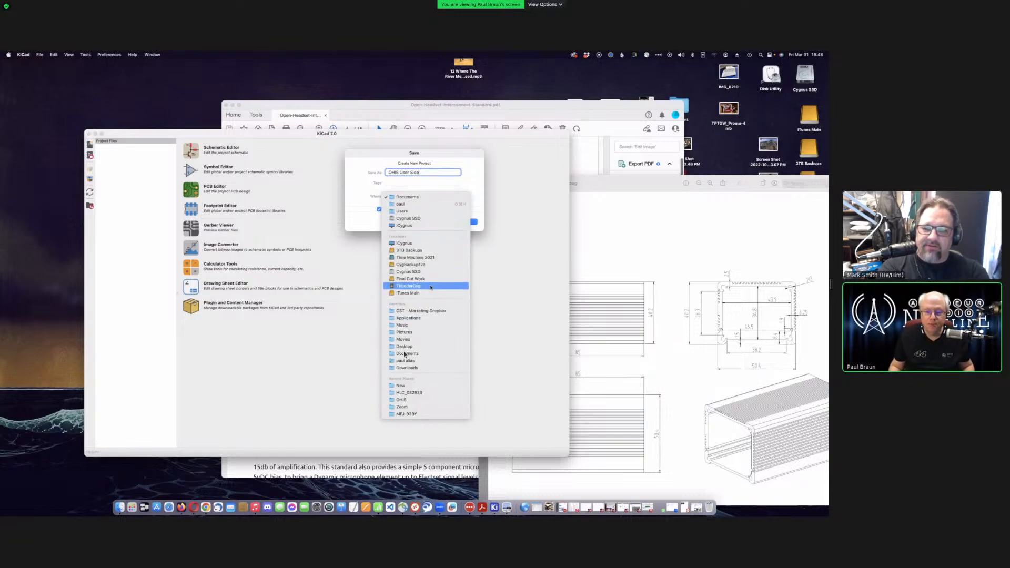
pyautogui.click(431, 287)
pyautogui.click(457, 196)
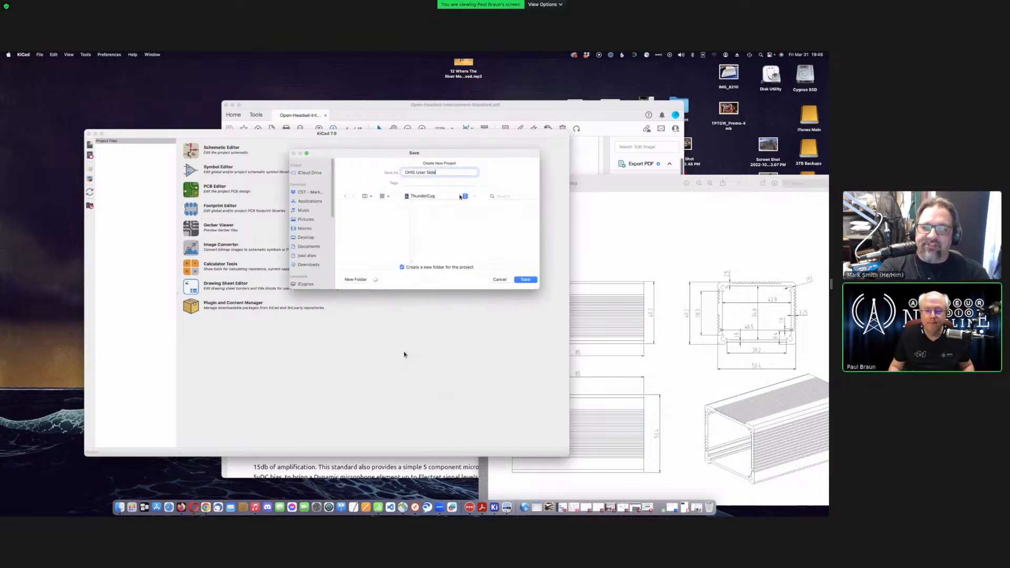
pyautogui.scroll(-10, 399, 251)
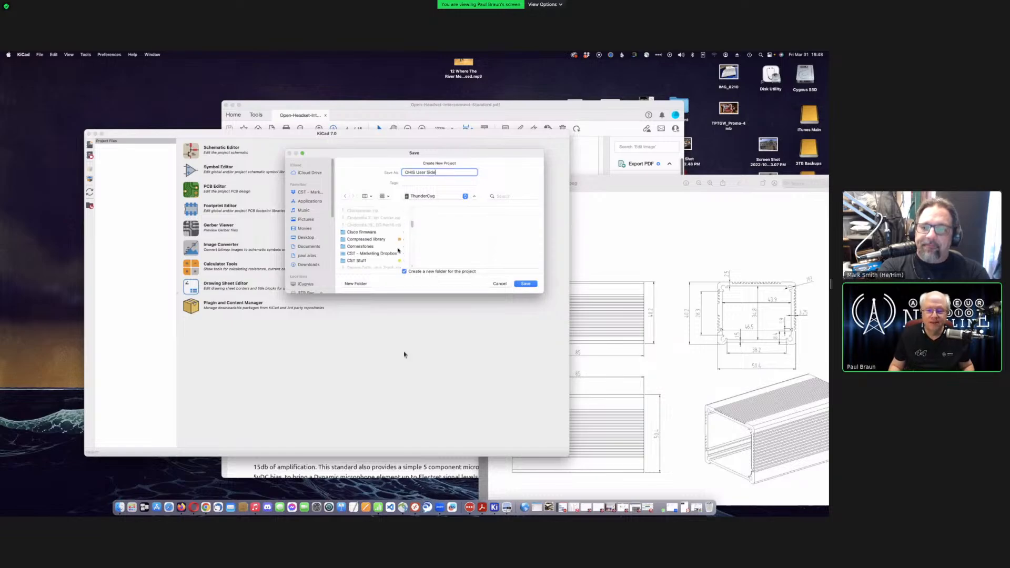
pyautogui.scroll(-3, 396, 250)
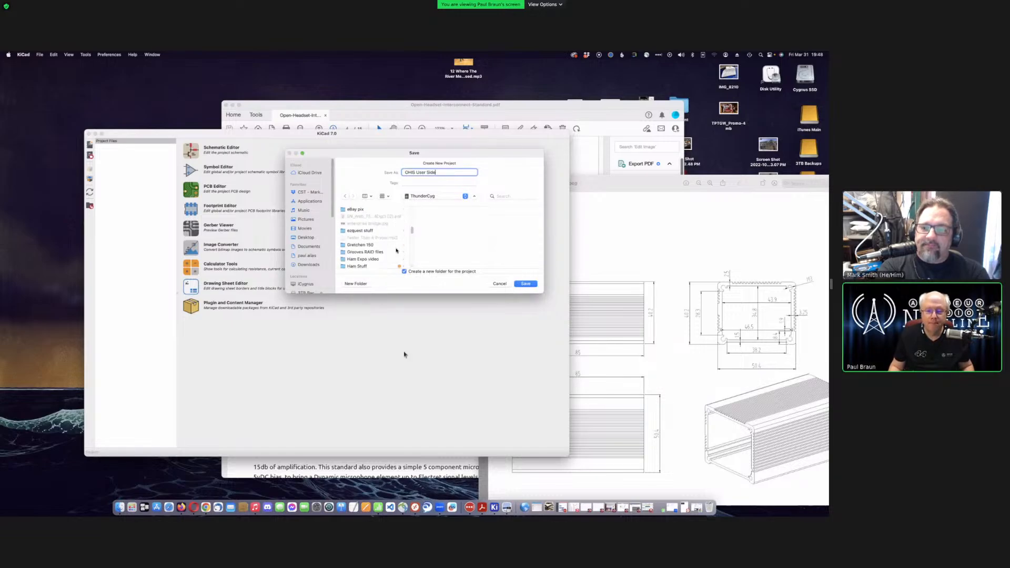
pyautogui.click(363, 263)
pyautogui.scroll(-5, 453, 247)
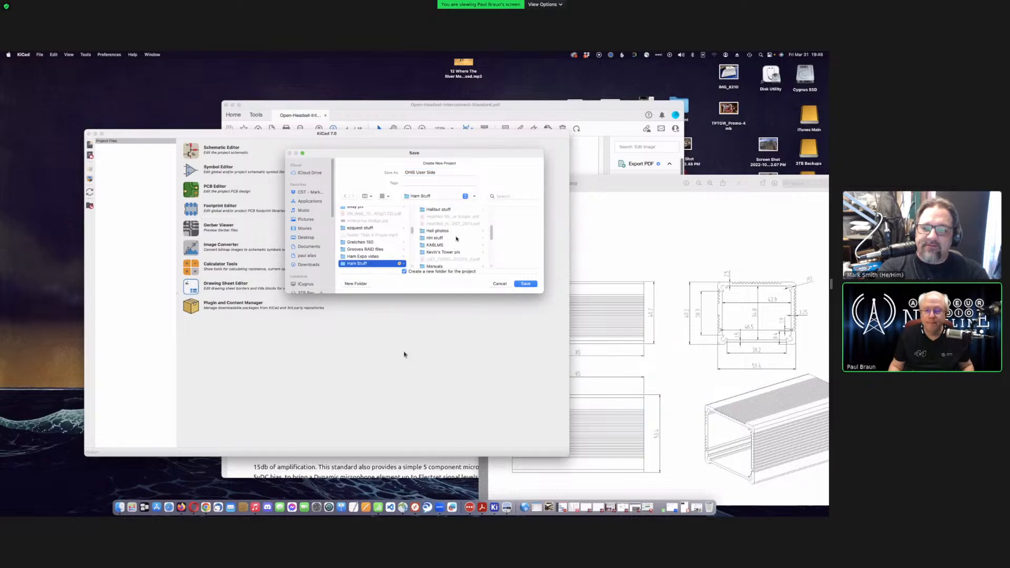
pyautogui.scroll(1, 456, 234)
pyautogui.click(456, 217)
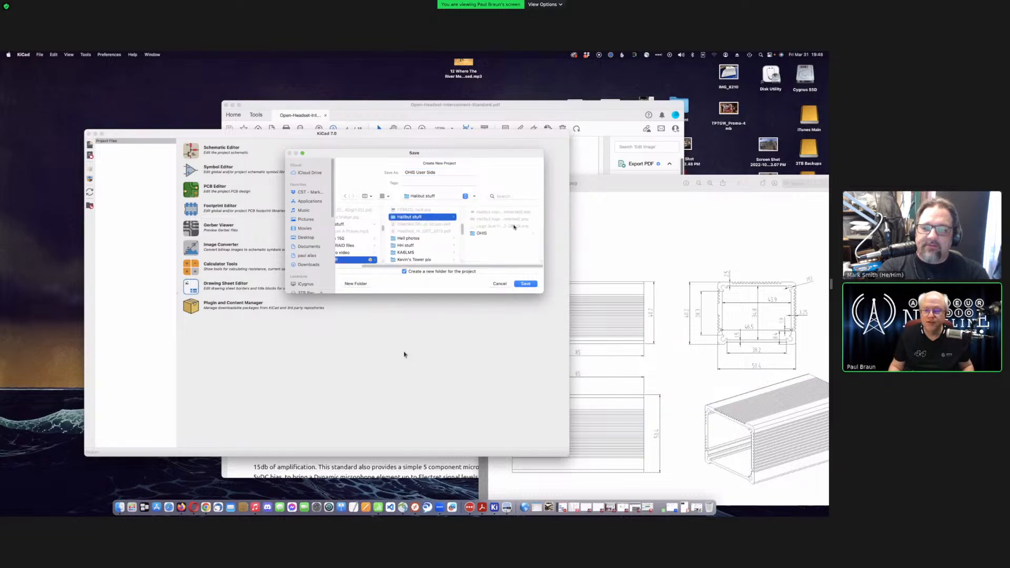
pyautogui.click(488, 238)
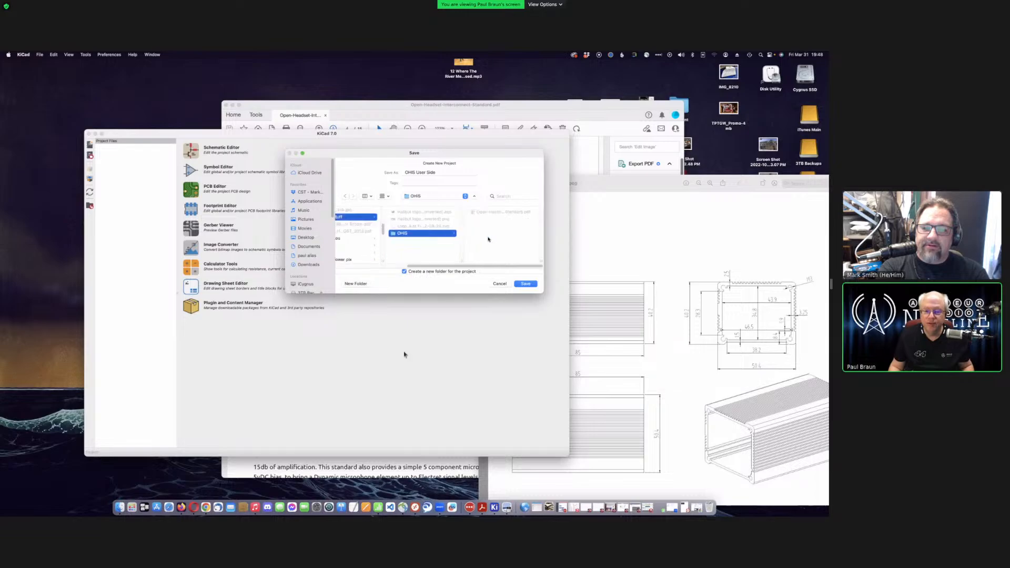
pyautogui.click(523, 285)
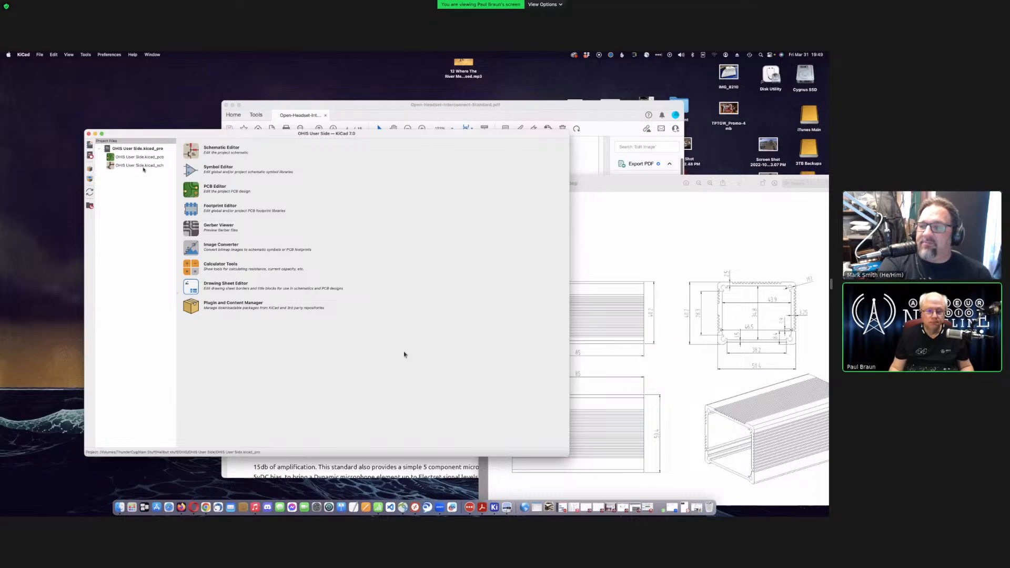
# - Open OHIS User Side.kicad_sch from the Project Files tree
pyautogui.doubleClick(144, 166)
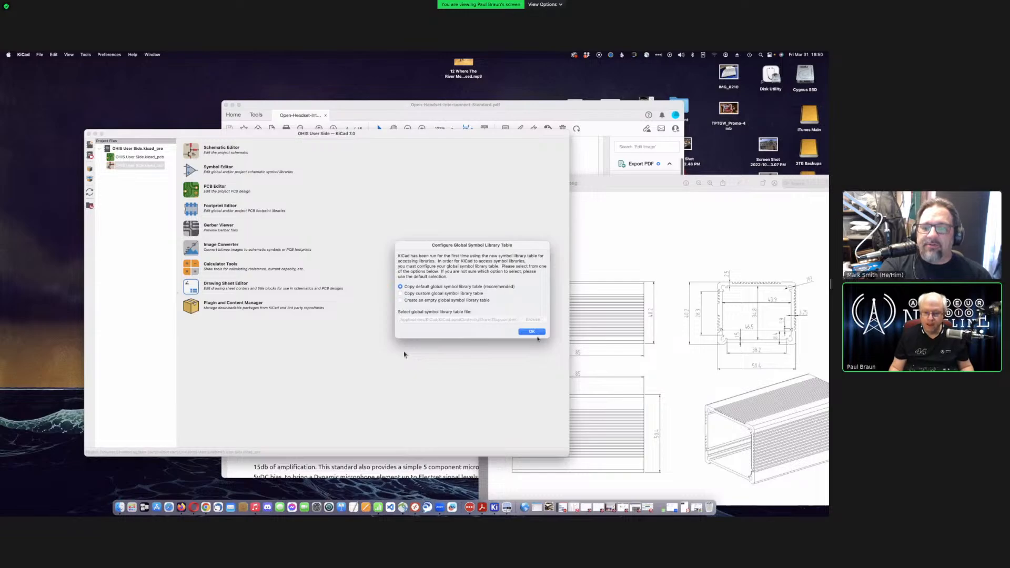
# - Accept copying the default global symbol library table to open the blank schematic
pyautogui.click(535, 333)
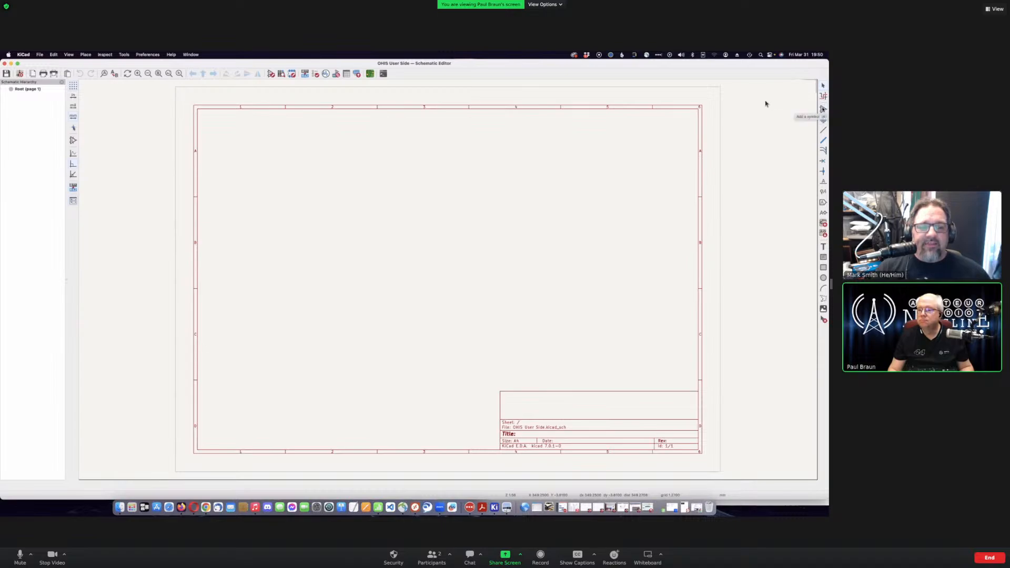
pyautogui.click(824, 109)
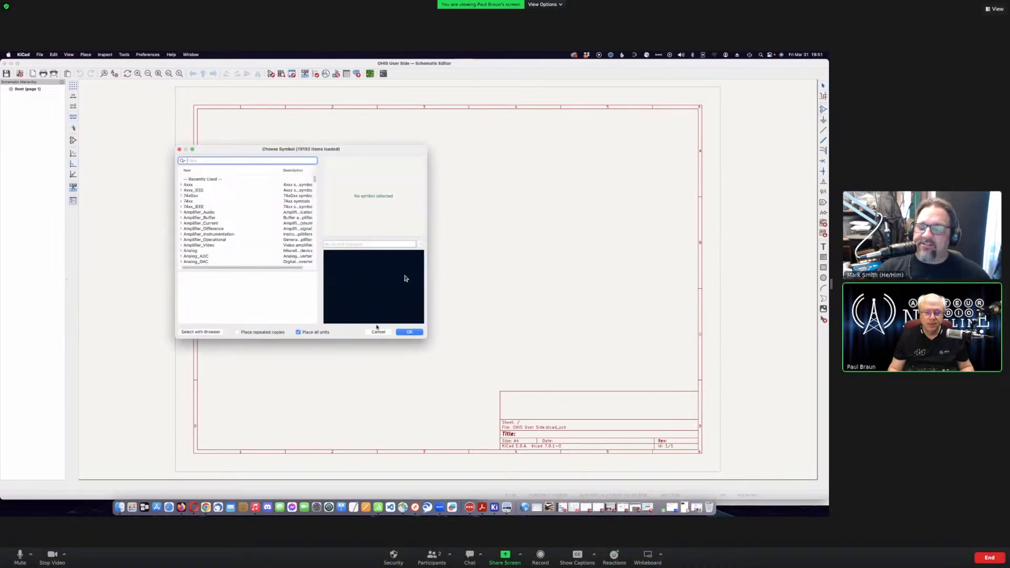
pyautogui.click(379, 332)
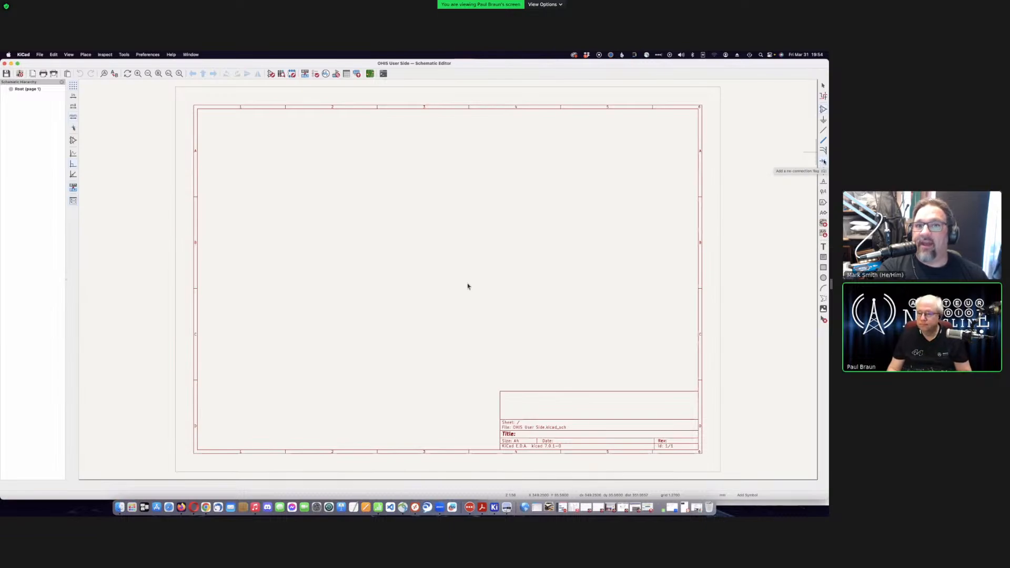
pyautogui.click(824, 161)
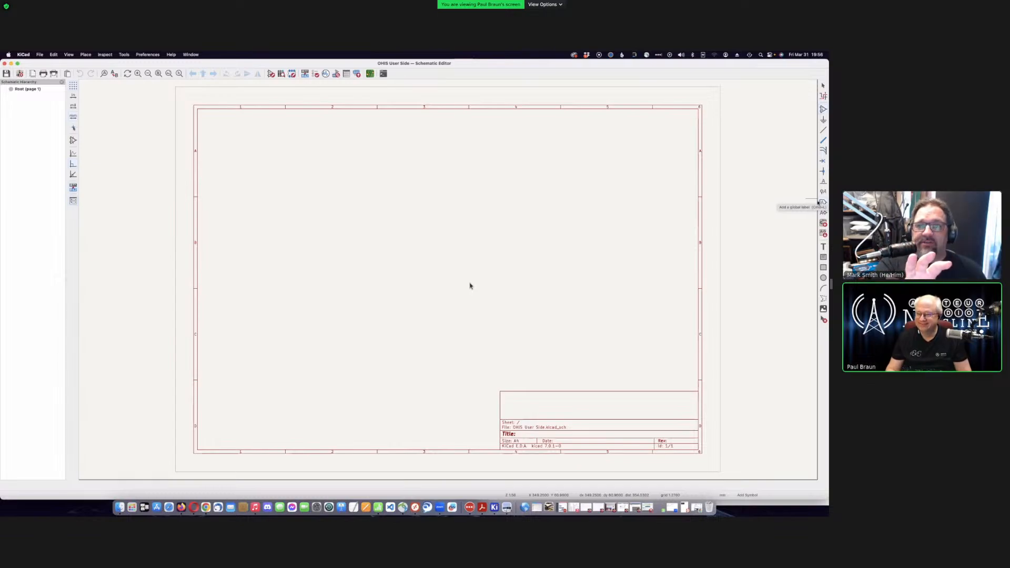
# - Activate the Add Symbol tool from the right-hand toolbar
pyautogui.click(822, 202)
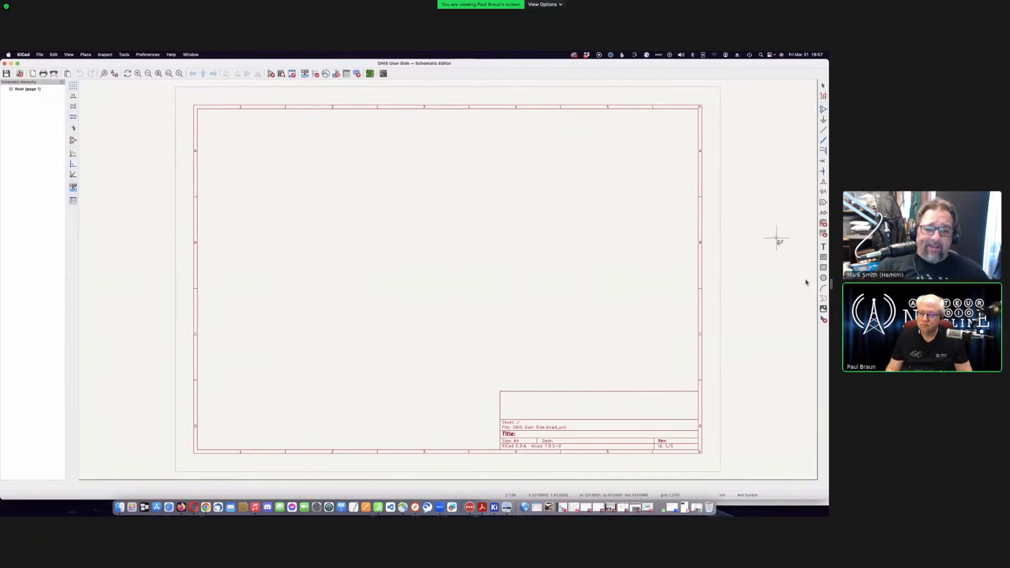
pyautogui.scroll(-1, 777, 238)
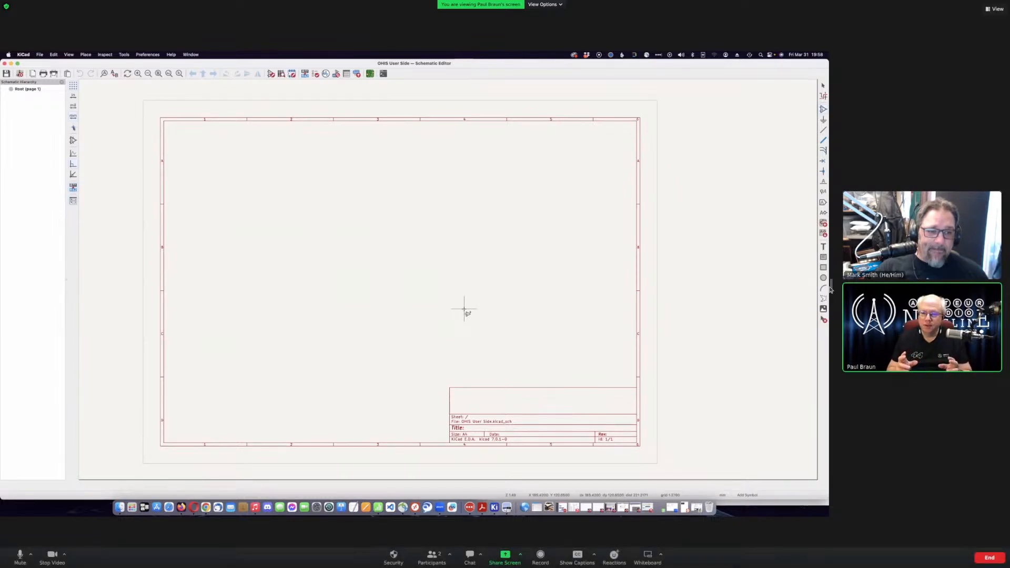
pyautogui.moveTo(831, 284); pyautogui.dragTo(630, 283)
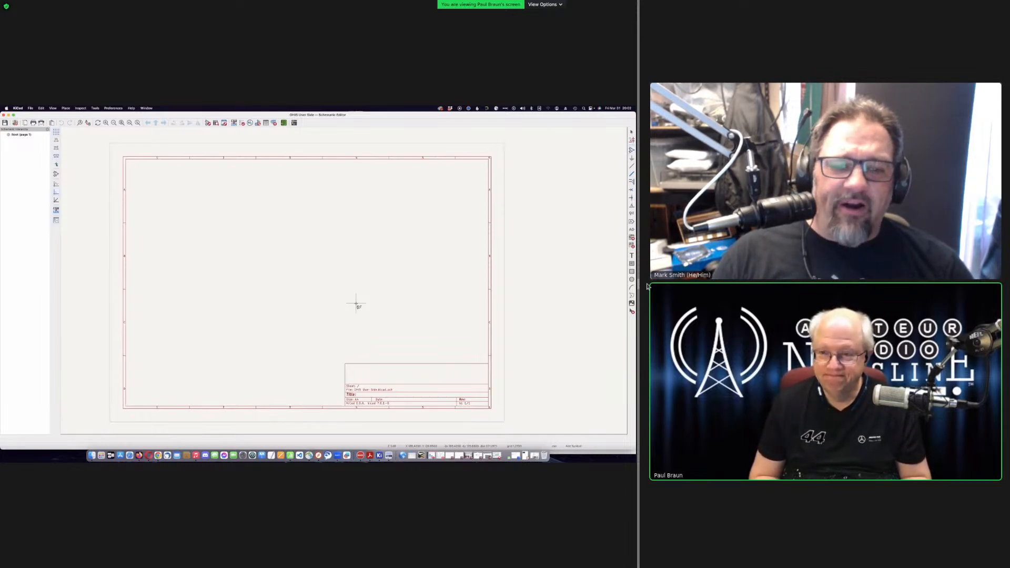
pyautogui.moveTo(647, 286); pyautogui.dragTo(790, 284)
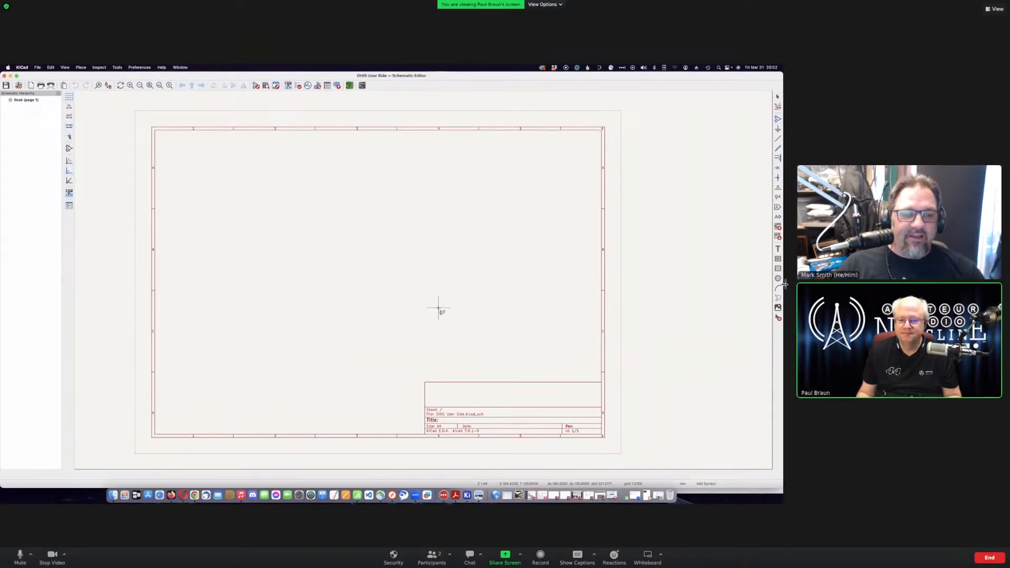
pyautogui.moveTo(795, 287); pyautogui.dragTo(821, 289)
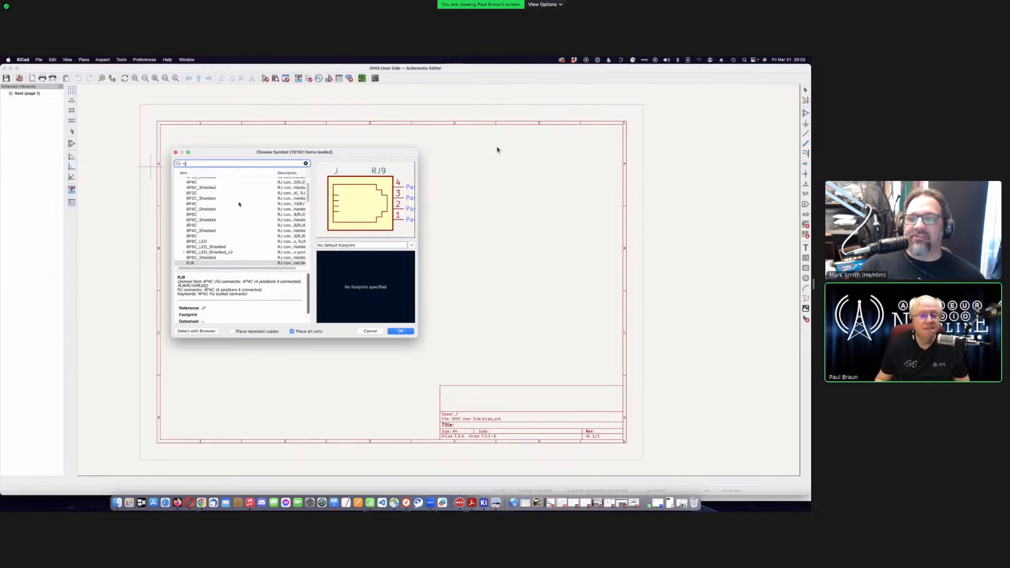
# - Preview the 8P8C_Shielded connector in the RJ-filtered symbol list
pyautogui.scroll(-5, 235, 209)
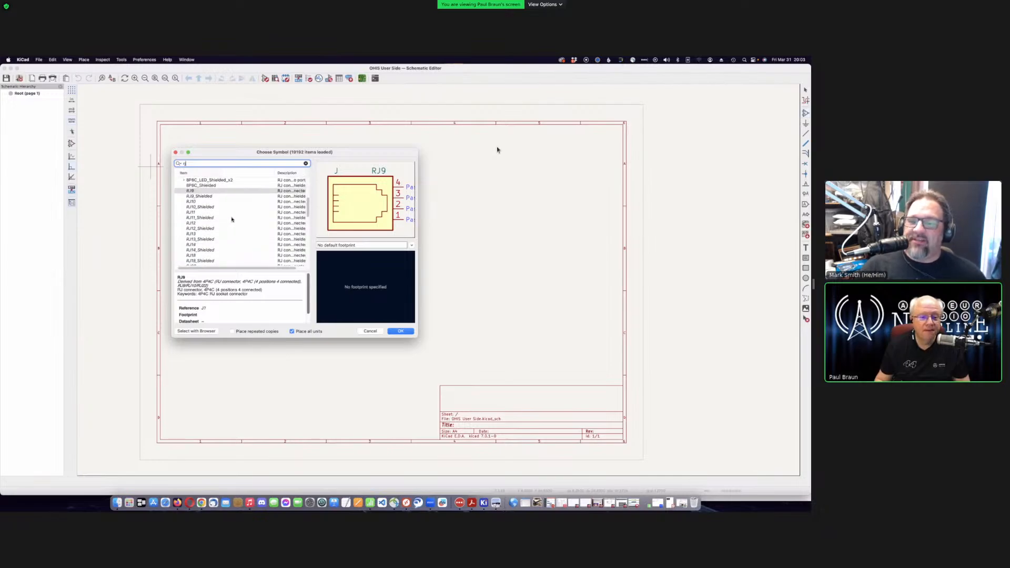
pyautogui.scroll(2, 232, 219)
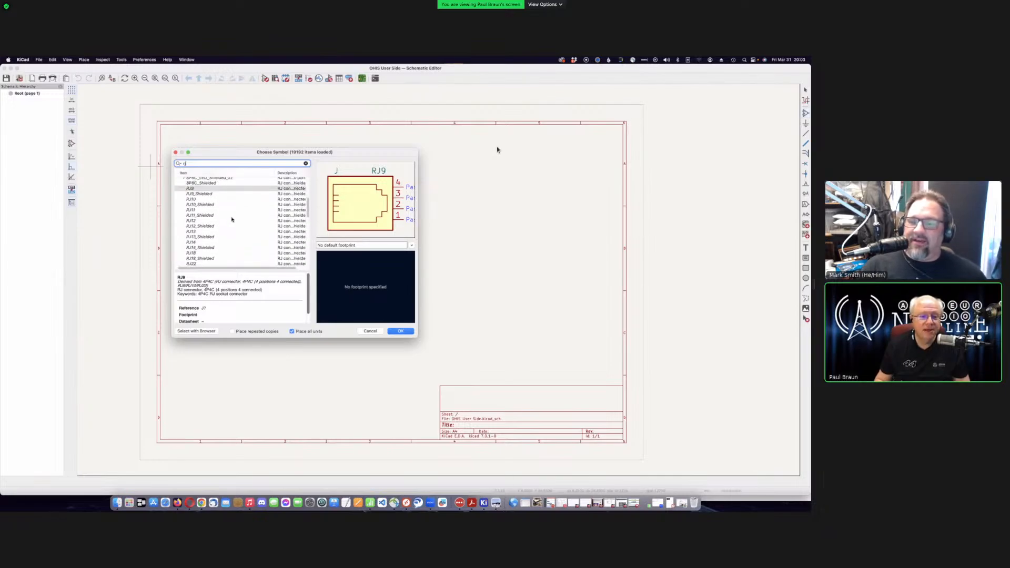
pyautogui.scroll(2, 231, 218)
pyautogui.click(204, 205)
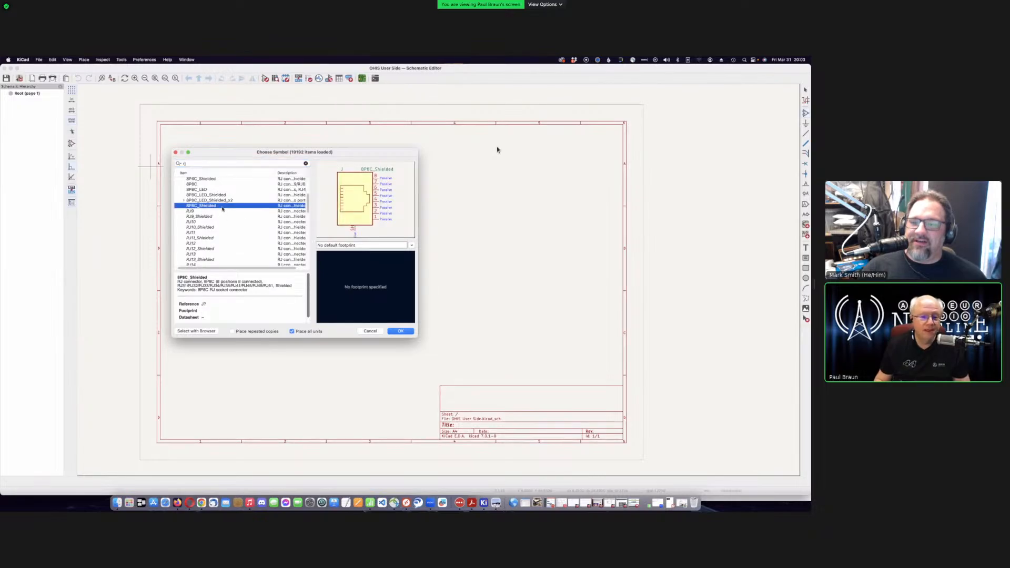
# - Select the RJ45_Shielded connector symbol further down the list
pyautogui.scroll(-5, 216, 237)
pyautogui.scroll(-3, 217, 239)
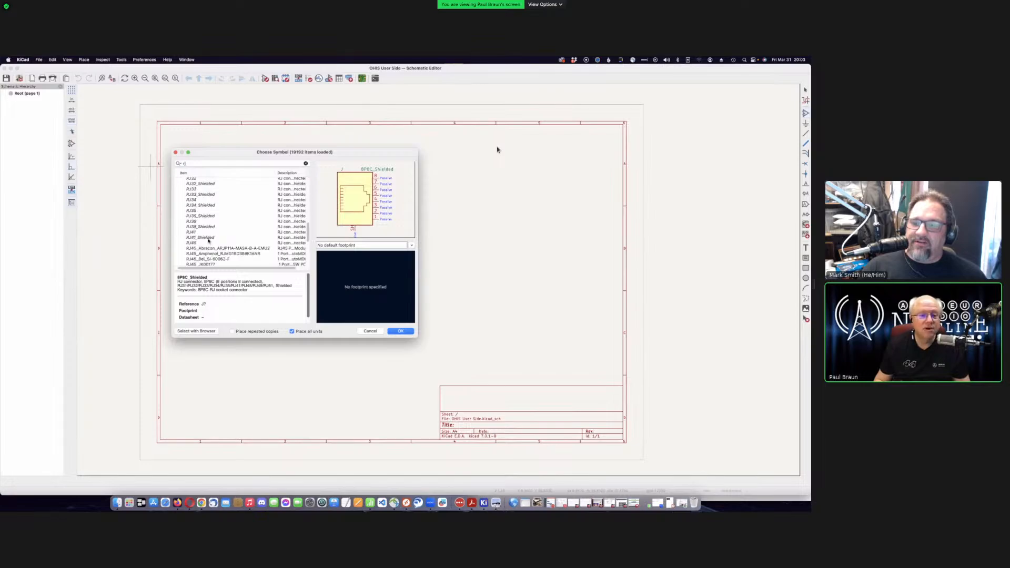
pyautogui.scroll(-1, 235, 253)
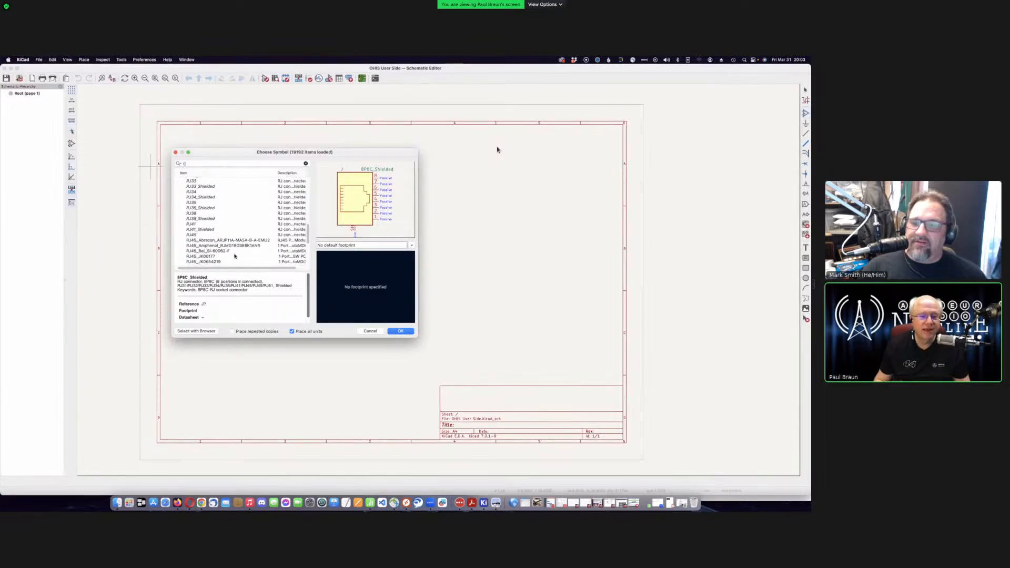
pyautogui.scroll(-5, 235, 247)
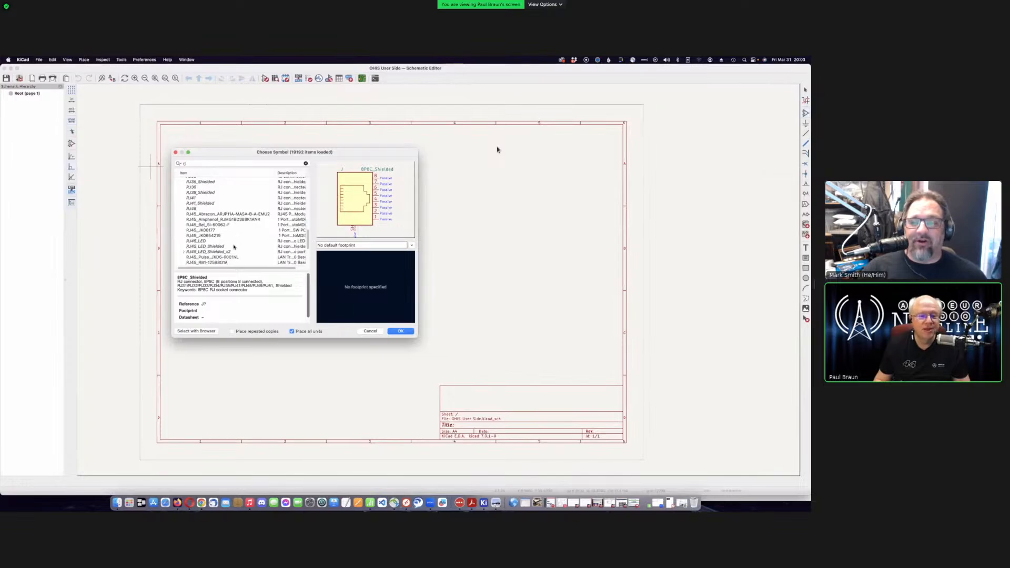
pyautogui.scroll(-2, 222, 253)
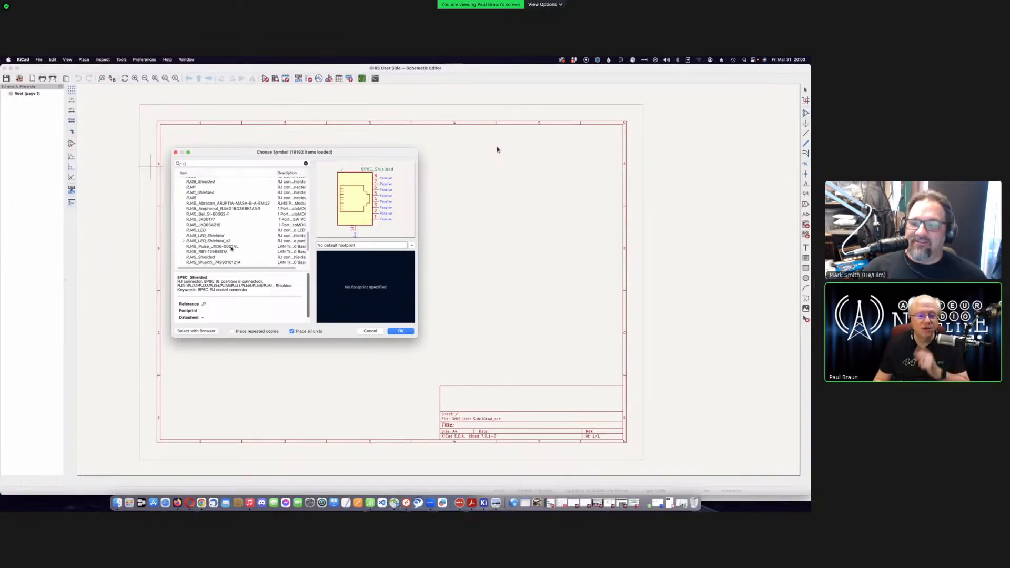
pyautogui.scroll(-2, 221, 250)
pyautogui.click(208, 250)
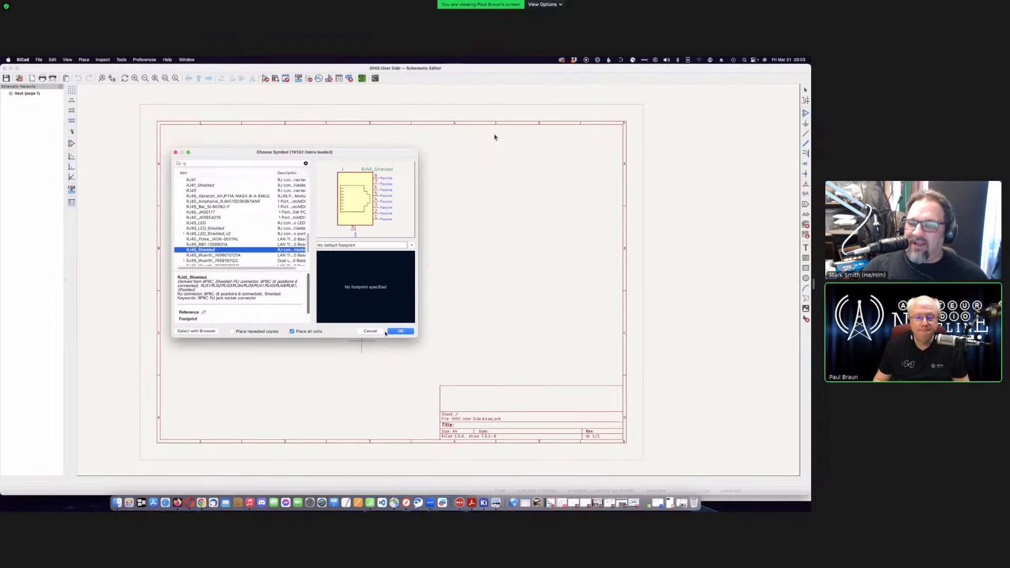
pyautogui.click(413, 245)
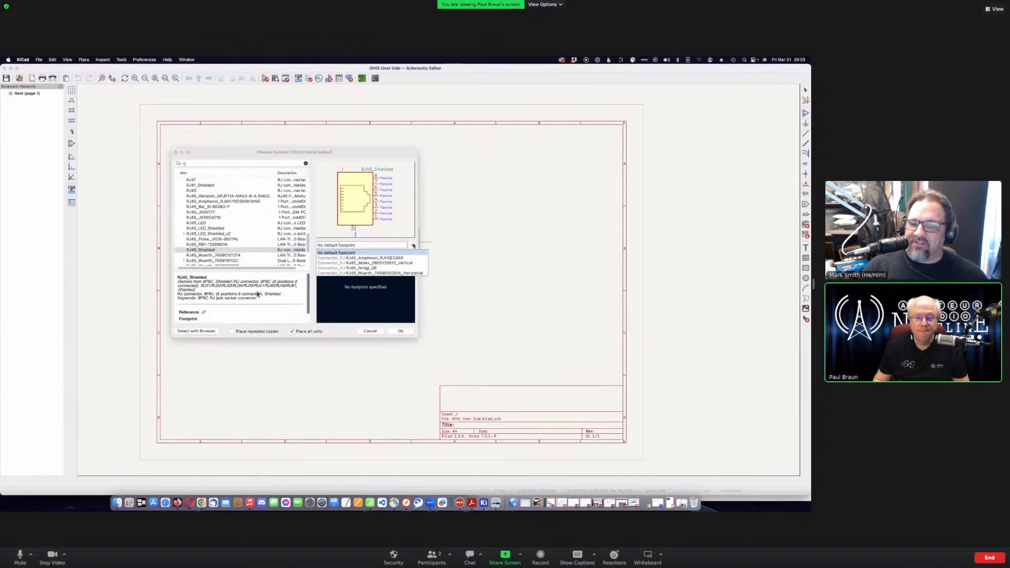
pyautogui.click(228, 284)
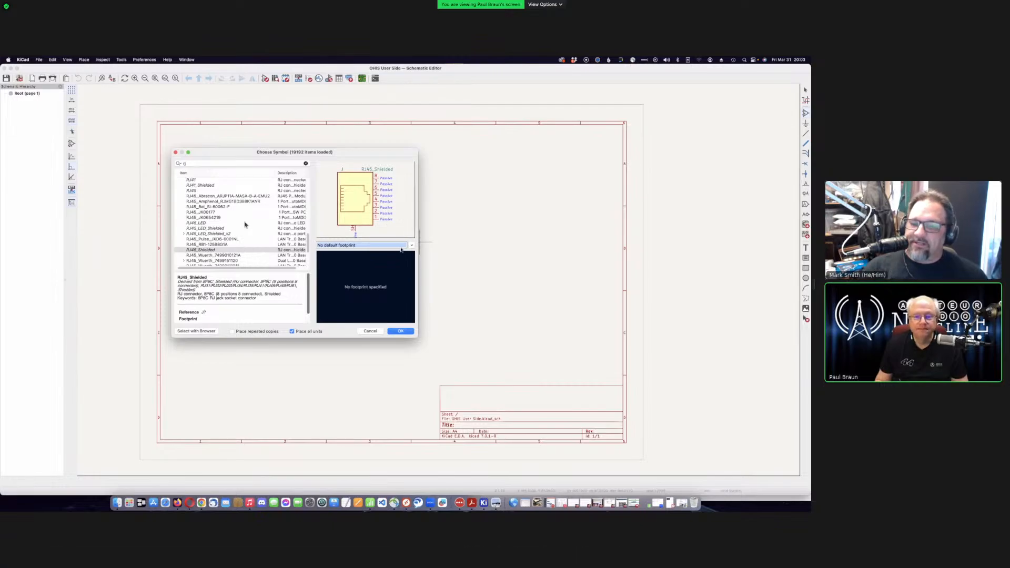
pyautogui.click(412, 245)
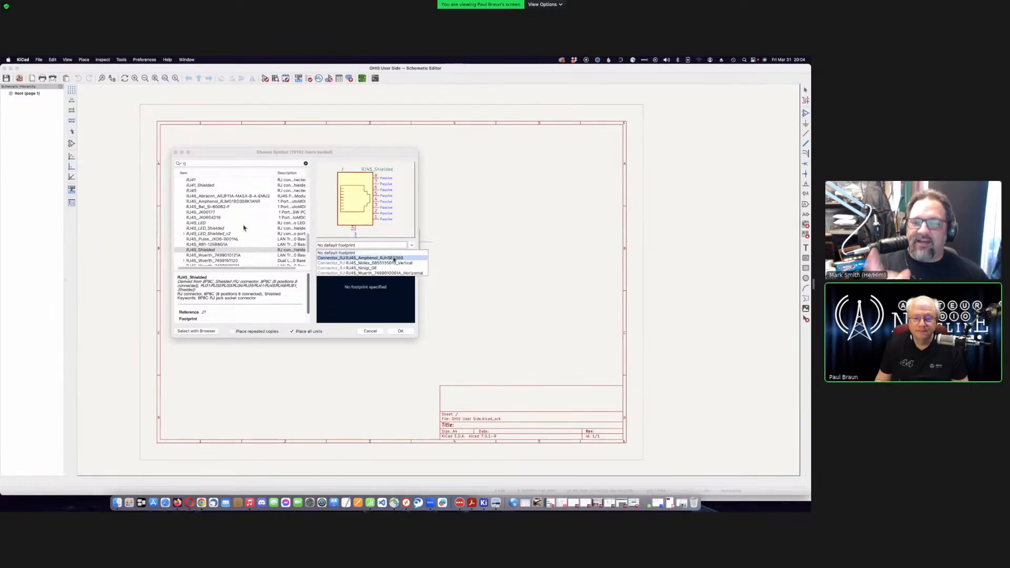
pyautogui.click(394, 259)
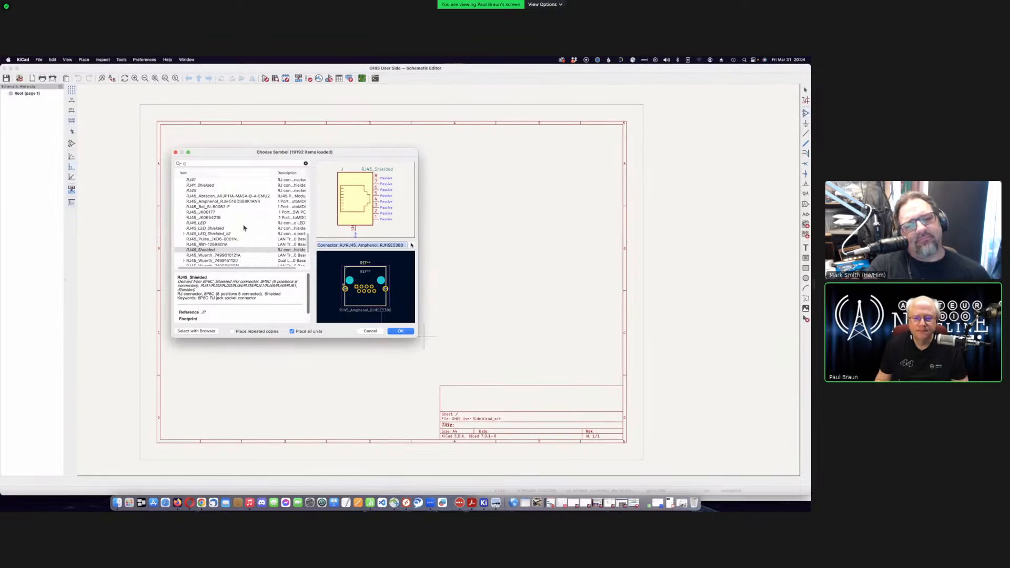
pyautogui.click(412, 246)
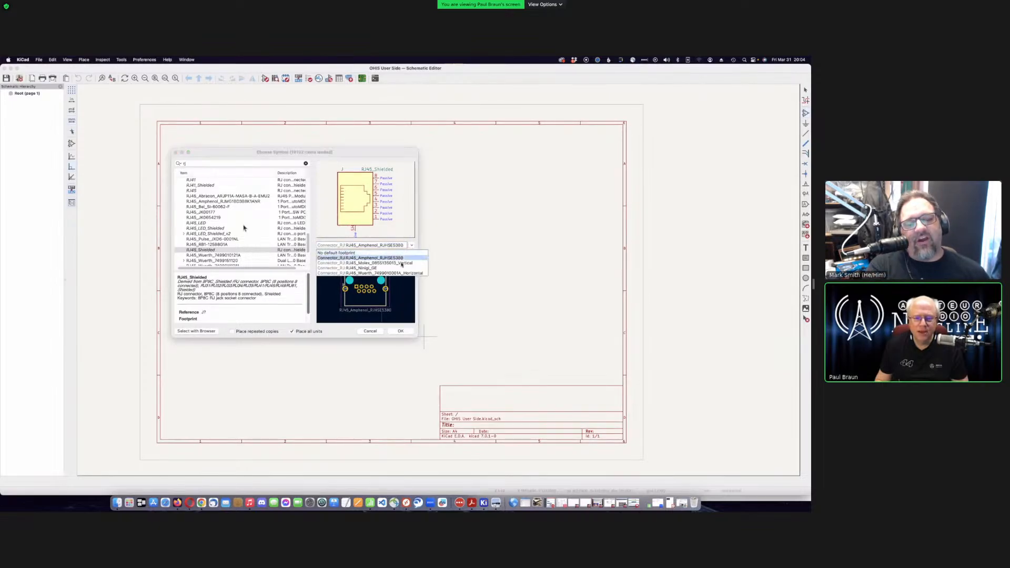
pyautogui.click(402, 263)
pyautogui.click(405, 246)
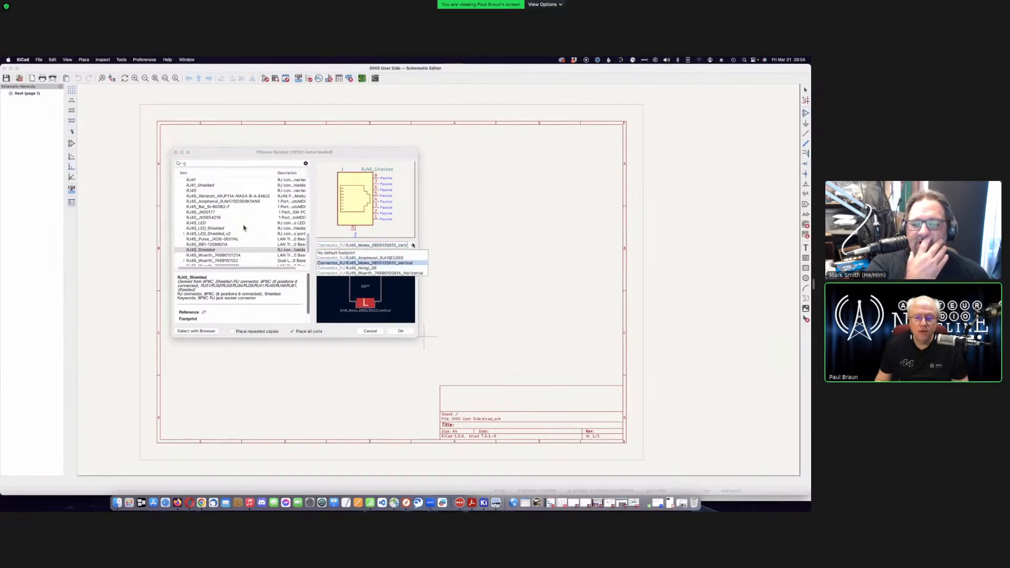
pyautogui.click(403, 258)
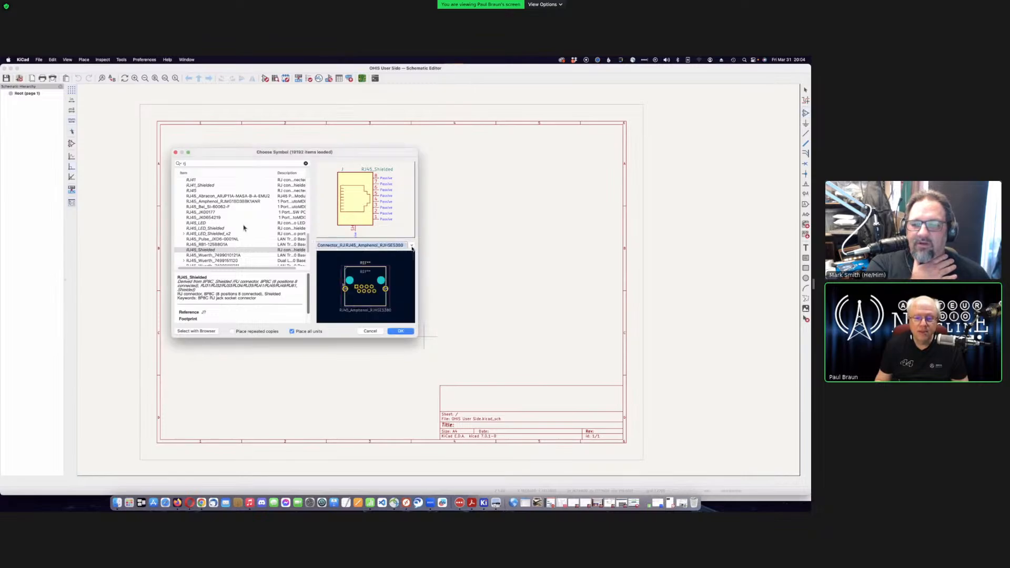
pyautogui.click(404, 268)
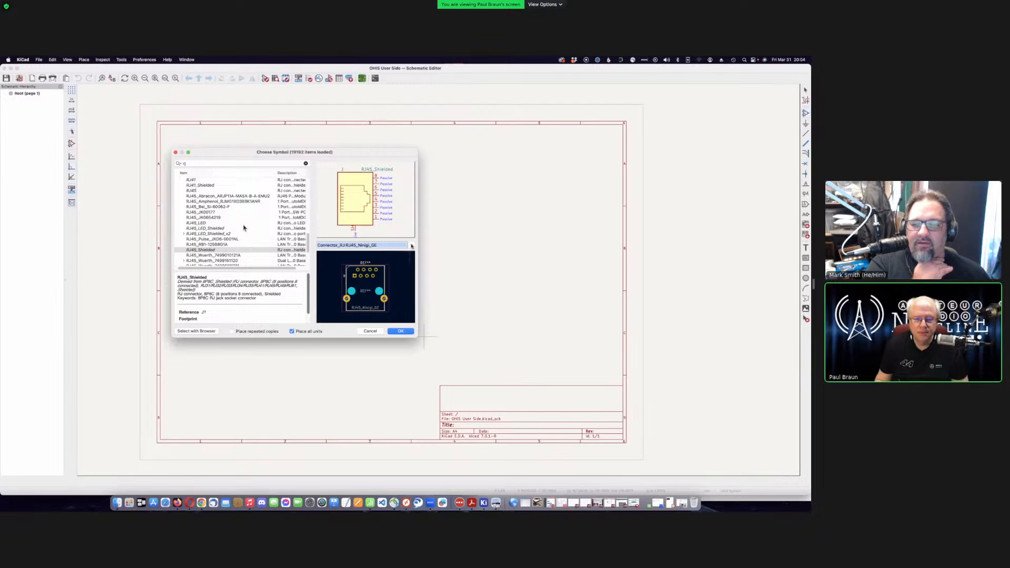
pyautogui.click(412, 246)
pyautogui.click(429, 270)
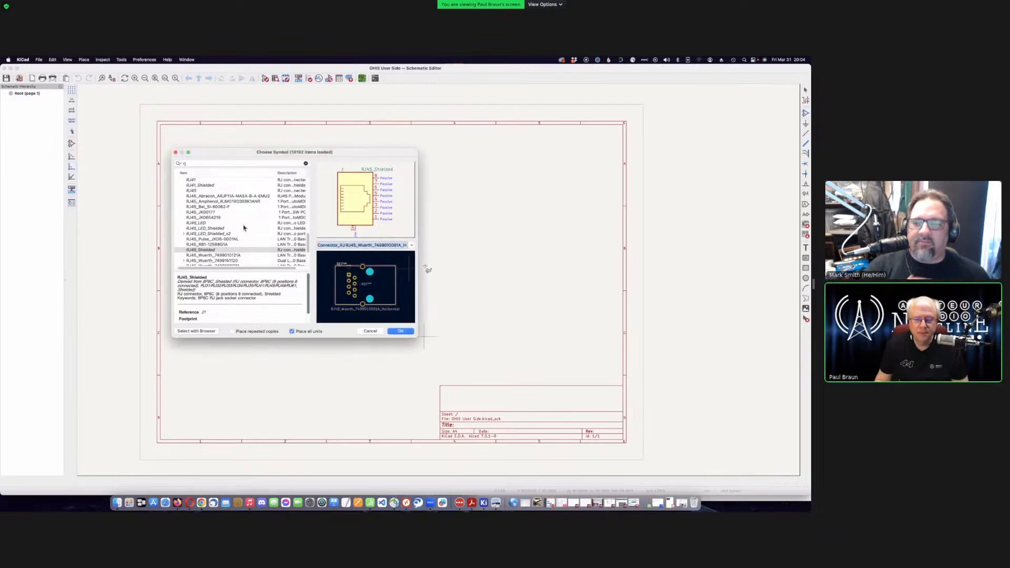
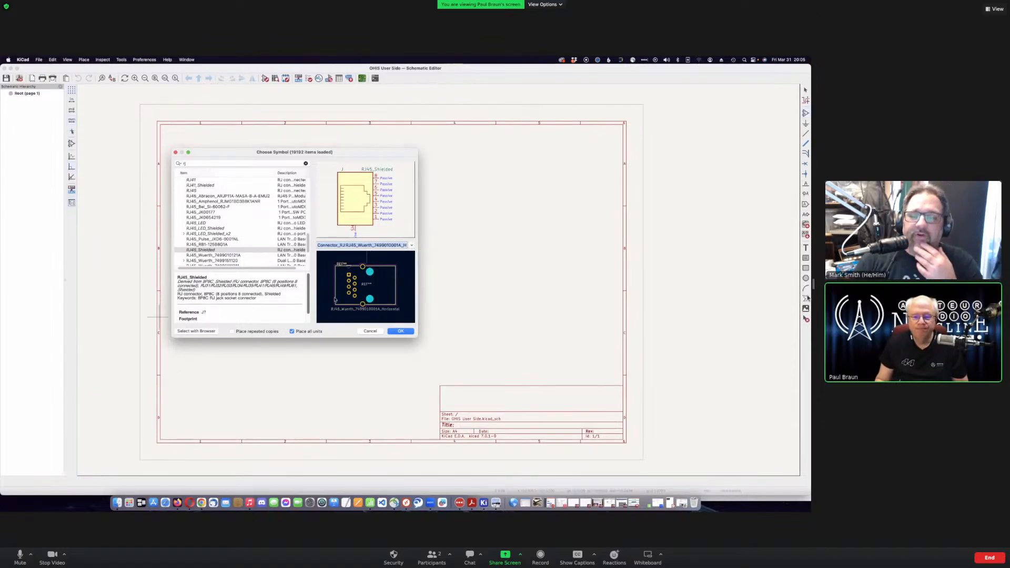
# - Give RJ45_Shielded the Amphenol RJHSE5380 footprint and confirm the symbol choice
pyautogui.click(412, 246)
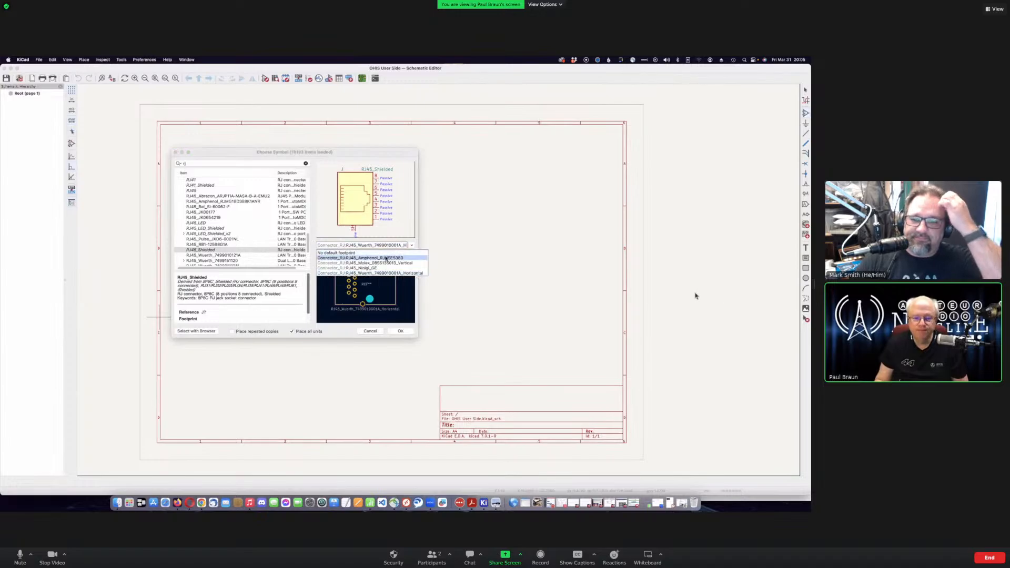
pyautogui.click(363, 253)
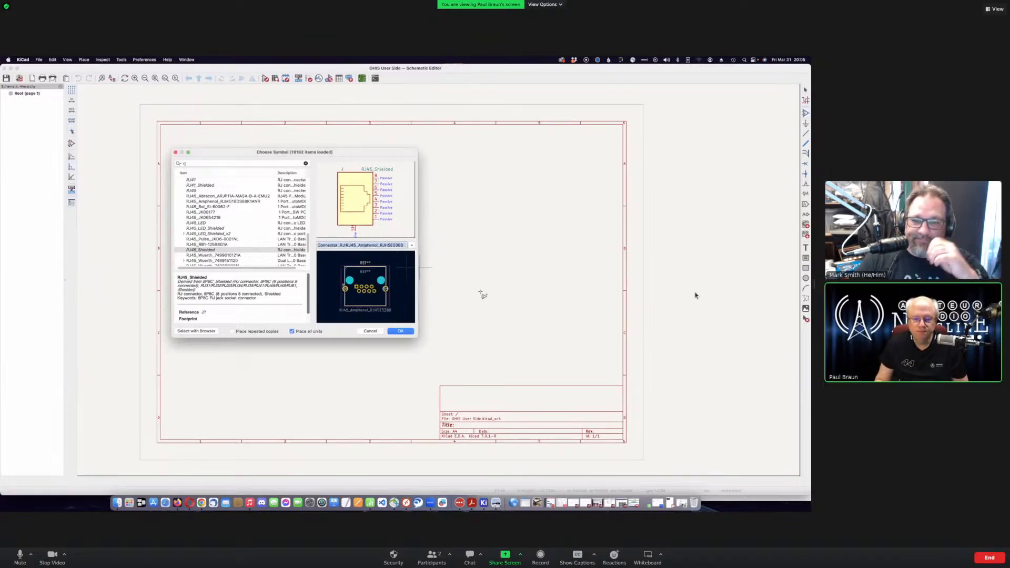
pyautogui.click(409, 331)
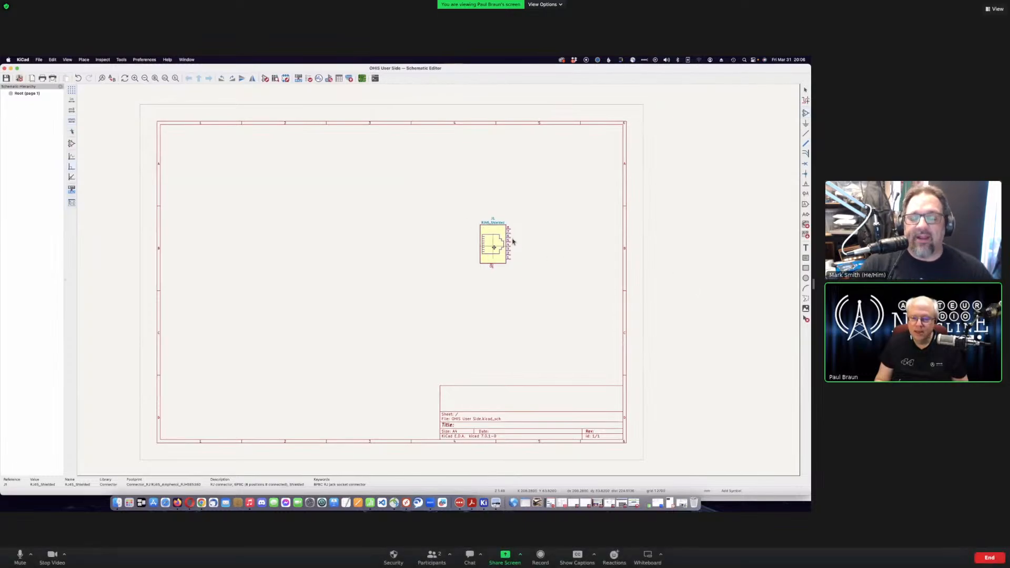
# - Drop the RJ45 connector J1 on the sheet and drag it right of centre
pyautogui.click(498, 257)
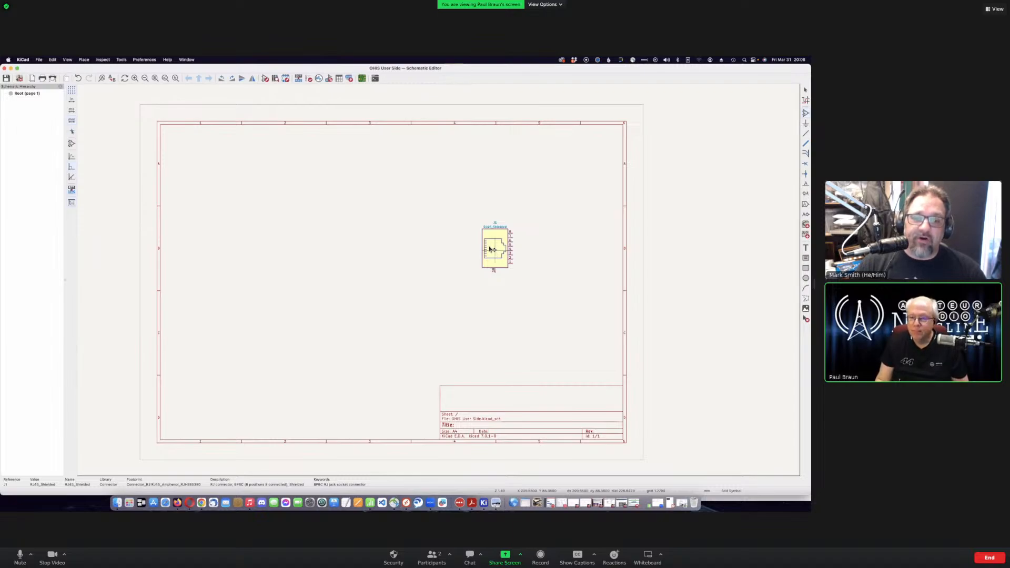
pyautogui.moveTo(497, 251); pyautogui.dragTo(181, 252)
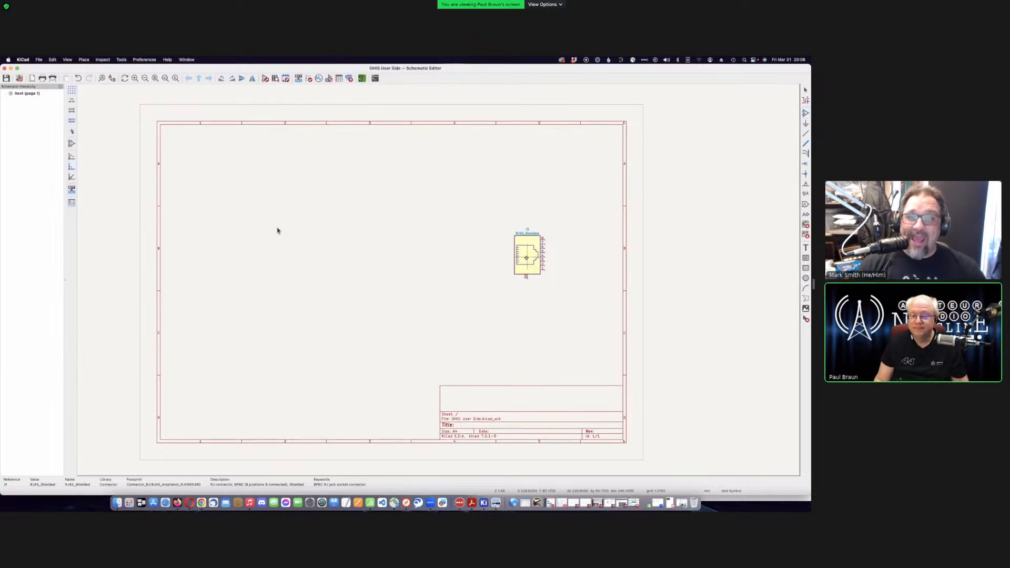
# - Mirror J1 on both axes, rotate it a half turn, and set it down
pyautogui.press('y')
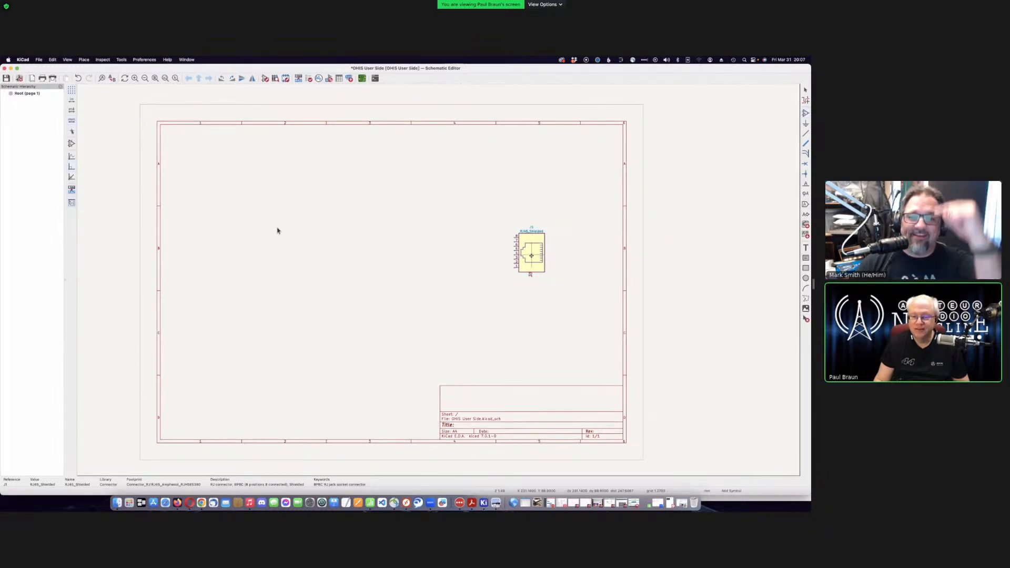
pyautogui.press('x')
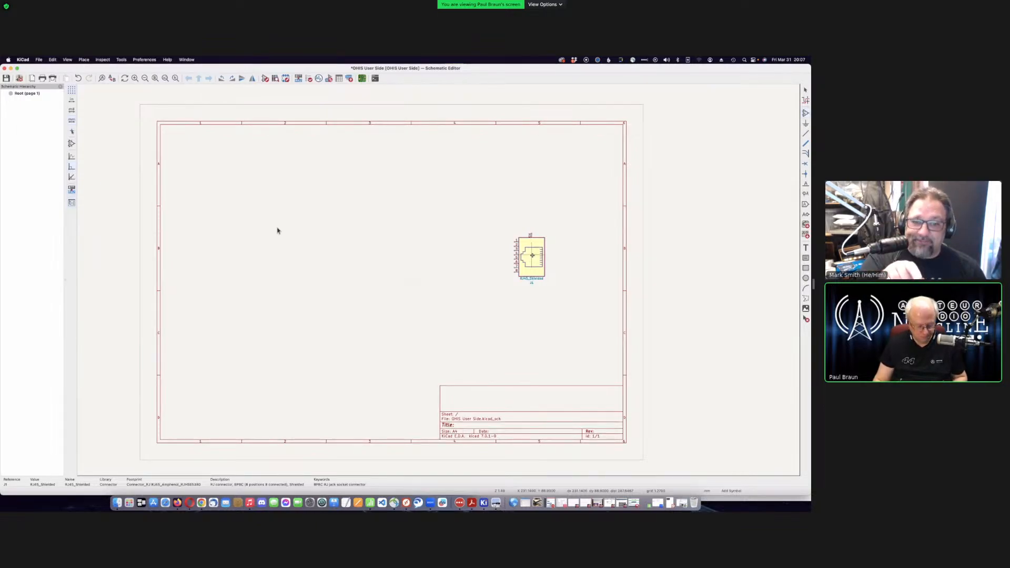
pyautogui.press('r')
pyautogui.press('r')
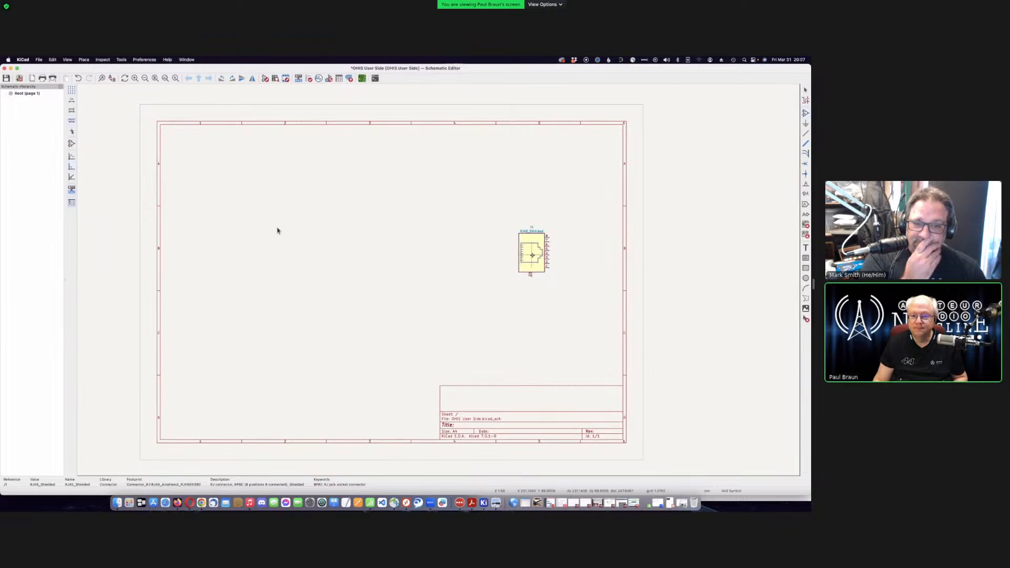
pyautogui.press('r')
pyautogui.press('r')
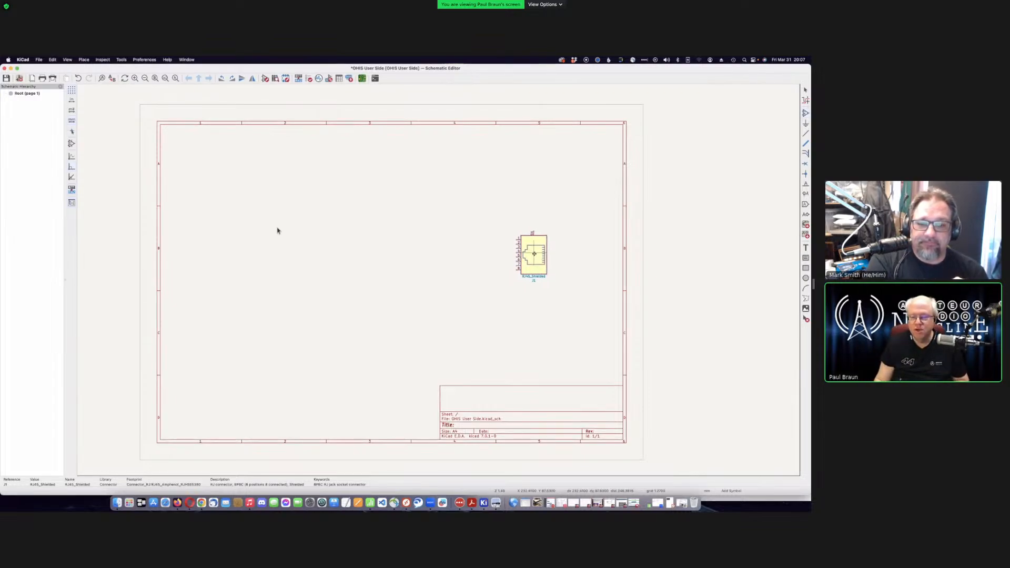
pyautogui.click(534, 254)
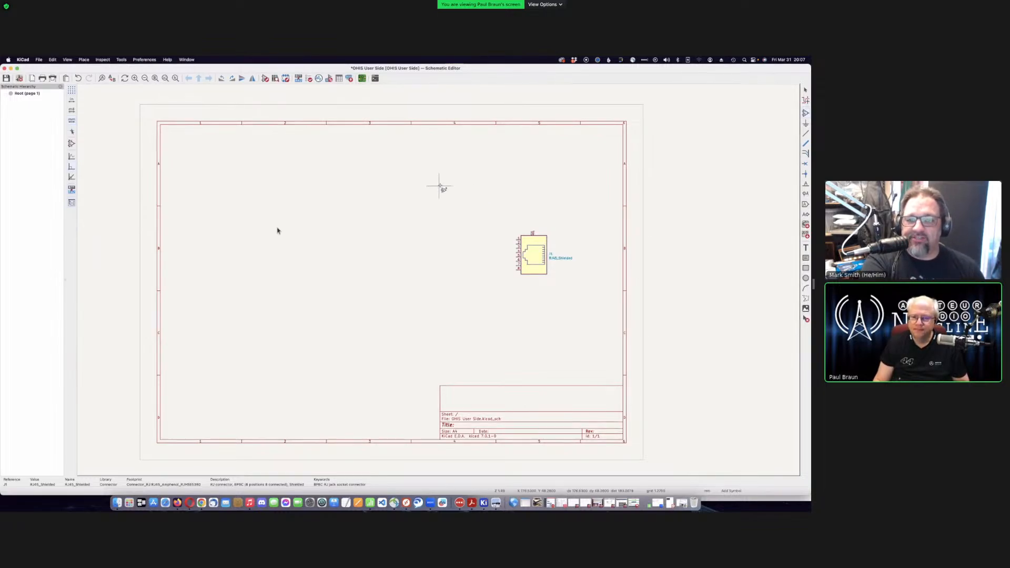
# - Reopen Choose Symbol with a cleared search and scroll through the symbol libraries
pyautogui.click(469, 206)
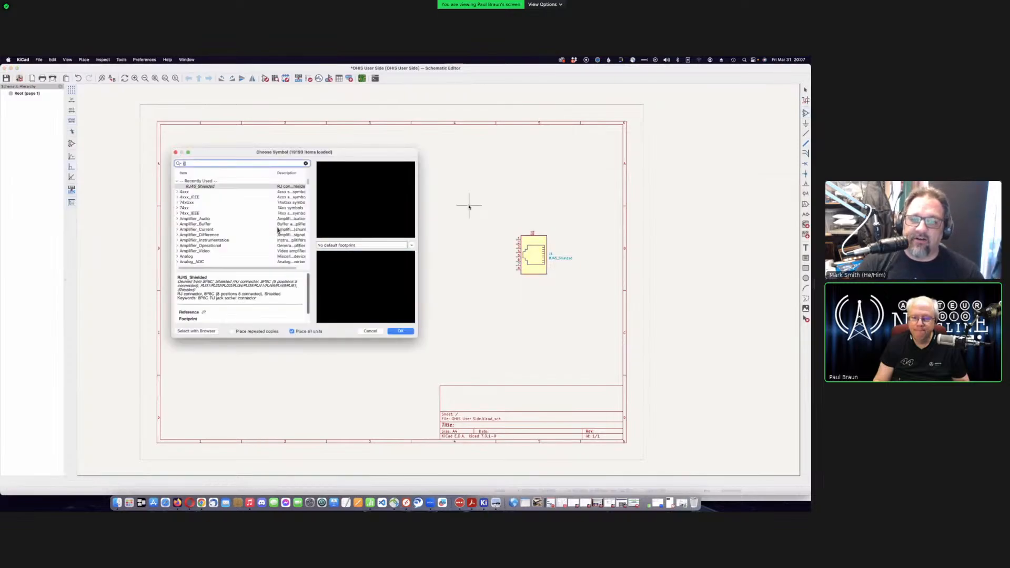
pyautogui.write('j')
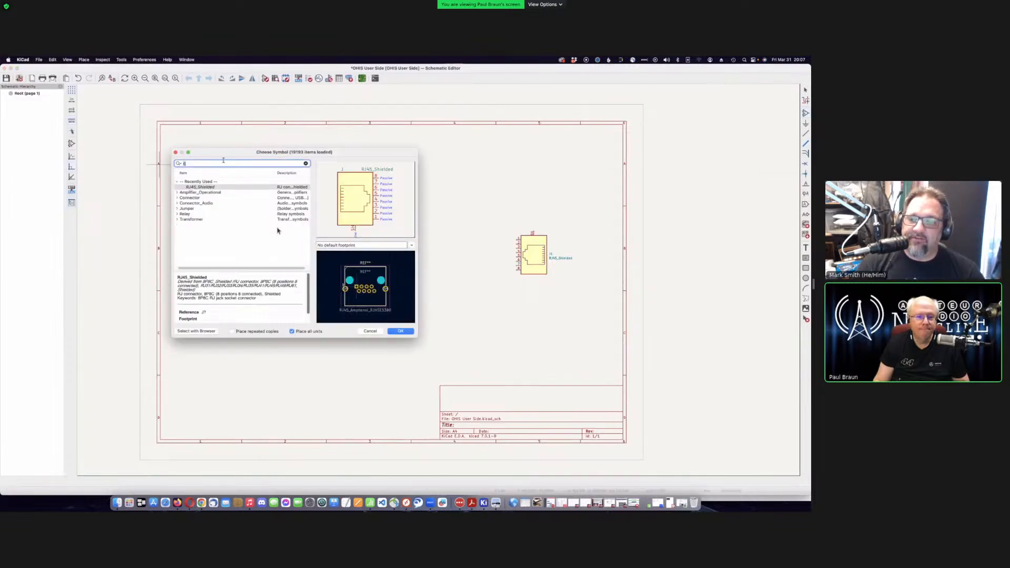
pyautogui.press('BackSpace')
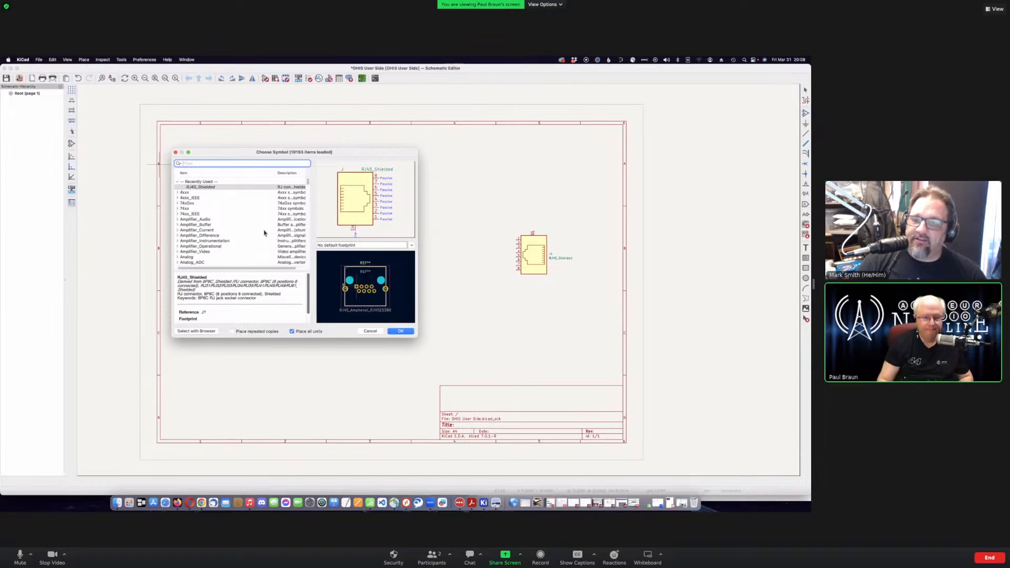
pyautogui.scroll(-1, 215, 215)
pyautogui.scroll(-10, 215, 215)
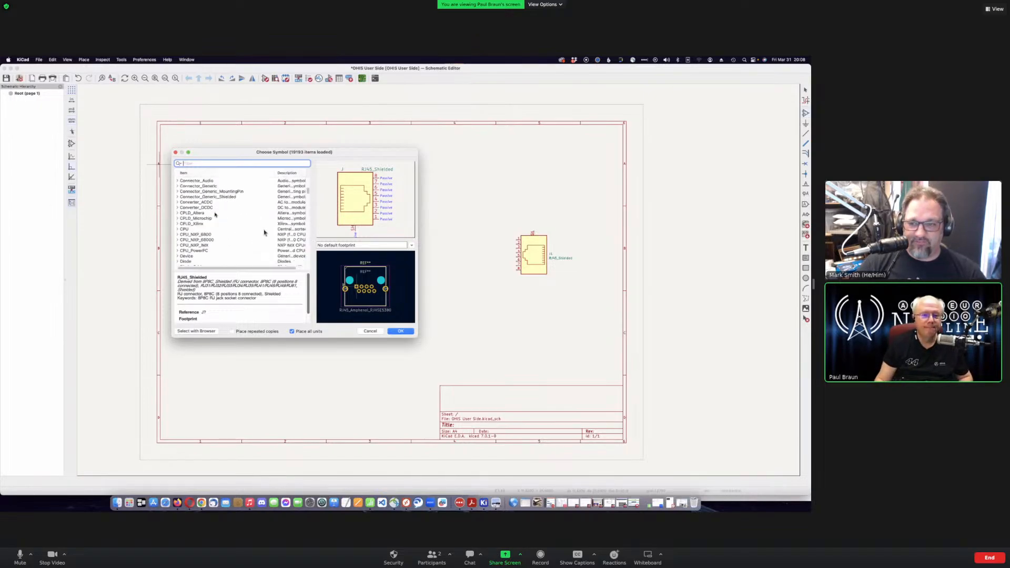
pyautogui.scroll(-12, 215, 214)
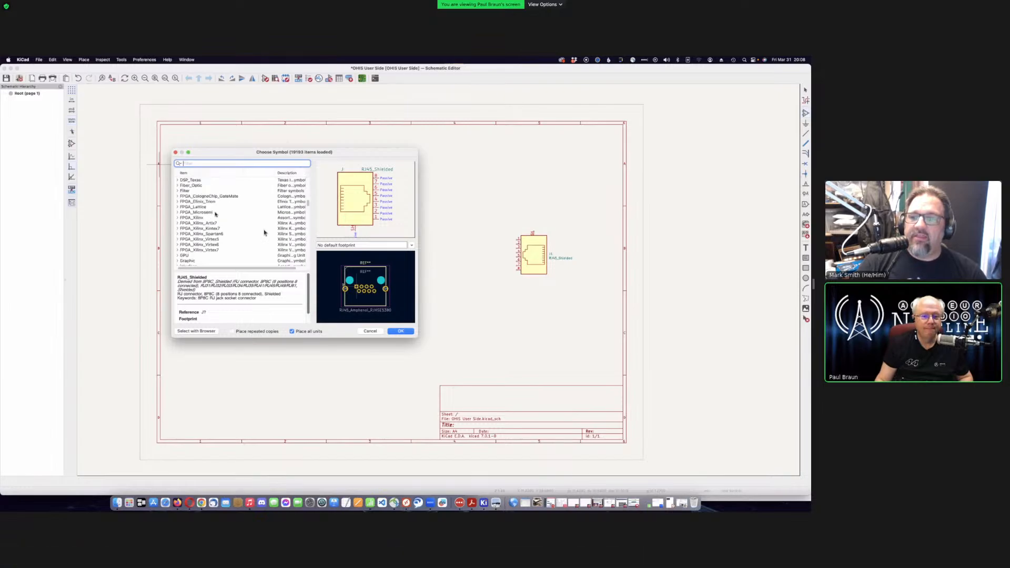
pyautogui.scroll(-12, 215, 214)
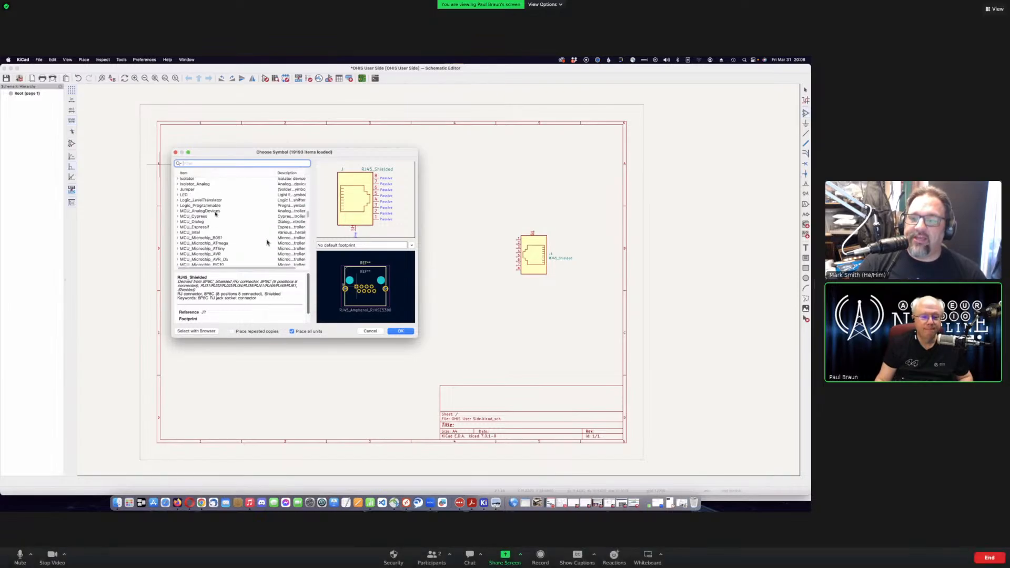
pyautogui.scroll(-5, 216, 214)
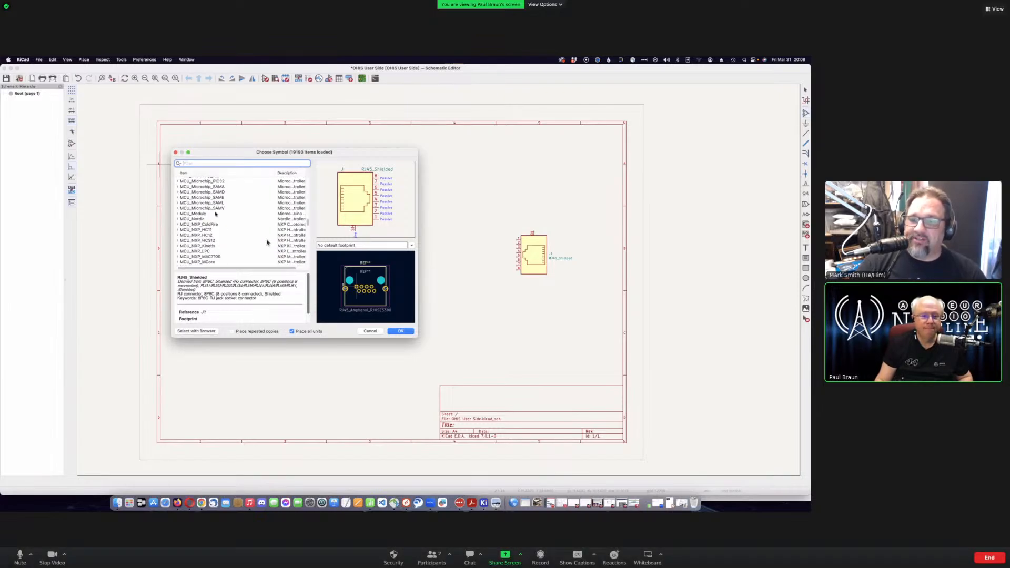
pyautogui.scroll(-5, 215, 214)
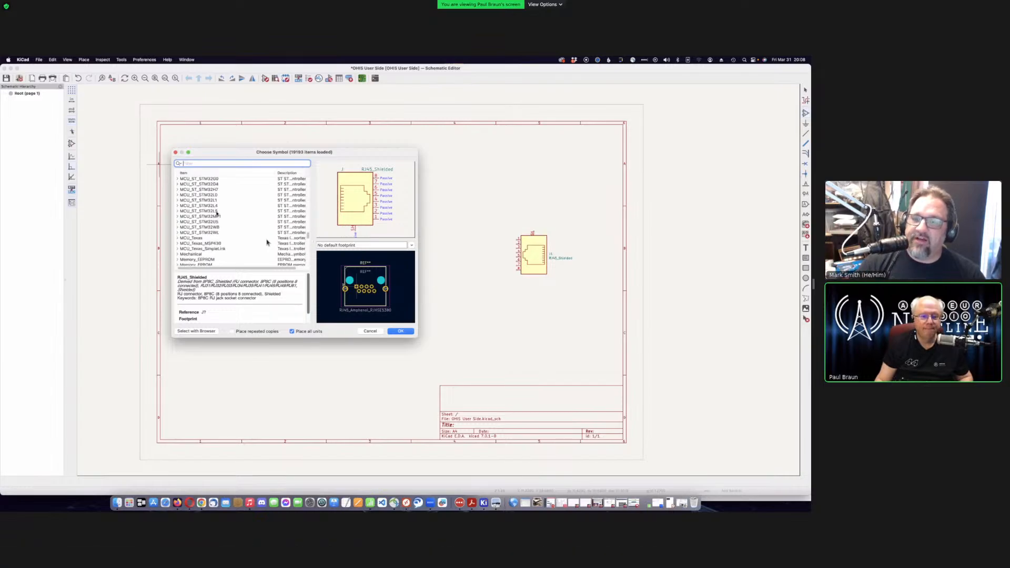
pyautogui.scroll(-5, 216, 213)
pyautogui.scroll(-3, 216, 213)
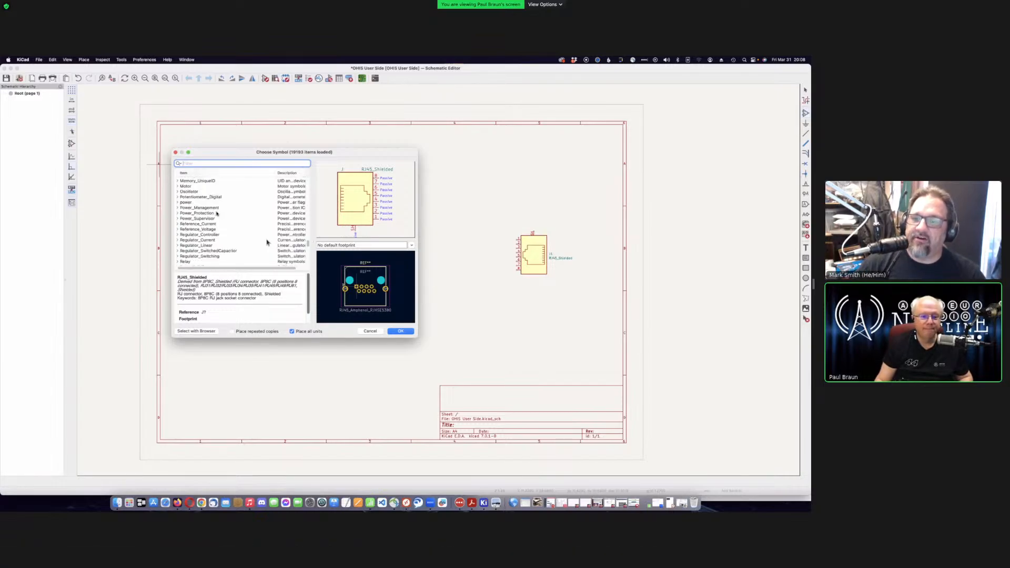
pyautogui.scroll(-5, 217, 213)
pyautogui.scroll(-3, 216, 213)
pyautogui.scroll(-3, 216, 214)
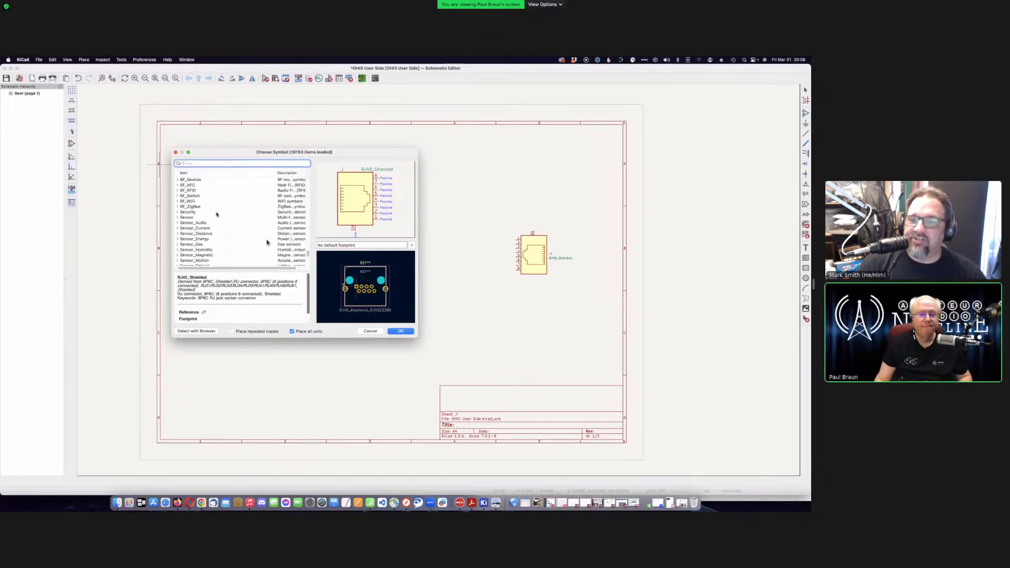
pyautogui.scroll(18, 216, 215)
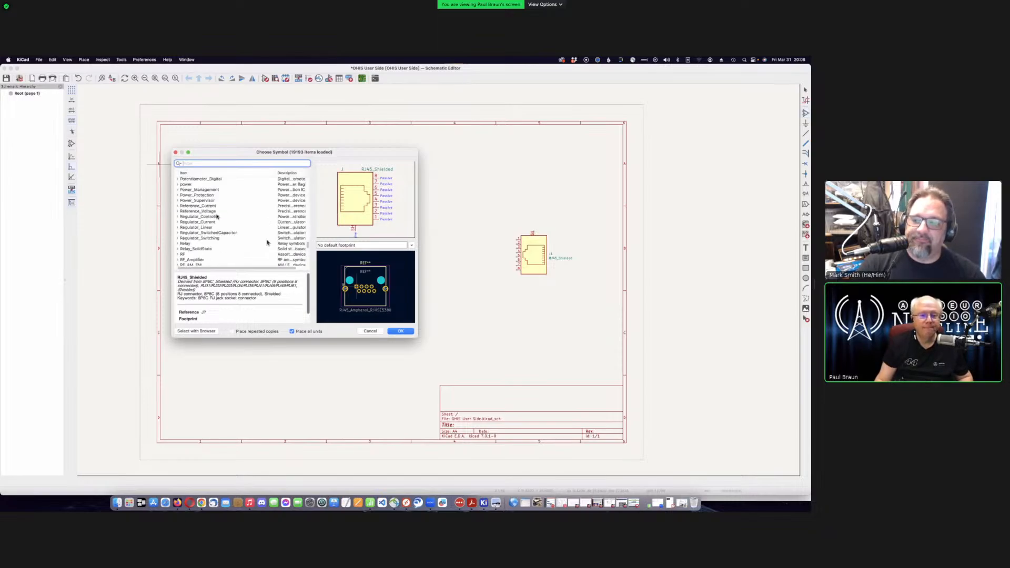
pyautogui.scroll(20, 216, 216)
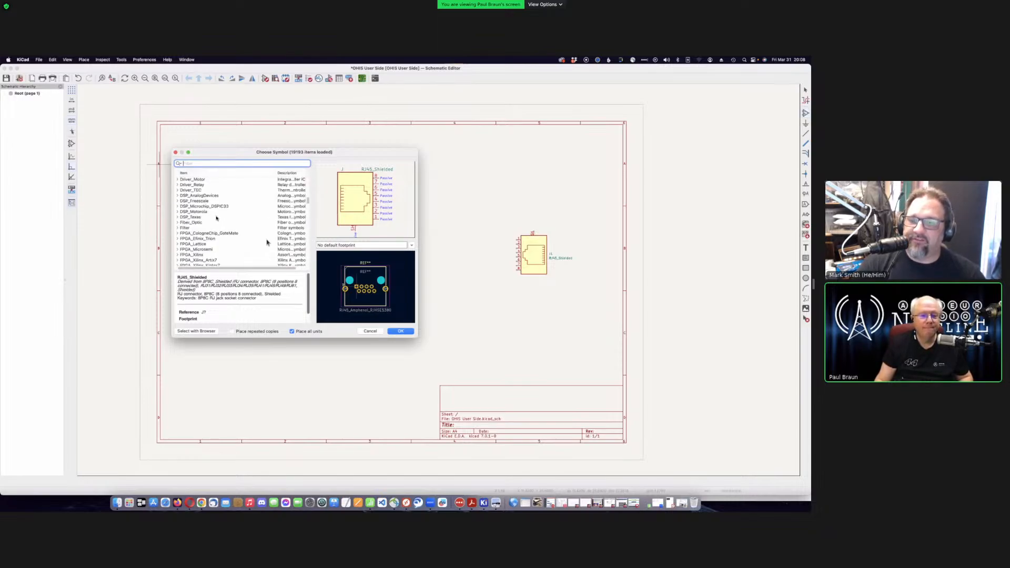
pyautogui.scroll(4, 217, 216)
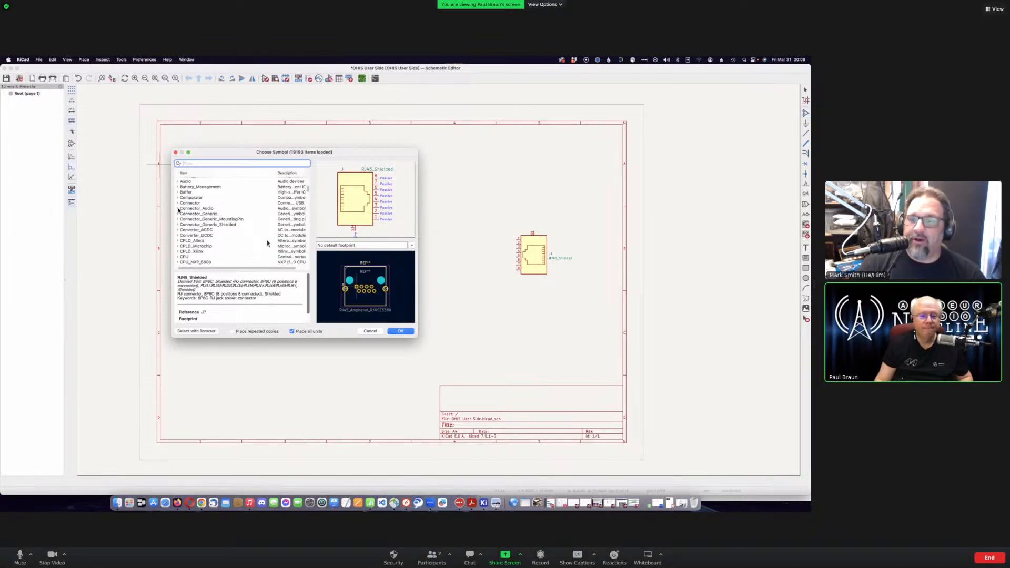
pyautogui.scroll(1, 267, 243)
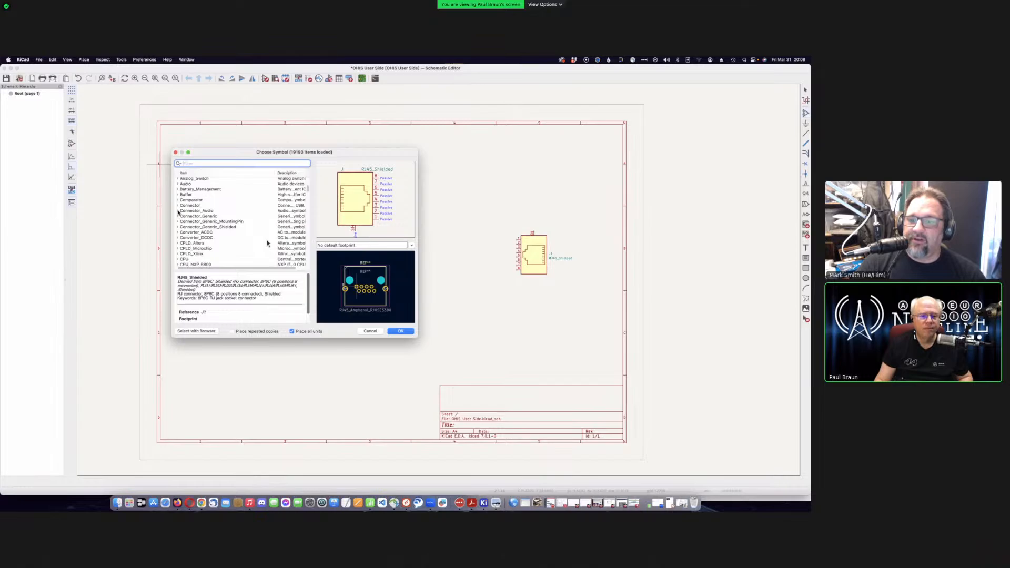
# - Expand the Connector_Audio library and scroll through its audio jack symbols
pyautogui.click(178, 211)
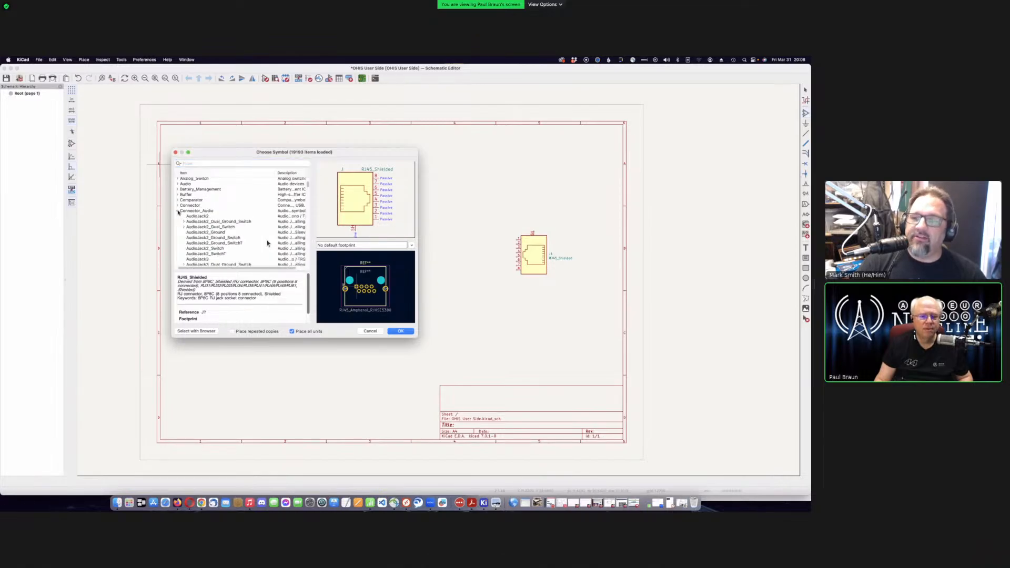
pyautogui.scroll(-3, 267, 243)
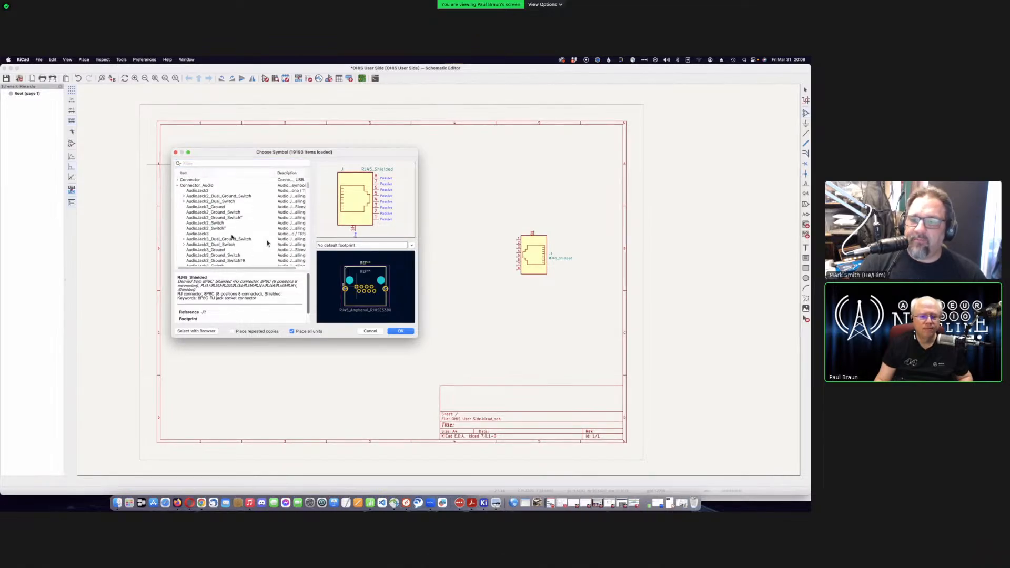
pyautogui.scroll(-5, 268, 243)
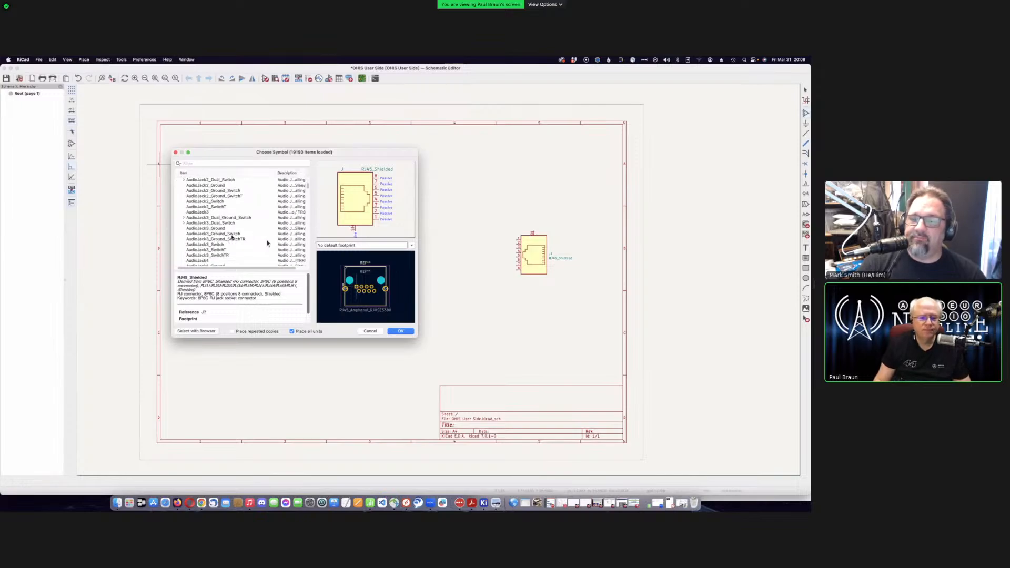
pyautogui.scroll(-10, 267, 243)
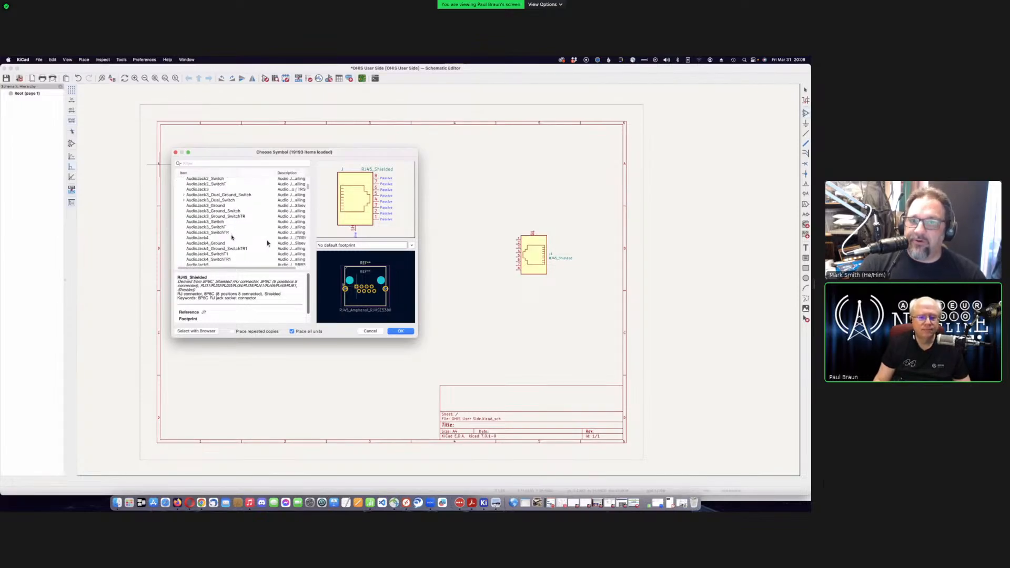
pyautogui.scroll(-4, 267, 243)
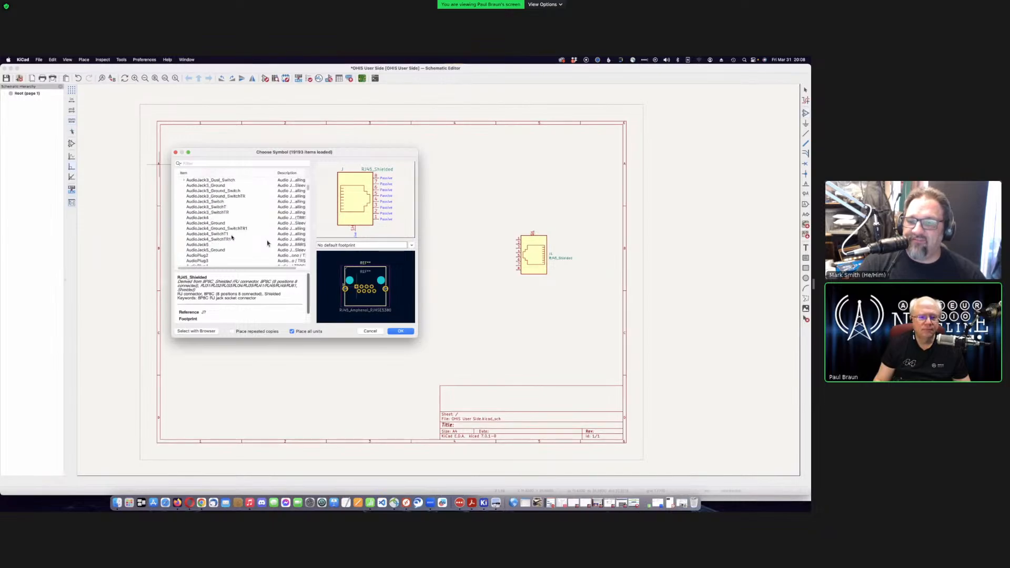
pyautogui.scroll(-5, 267, 243)
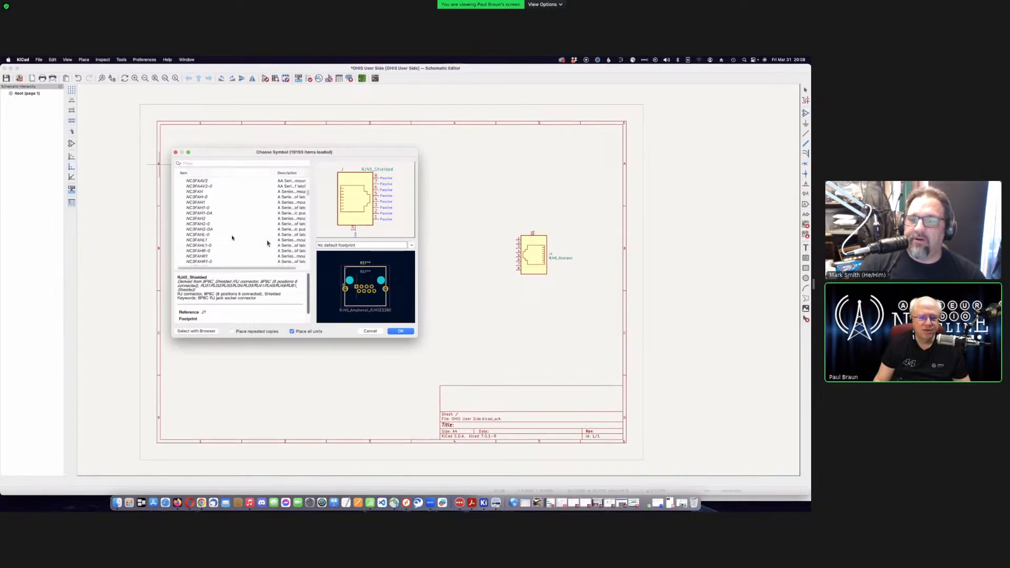
pyautogui.scroll(15, 267, 243)
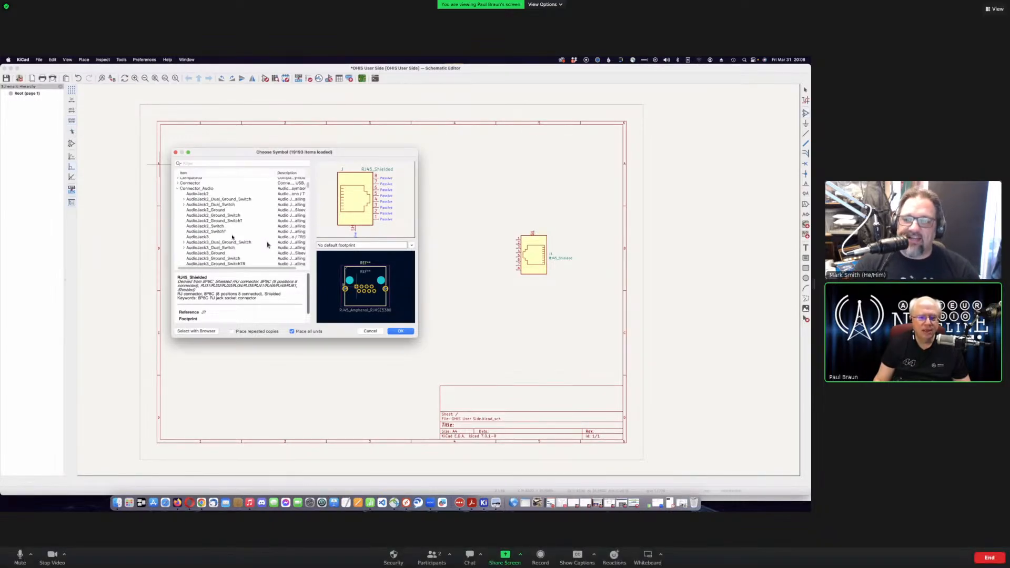
pyautogui.click(178, 190)
pyautogui.scroll(1, 226, 221)
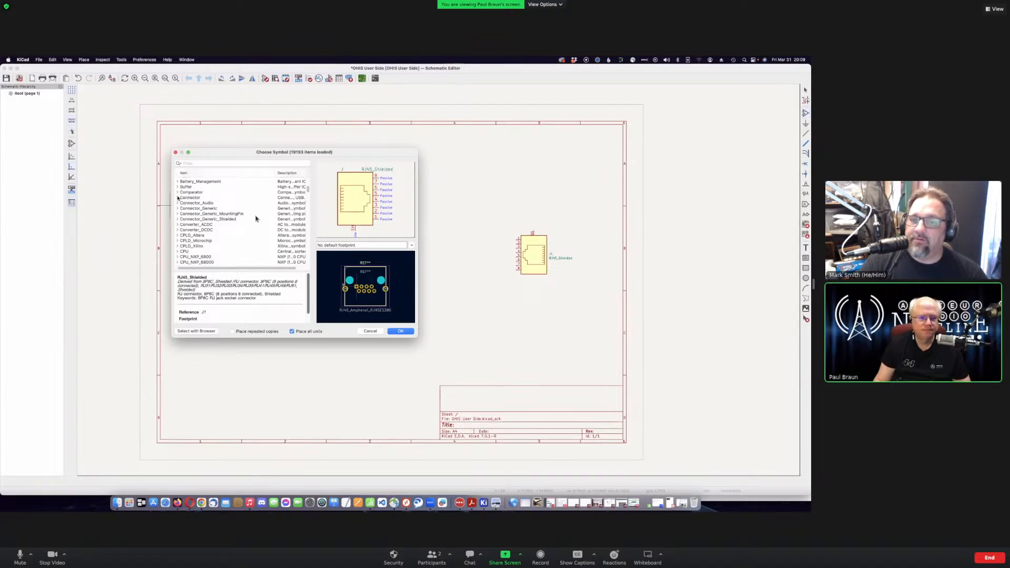
pyautogui.click(179, 203)
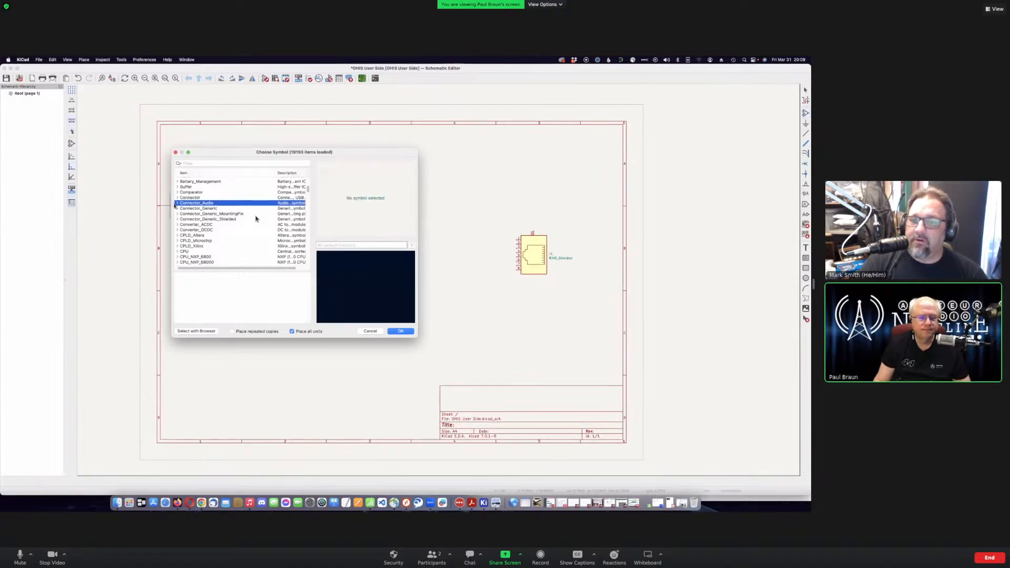
pyautogui.click(177, 203)
pyautogui.scroll(-2, 240, 240)
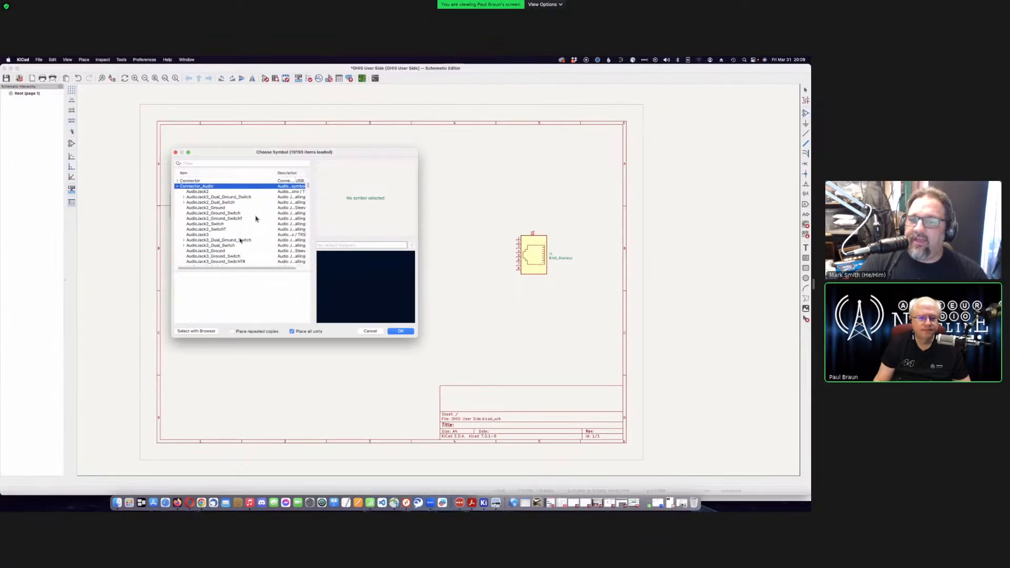
pyautogui.scroll(-2, 240, 240)
pyautogui.scroll(-5, 241, 241)
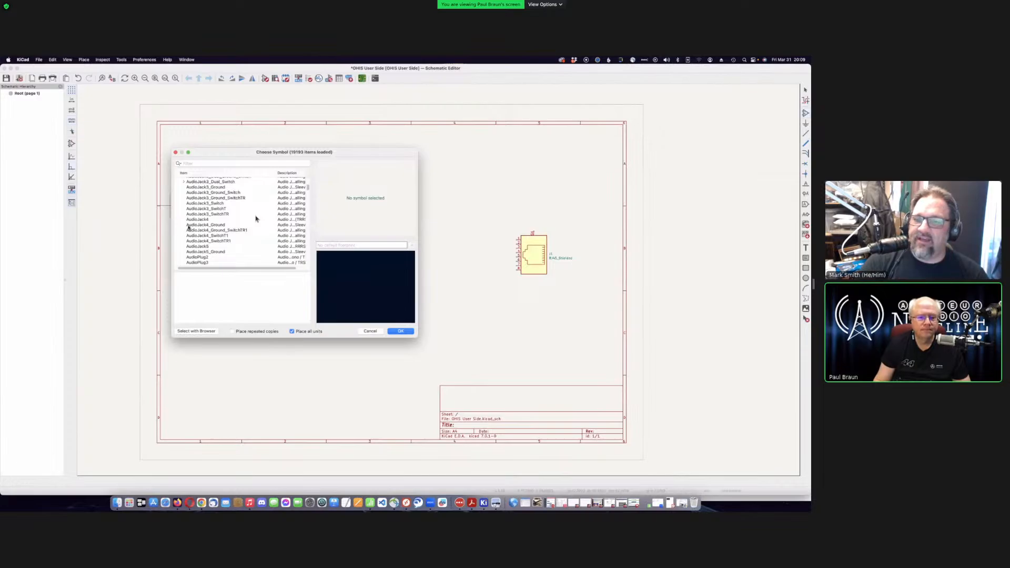
# - Preview the AudioJack4 Ground and Switch variants, then select the plain AudioJack4
pyautogui.click(257, 219)
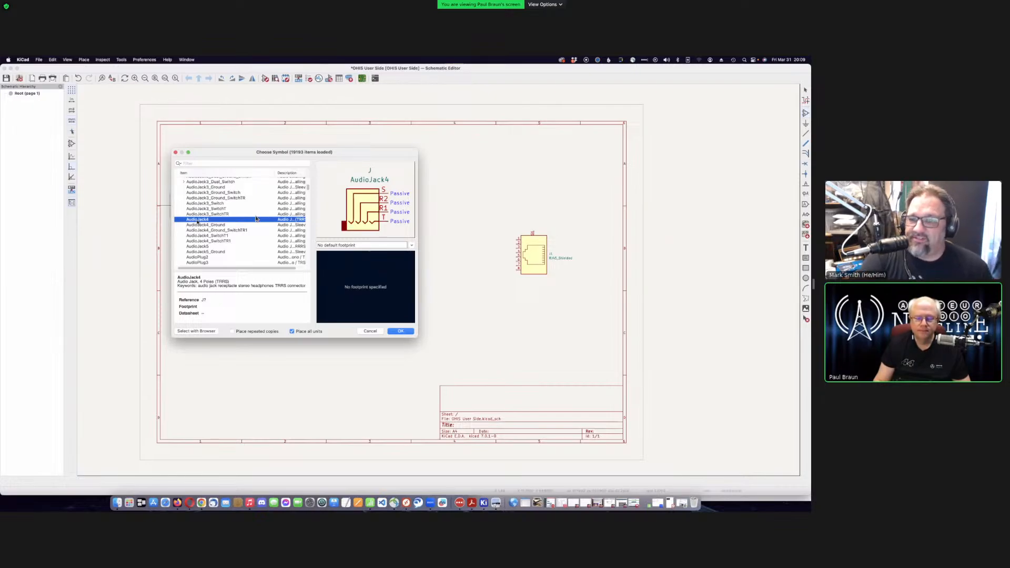
pyautogui.click(224, 225)
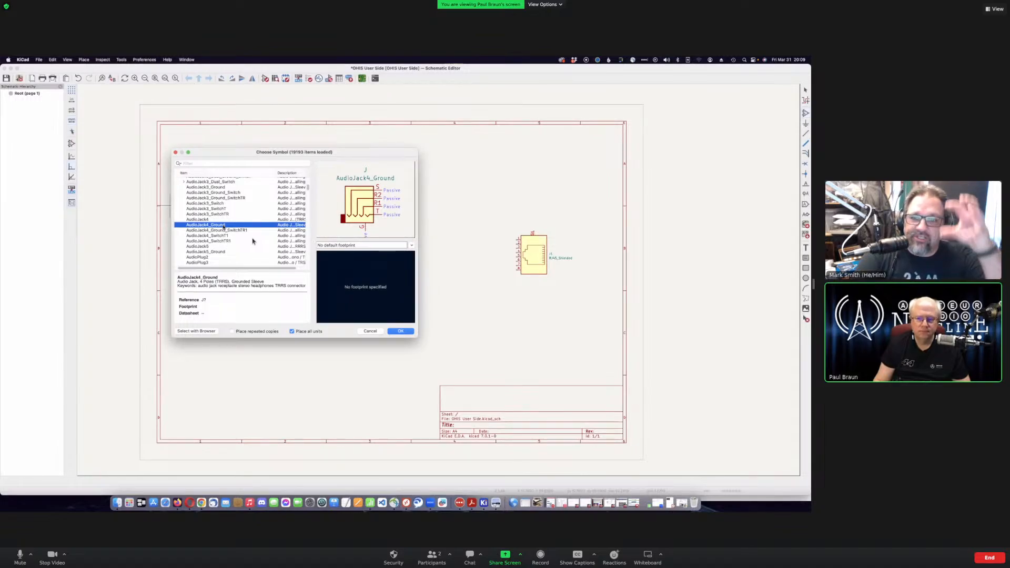
pyautogui.click(223, 230)
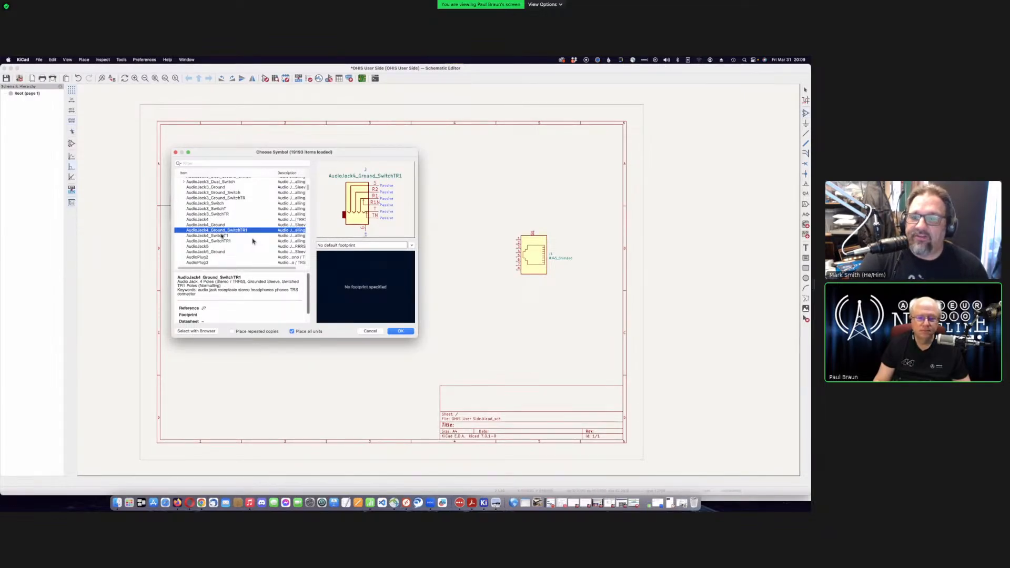
pyautogui.click(222, 237)
pyautogui.click(221, 241)
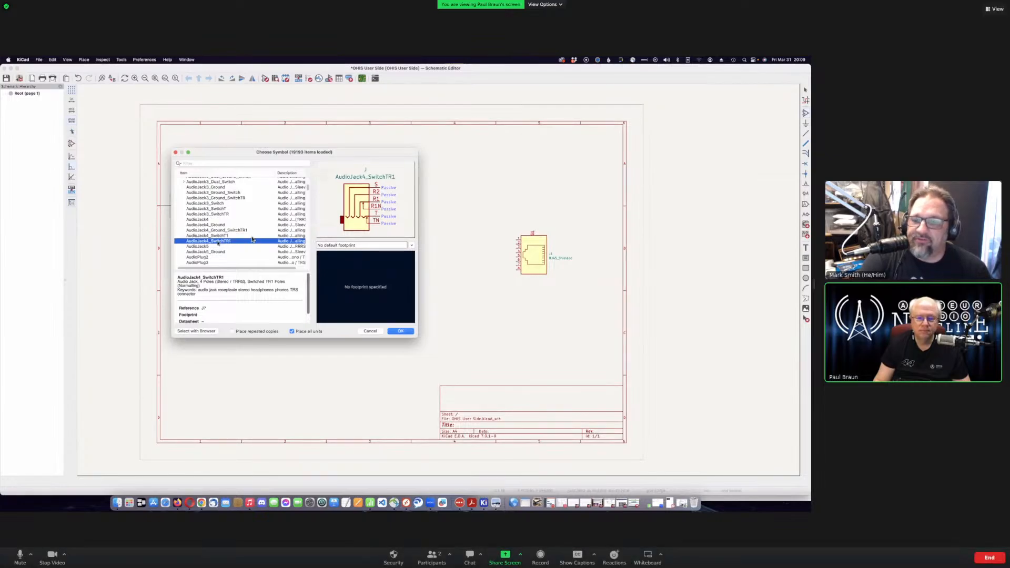
pyautogui.click(228, 218)
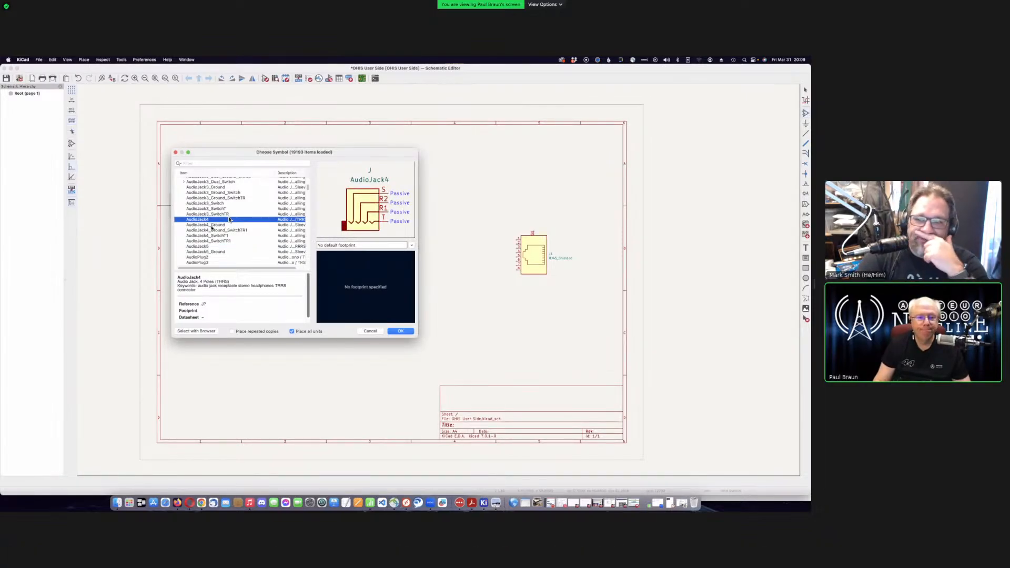
# - Take AudioJack4 for placement, cancel it with Esc, and reopen Choose Symbol
pyautogui.doubleClick(229, 220)
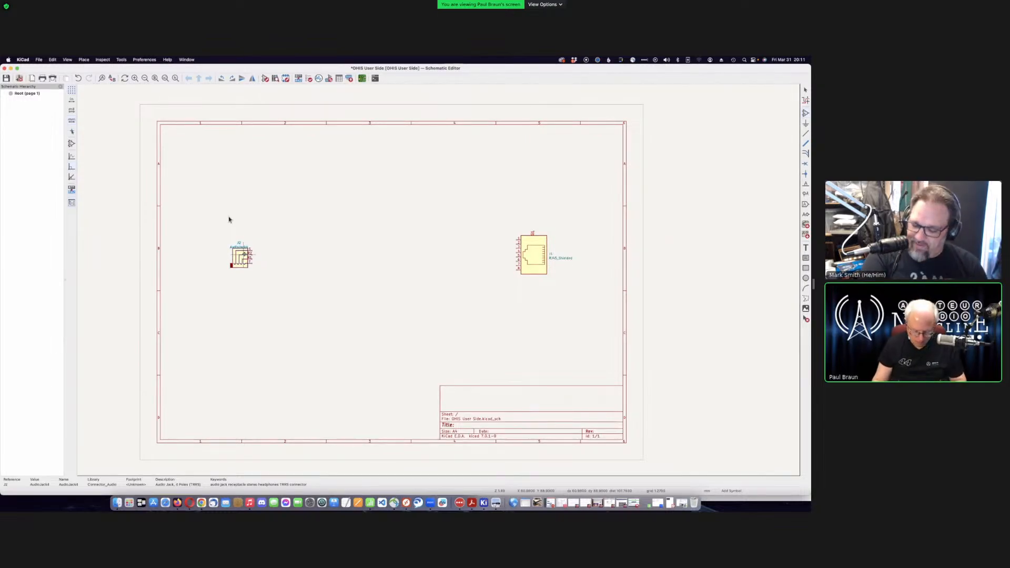
pyautogui.press('Escape')
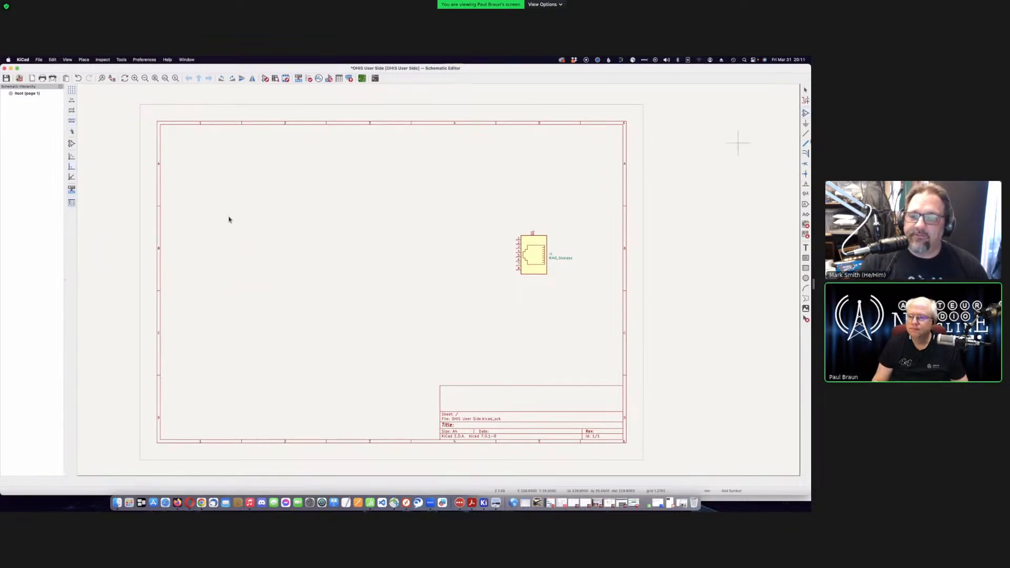
pyautogui.click(358, 206)
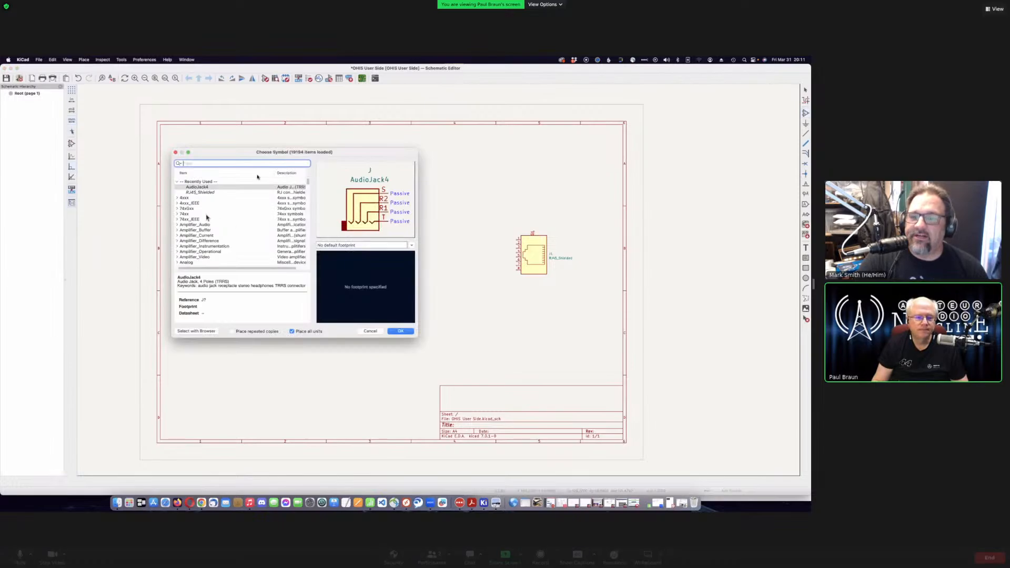
# - Move past the Connector library and select Conn_01x04 in Connector_Generic
pyautogui.click(177, 183)
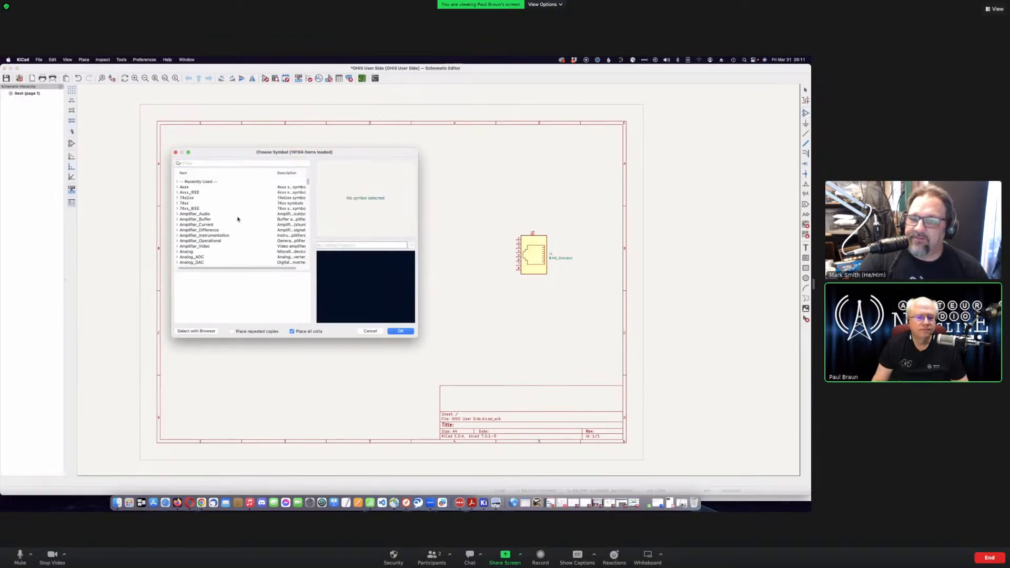
pyautogui.scroll(-10, 237, 219)
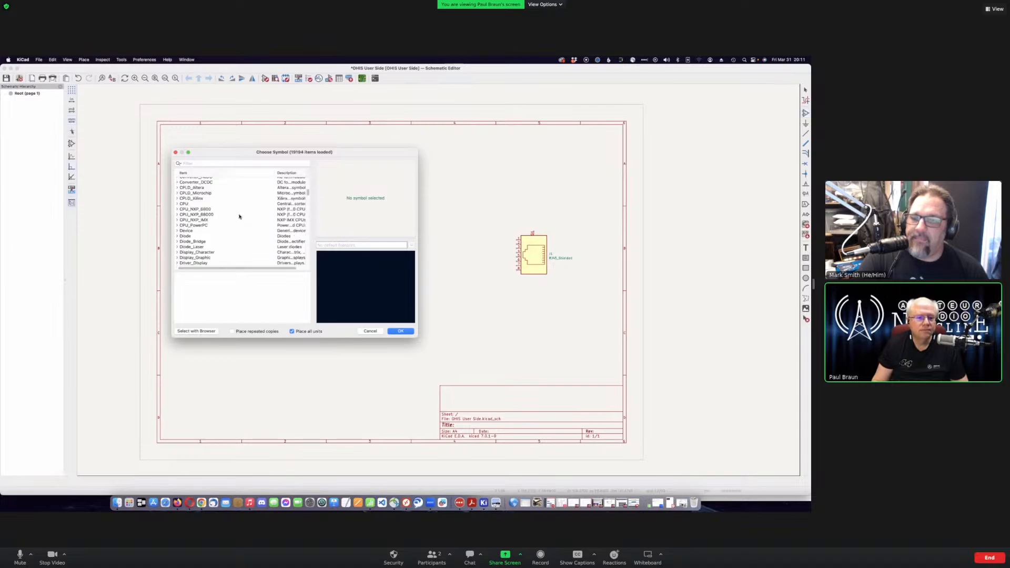
pyautogui.scroll(5, 239, 217)
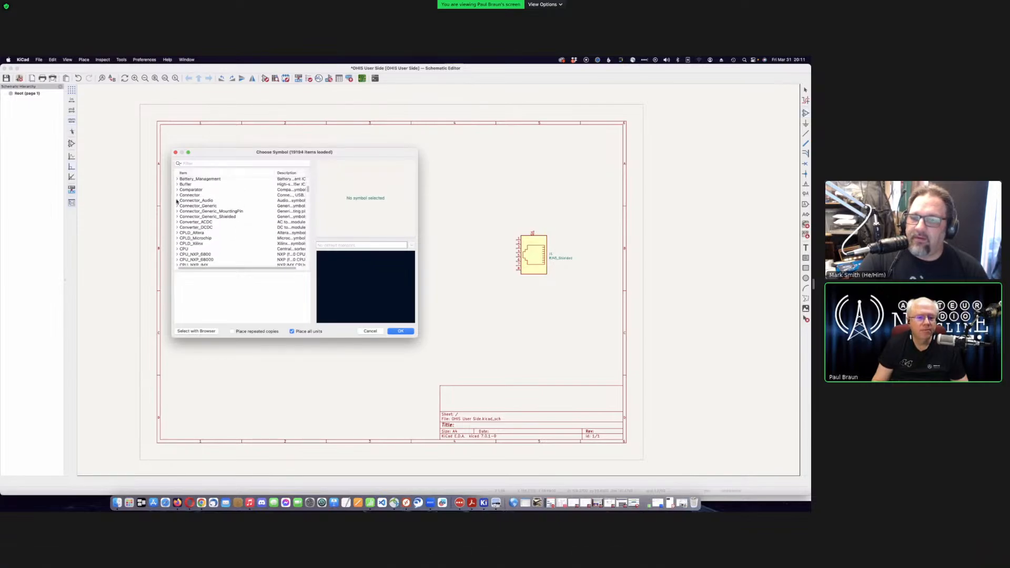
pyautogui.click(177, 195)
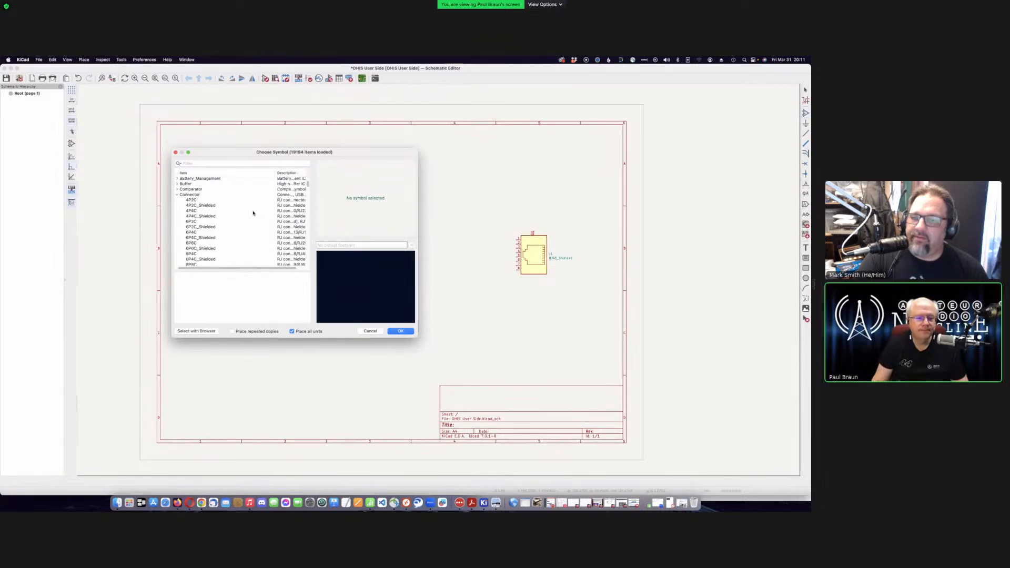
pyautogui.scroll(1, 253, 213)
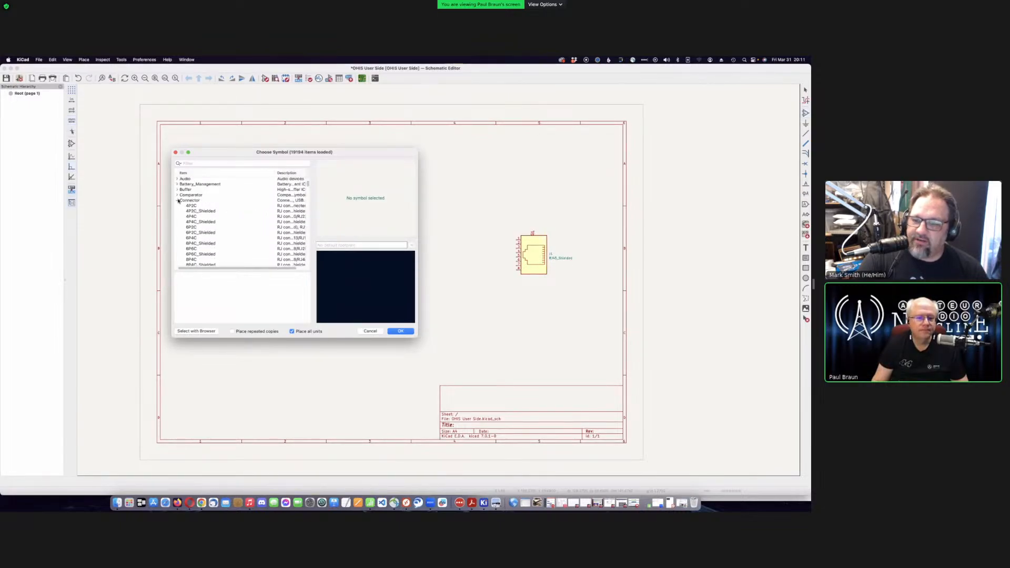
pyautogui.click(178, 201)
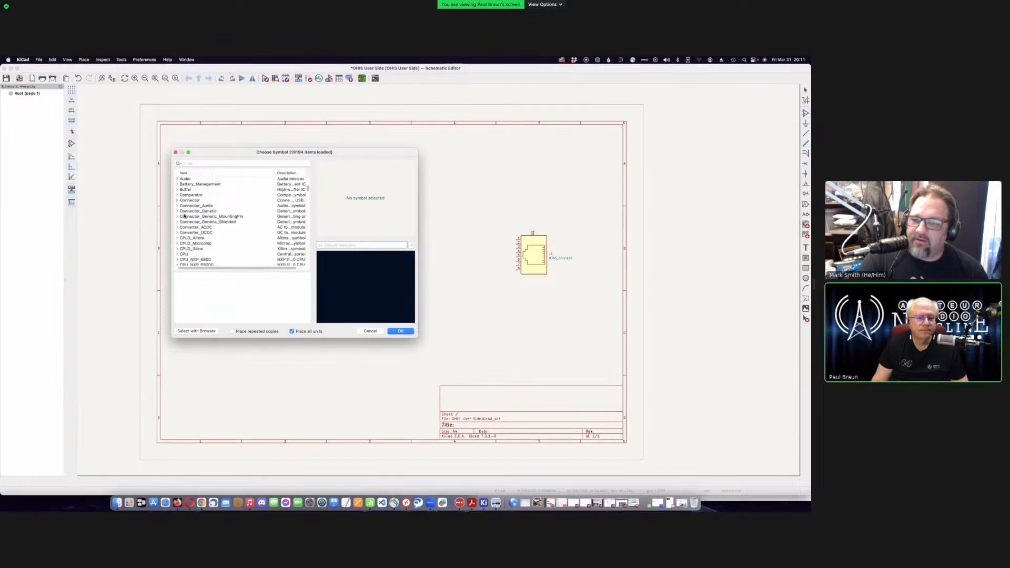
pyautogui.click(179, 212)
pyautogui.click(177, 211)
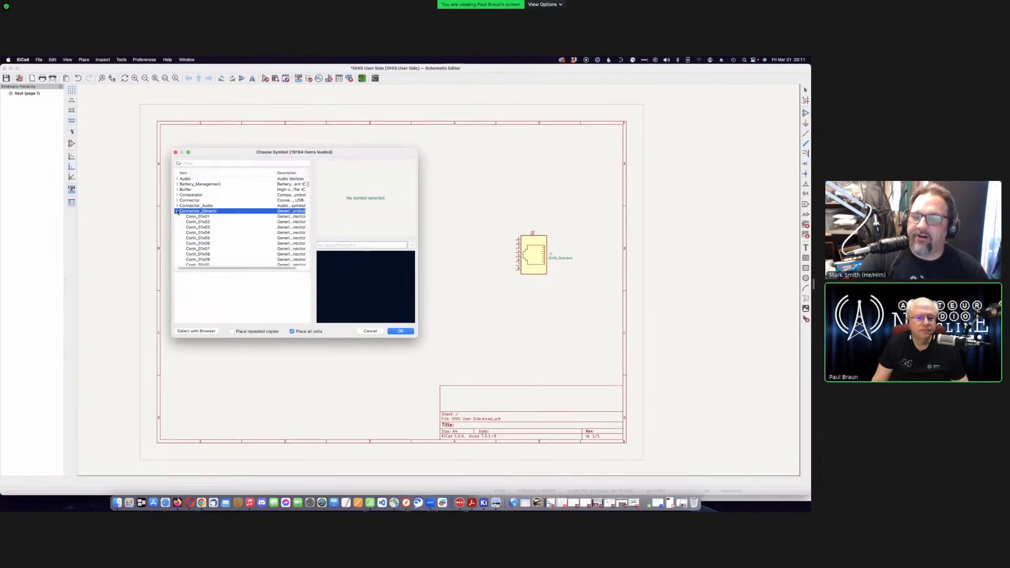
pyautogui.scroll(-5, 252, 221)
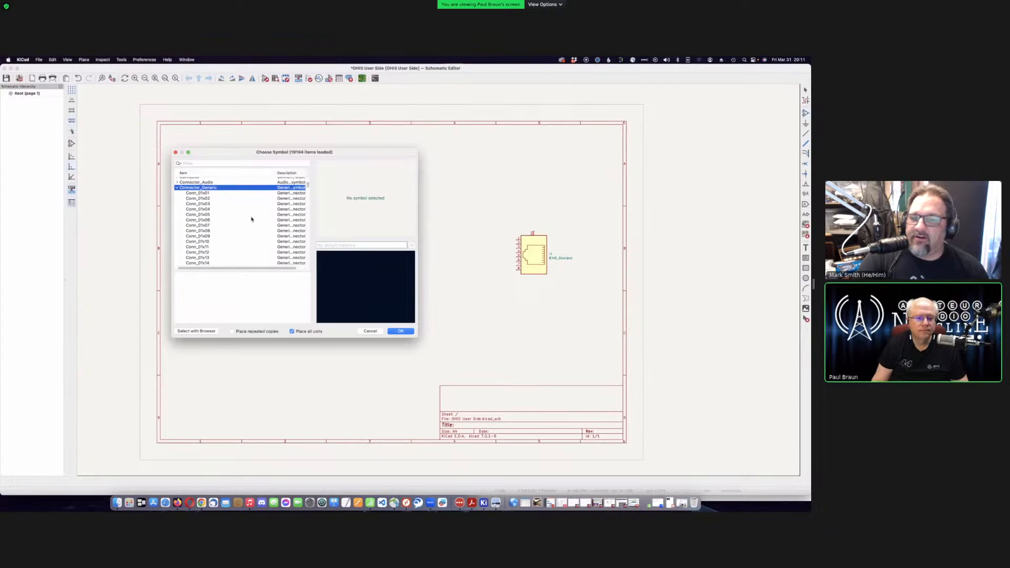
pyautogui.click(230, 208)
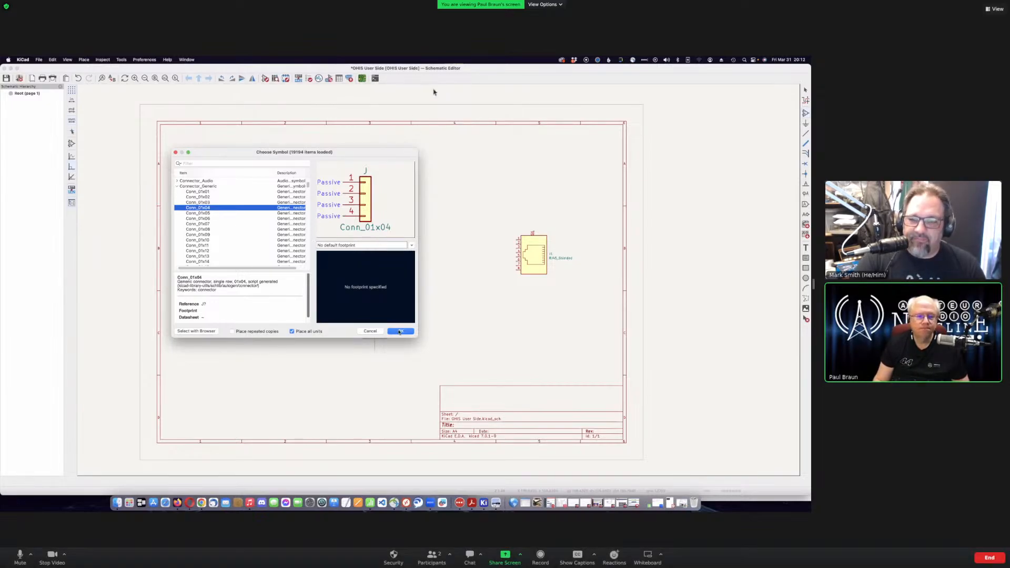
# - Try the FanPinHeader and horizontal headers, then settle on PinHeader_1x04_P2.54mm_Vertical
pyautogui.click(354, 245)
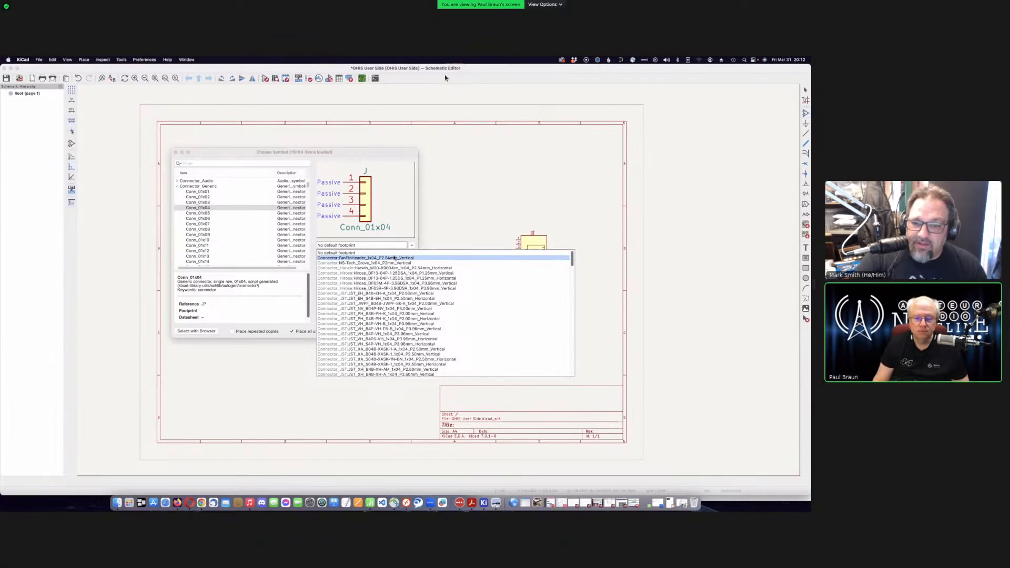
pyautogui.click(394, 258)
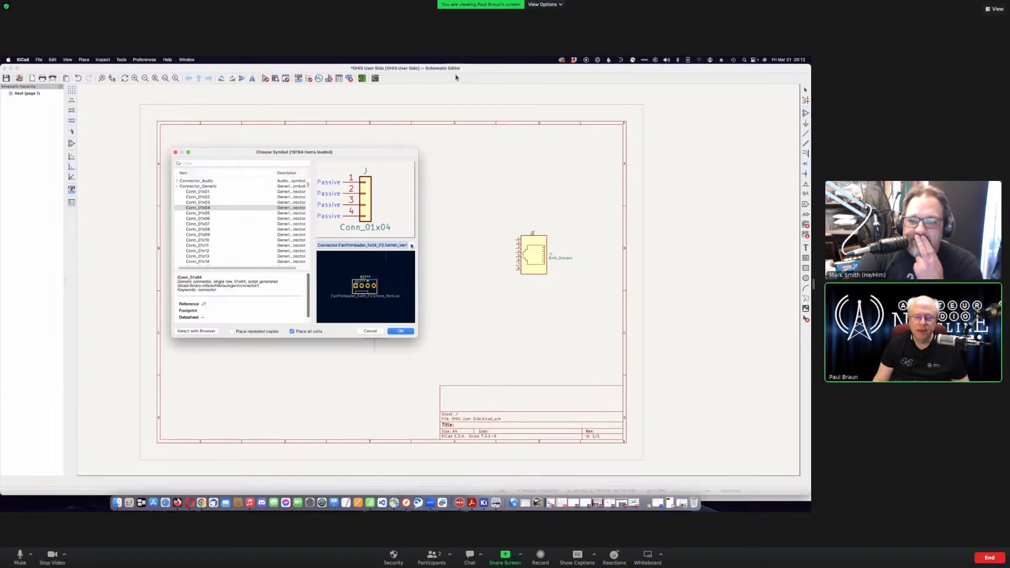
pyautogui.click(411, 245)
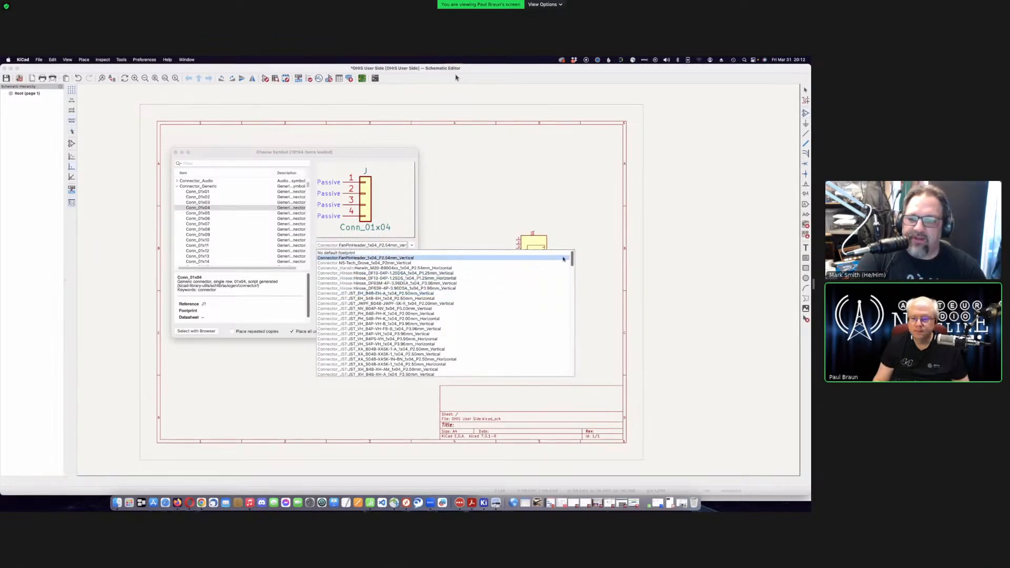
pyautogui.moveTo(572, 263); pyautogui.dragTo(573, 329)
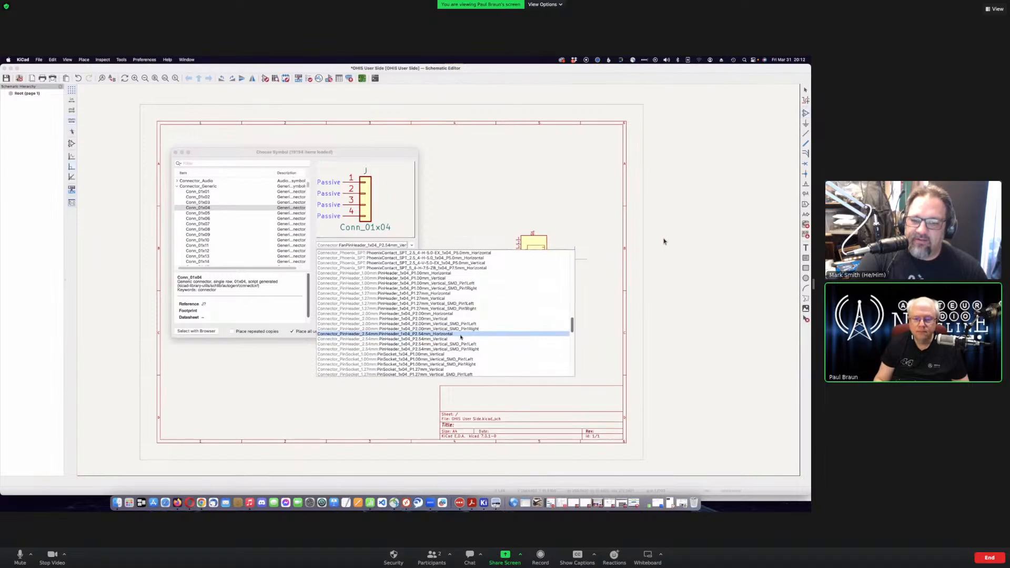
pyautogui.click(446, 334)
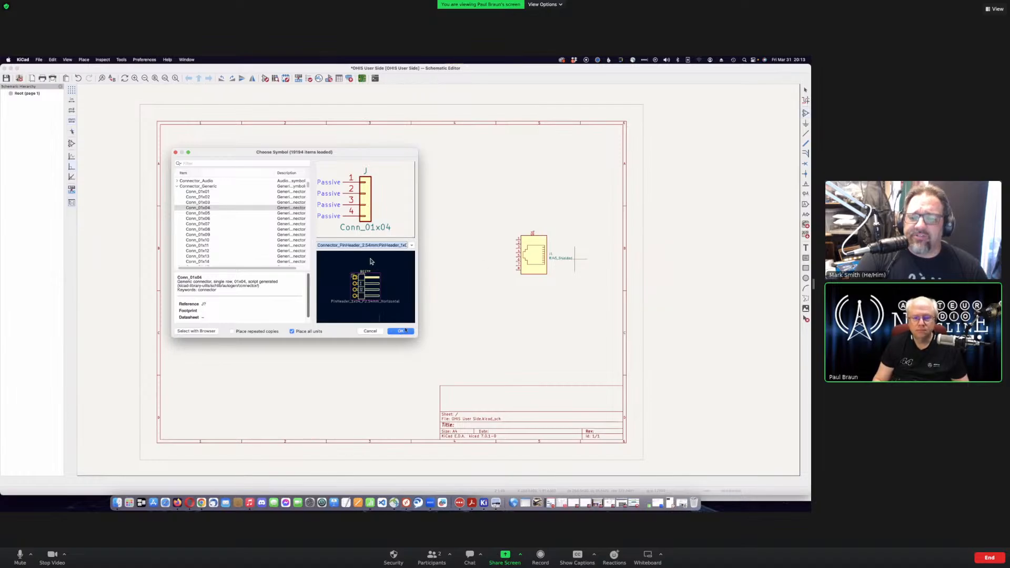
pyautogui.click(413, 246)
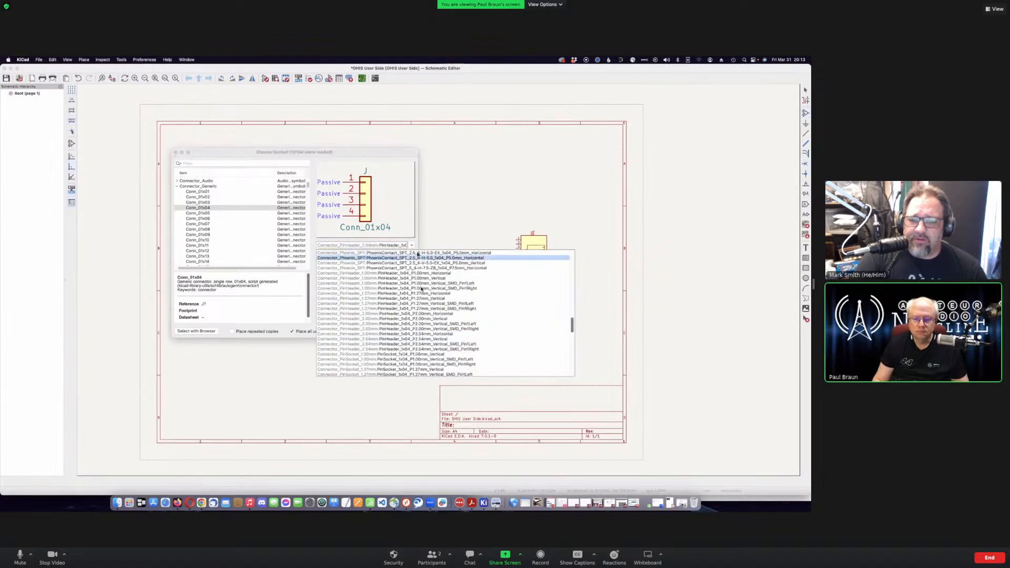
pyautogui.click(436, 340)
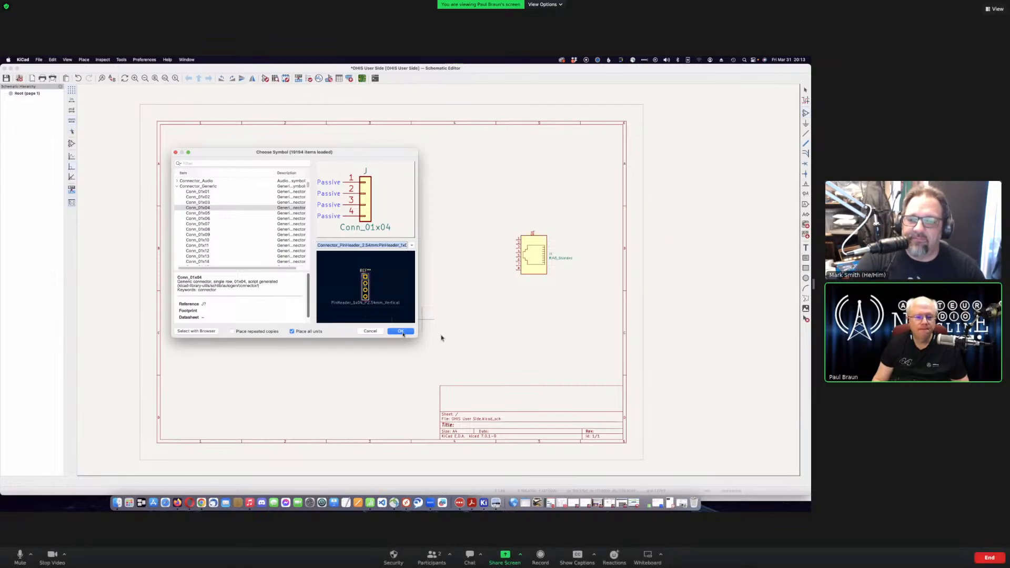
# - Place the mirrored Conn_01x04 as J2 left of the RJ45 jack
pyautogui.click(400, 332)
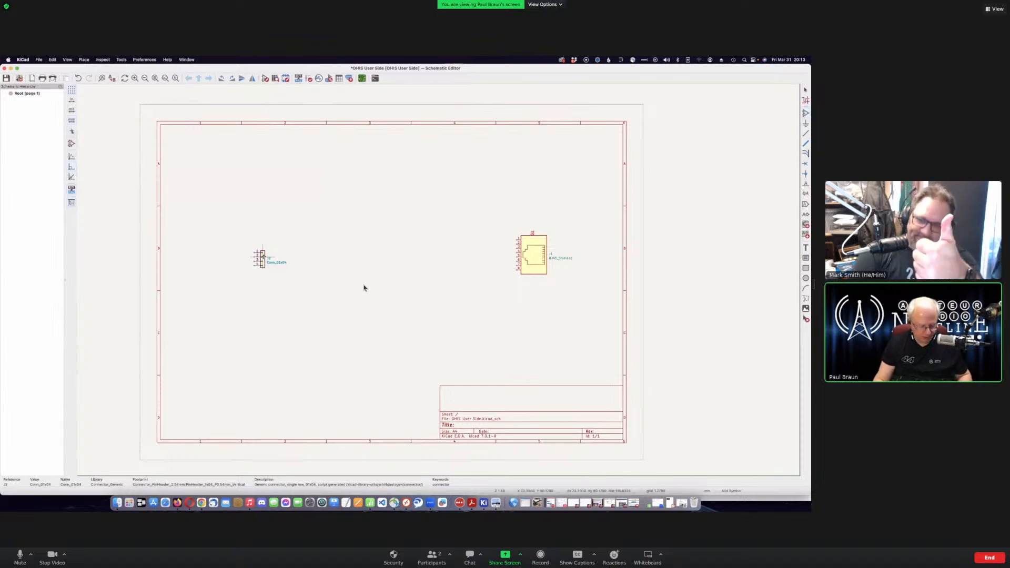
pyautogui.press('y')
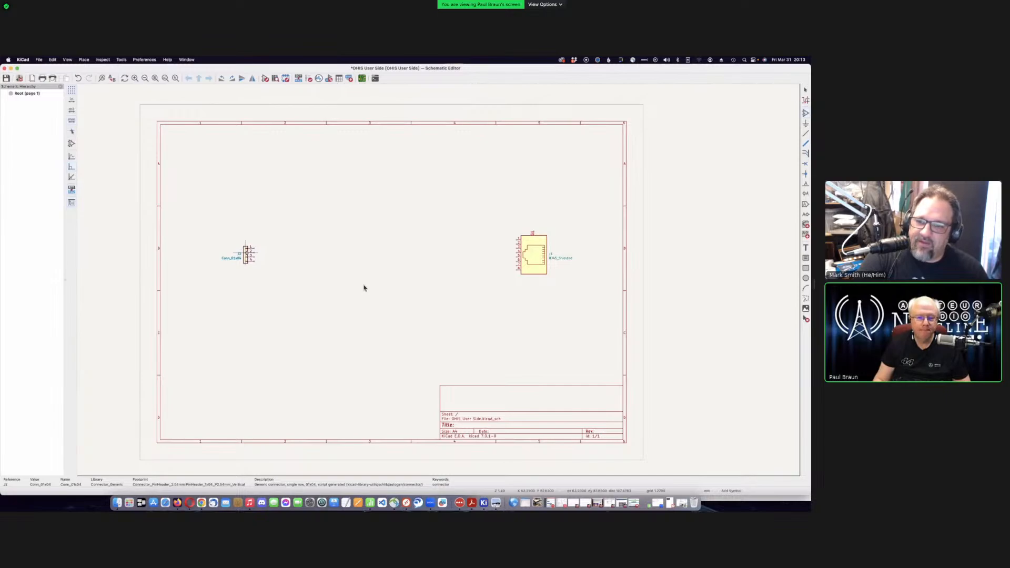
pyautogui.click(246, 253)
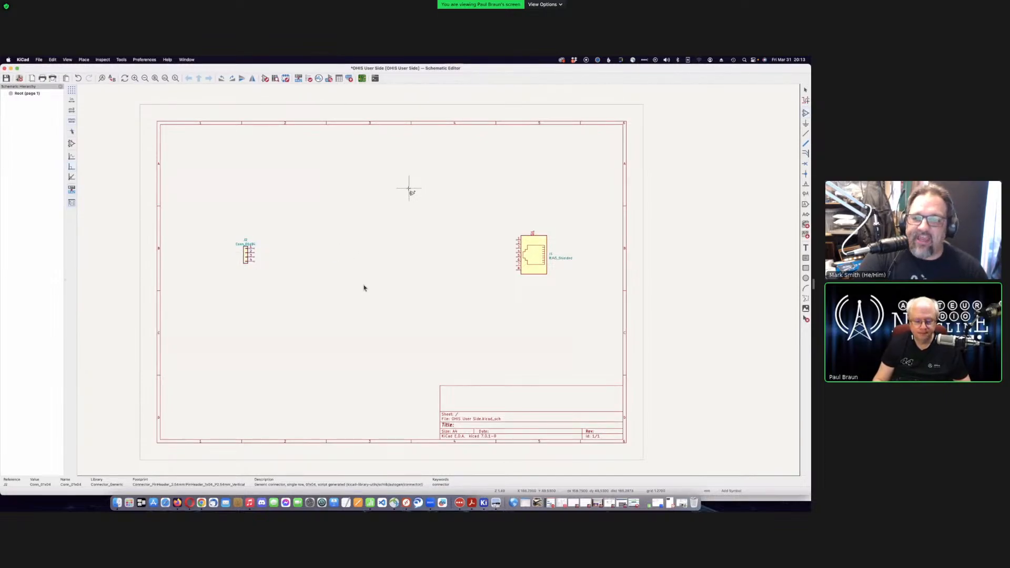
pyautogui.press('Escape')
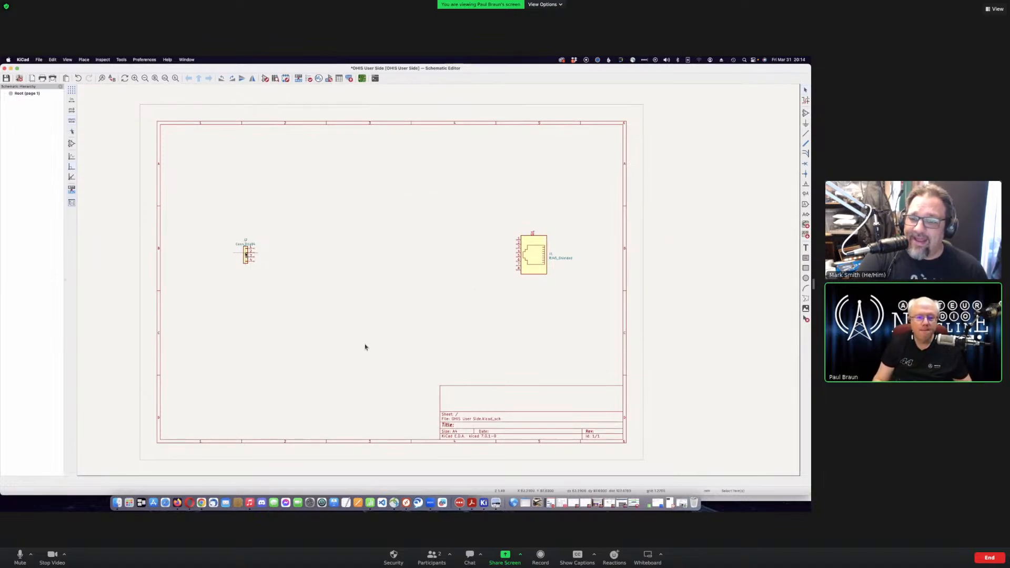
pyautogui.press('m')
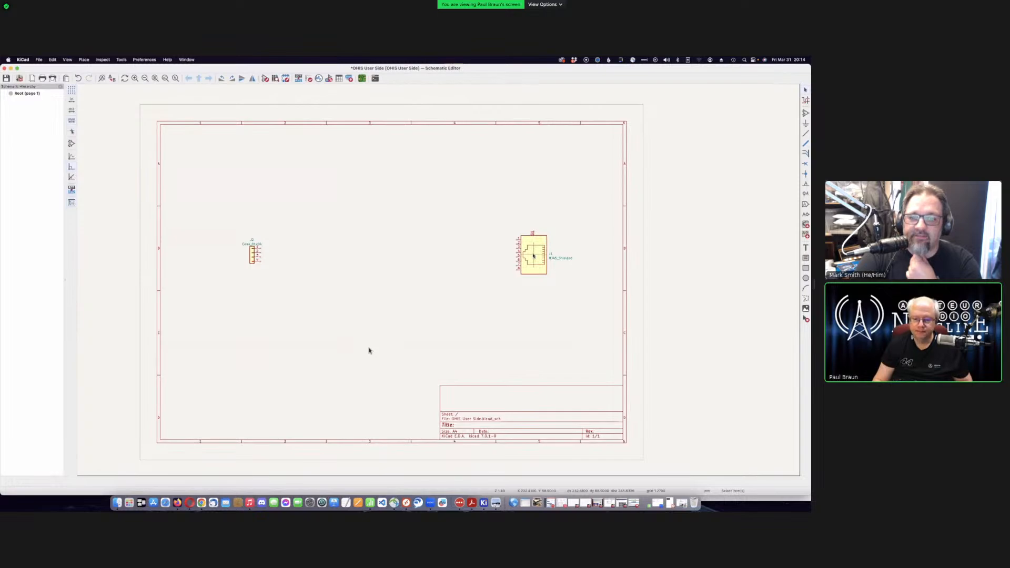
# - Nudge J1 slightly so it sits level across from header J2
pyautogui.press('m')
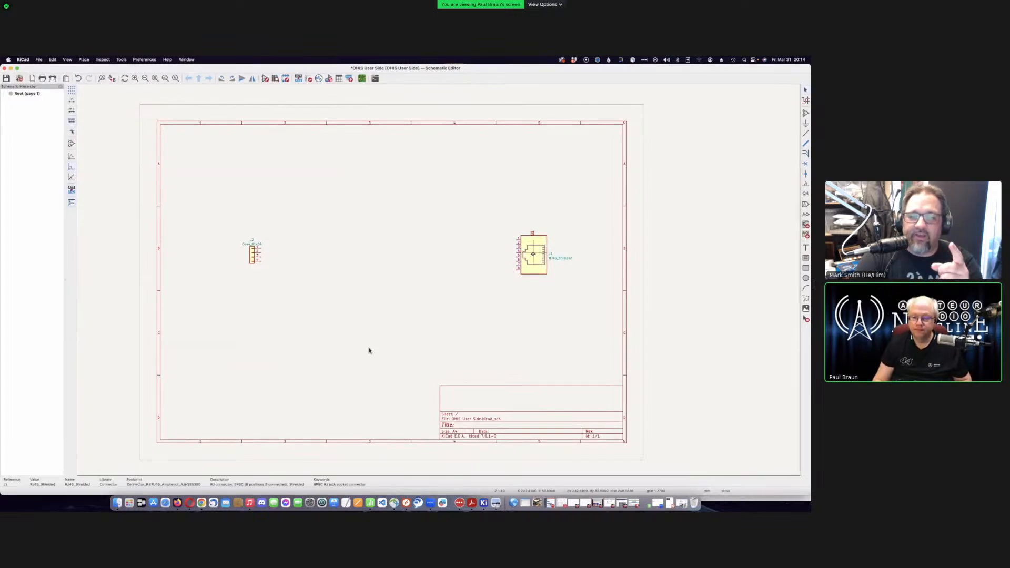
pyautogui.press('Escape')
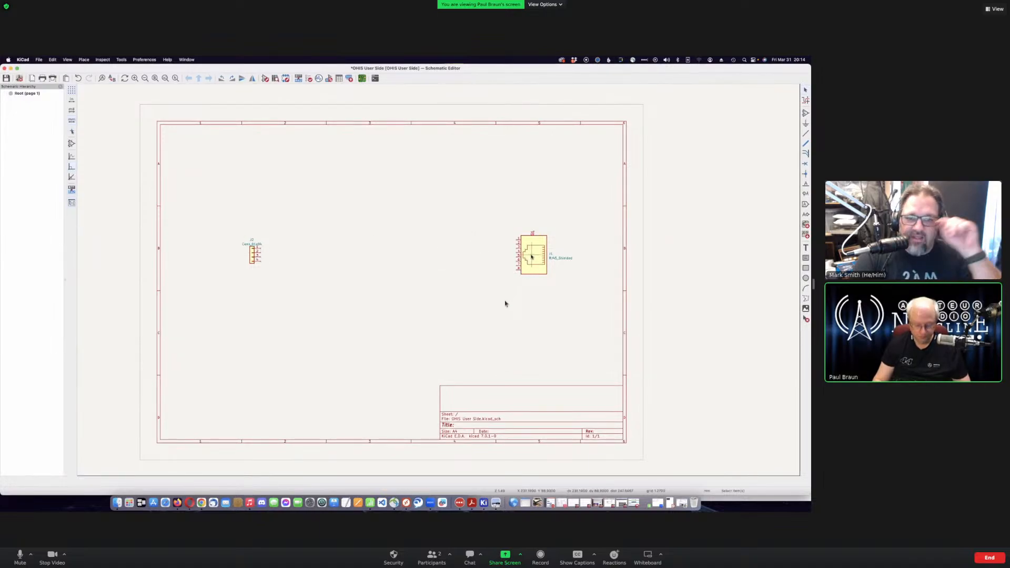
pyautogui.press('m')
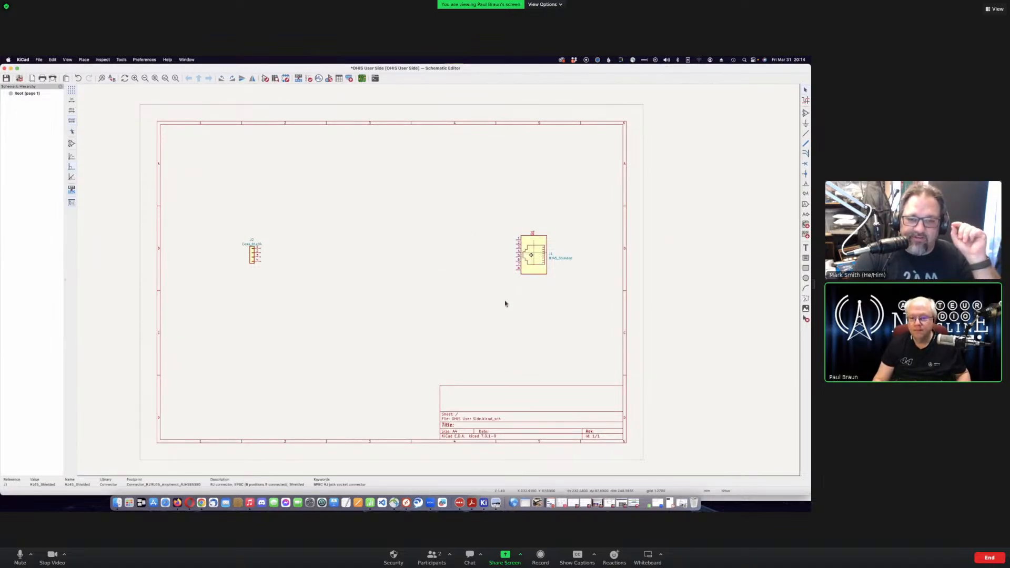
pyautogui.click(531, 255)
pyautogui.click(534, 253)
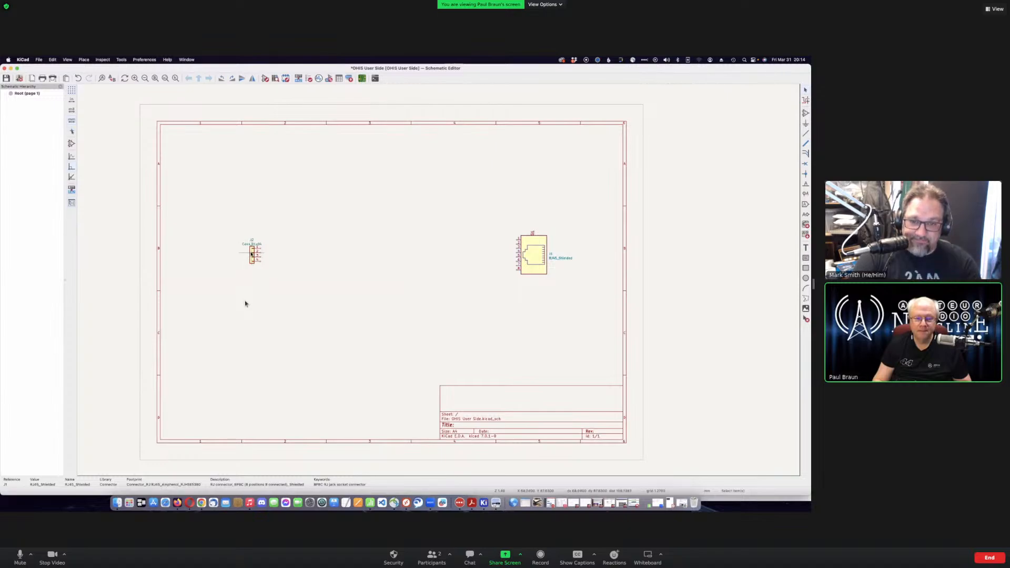
pyautogui.press('m')
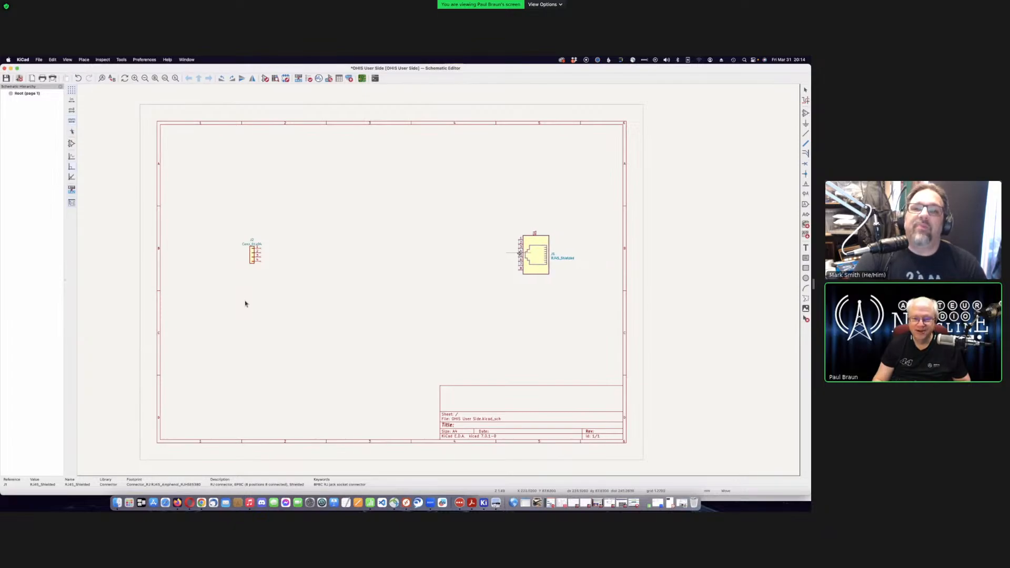
pyautogui.click(519, 254)
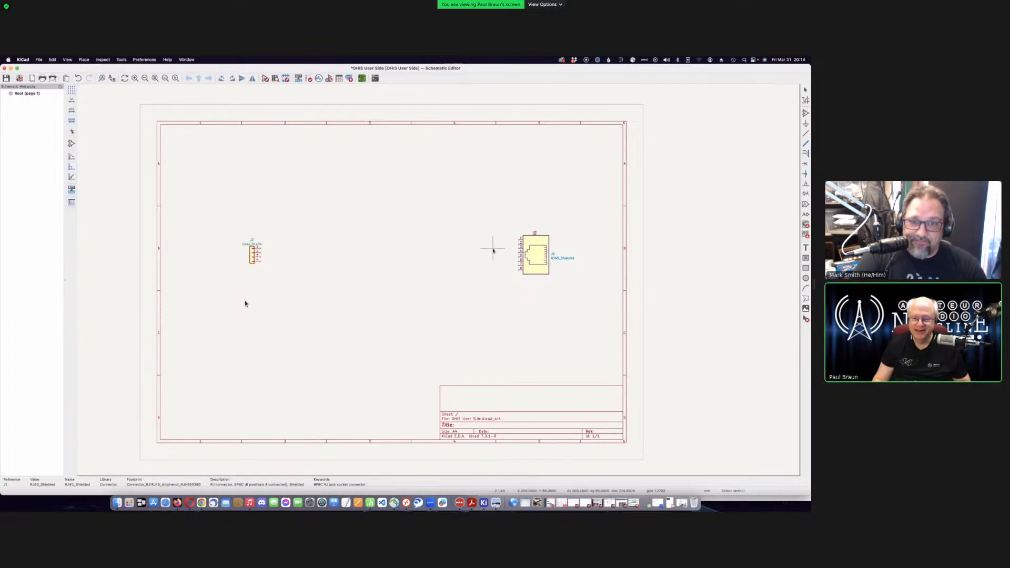
pyautogui.click(494, 249)
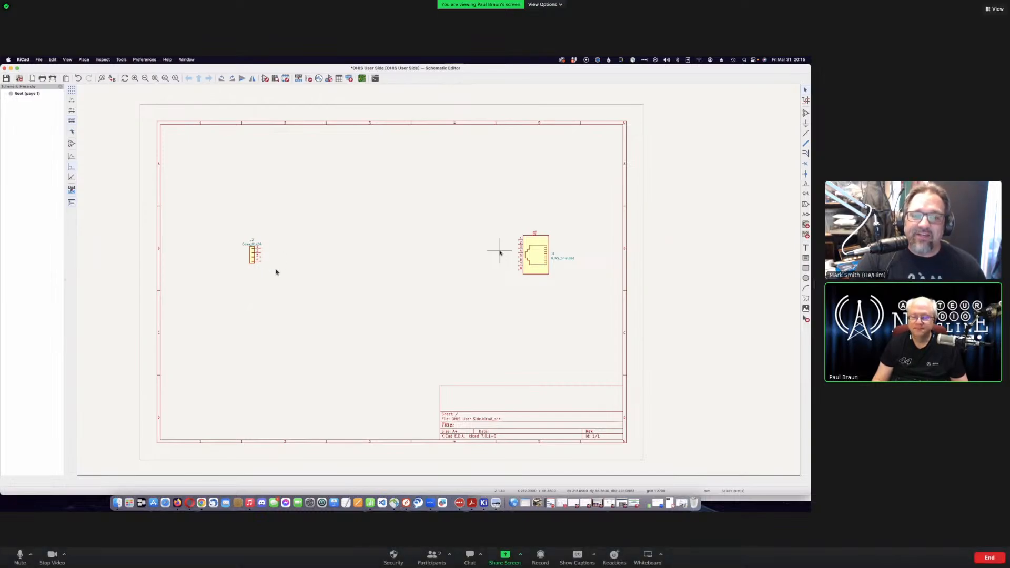
pyautogui.scroll(1, 500, 253)
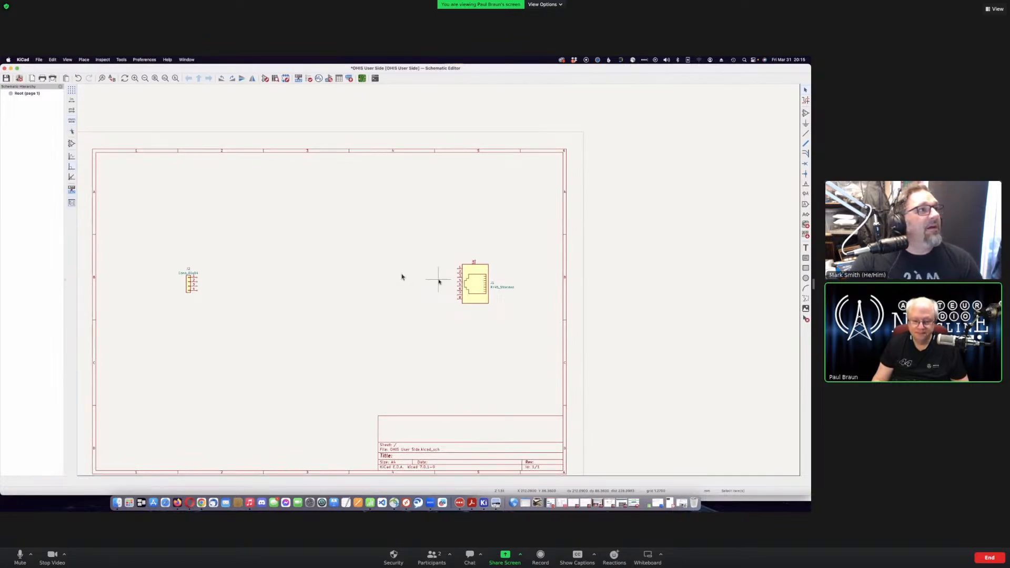
pyautogui.scroll(-1, 439, 282)
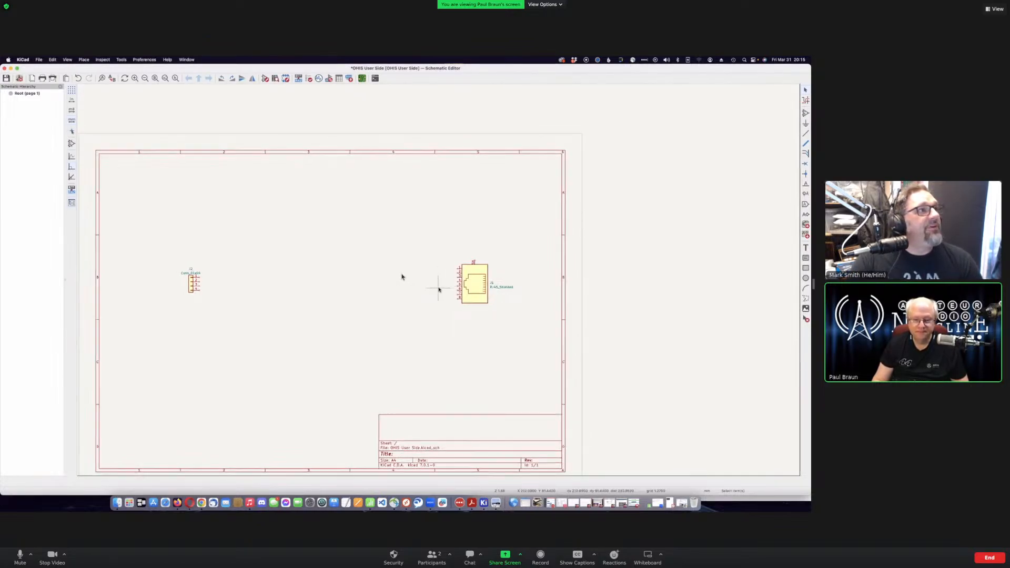
pyautogui.scroll(3, 420, 290)
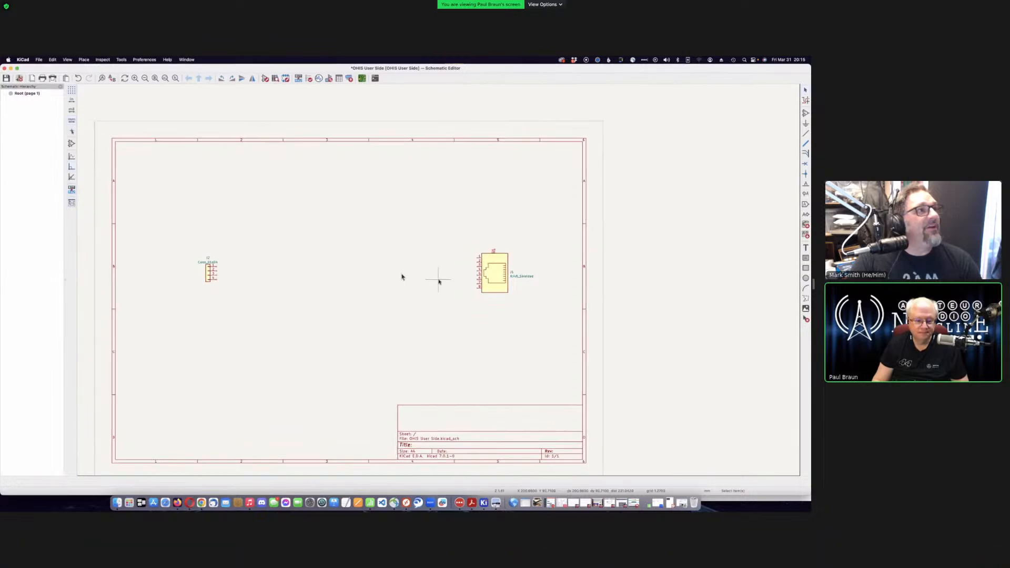
pyautogui.scroll(-3, 438, 282)
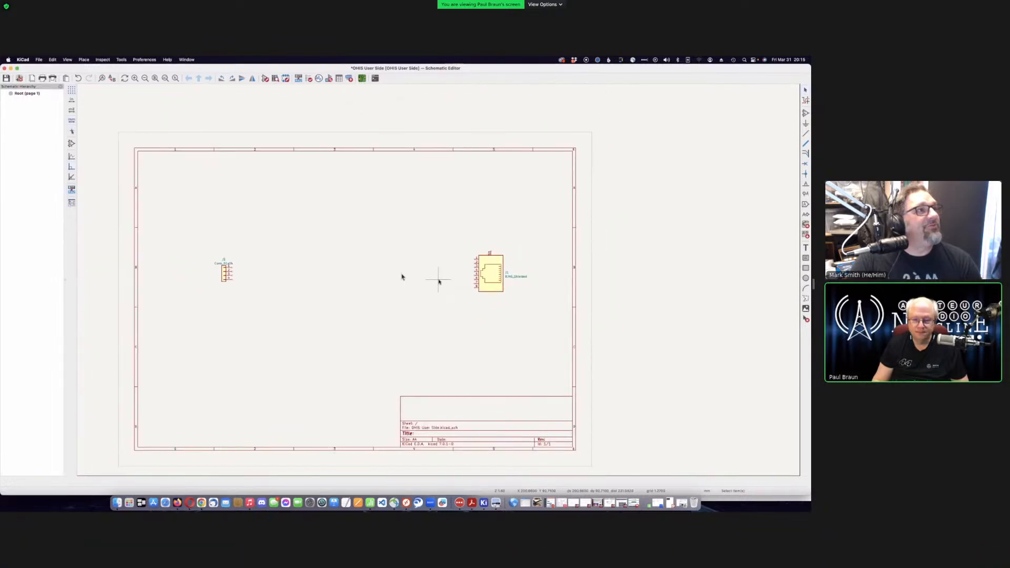
pyautogui.scroll(2, 438, 282)
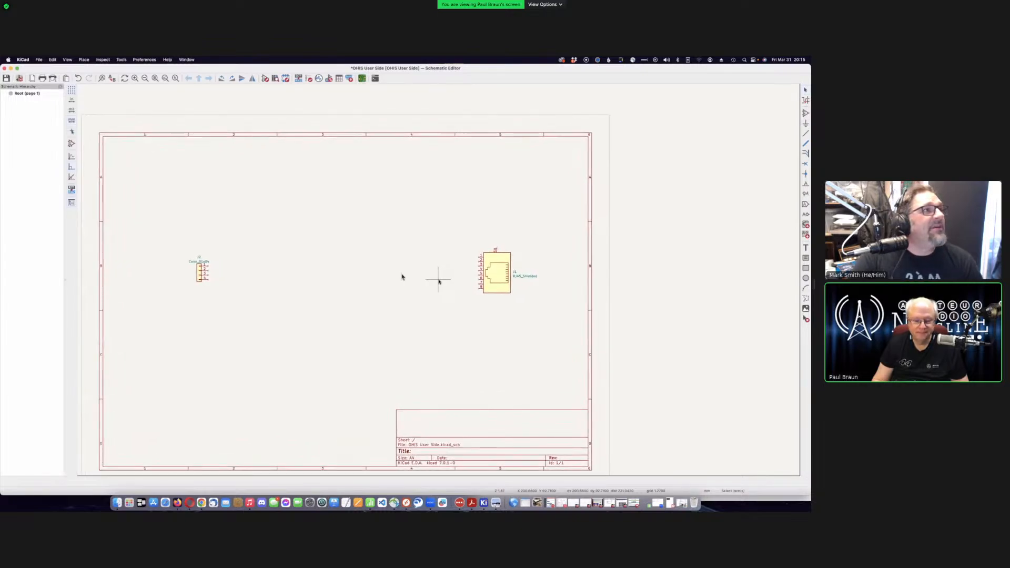
pyautogui.scroll(-1, 439, 281)
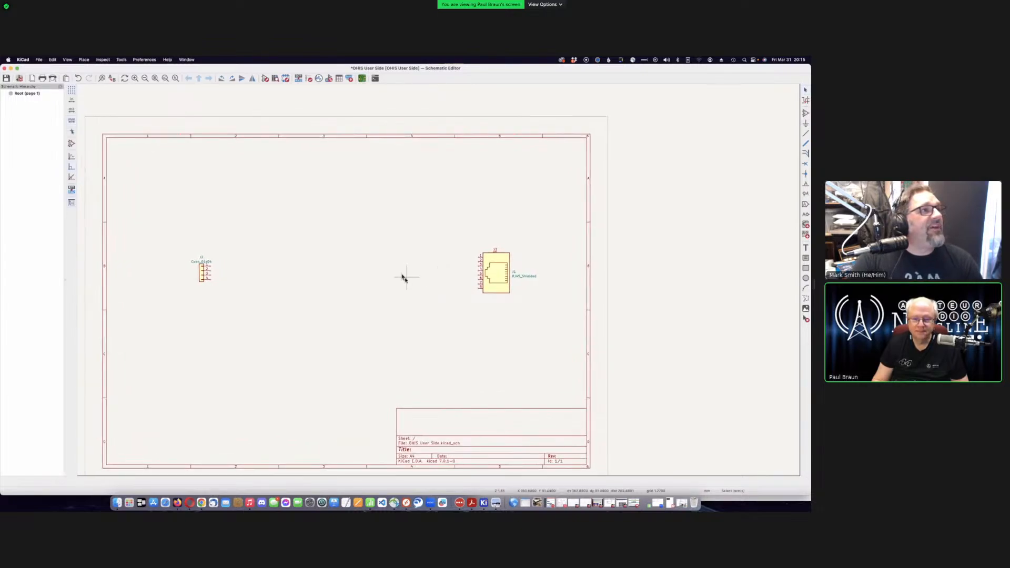
pyautogui.scroll(-2, 402, 277)
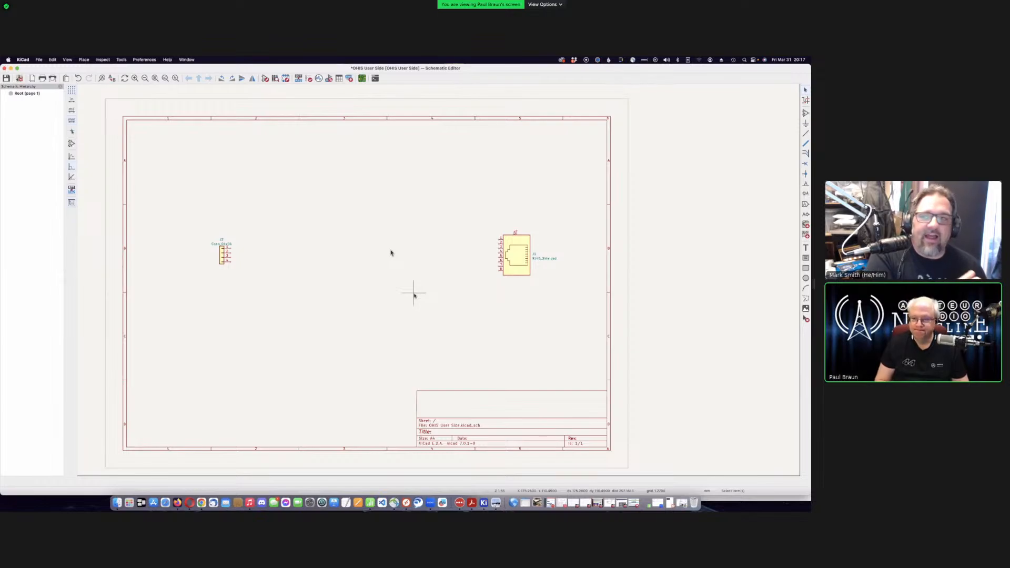
# - Save the schematic and open the value editor for connector J2 (Conn_01x04)
pyautogui.press('super+s')
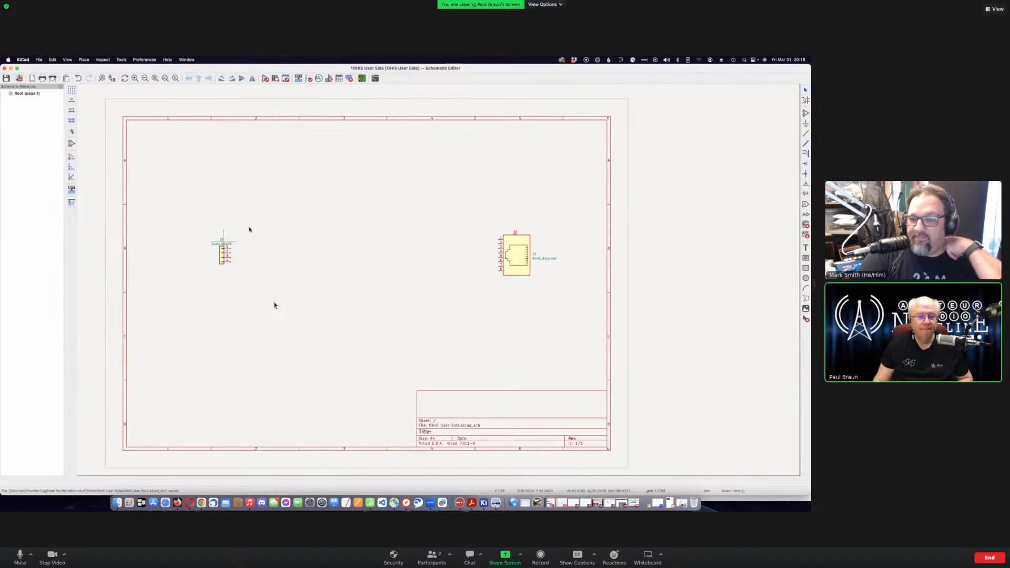
pyautogui.press('v')
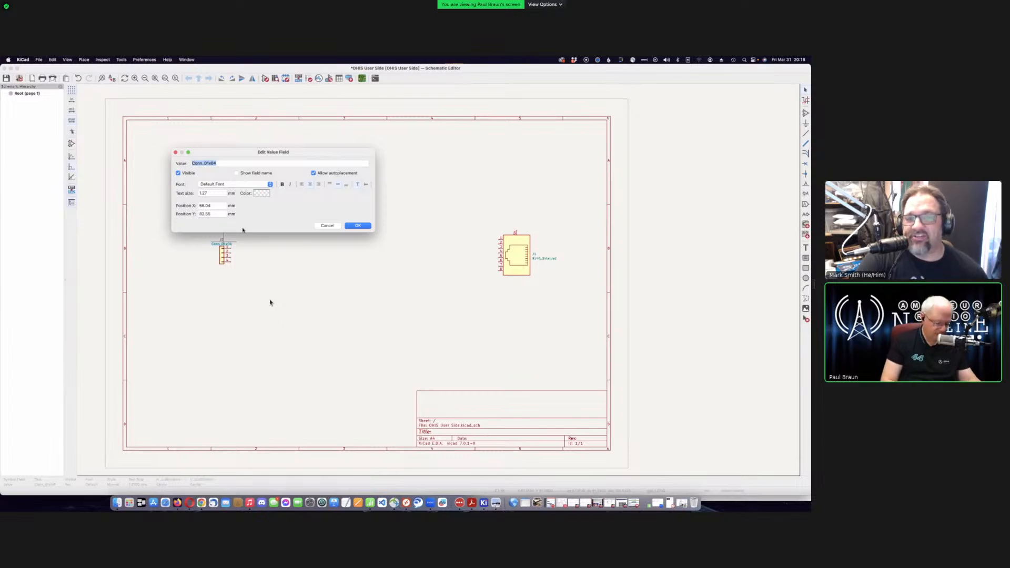
# - Change J2's value from Conn_01x04 to 'Headset connector'
pyautogui.write('head')
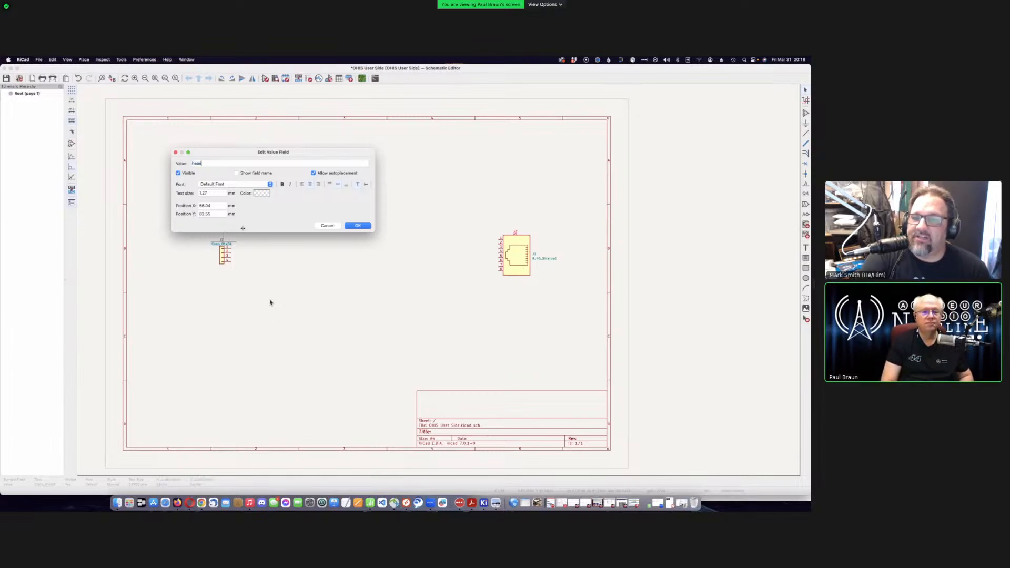
pyautogui.press('BackSpace')
pyautogui.press('BackSpace')
pyautogui.press('BackSpace')
pyautogui.write('ea')
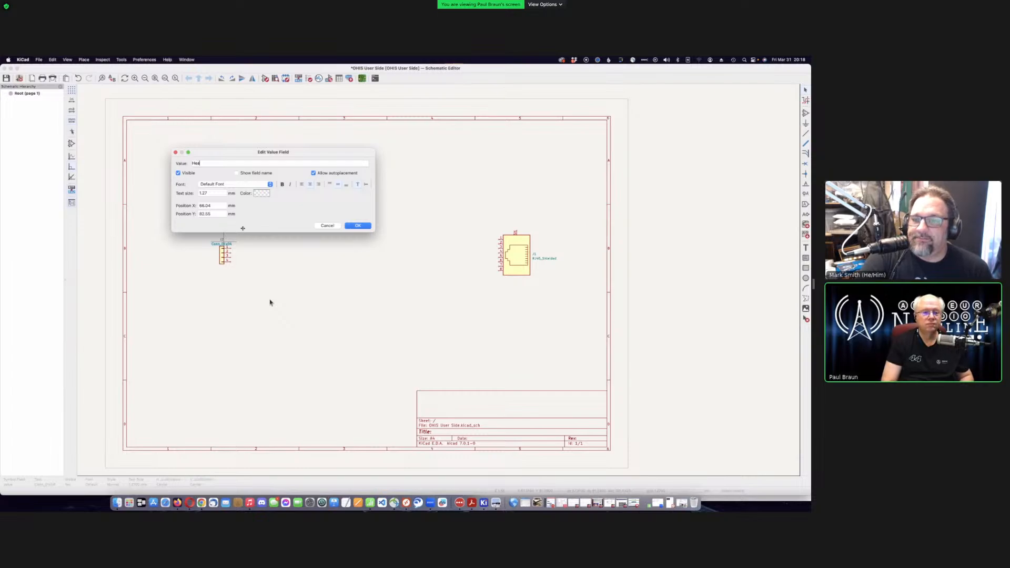
pyautogui.write('dset connector')
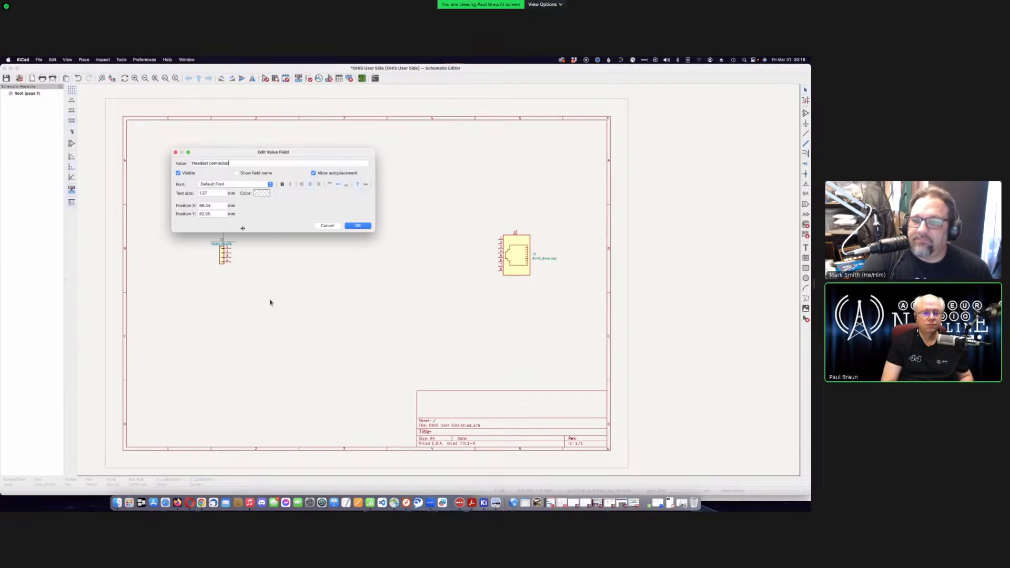
pyautogui.click(368, 229)
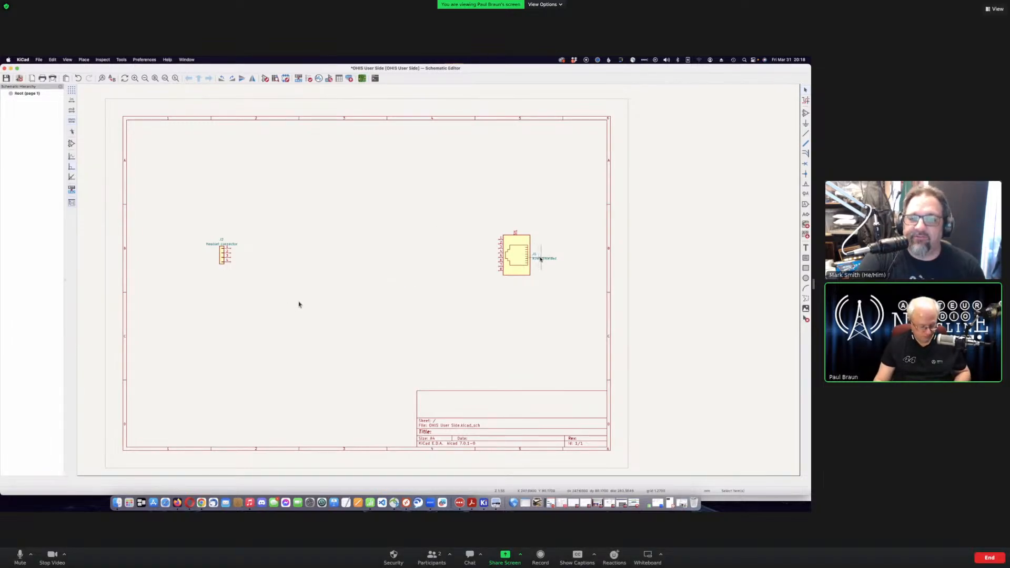
# - Change J1's value from RJ45_Shielded to 'OHIS connector'
pyautogui.doubleClick(541, 259)
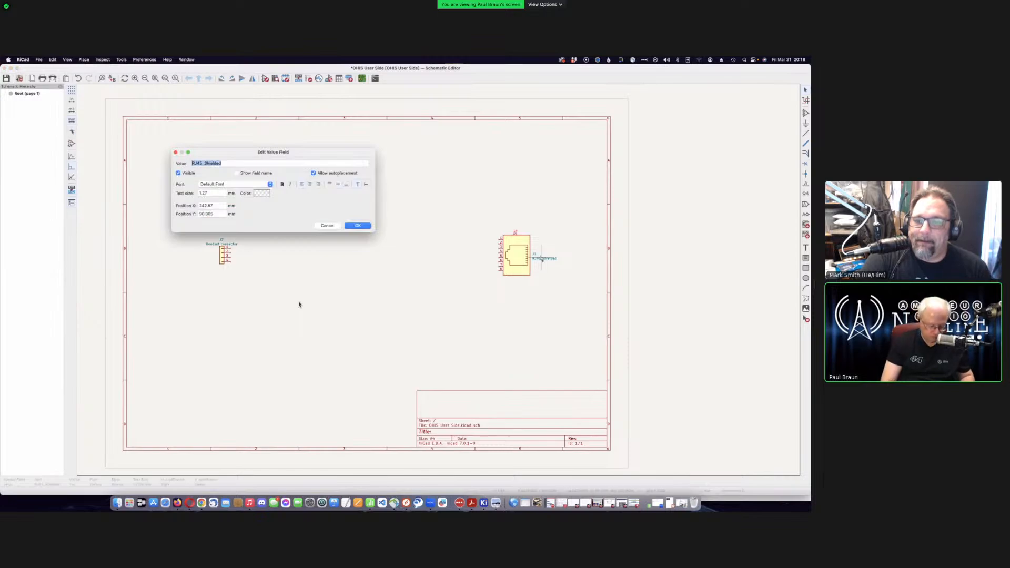
pyautogui.write('OHIS c')
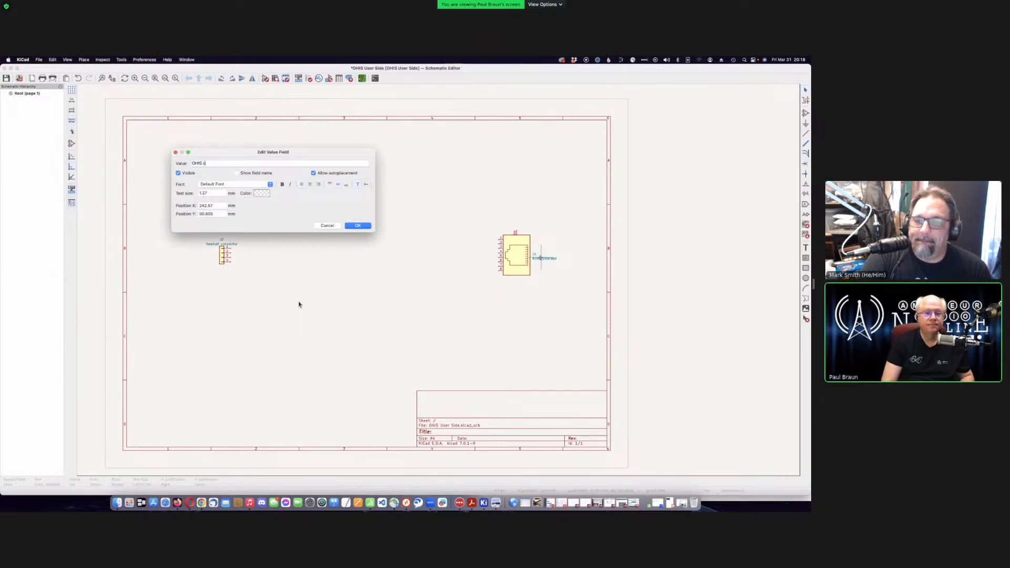
pyautogui.write('onnecto')
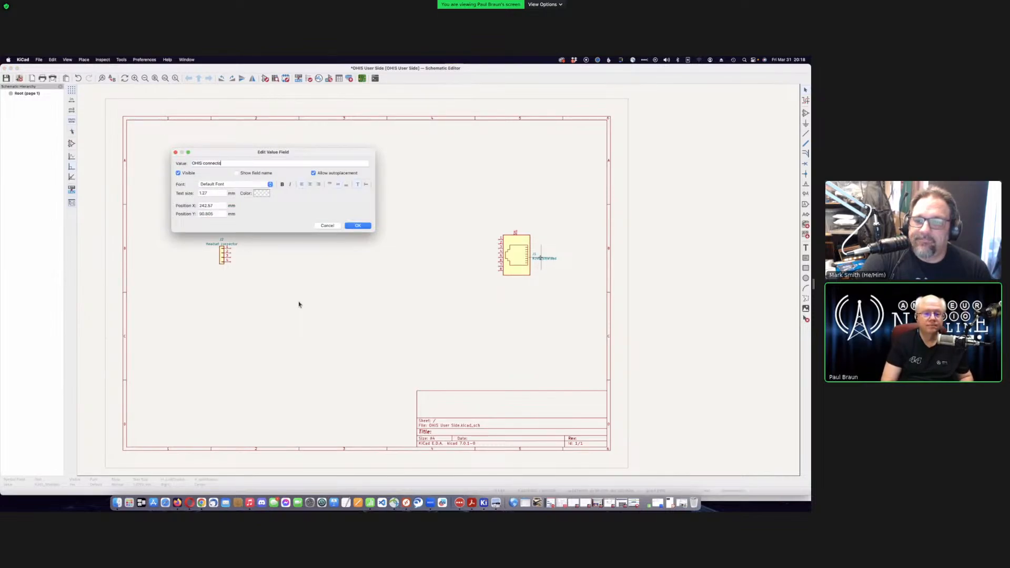
pyautogui.write('r')
pyautogui.press('Return')
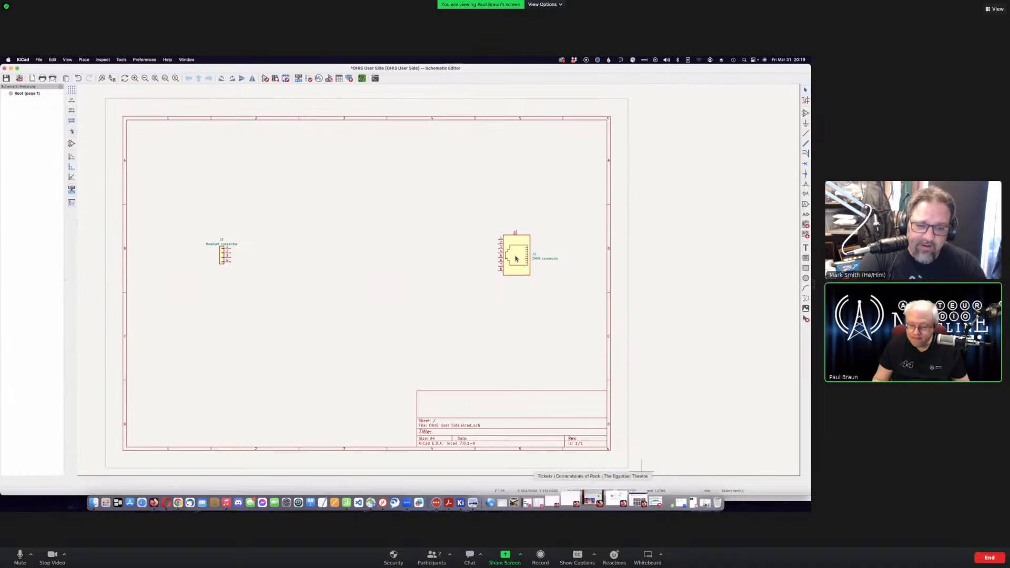
pyautogui.click(476, 497)
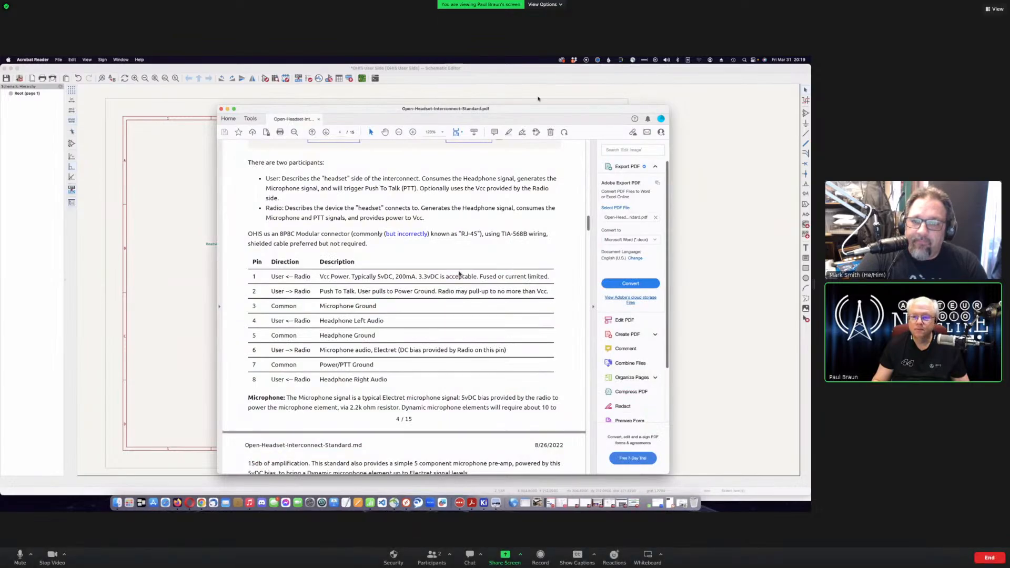
pyautogui.moveTo(450, 107)
pyautogui.mouseDown()
pyautogui.moveTo(478, 104)
pyautogui.moveTo(448, 100)
pyautogui.mouseUp()
pyautogui.scroll(-2, 430, 310)
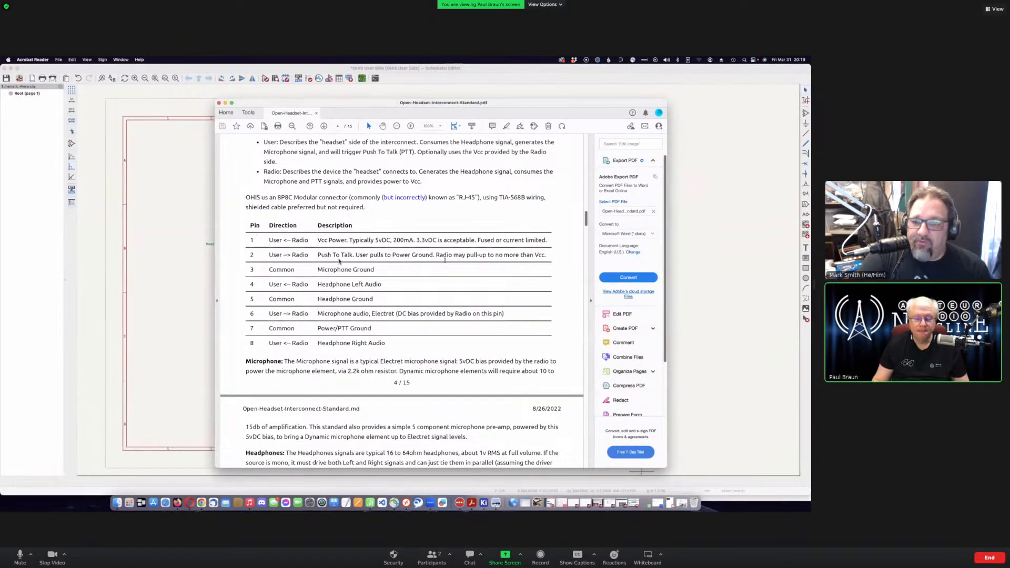
pyautogui.scroll(1, 334, 244)
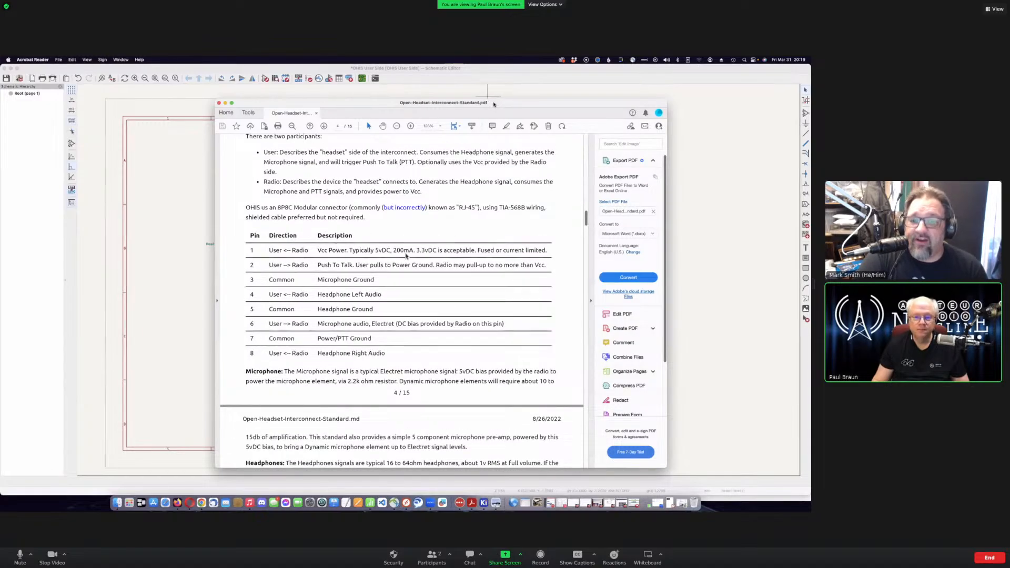
pyautogui.moveTo(494, 104); pyautogui.dragTo(491, 117)
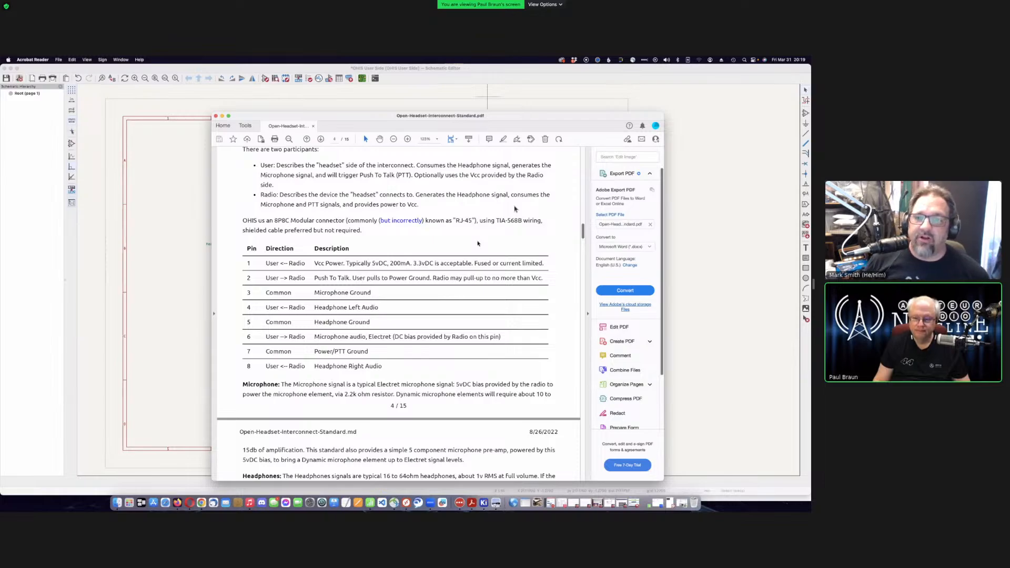
pyautogui.scroll(1, 515, 209)
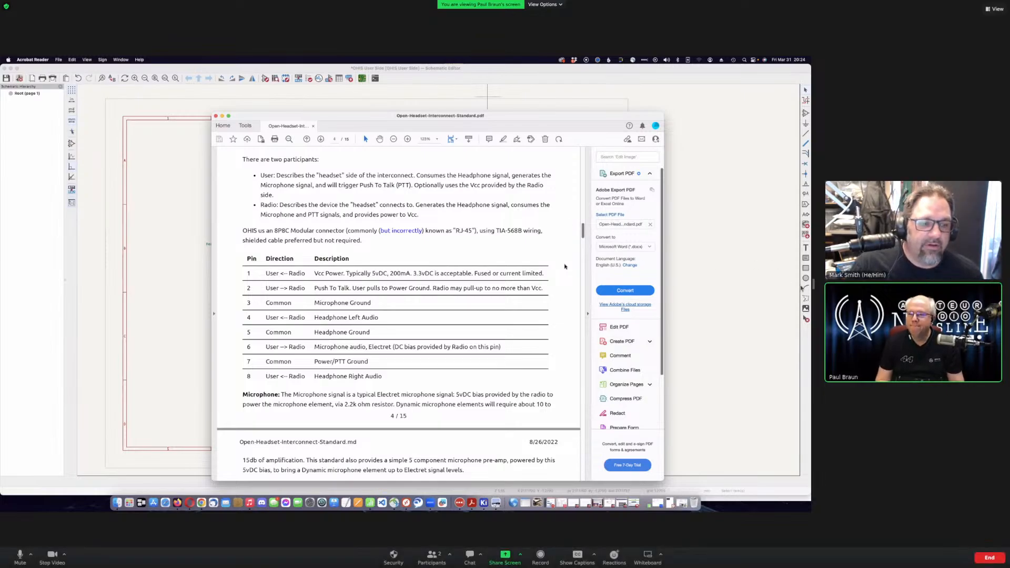
pyautogui.moveTo(761, 285); pyautogui.dragTo(532, 286)
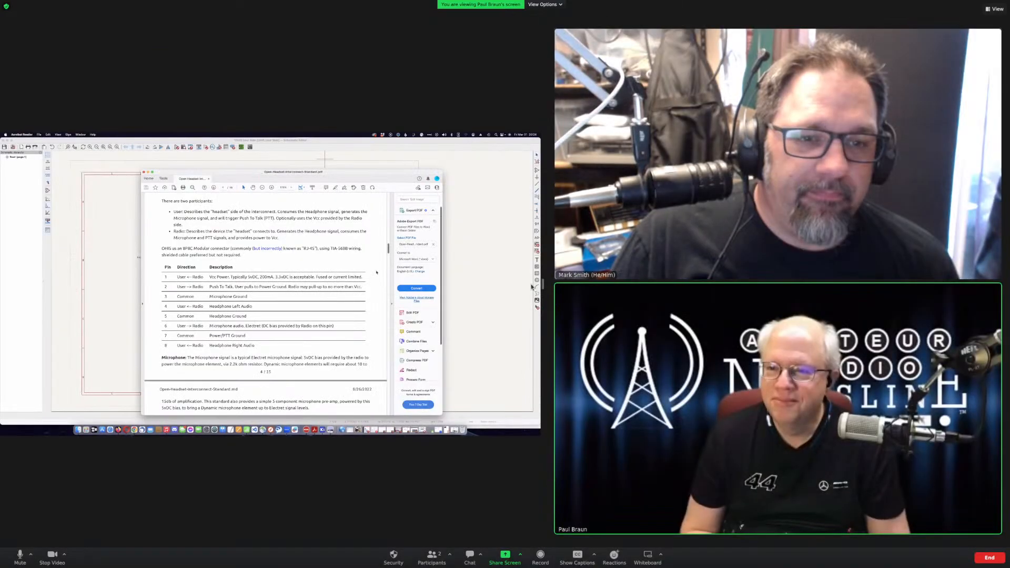
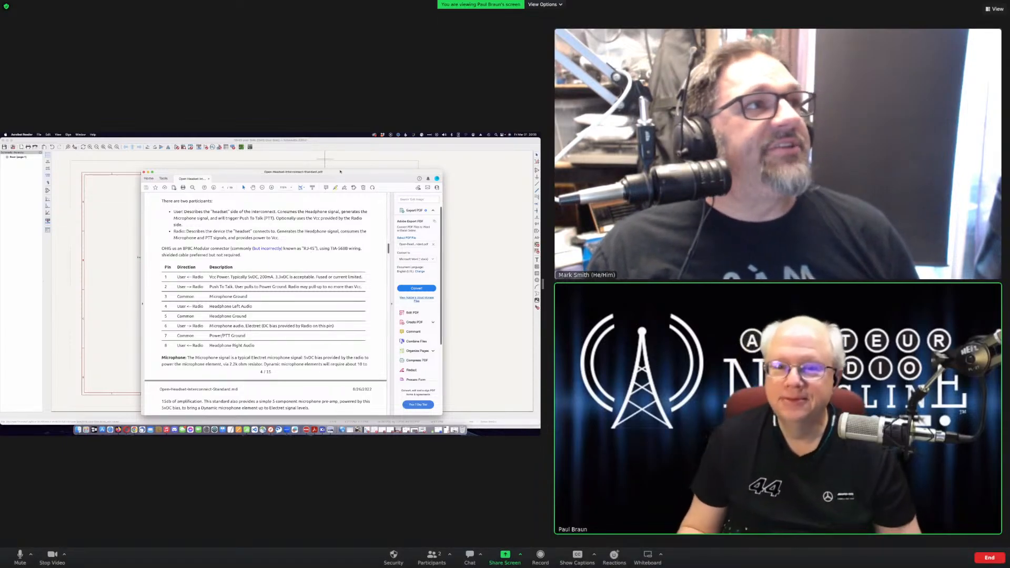
# - Reposition the pinout PDF window so the J1 connector on the schematic stays visible
pyautogui.moveTo(338, 173); pyautogui.dragTo(389, 175)
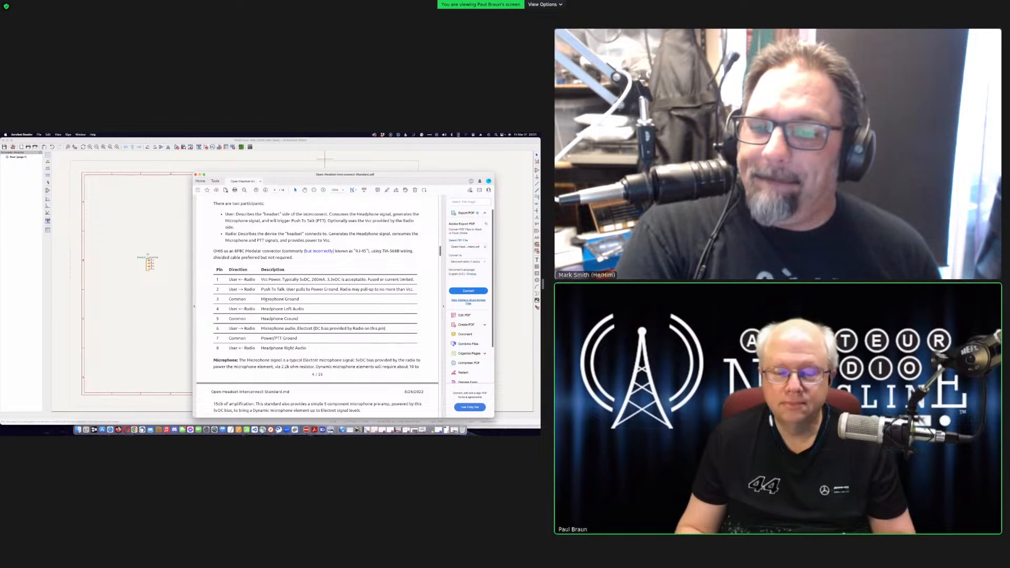
pyautogui.scroll(-2, 267, 300)
pyautogui.scroll(-3, 266, 300)
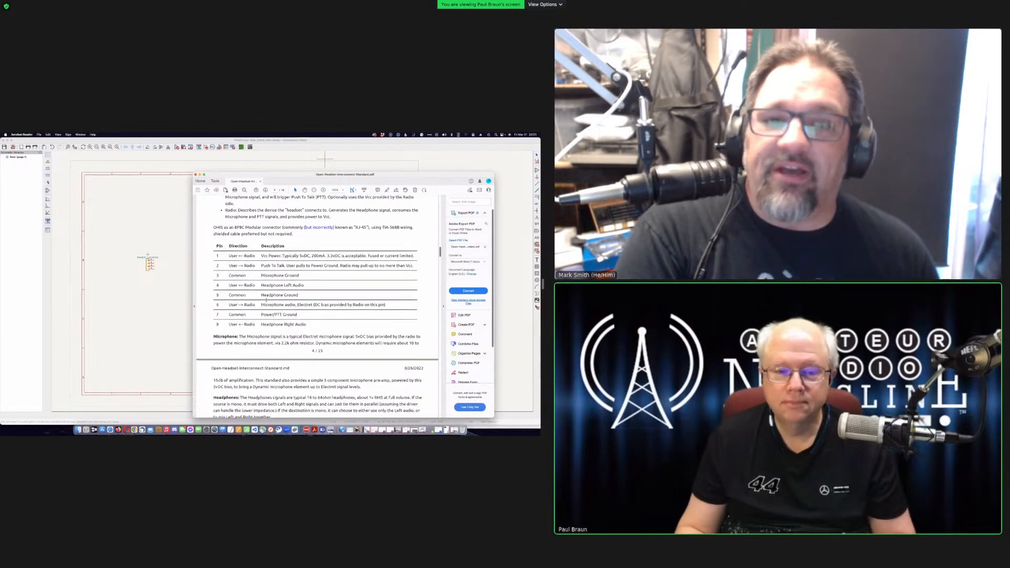
pyautogui.scroll(1, 266, 329)
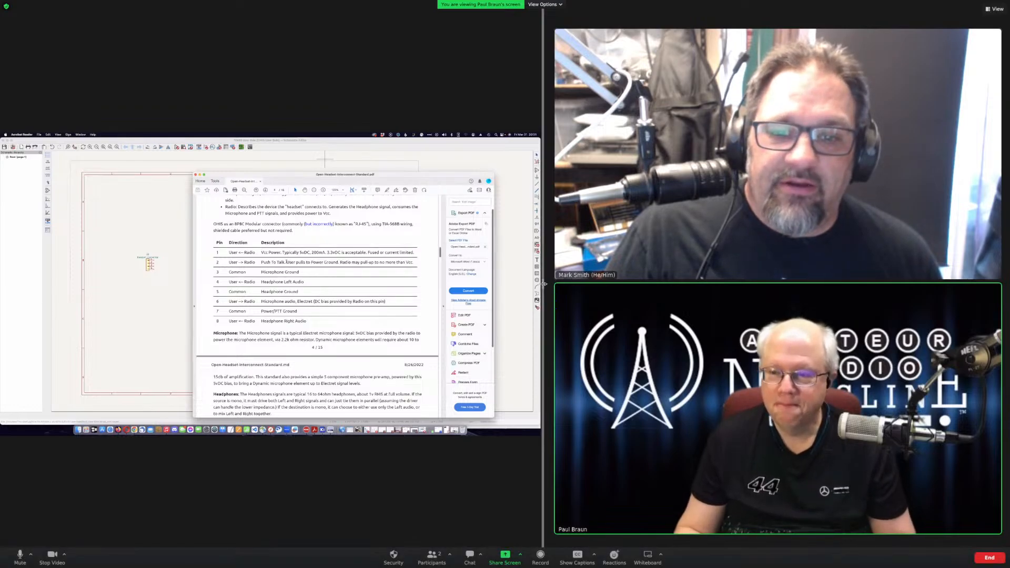
pyautogui.moveTo(542, 284); pyautogui.dragTo(871, 285)
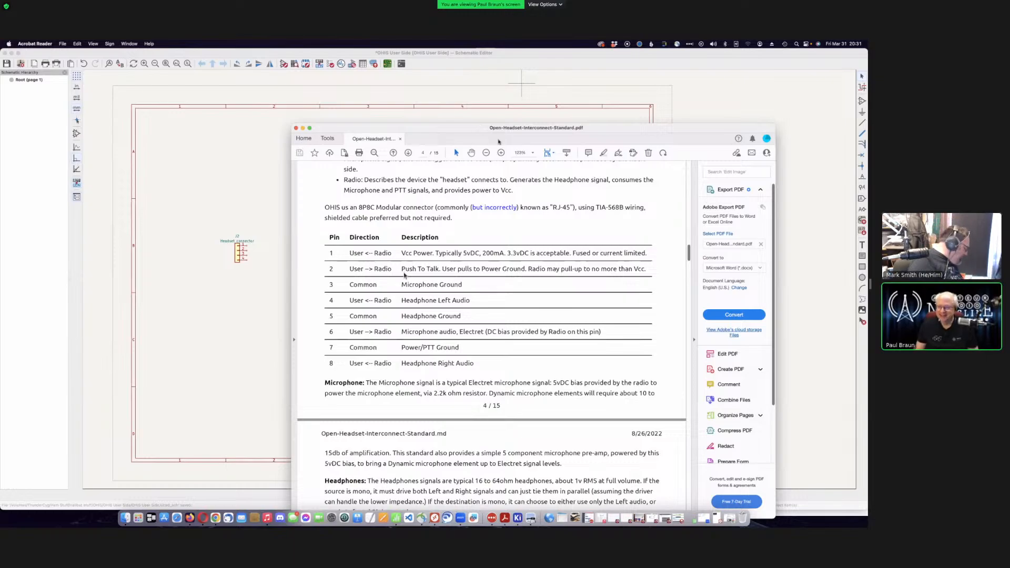
pyautogui.moveTo(478, 128); pyautogui.dragTo(633, 153)
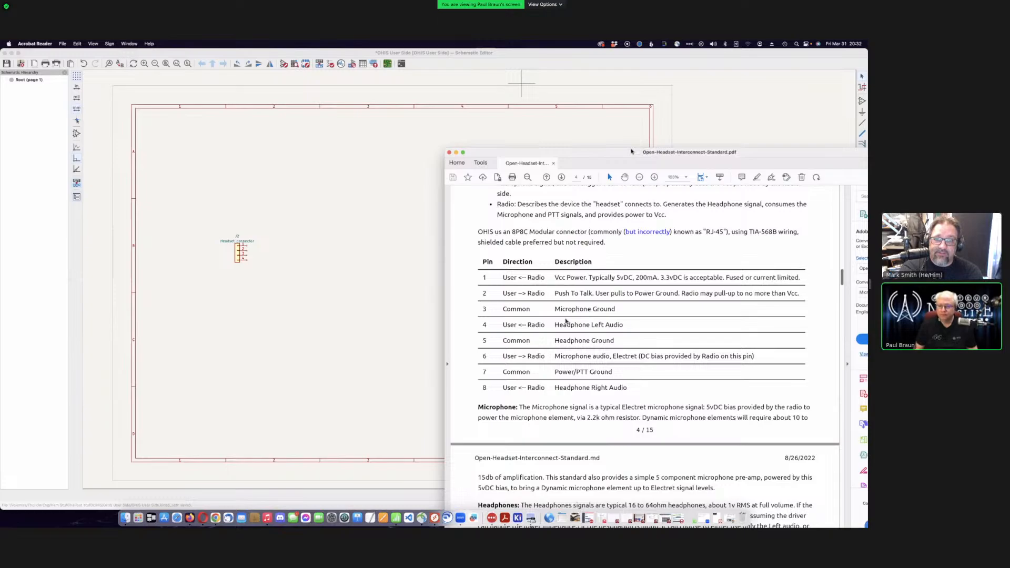
pyautogui.moveTo(631, 152); pyautogui.dragTo(463, 139)
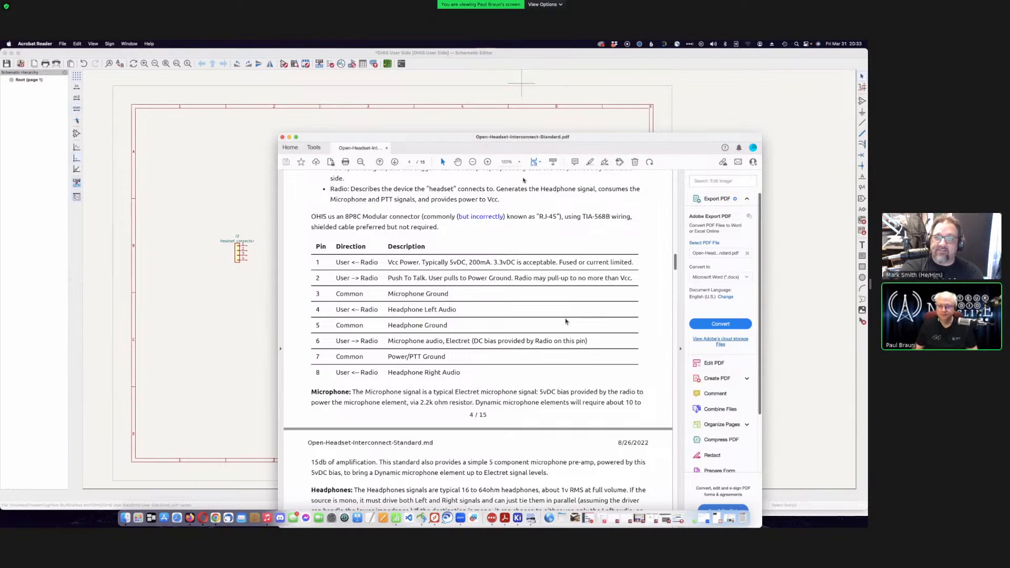
pyautogui.moveTo(447, 136); pyautogui.dragTo(546, 188)
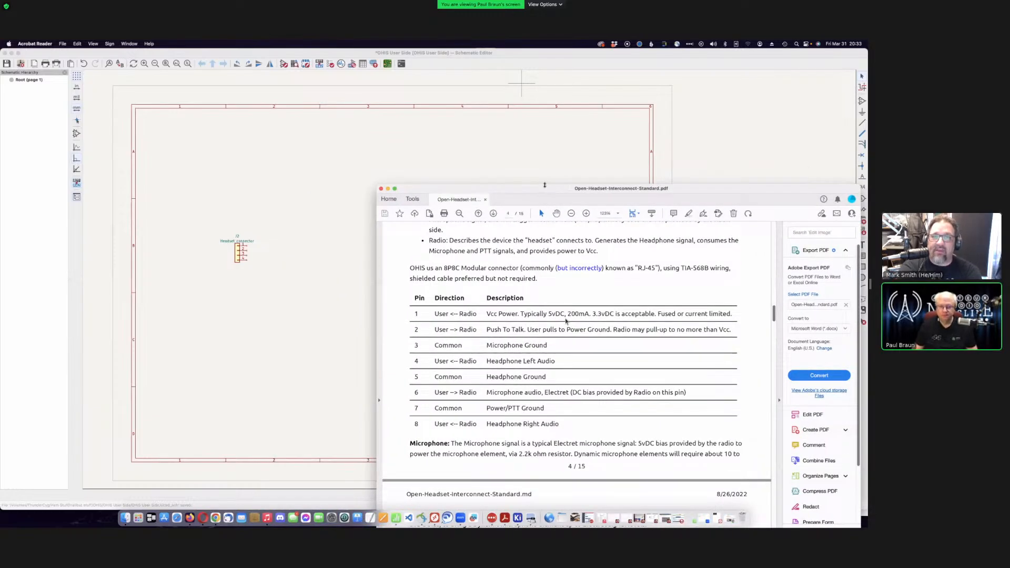
pyautogui.moveTo(544, 188); pyautogui.dragTo(479, 168)
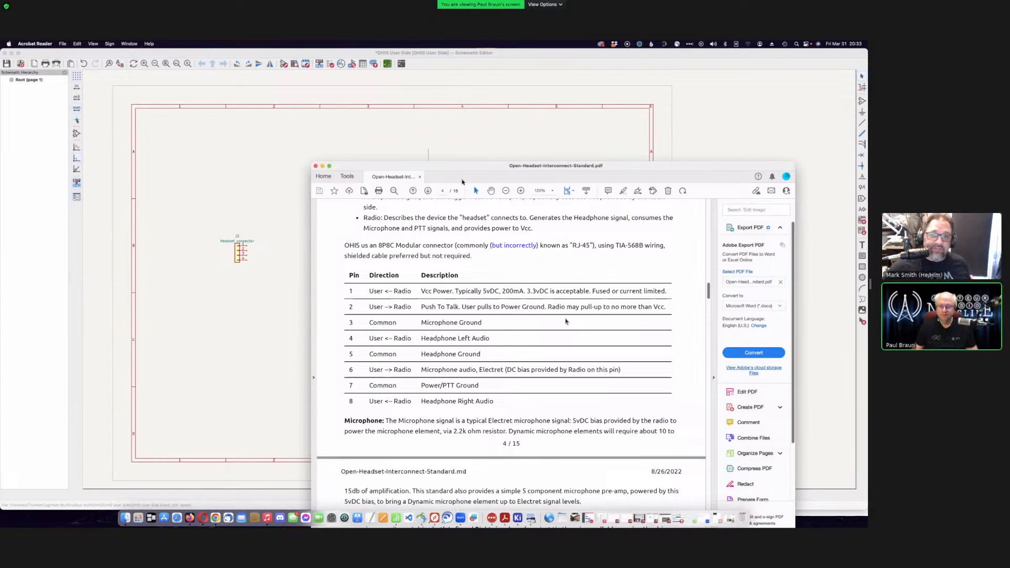
pyautogui.moveTo(480, 165); pyautogui.dragTo(541, 183)
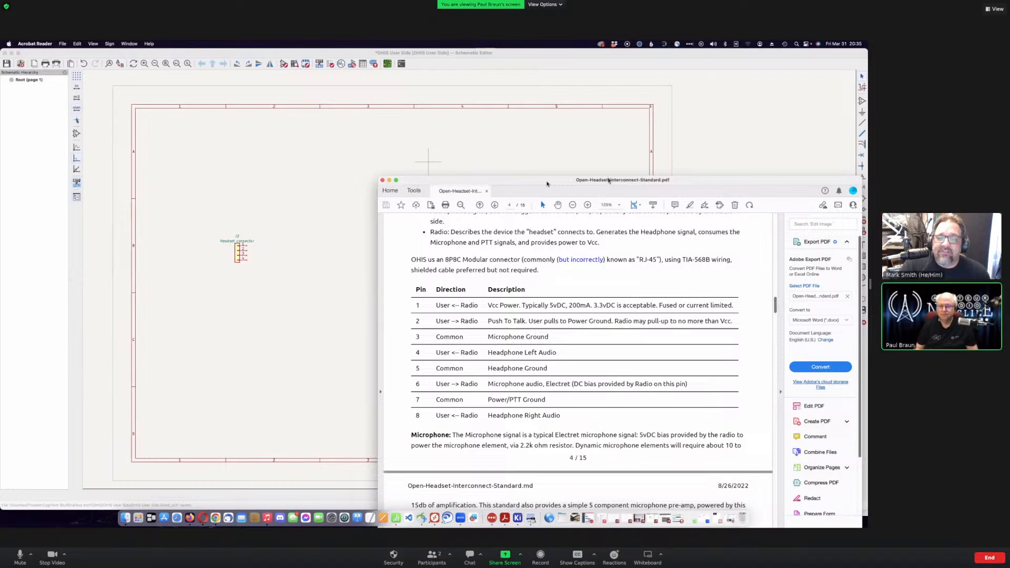
pyautogui.moveTo(547, 185); pyautogui.dragTo(554, 221)
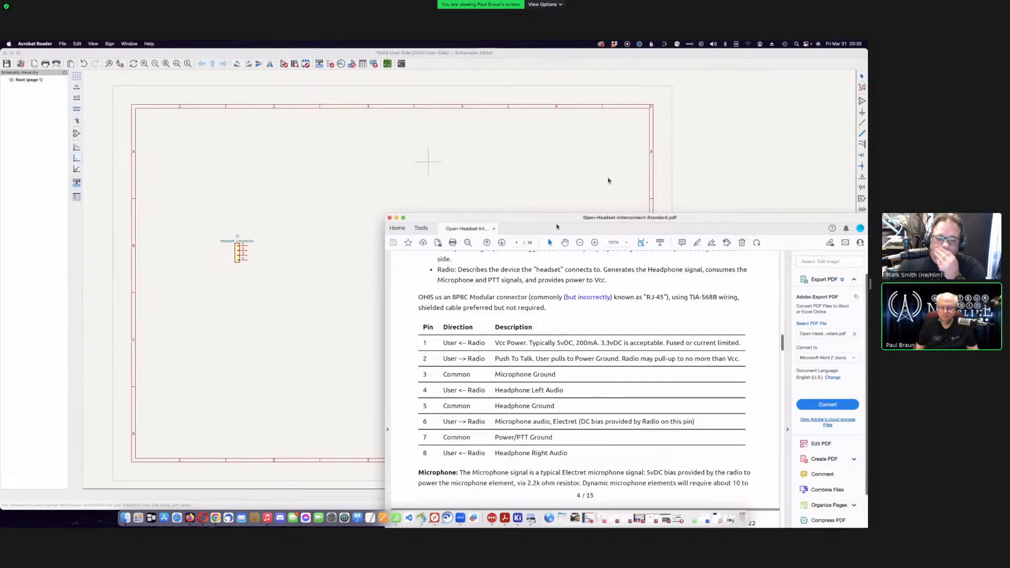
pyautogui.moveTo(555, 221); pyautogui.dragTo(557, 237)
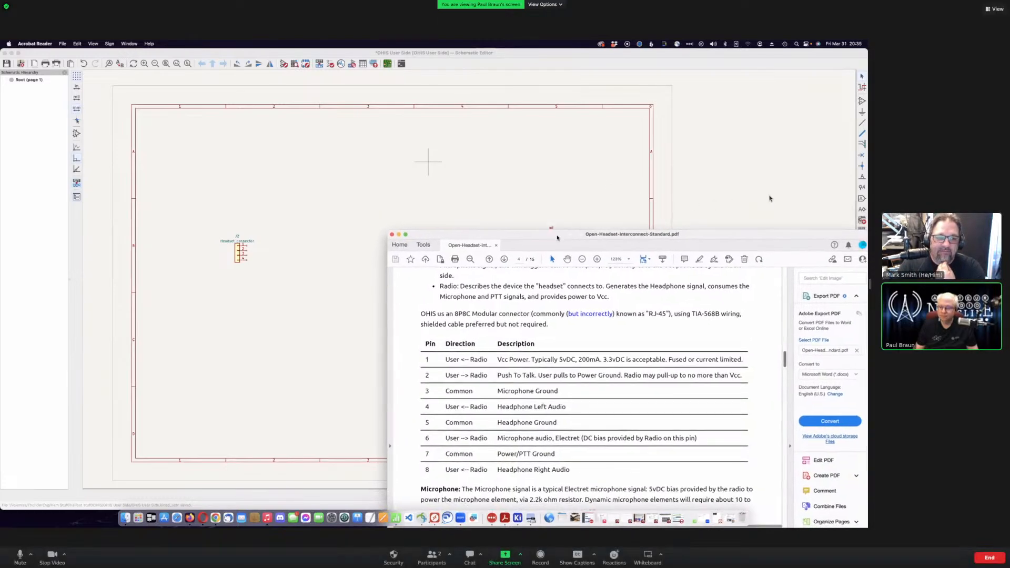
# - Attach a left-facing 'Mic Gnd' global label to pin 3 of J1
pyautogui.click(717, 192)
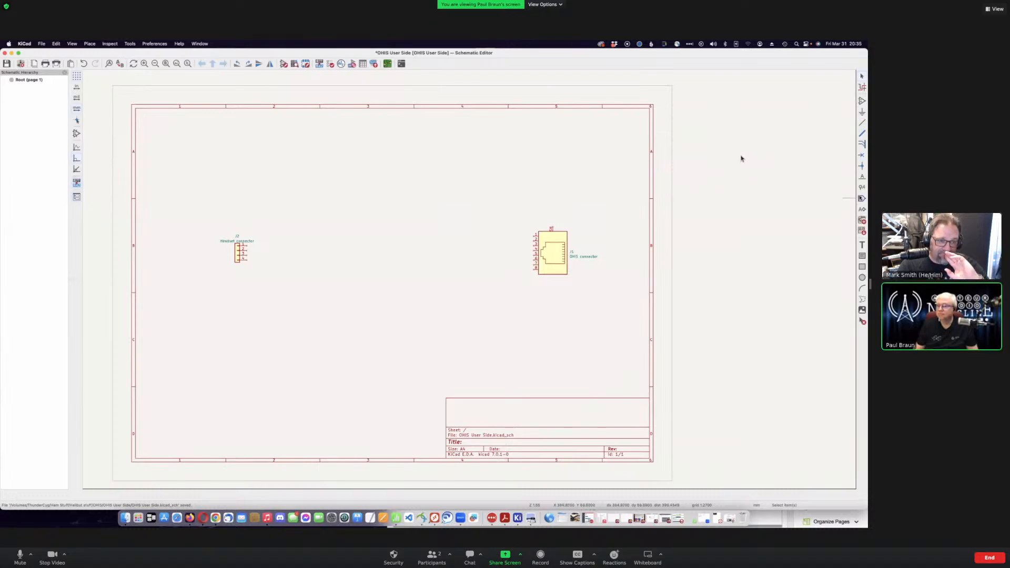
pyautogui.click(862, 199)
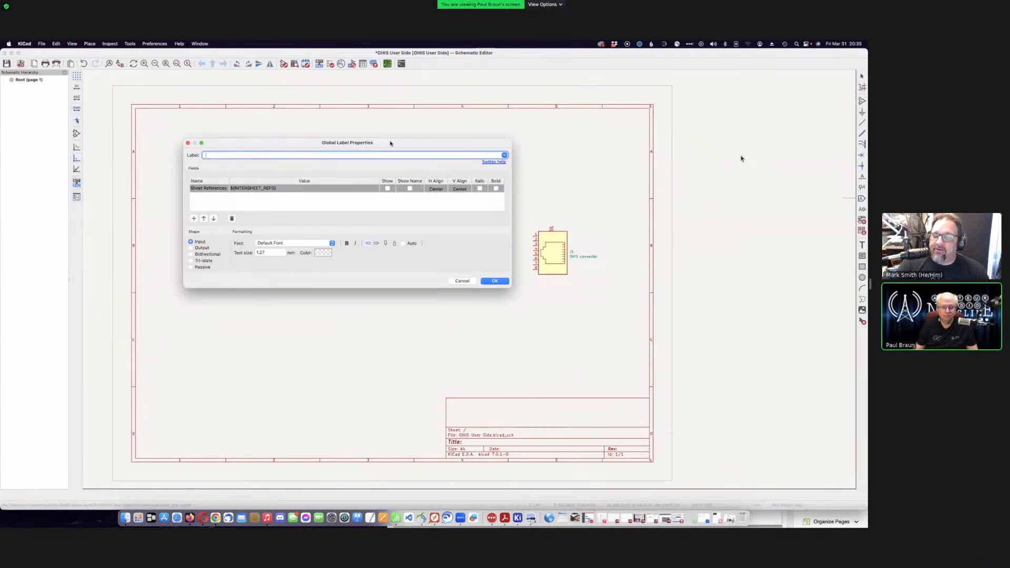
pyautogui.write('Mic')
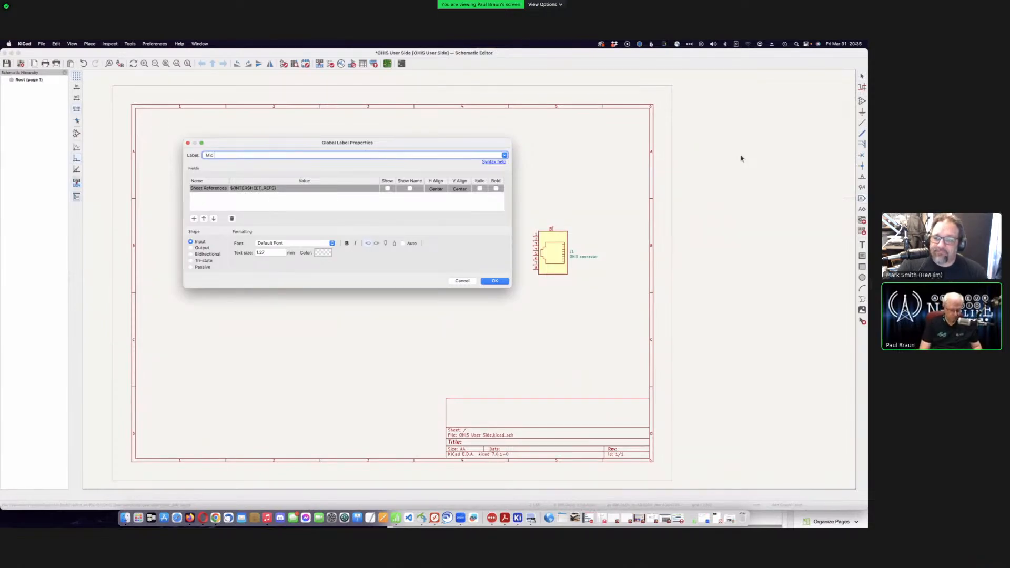
pyautogui.write(' Gnd')
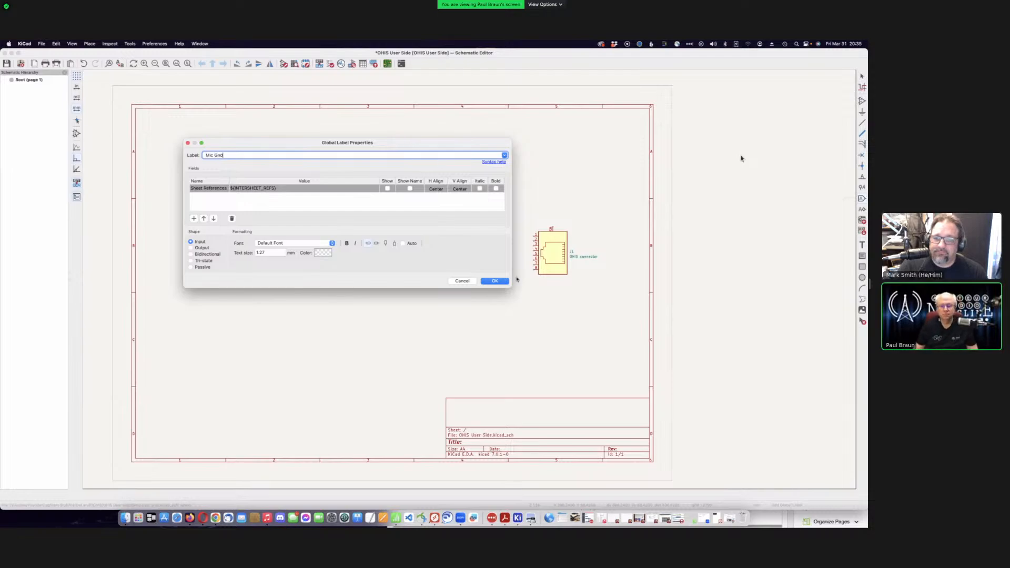
pyautogui.click(495, 281)
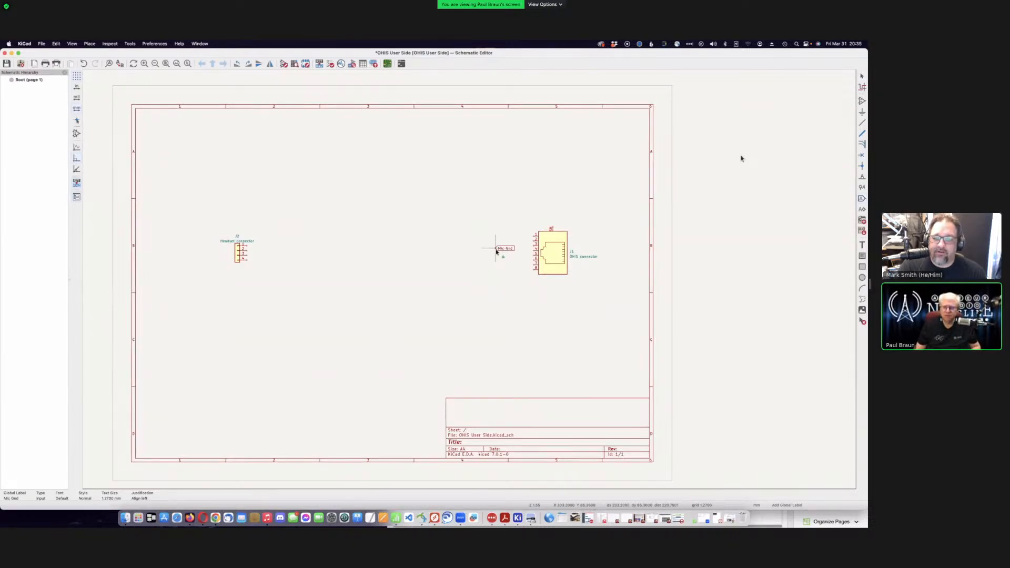
pyautogui.press('r')
pyautogui.press('r')
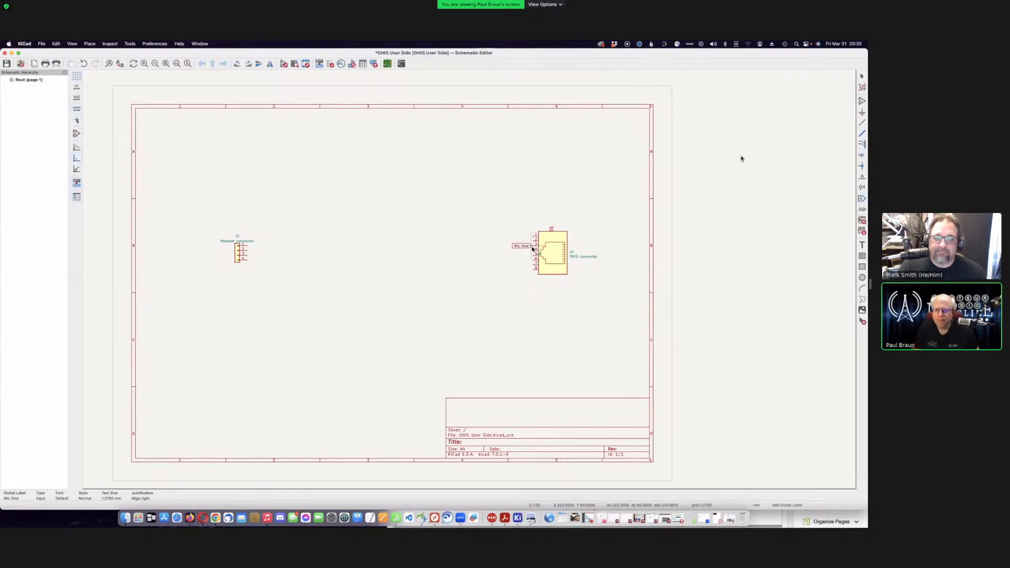
pyautogui.click(532, 247)
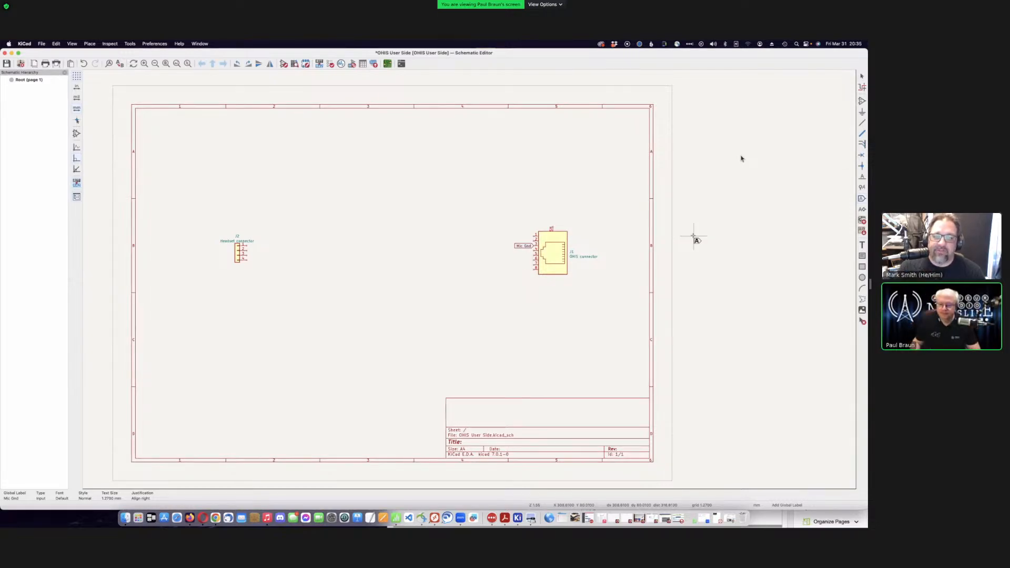
# - Zoom in on J1 and name a new global label 'Mic Plus'
pyautogui.press('F1')
pyautogui.press('F1')
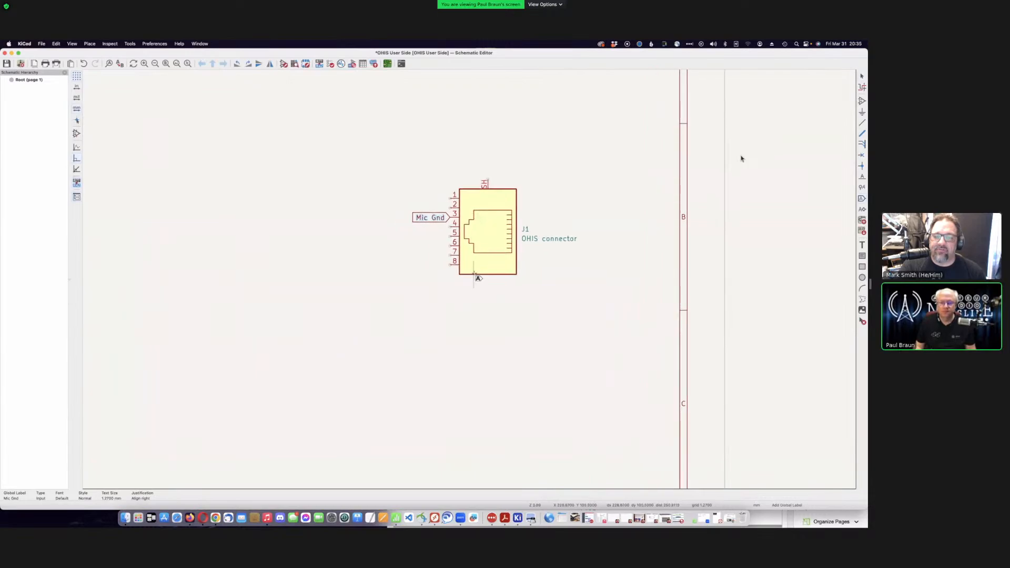
pyautogui.press('F1')
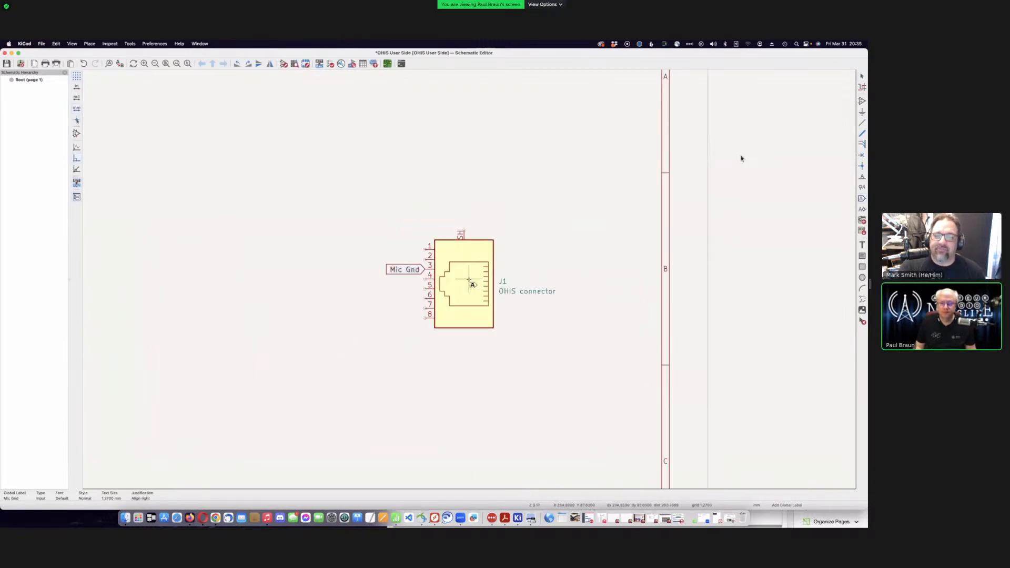
pyautogui.press('F1')
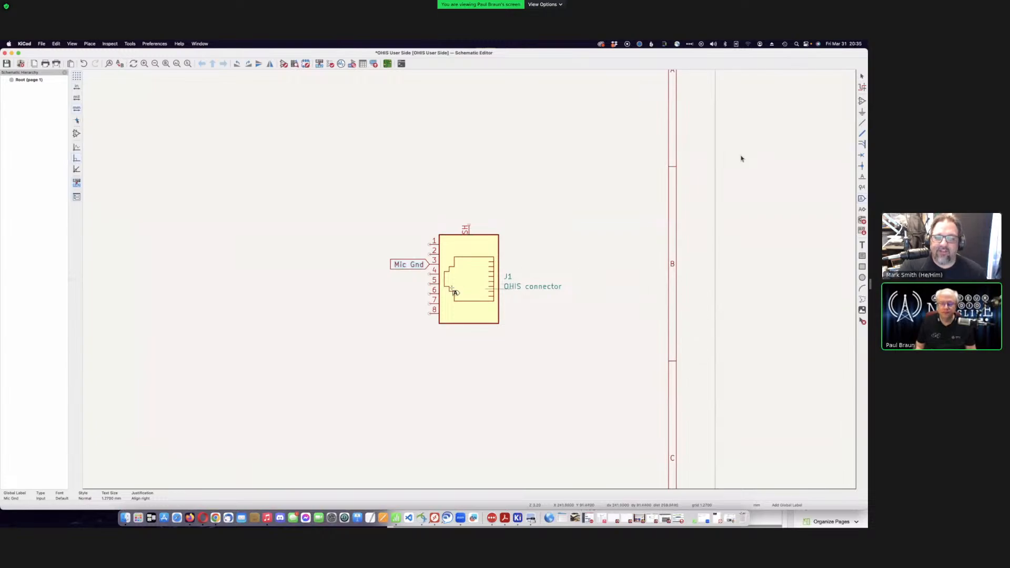
pyautogui.click(327, 265)
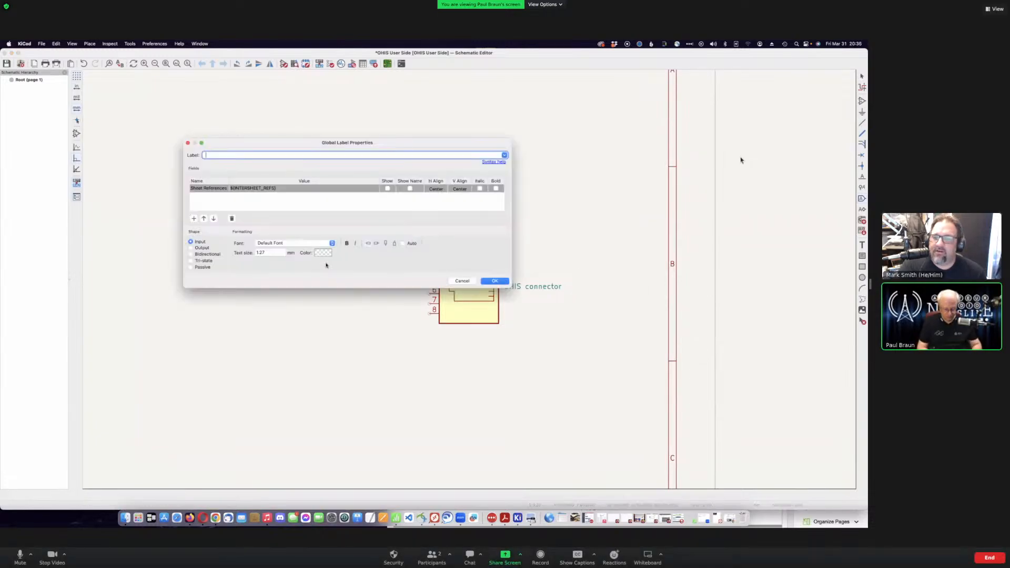
pyautogui.write('Hea')
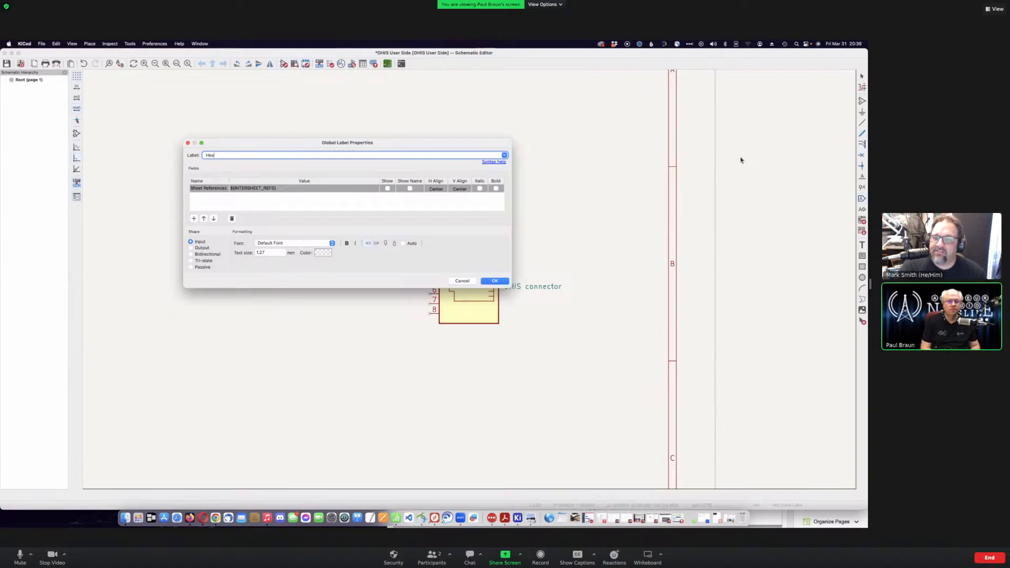
pyautogui.press('BackSpace')
pyautogui.press('BackSpace')
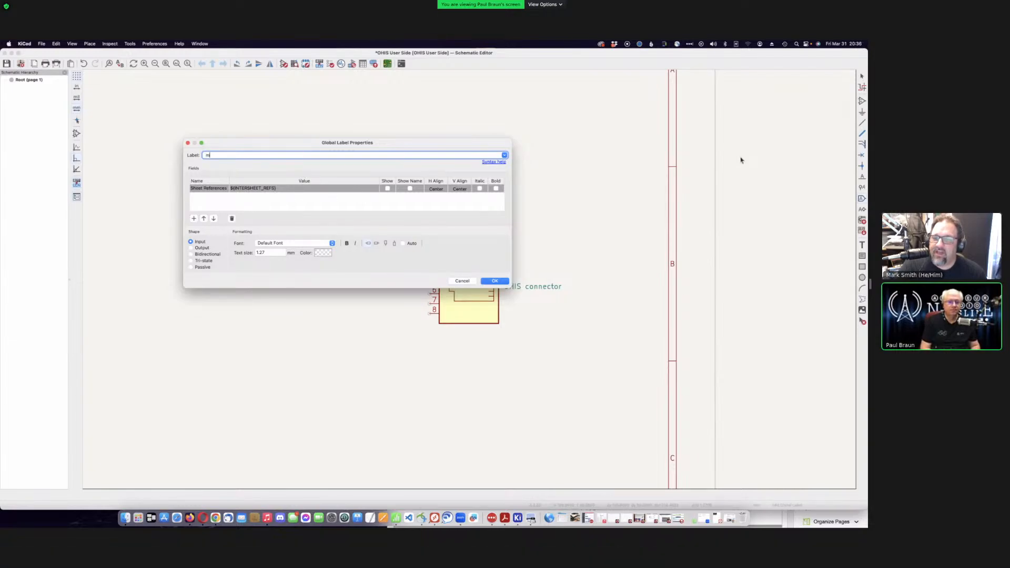
pyautogui.write('Mic')
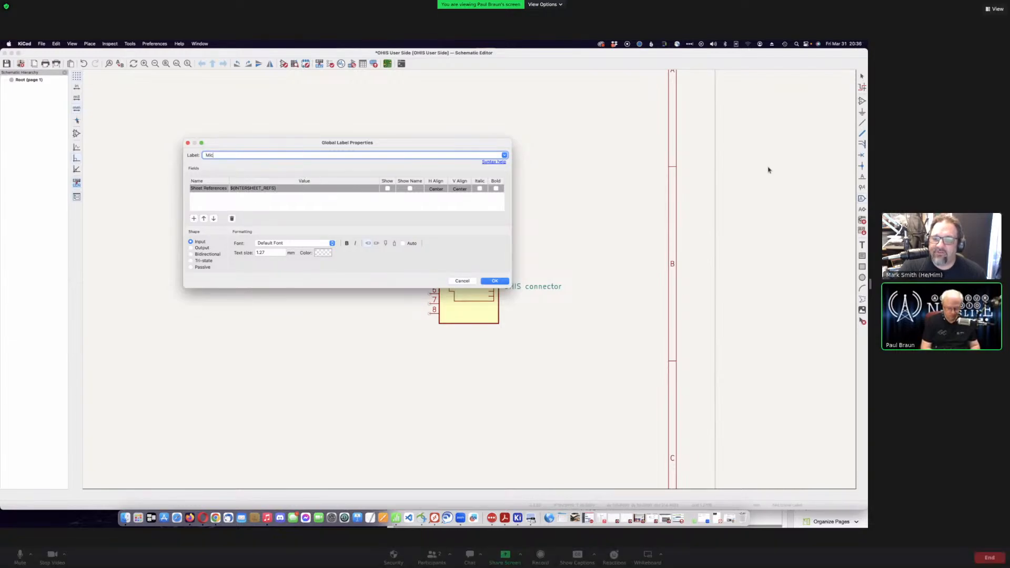
pyautogui.write(' +')
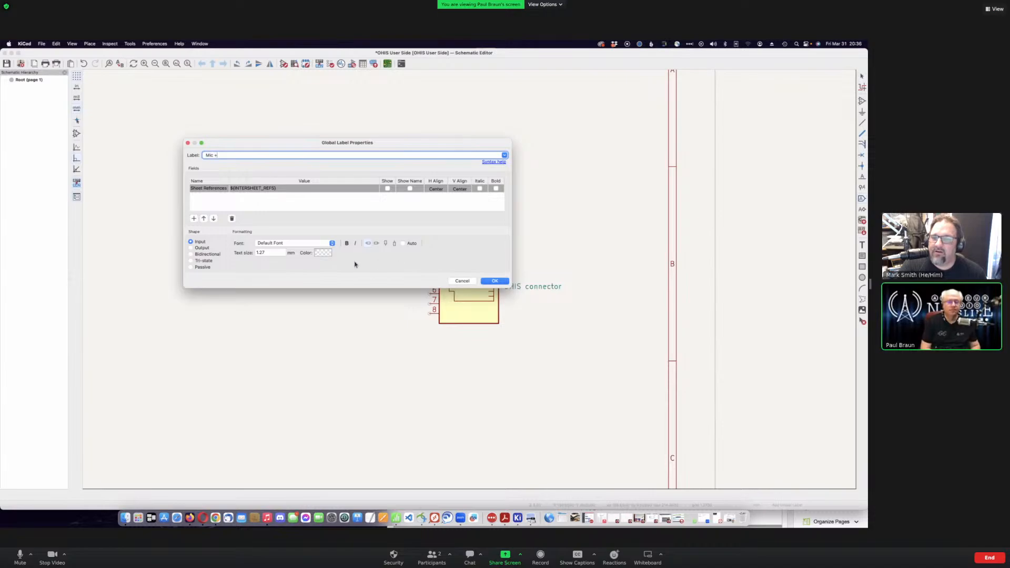
pyautogui.press('BackSpace')
pyautogui.write('Plus')
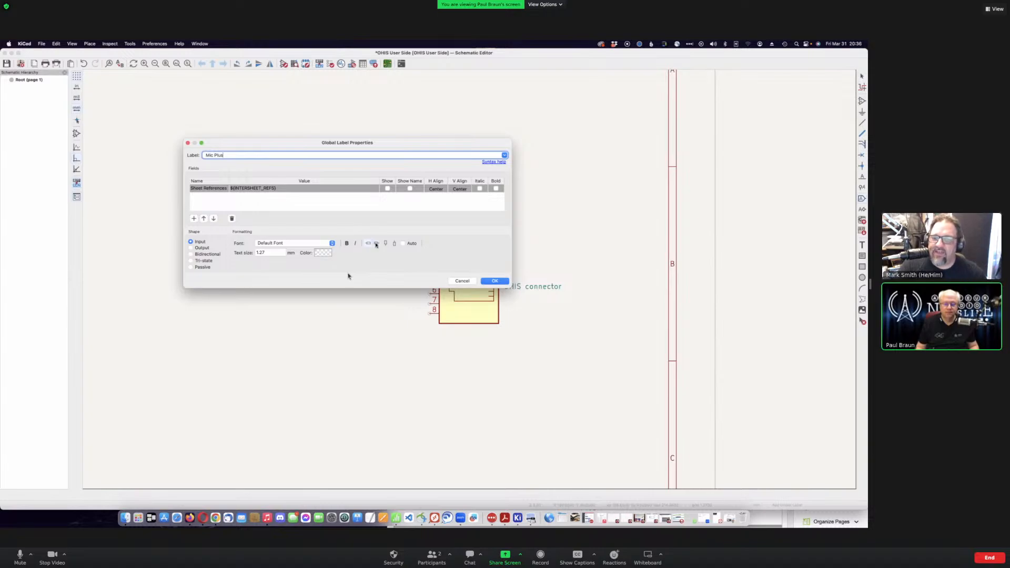
# - Confirm the Mic Plus label and drop it on J1 pin 6
pyautogui.click(375, 244)
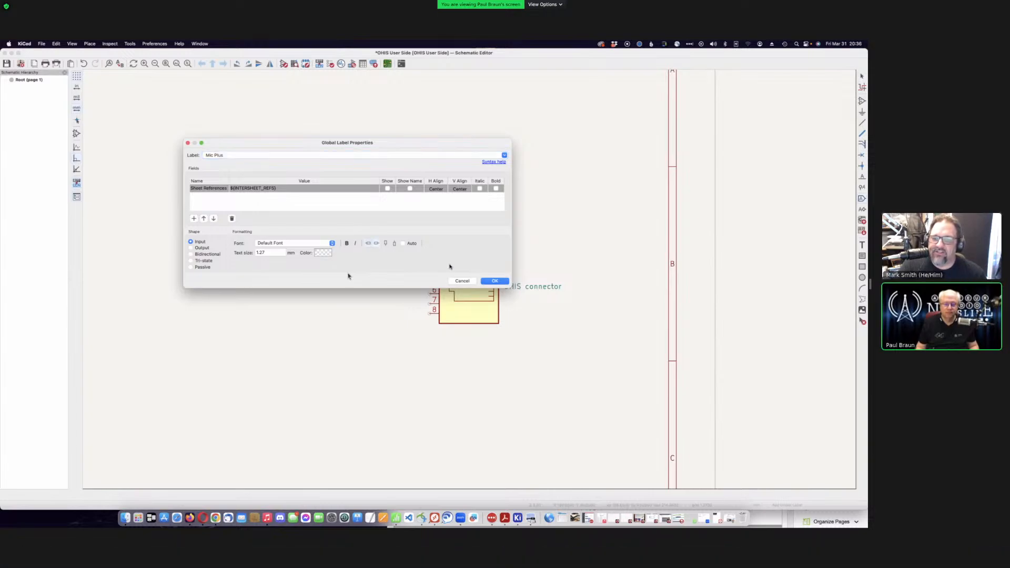
pyautogui.click(494, 280)
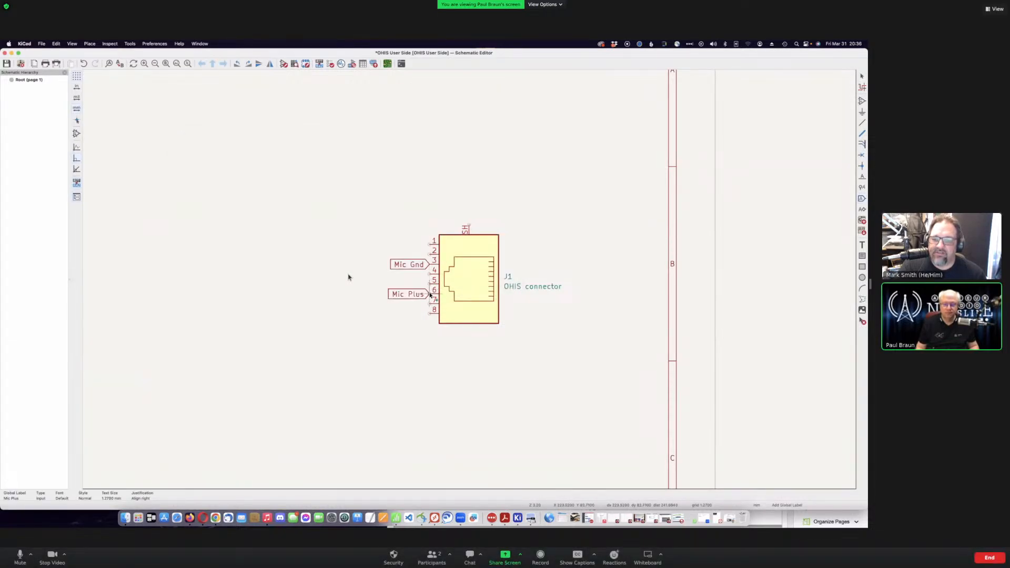
pyautogui.click(430, 294)
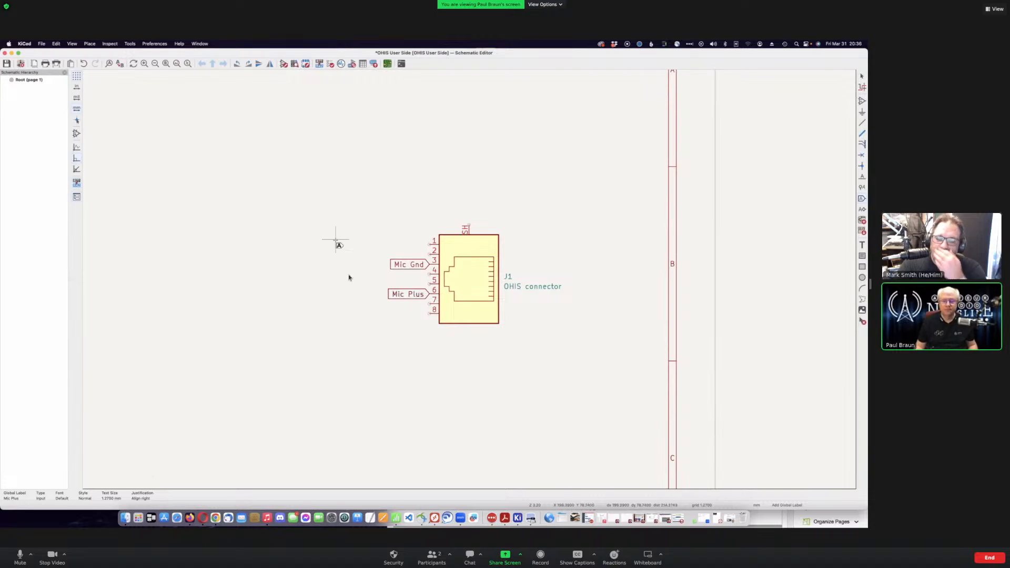
pyautogui.rightClick(336, 241)
# - Add a 'Hdphn Gnd' global label on J1 pin 5
pyautogui.click(303, 221)
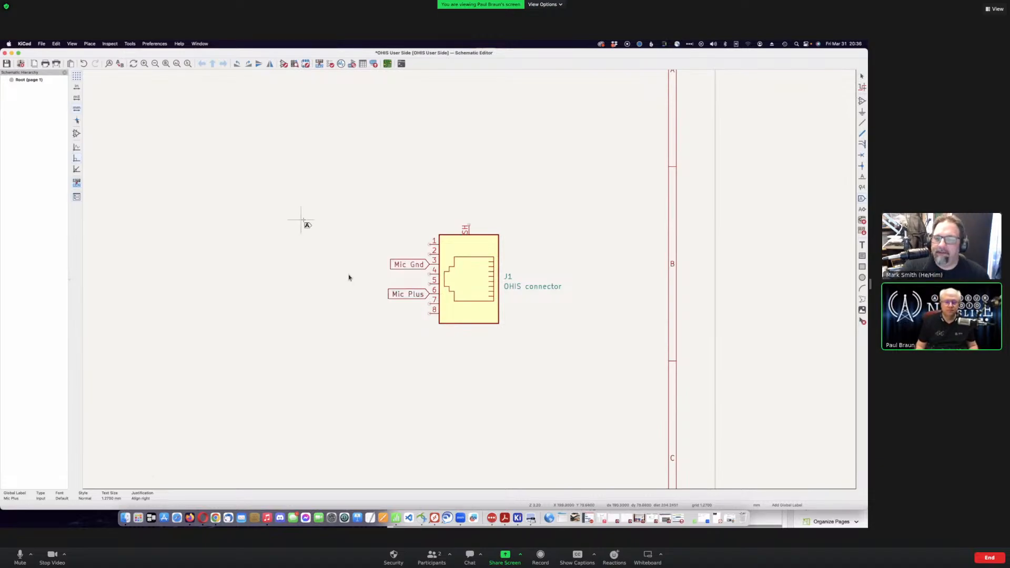
pyautogui.click(301, 221)
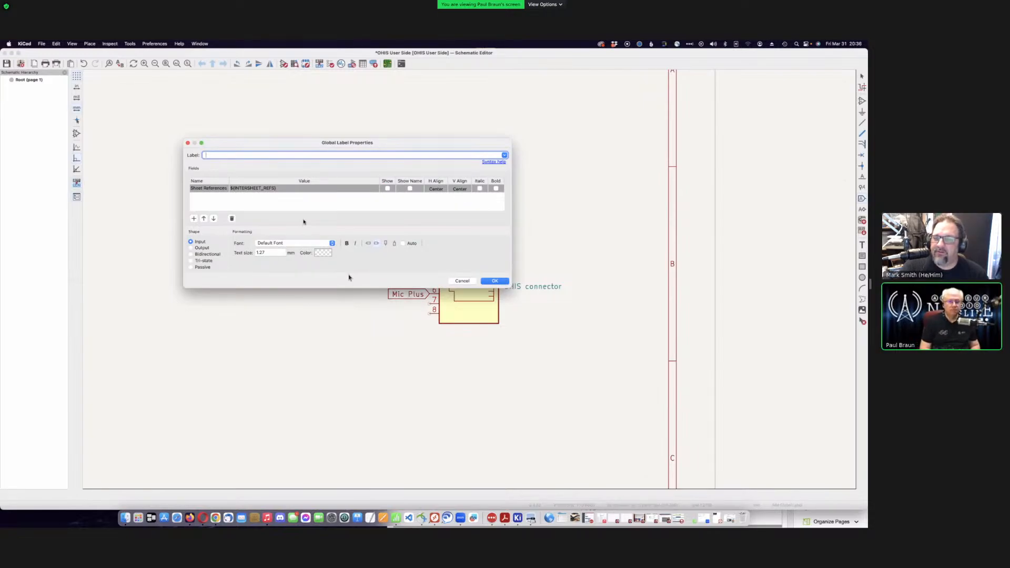
pyautogui.write('Headphone')
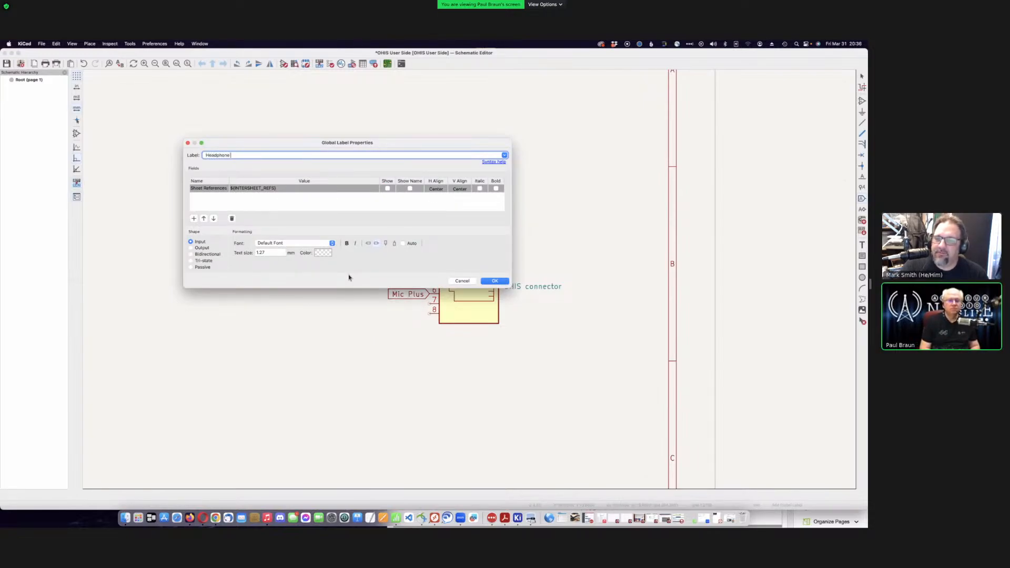
pyautogui.press('BackSpace')
pyautogui.press('BackSpace')
pyautogui.press('BackSpace')
pyautogui.press('BackSpace')
pyautogui.press('BackSpace')
pyautogui.press('BackSpace')
pyautogui.press('BackSpace')
pyautogui.press('BackSpace')
pyautogui.press('BackSpace')
pyautogui.press('BackSpace')
pyautogui.press('BackSpace')
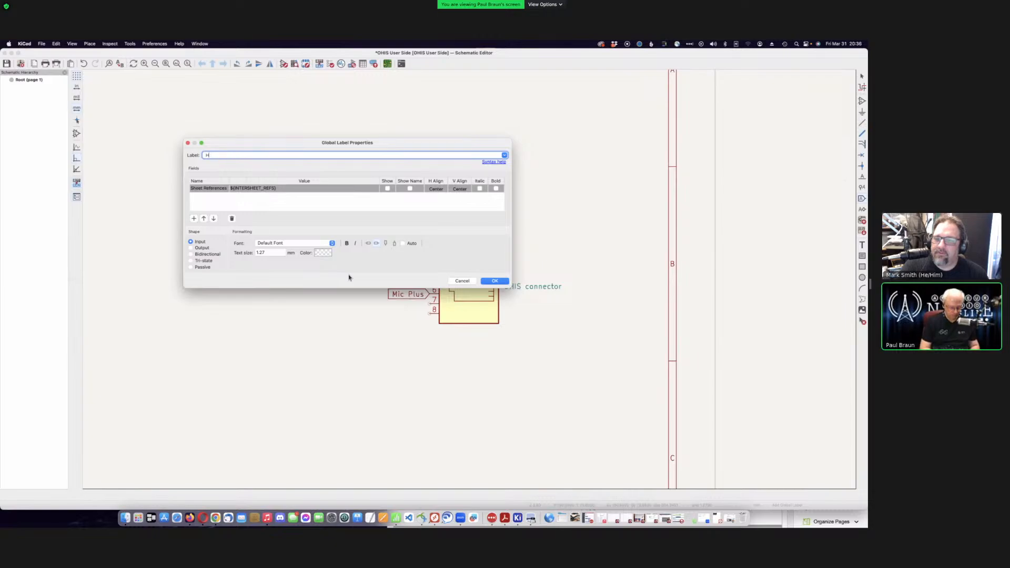
pyautogui.write('dph')
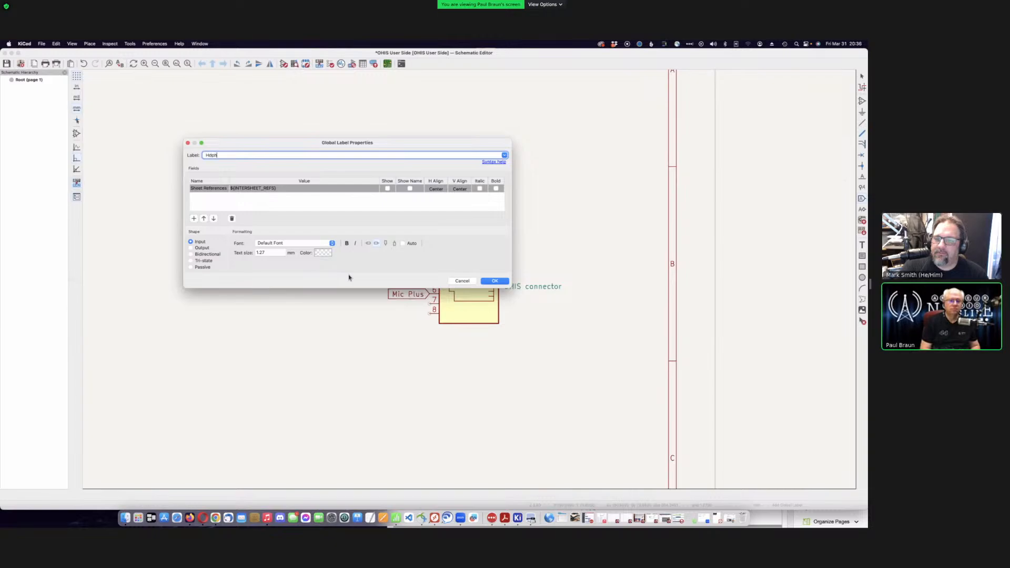
pyautogui.write('n Gnd')
pyautogui.press('Return')
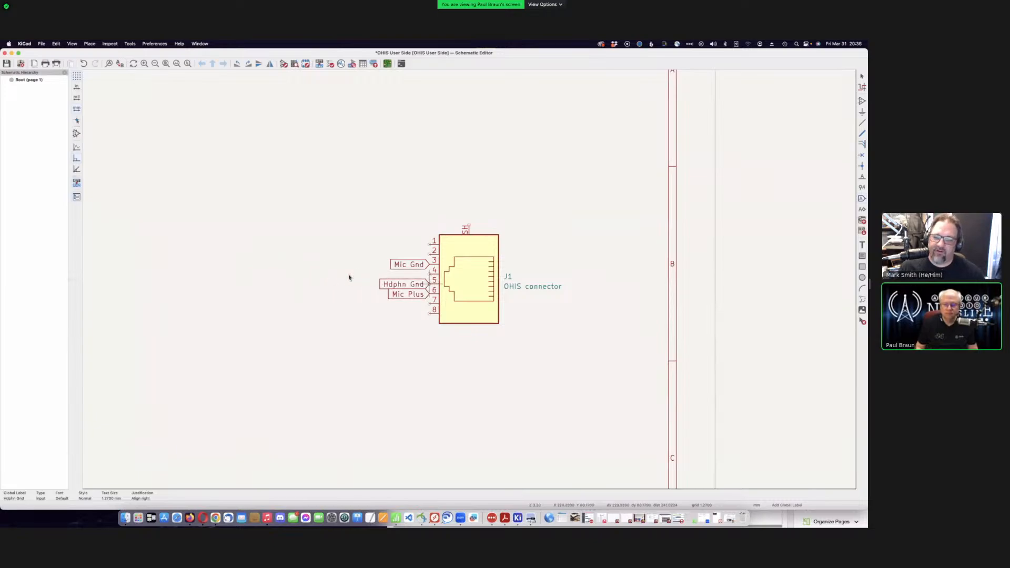
pyautogui.click(429, 284)
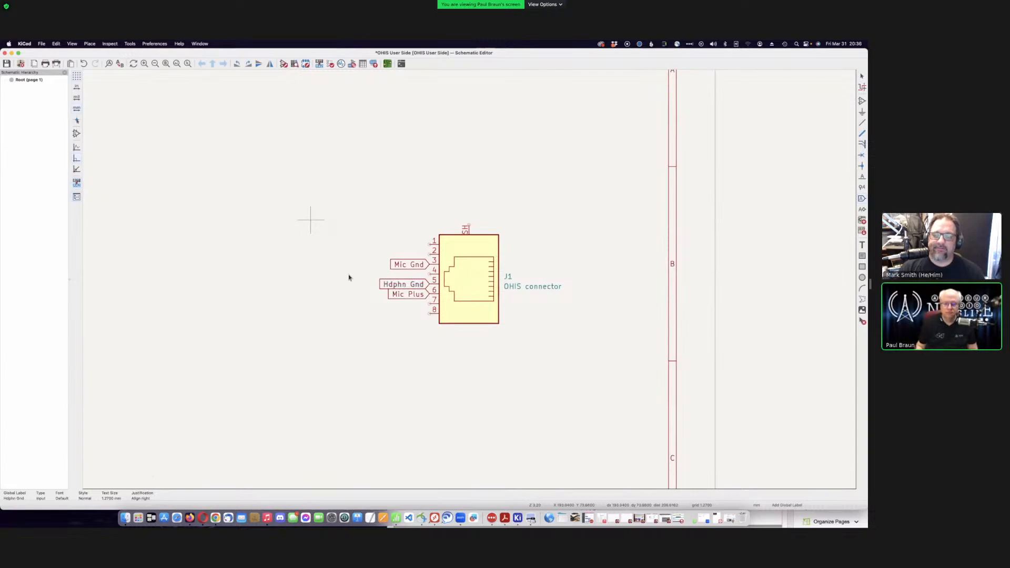
# - Add a 'Hdphn Left' global label on J1 pin 4, then bring the pin table PDF forward
pyautogui.click(311, 220)
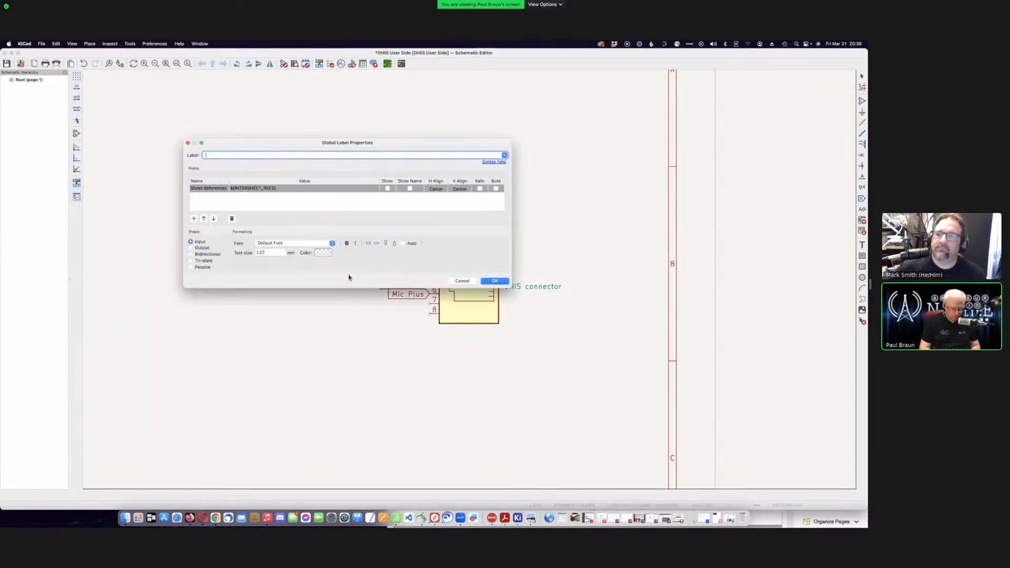
pyautogui.write('Hea')
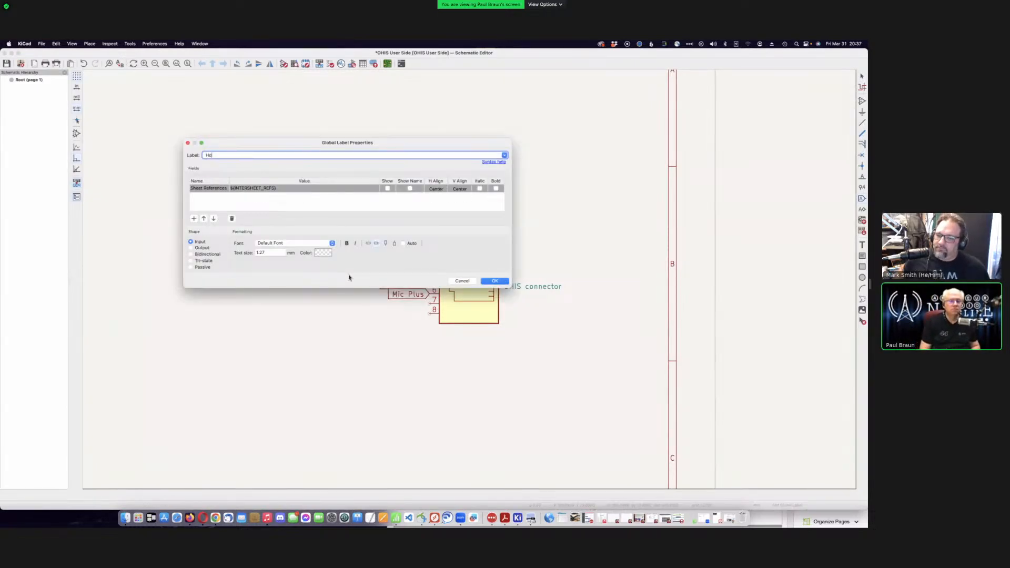
pyautogui.write('phn')
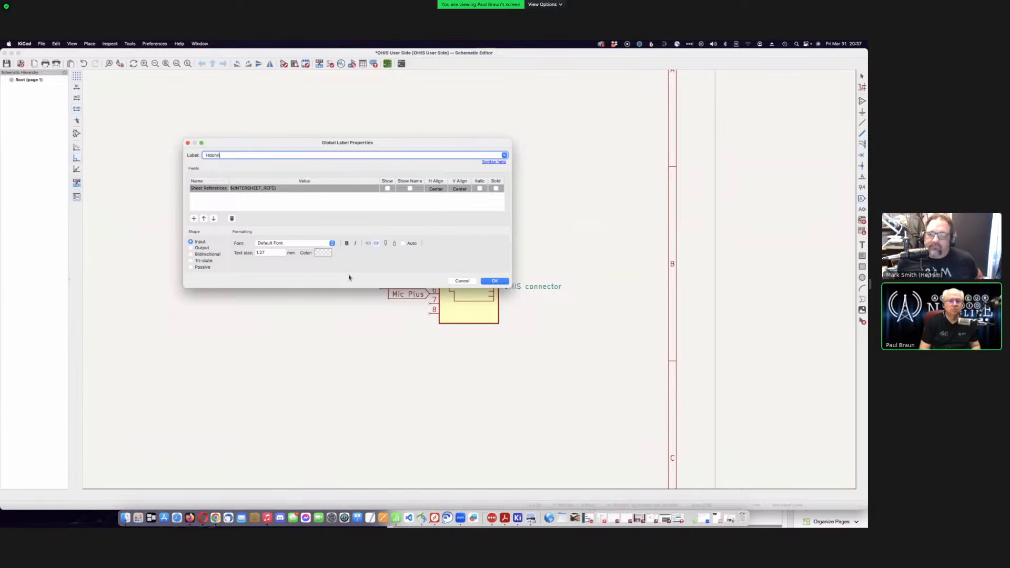
pyautogui.write(' Left')
pyautogui.press('Return')
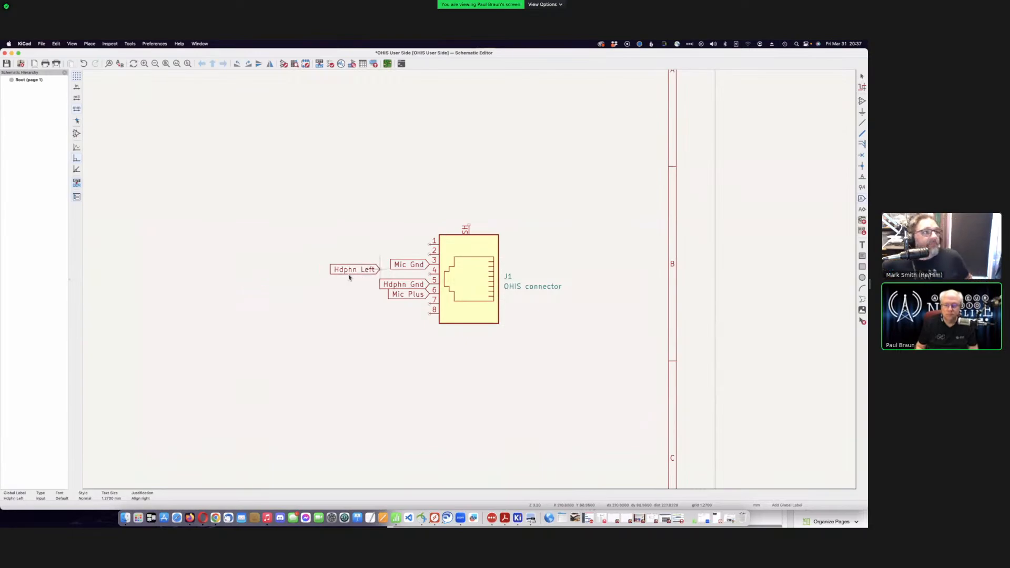
pyautogui.click(348, 277)
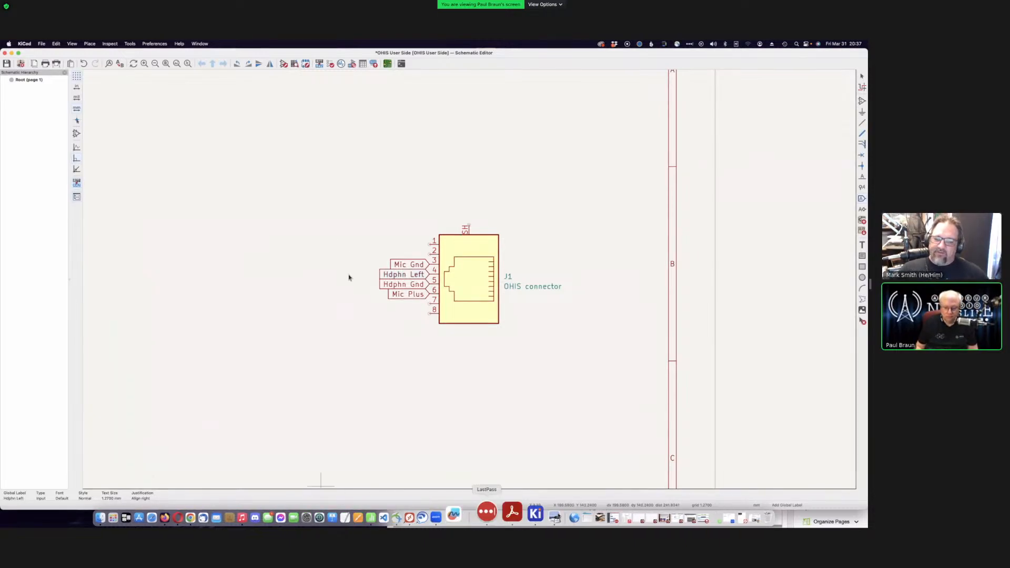
pyautogui.click(503, 513)
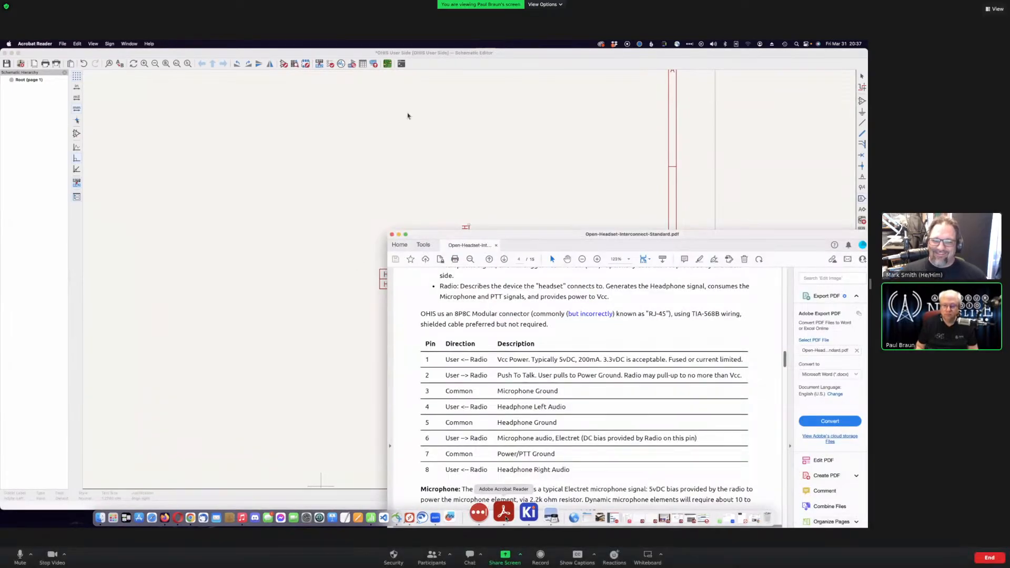
# - Move the OHIS pin table PDF up and right so J1 remains visible
pyautogui.moveTo(554, 239); pyautogui.dragTo(677, 193)
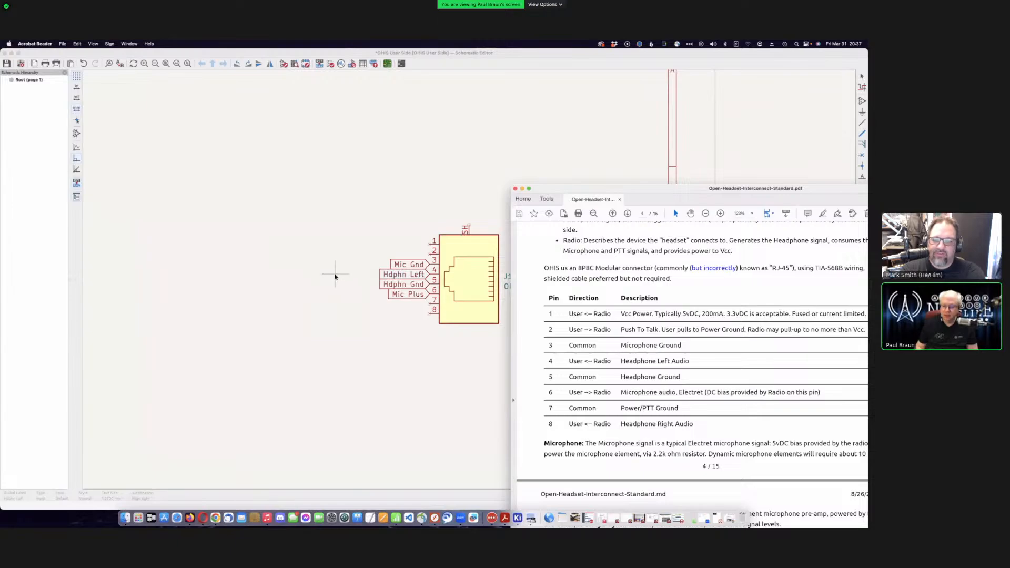
# - Create a 'PTT Gnd' global label for J1 pin 7
pyautogui.click(337, 275)
pyautogui.press('super+l')
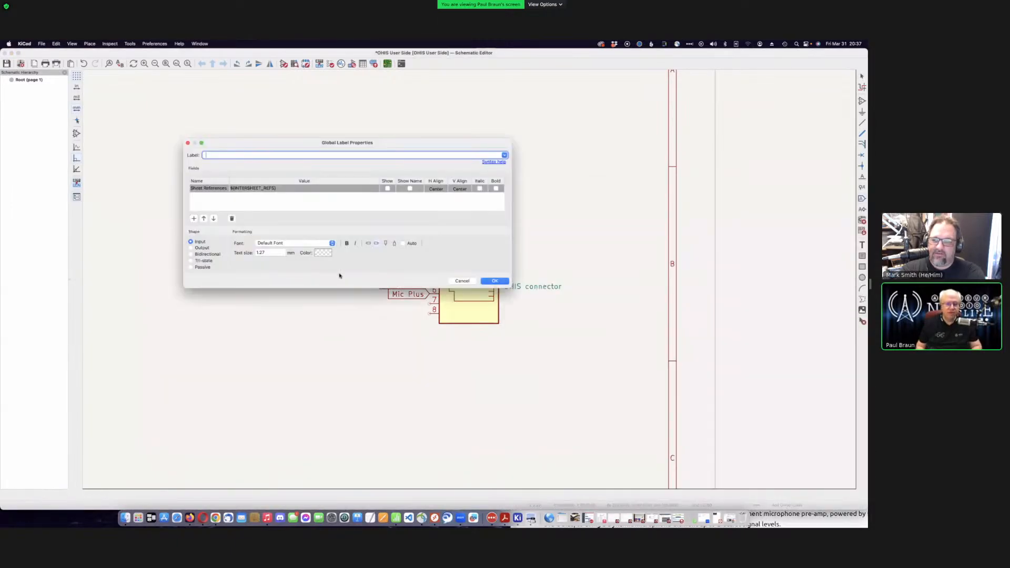
pyautogui.write('PT')
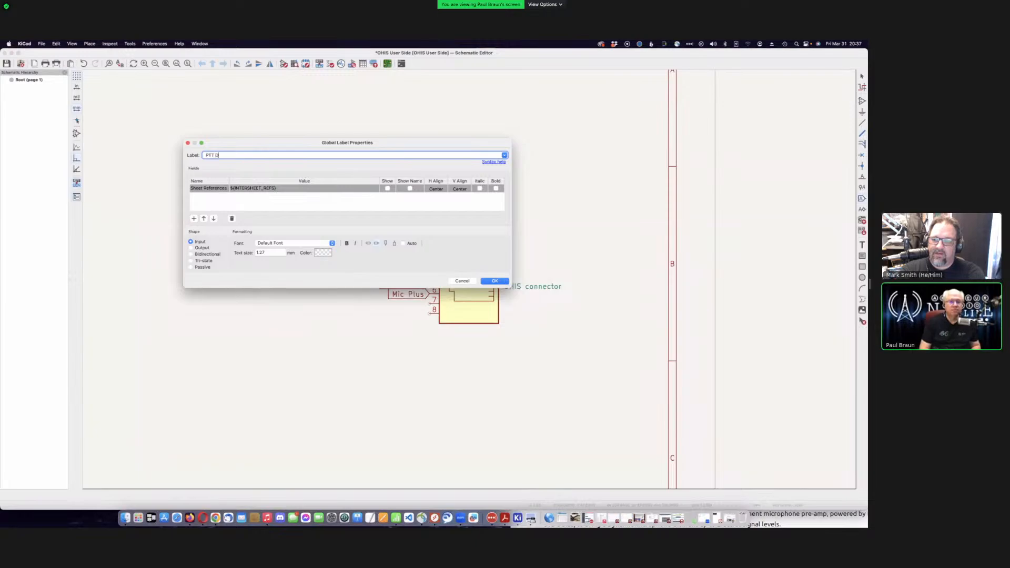
pyautogui.write('T Gnd')
pyautogui.press('Return')
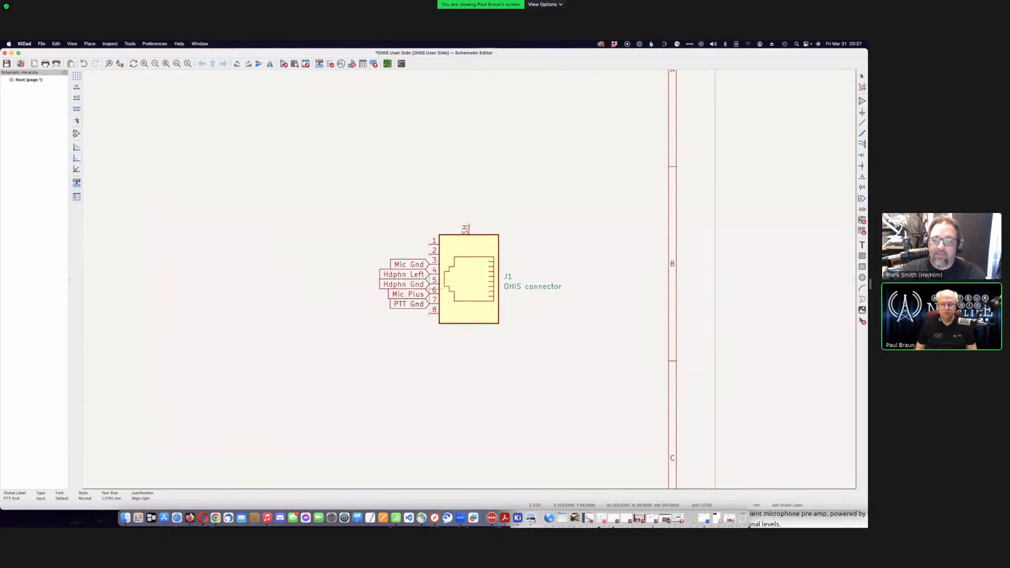
# - Add a 'PTT' global label on J1 pin 2
pyautogui.click(326, 229)
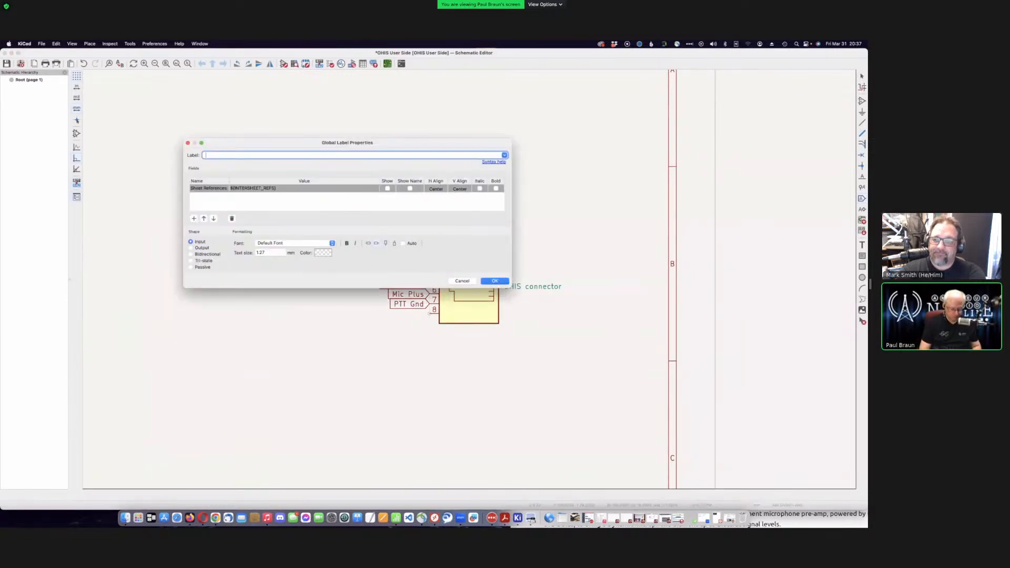
pyautogui.write('PTT')
pyautogui.press('Return')
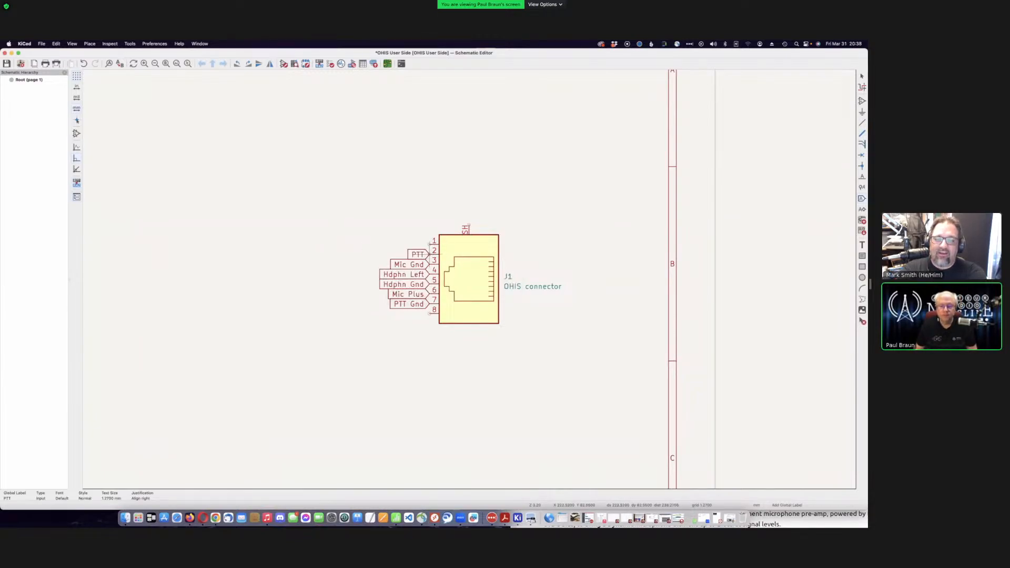
pyautogui.click(430, 254)
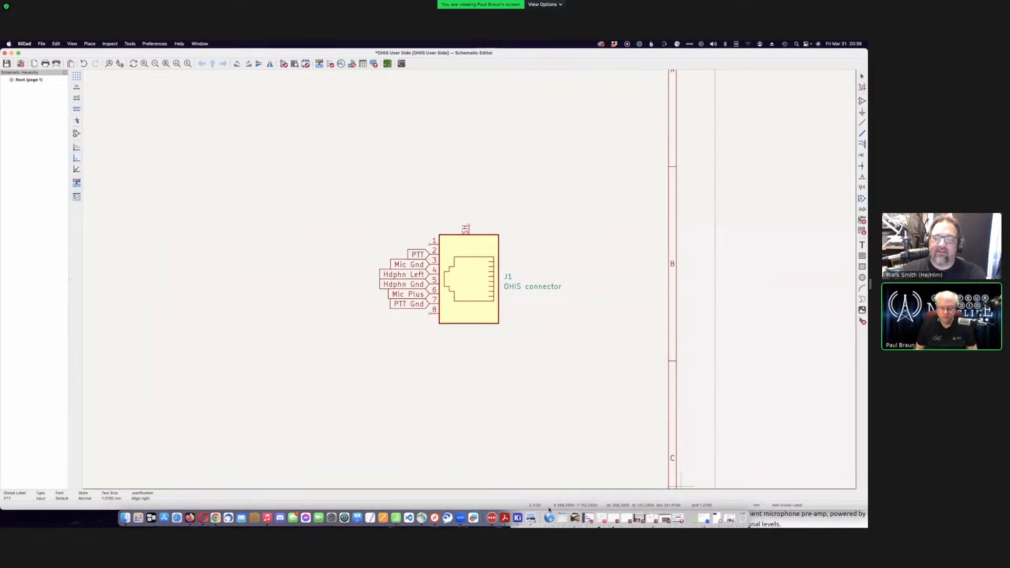
# - Recheck the OHIS pin table PDF, then return to the schematic to start another label
pyautogui.click(504, 518)
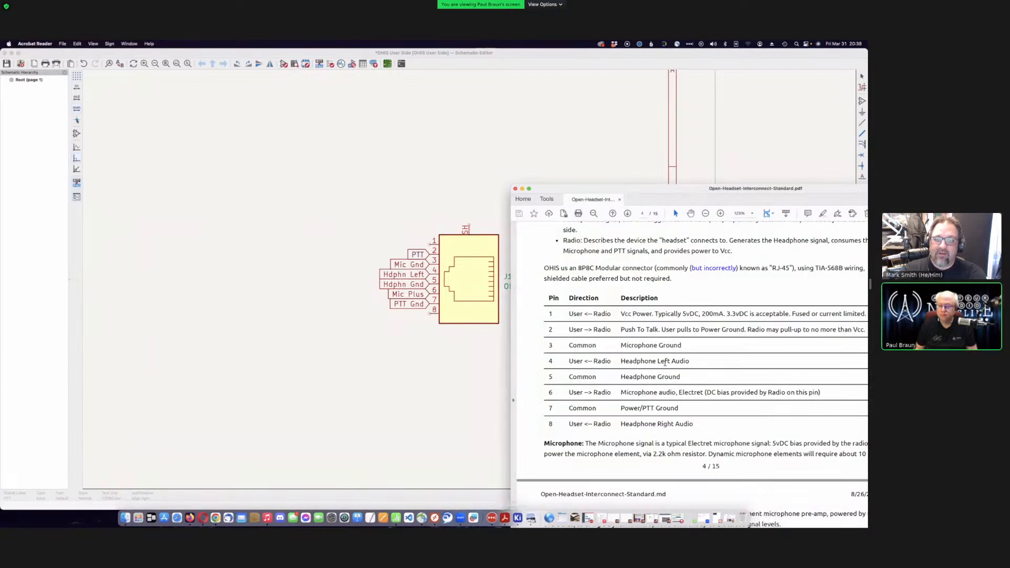
pyautogui.moveTo(667, 191); pyautogui.dragTo(688, 224)
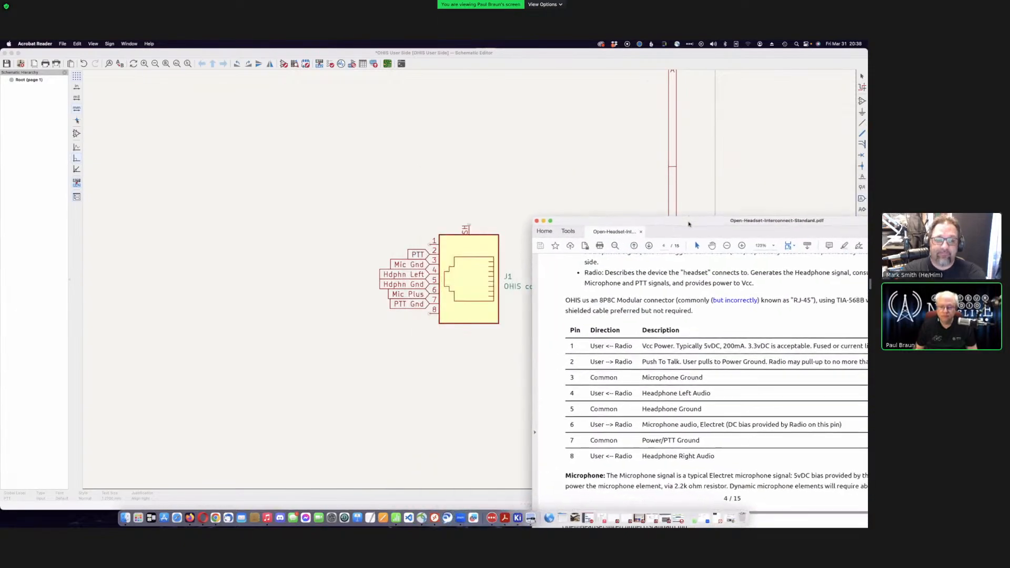
pyautogui.click(756, 179)
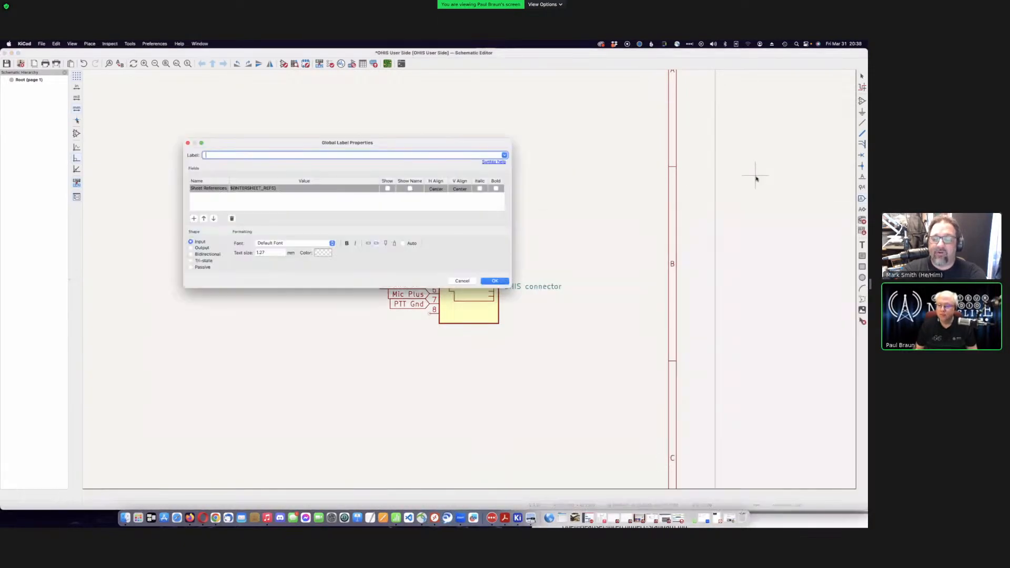
# - Cancel the empty label, exit the label tool, and zoom out and back in on J1
pyautogui.click(462, 280)
pyautogui.press('Escape')
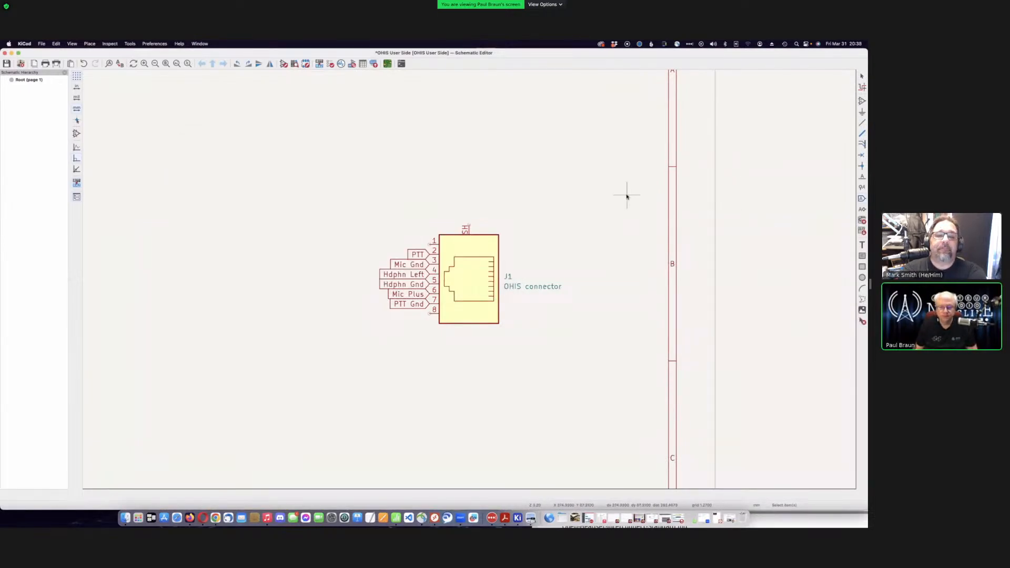
pyautogui.scroll(-5, 469, 279)
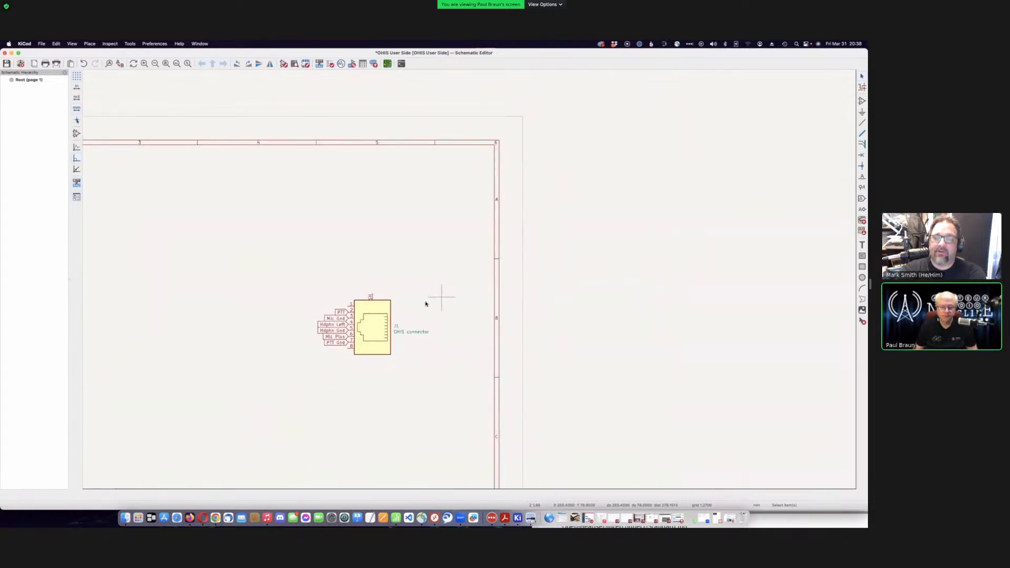
pyautogui.scroll(-3, 469, 281)
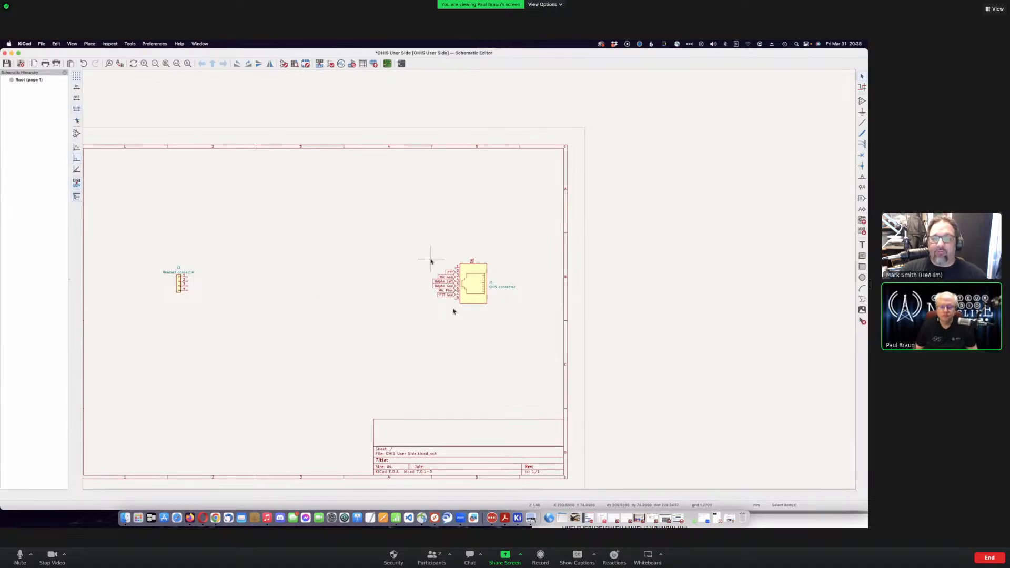
pyautogui.scroll(2, 433, 259)
pyautogui.scroll(5, 470, 282)
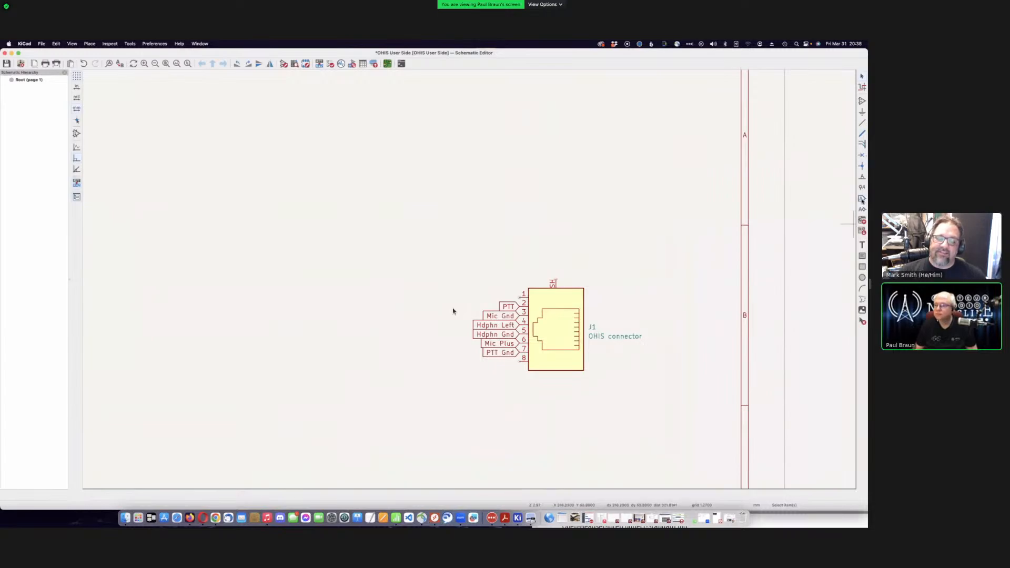
# - Add a 'Vcc' global label for J1 pin 1
pyautogui.click(862, 199)
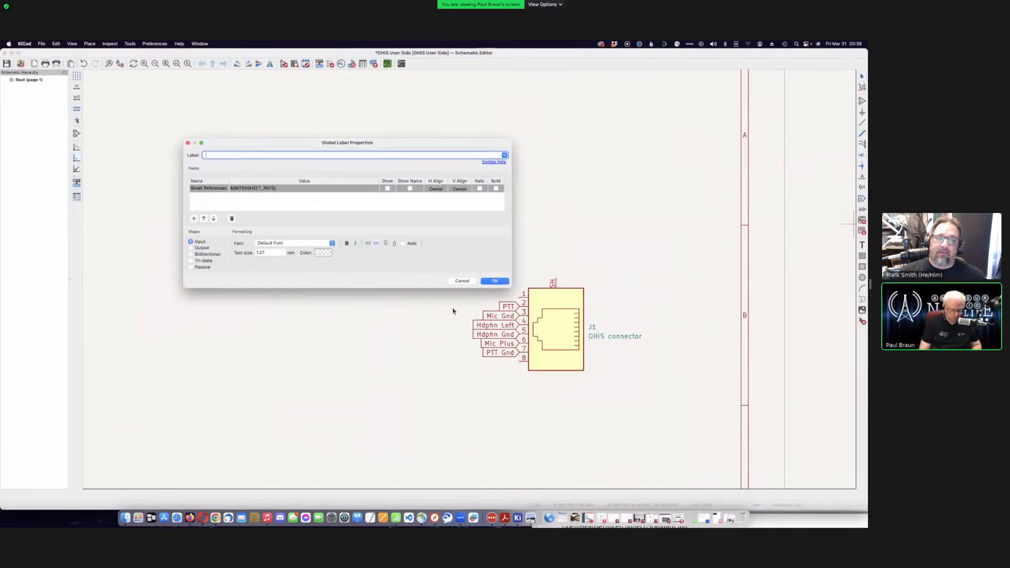
pyautogui.write('Vcc')
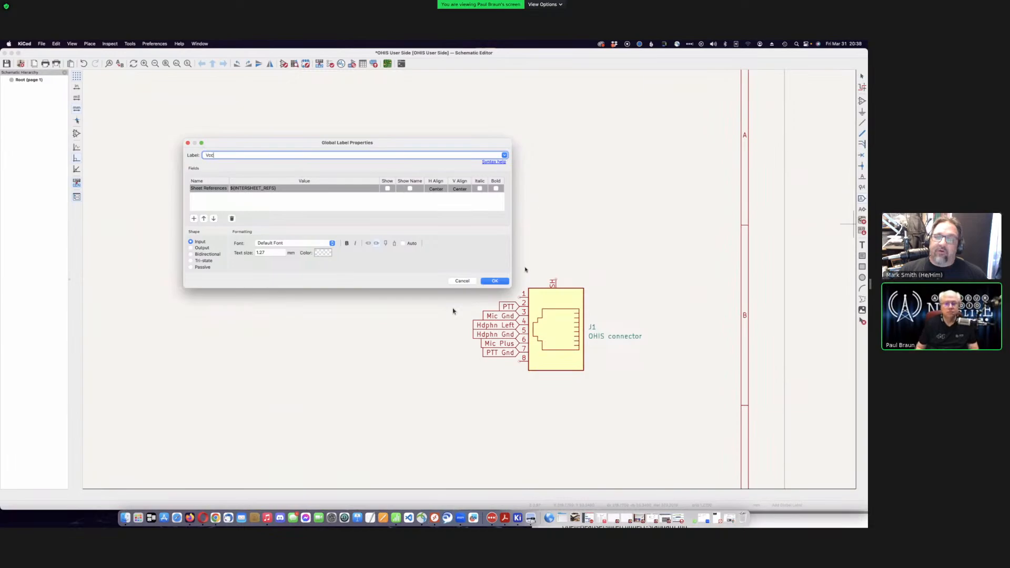
pyautogui.click(487, 280)
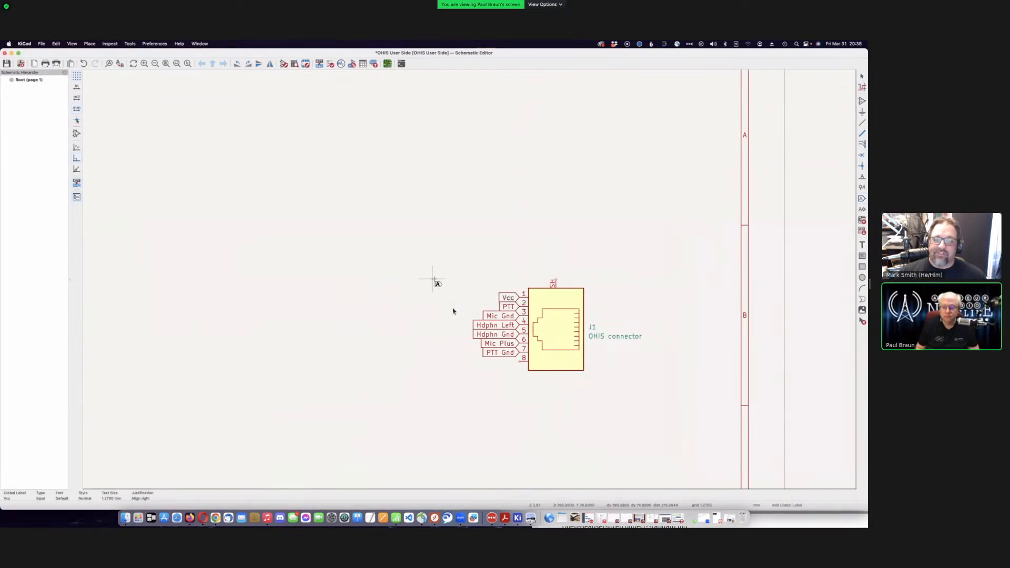
# - Attach a 'Hdphn Rt' label to J1 pin 8, then open the power symbol chooser
pyautogui.click(433, 375)
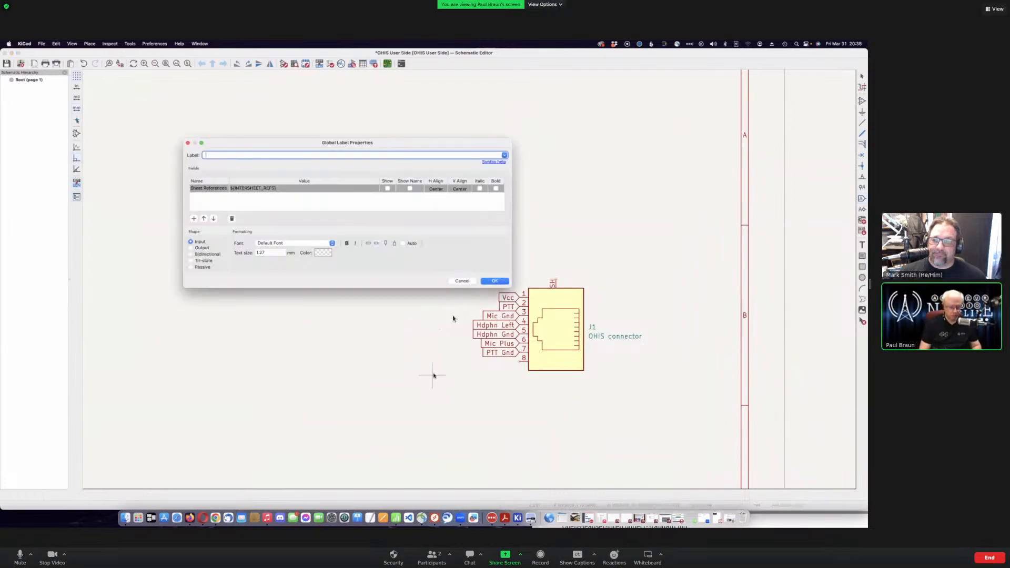
pyautogui.write('Hdphn ')
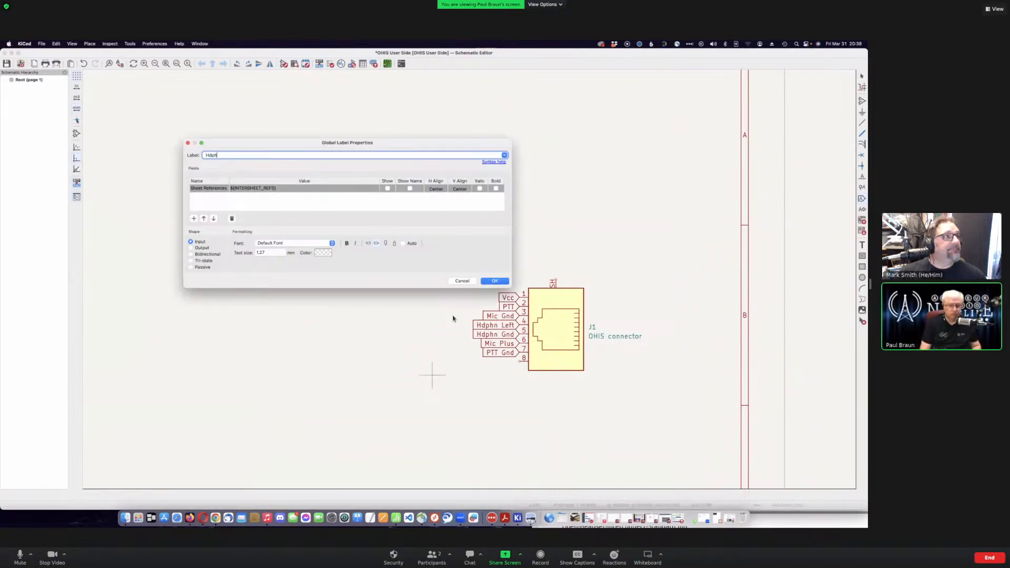
pyautogui.write('Right')
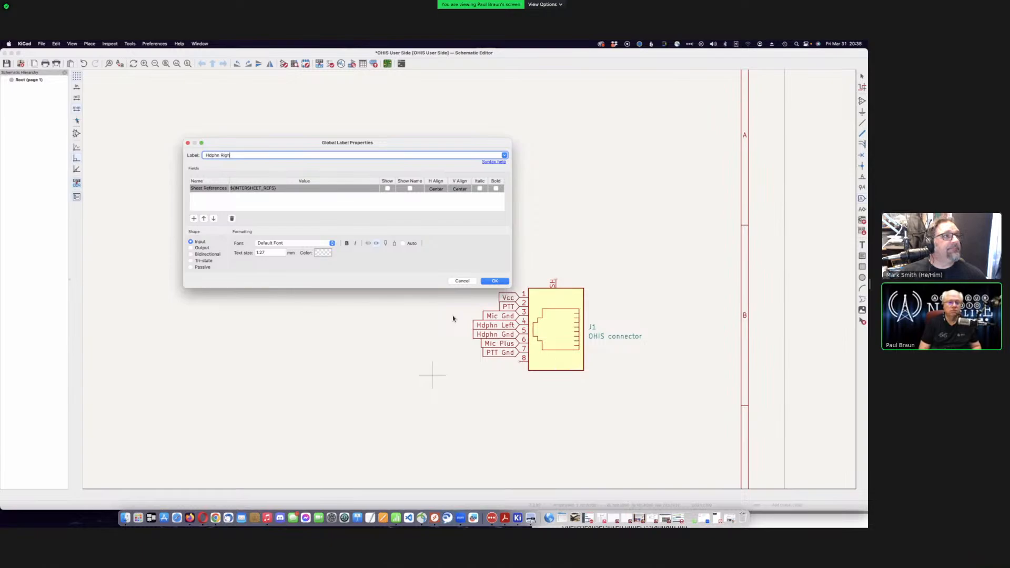
pyautogui.press('BackSpace')
pyautogui.press('BackSpace')
pyautogui.press('BackSpace')
pyautogui.press('Return')
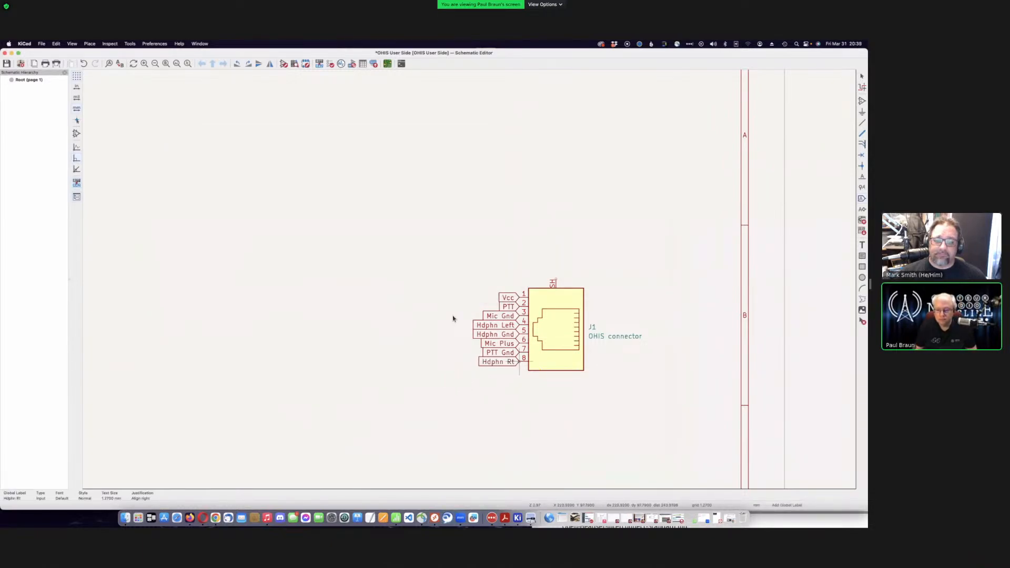
pyautogui.click(519, 362)
pyautogui.scroll(-1, 401, 336)
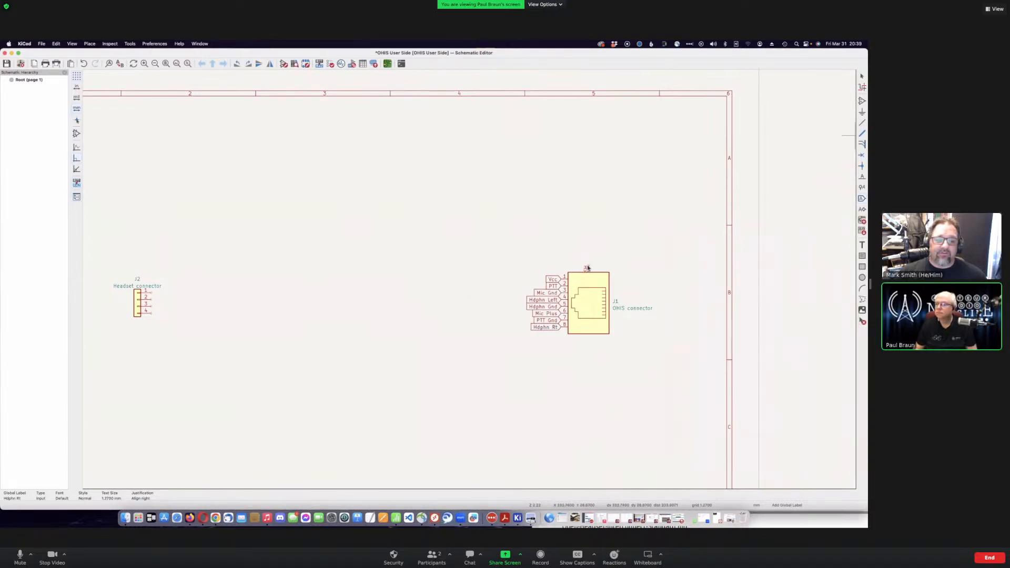
pyautogui.press('p')
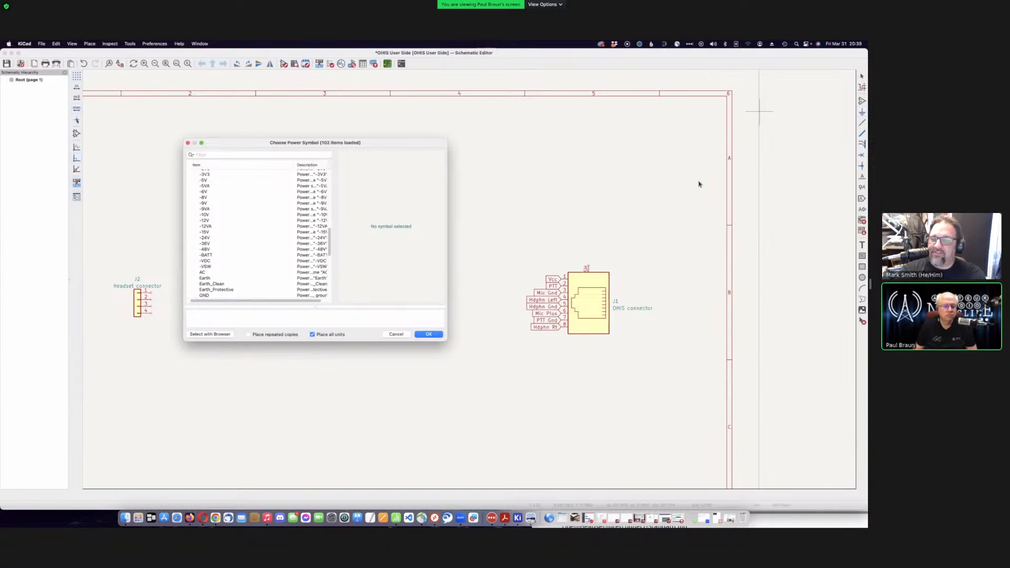
# - Choose the Earth power symbol and place it above J1
pyautogui.click(205, 278)
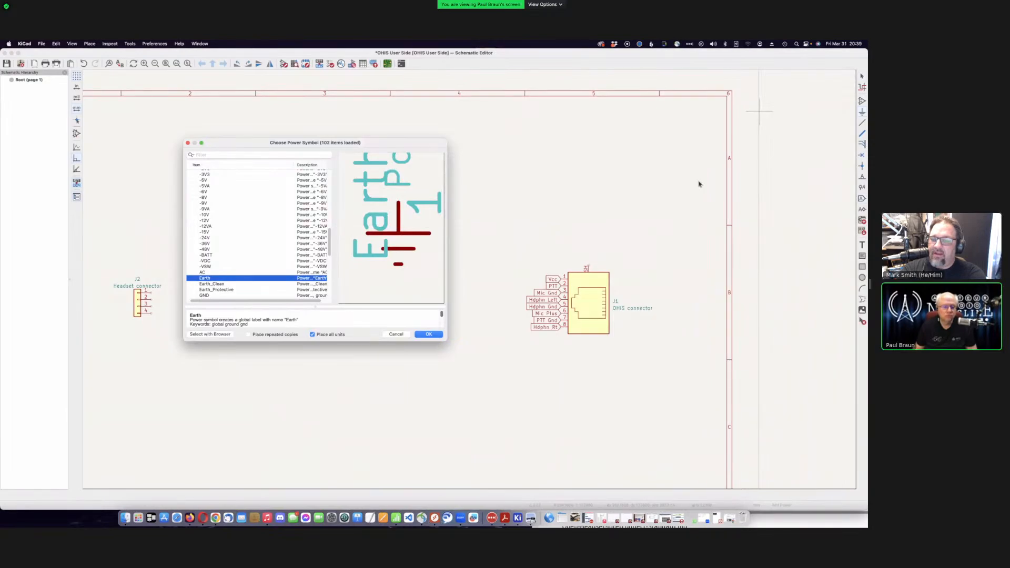
pyautogui.scroll(-3, 257, 234)
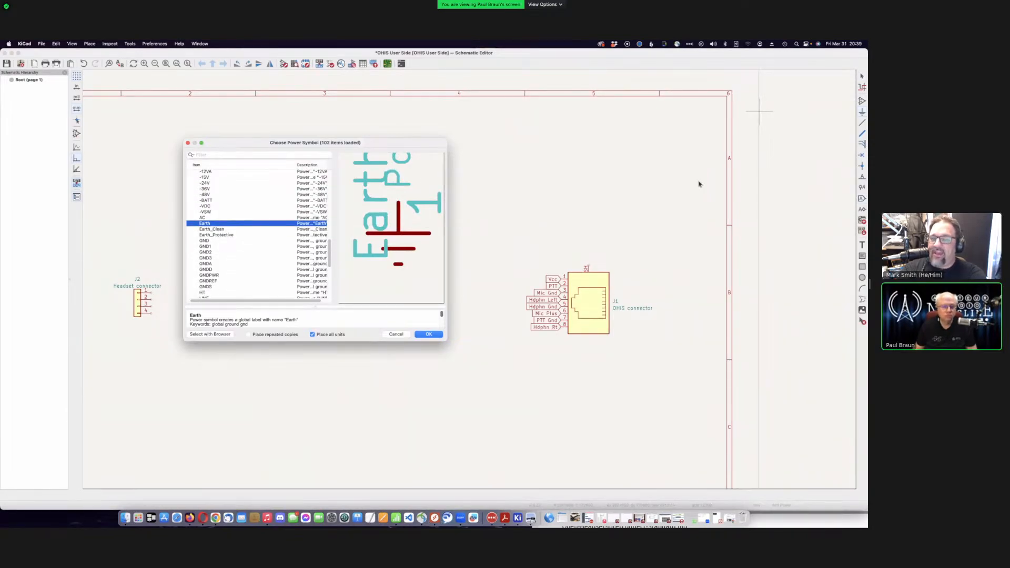
pyautogui.press('Down')
pyautogui.press('Down')
pyautogui.press('Down')
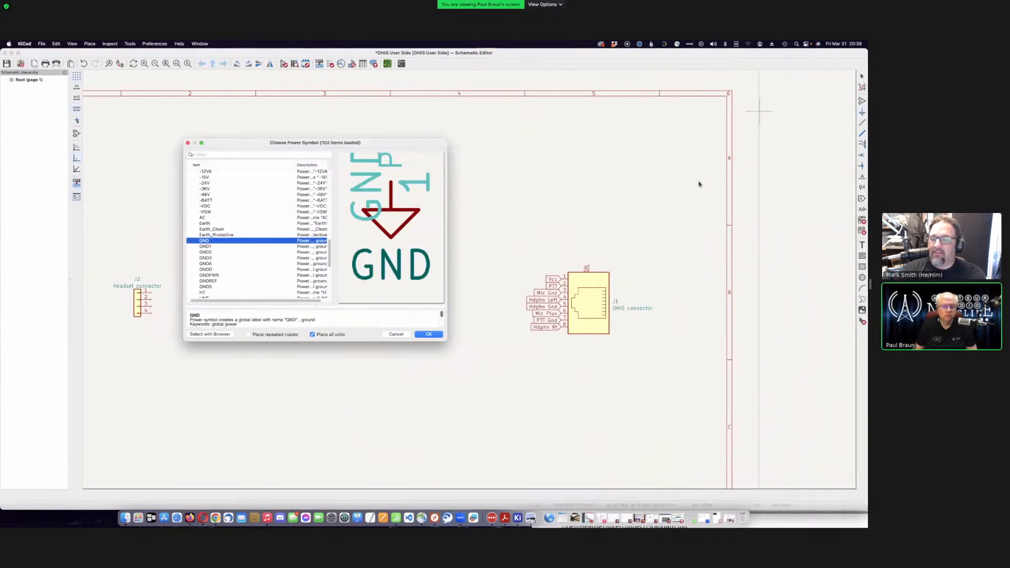
pyautogui.press('Up')
pyautogui.press('Up')
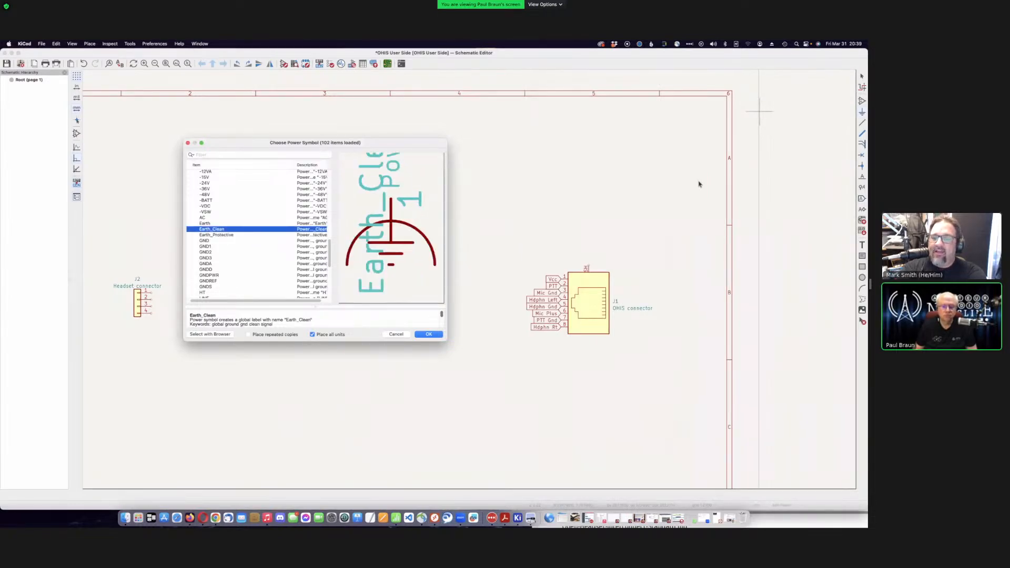
pyautogui.press('Up')
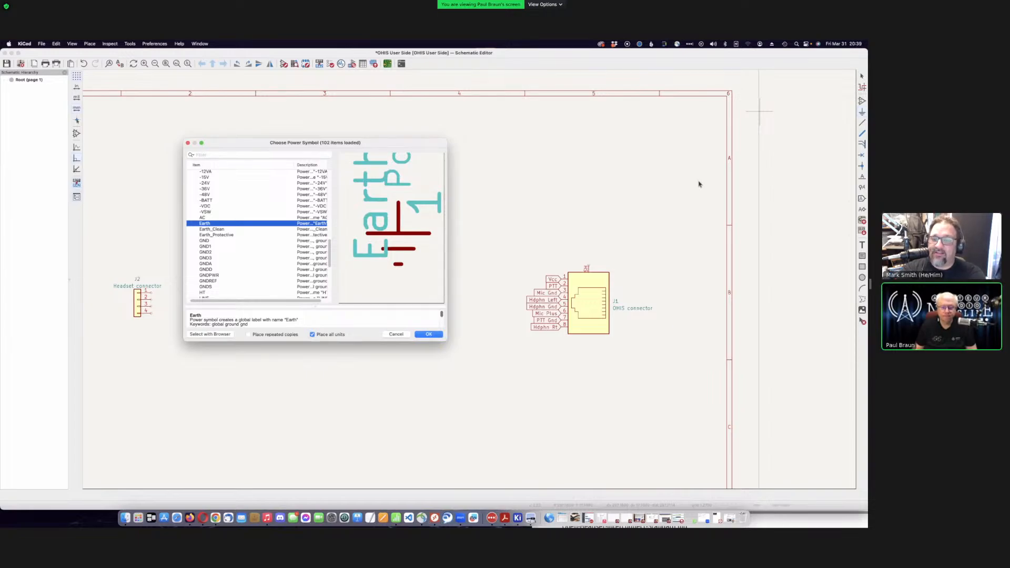
pyautogui.press('Return')
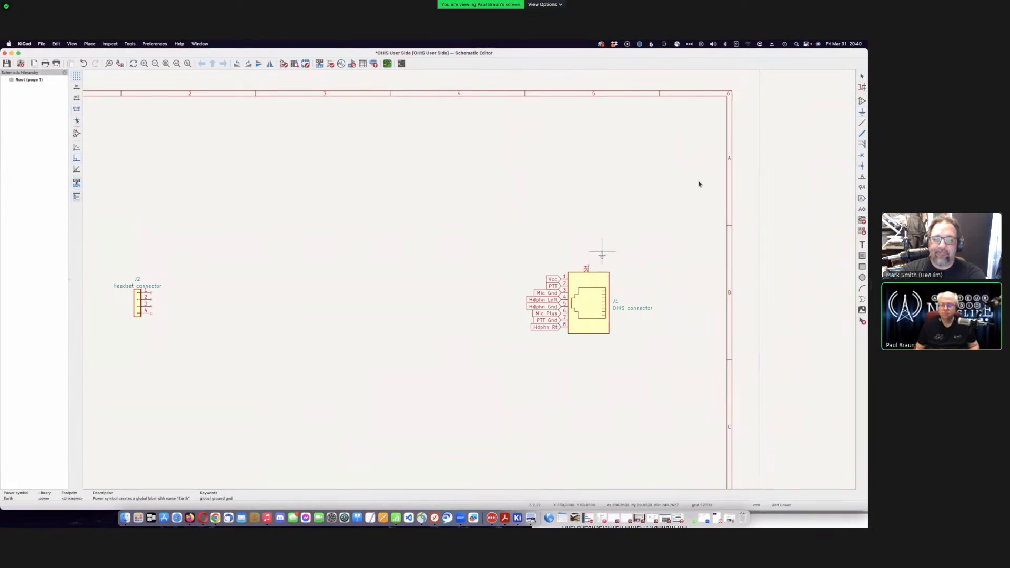
pyautogui.click(602, 252)
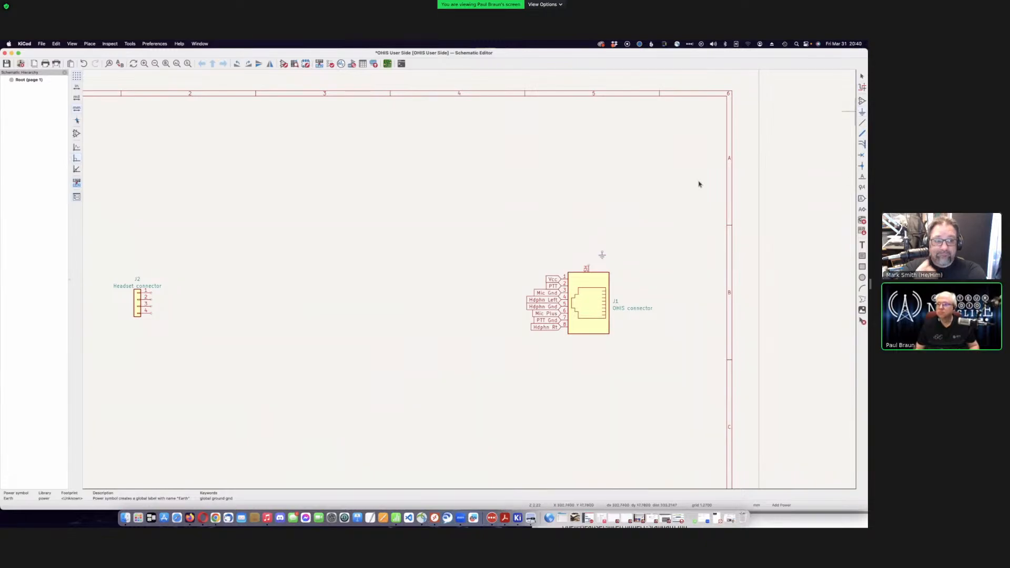
# - Draw a wire from the Earth symbol down to J1's SH shield pin
pyautogui.click(861, 122)
pyautogui.scroll(-3, 589, 268)
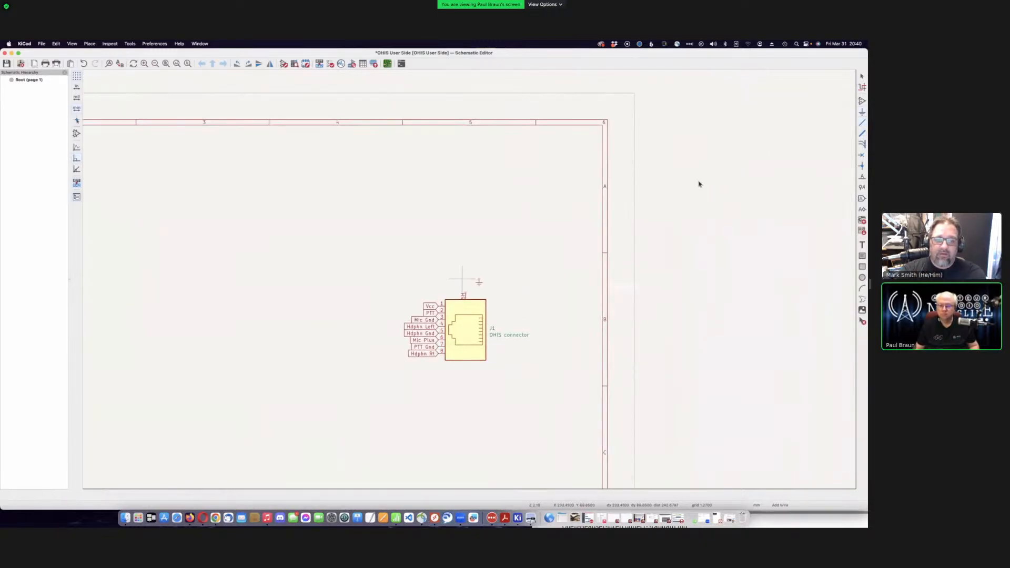
pyautogui.scroll(2, 469, 278)
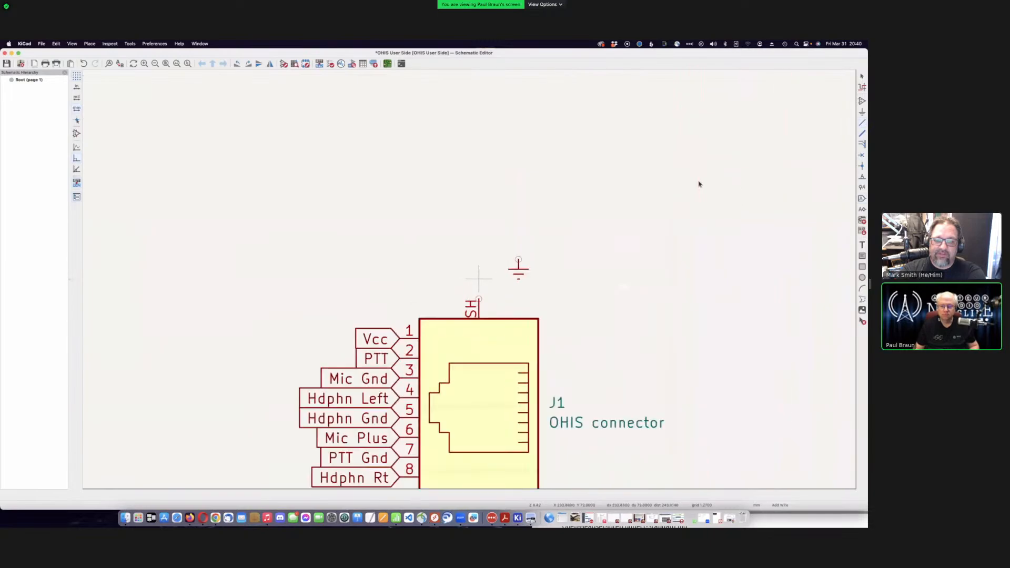
pyautogui.click(478, 298)
pyautogui.click(518, 258)
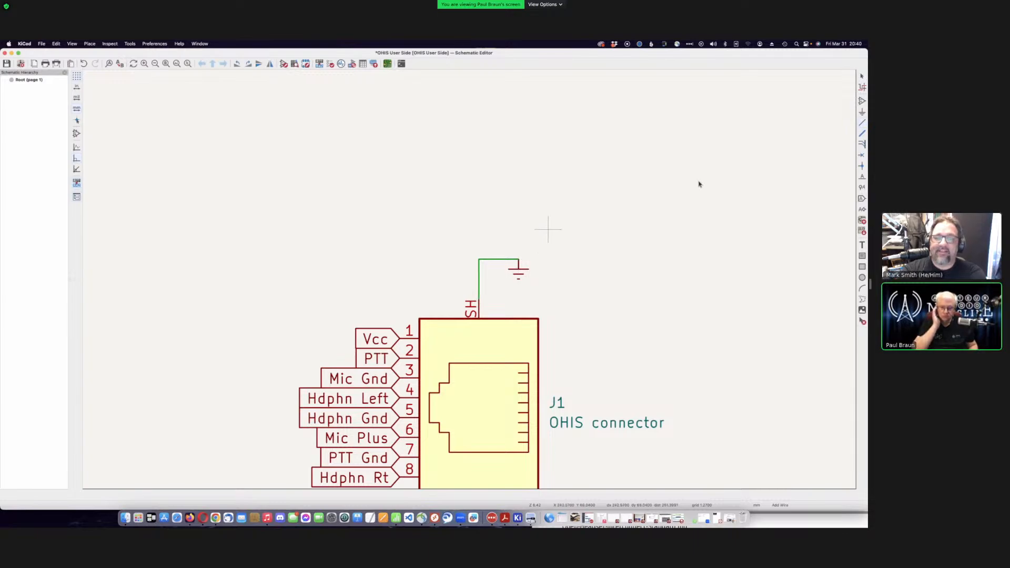
# - Leave the wire tool and zoom out to view the grounded J1 and J2
pyautogui.press('Escape')
pyautogui.scroll(-2, 586, 168)
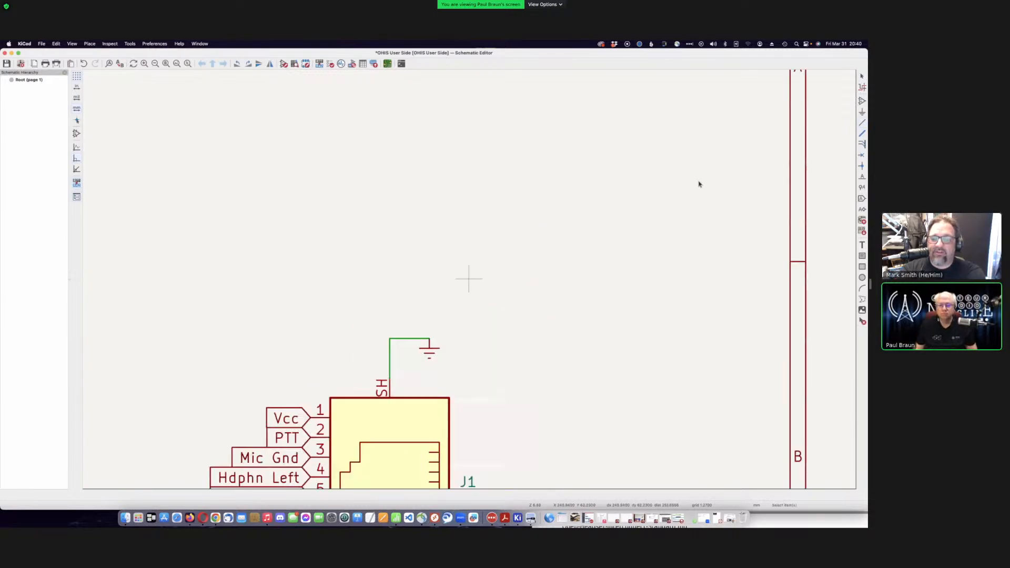
pyautogui.scroll(-2, 699, 184)
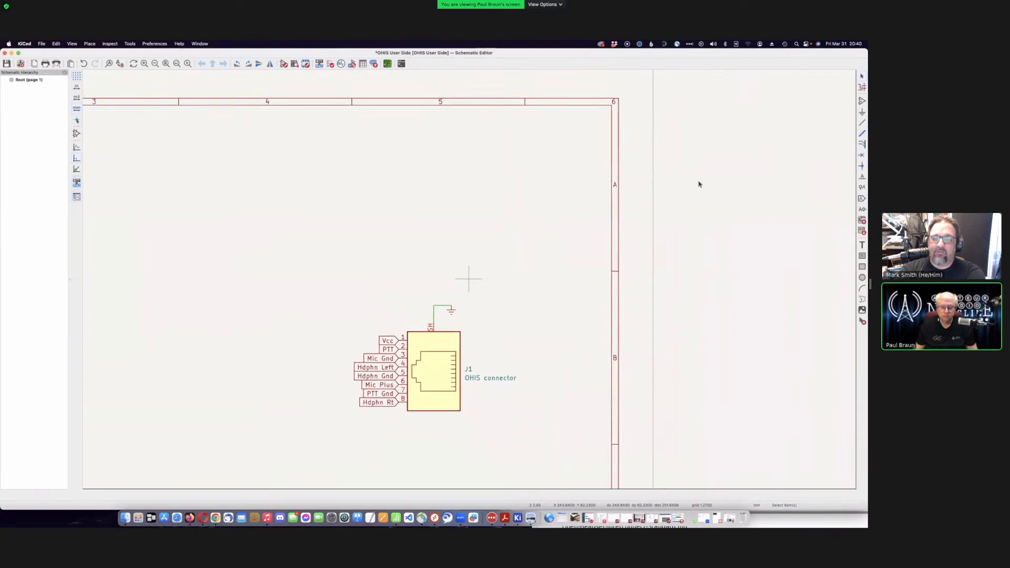
pyautogui.scroll(-3, 699, 184)
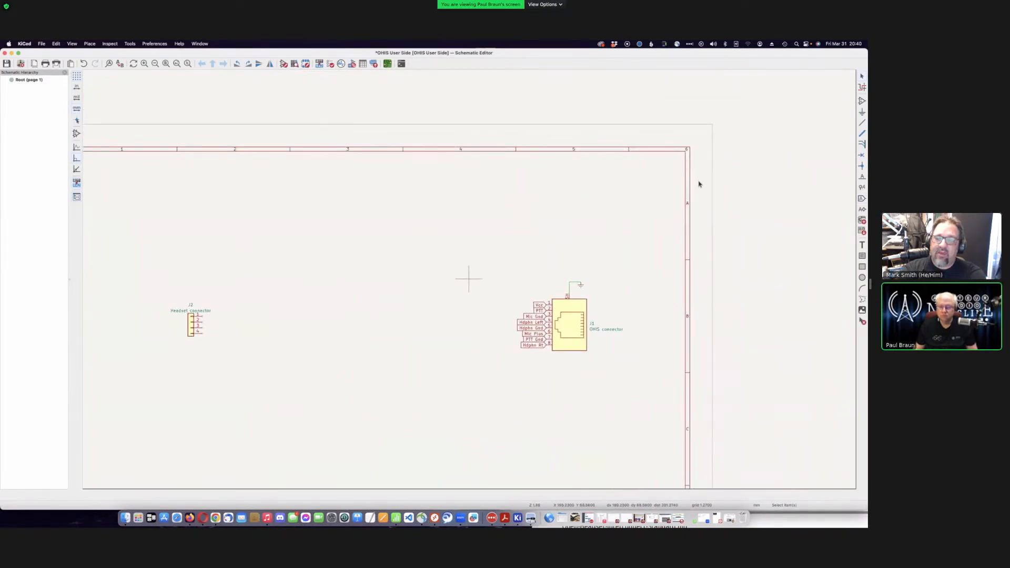
pyautogui.scroll(1, 699, 183)
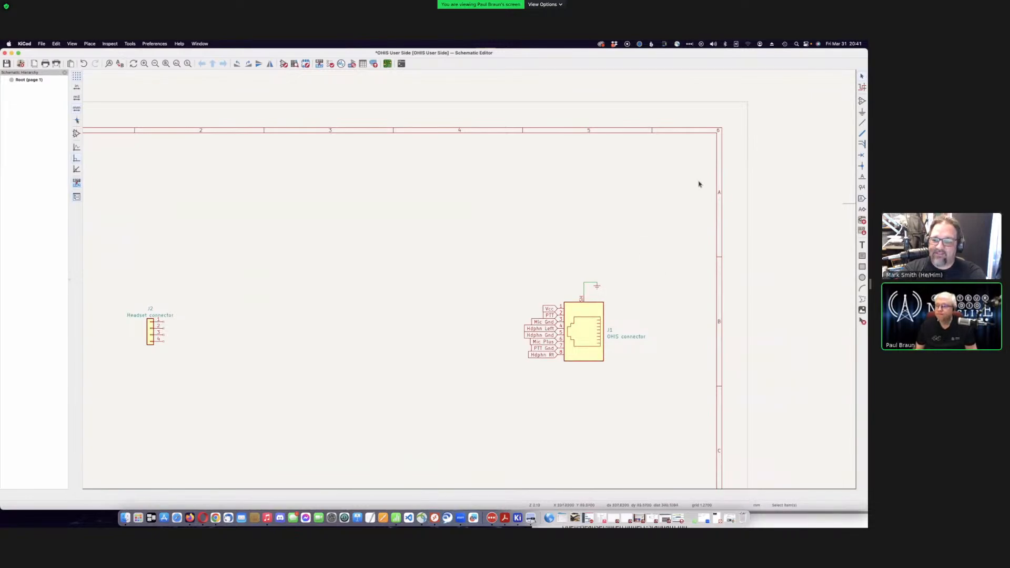
# - Place a 'Hdphn Left' global label on J2 pin 4, then begin another global label
pyautogui.hotkey('ctrl', 'l')
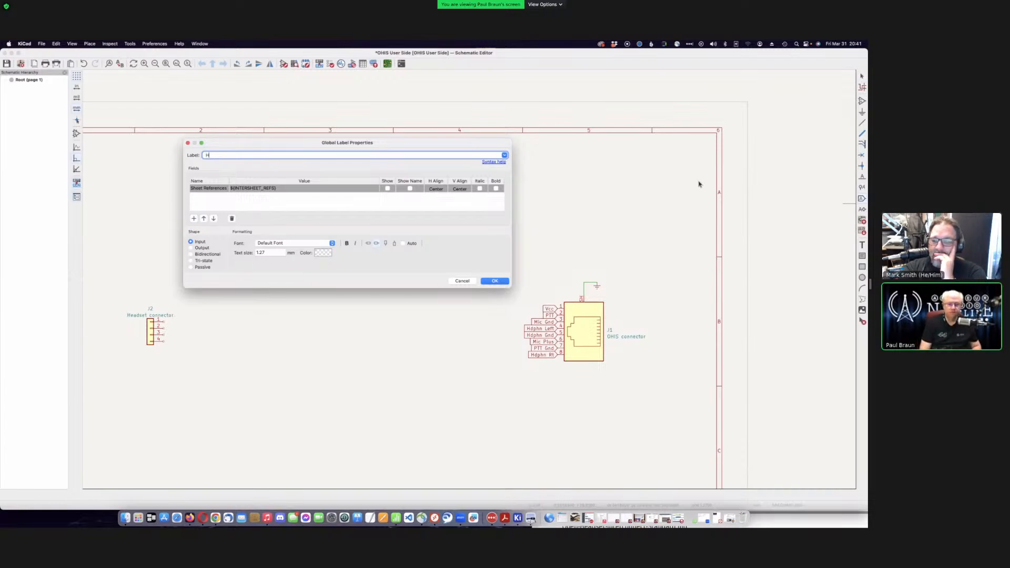
pyautogui.write('Hdphn Left')
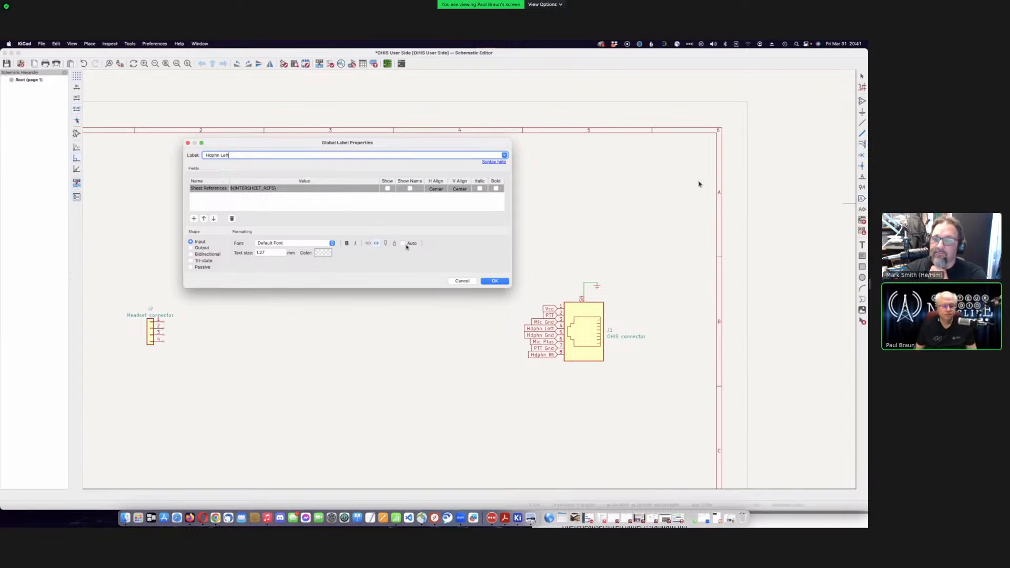
pyautogui.click(369, 244)
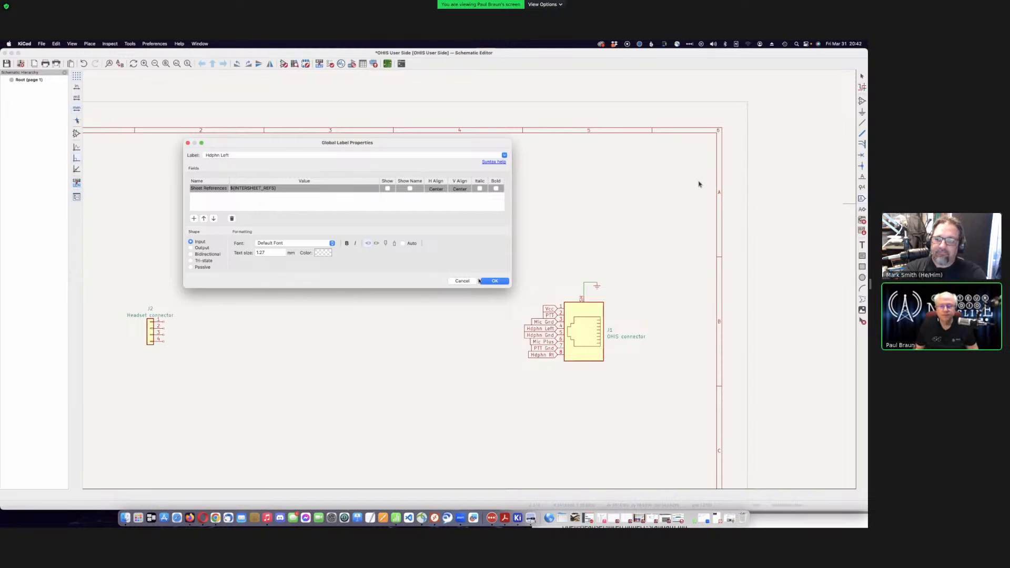
pyautogui.click(494, 281)
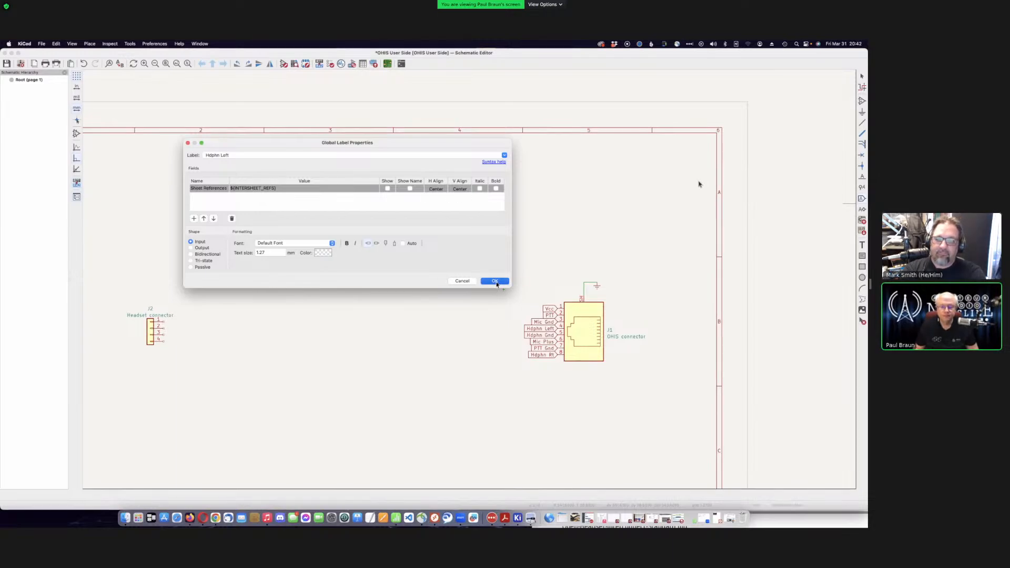
pyautogui.click(164, 342)
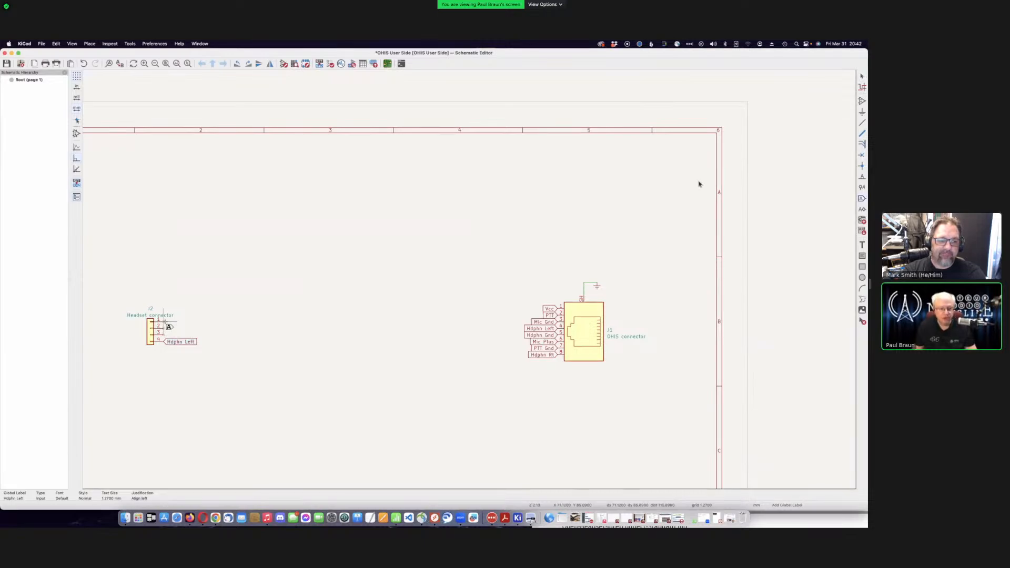
pyautogui.click(312, 280)
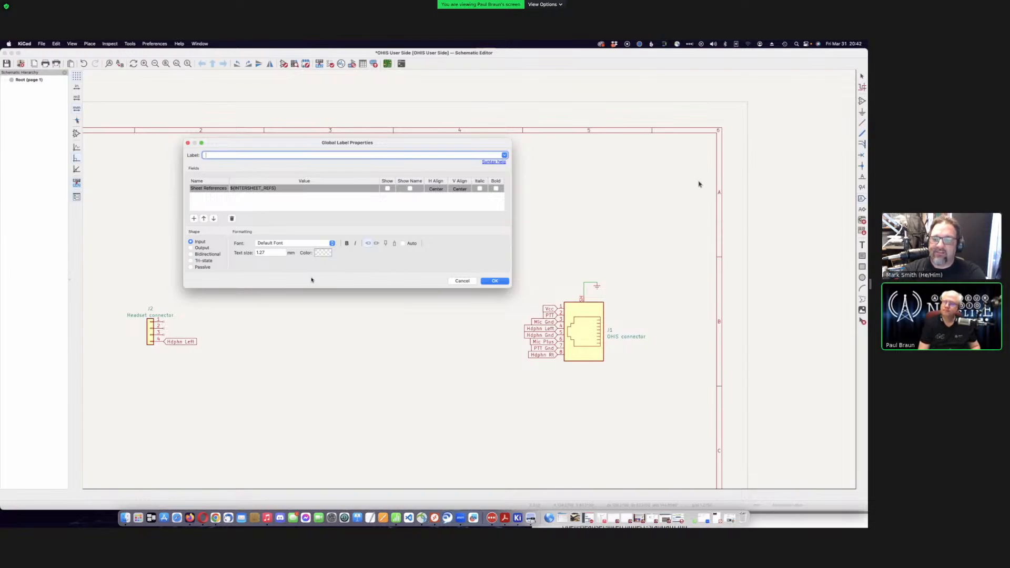
# - Cancel the empty Global Label Properties dialog
pyautogui.press('Escape')
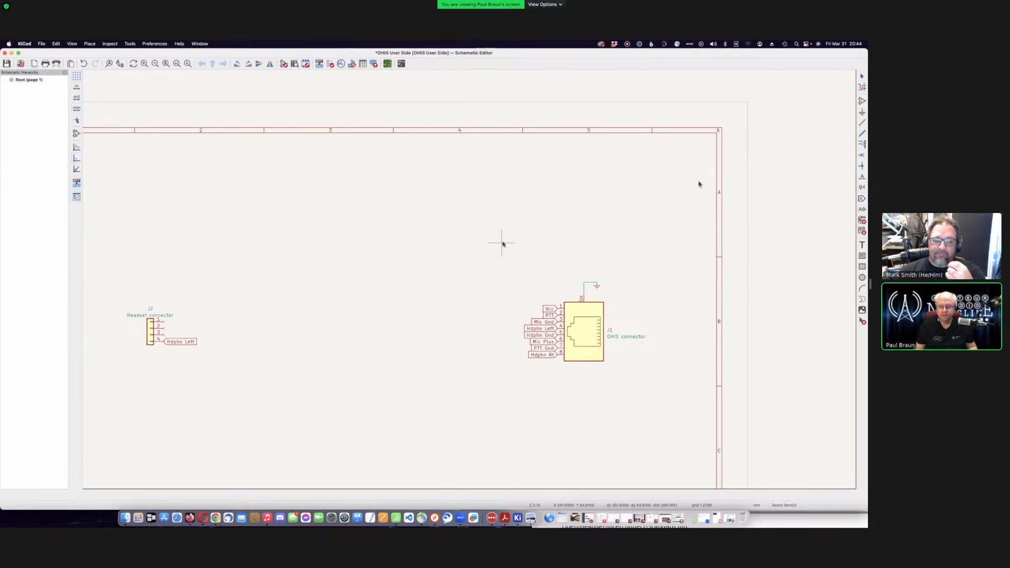
# - Delete the Mic Gnd, Hdphn Gnd and PTT Gnd global labels from J1
pyautogui.press('Escape')
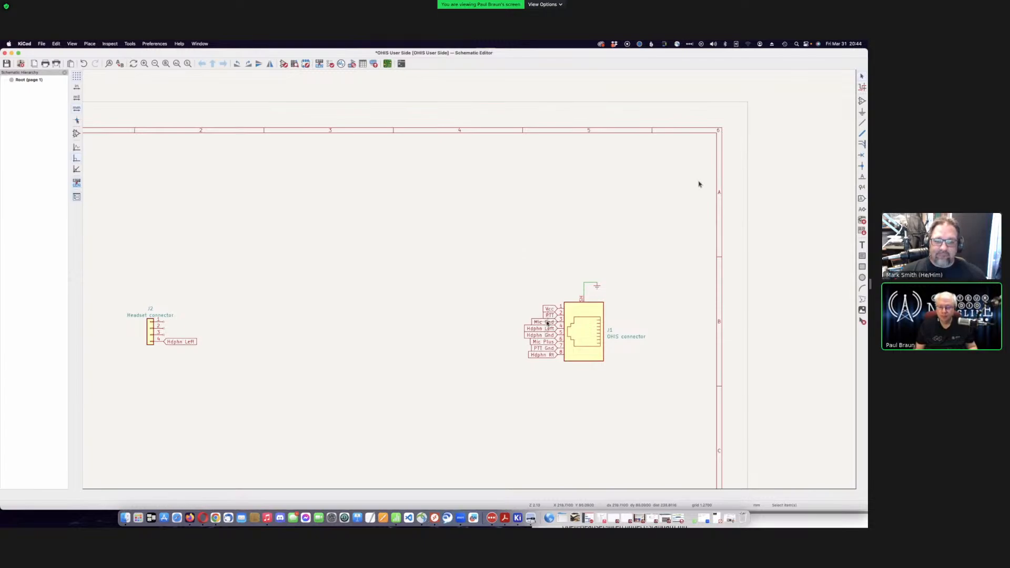
pyautogui.click(548, 323)
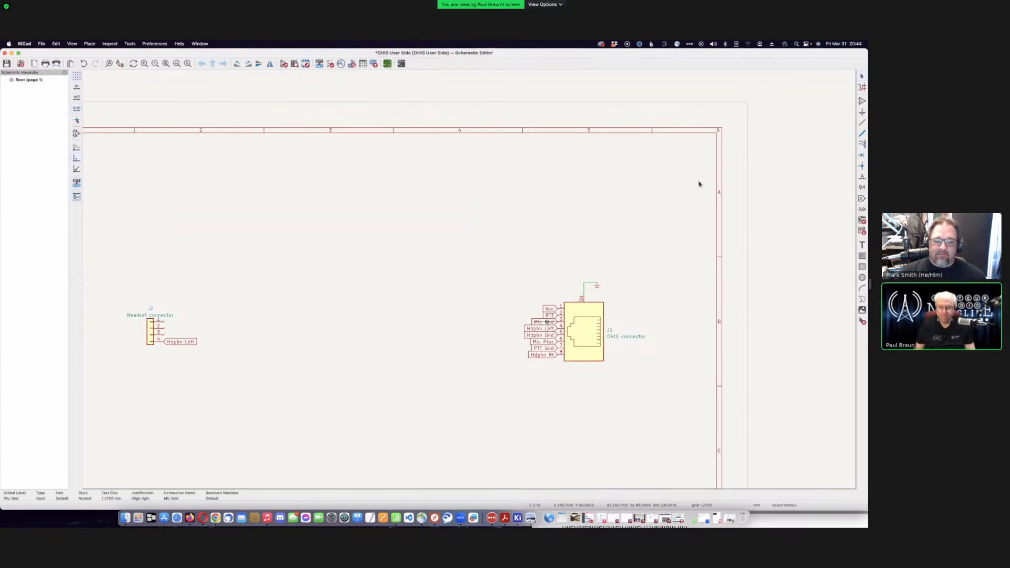
pyautogui.press('Delete')
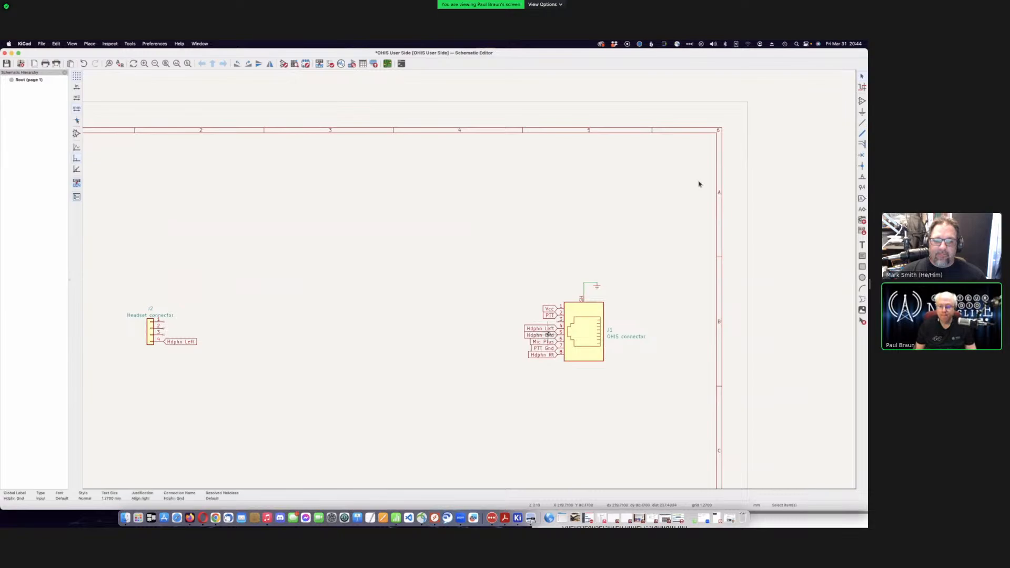
pyautogui.press('Delete')
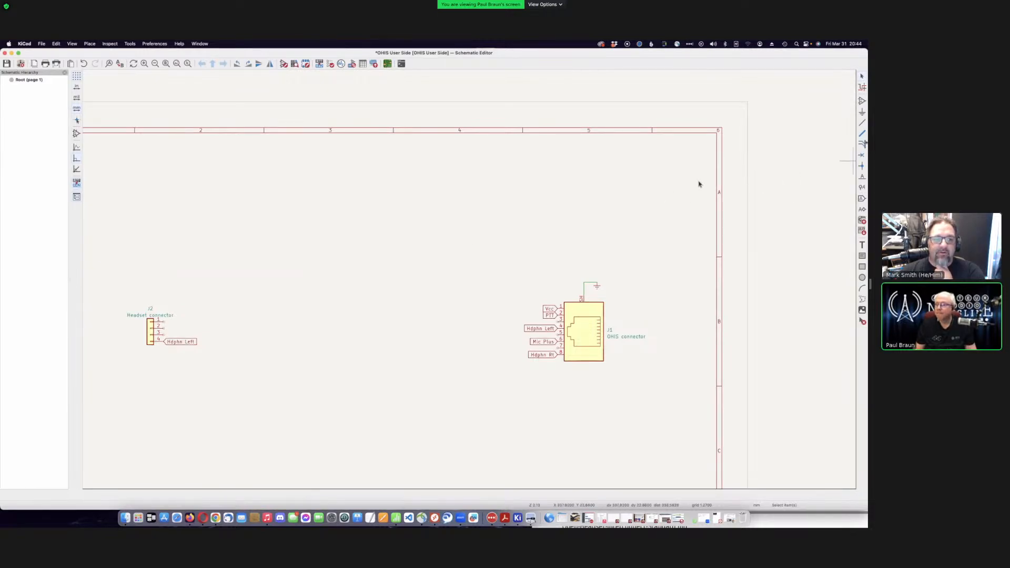
# - Place a GND power symbol, rotated 180 degrees, on J1 pin 3
pyautogui.click(863, 112)
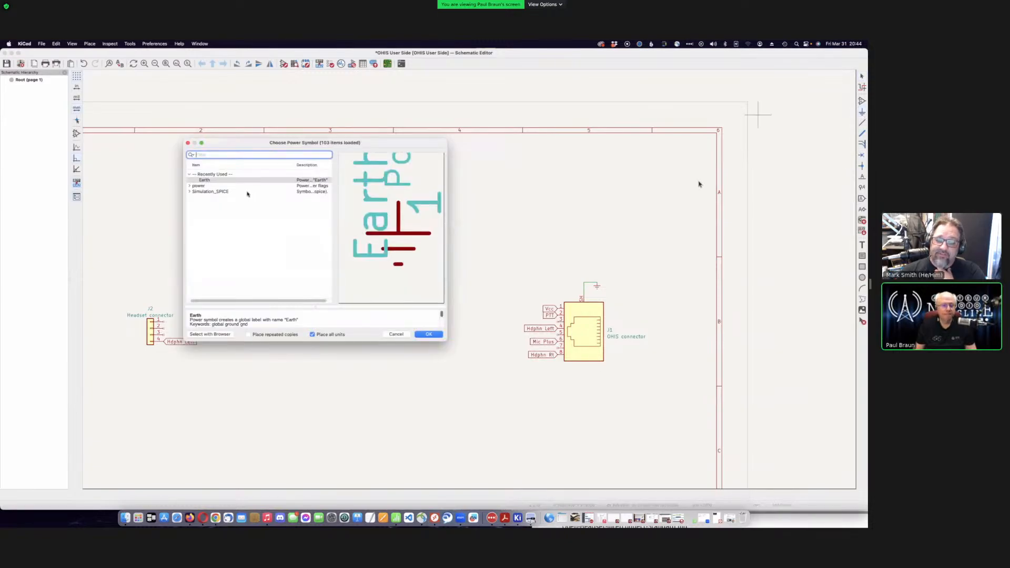
pyautogui.click(189, 185)
pyautogui.scroll(-10, 268, 215)
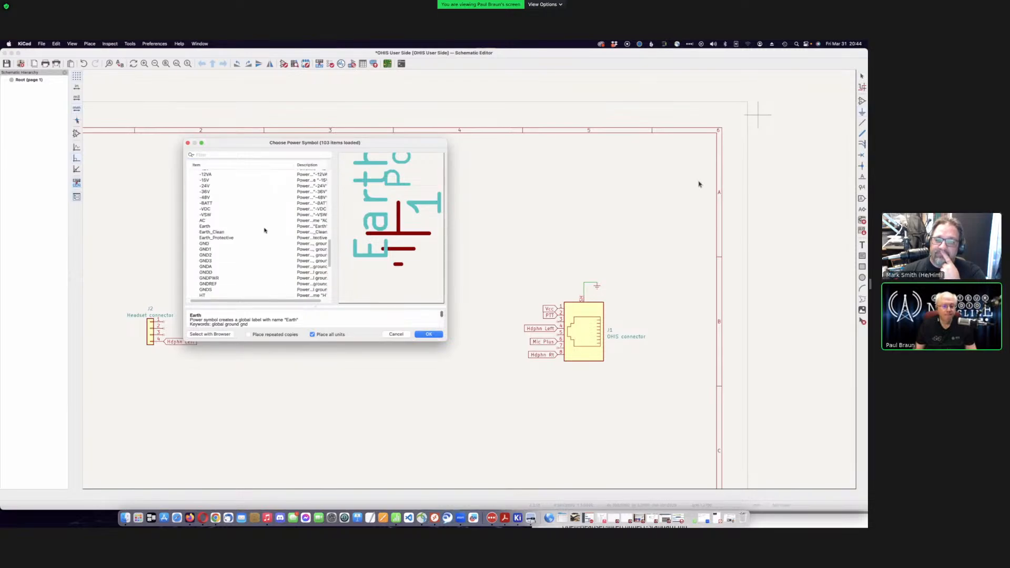
pyautogui.click(227, 244)
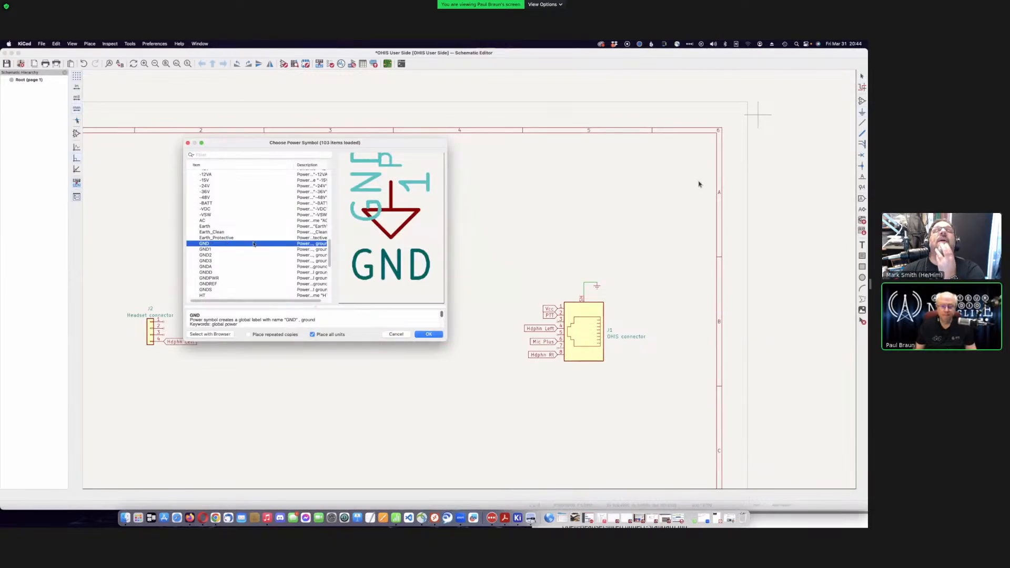
pyautogui.click(429, 334)
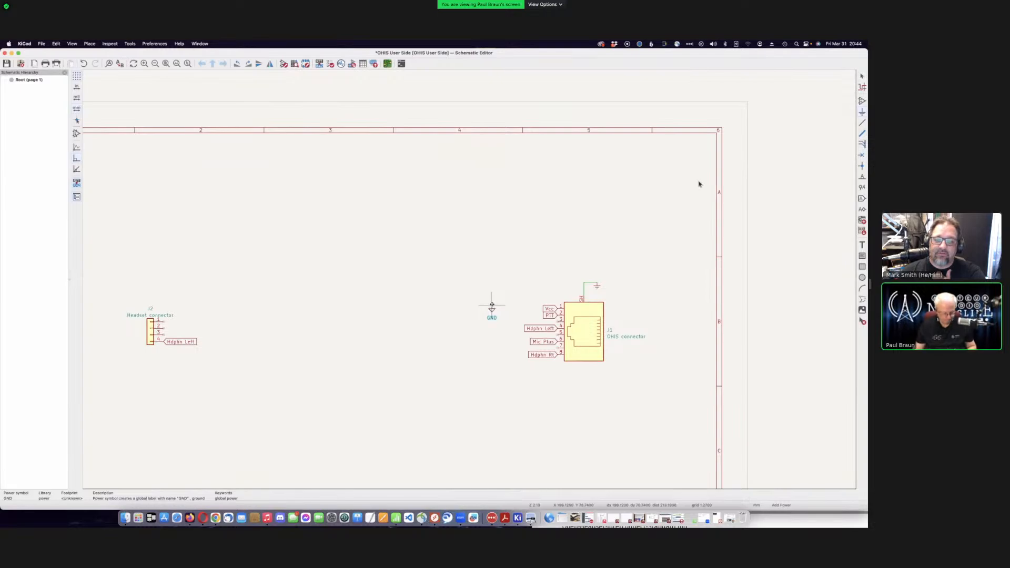
pyautogui.press('r')
pyautogui.press('r')
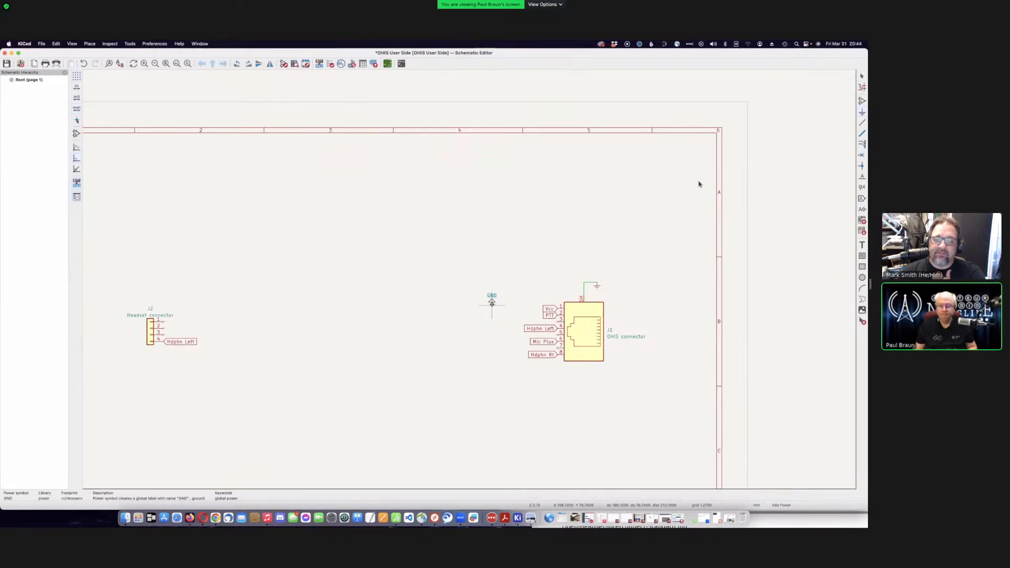
pyautogui.press('r')
pyautogui.click(556, 322)
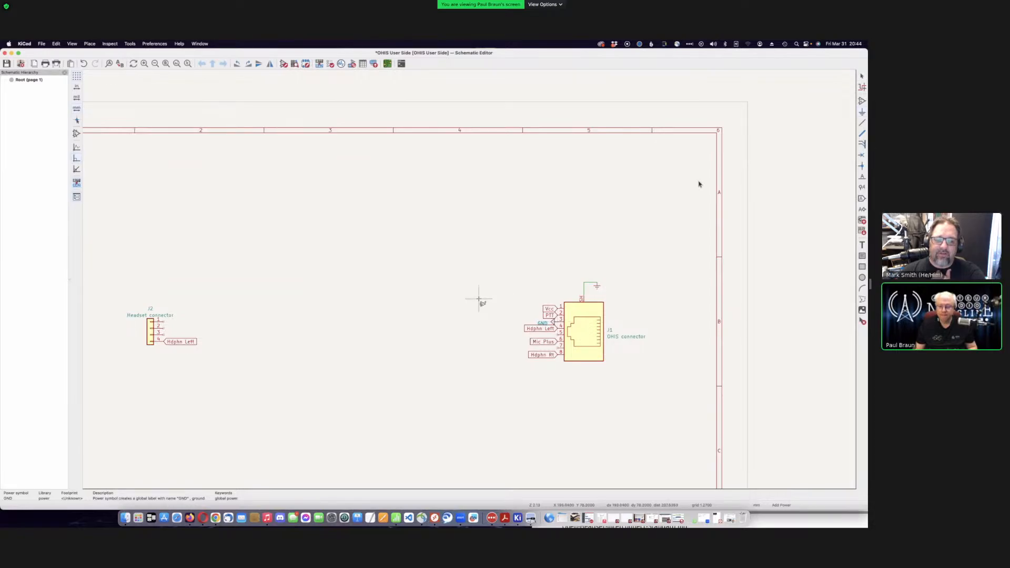
pyautogui.scroll(-1, 560, 329)
pyautogui.scroll(5, 474, 284)
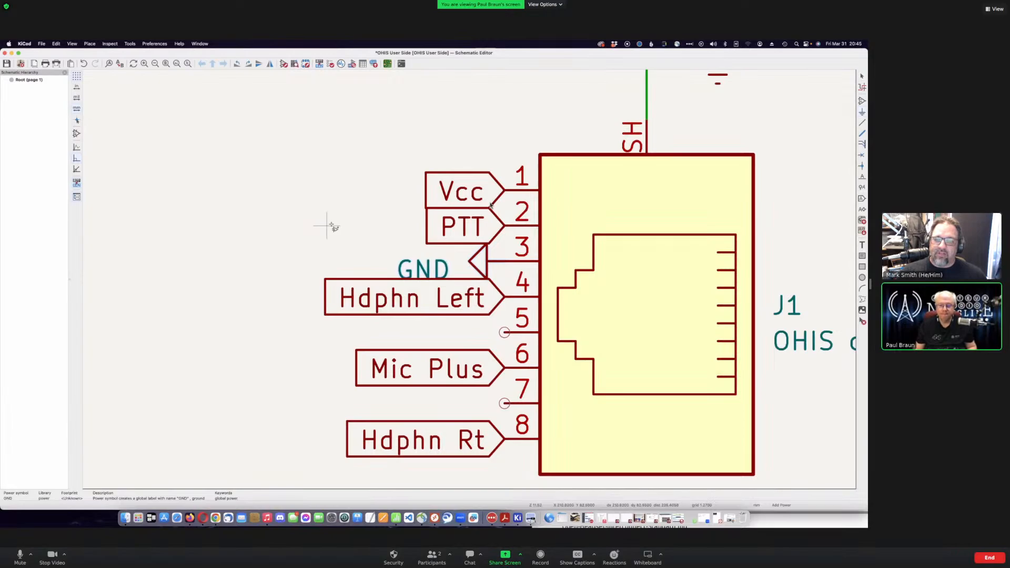
# - Move the GND text next to its symbol on J1 pin 3
pyautogui.press('Escape')
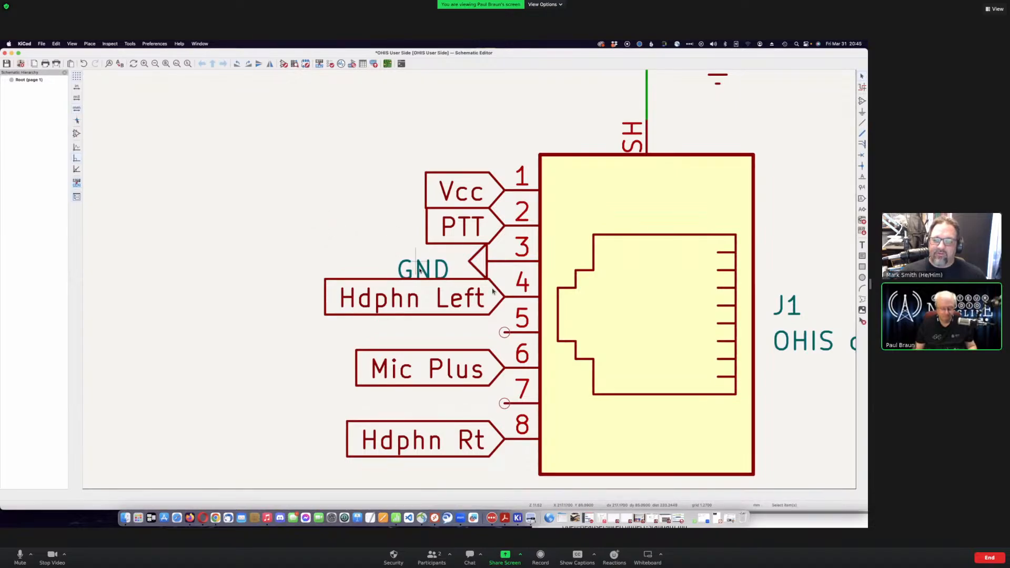
pyautogui.press('m')
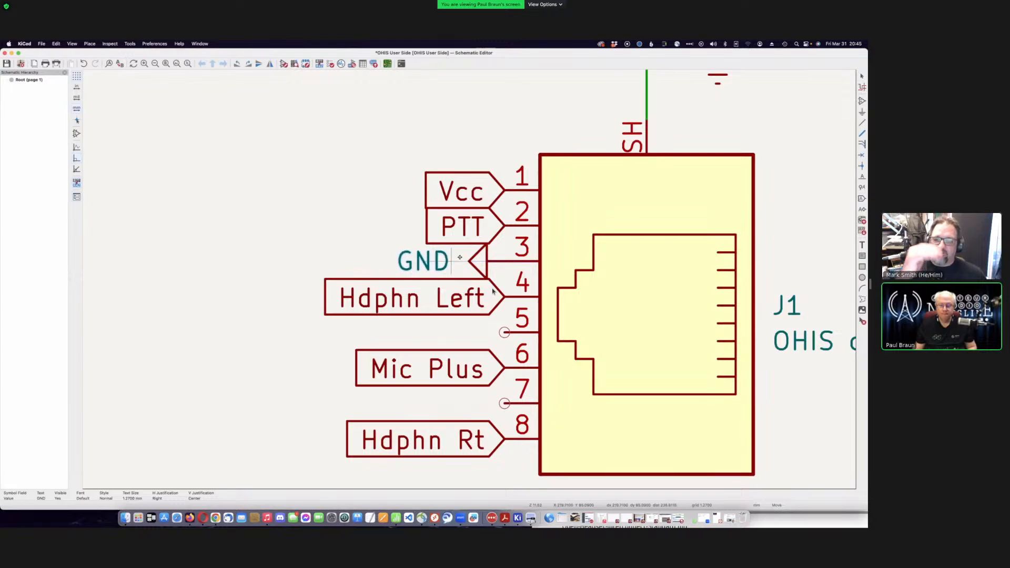
pyautogui.click(493, 290)
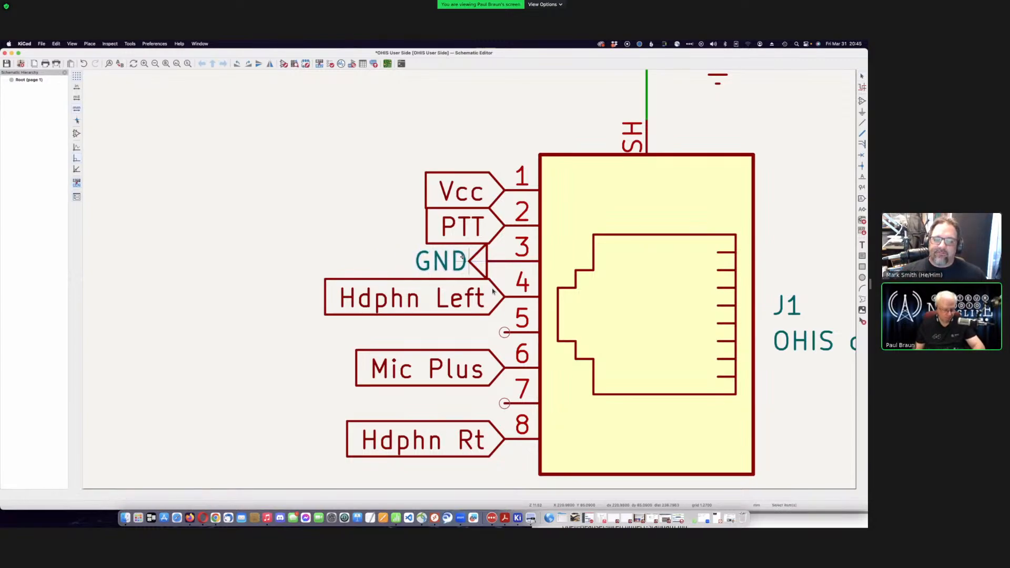
# - Save the schematic and duplicate the pin 3 GND symbol
pyautogui.click(479, 262)
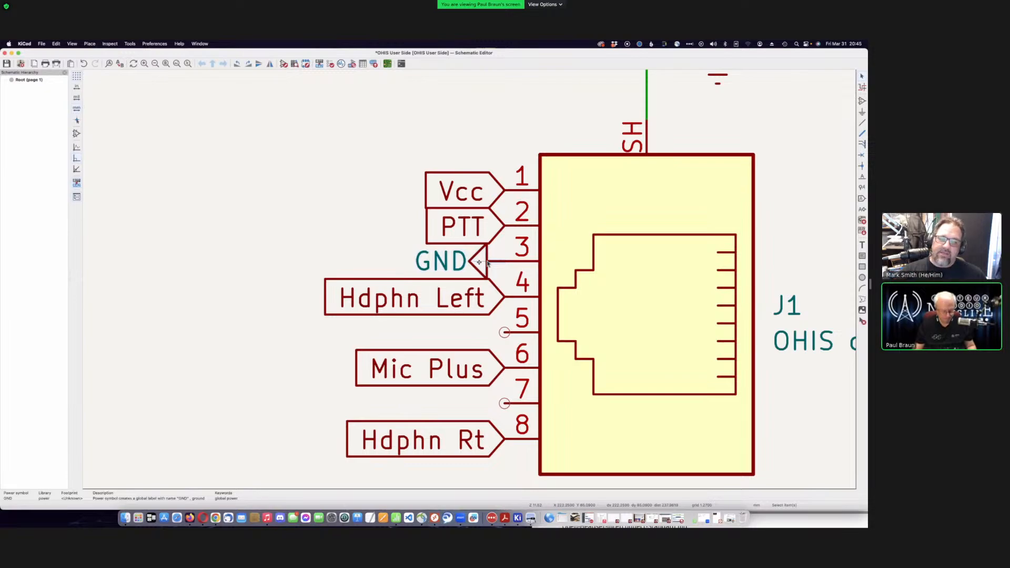
pyautogui.press('super+s')
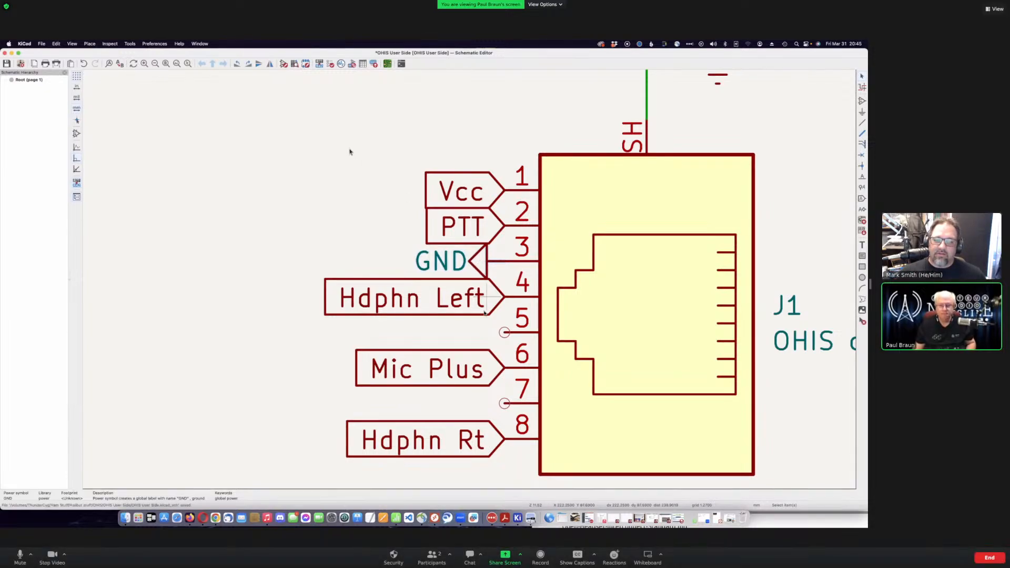
pyautogui.press('super+d')
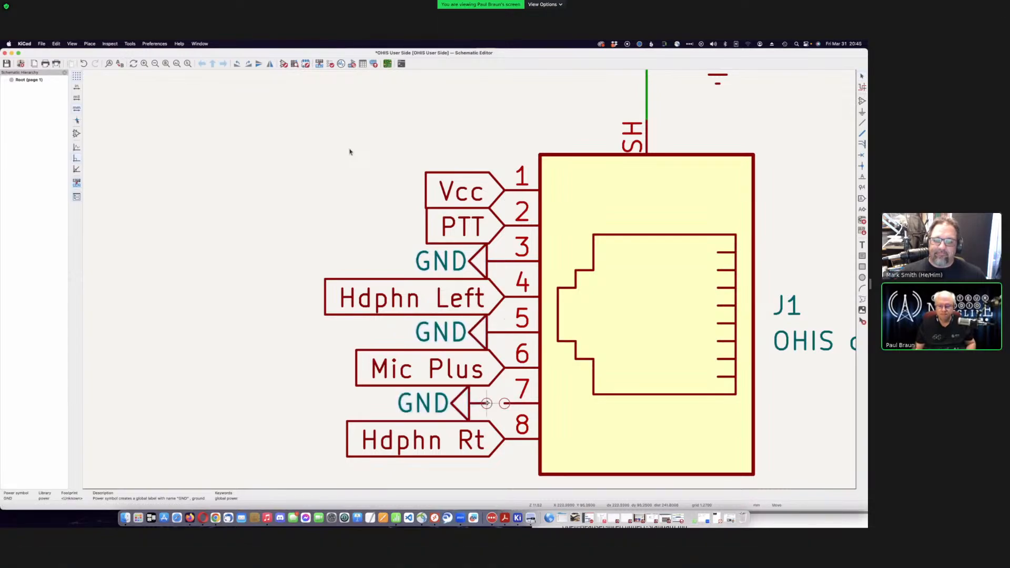
# - Place the duplicated GND symbol on J1 pin 7
pyautogui.click(486, 403)
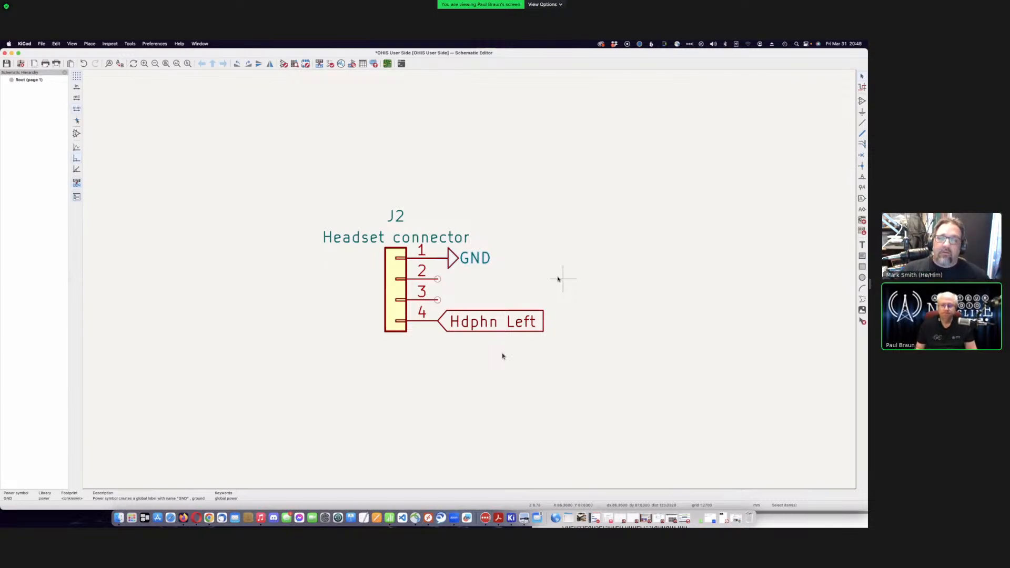
# - Place a 'PTT' global label on J2 pin 2
pyautogui.scroll(-1, 552, 259)
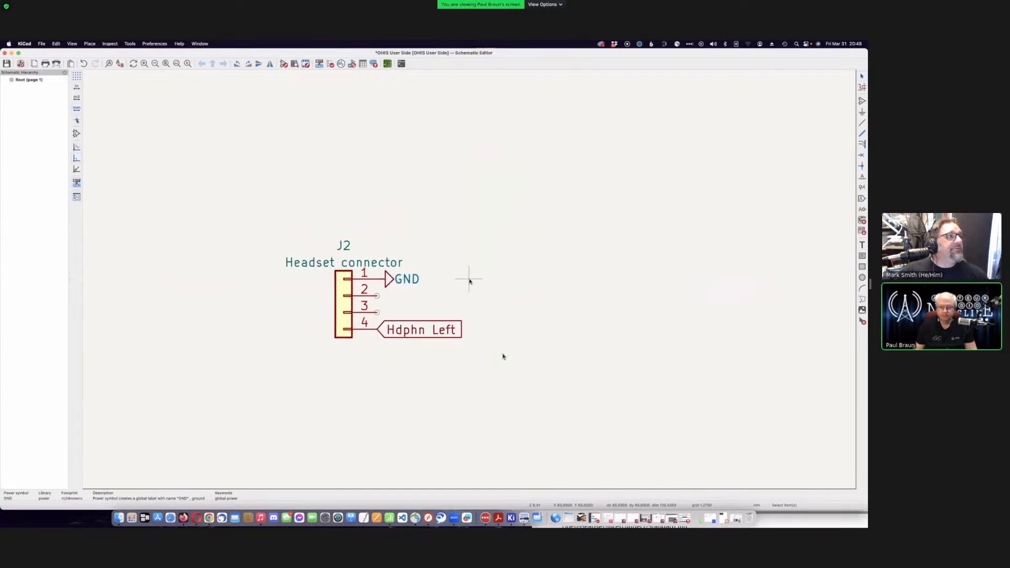
pyautogui.scroll(-2, 503, 355)
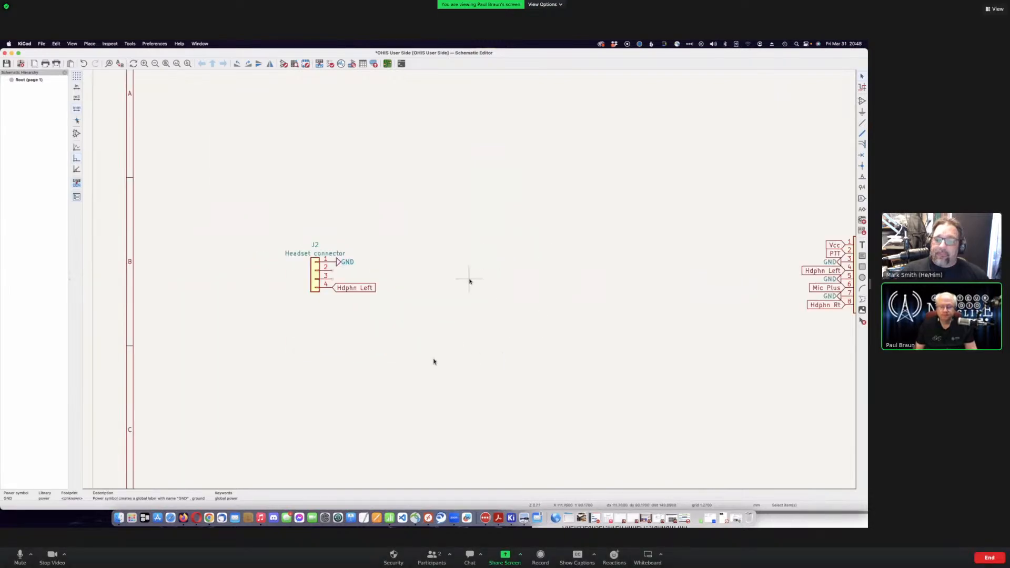
pyautogui.scroll(-1, 355, 288)
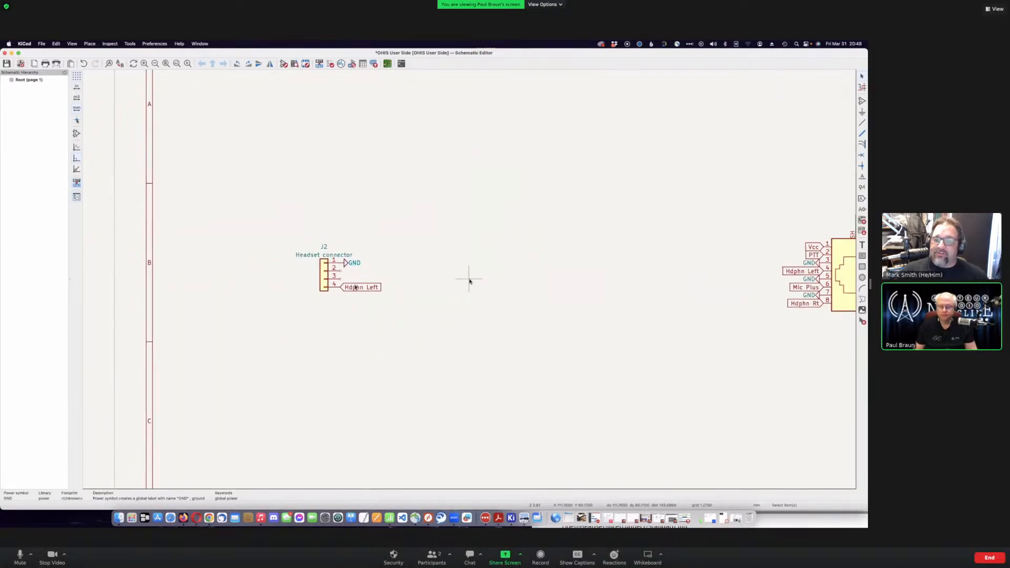
pyautogui.scroll(3, 470, 280)
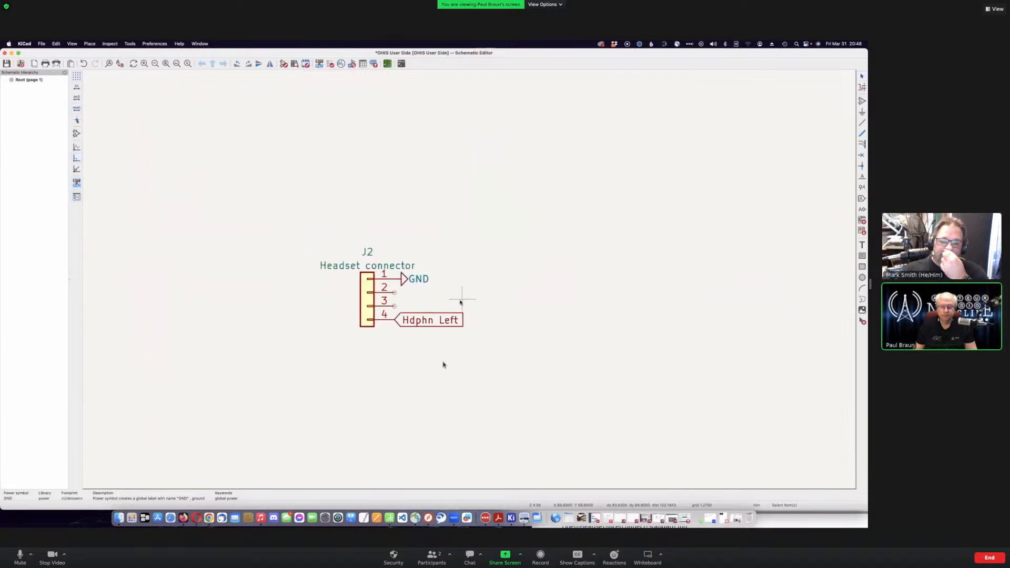
pyautogui.scroll(1, 461, 301)
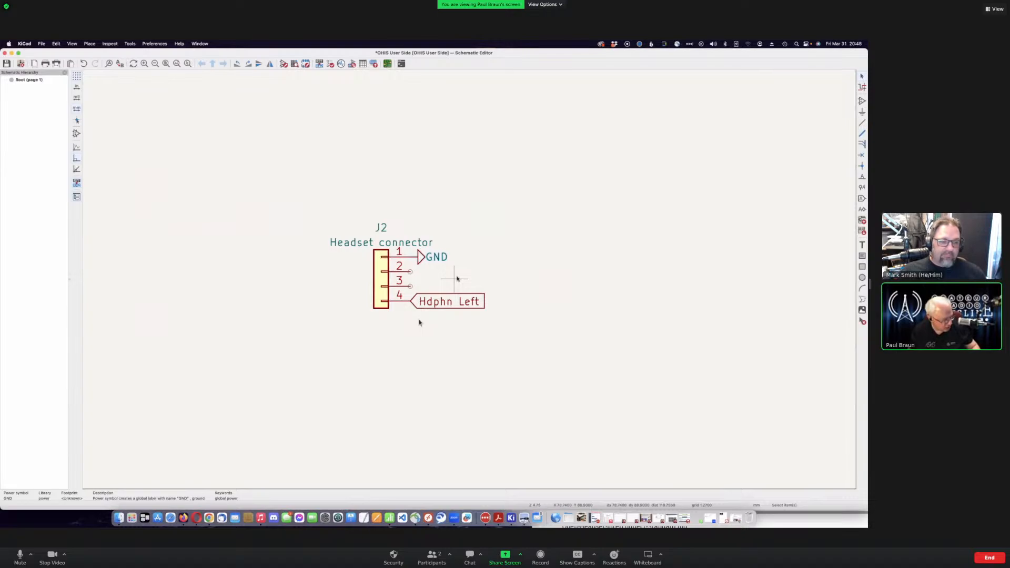
pyautogui.click(392, 165)
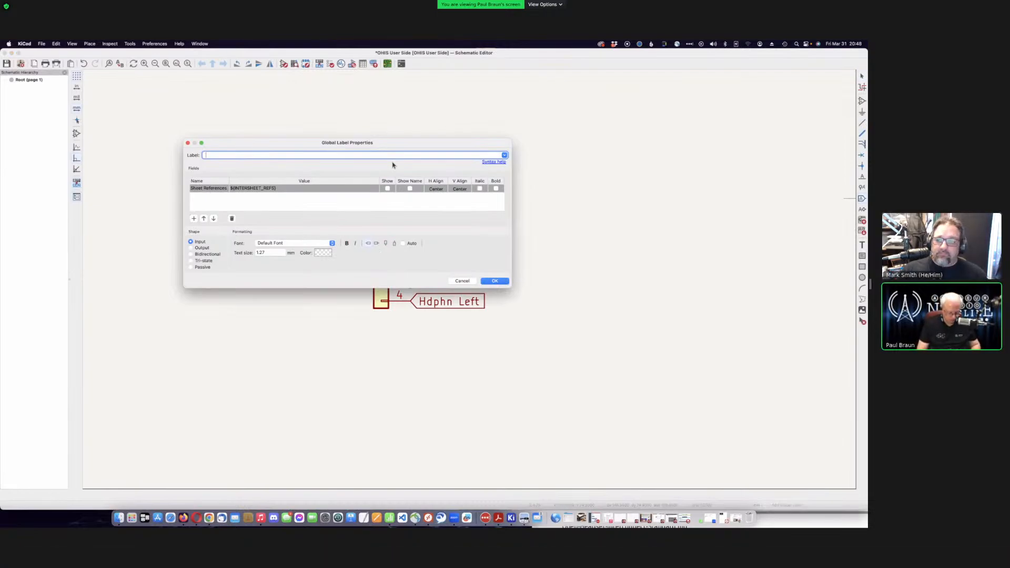
pyautogui.write('PTT')
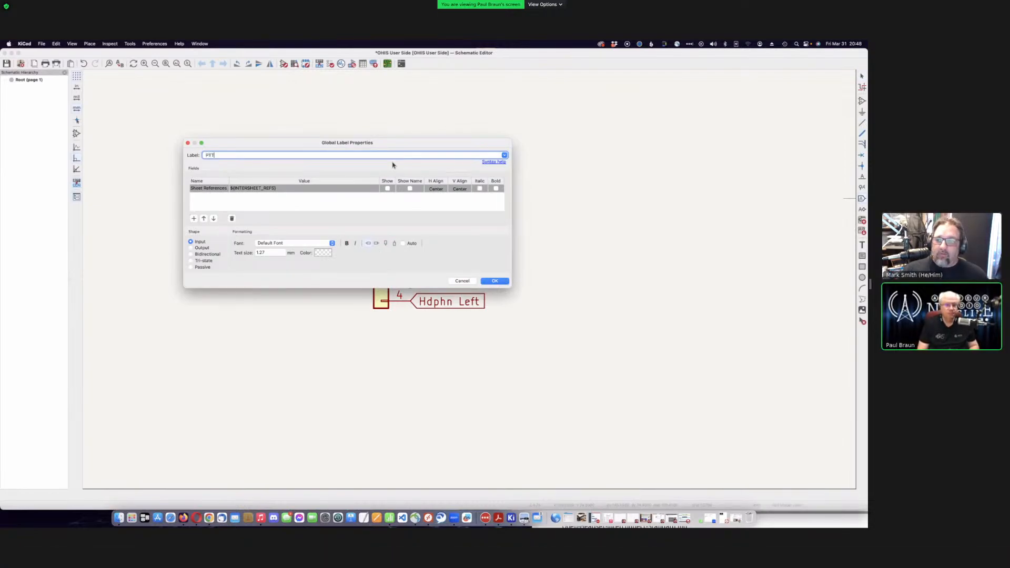
pyautogui.click(489, 281)
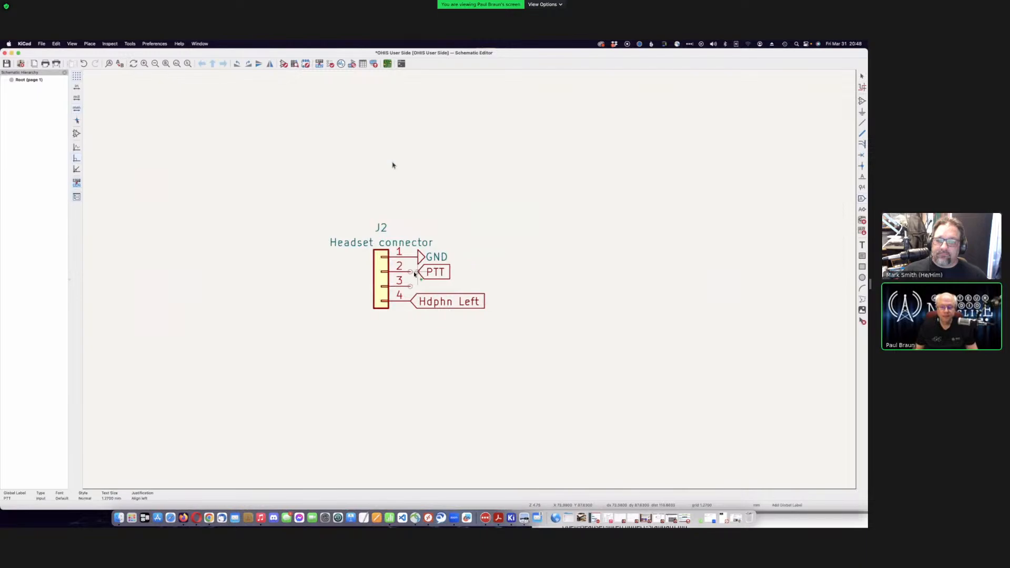
pyautogui.click(415, 273)
# - Create a 'Mic Gozouta' global label and place it on J2 pin 3
pyautogui.click(298, 193)
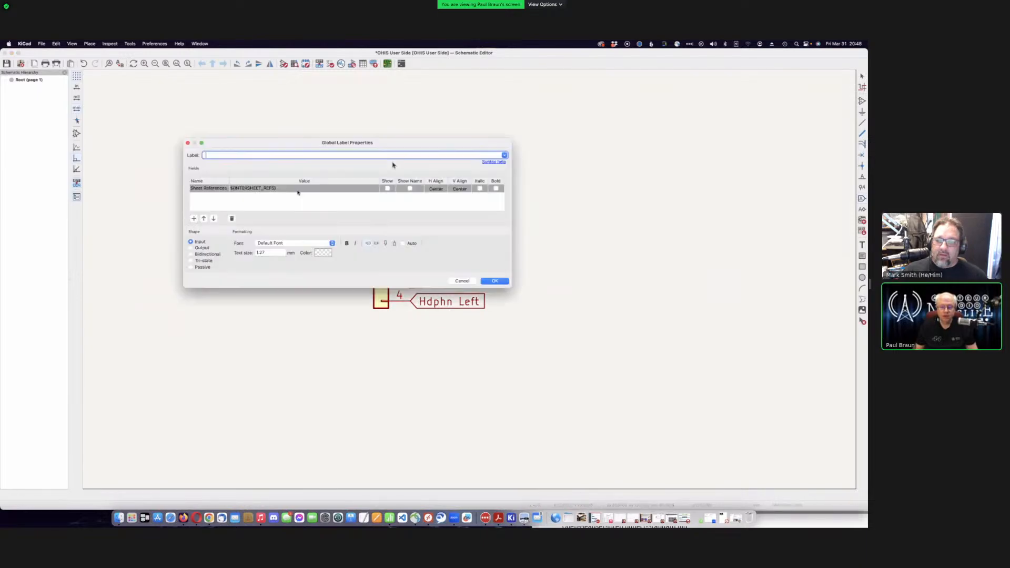
pyautogui.write('Mic')
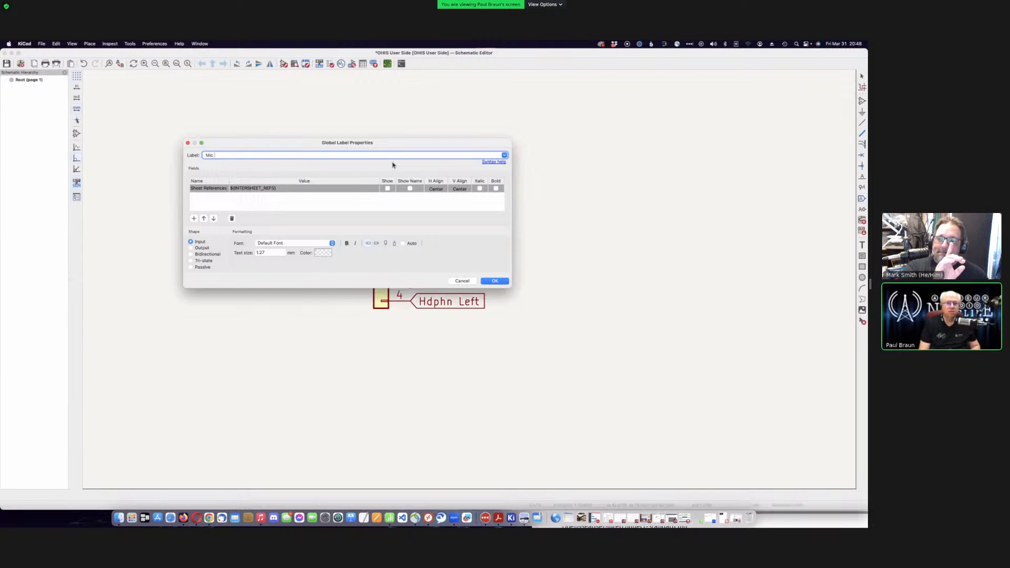
pyautogui.write(' Plus')
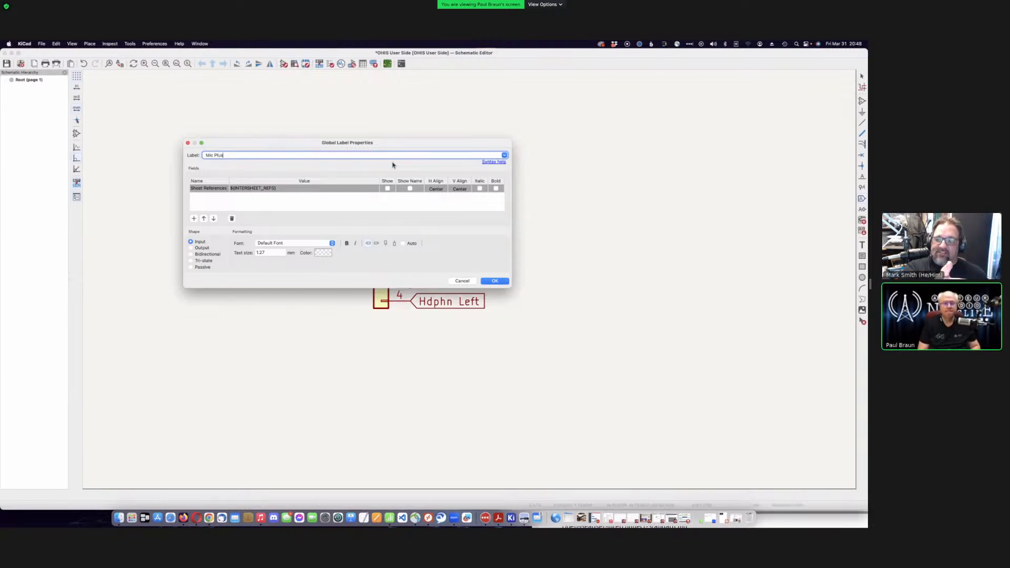
pyautogui.press('BackSpace')
pyautogui.press('BackSpace')
pyautogui.press('BackSpace')
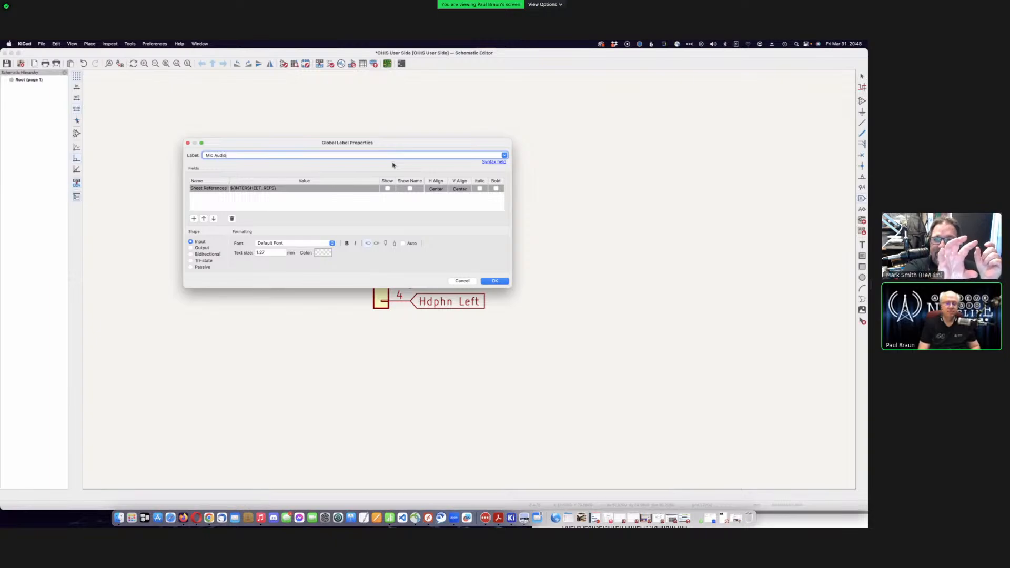
pyautogui.press('BackSpace')
pyautogui.press('BackSpace')
pyautogui.press('BackSpace')
pyautogui.press('BackSpace')
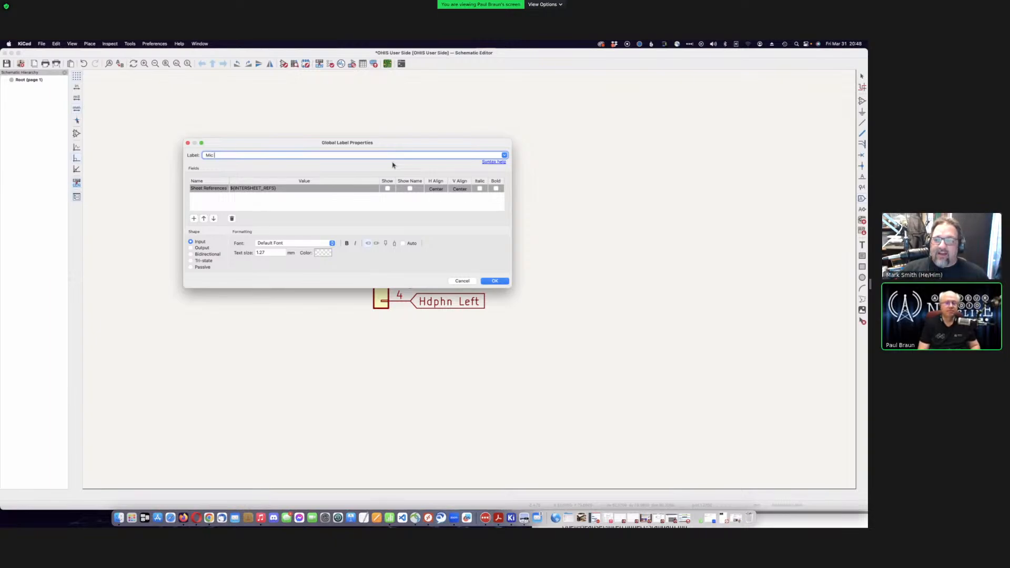
pyautogui.write('Gozouta')
pyautogui.press('Return')
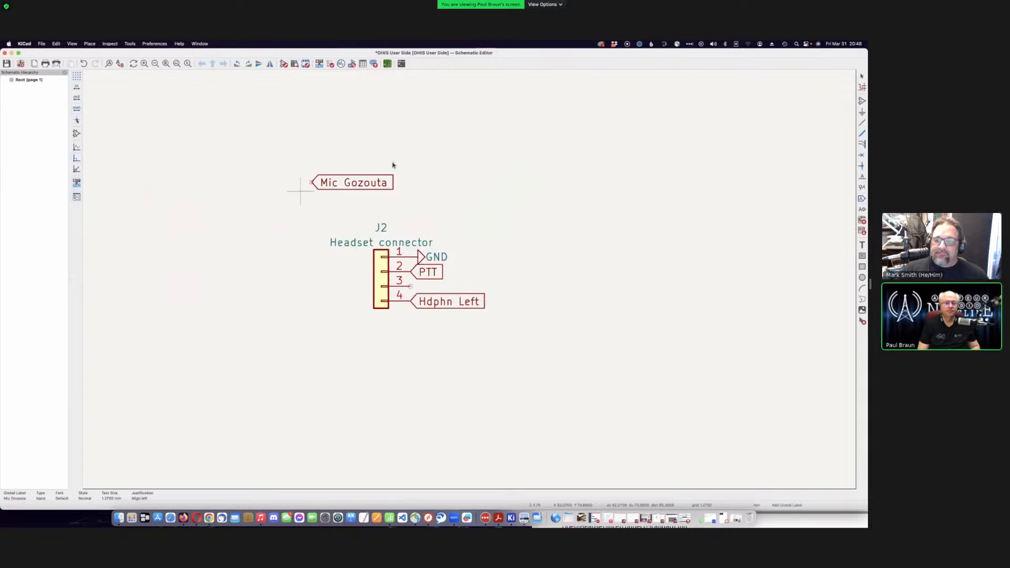
pyautogui.click(410, 286)
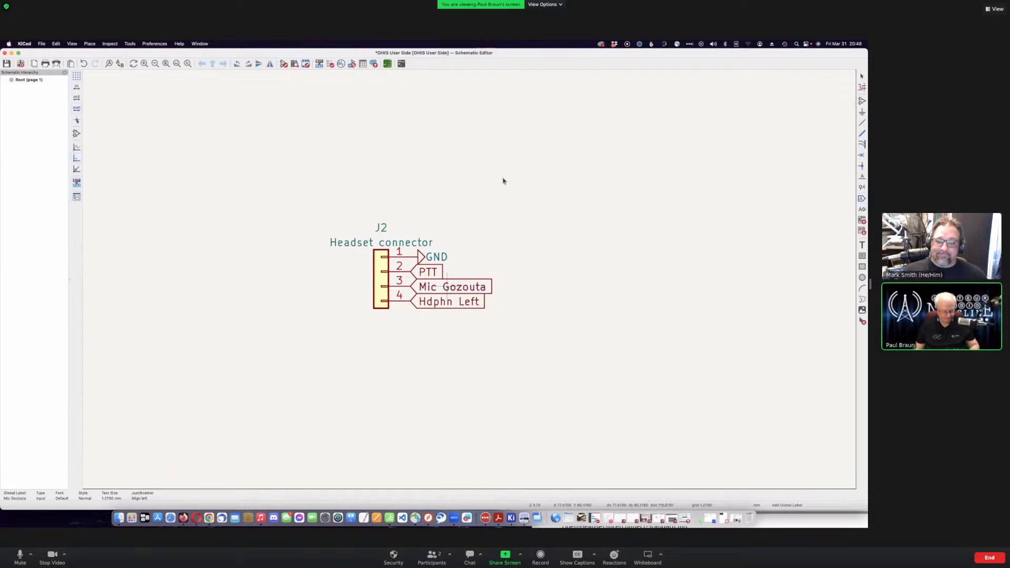
# - Correct the J2 pin 3 label text to 'Mic Gozinta'
pyautogui.press('e')
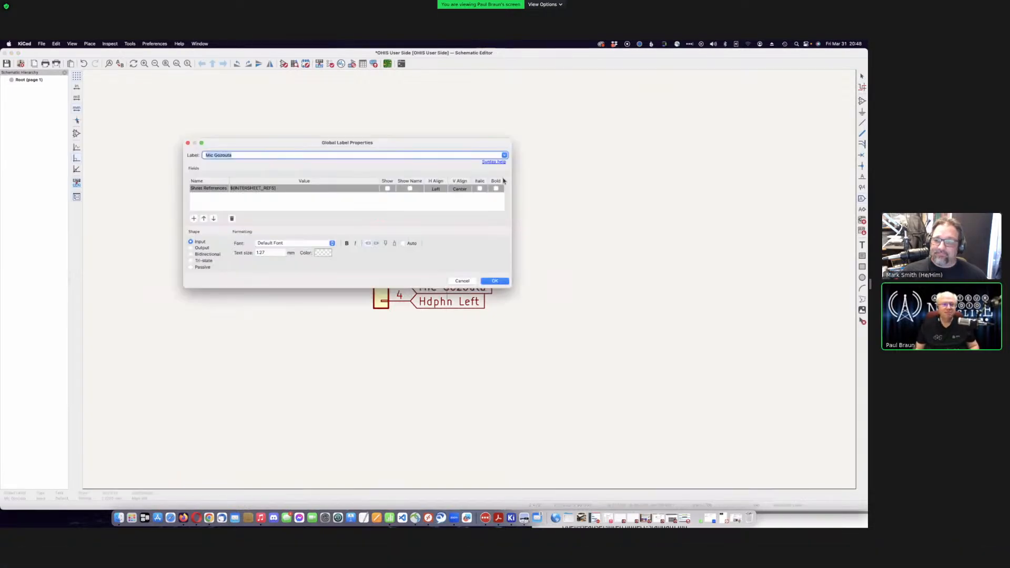
pyautogui.press('Right')
pyautogui.press('BackSpace')
pyautogui.press('BackSpace')
pyautogui.press('BackSpace')
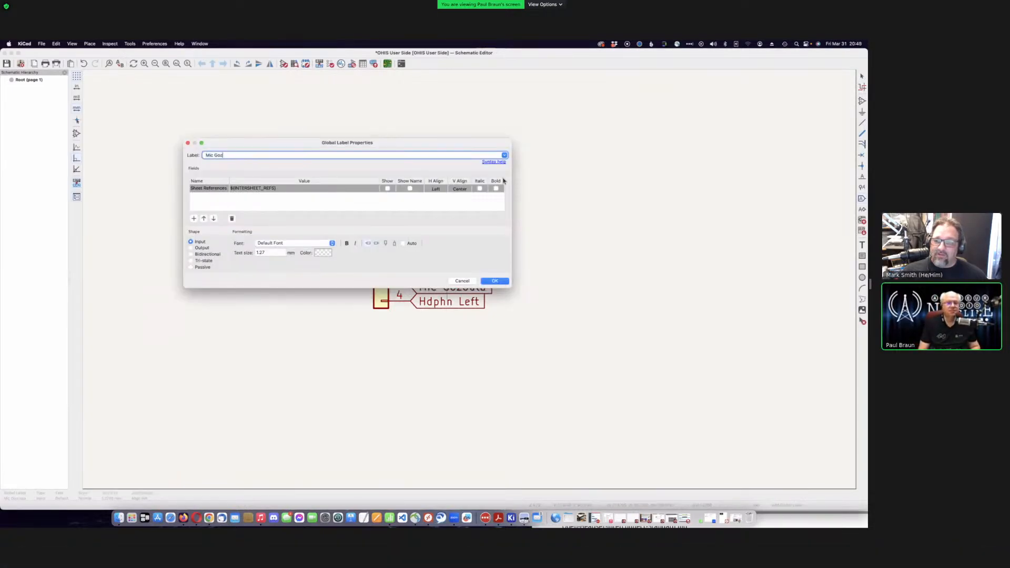
pyautogui.write('inta')
pyautogui.press('Return')
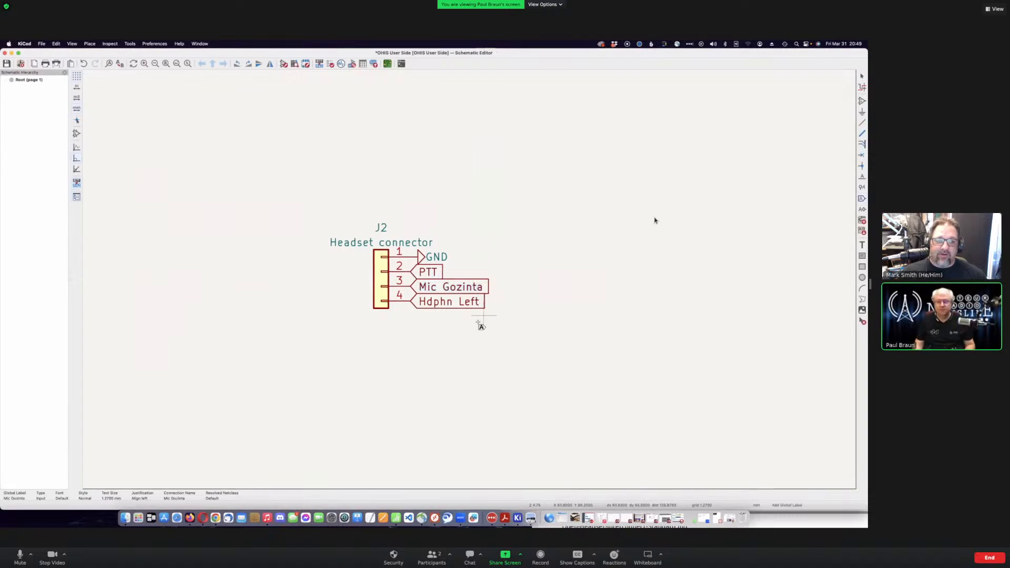
# - Open the Mic Plus label on J1 pin 6 and close it unchanged
pyautogui.press('F4')
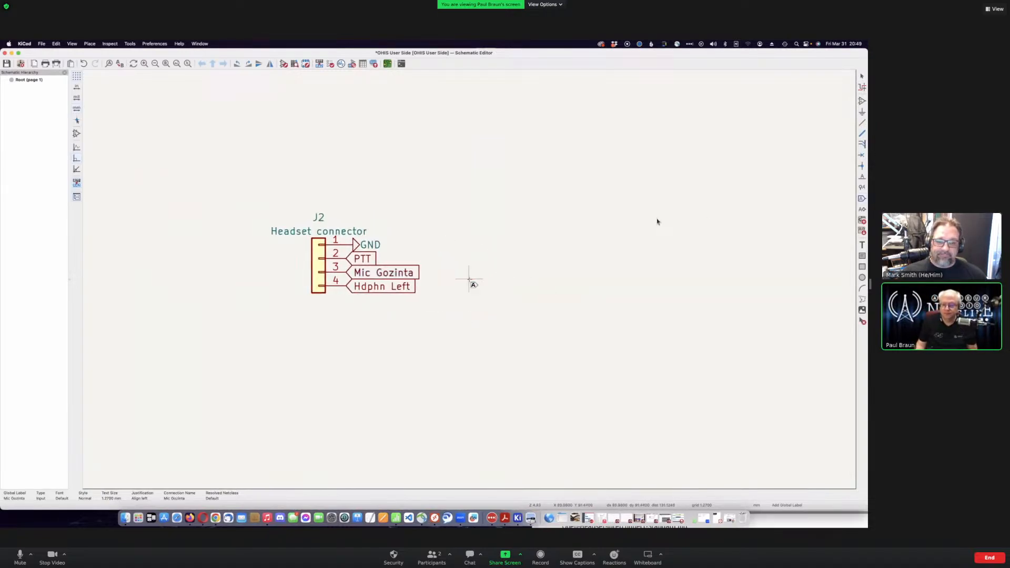
pyautogui.scroll(-2, 469, 280)
pyautogui.scroll(-1, 729, 286)
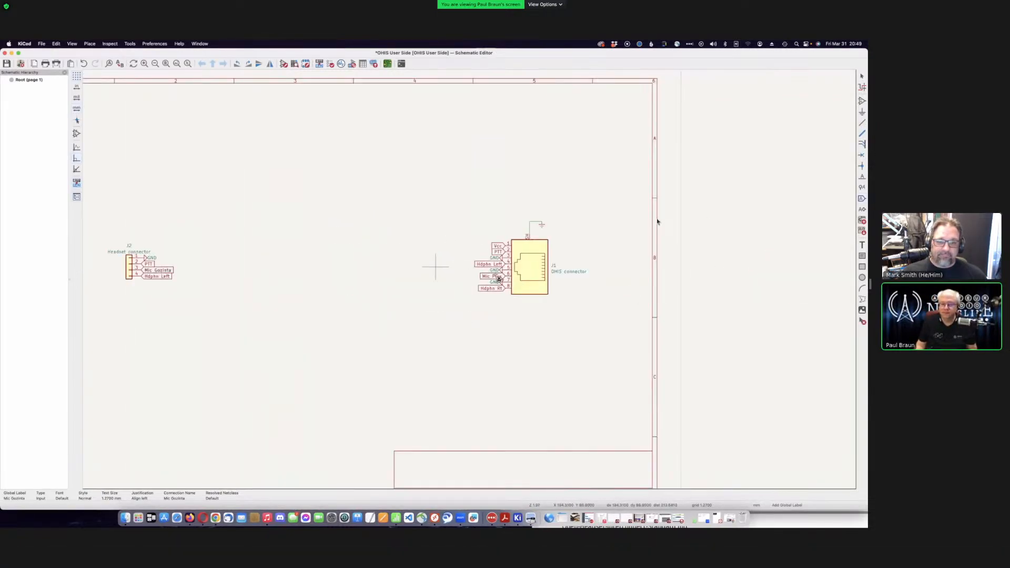
pyautogui.scroll(3, 499, 279)
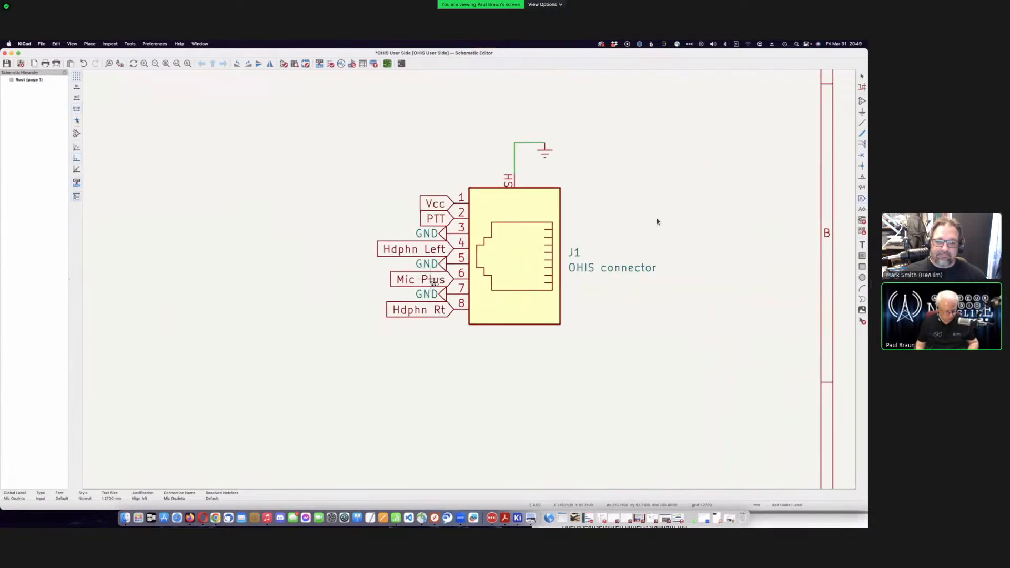
pyautogui.doubleClick(433, 281)
pyautogui.click(237, 154)
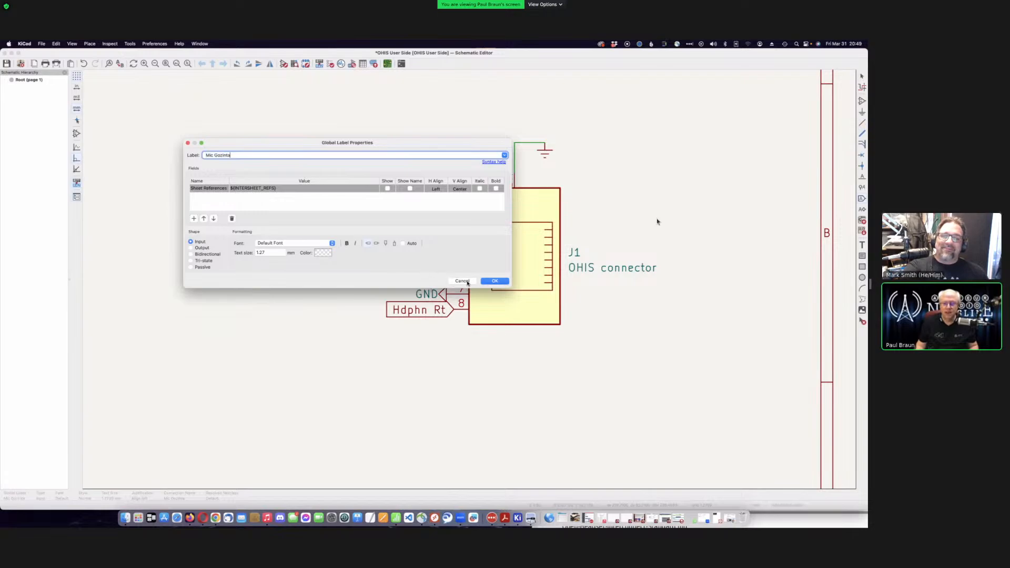
pyautogui.click(462, 281)
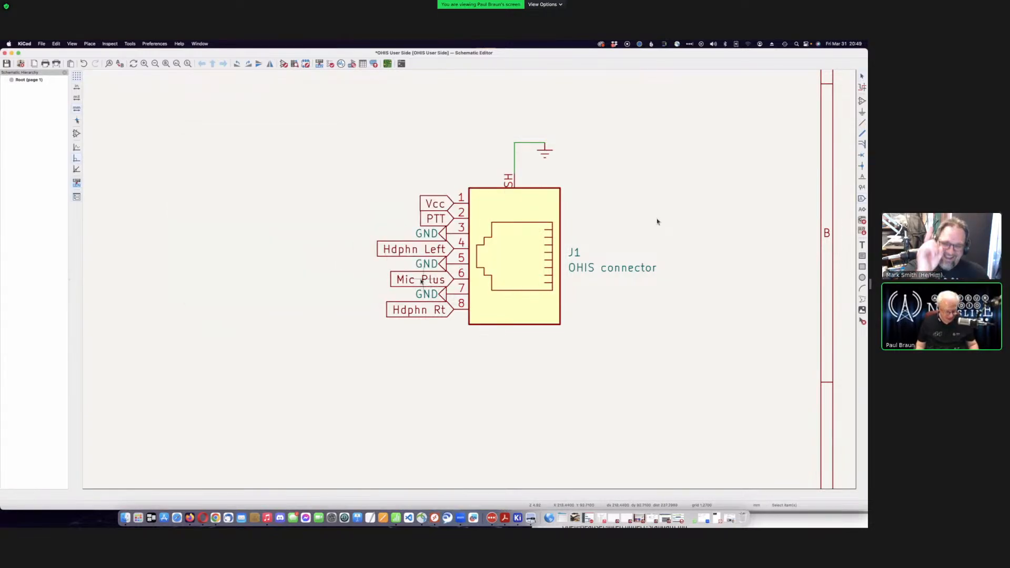
# - Rename the J1 pin 6 Mic Plus label to 'Mic Gozouta'
pyautogui.doubleClick(421, 282)
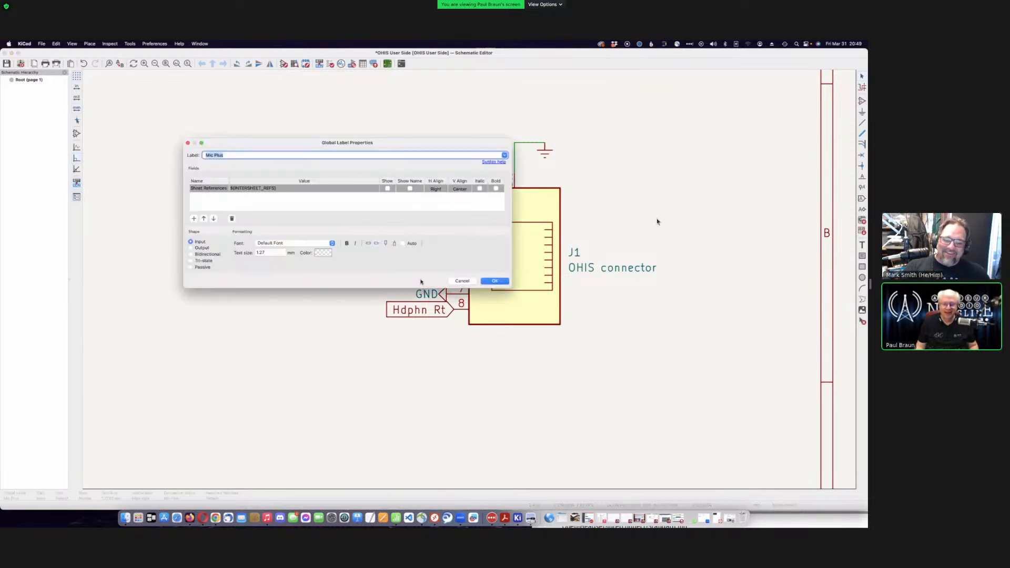
pyautogui.click(246, 155)
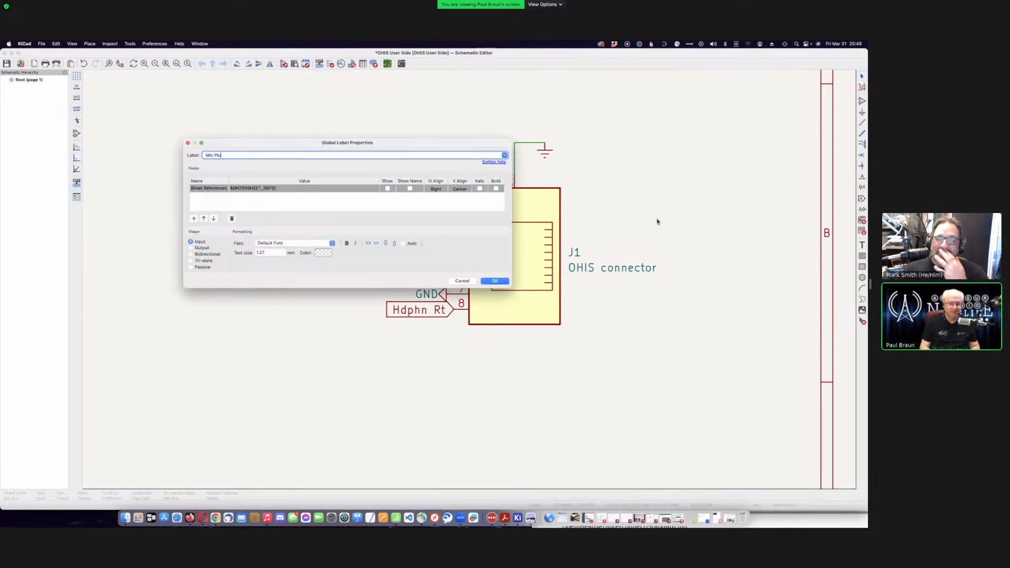
pyautogui.press('BackSpace')
pyautogui.press('BackSpace')
pyautogui.press('BackSpace')
pyautogui.write('Gou')
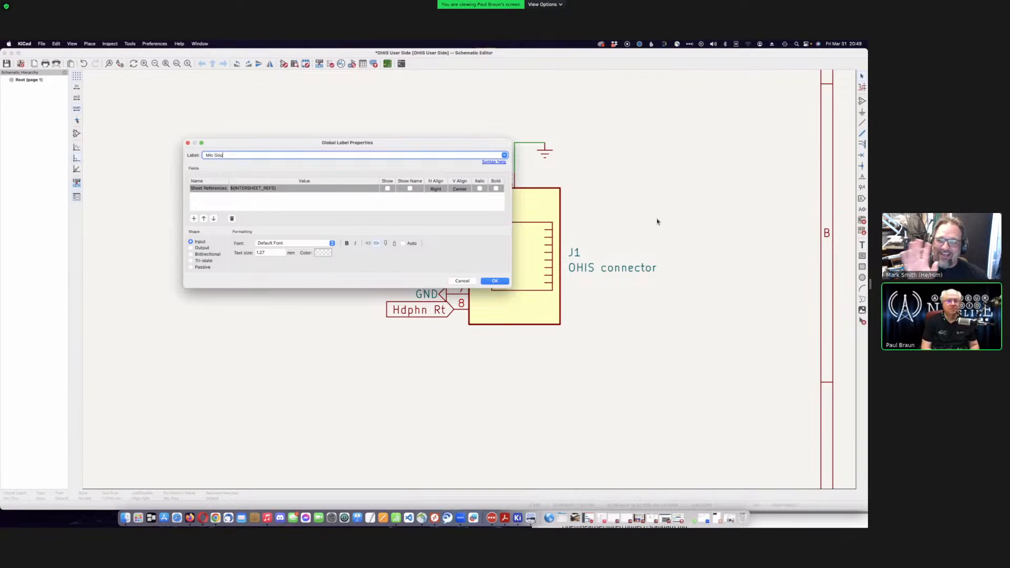
pyautogui.write('outa')
pyautogui.press('Return')
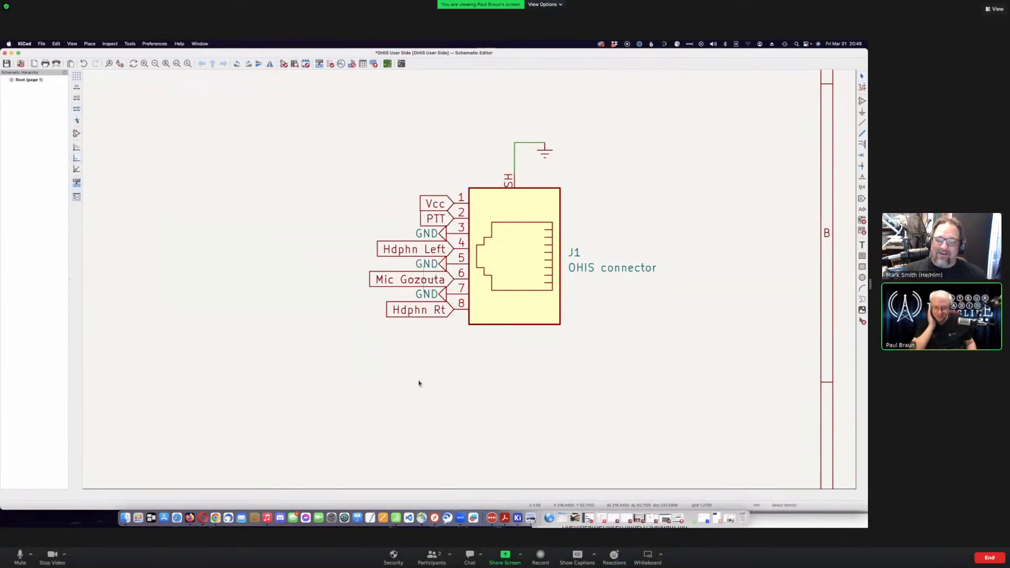
pyautogui.scroll(-5, 459, 279)
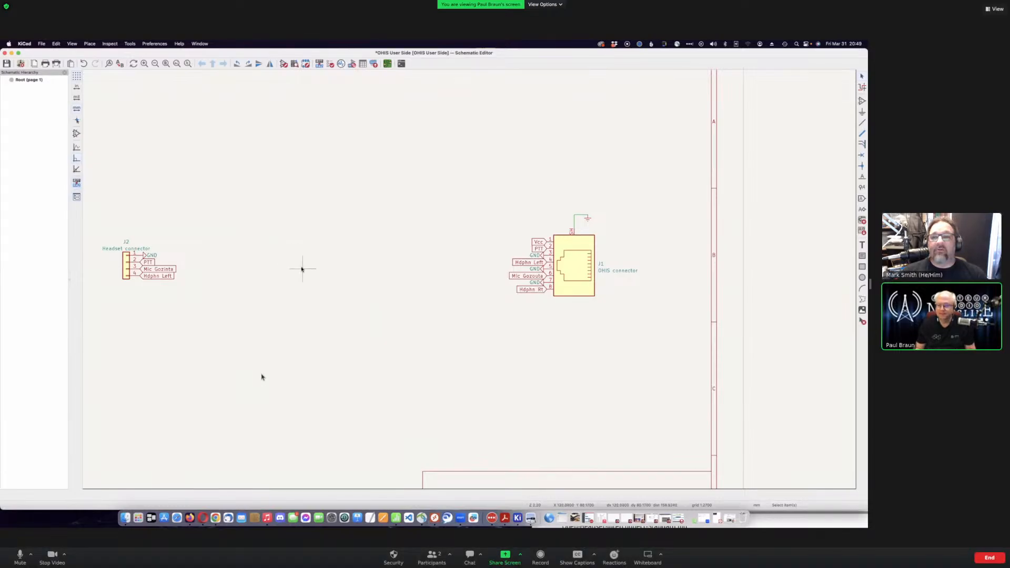
# - Show the OHIS PDF's section 7.1 Dynamic Microphone Preamp on page 14
pyautogui.click(505, 518)
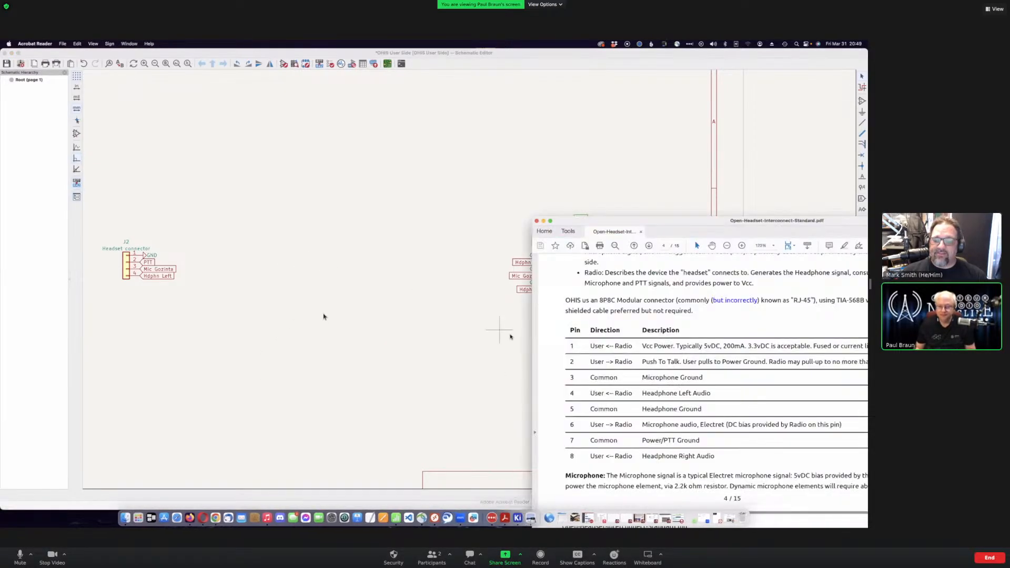
pyautogui.moveTo(605, 220); pyautogui.dragTo(309, 127)
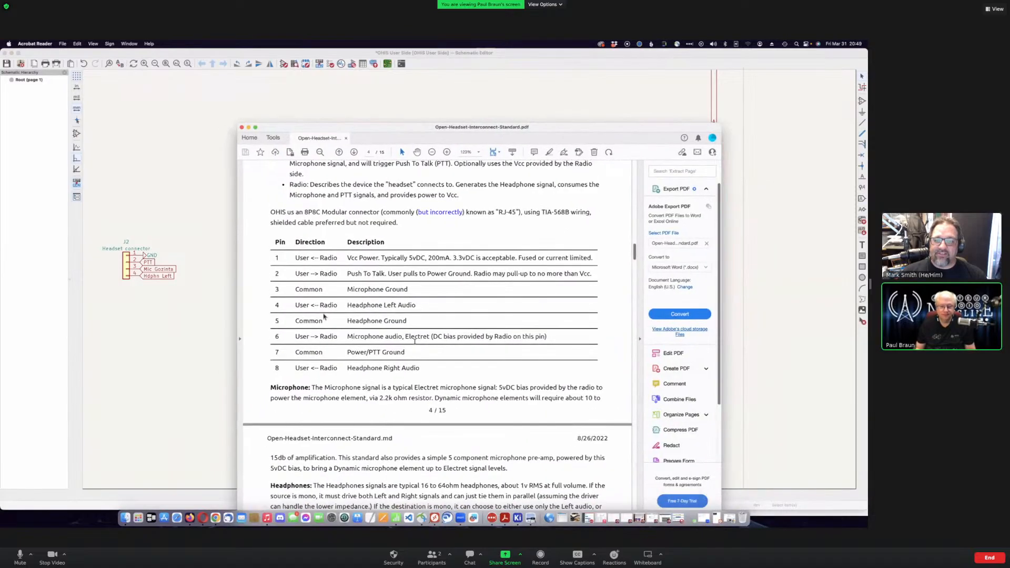
pyautogui.scroll(-10, 416, 344)
pyautogui.scroll(-10, 416, 344)
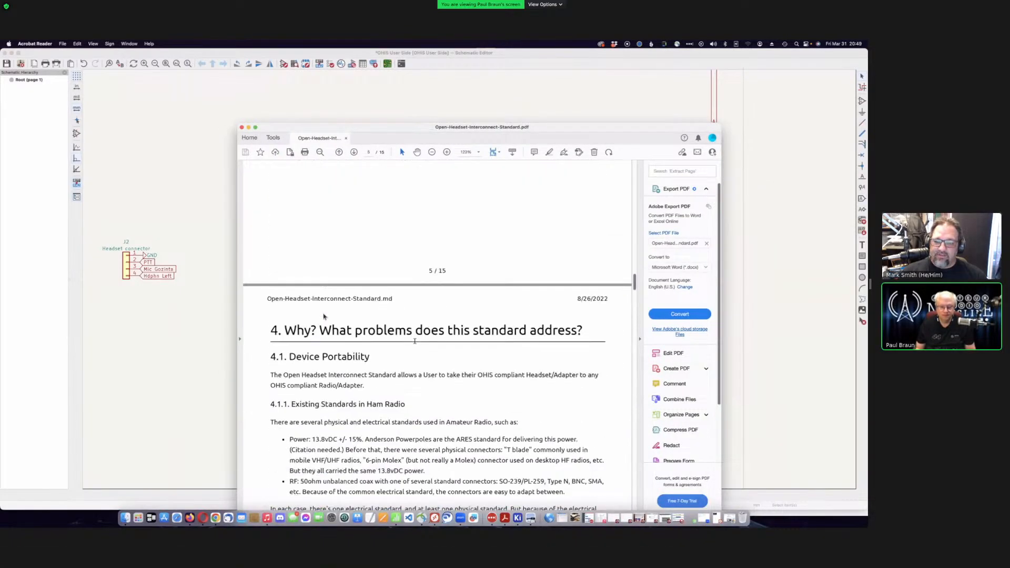
pyautogui.scroll(-10, 415, 341)
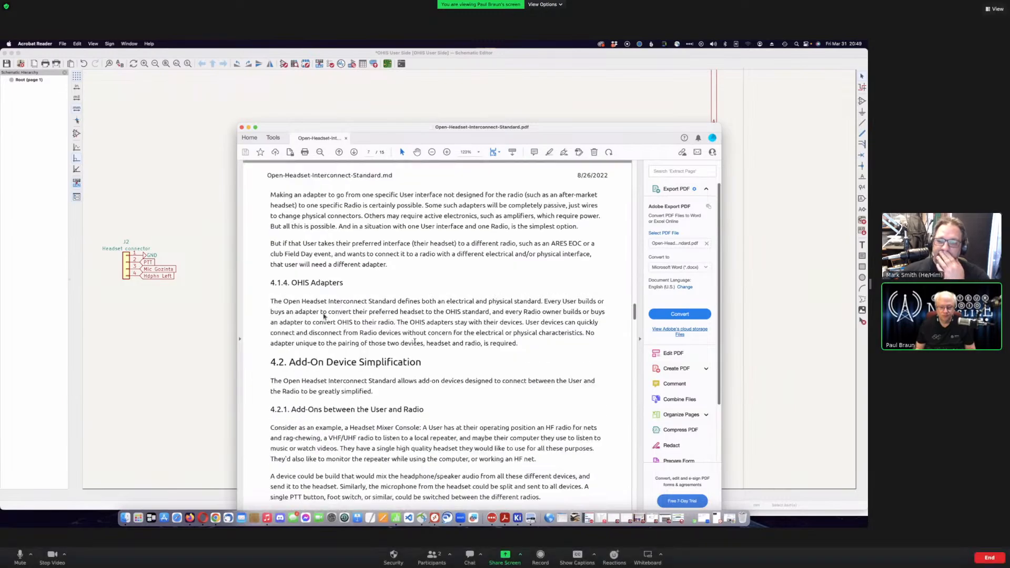
pyautogui.scroll(-10, 415, 341)
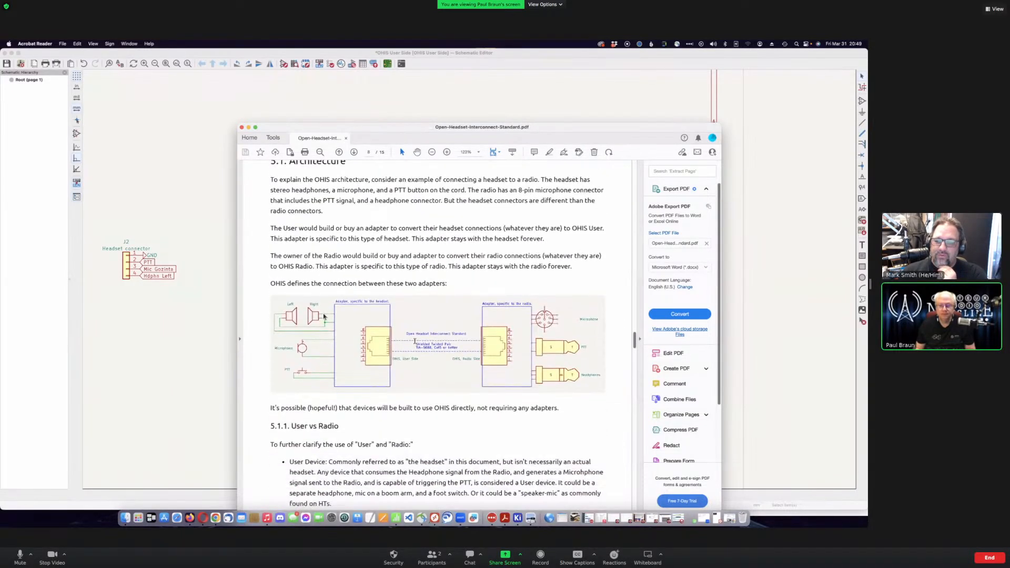
pyautogui.scroll(-10, 415, 344)
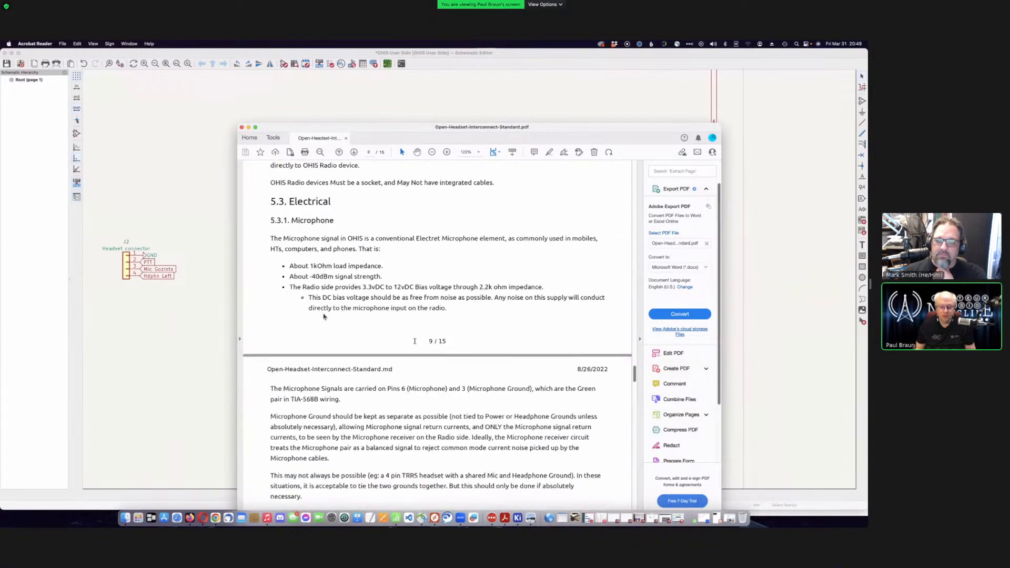
pyautogui.scroll(-10, 415, 344)
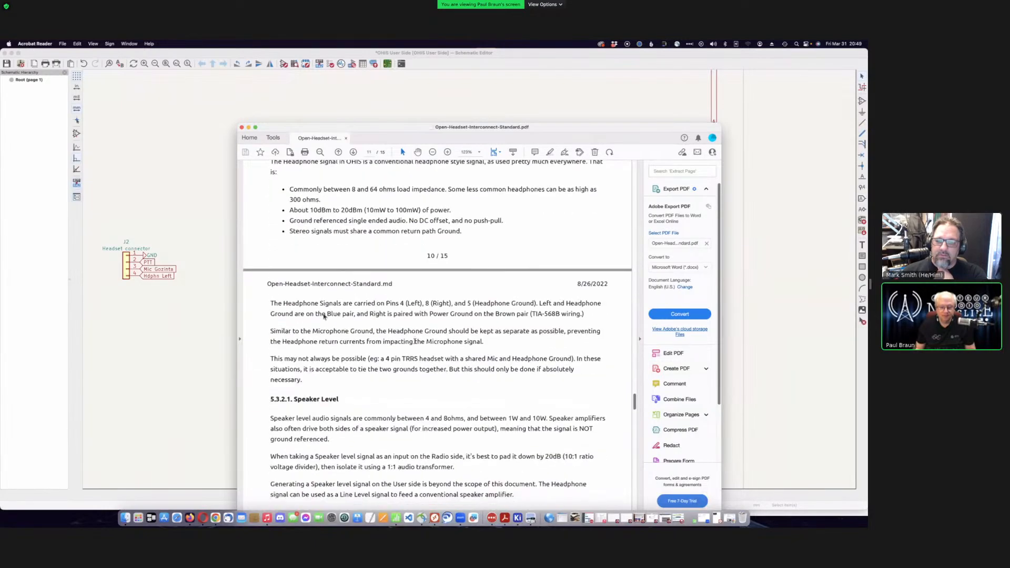
pyautogui.scroll(-10, 415, 343)
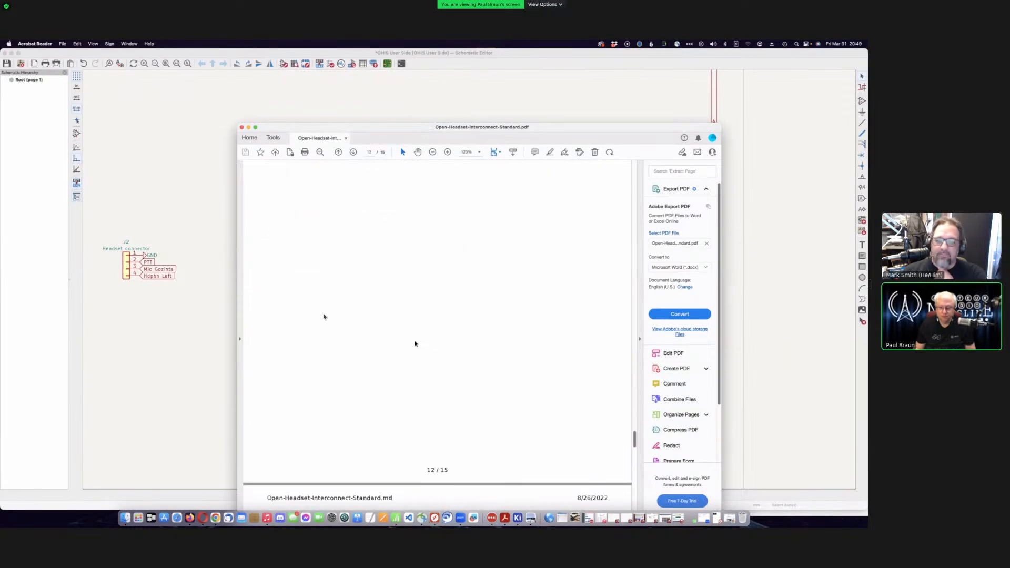
pyautogui.scroll(-10, 415, 343)
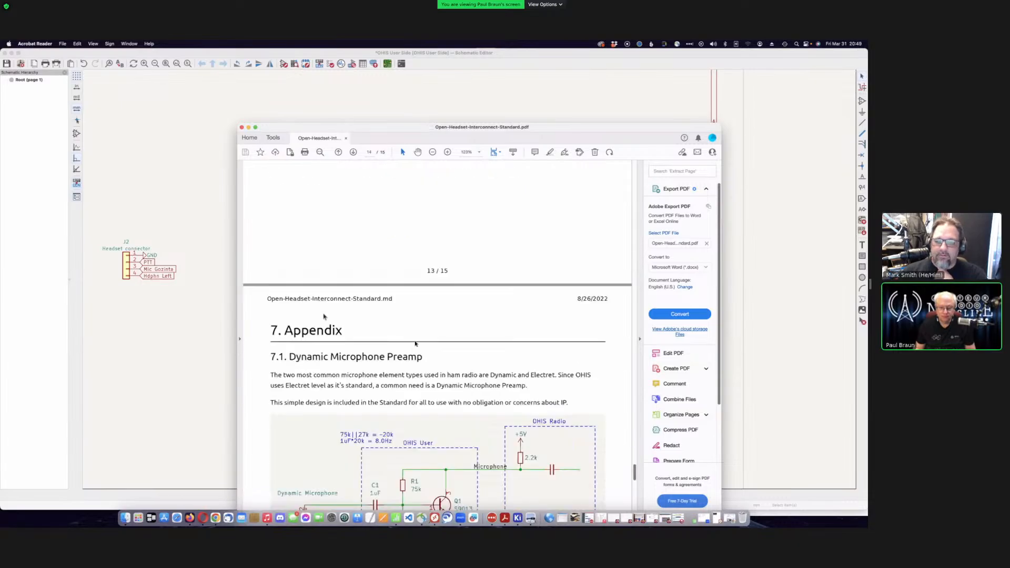
pyautogui.scroll(-3, 415, 340)
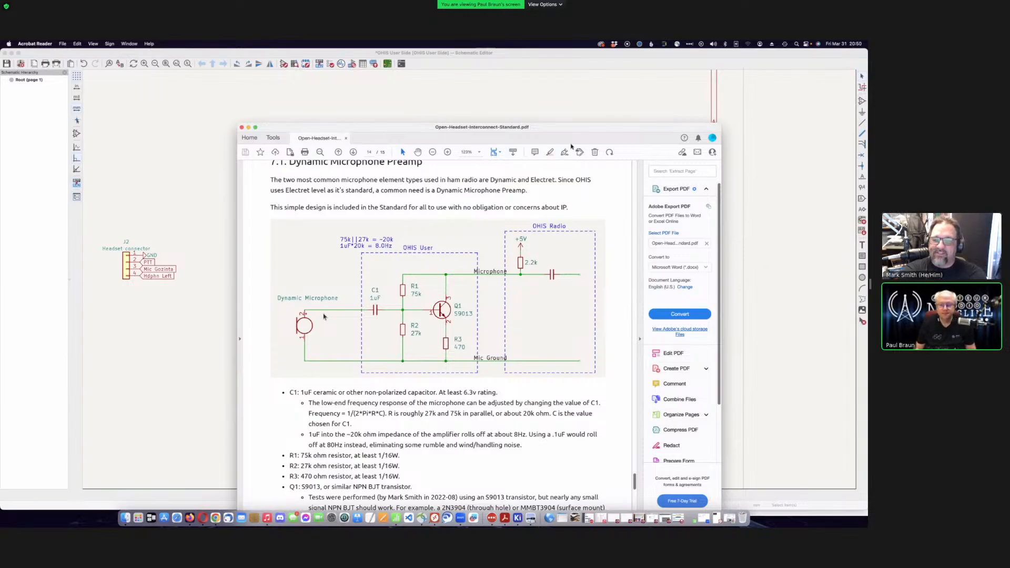
# - Drag the Acrobat window down and right so KiCad's J1 and J2 connectors are visible
pyautogui.moveTo(567, 125); pyautogui.dragTo(653, 101)
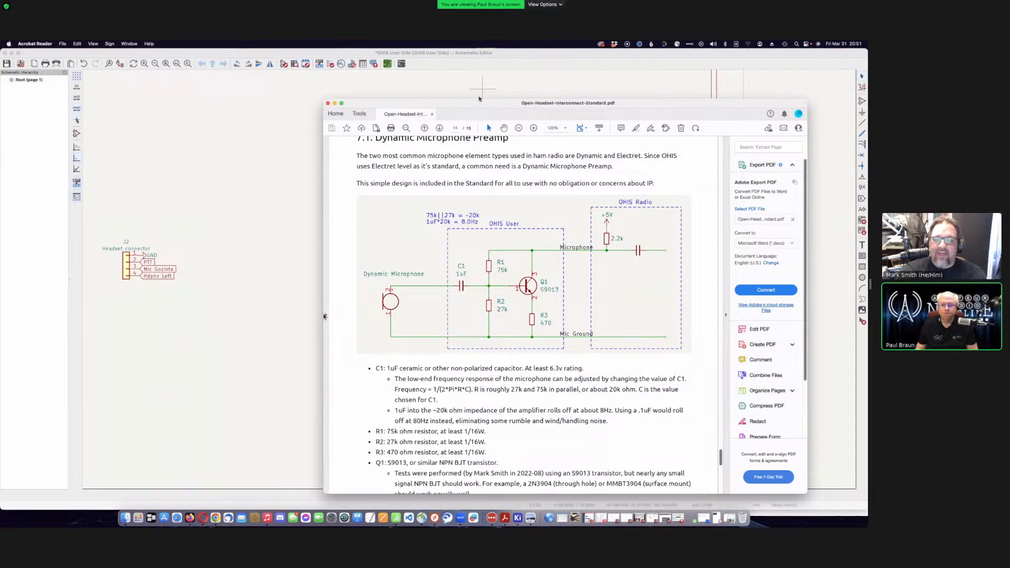
pyautogui.moveTo(478, 104); pyautogui.dragTo(480, 110)
pyautogui.moveTo(674, 229); pyautogui.dragTo(525, 430)
# - Search '3904', place the 2N3904 transistor Q1 between the J2 and J1 connectors, then reselect it
pyautogui.click(426, 168)
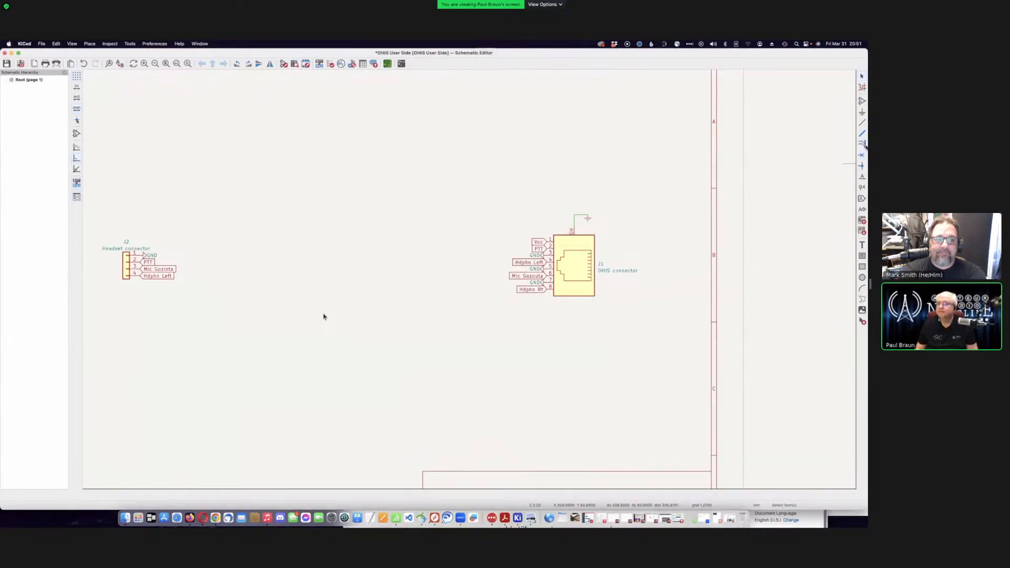
pyautogui.click(323, 316)
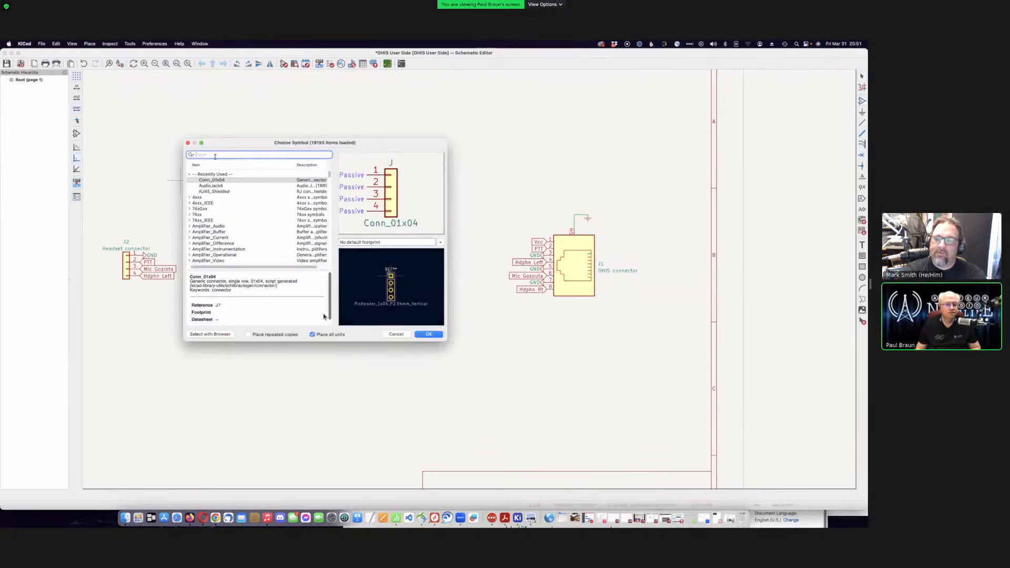
pyautogui.write('tran')
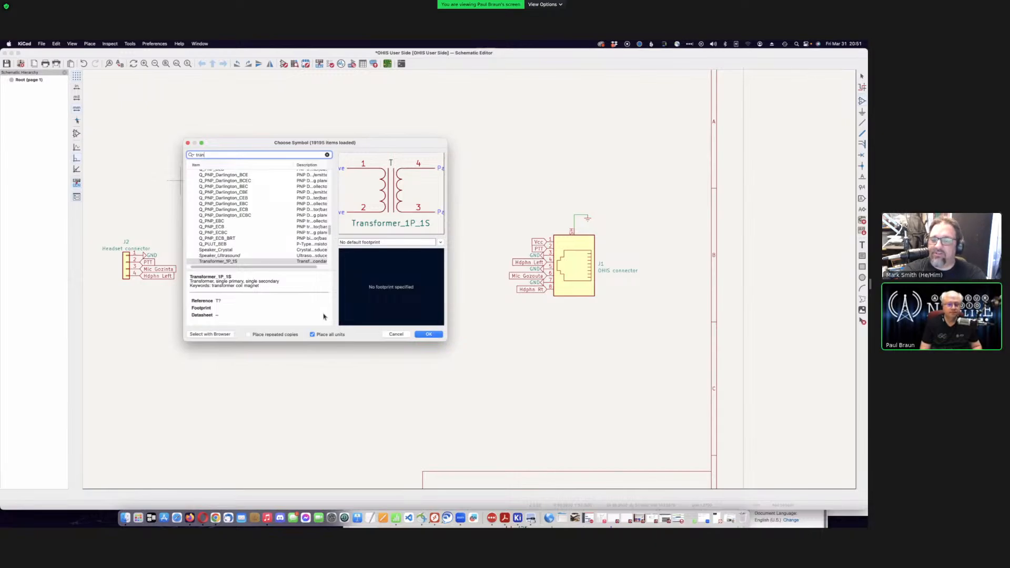
pyautogui.press('BackSpace')
pyautogui.press('BackSpace')
pyautogui.press('BackSpace')
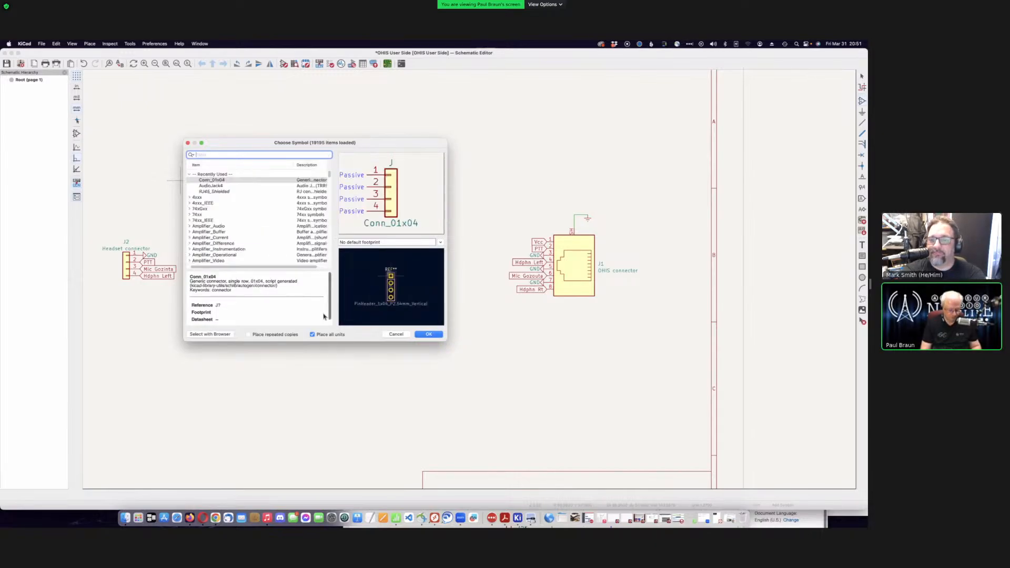
pyautogui.write('3904')
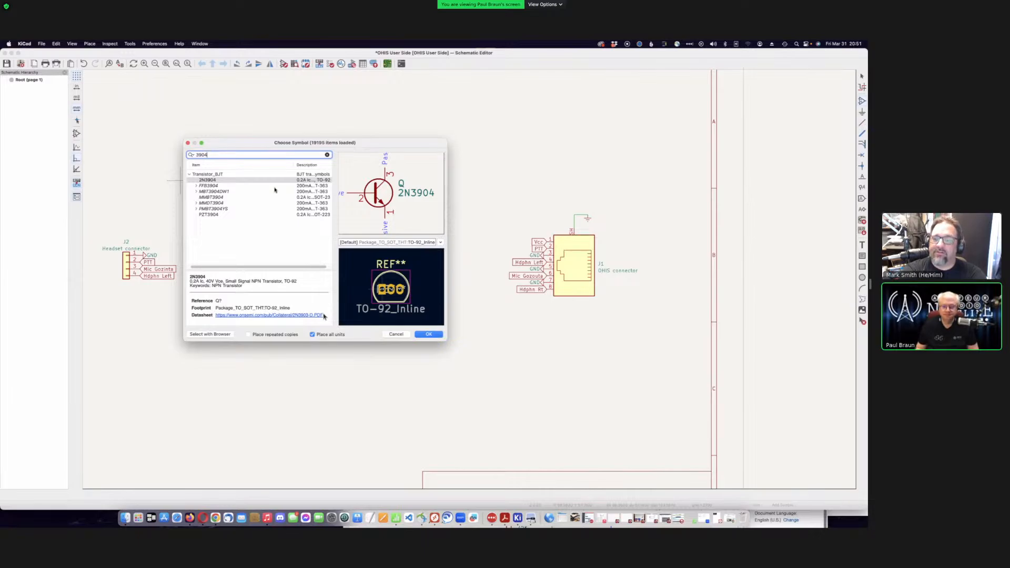
pyautogui.press('Return')
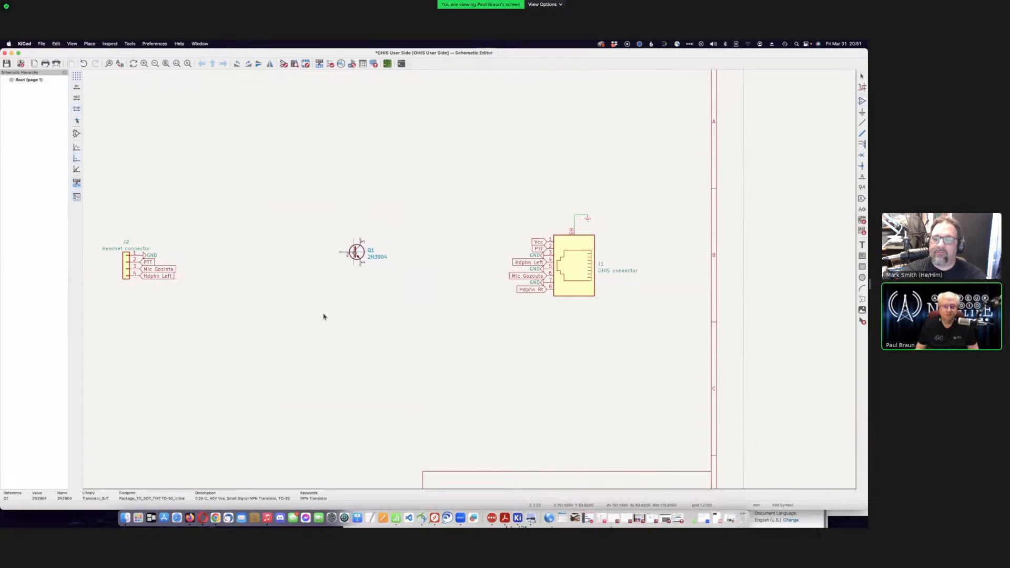
pyautogui.click(356, 252)
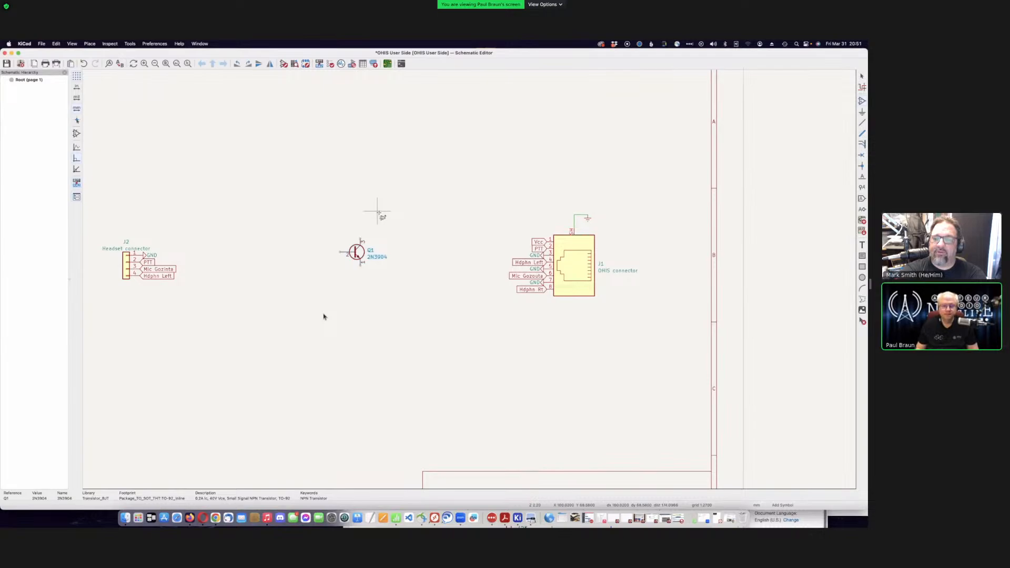
pyautogui.click(377, 213)
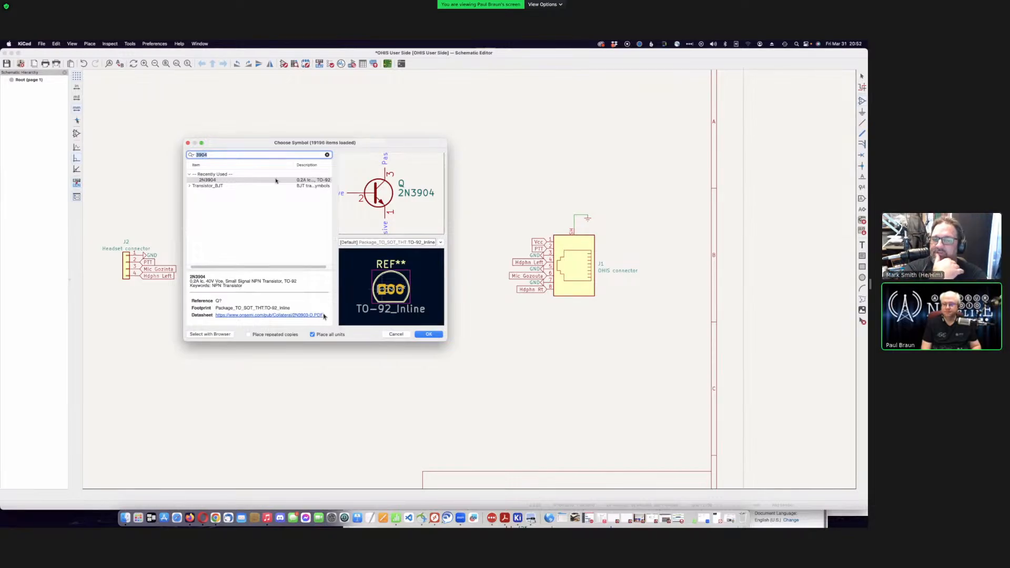
pyautogui.doubleClick(276, 181)
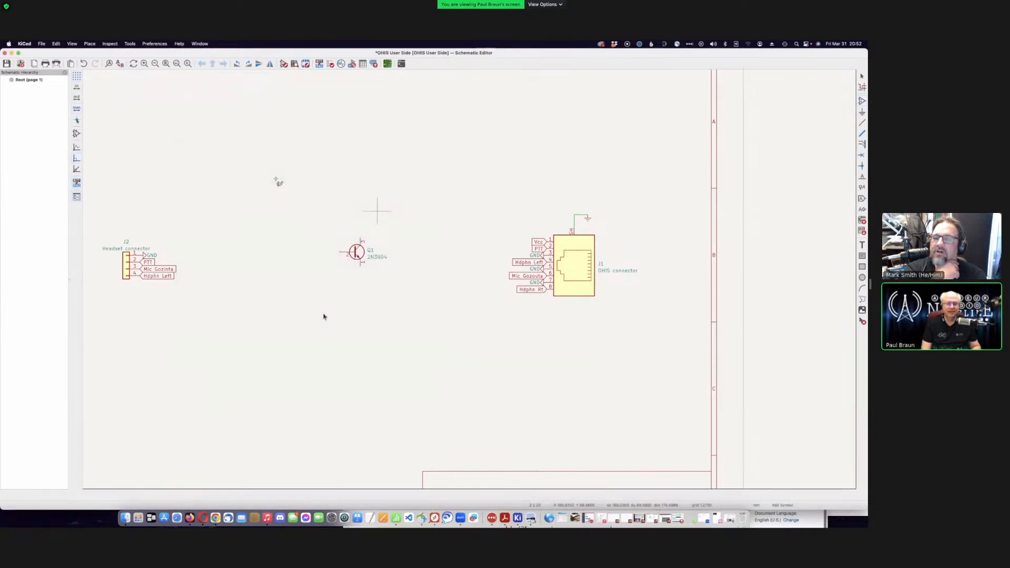
# - Clear the '3904' filter in Choose Symbol and scroll through the full library list
pyautogui.click(276, 179)
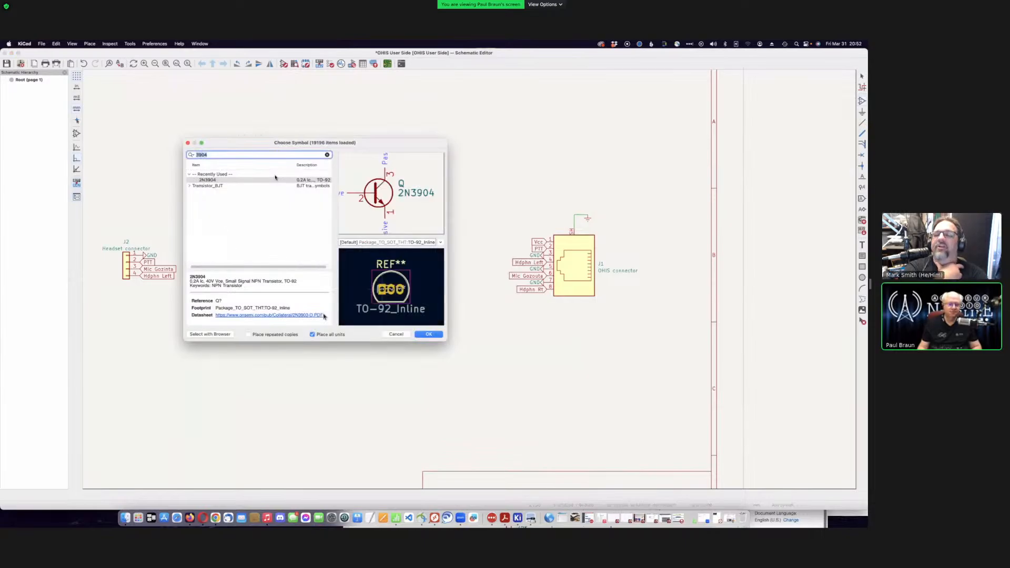
pyautogui.press('BackSpace')
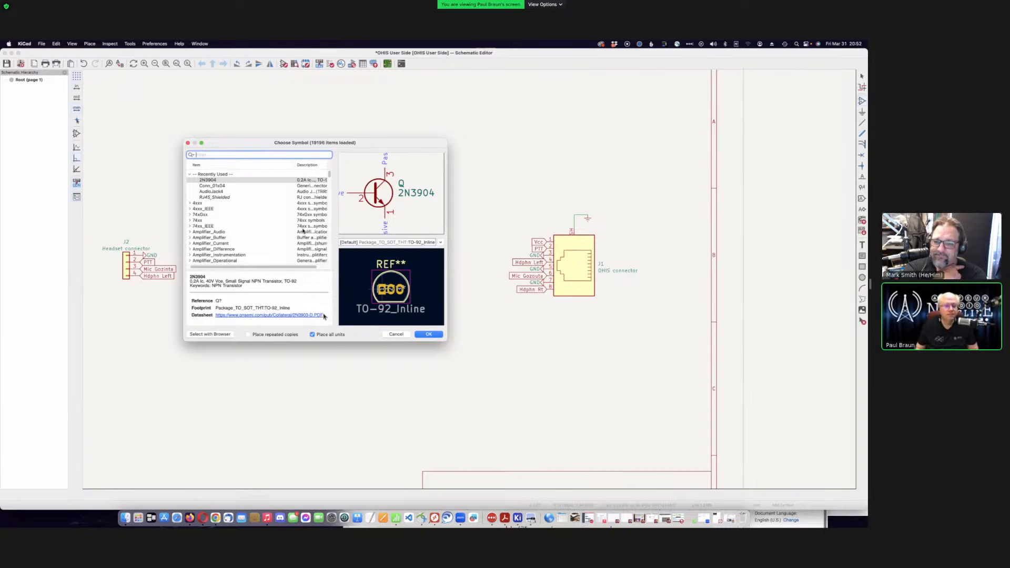
pyautogui.scroll(-15, 303, 231)
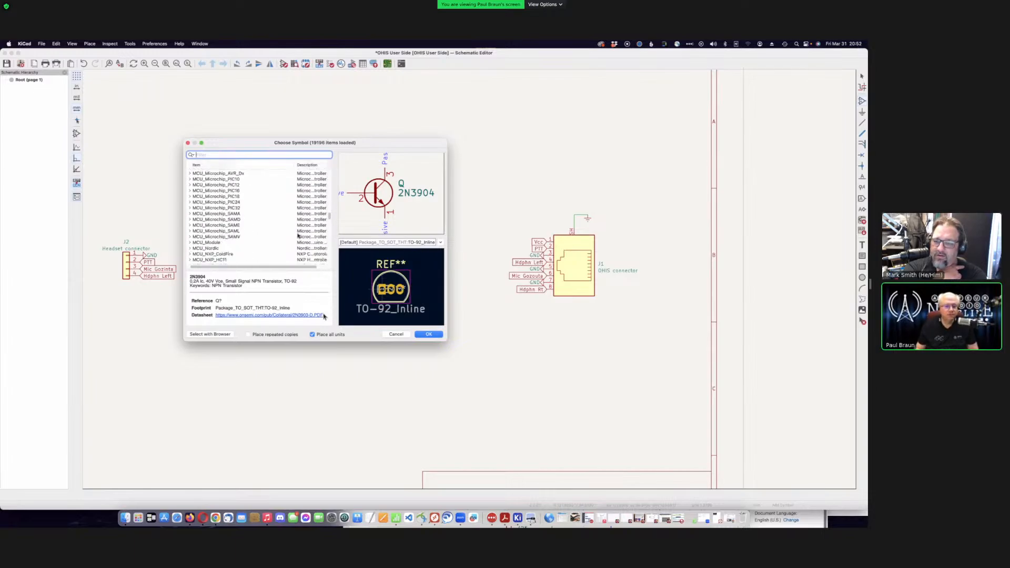
pyautogui.scroll(-20, 297, 235)
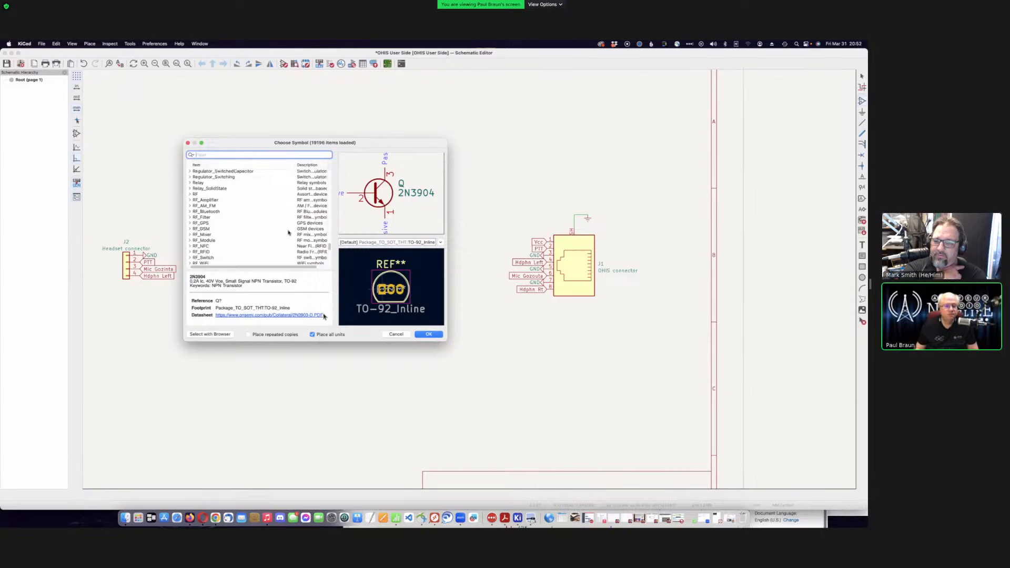
pyautogui.scroll(3, 288, 232)
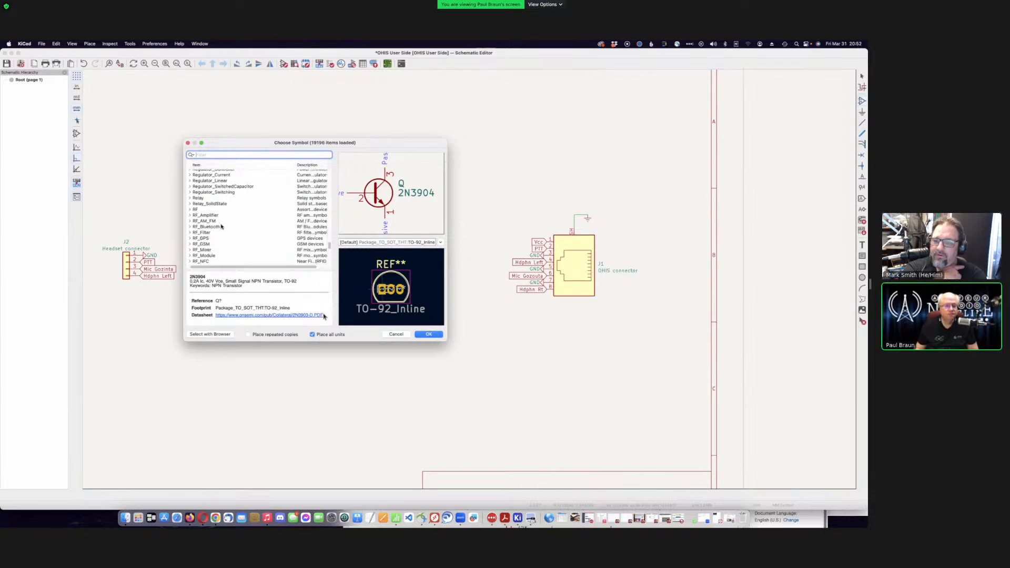
pyautogui.scroll(10, 221, 226)
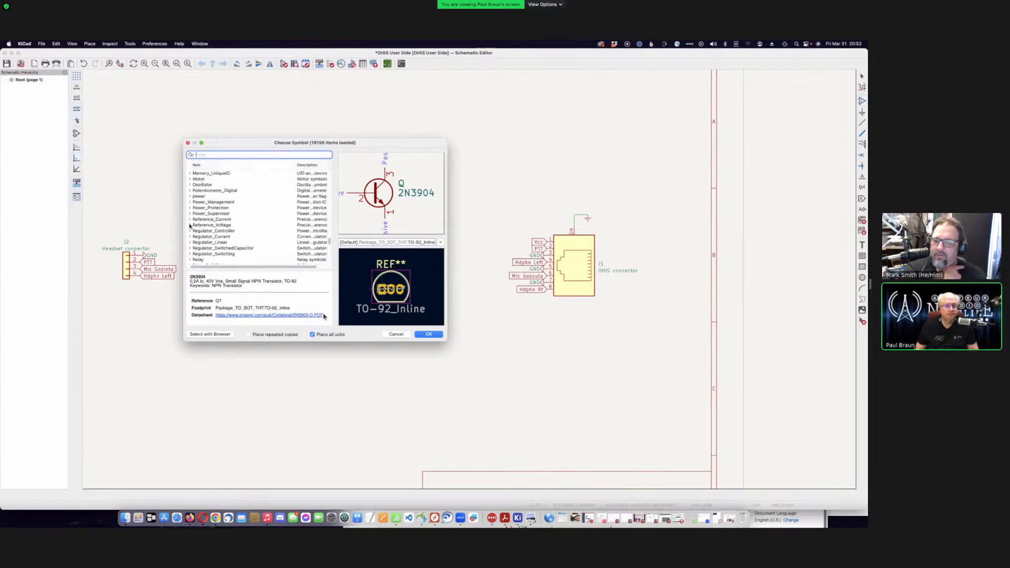
pyautogui.scroll(-5, 227, 242)
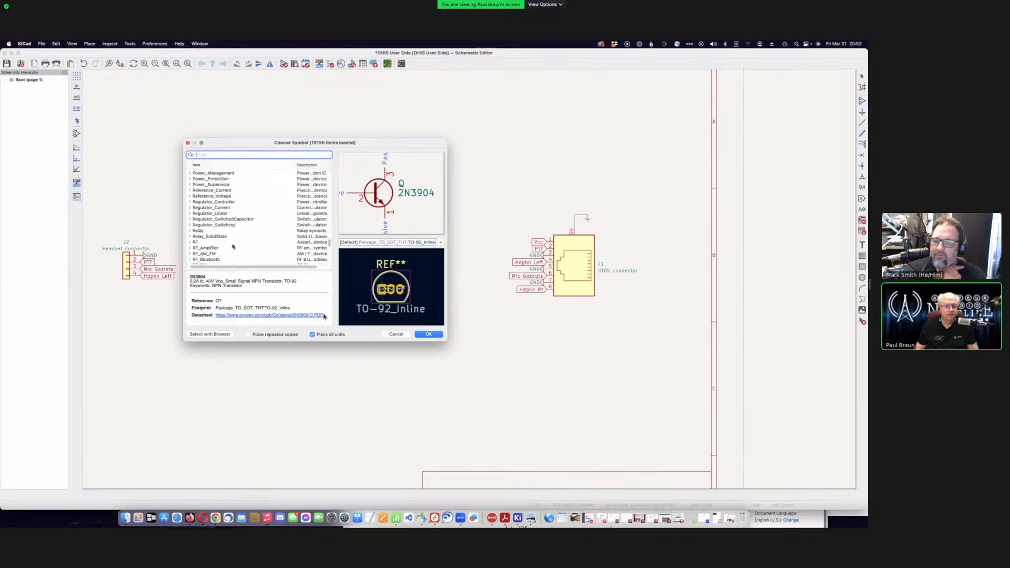
pyautogui.scroll(-1, 233, 246)
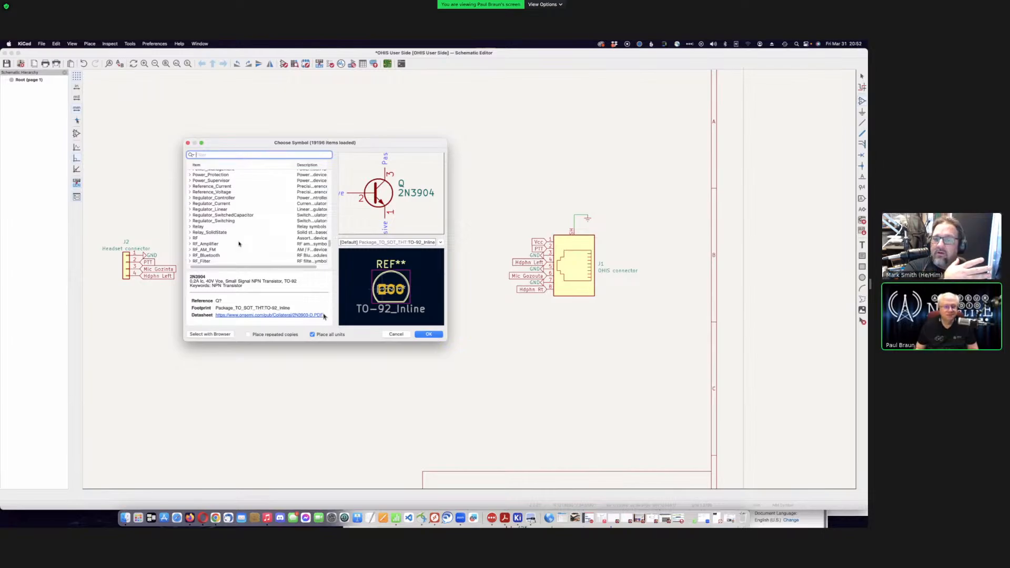
# - Search 'r_sma', select the R_Small resistor symbol and show its footprint options
pyautogui.write('r_sma')
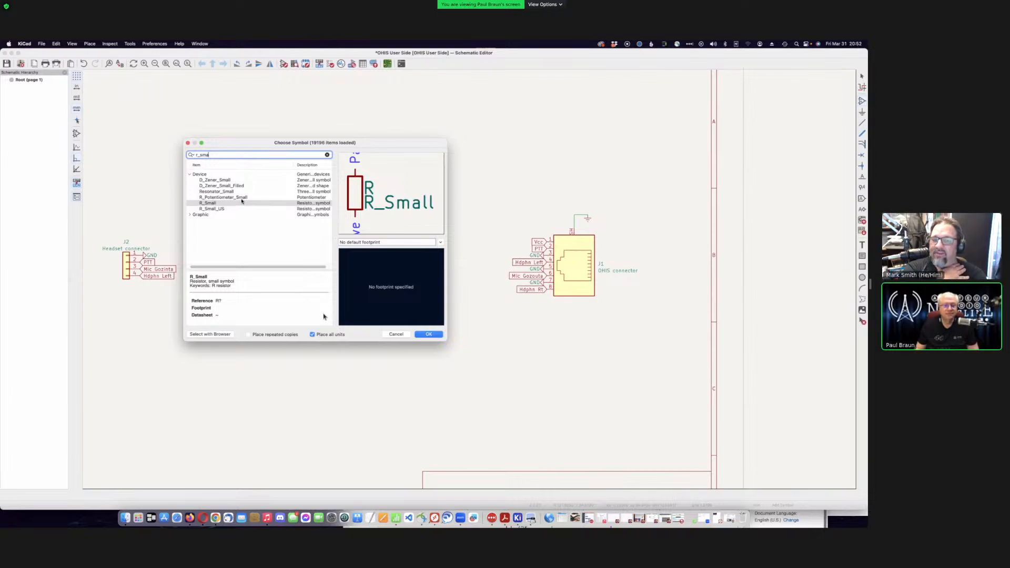
pyautogui.click(247, 209)
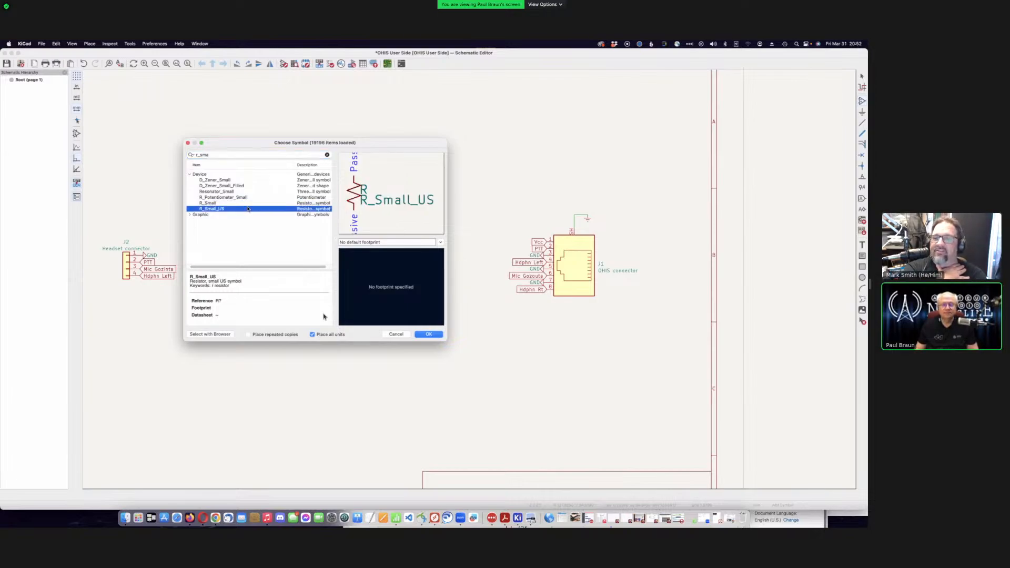
pyautogui.click(250, 203)
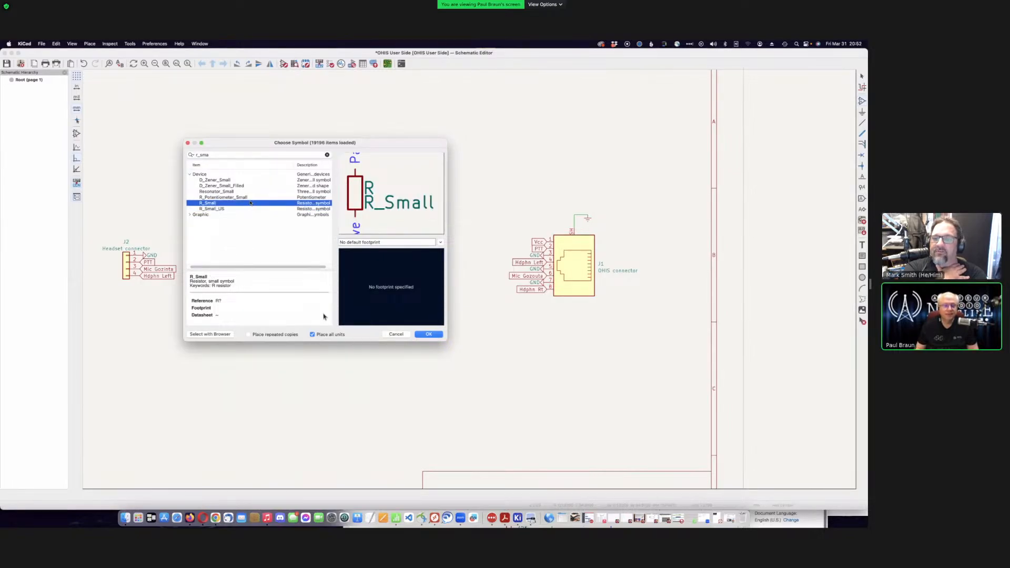
pyautogui.click(379, 243)
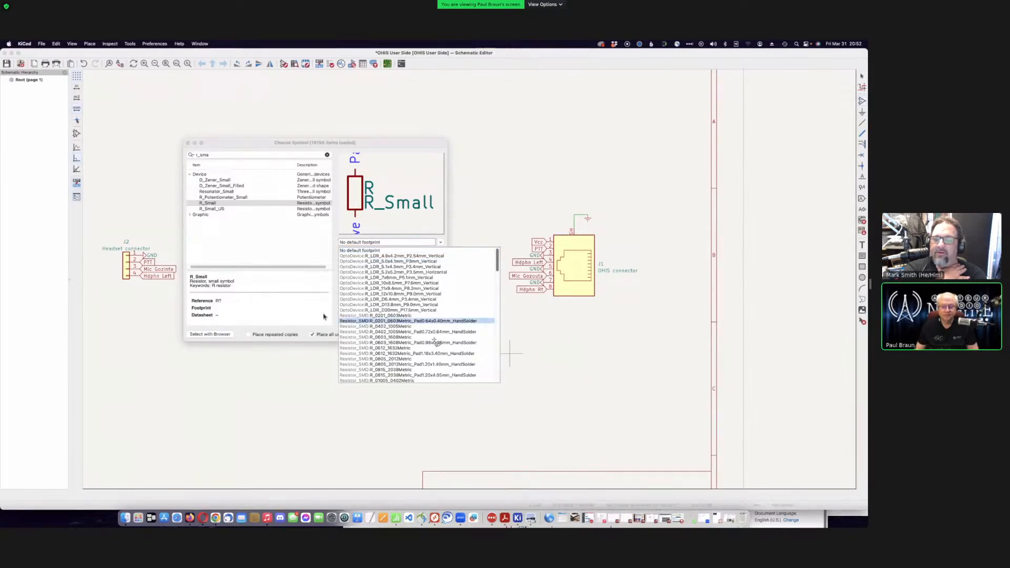
# - Assign the Resistor_THT R_Axial_DIN0204 L3.6mm D1.6mm footprint to the R_Small resistor
pyautogui.scroll(-5, 434, 339)
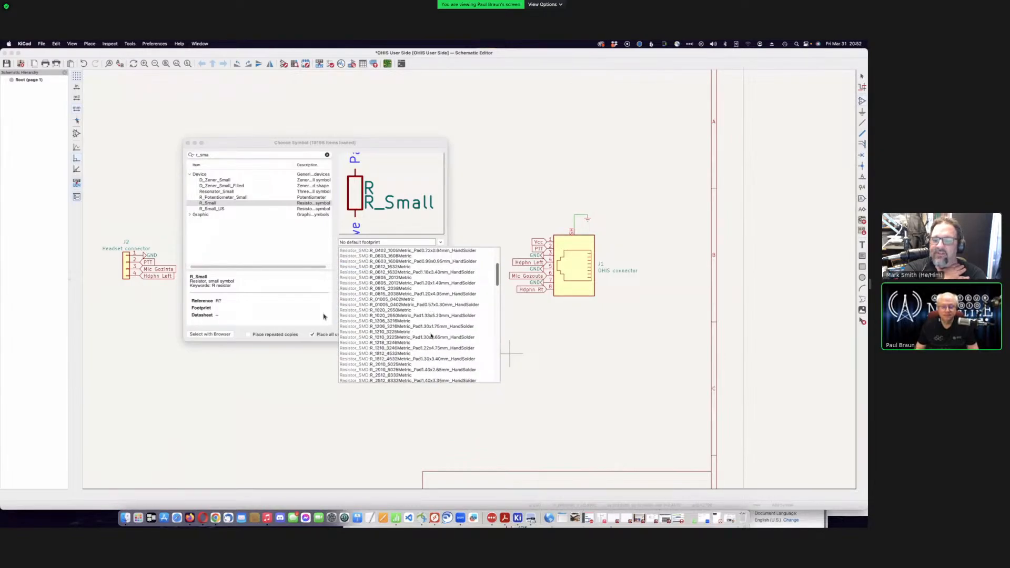
pyautogui.scroll(-10, 431, 336)
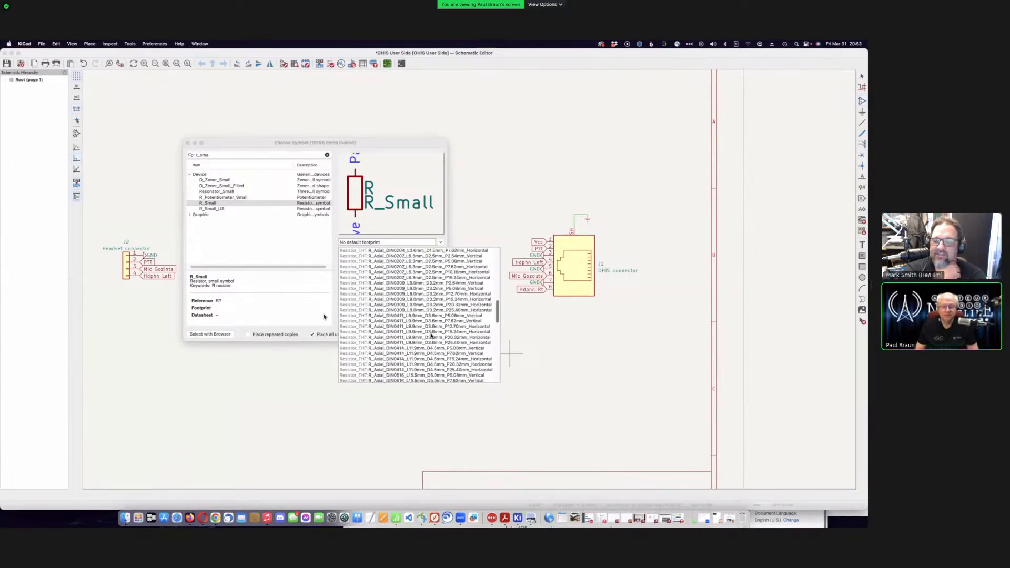
pyautogui.scroll(3, 431, 335)
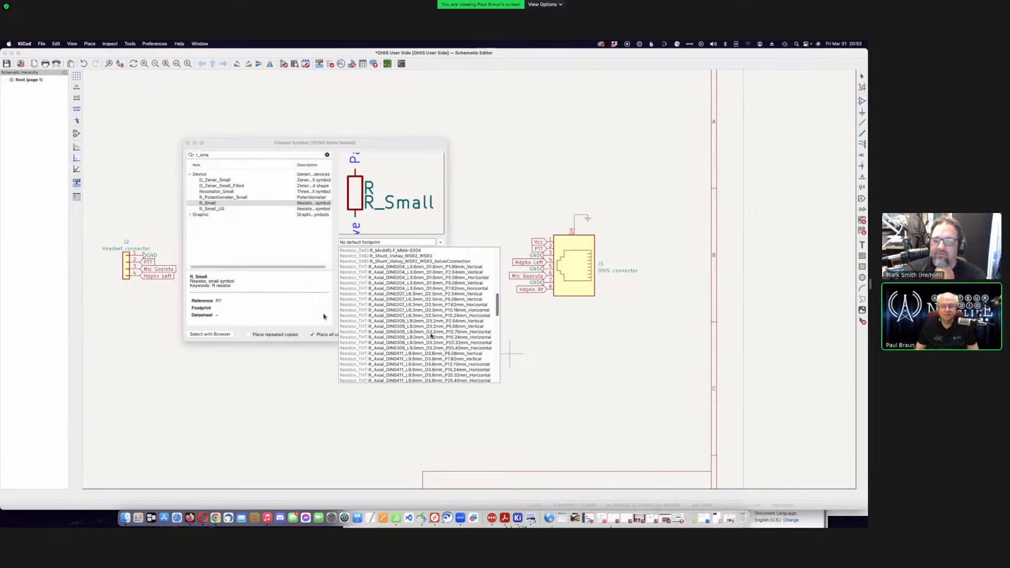
pyautogui.scroll(8, 431, 336)
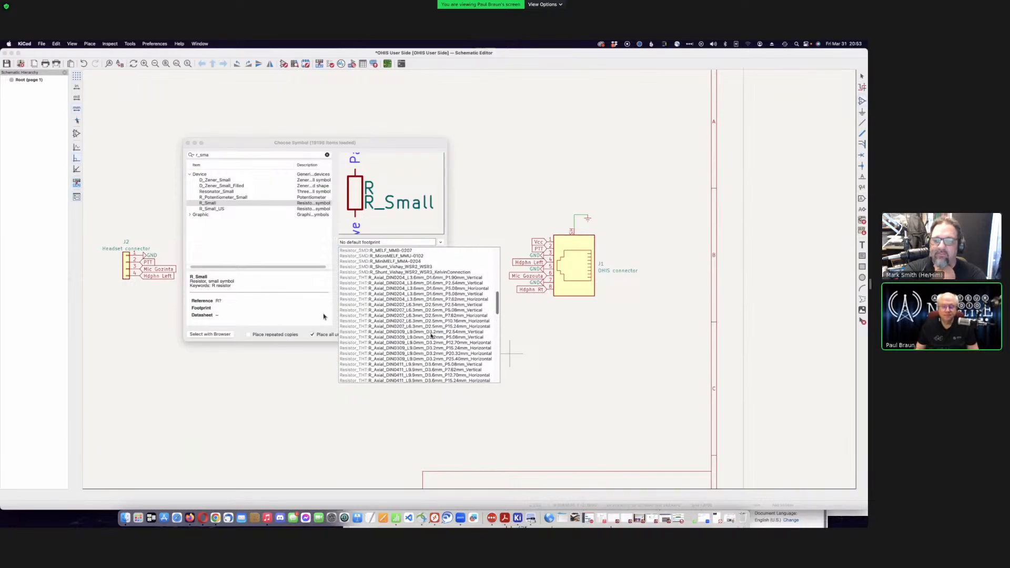
pyautogui.scroll(2, 431, 336)
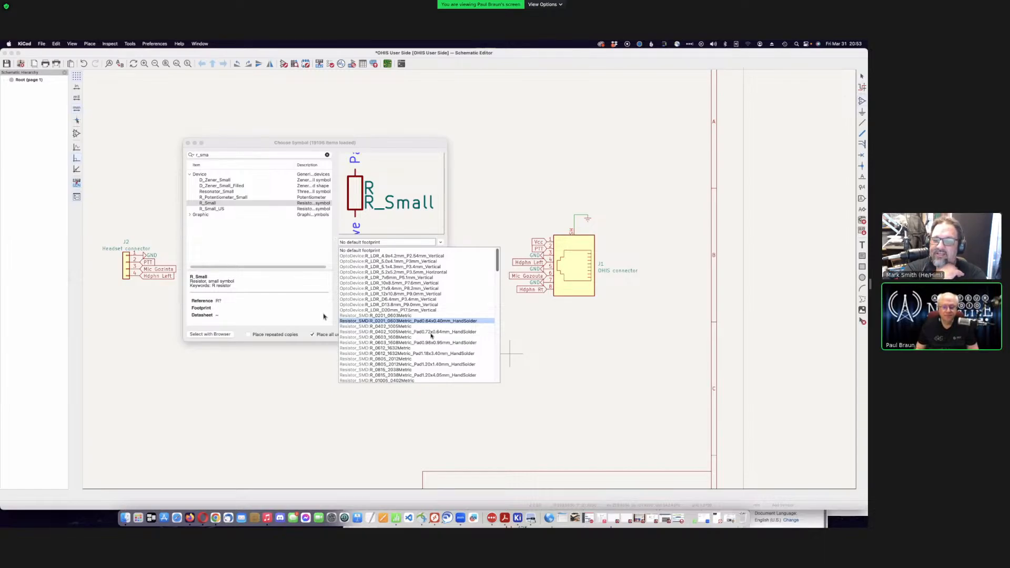
pyautogui.scroll(-10, 431, 335)
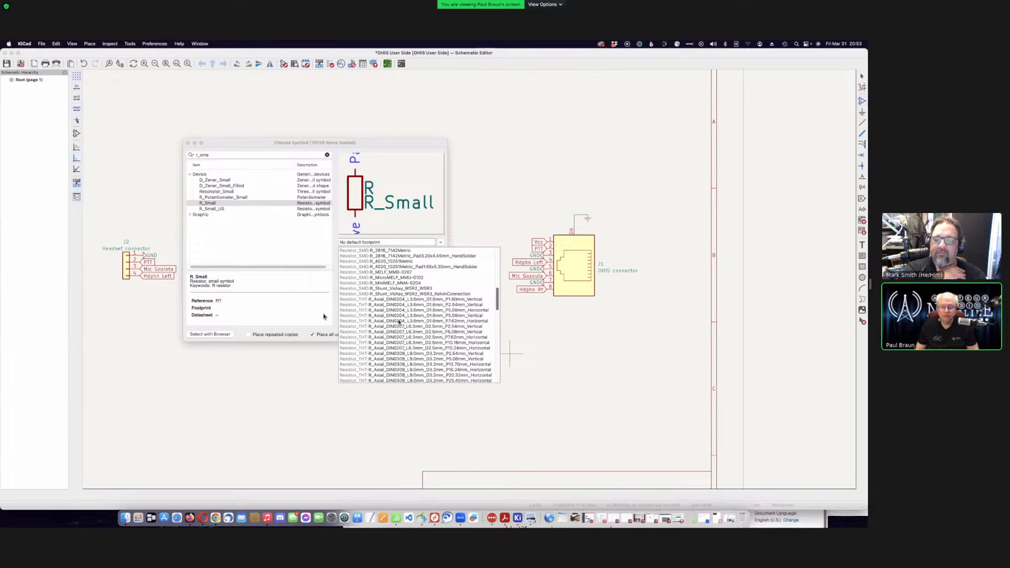
pyautogui.click(399, 321)
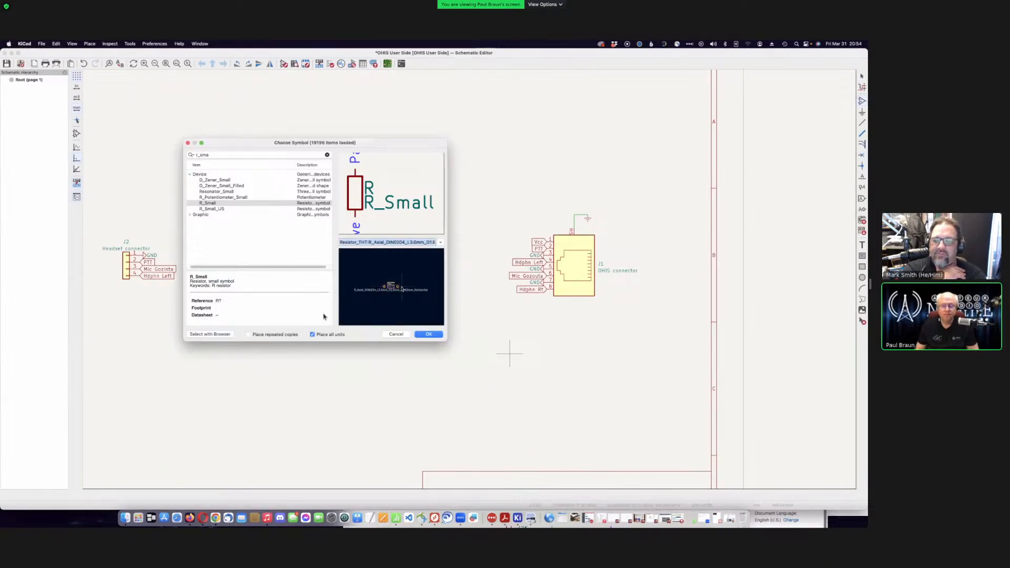
# - Confirm the R_Small resistor as R1 and bring the OHIS standard PDF to the front
pyautogui.click(427, 334)
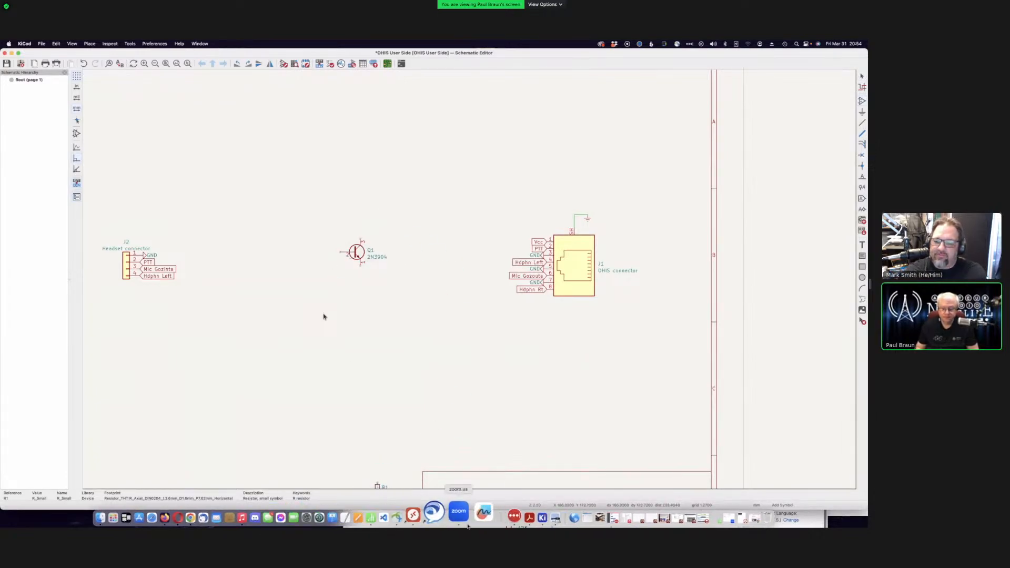
pyautogui.click(505, 518)
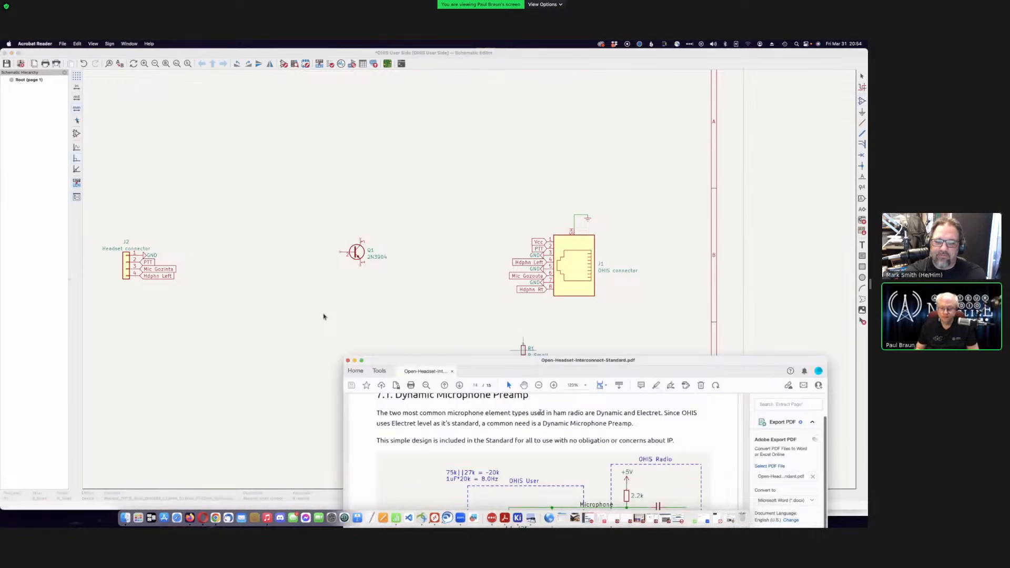
# - Move the PDF to show the preamp circuit, then drop R1 directly below Q1
pyautogui.moveTo(573, 363); pyautogui.dragTo(657, 200)
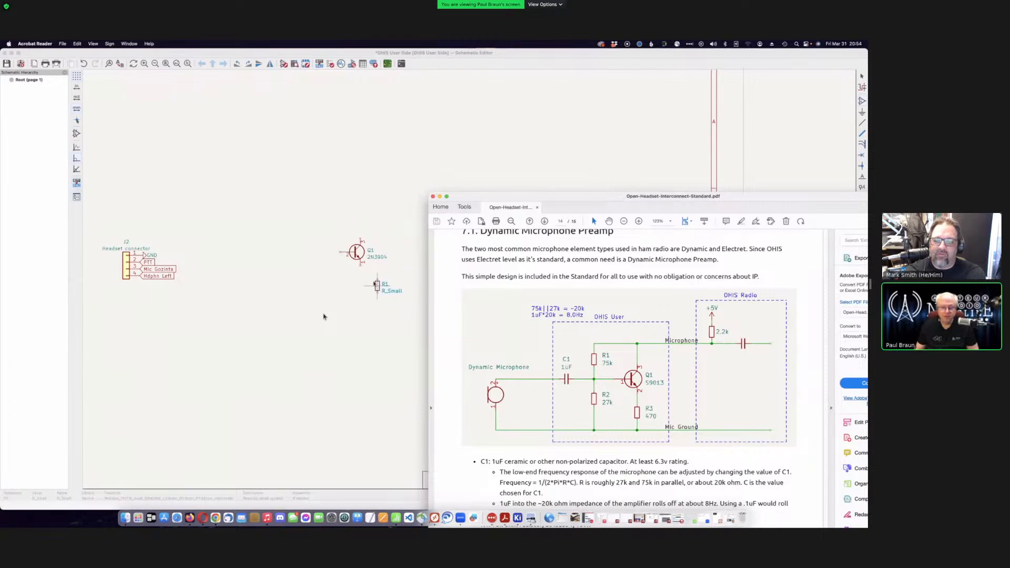
pyautogui.click(361, 273)
pyautogui.click(360, 273)
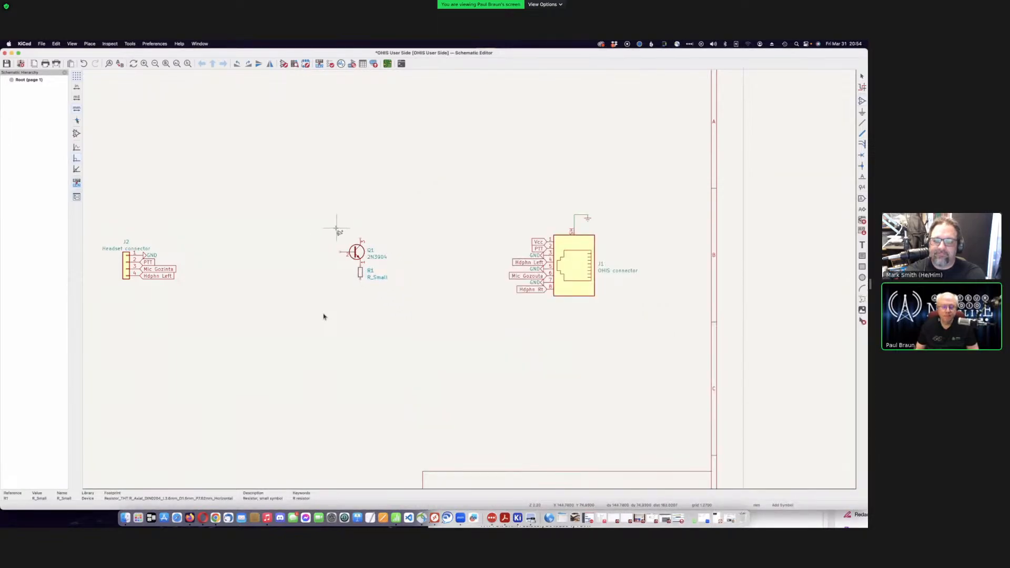
# - Cancel the extra Choose Symbol dialog and exit symbol-adding mode
pyautogui.click(394, 349)
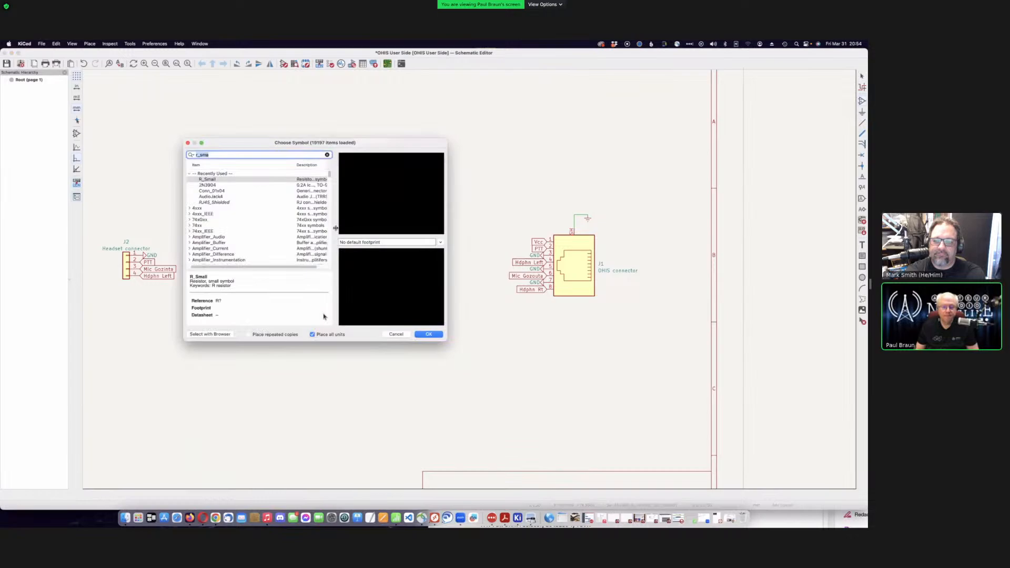
pyautogui.click(396, 334)
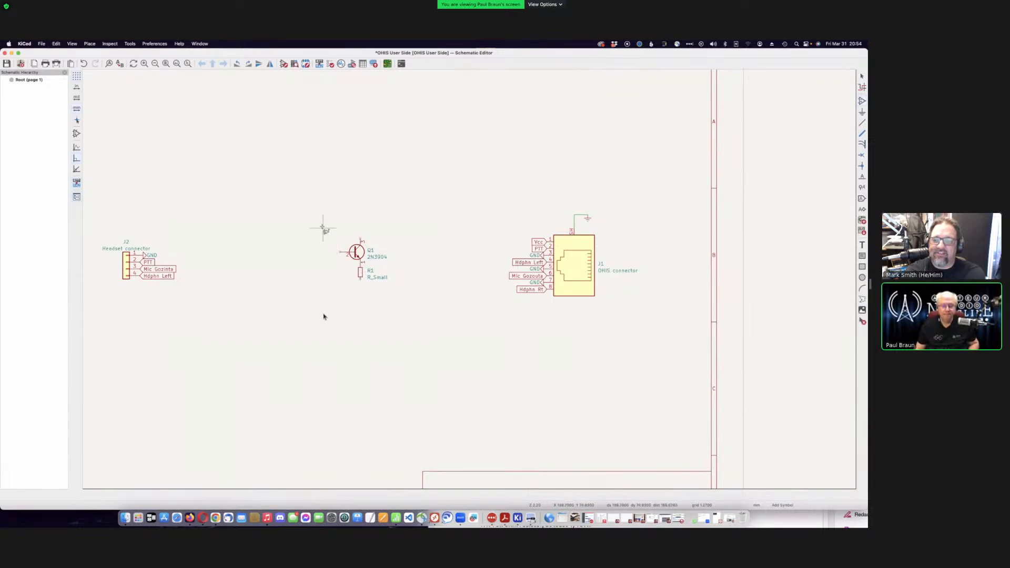
pyautogui.press('Escape')
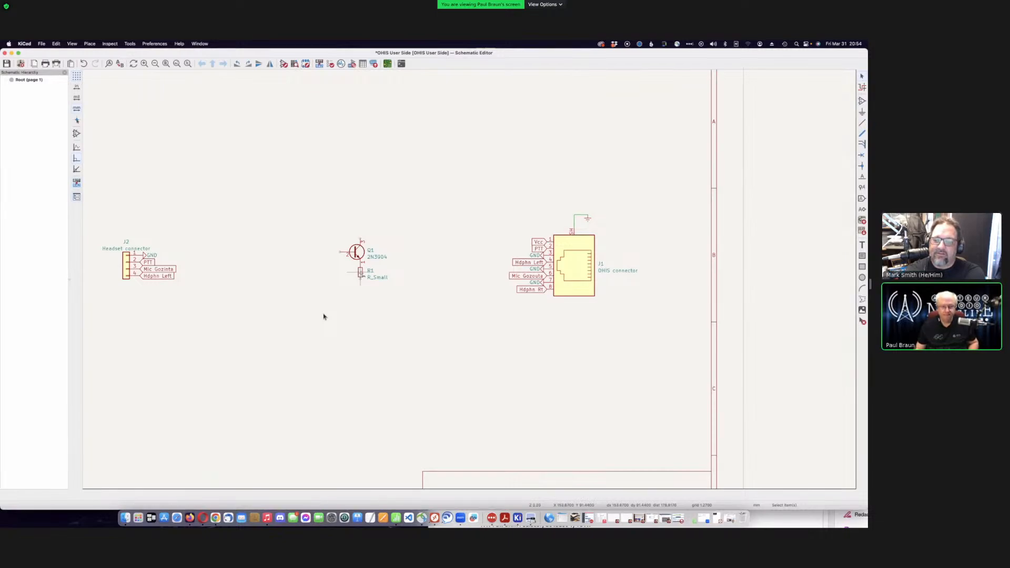
# - Duplicate R1 to place R2 above Q1 and R3 left of R1, checking the reference PDF
pyautogui.click(360, 274)
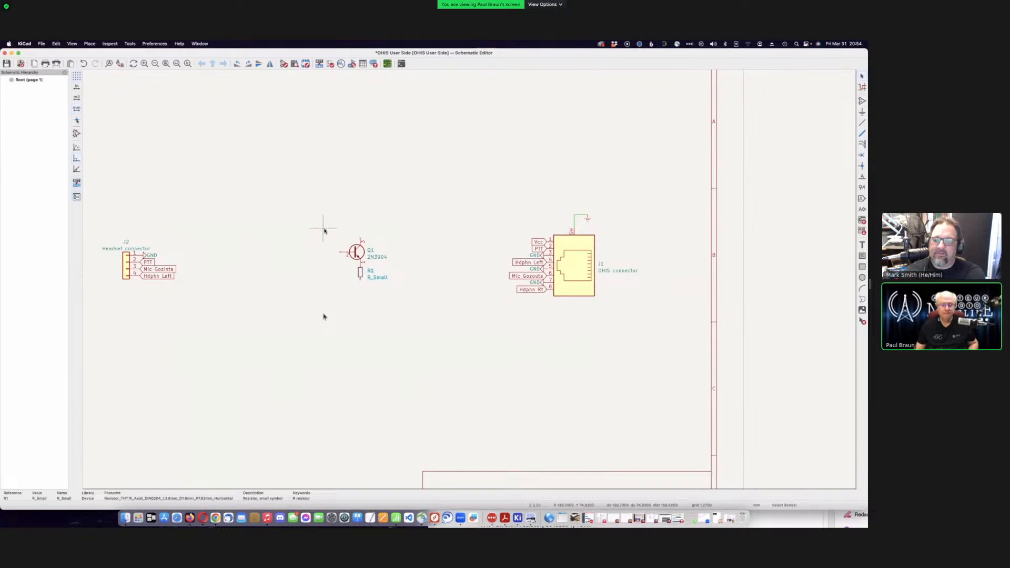
pyautogui.press('super+d')
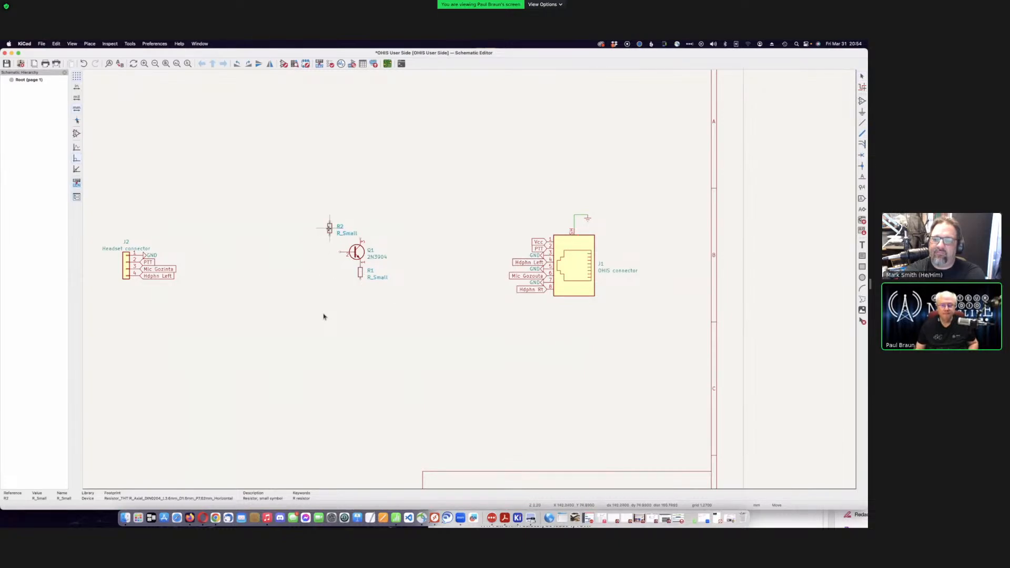
pyautogui.click(329, 228)
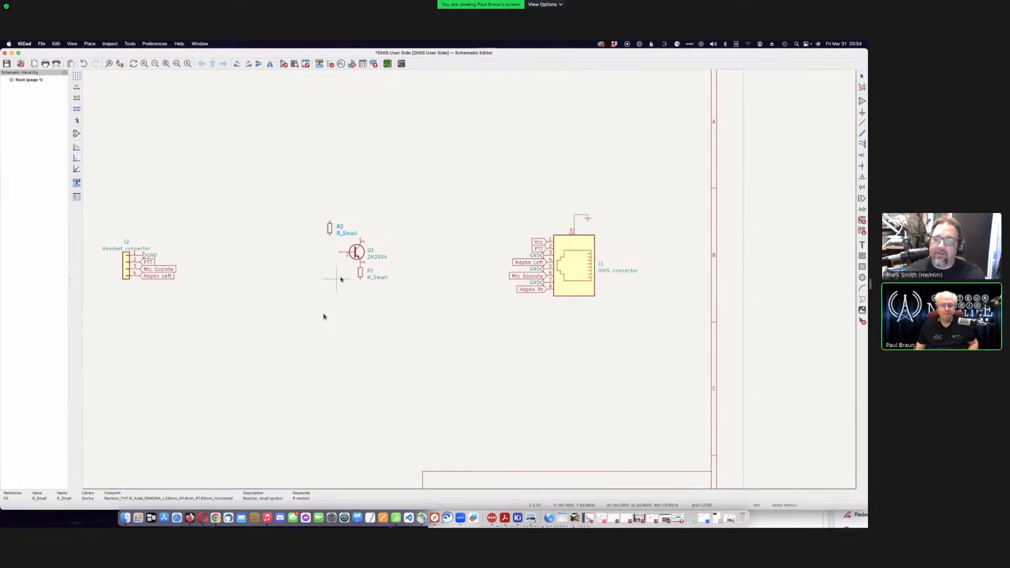
pyautogui.hotkey('ctrl', 'd')
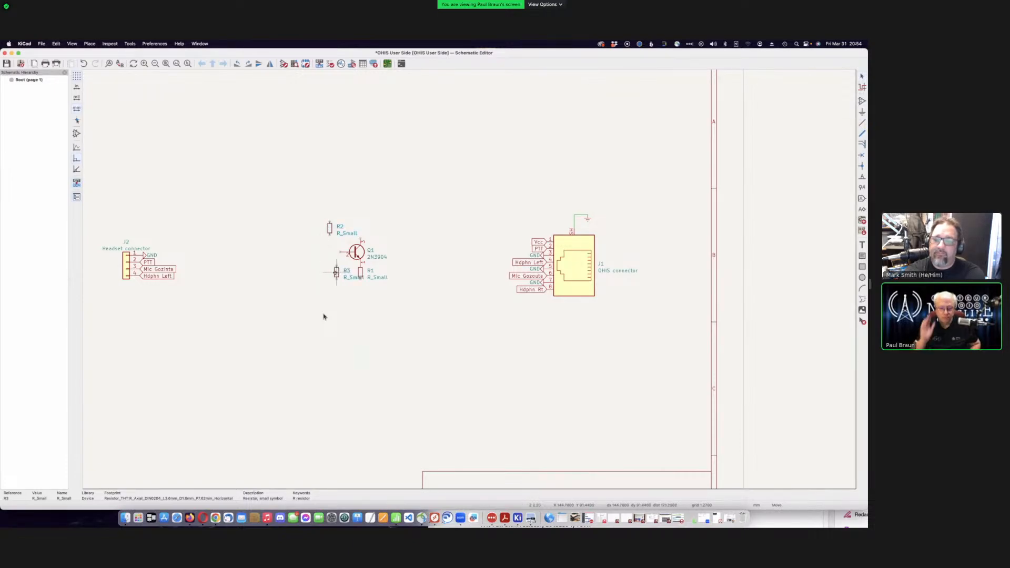
pyautogui.click(323, 272)
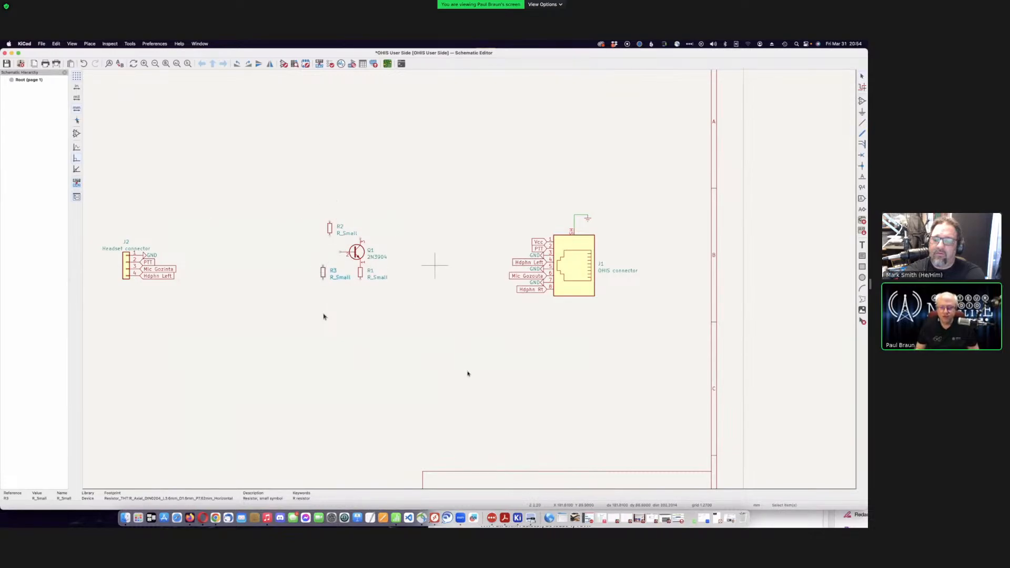
pyautogui.click(515, 512)
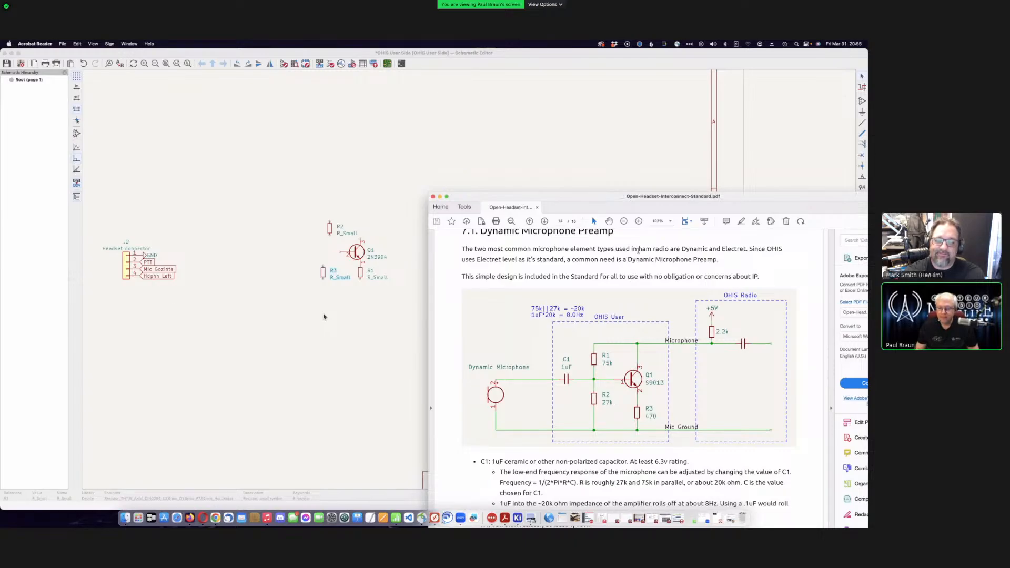
pyautogui.click(449, 130)
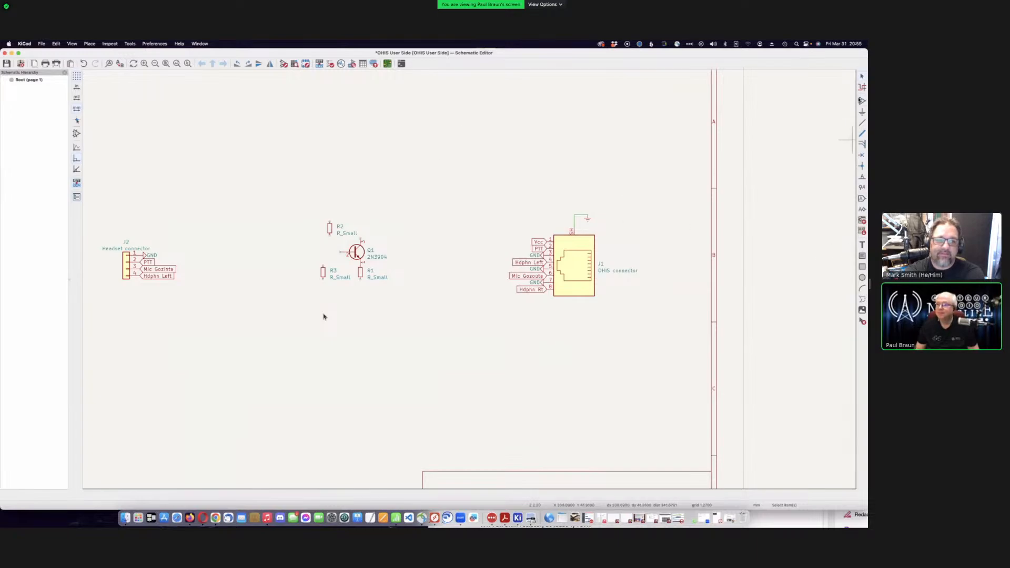
# - Search 'c_sm' and add the Device C_Small capacitor as C1
pyautogui.press('a')
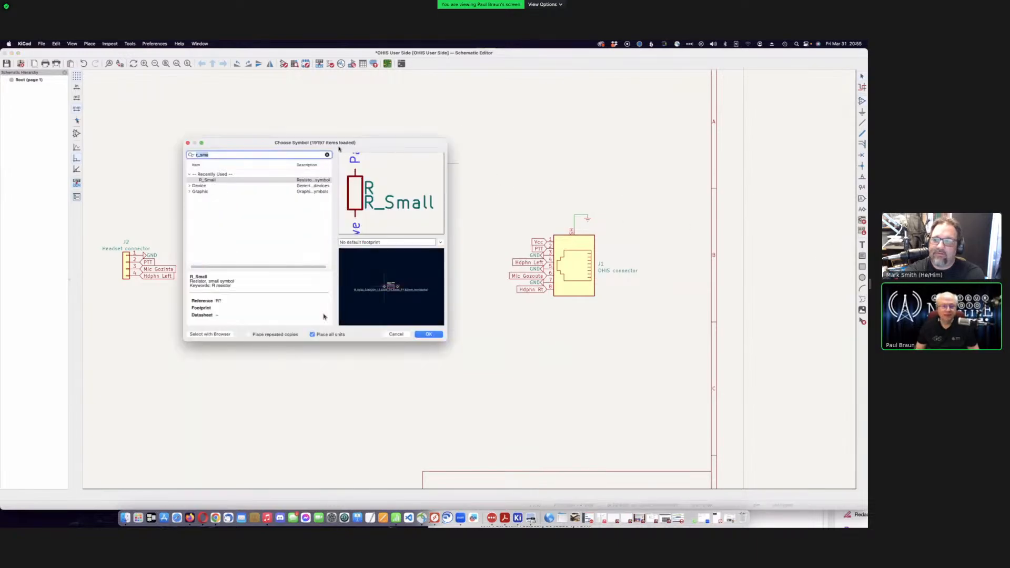
pyautogui.moveTo(381, 143); pyautogui.dragTo(442, 254)
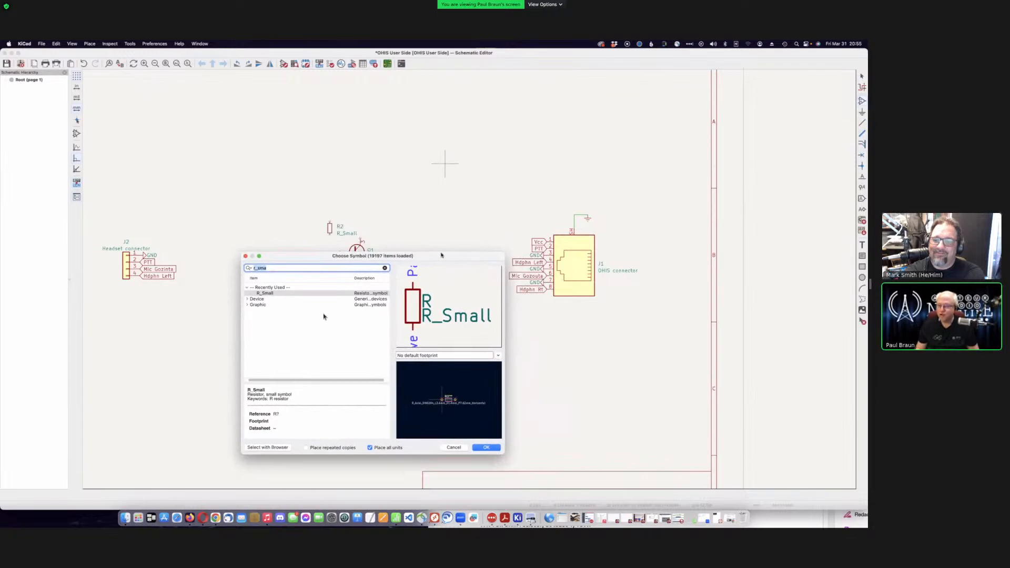
pyautogui.write('c')
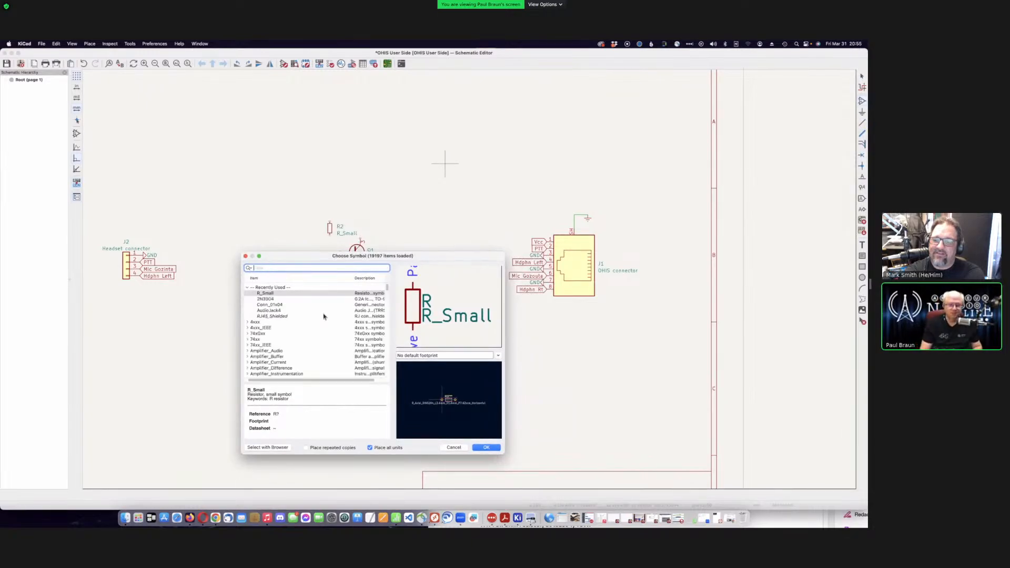
pyautogui.write('-sma')
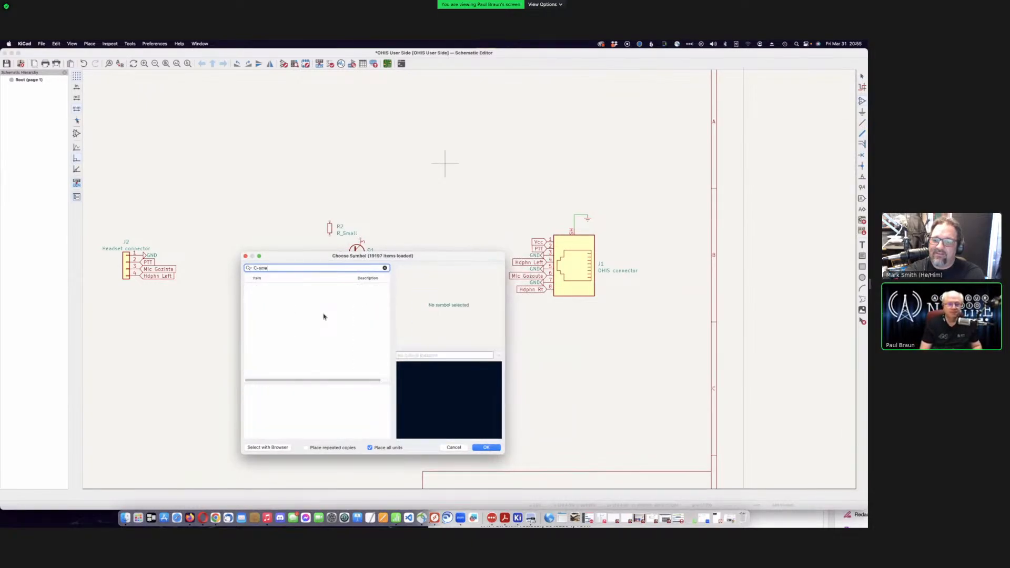
pyautogui.press('BackSpace')
pyautogui.write('_sm')
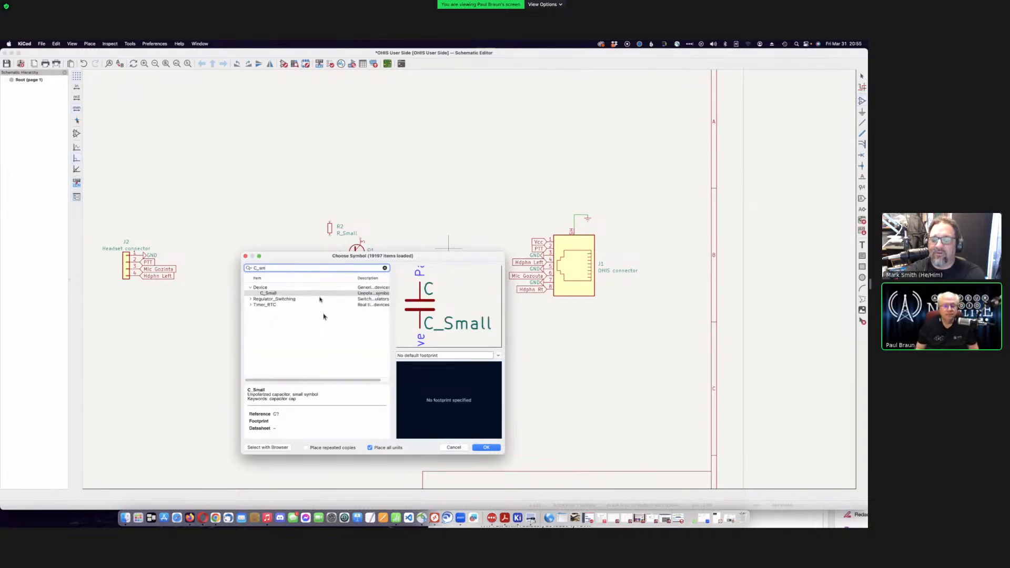
pyautogui.click(320, 294)
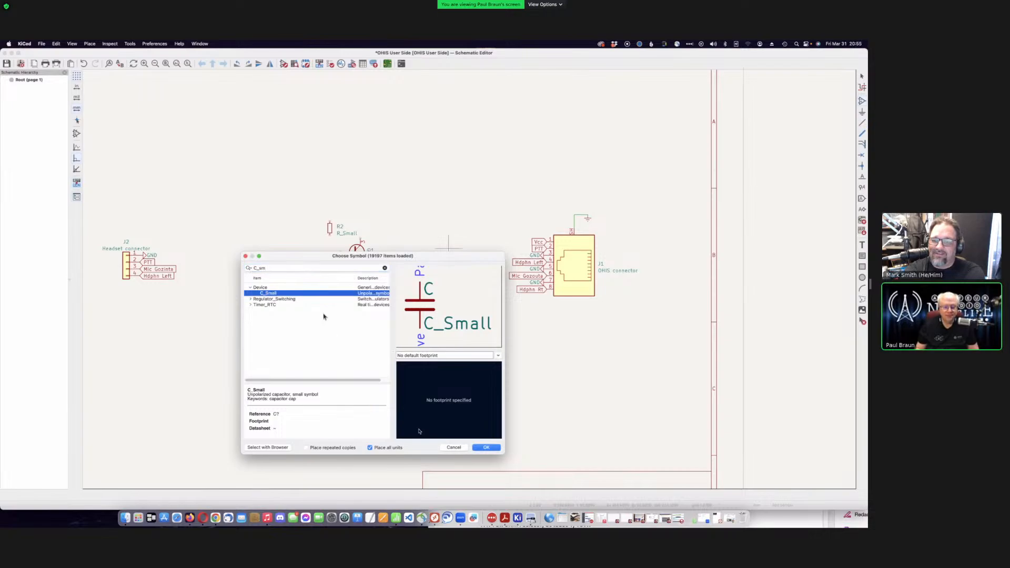
pyautogui.click(486, 447)
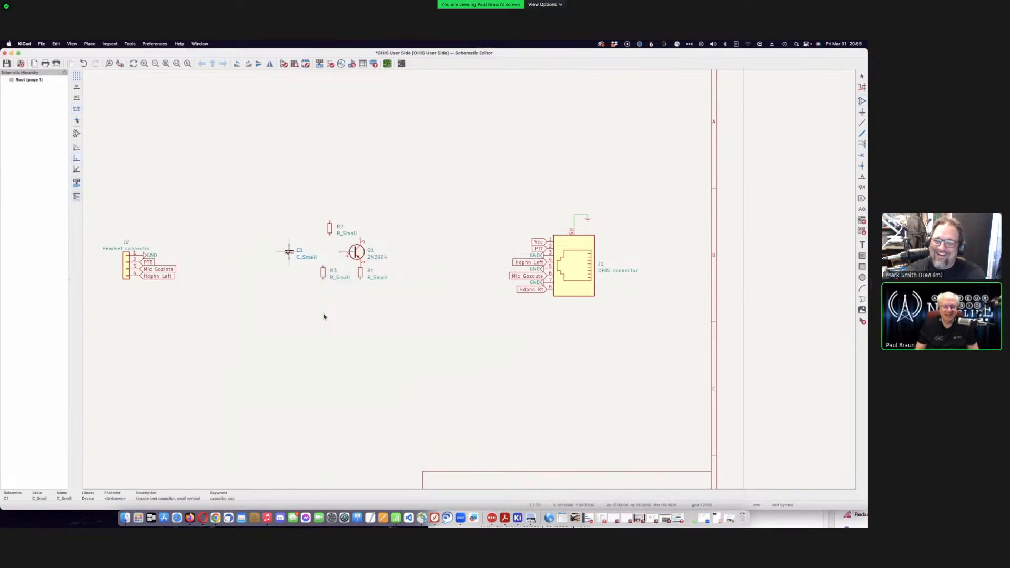
# - Rotate C1 to lie horizontally and place it just left of Q1
pyautogui.press('r')
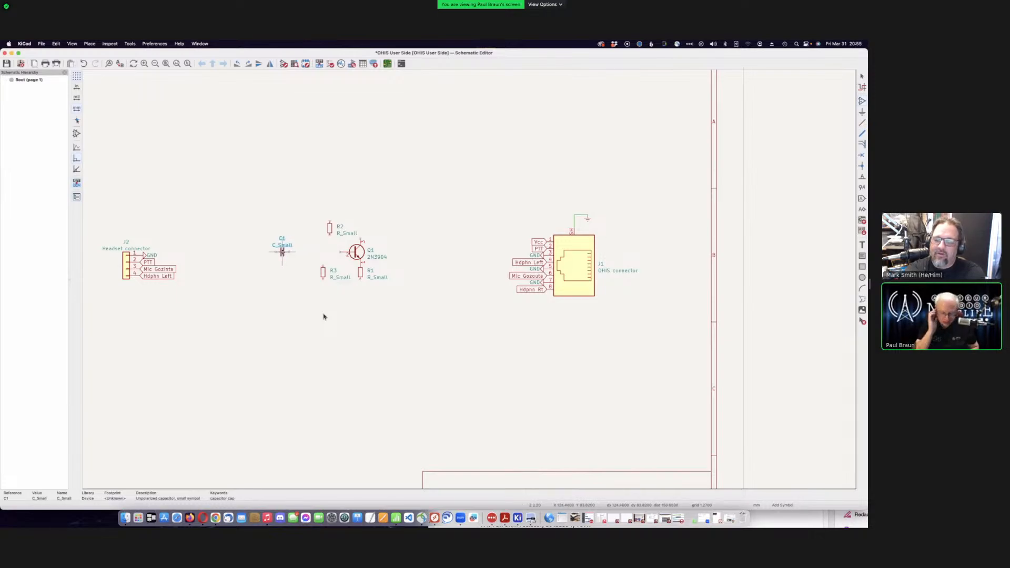
pyautogui.click(282, 251)
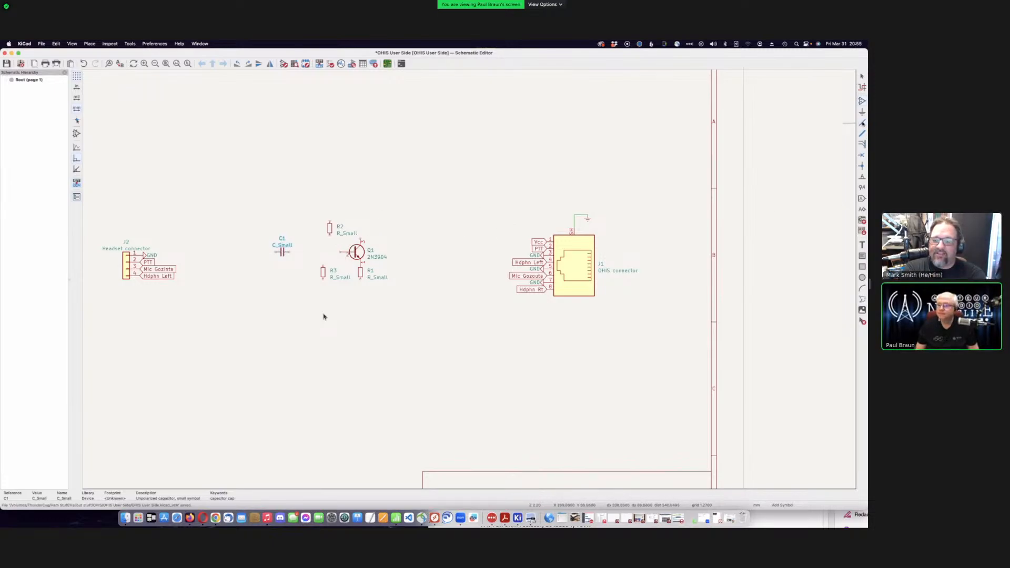
pyautogui.click(862, 123)
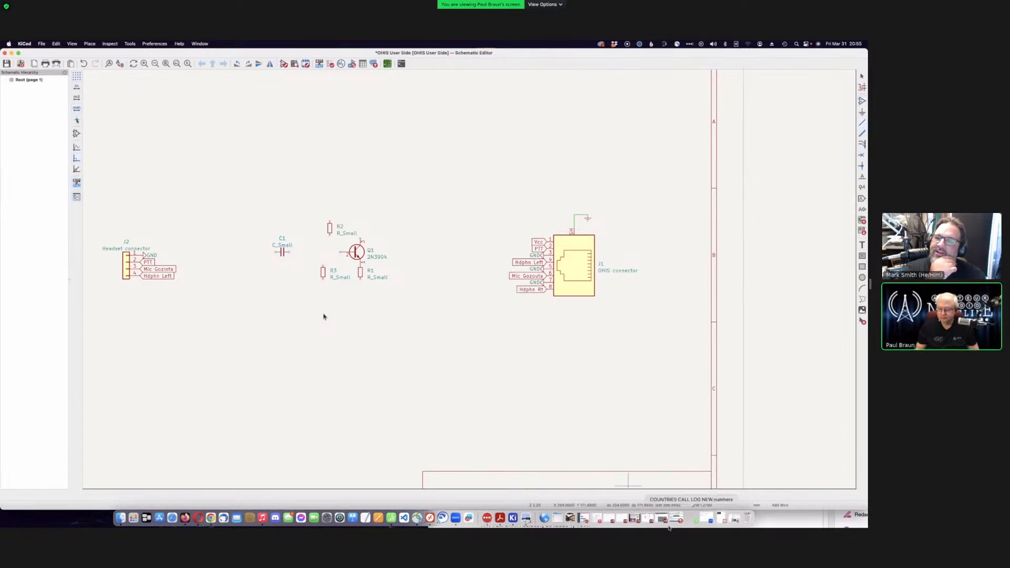
# - Check how C1 meets the base in the reference circuit, then start a wire at Q1's base
pyautogui.click(523, 515)
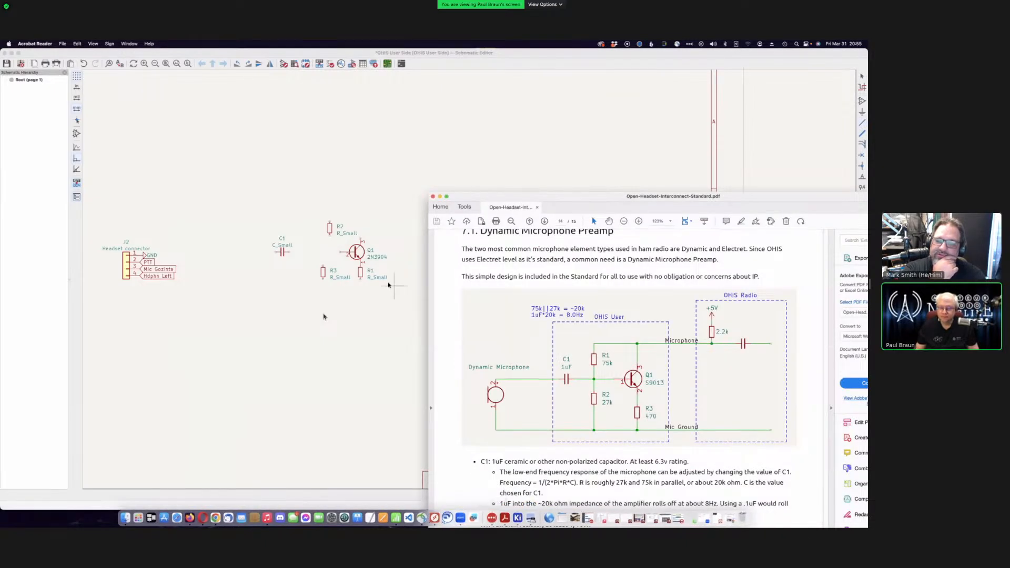
pyautogui.click(340, 251)
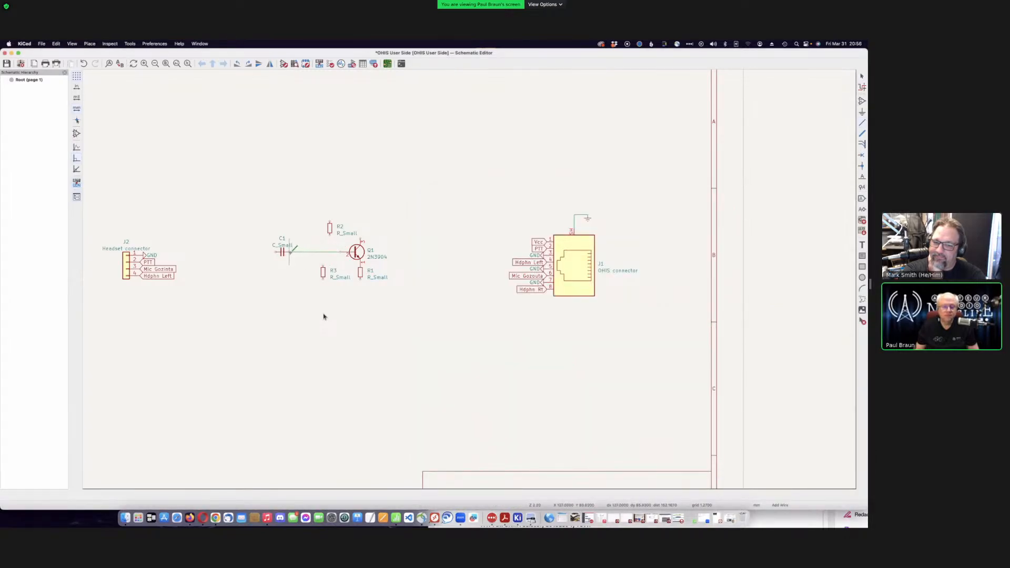
# - Finish the wire at C1's pin and fit the whole sheet into view
pyautogui.click(288, 252)
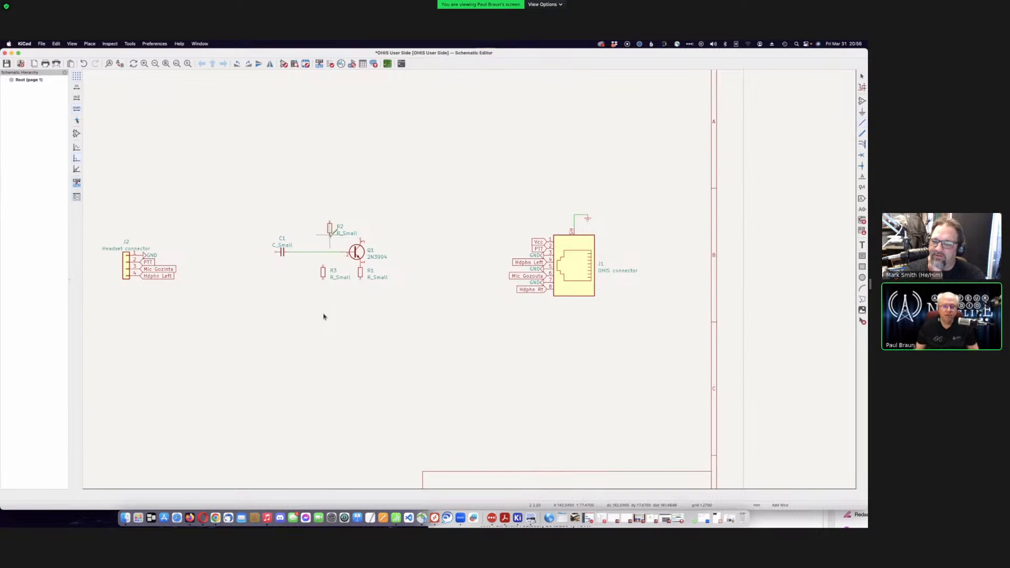
pyautogui.press('Home')
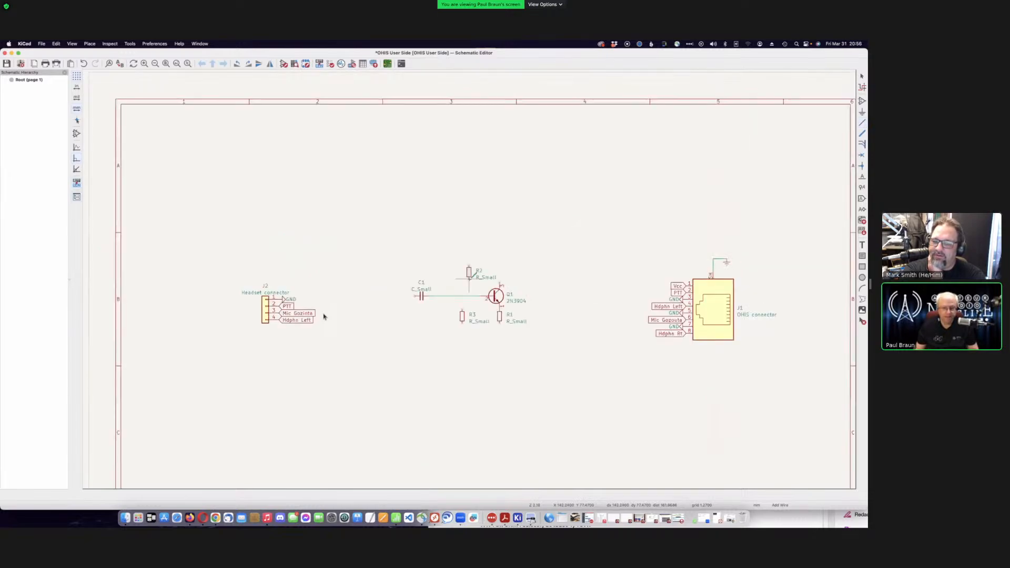
pyautogui.scroll(5, 323, 316)
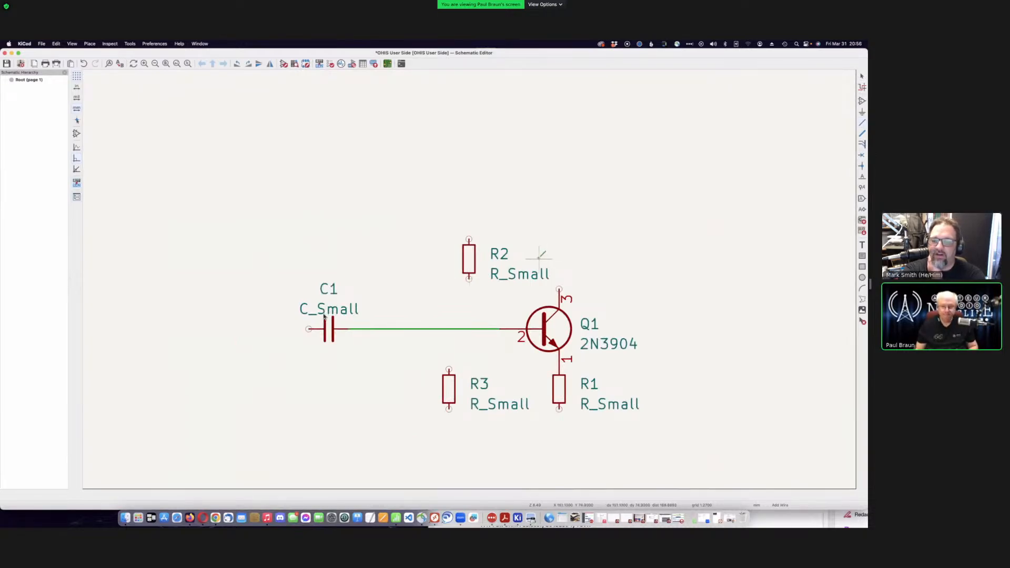
pyautogui.press('Escape')
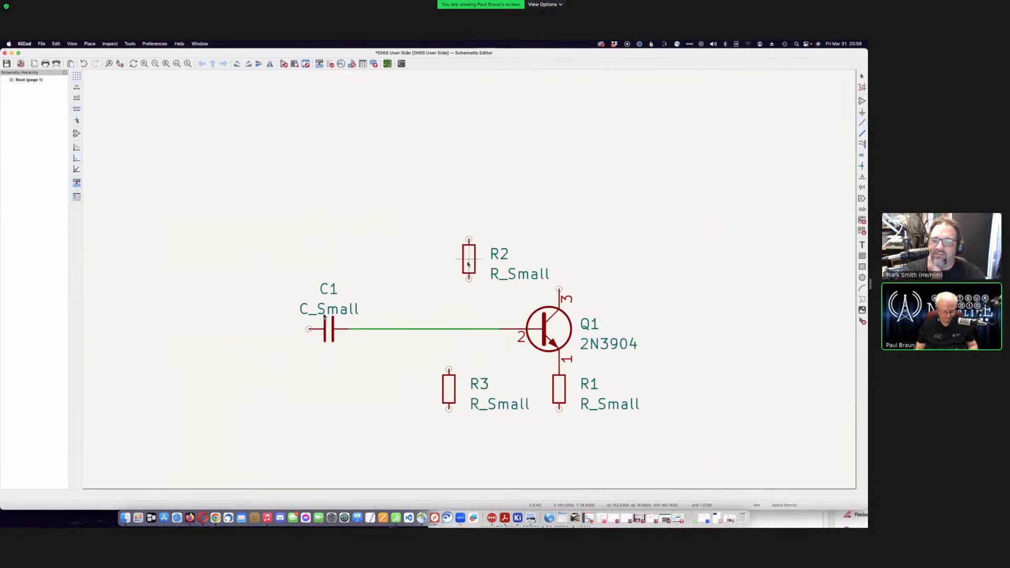
# - Shift R2 slightly left and place R3 directly below it, under the C1–Q1 wire
pyautogui.click(468, 263)
pyautogui.moveTo(467, 263); pyautogui.dragTo(449, 260)
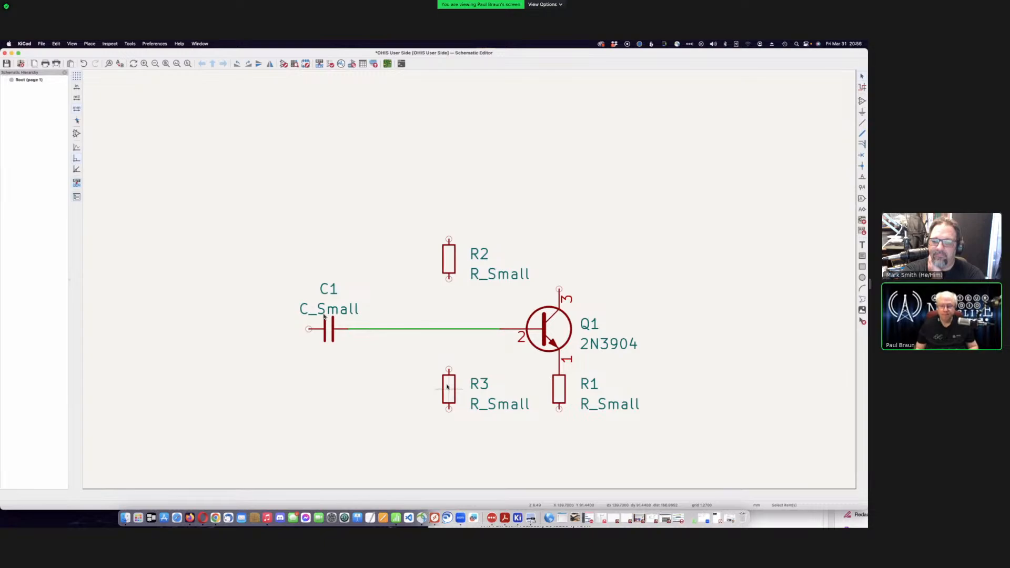
pyautogui.click(447, 385)
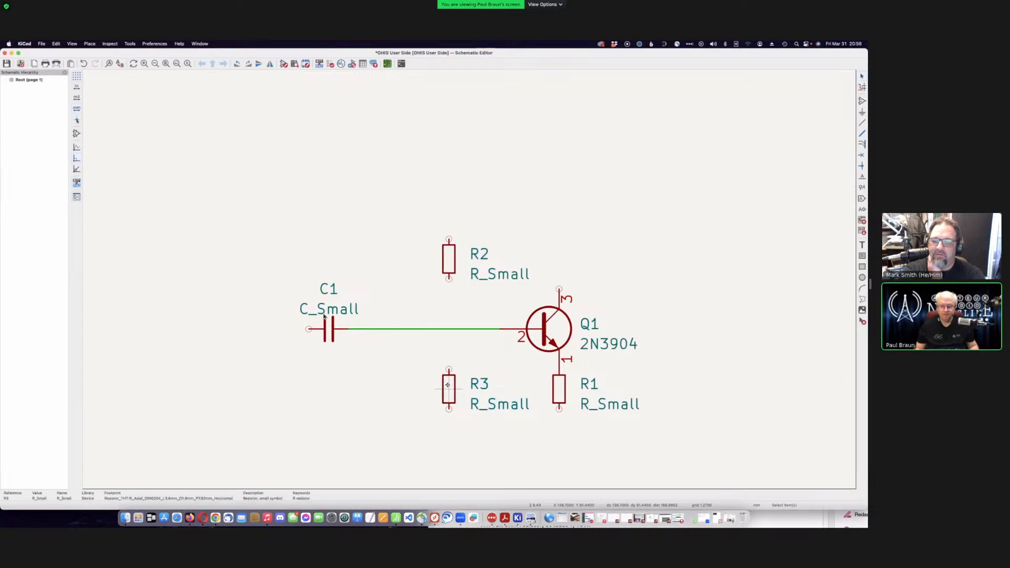
pyautogui.press('m')
pyautogui.click(451, 388)
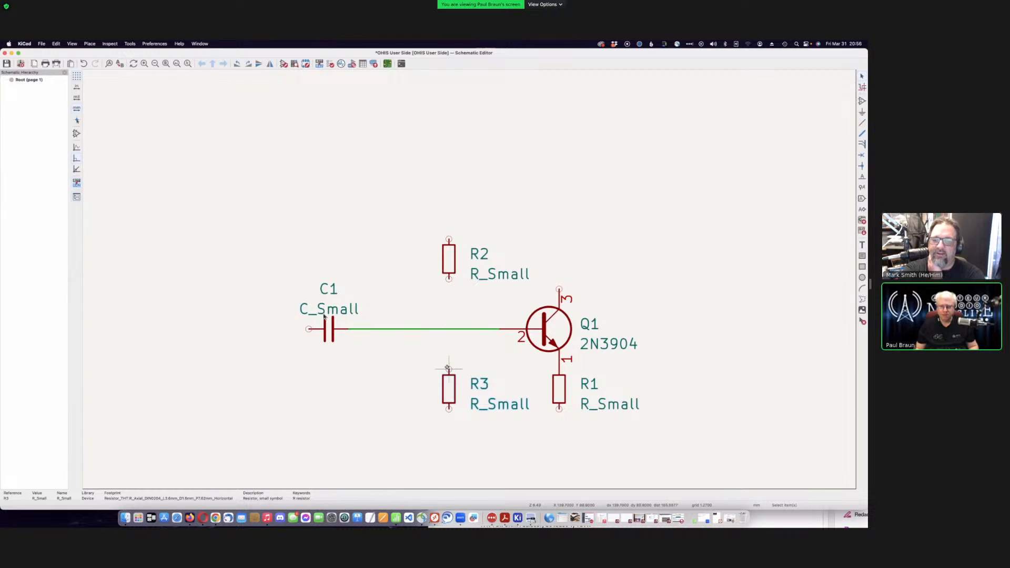
pyautogui.click(519, 251)
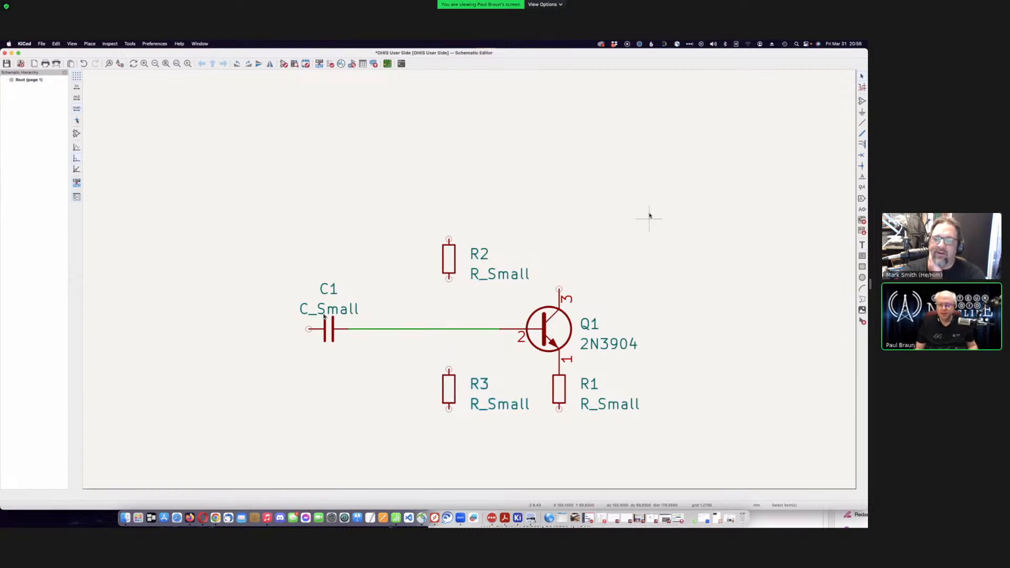
# - Draw a vertical wire from R2's lower pin to R3's upper pin
pyautogui.click(862, 134)
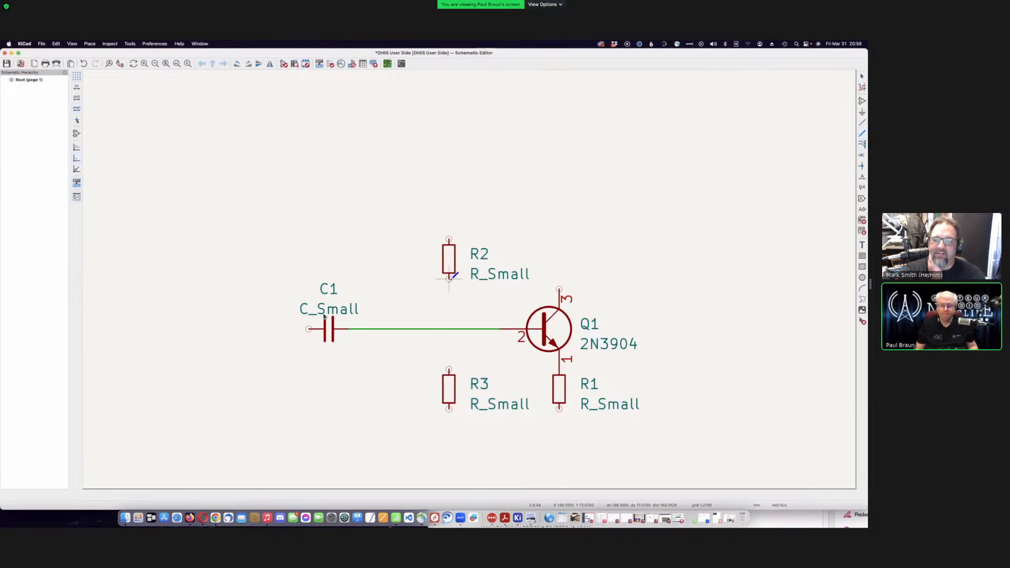
pyautogui.click(862, 123)
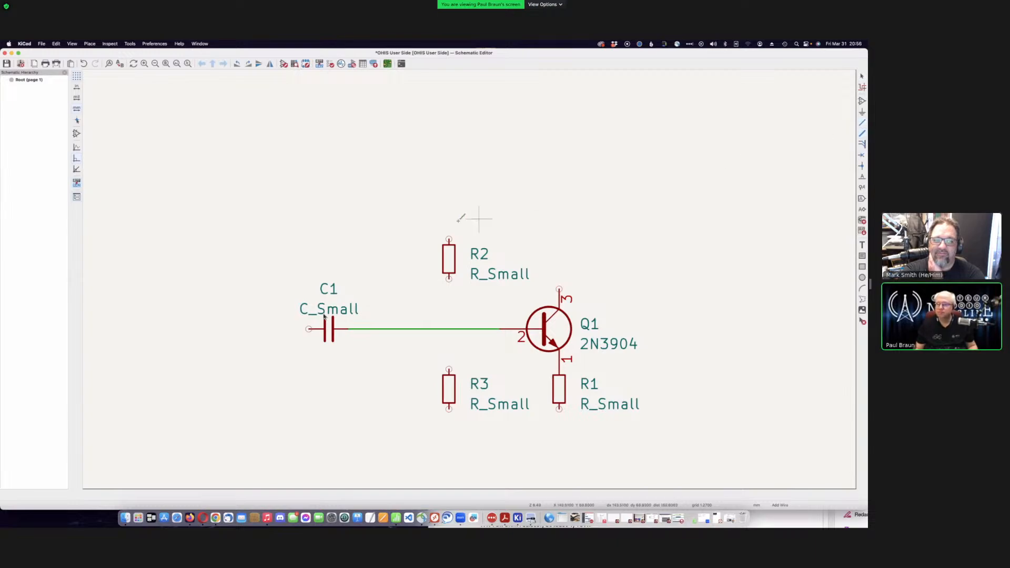
pyautogui.click(449, 278)
pyautogui.click(448, 368)
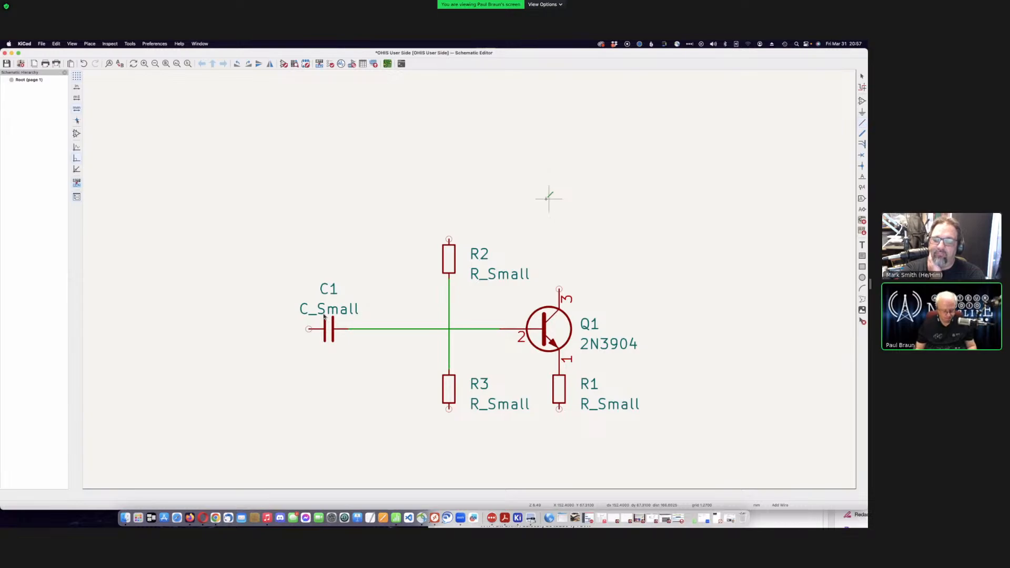
pyautogui.press('Escape')
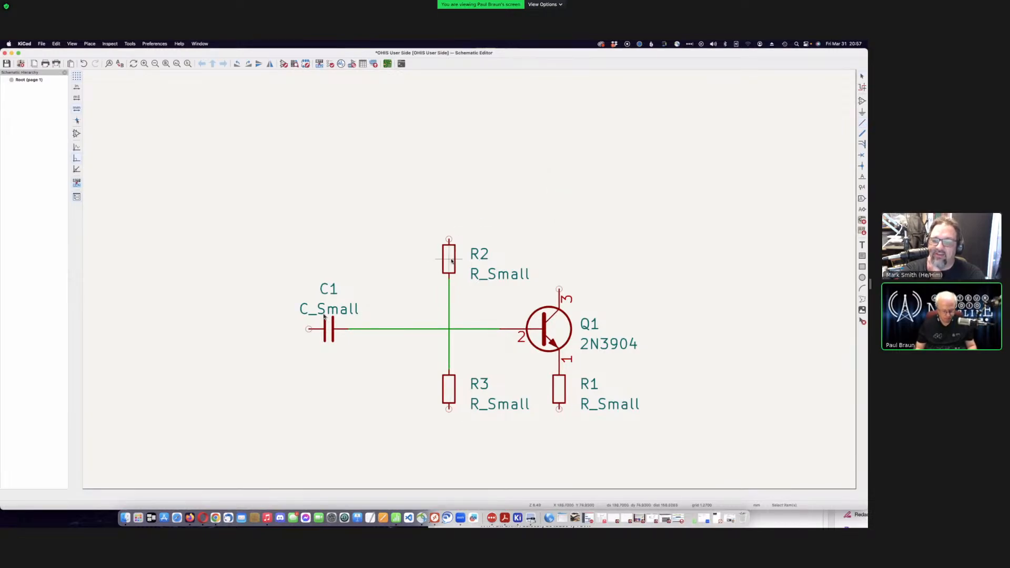
# - Try moving R2, then undo the move so it stays in place
pyautogui.press('m')
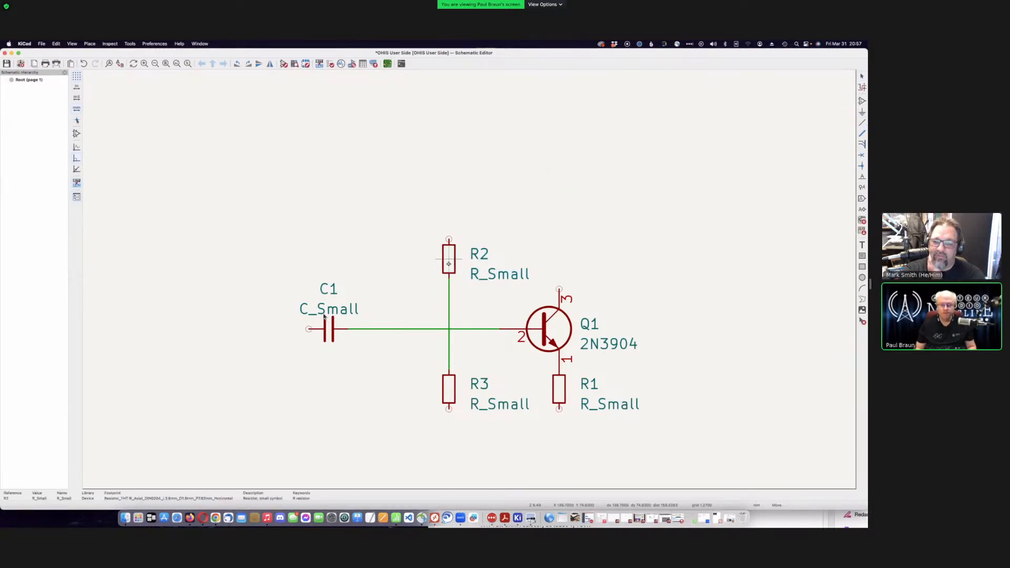
pyautogui.click(449, 269)
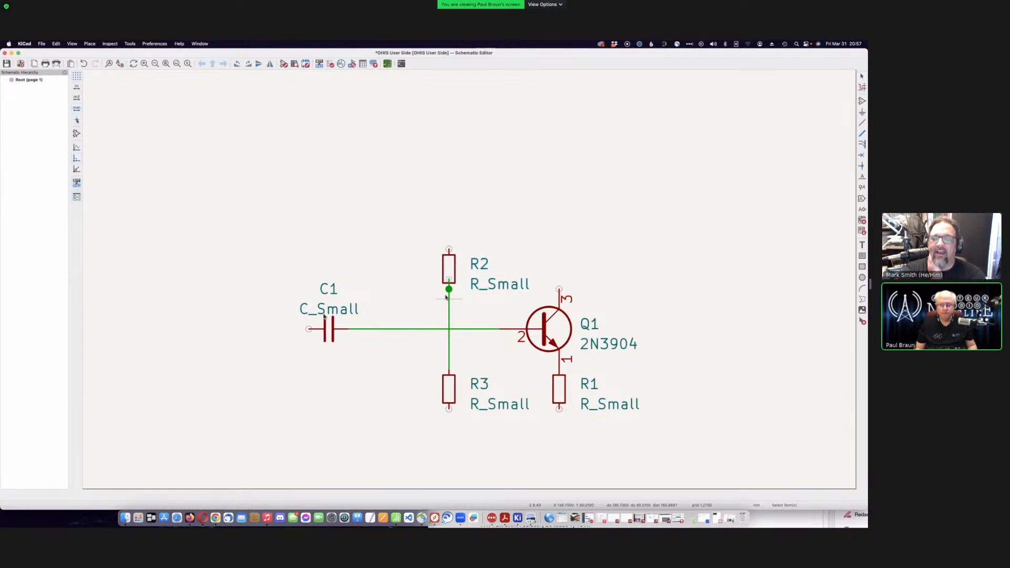
pyautogui.press('super+z')
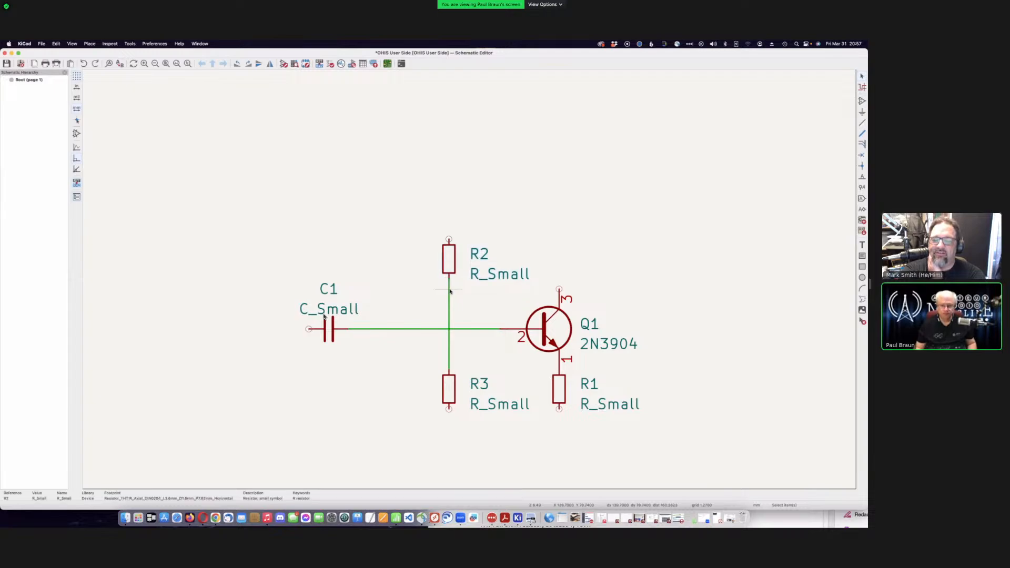
pyautogui.click(570, 210)
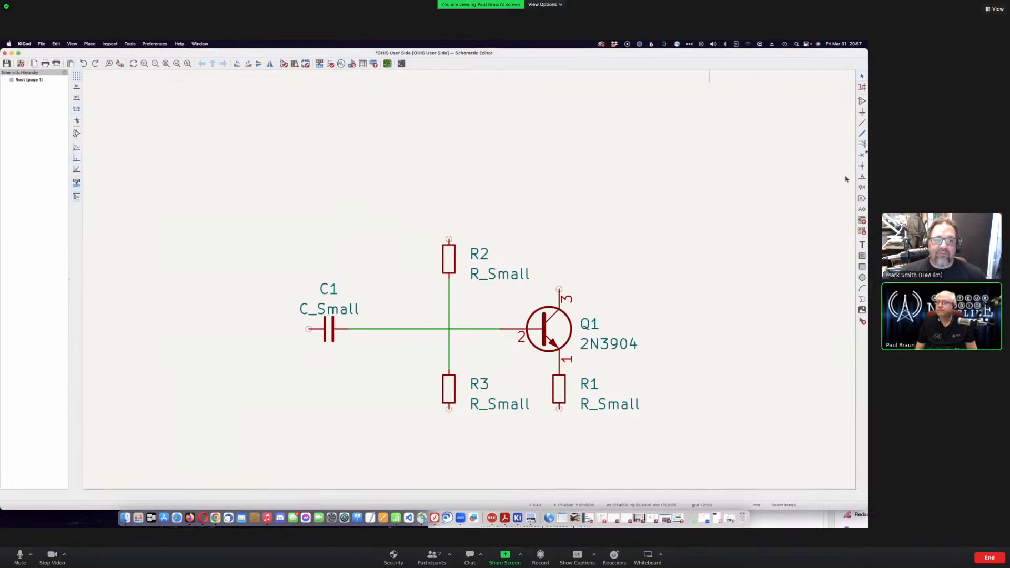
# - Place a junction dot at the wire crossing, then undo both the junction and the R2–R3 wire
pyautogui.click(861, 167)
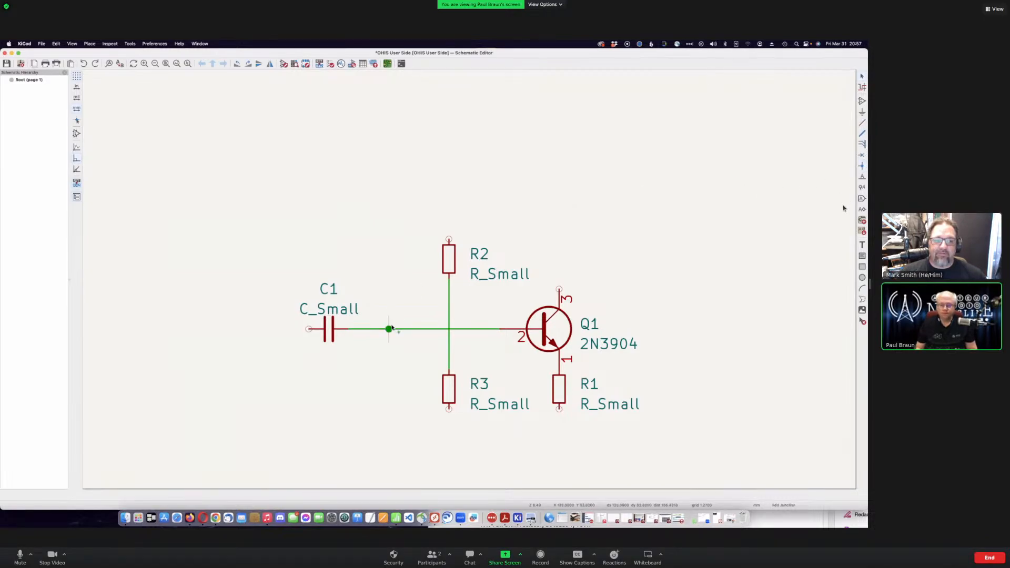
pyautogui.click(448, 329)
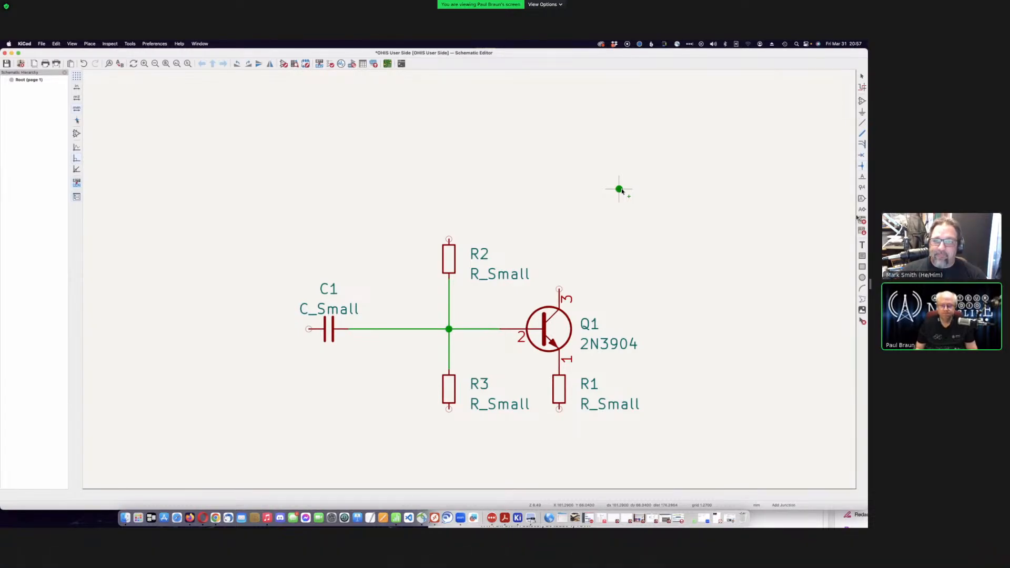
pyautogui.press('Escape')
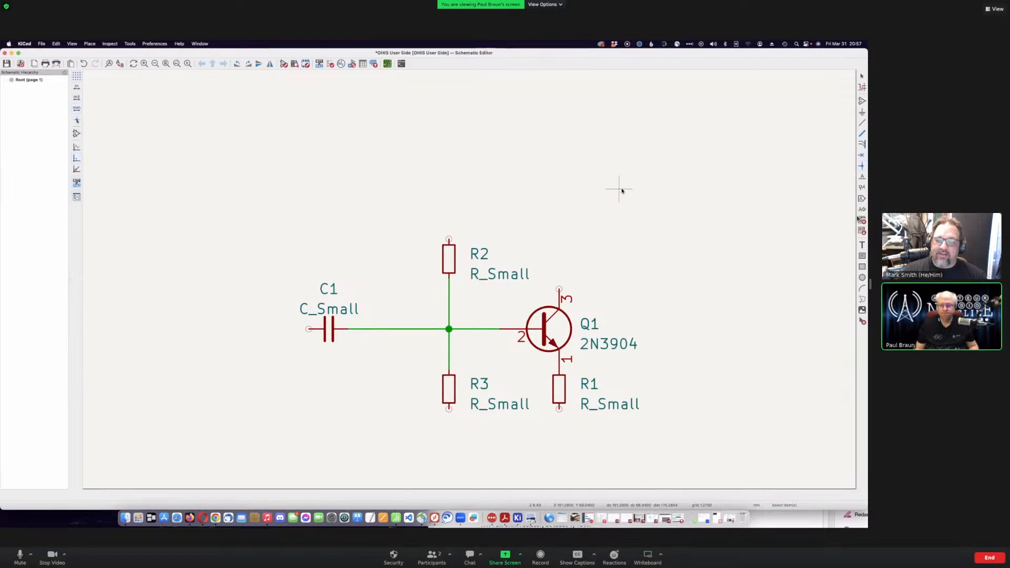
pyautogui.press('super+z')
pyautogui.press('super+z')
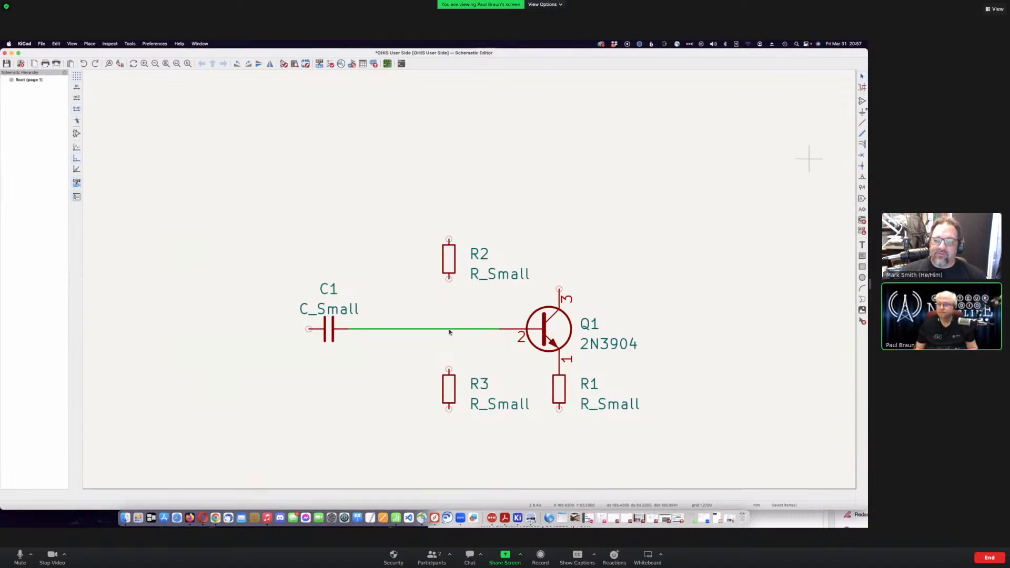
# - Begin a new wire from R2's lower pin toward the C1–Q1 wire
pyautogui.click(862, 123)
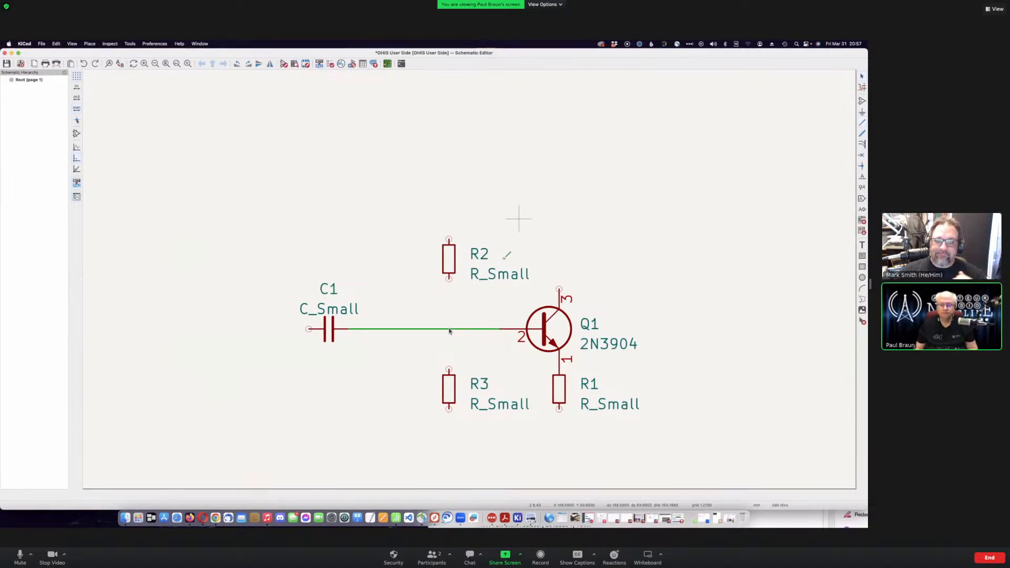
pyautogui.click(449, 279)
pyautogui.press('Escape')
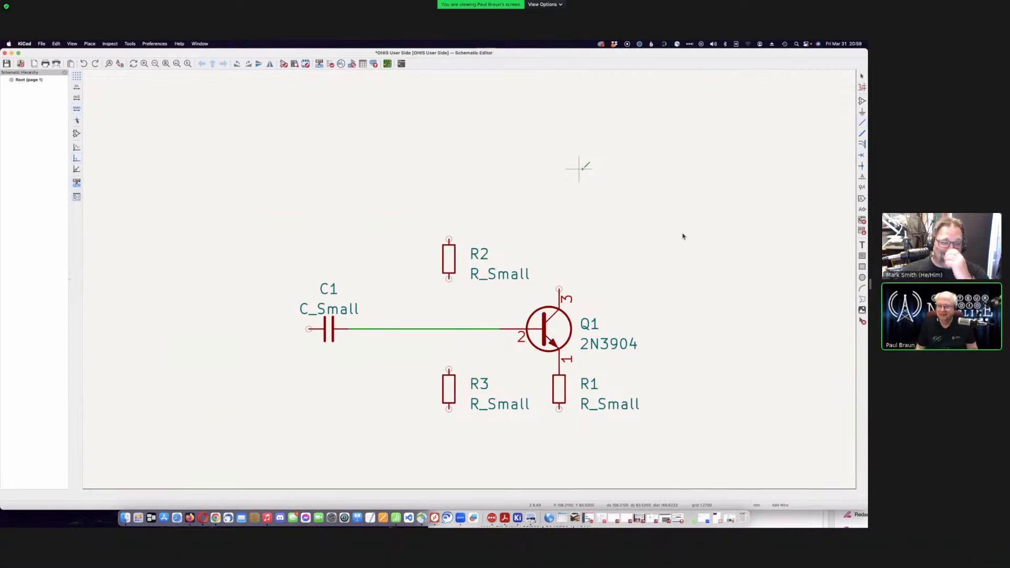
pyautogui.click(449, 277)
# - End R2's wire on the C1–Q1 line with a junction, save, and wire R3's top pin to it
pyautogui.click(449, 329)
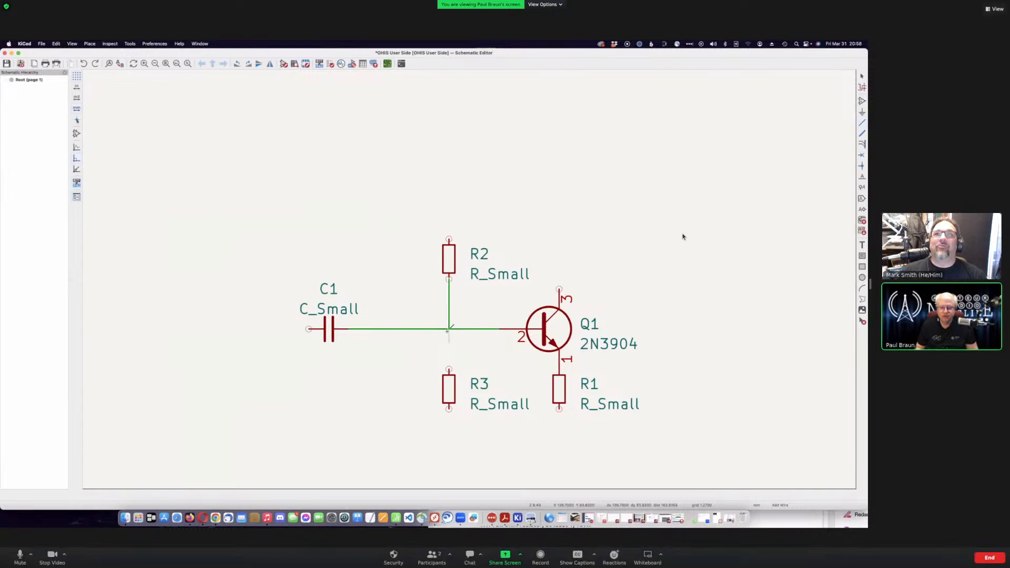
pyautogui.click(448, 329)
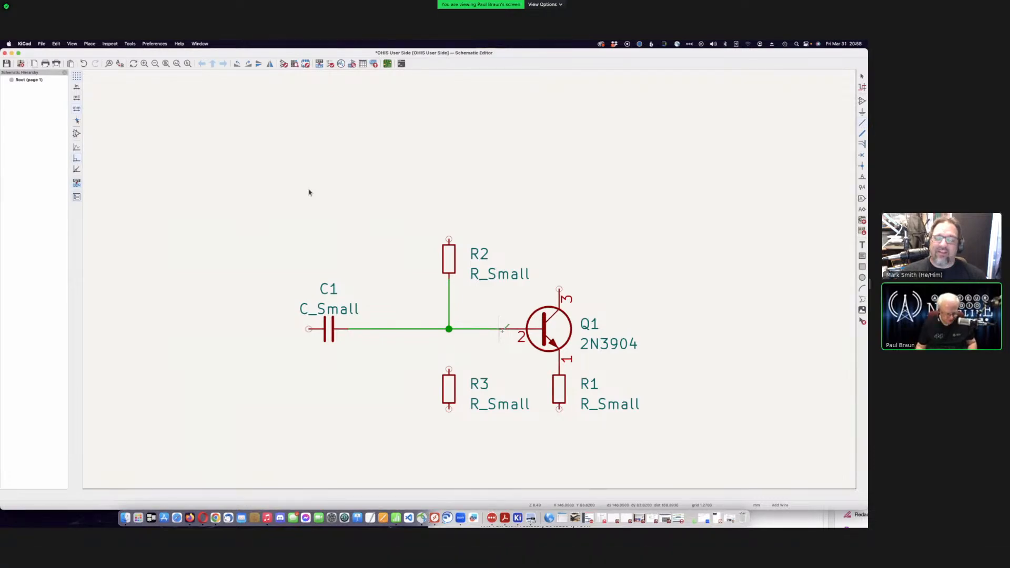
pyautogui.press('super+s')
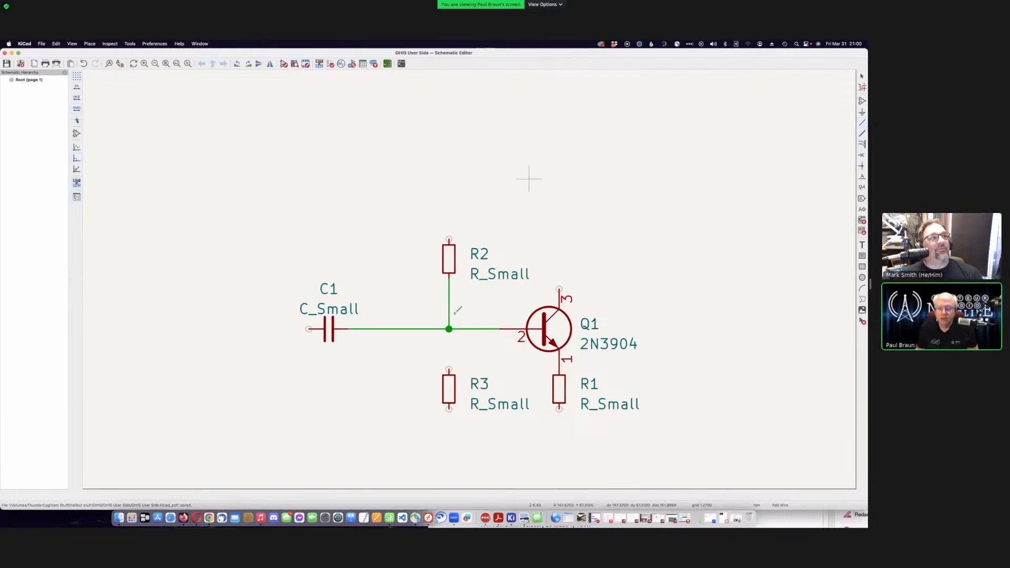
pyautogui.click(448, 368)
pyautogui.click(448, 329)
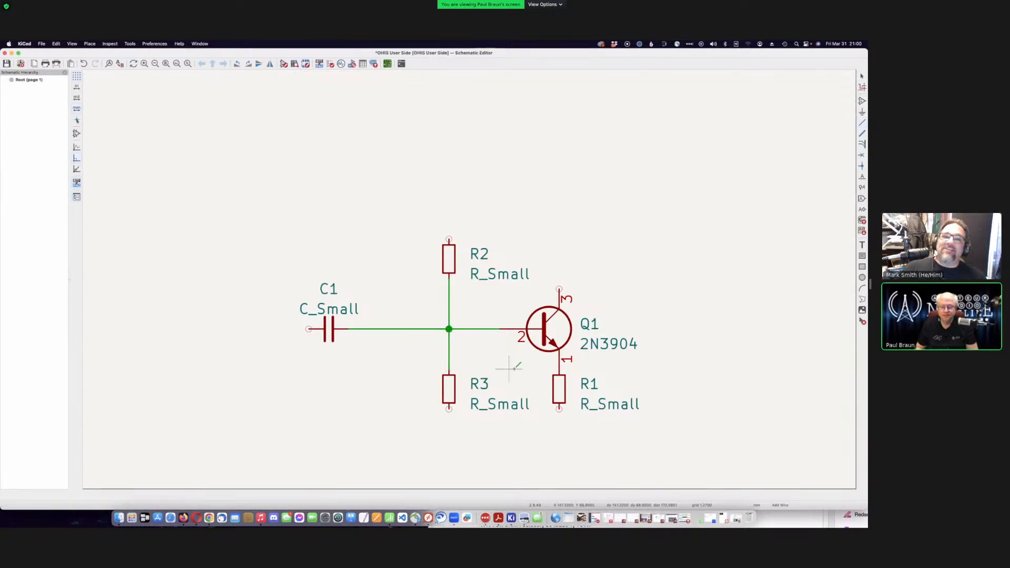
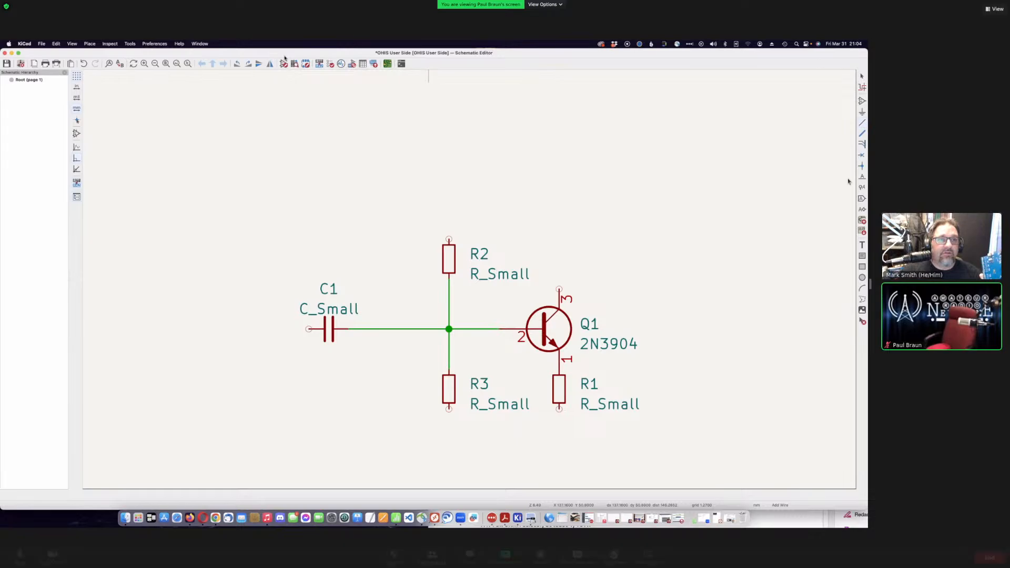
# - Position the OHIS Dynamic Microphone Preamp PDF page beside the KiCad schematic
pyautogui.moveTo(870, 284); pyautogui.dragTo(520, 297)
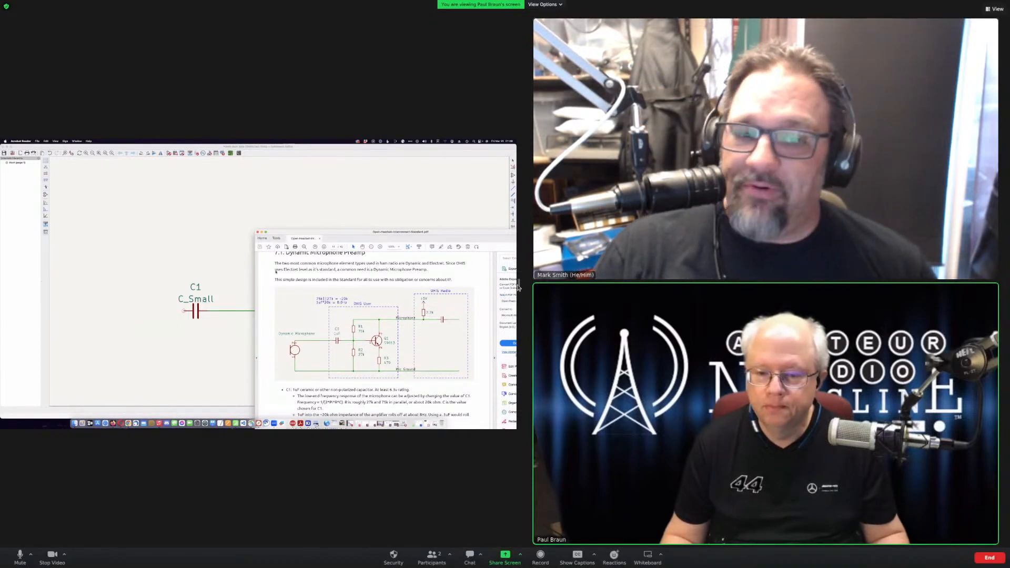
# - Move the reference PDF aside and cancel the unfinished wire in the schematic
pyautogui.moveTo(588, 290); pyautogui.dragTo(847, 280)
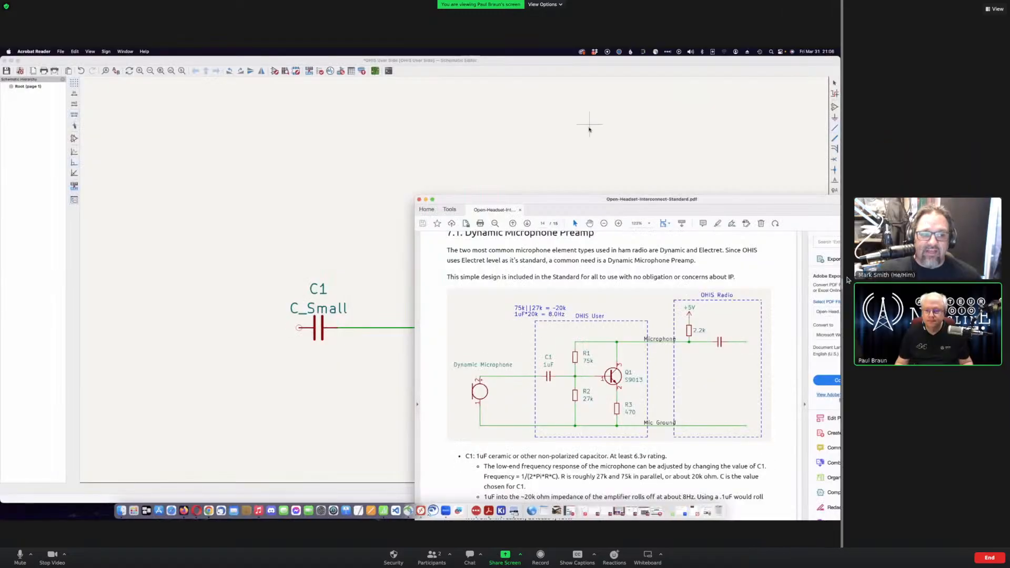
pyautogui.click(589, 126)
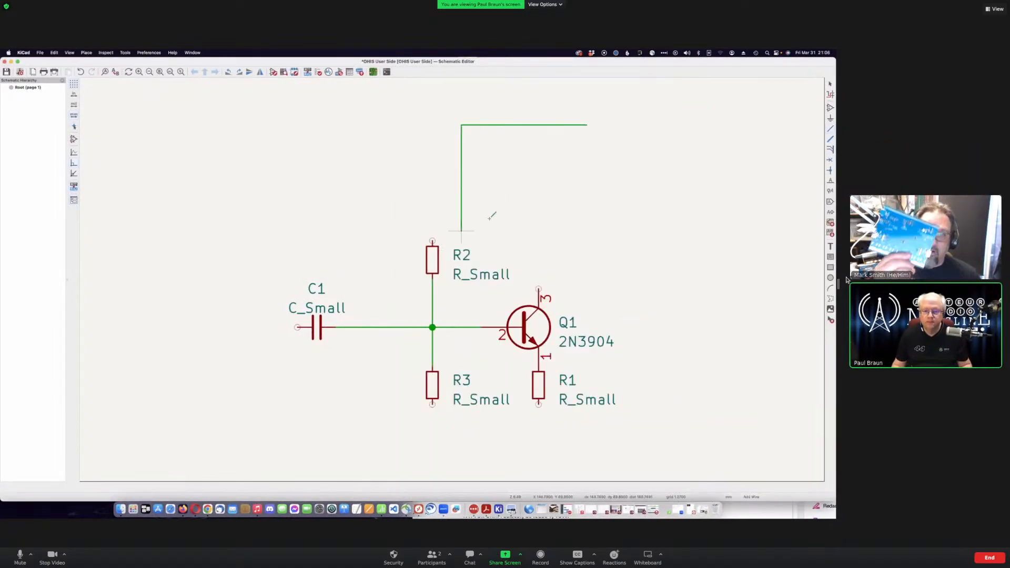
pyautogui.press('Escape')
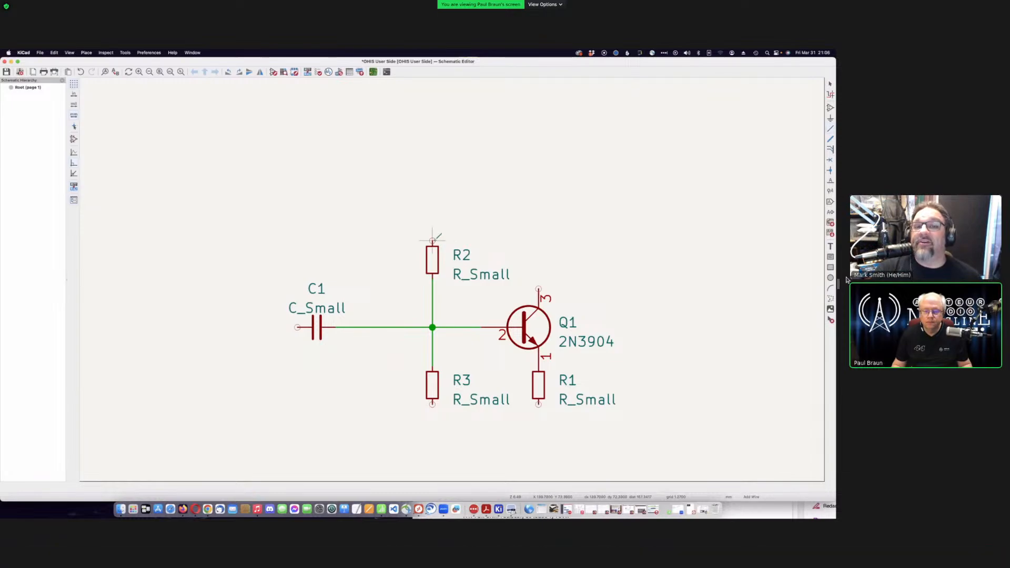
# - Run a top wire from R2's pin past Q1 and tie Q1's collector up to it
pyautogui.click(433, 240)
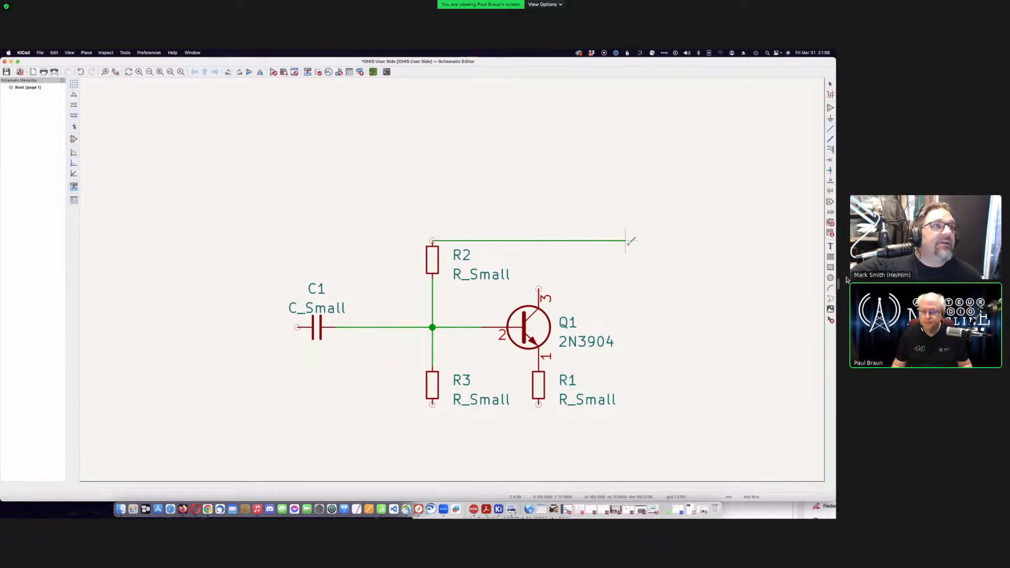
pyautogui.doubleClick(645, 241)
pyautogui.click(538, 289)
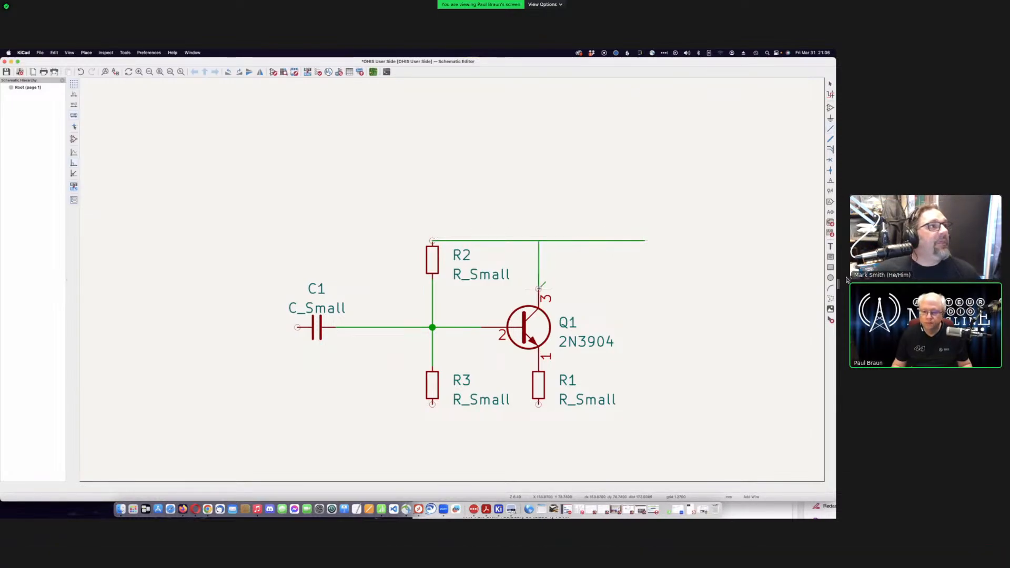
pyautogui.click(538, 240)
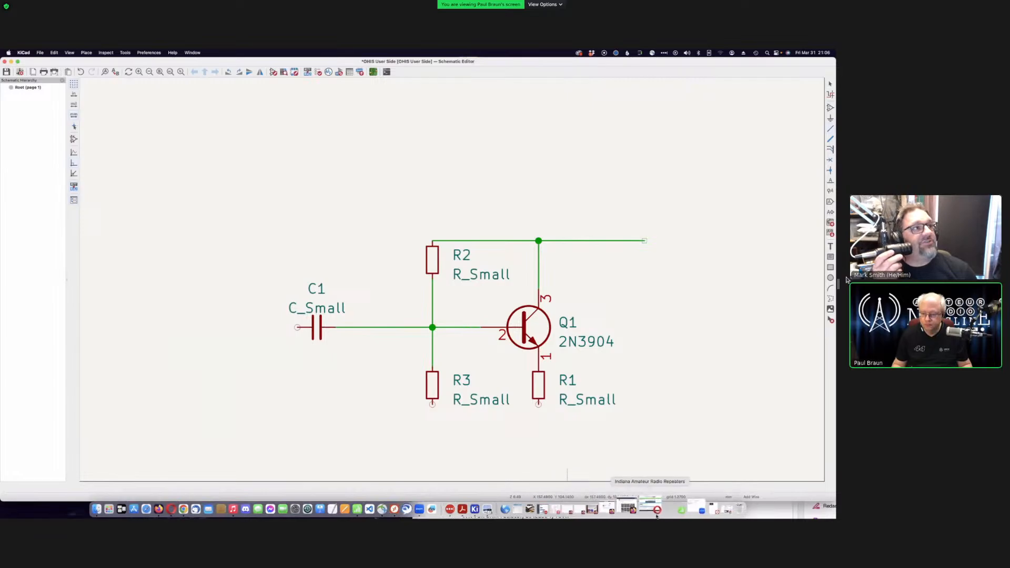
pyautogui.click(485, 504)
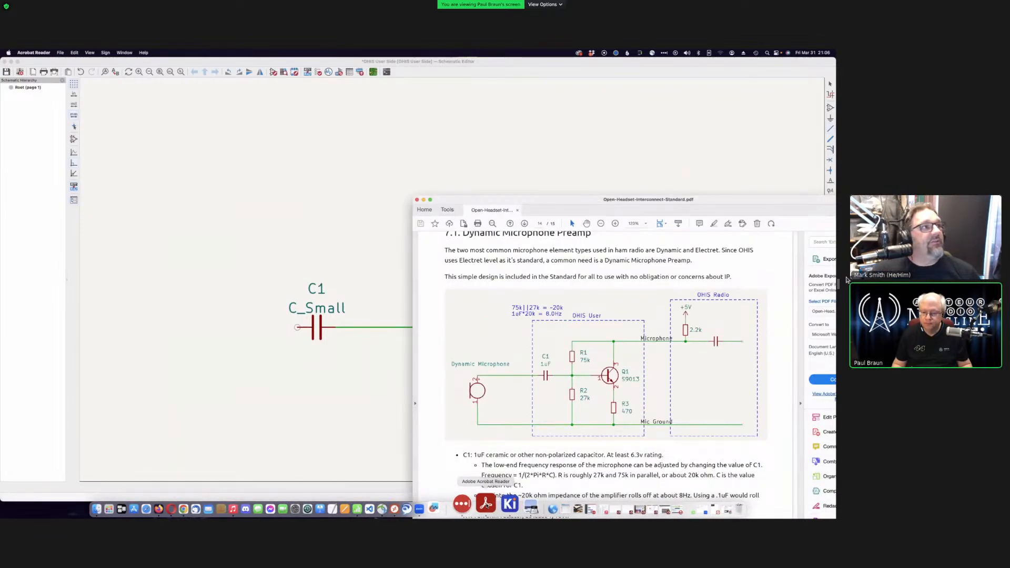
pyautogui.click(486, 62)
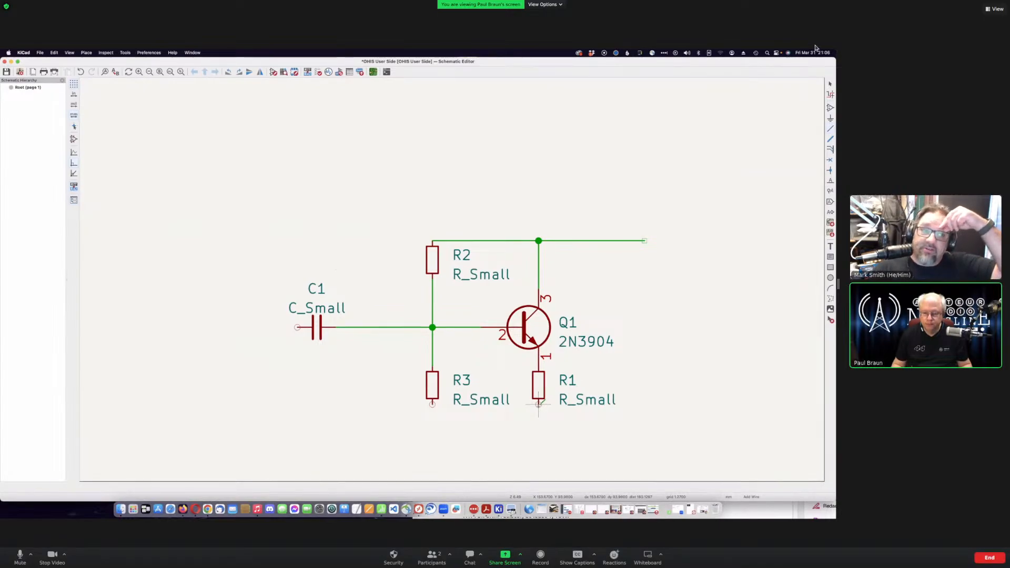
# - Draw the bottom wire from R1's lower pin left under C1 and join R3's bottom pin to it
pyautogui.click(538, 404)
pyautogui.click(538, 432)
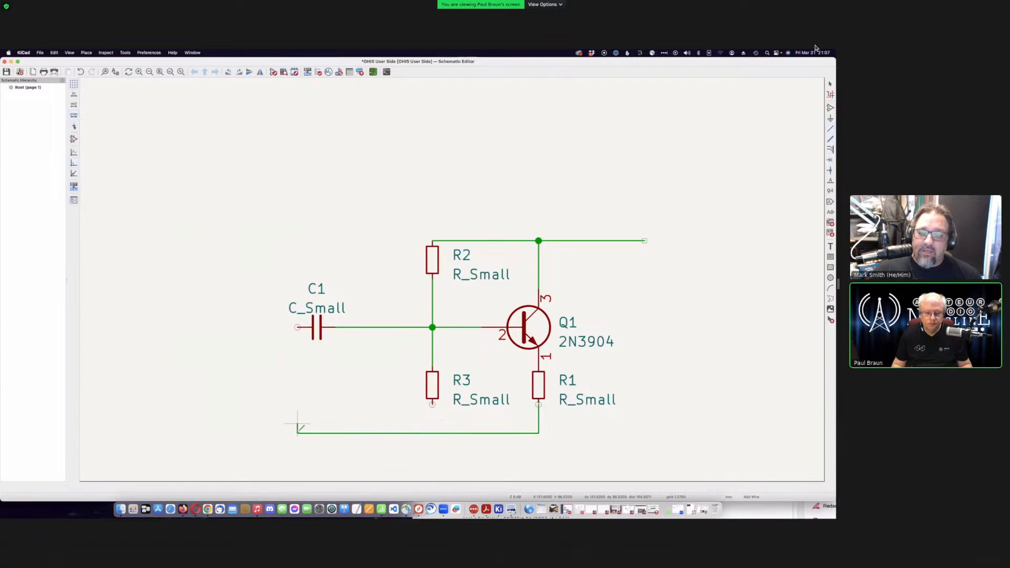
pyautogui.doubleClick(297, 432)
pyautogui.click(431, 404)
pyautogui.click(431, 433)
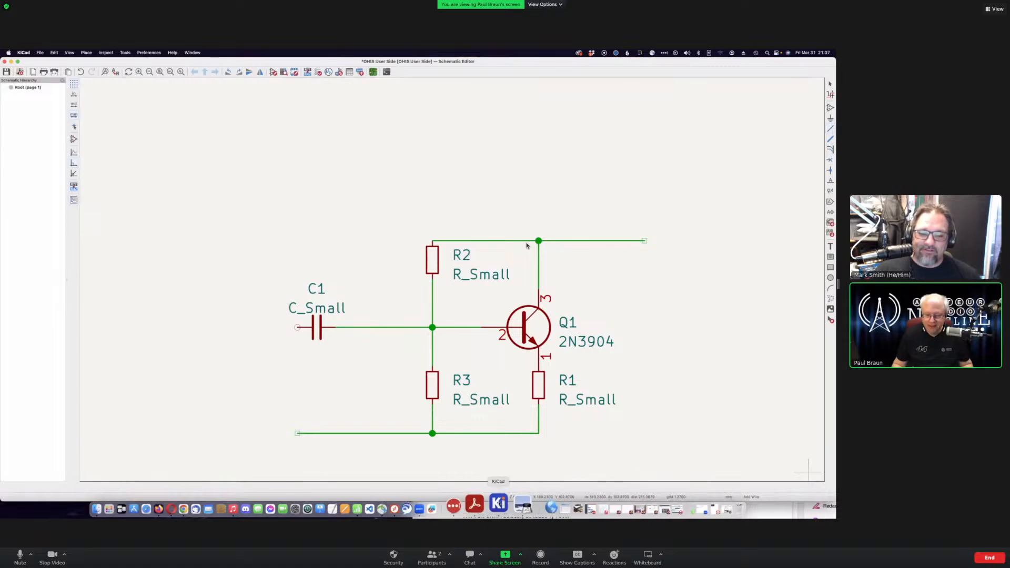
pyautogui.click(479, 503)
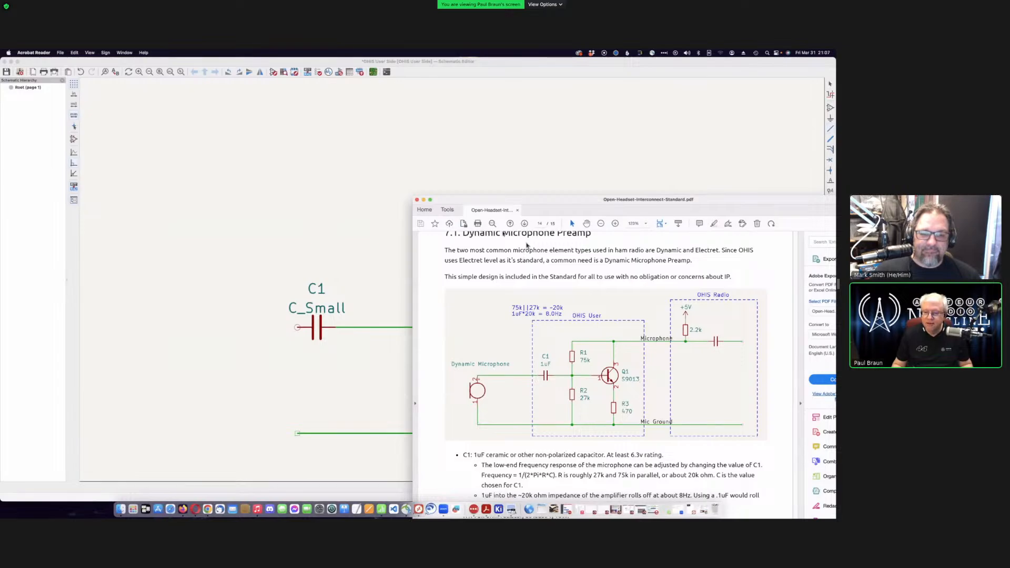
pyautogui.press('super+Tab')
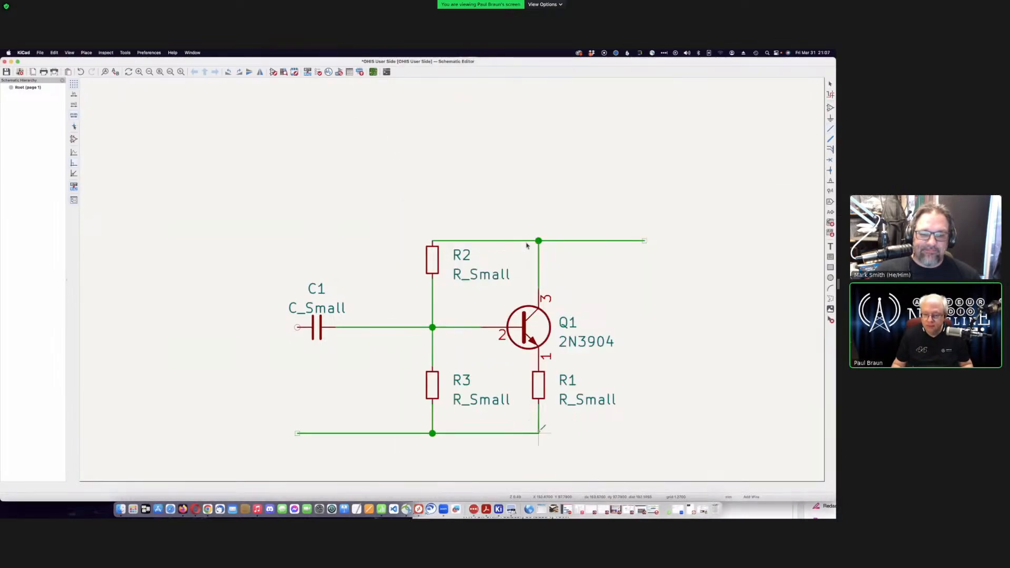
# - Extend the bottom wire right from R1's corner past Q1, undoing a misdrawn segment
pyautogui.click(567, 433)
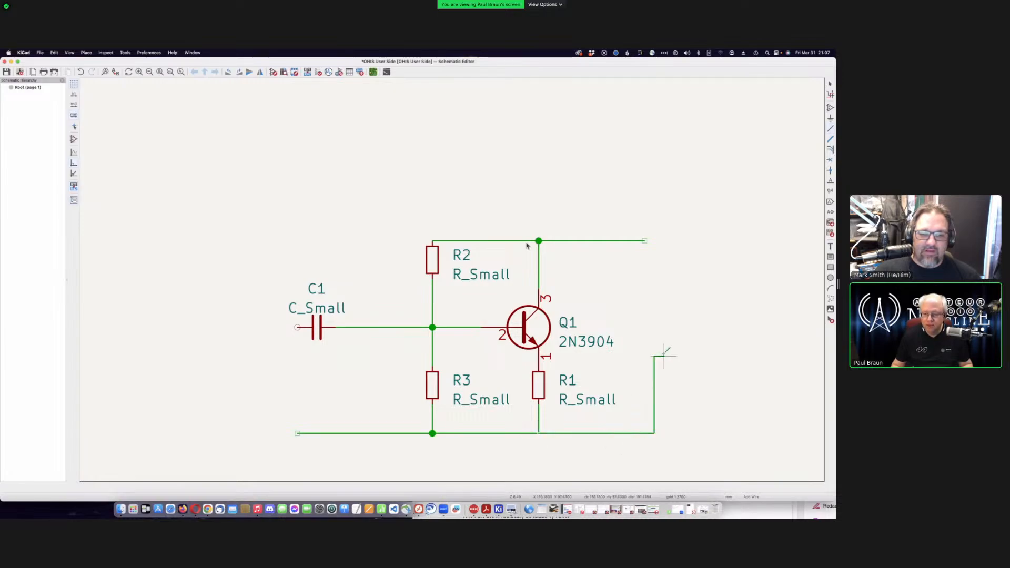
pyautogui.press('Escape')
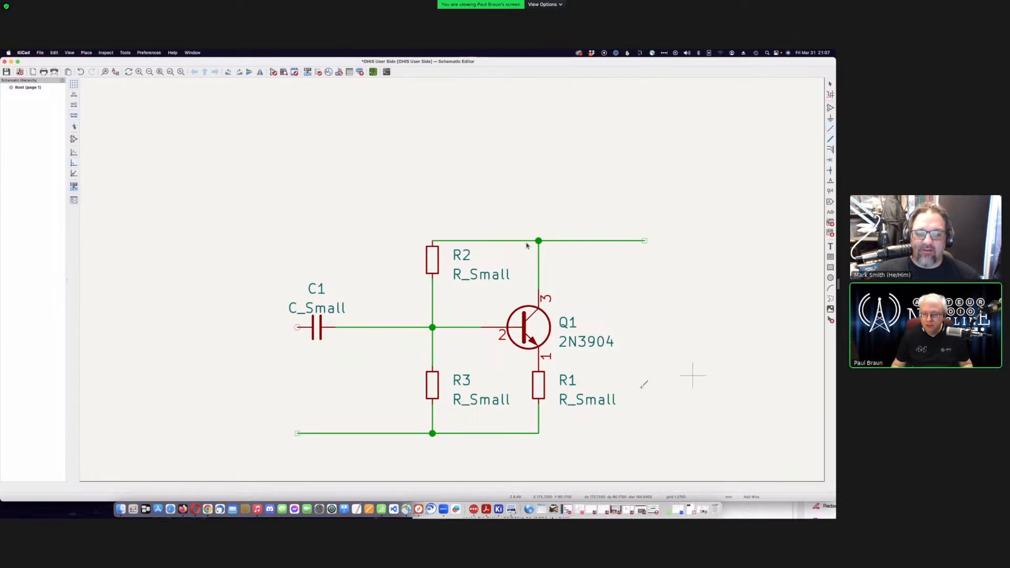
pyautogui.click(538, 432)
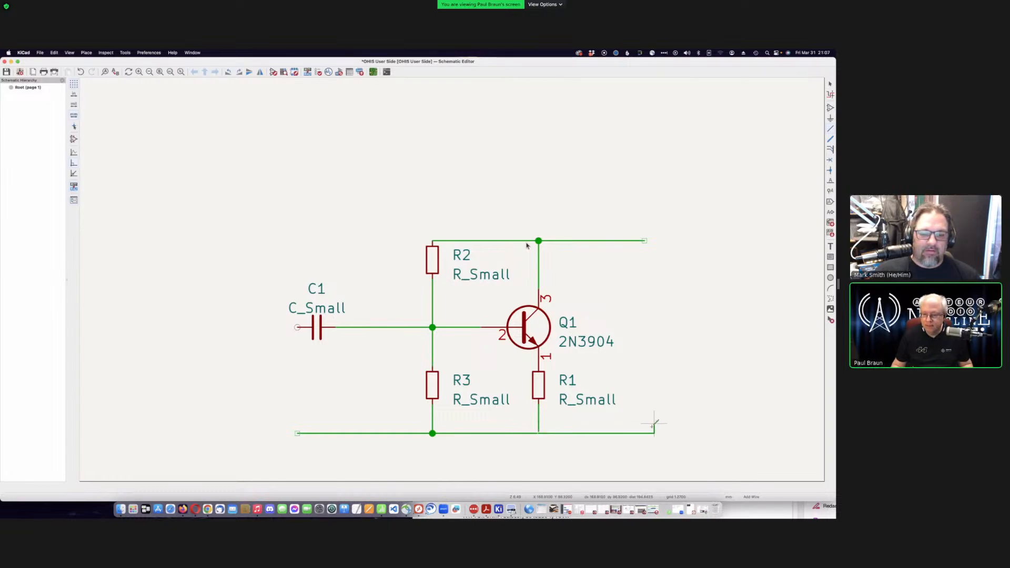
pyautogui.doubleClick(654, 424)
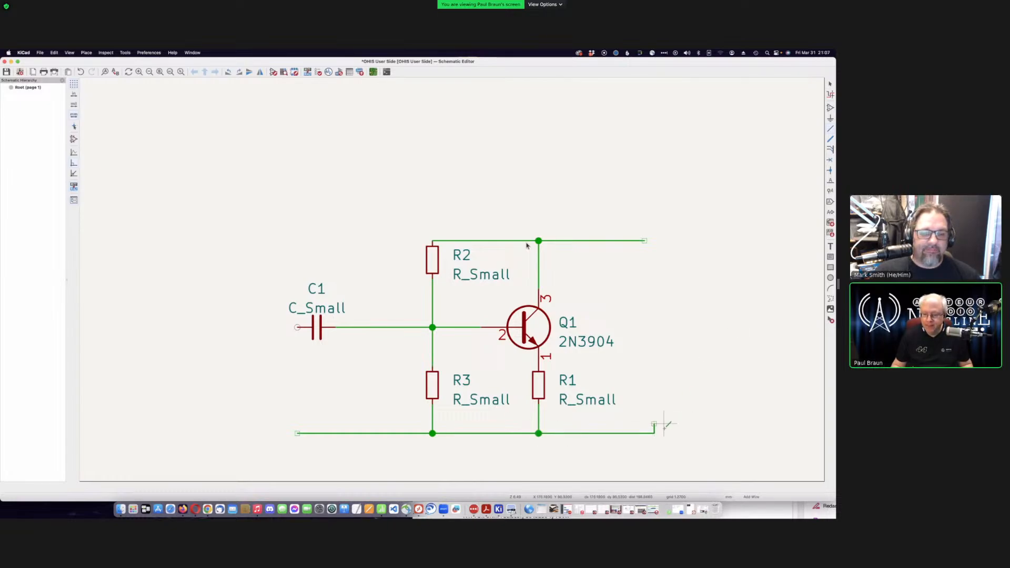
pyautogui.press('super+z')
pyautogui.press('Escape')
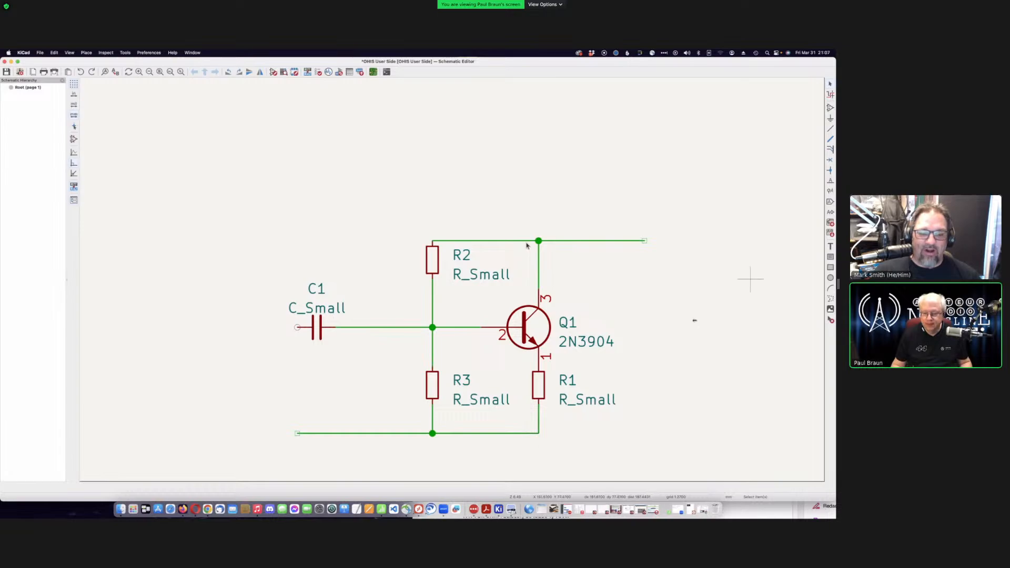
pyautogui.click(830, 130)
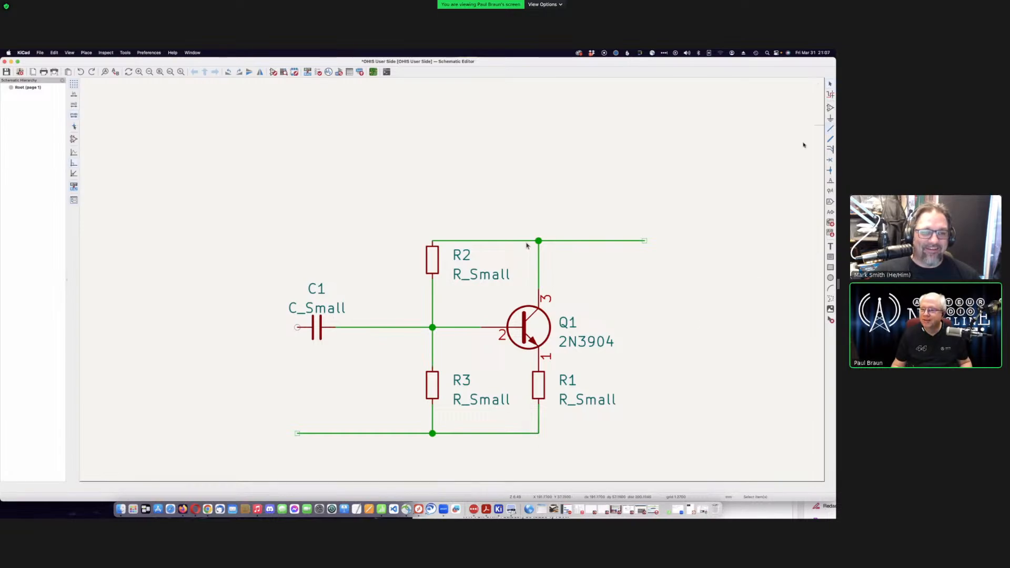
pyautogui.click(538, 432)
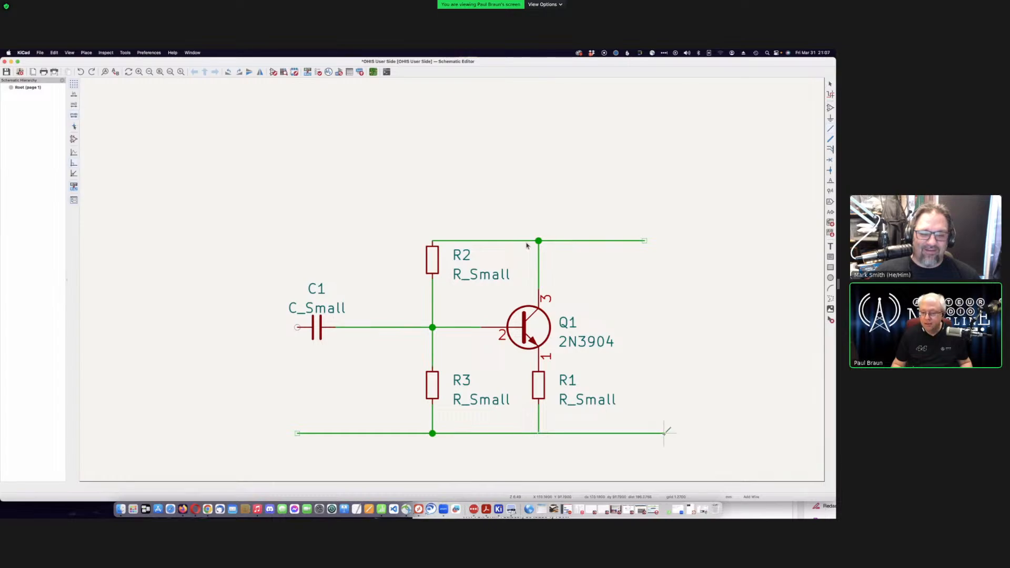
pyautogui.doubleClick(663, 432)
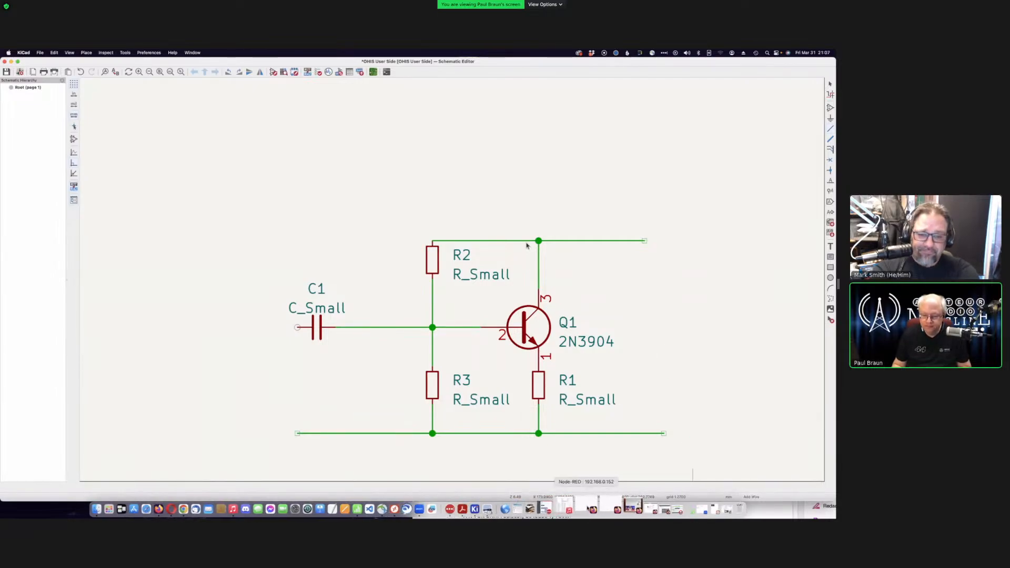
# - Move the reference PDF aside to uncover the schematic, closing an accidental wire properties dialog
pyautogui.click(486, 504)
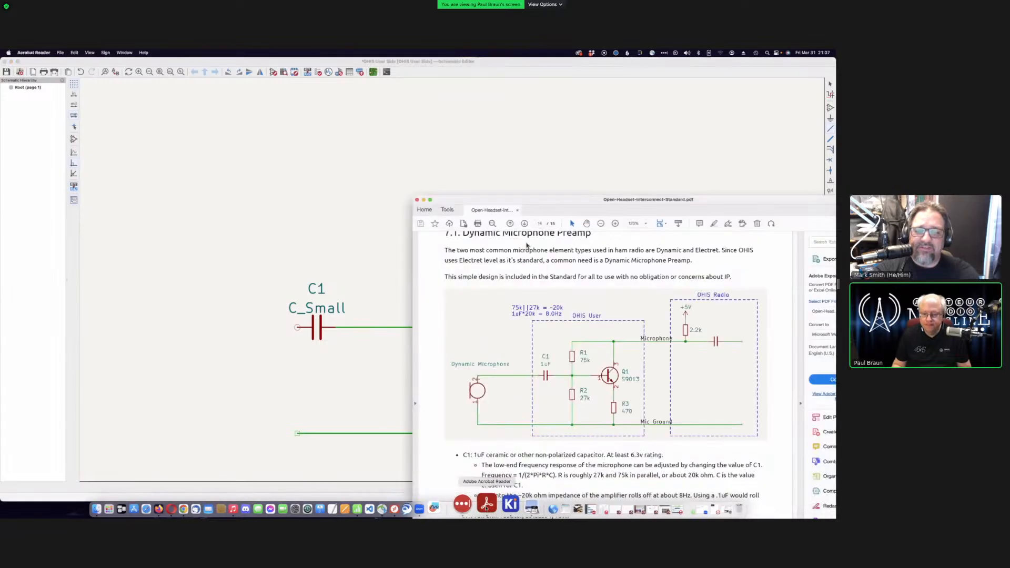
pyautogui.moveTo(582, 205); pyautogui.dragTo(710, 216)
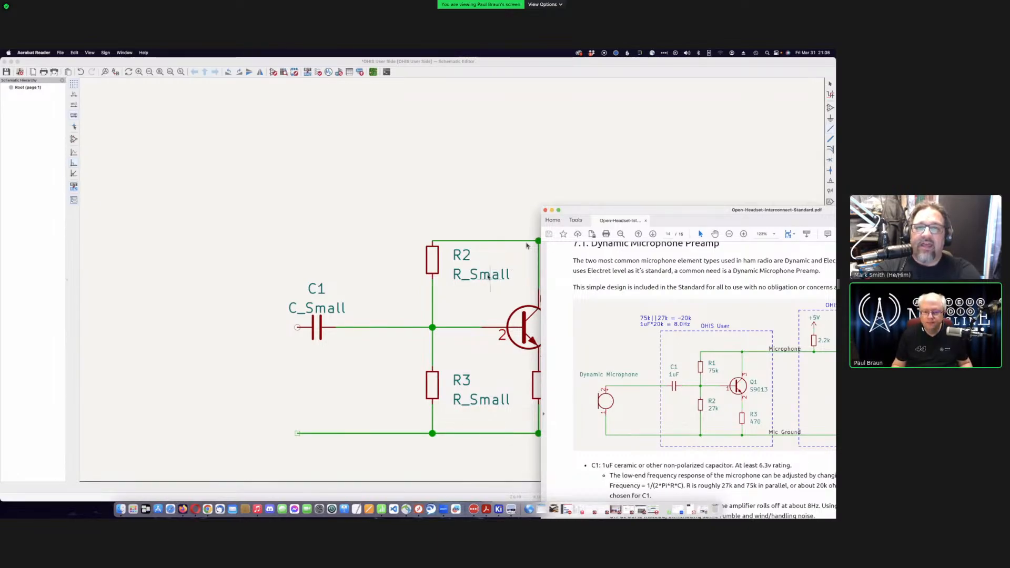
pyautogui.click(488, 276)
pyautogui.press('e')
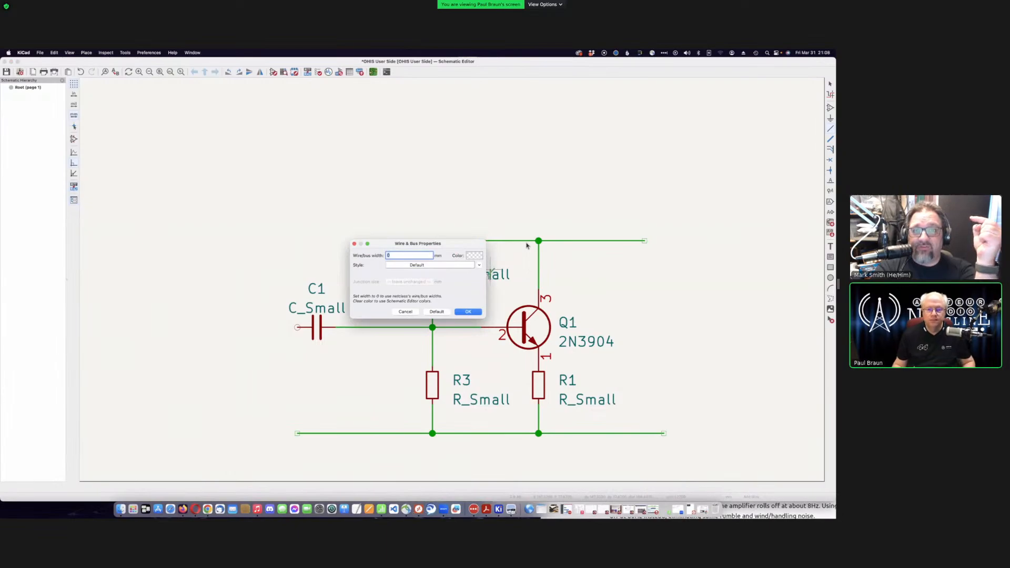
pyautogui.click(436, 312)
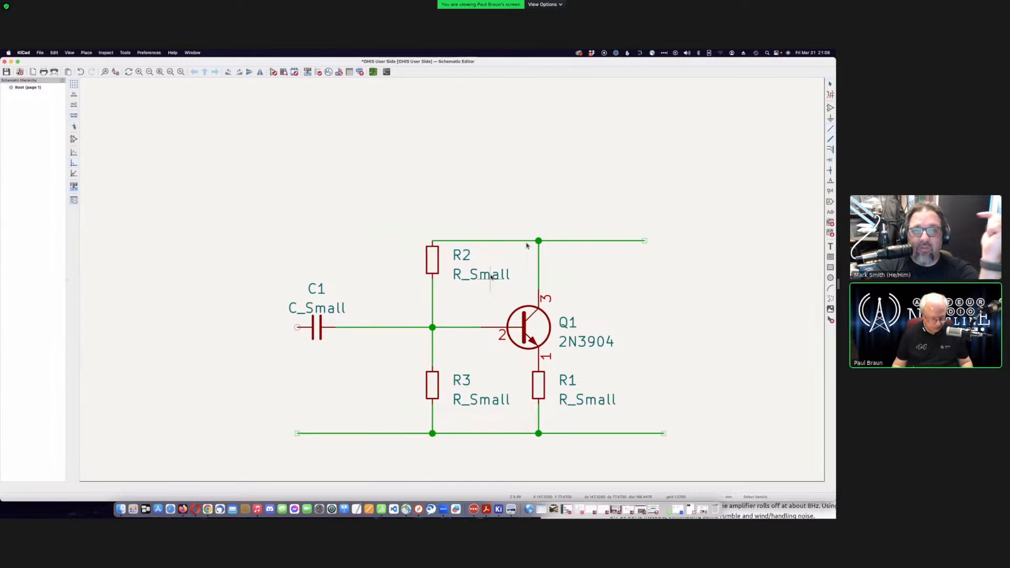
# - Set R2's value to 75k
pyautogui.press('v')
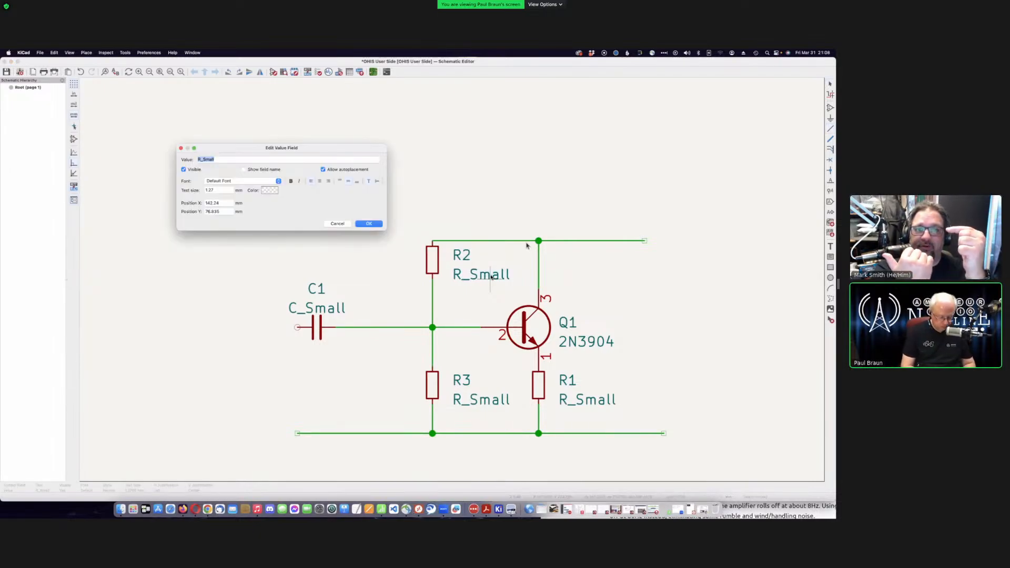
pyautogui.write('75 ohms')
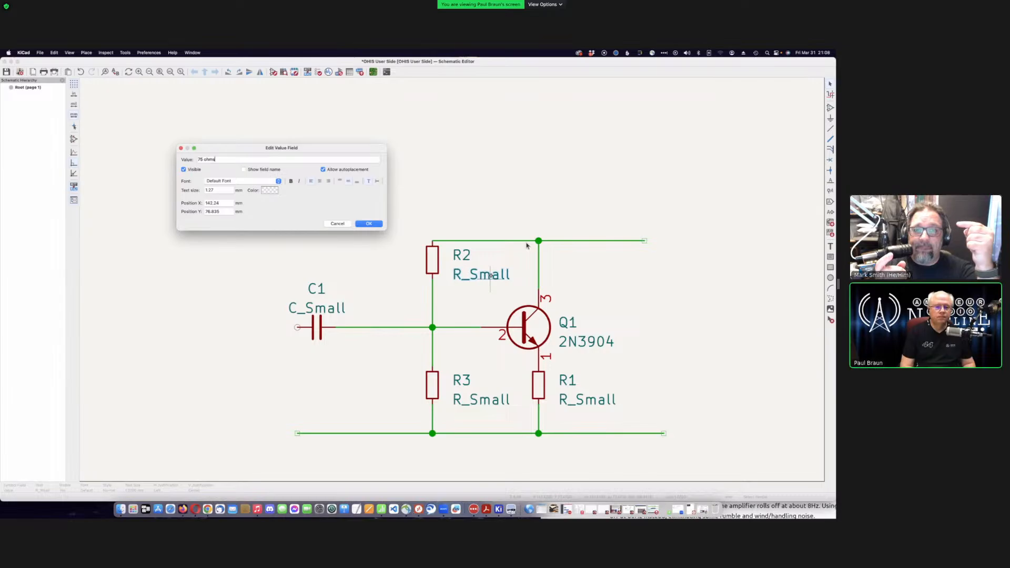
pyautogui.press('Return')
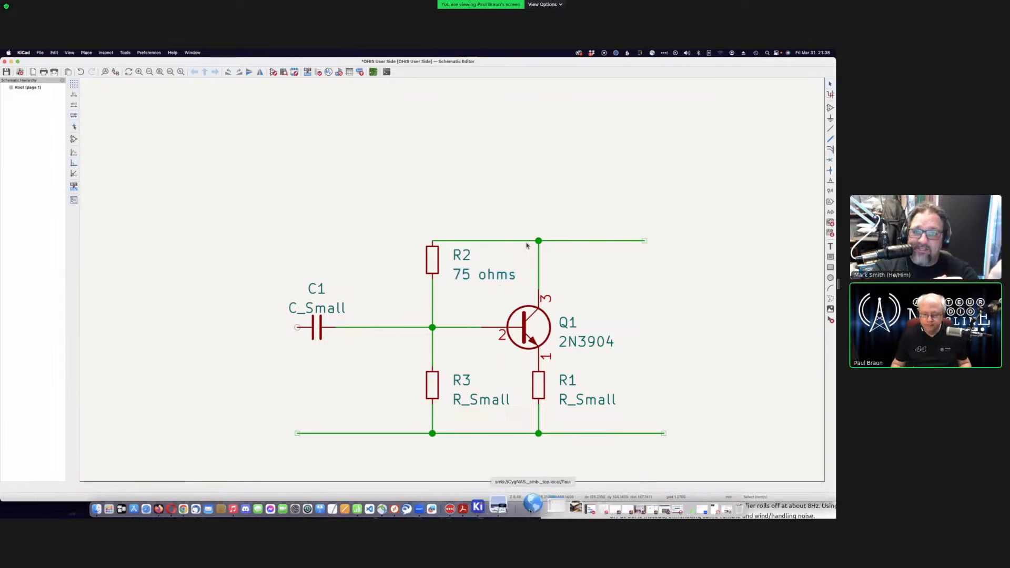
pyautogui.click(488, 505)
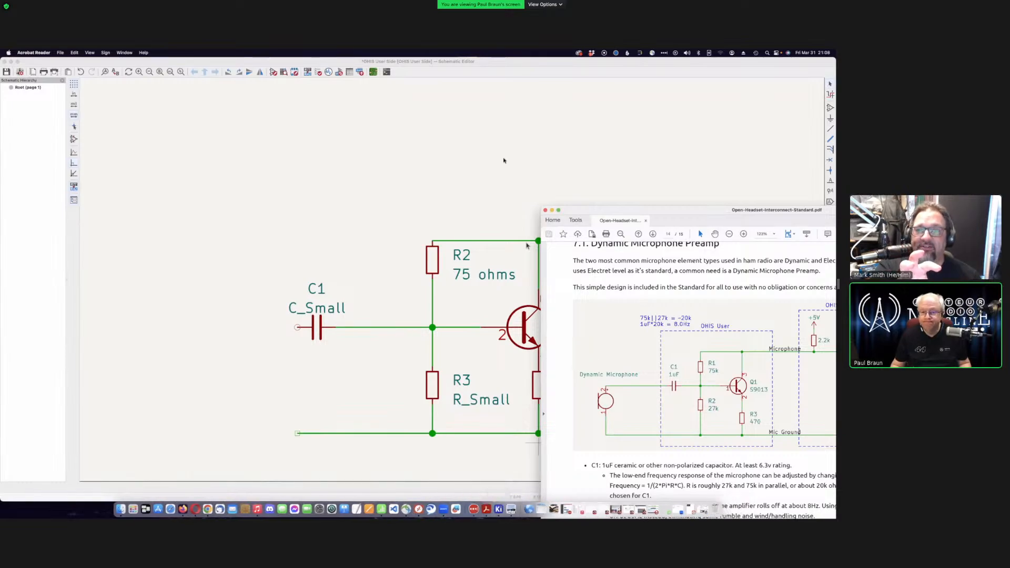
pyautogui.click(492, 79)
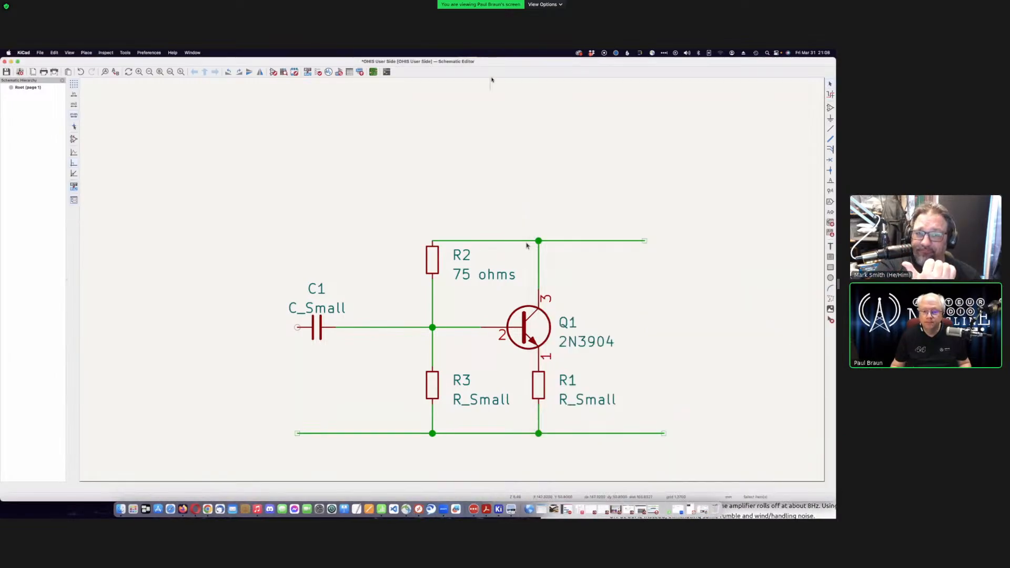
pyautogui.doubleClick(482, 275)
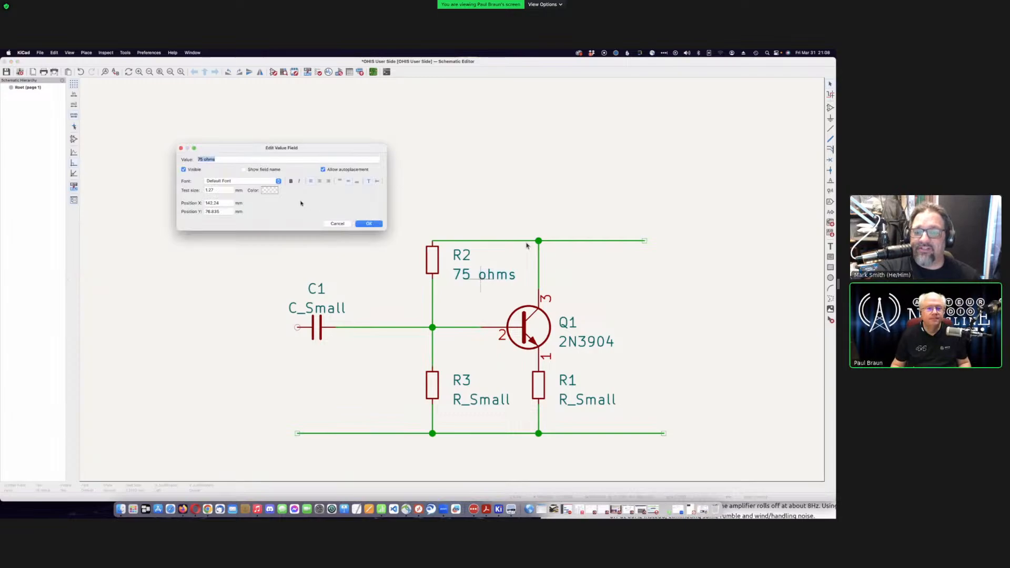
pyautogui.click(267, 160)
pyautogui.press('BackSpace')
pyautogui.press('BackSpace')
pyautogui.press('BackSpace')
pyautogui.press('BackSpace')
pyautogui.press('BackSpace')
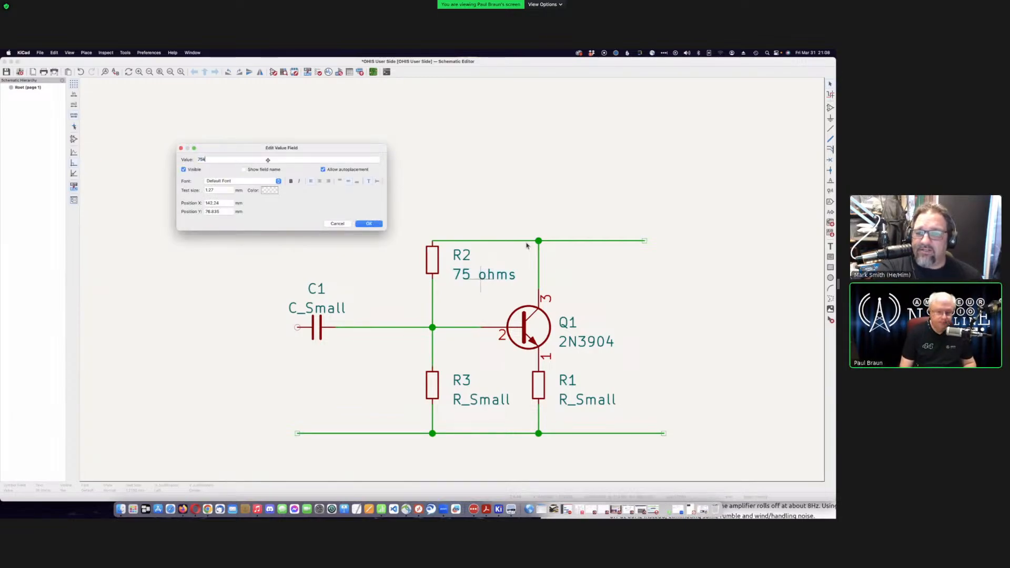
pyautogui.press('Return')
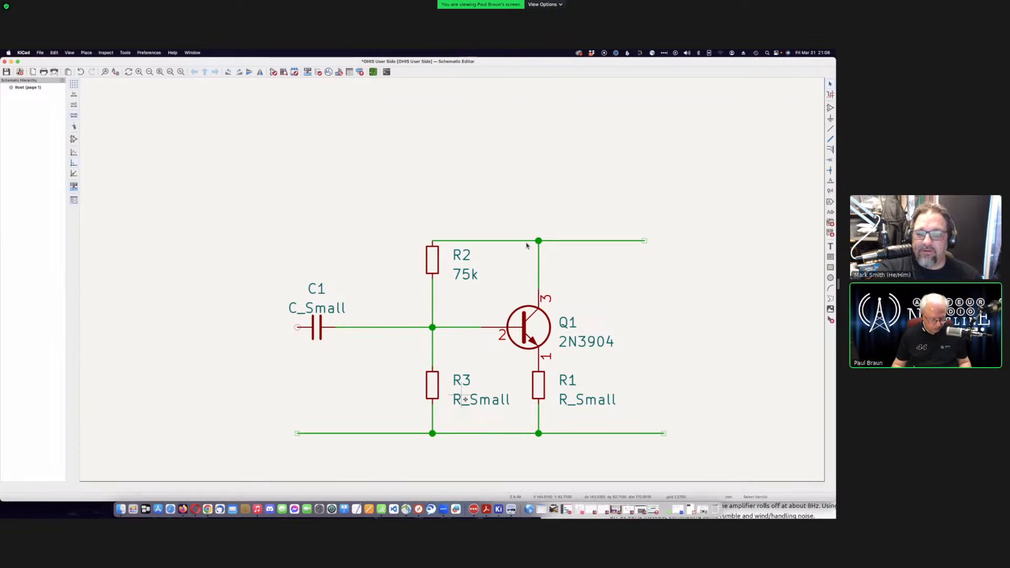
# - Set R3's value to 27k
pyautogui.press('r')
pyautogui.press('v')
pyautogui.press('Return')
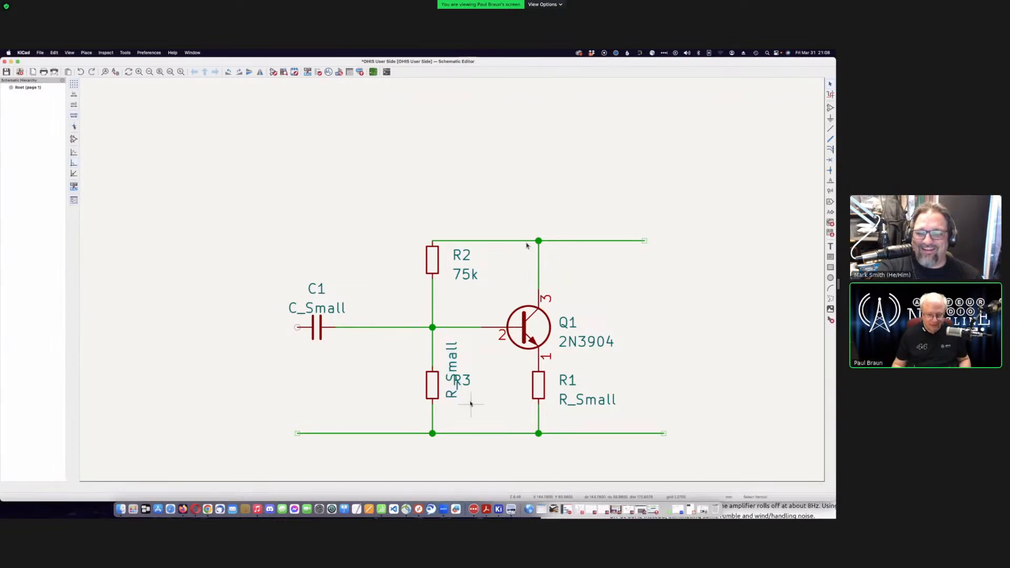
pyautogui.click(436, 389)
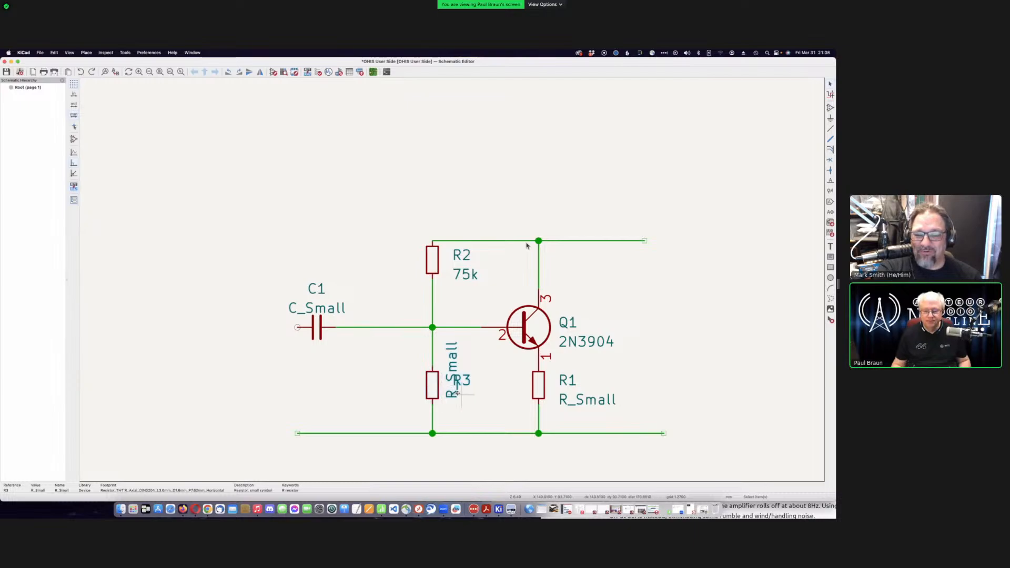
pyautogui.press('Escape')
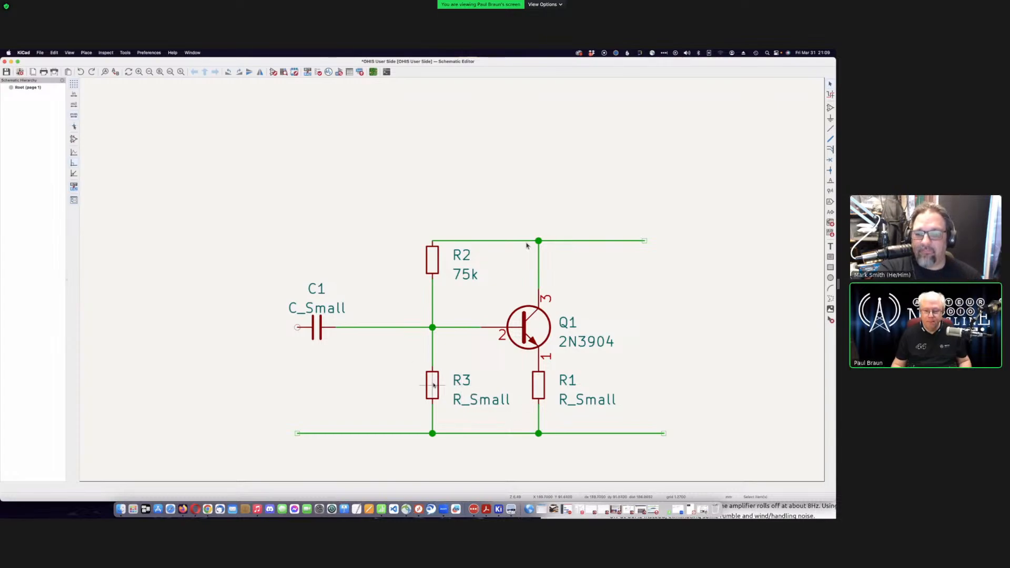
pyautogui.press('v')
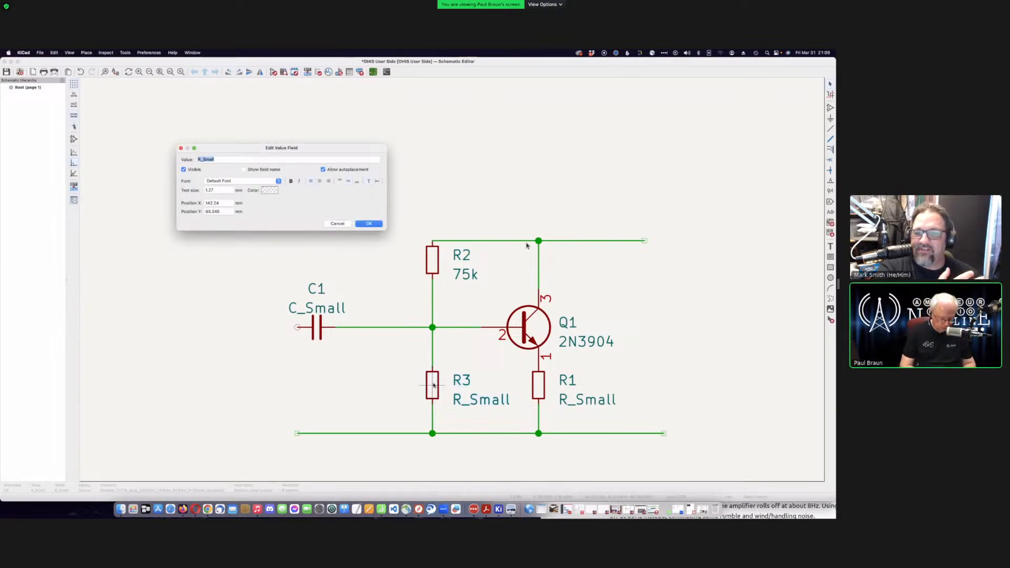
pyautogui.write('27k')
pyautogui.press('Return')
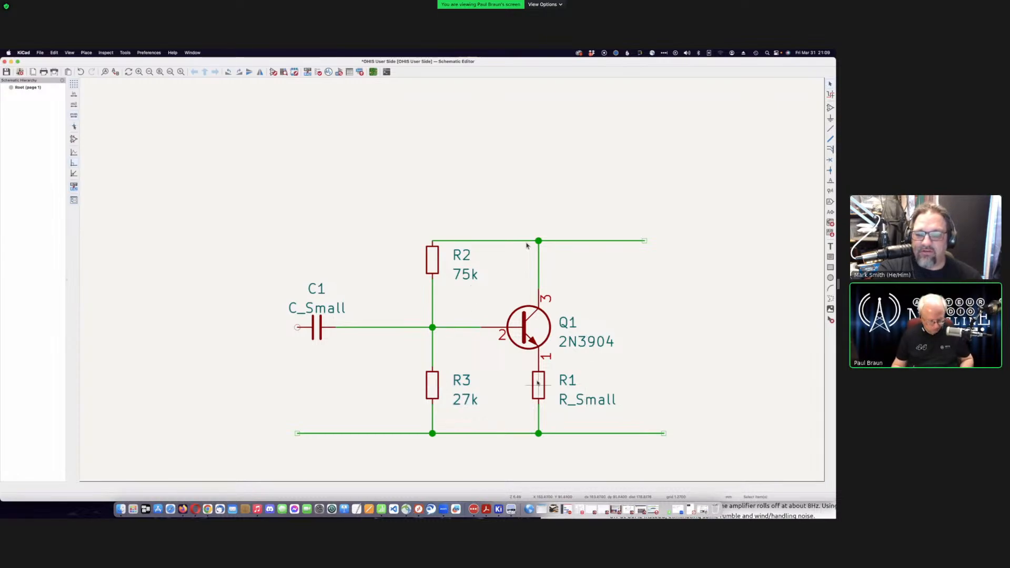
# - Set R1's value to 470 and C1's value to 1ufd
pyautogui.press('v')
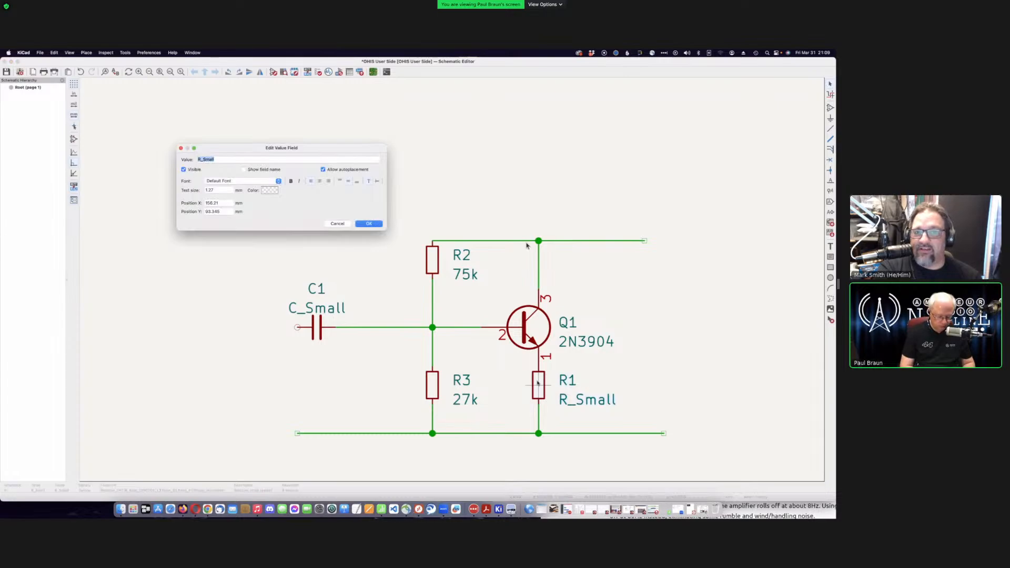
pyautogui.write('470')
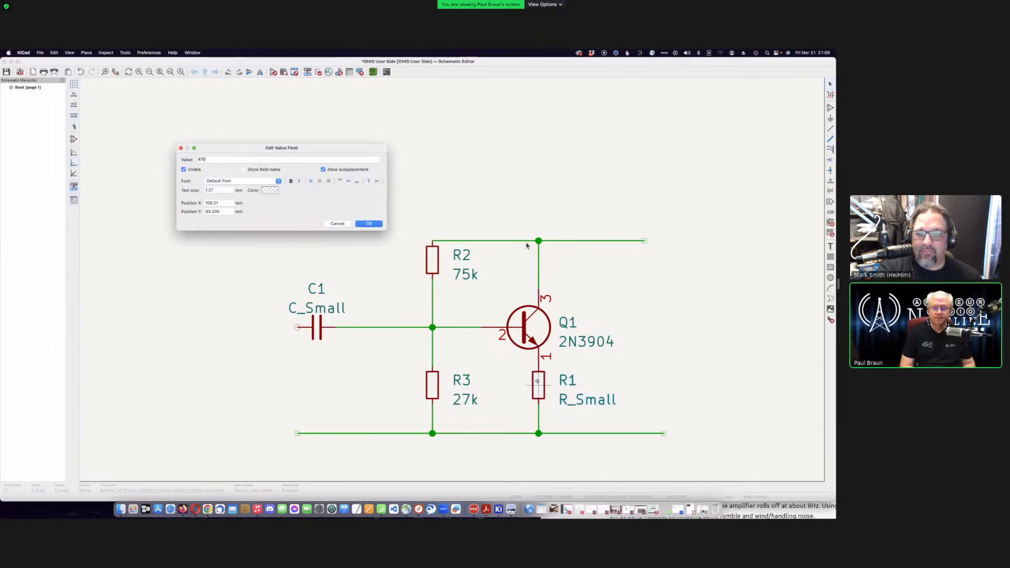
pyautogui.press('Return')
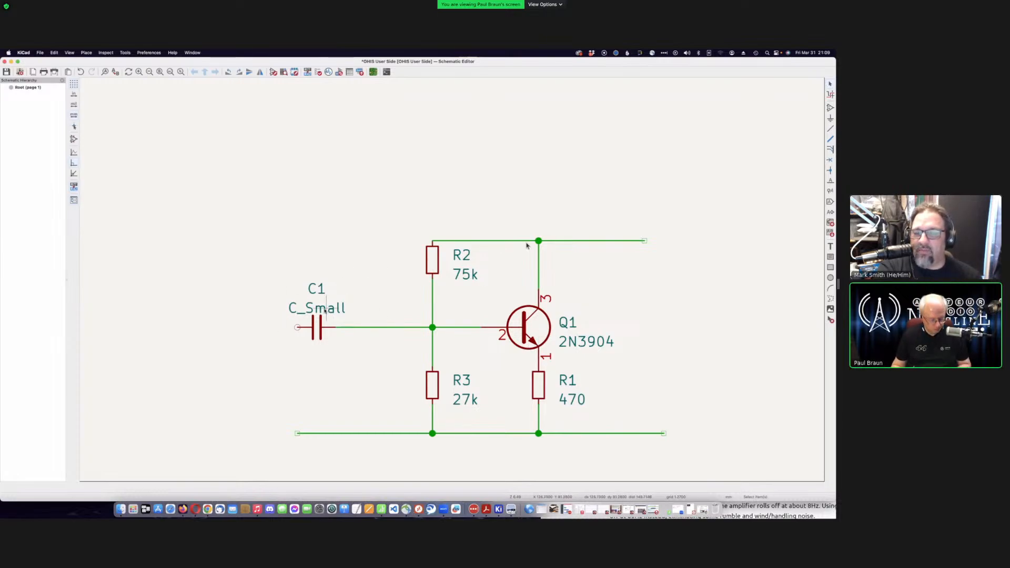
pyautogui.press('v')
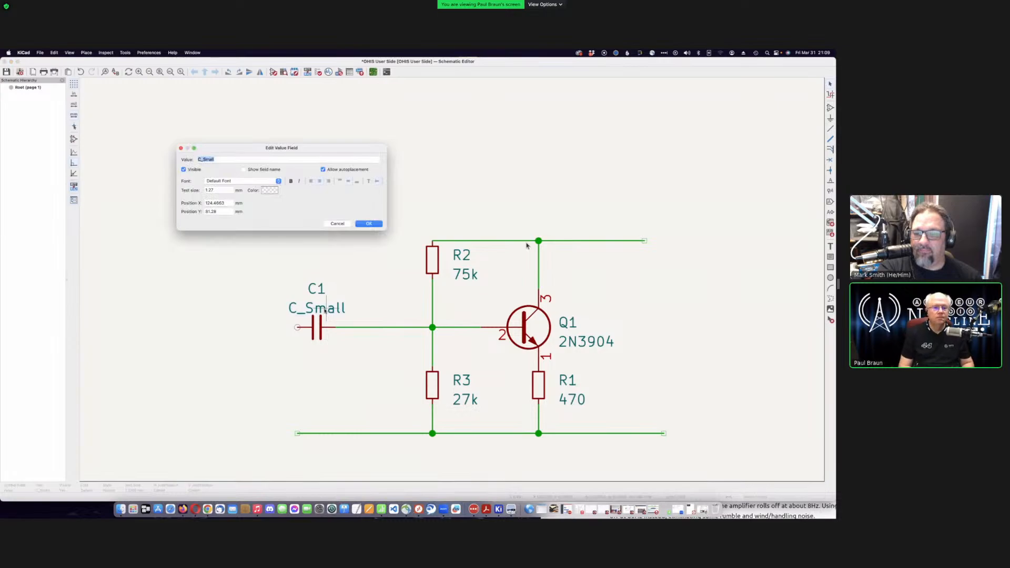
pyautogui.press('Escape')
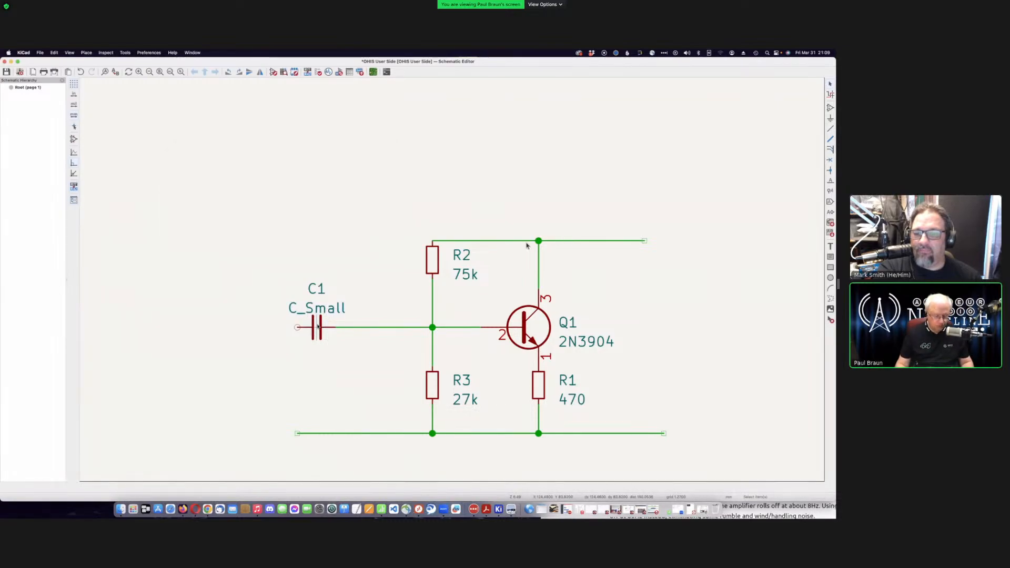
pyautogui.write('v')
pyautogui.write('1')
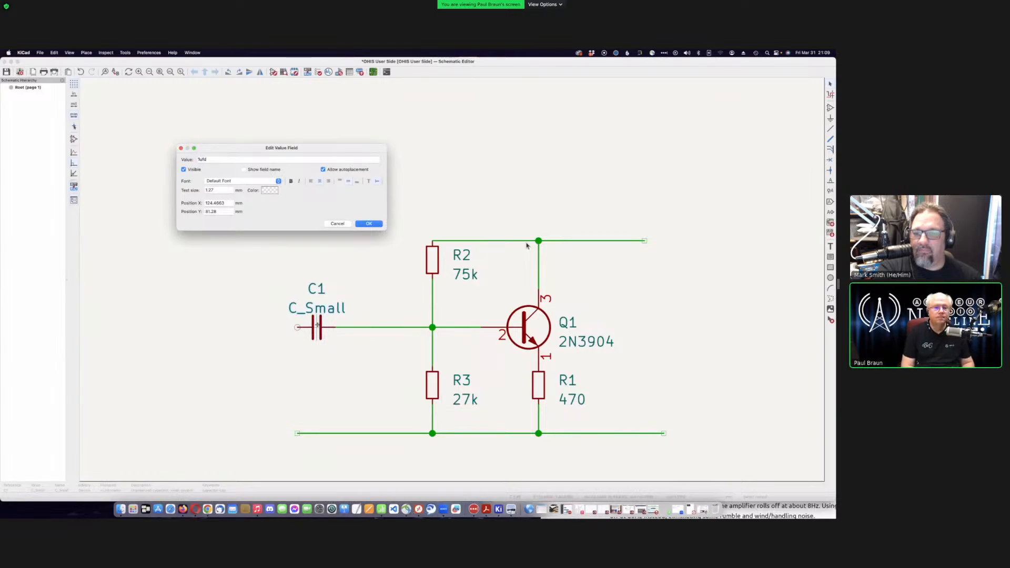
pyautogui.write('ufd')
pyautogui.press('Return')
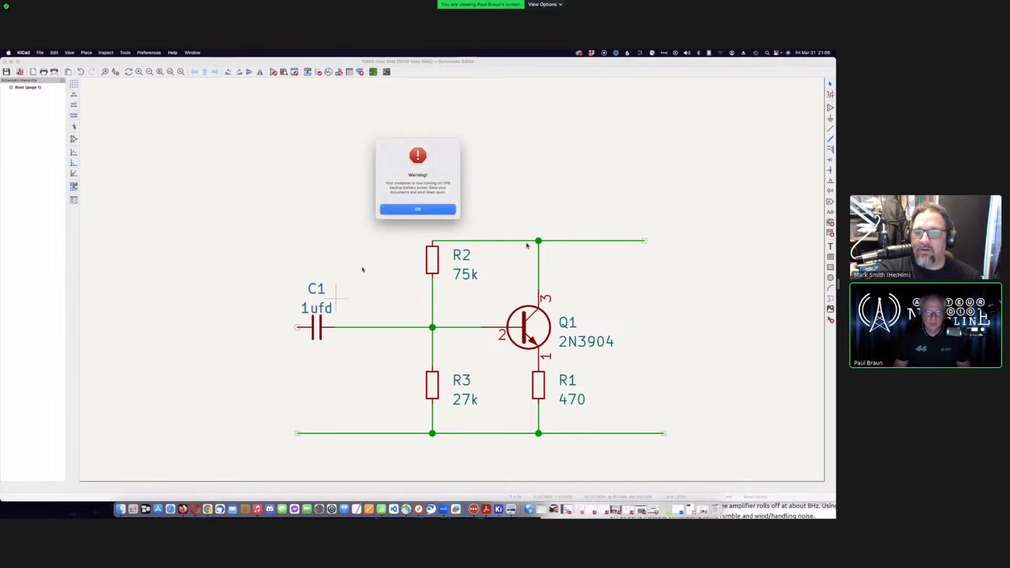
# - Clear the UPS battery warning and save the OHIS User Side schematic
pyautogui.click(418, 210)
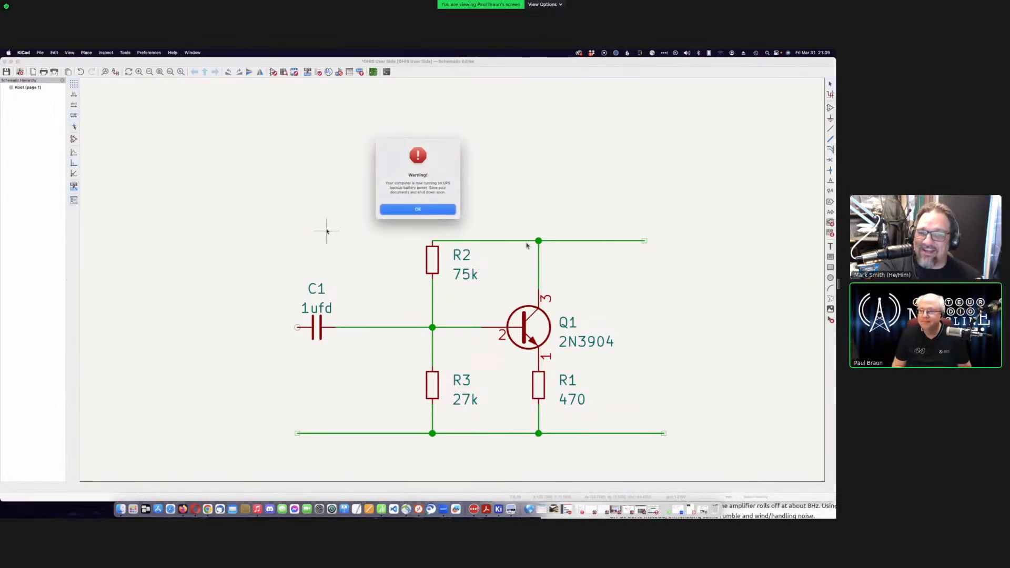
pyautogui.click(417, 209)
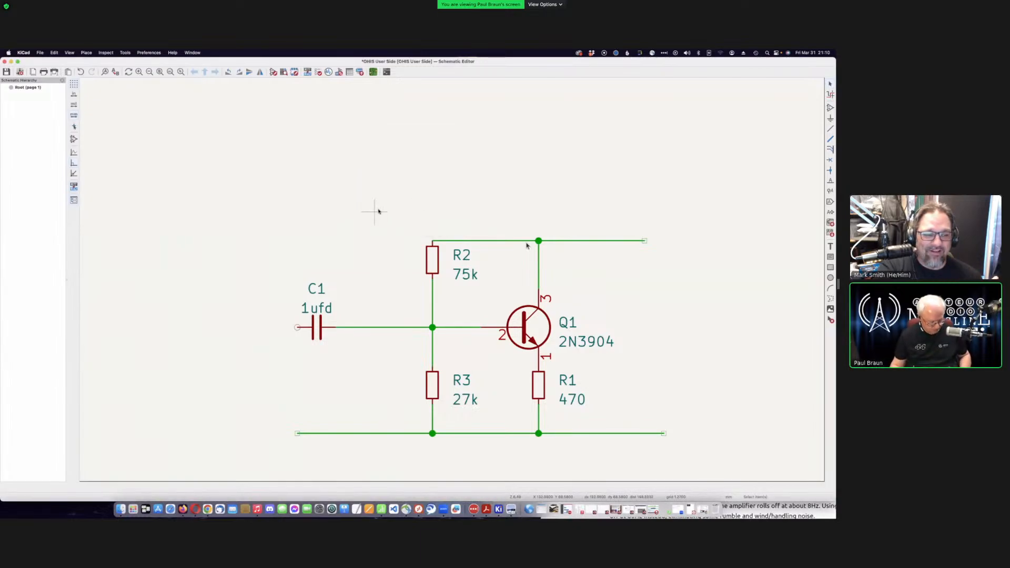
pyautogui.press('super+s')
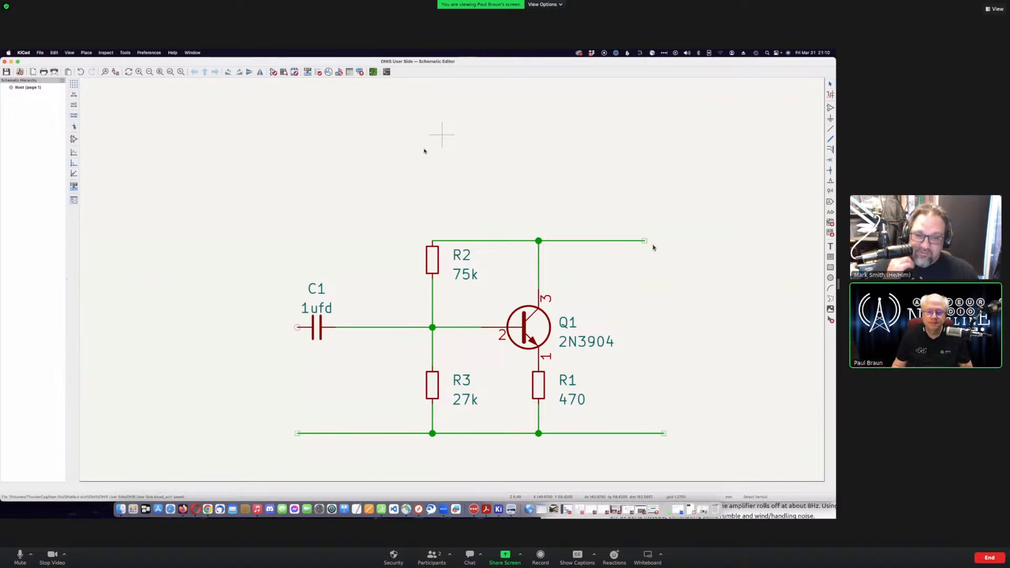
# - Place a 'Mic Gozinta' global label, rotated to point right, at C1's left end
pyautogui.scroll(-3, 451, 280)
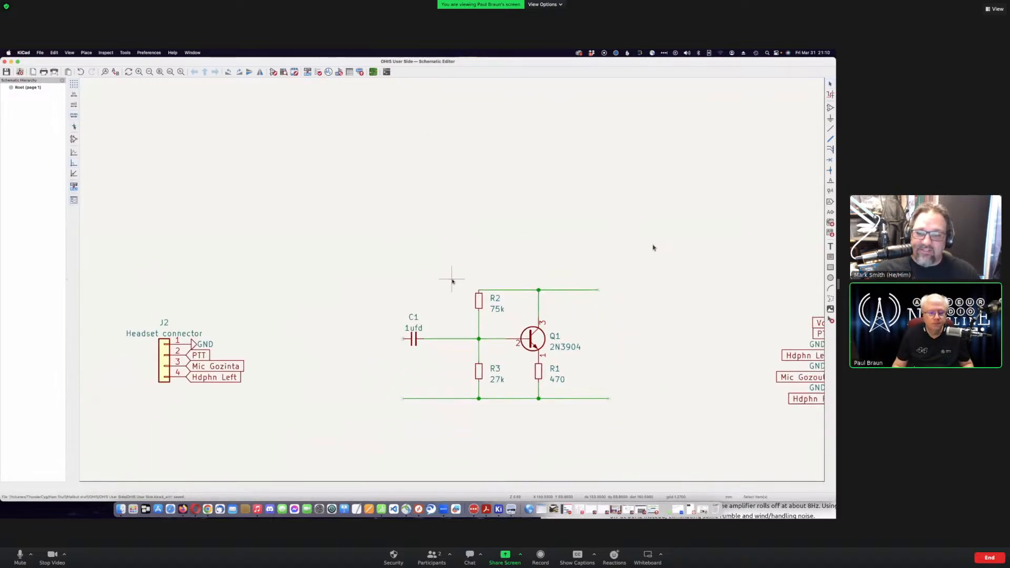
pyautogui.scroll(-1, 452, 279)
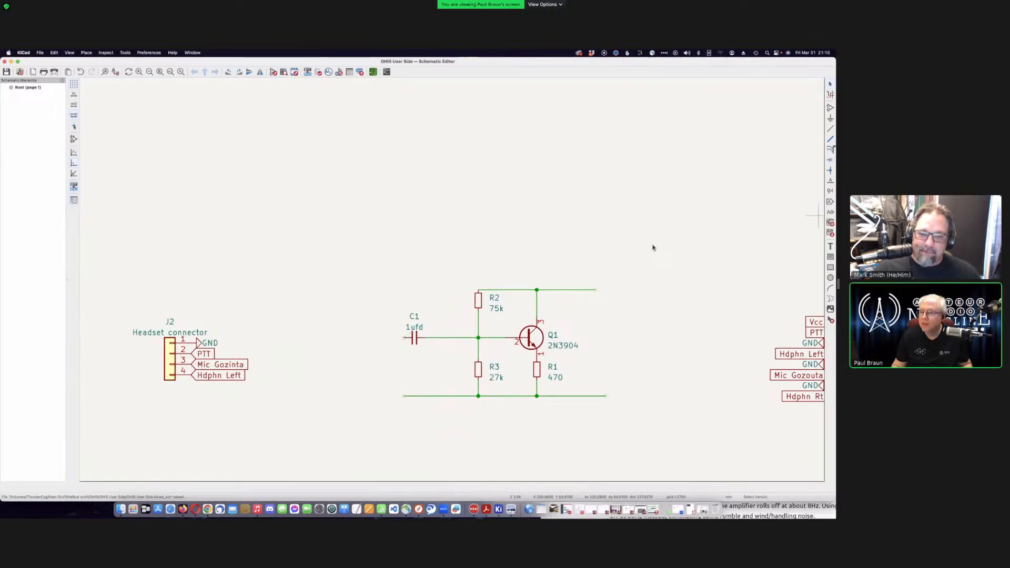
pyautogui.hotkey('ctrl', 'l')
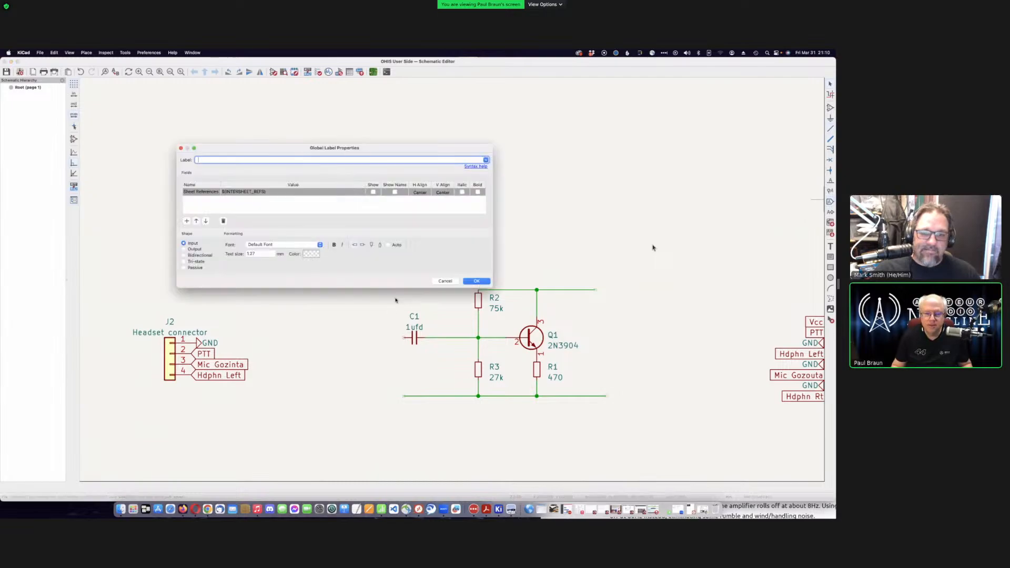
pyautogui.write('M')
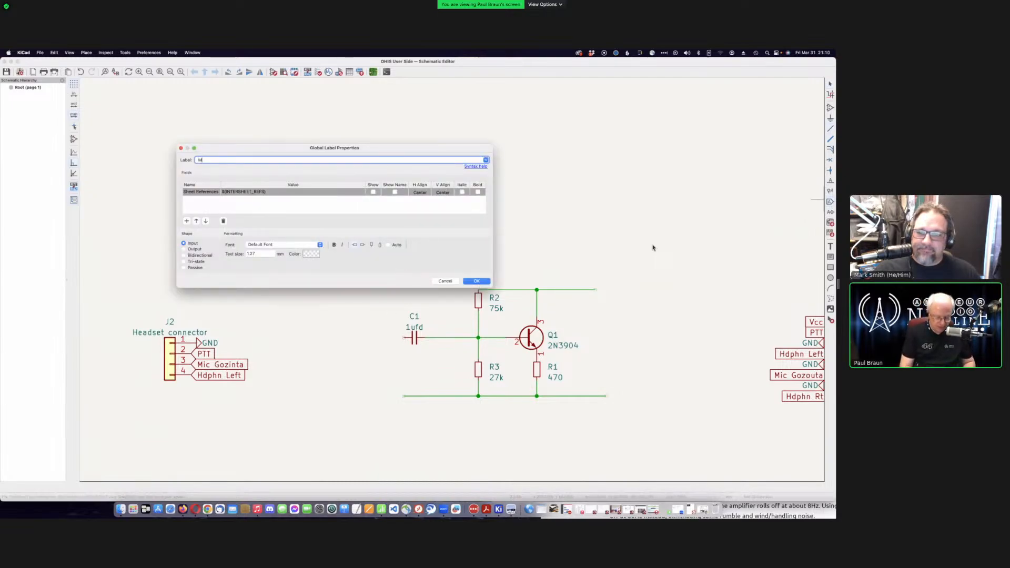
pyautogui.write('ic Go')
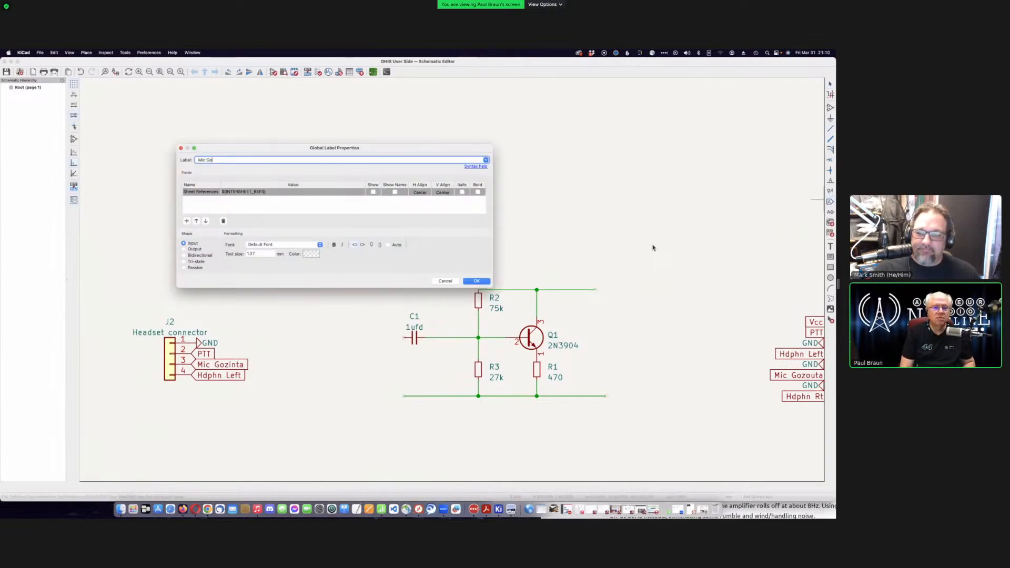
pyautogui.write('zinta')
pyautogui.press('Return')
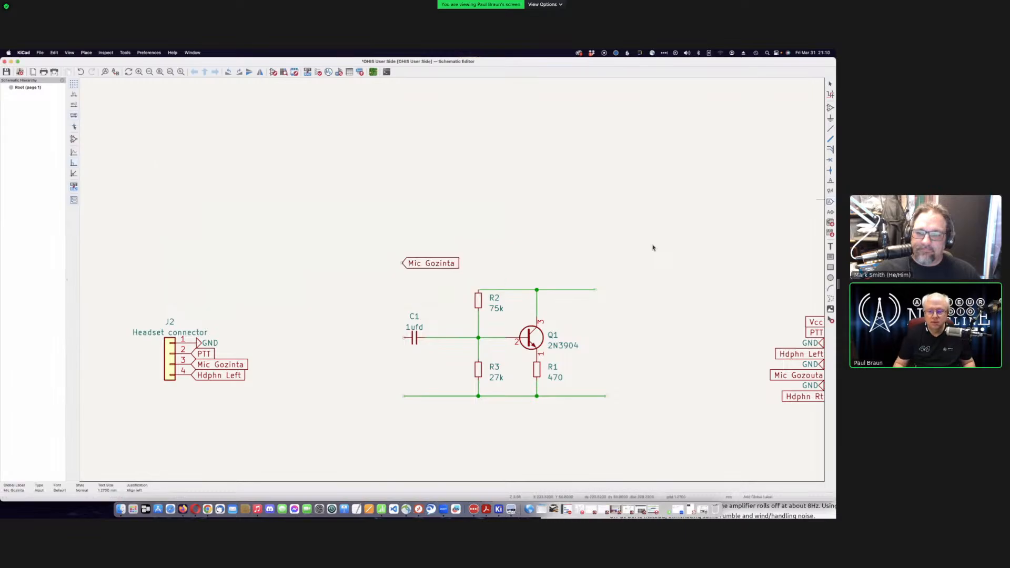
pyautogui.click(399, 338)
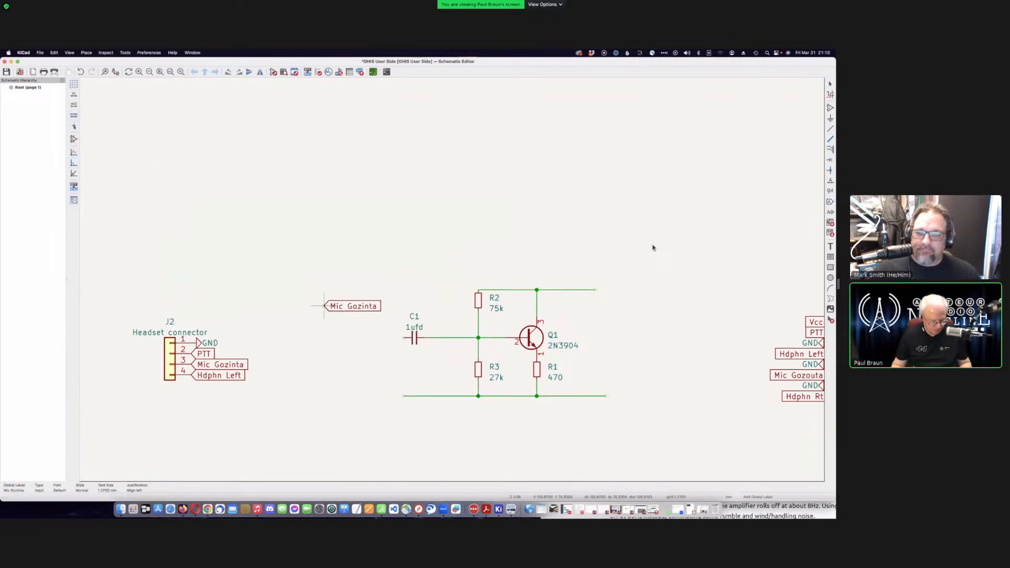
pyautogui.press('r')
pyautogui.press('r')
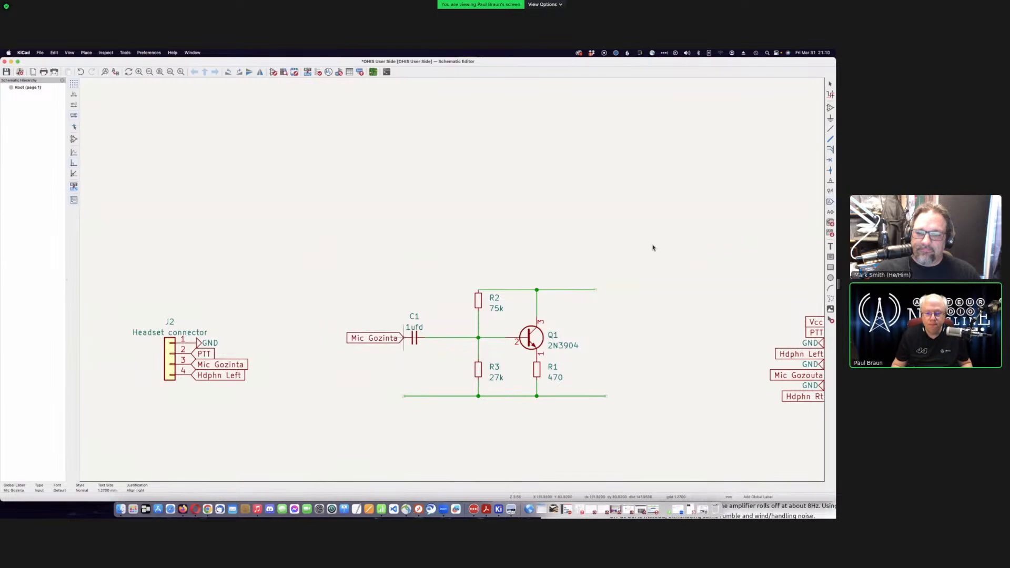
pyautogui.click(403, 338)
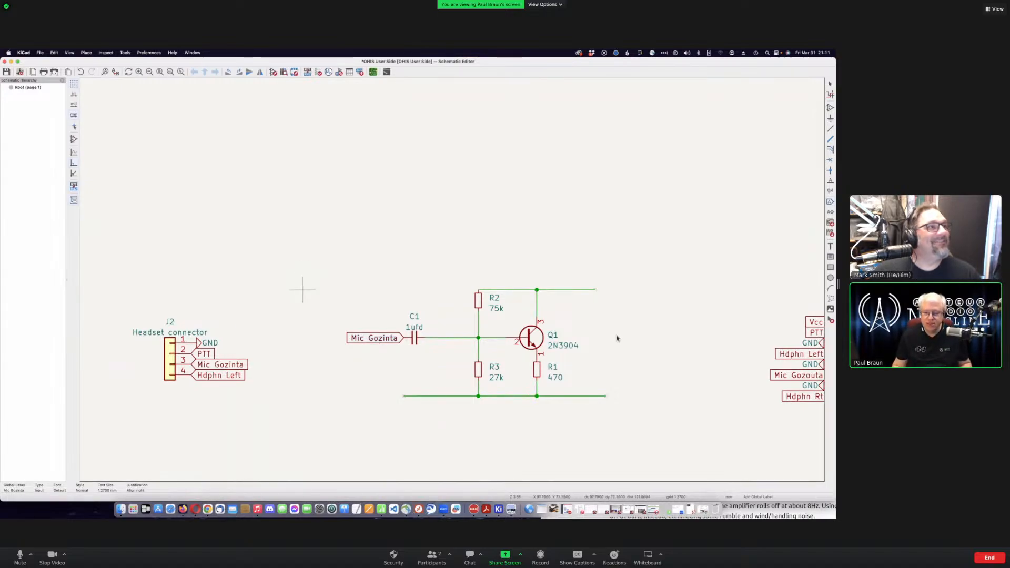
pyautogui.click(484, 504)
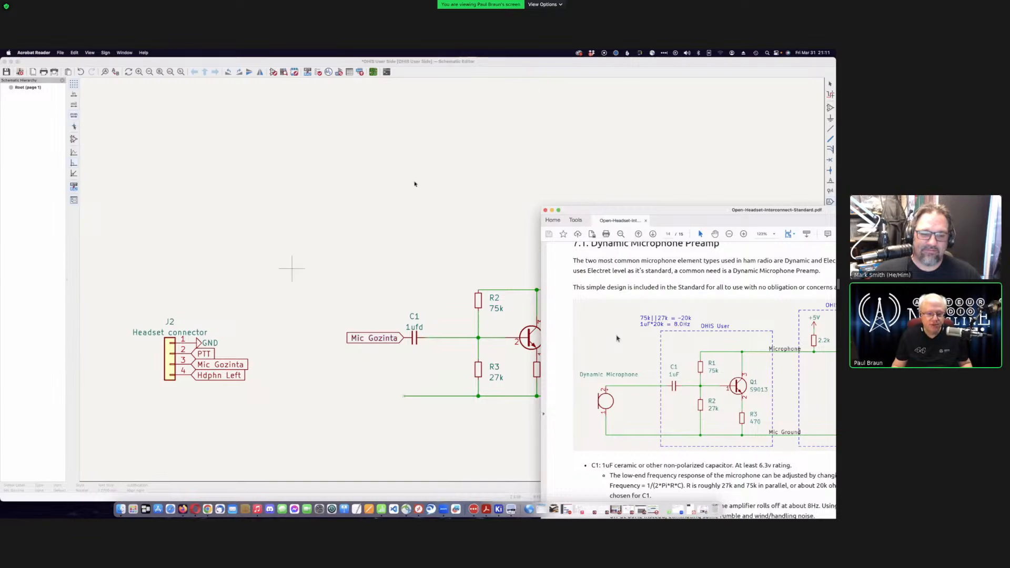
pyautogui.click(528, 63)
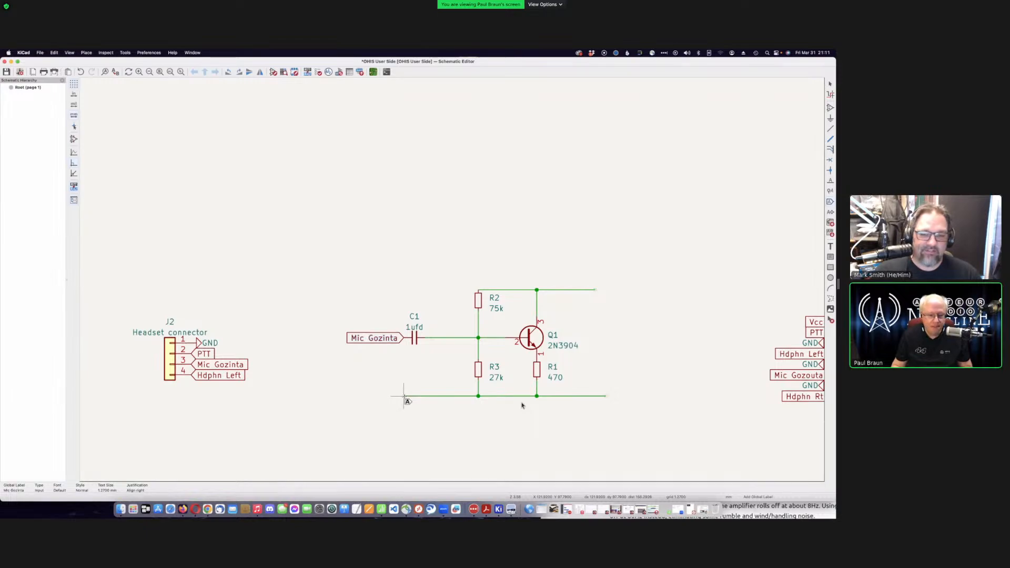
# - Cancel an empty global label and place a GND power symbol on the bottom wire's left end
pyautogui.click(382, 380)
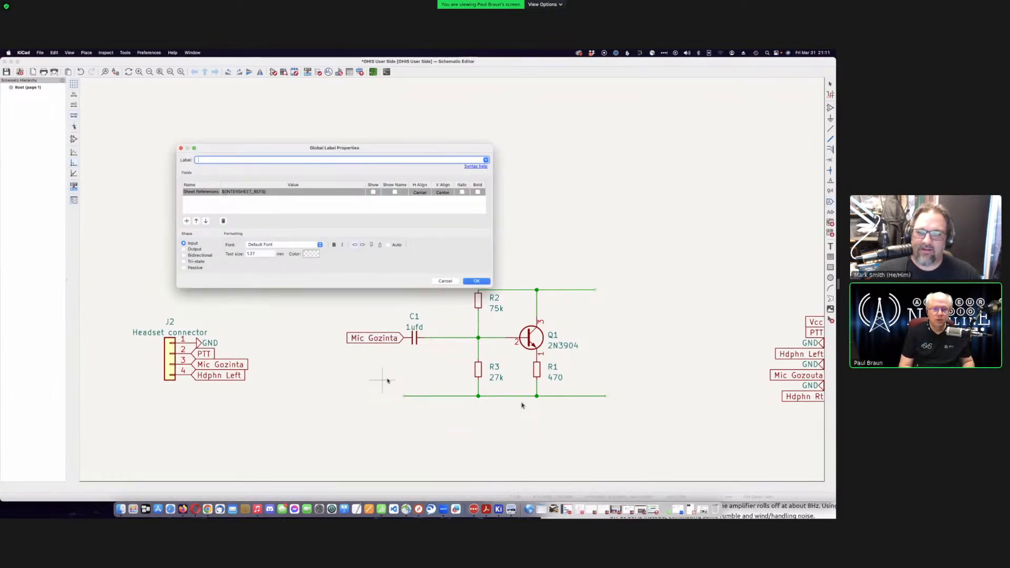
pyautogui.click(446, 281)
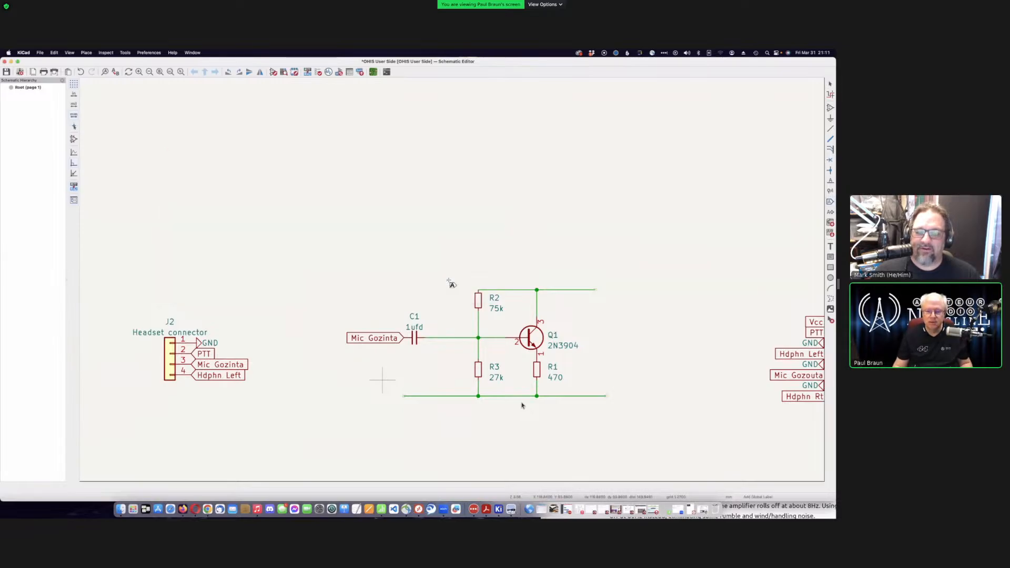
pyautogui.click(830, 117)
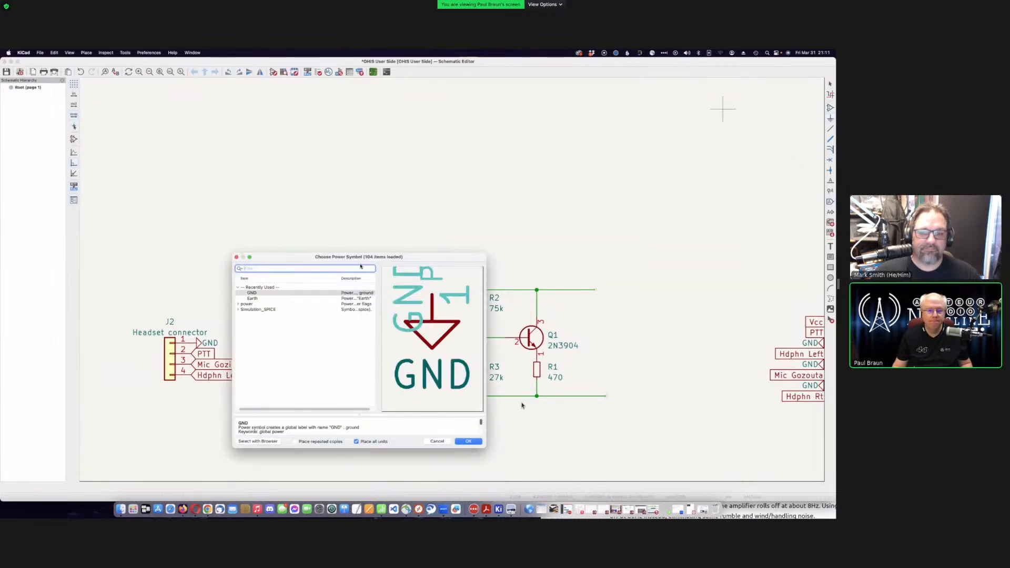
pyautogui.click(308, 293)
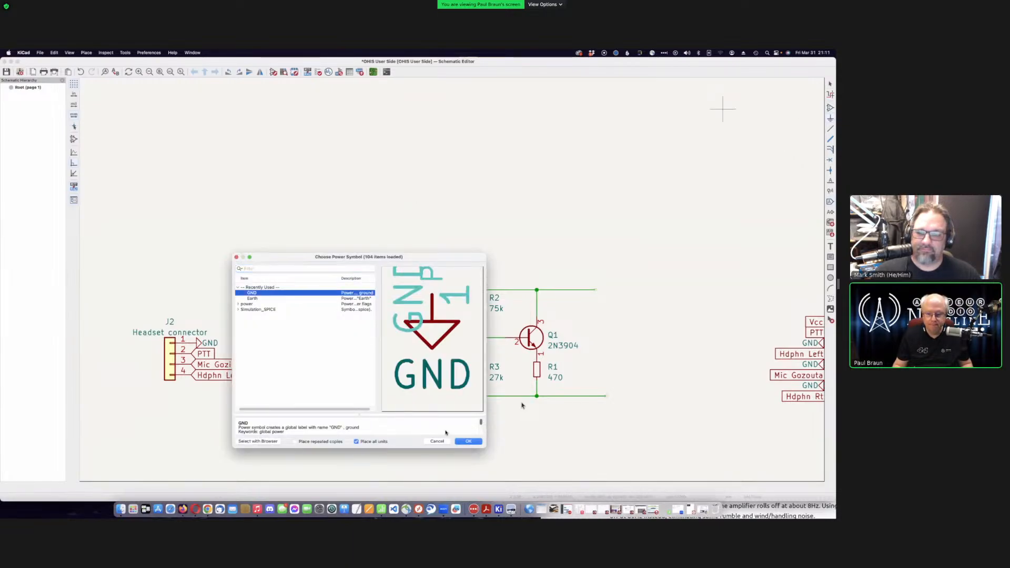
pyautogui.click(468, 442)
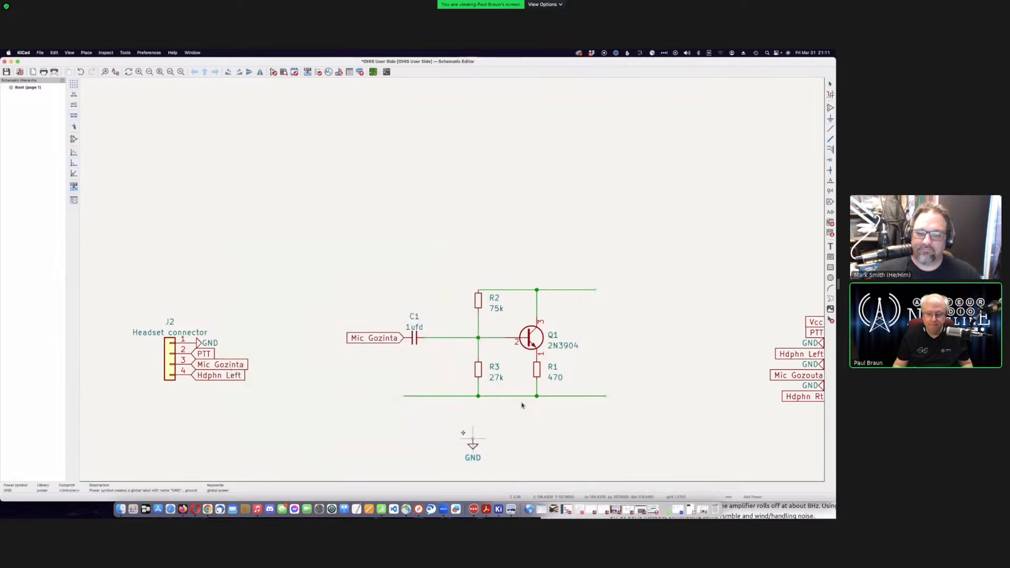
pyautogui.click(403, 396)
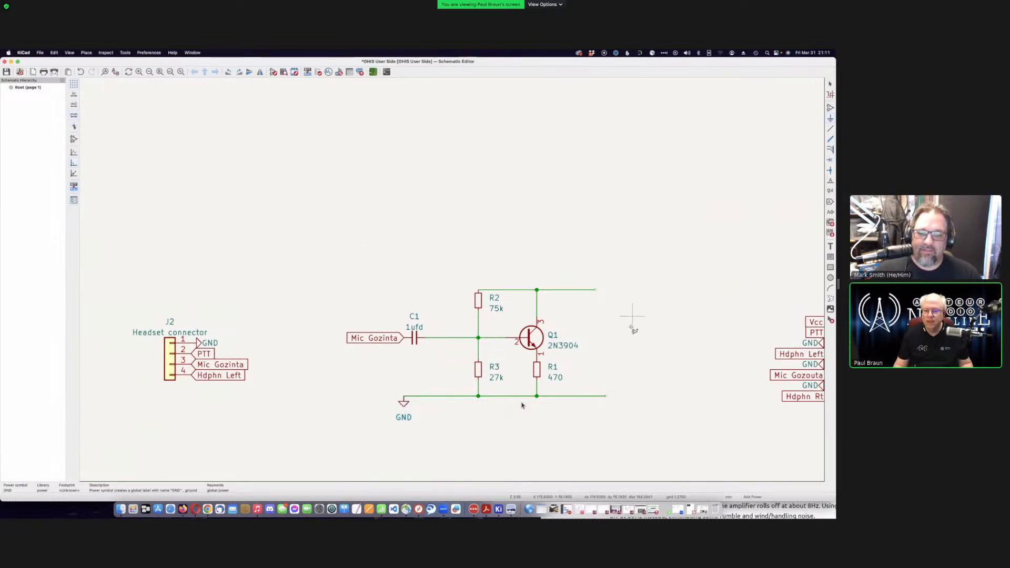
pyautogui.press('F4')
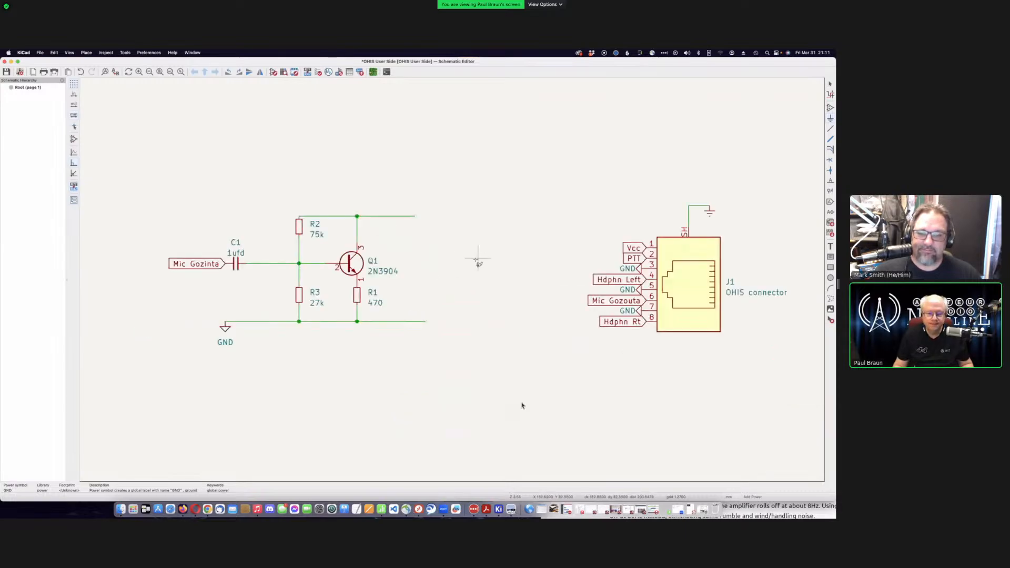
pyautogui.press('F4')
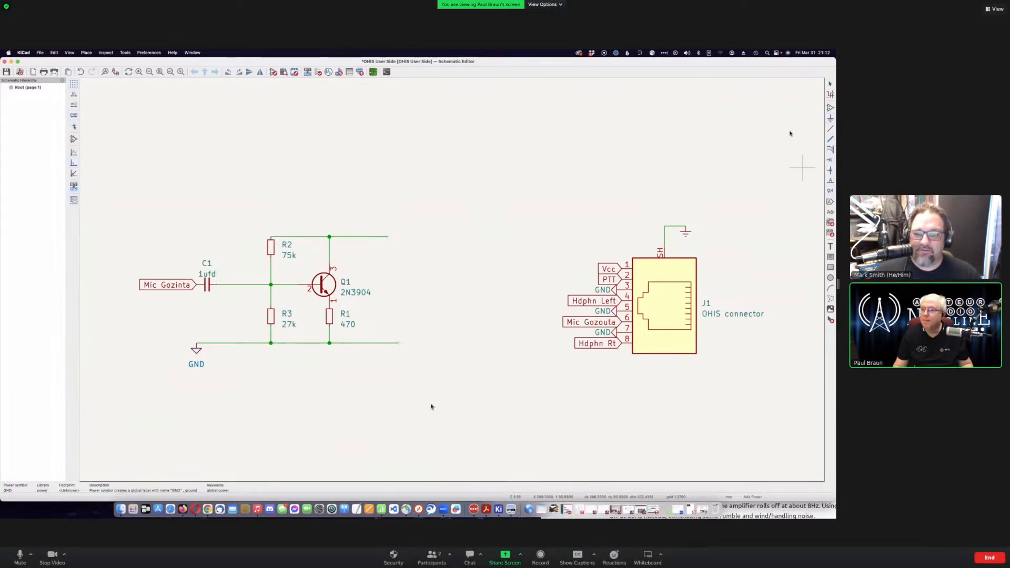
# - Dismiss the UPS warning, close the symbol chooser unused, and save the schematic
pyautogui.press('a')
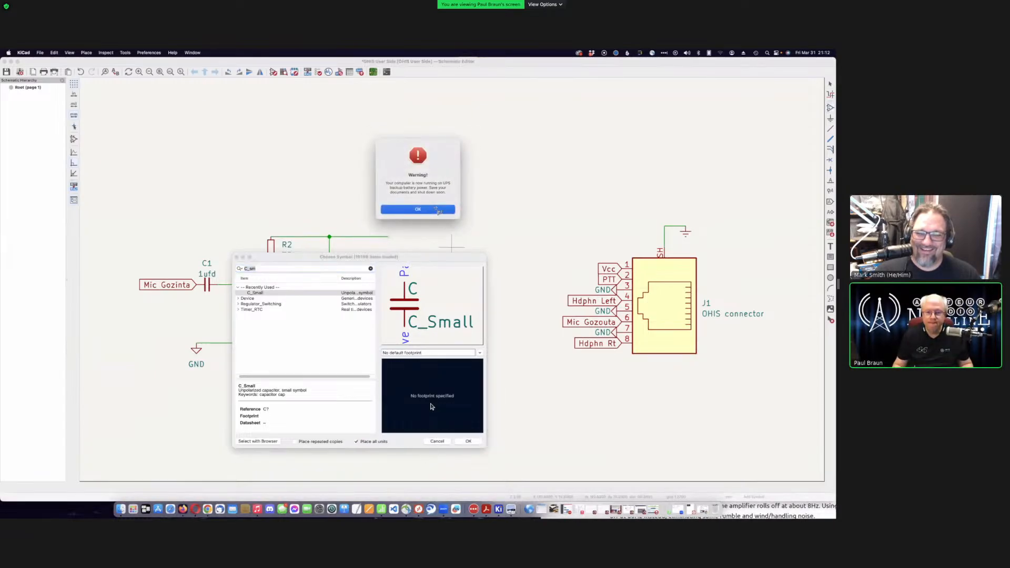
pyautogui.click(436, 209)
pyautogui.click(437, 441)
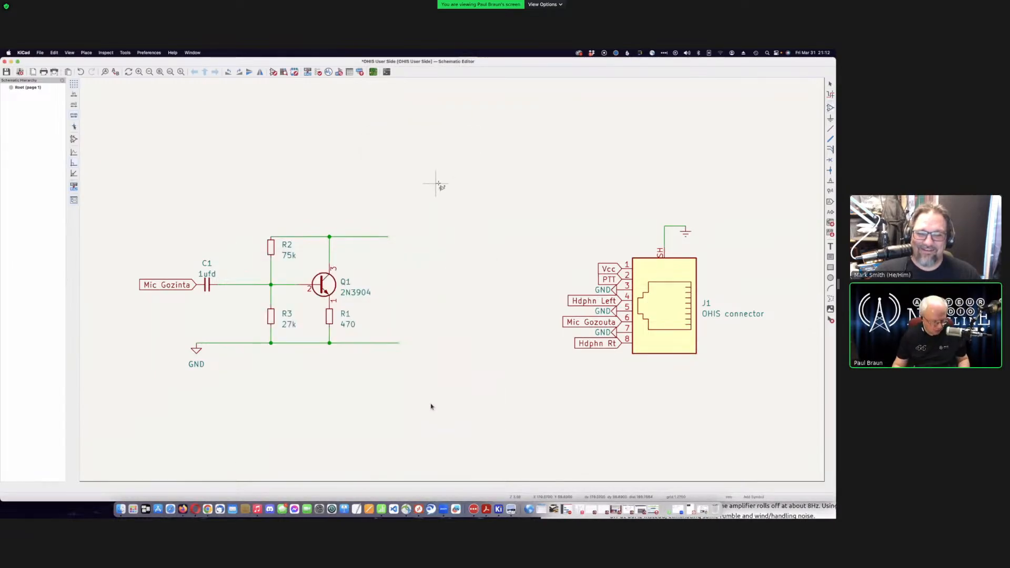
pyautogui.press('super+s')
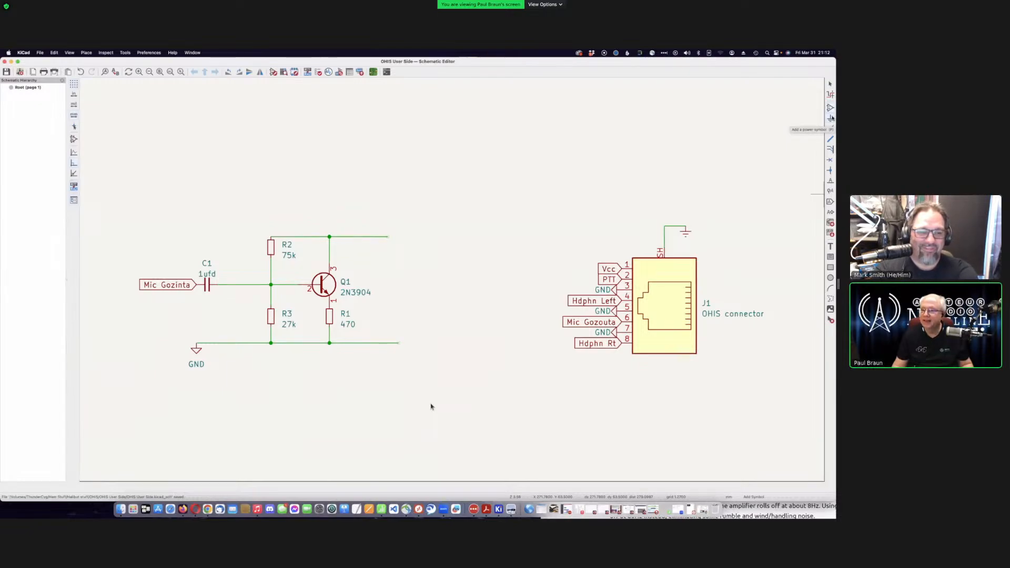
# - Add a 'Mic Gozouta' global label at the top wire's end by Q1's collector
pyautogui.press('super+l')
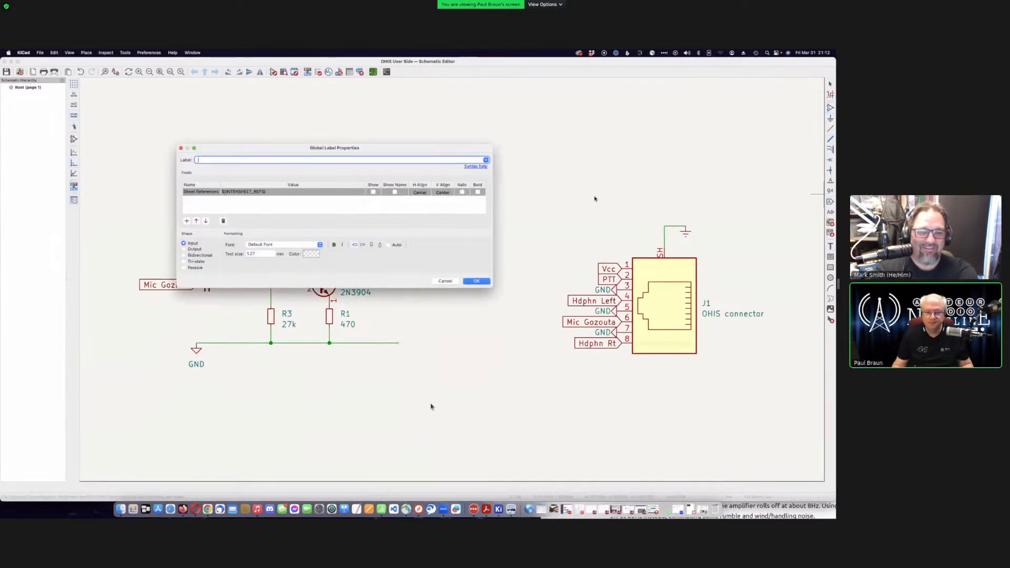
pyautogui.moveTo(372, 142); pyautogui.dragTo(523, 134)
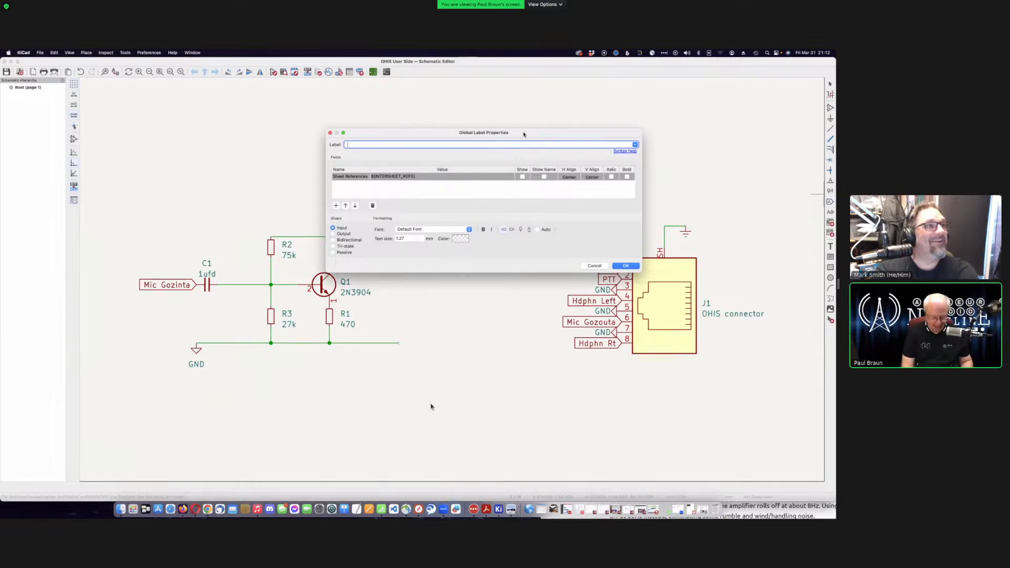
pyautogui.write('Mic Gozouta')
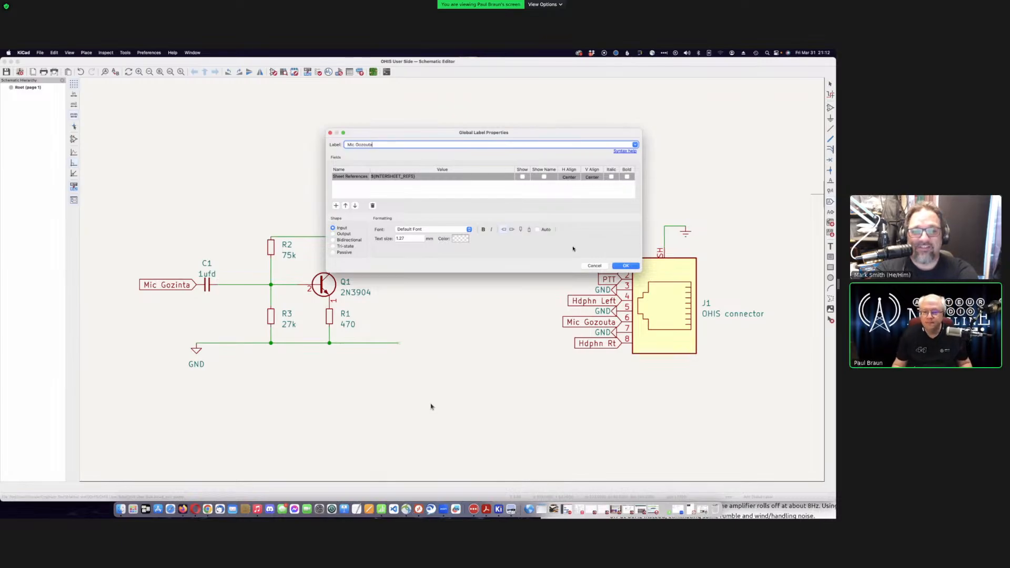
pyautogui.click(620, 265)
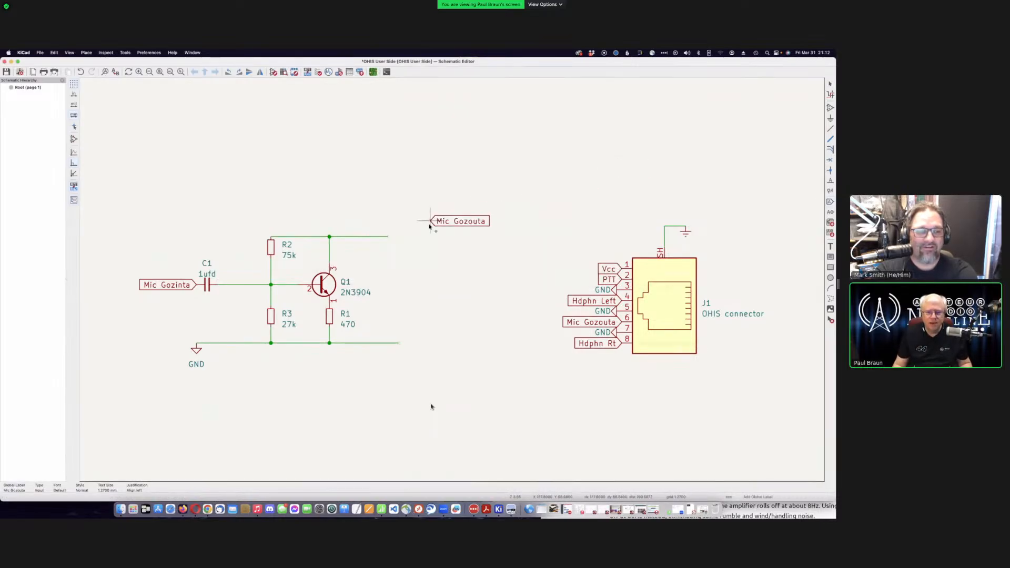
pyautogui.click(388, 240)
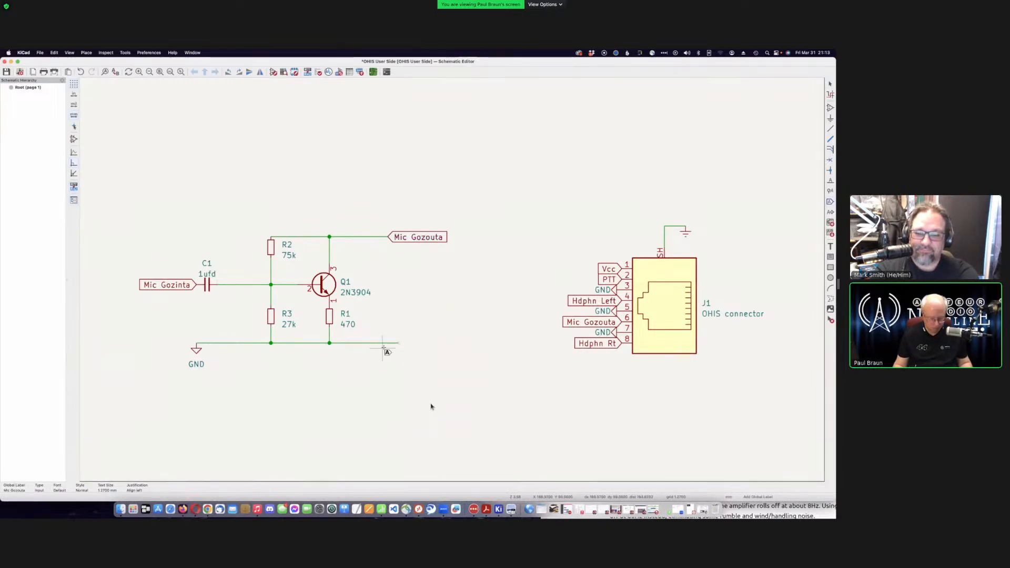
# - Cancel the label tool and delete the stray wire segment to the right of R1
pyautogui.press('Escape')
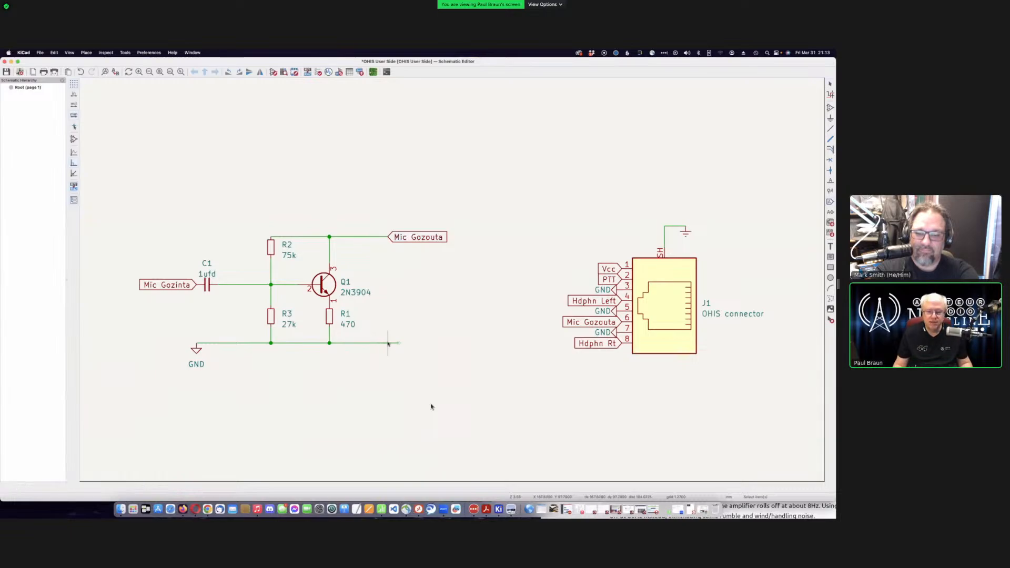
pyautogui.click(387, 343)
pyautogui.press('Delete')
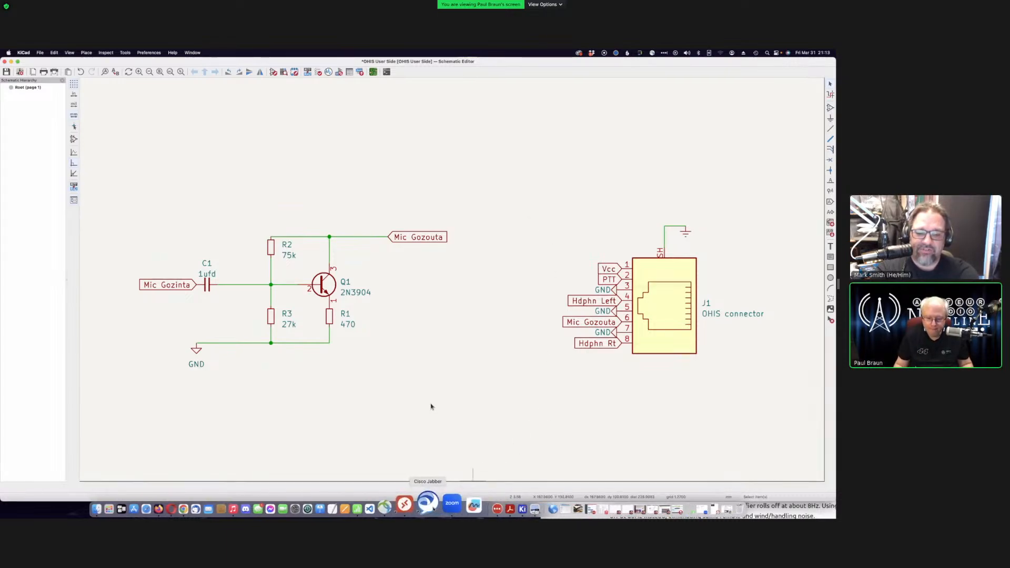
# - Bring the OHIS standard PDF forward, enlarge its window, and shift it left over the schematic
pyautogui.click(490, 505)
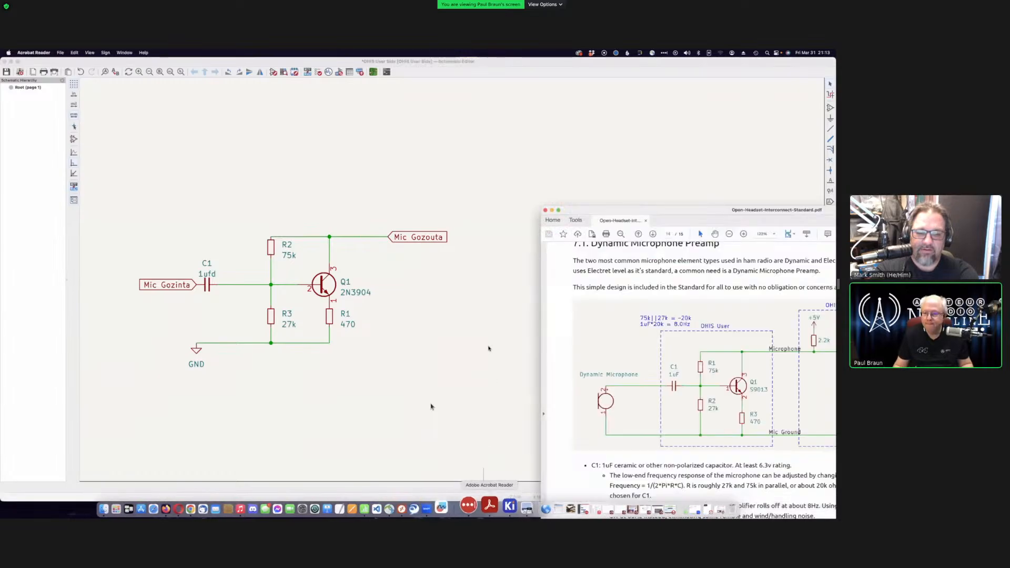
pyautogui.doubleClick(735, 220)
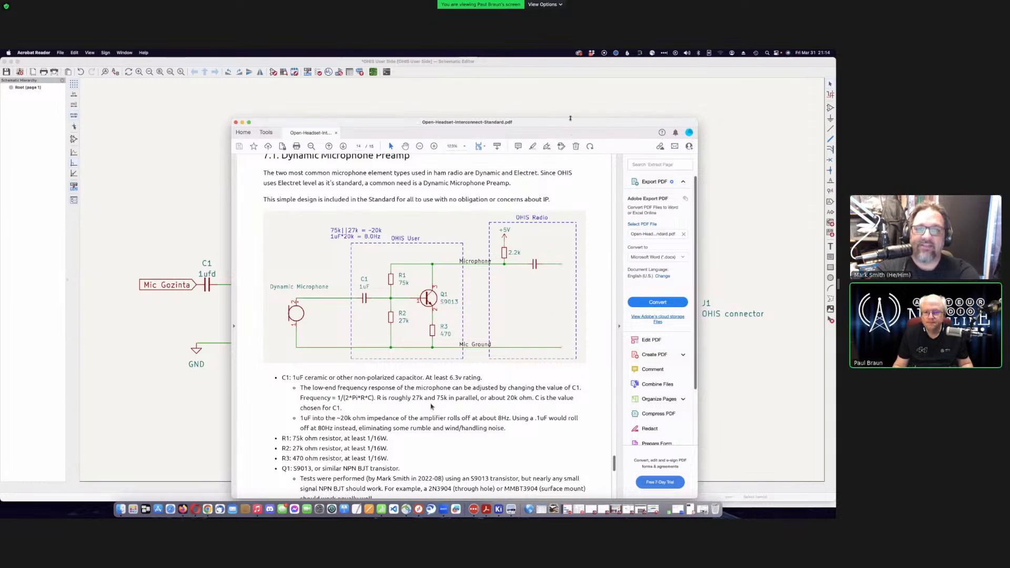
pyautogui.moveTo(570, 122); pyautogui.dragTo(525, 124)
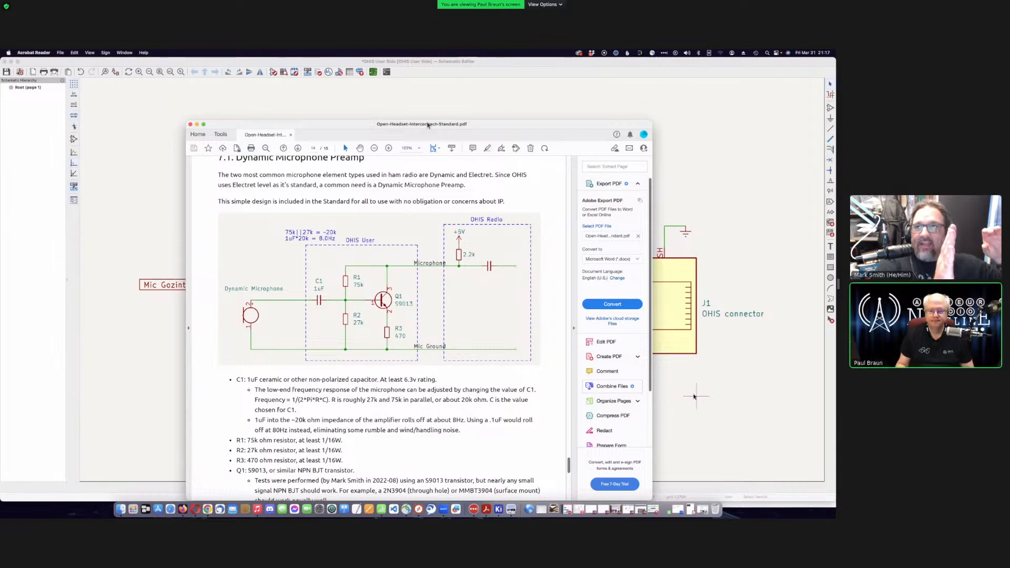
# - Move the PDF aside, return to the Q1 2N3904 preamp schematic, and save it
pyautogui.moveTo(427, 125); pyautogui.dragTo(654, 327)
pyautogui.click(552, 65)
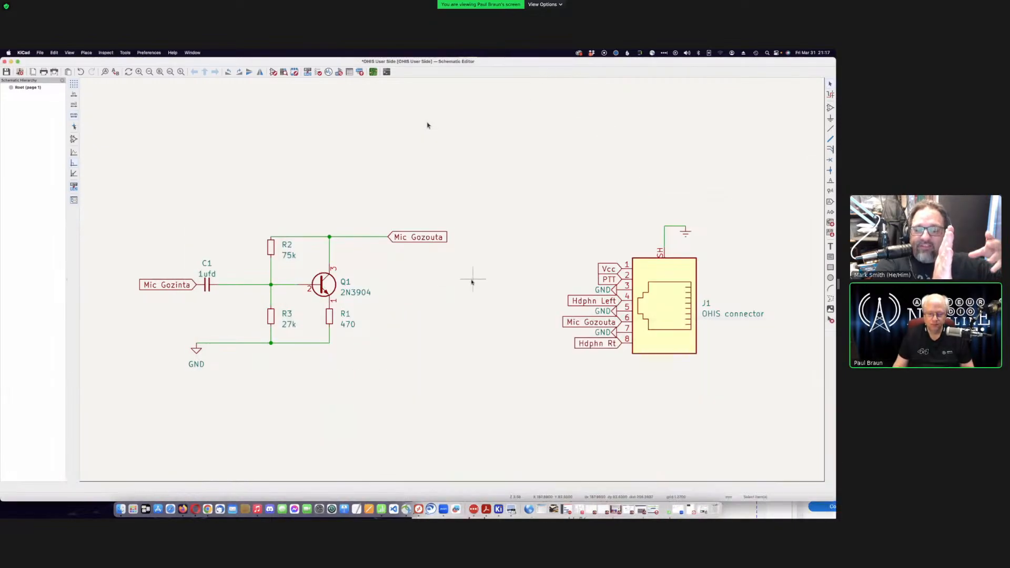
pyautogui.scroll(-6, 471, 282)
pyautogui.scroll(2, 452, 281)
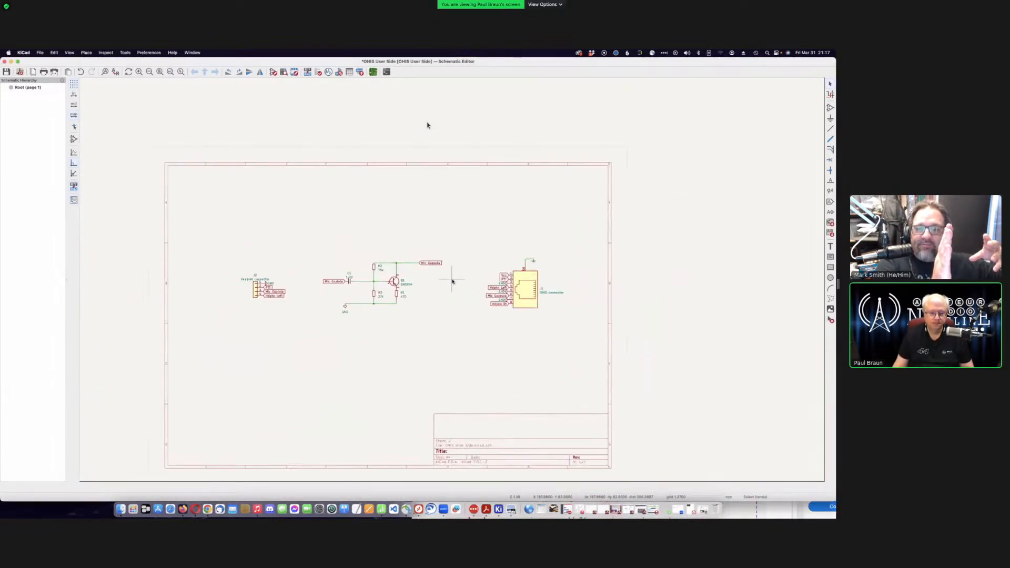
pyautogui.scroll(1, 452, 281)
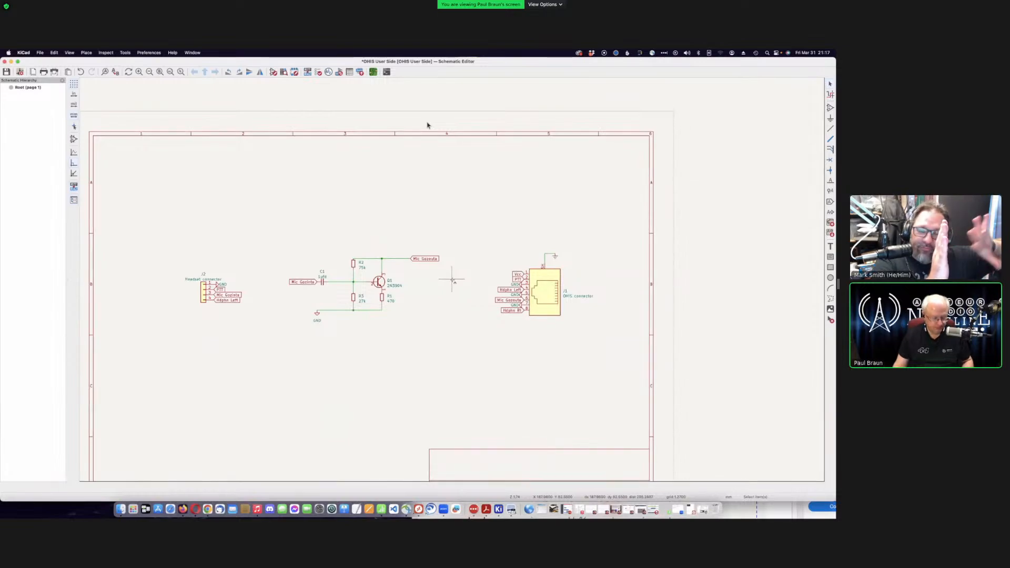
pyautogui.press('super+s')
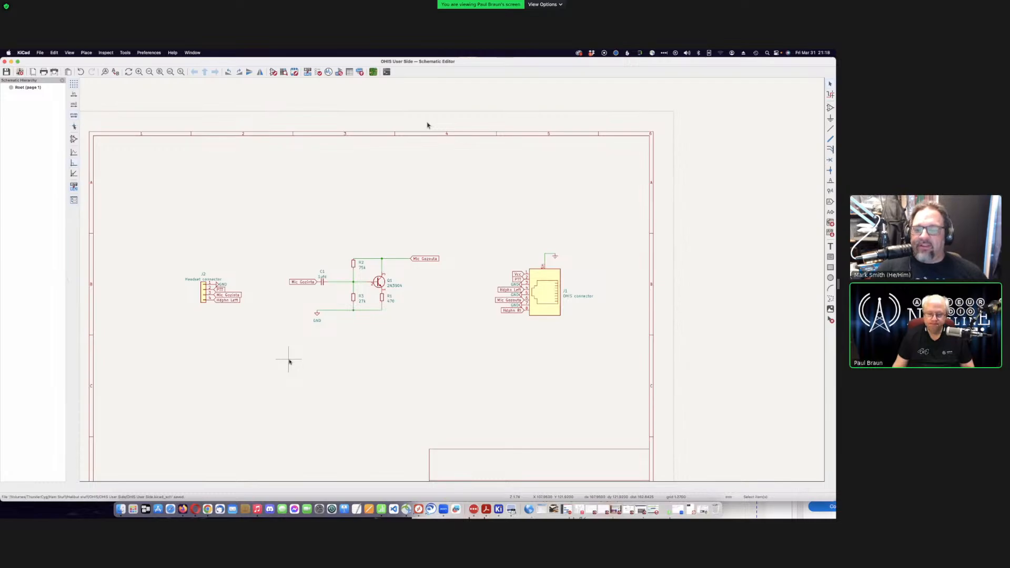
pyautogui.scroll(-3, 452, 281)
pyautogui.scroll(5, 452, 281)
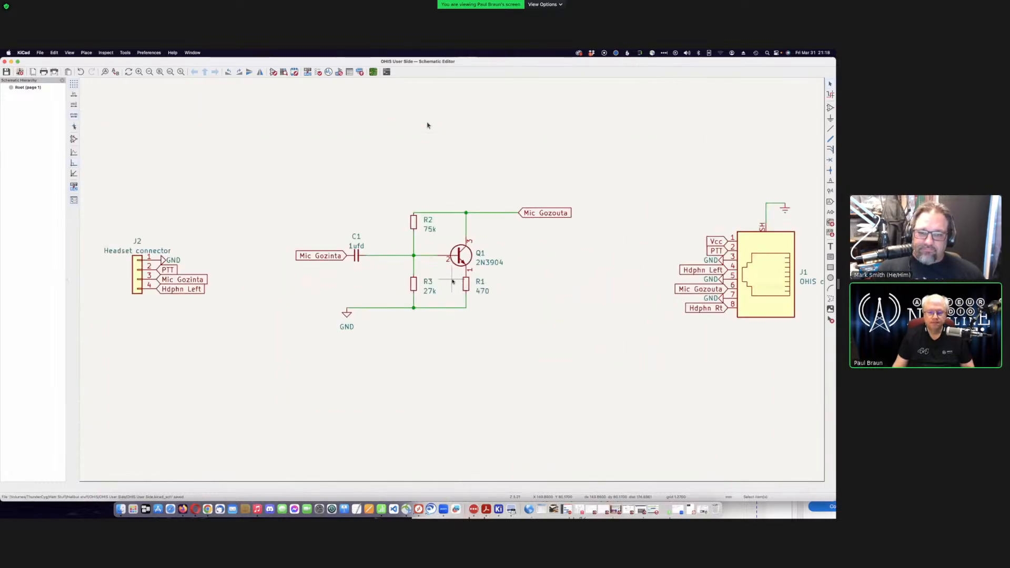
pyautogui.scroll(2, 453, 282)
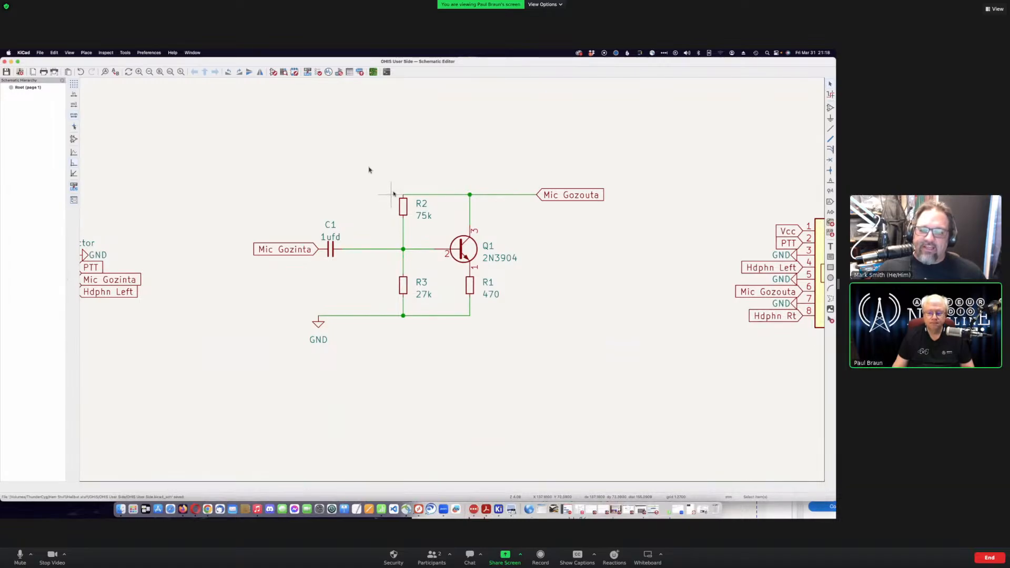
pyautogui.click(395, 195)
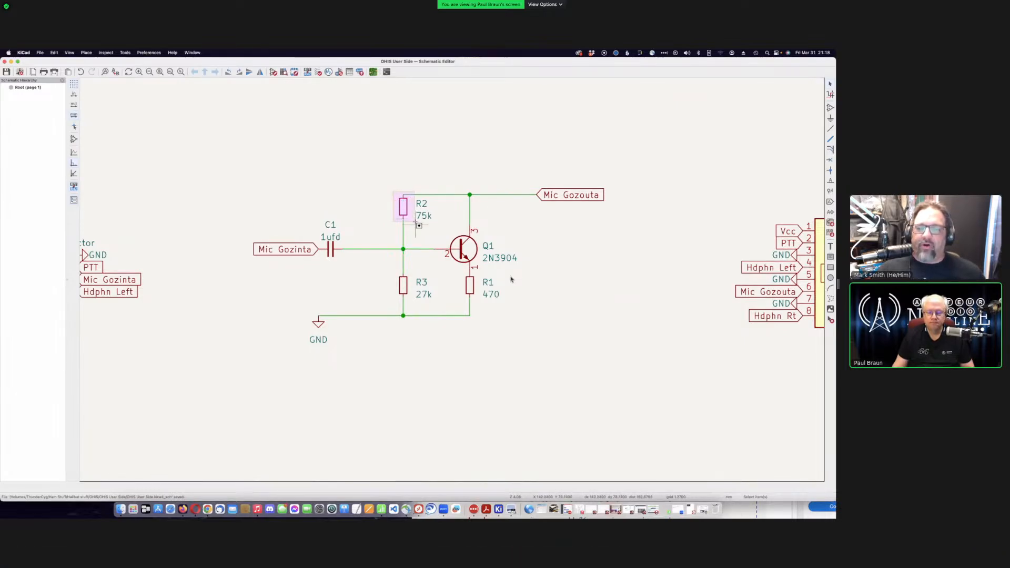
pyautogui.moveTo(419, 225); pyautogui.dragTo(468, 253)
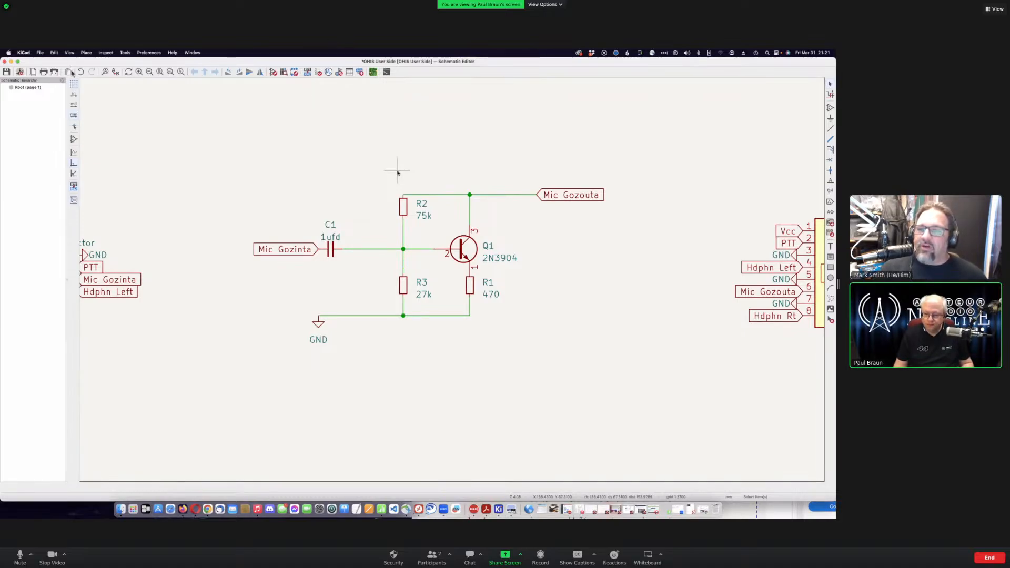
# - Pan to the J2 headset connector and open the Annotate Schematic dialog
pyautogui.moveTo(397, 172); pyautogui.dragTo(451, 282, button='middle')
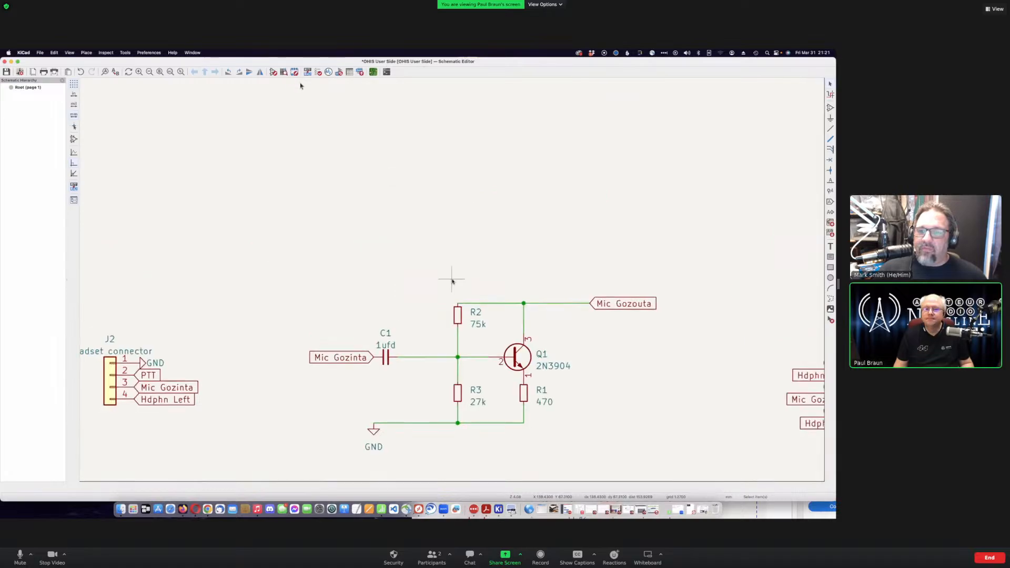
pyautogui.scroll(-1, 451, 281)
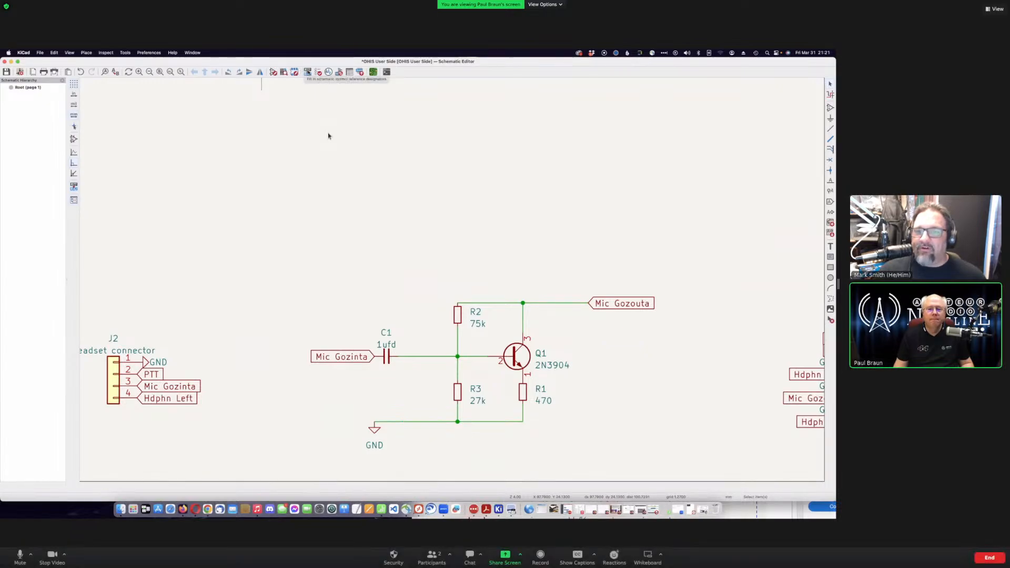
pyautogui.click(308, 71)
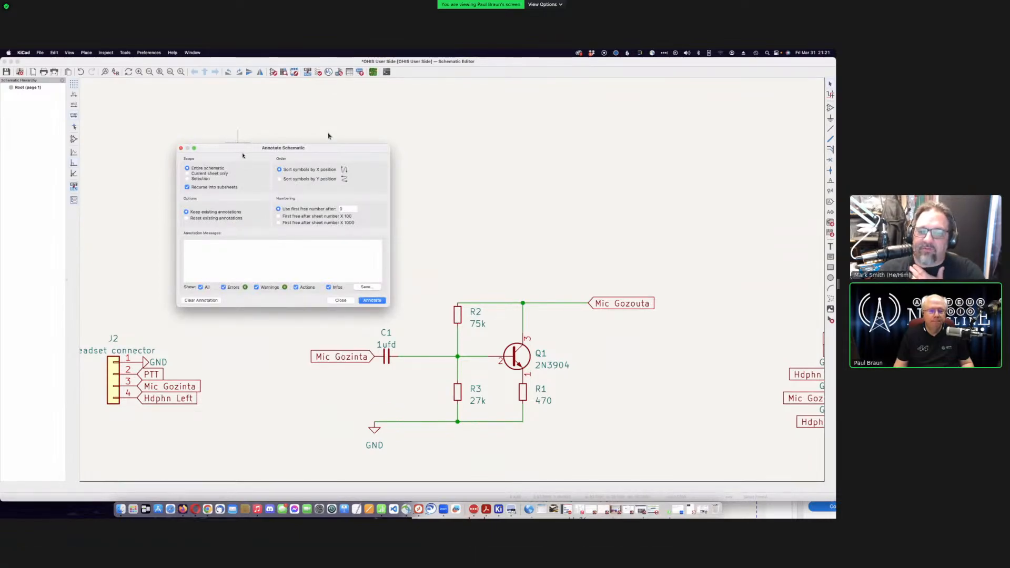
# - Dismiss the Annotate Schematic dialog without renumbering any symbols
pyautogui.moveTo(245, 151); pyautogui.dragTo(258, 150)
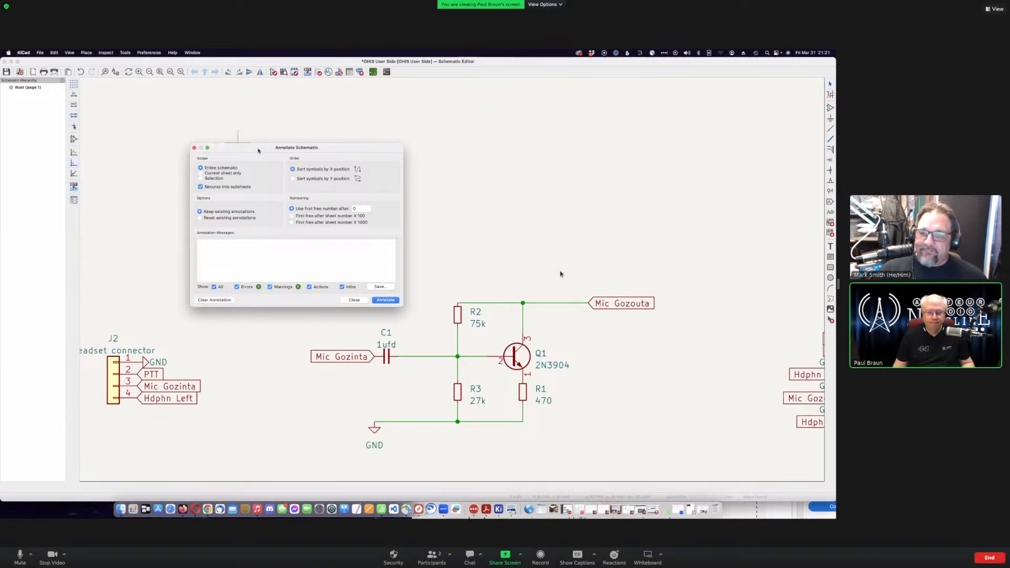
pyautogui.click(354, 300)
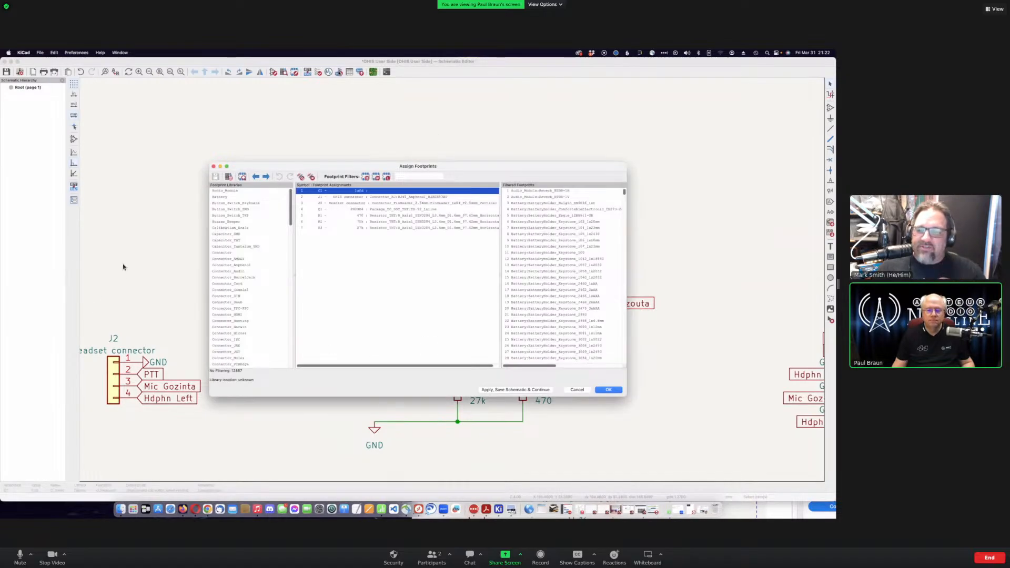
# - Filter the Assign Footprints list to the Capacitor_THT library's footprints
pyautogui.moveTo(481, 170); pyautogui.dragTo(501, 131)
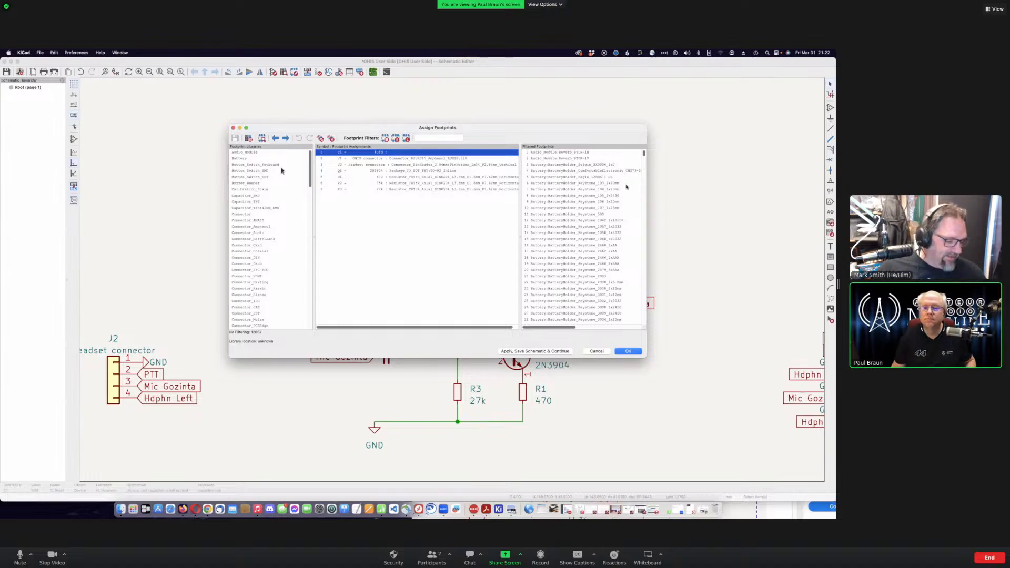
pyautogui.click(253, 203)
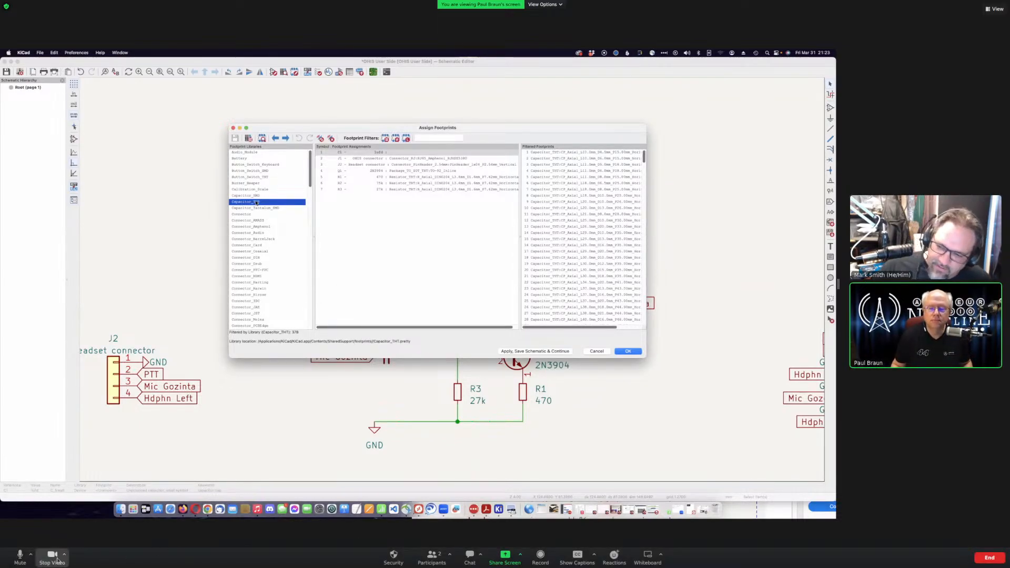
# - Open a footprint preview window and arrange it beside the Assign Footprints dialog
pyautogui.click(20, 555)
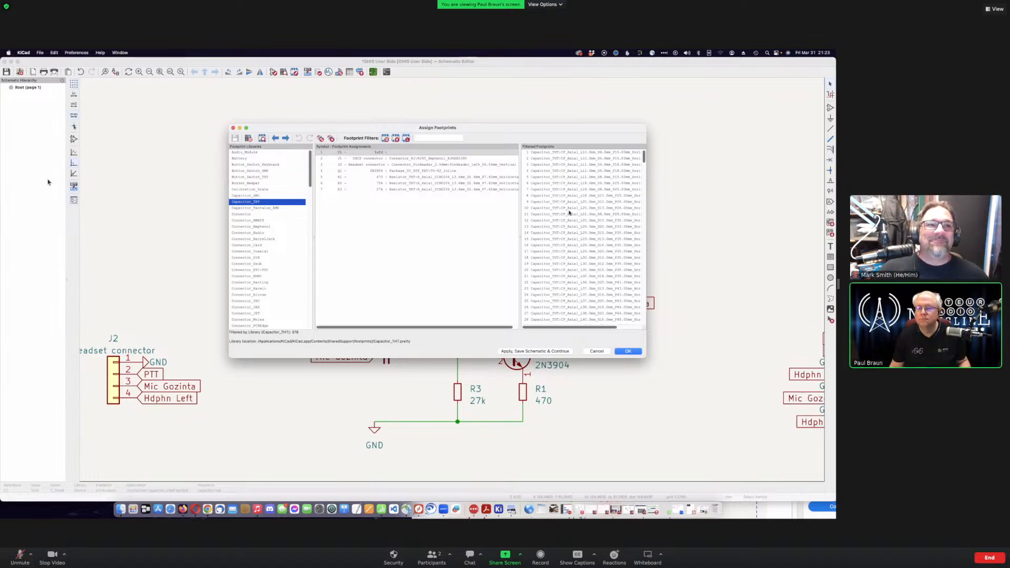
pyautogui.scroll(-5, 570, 212)
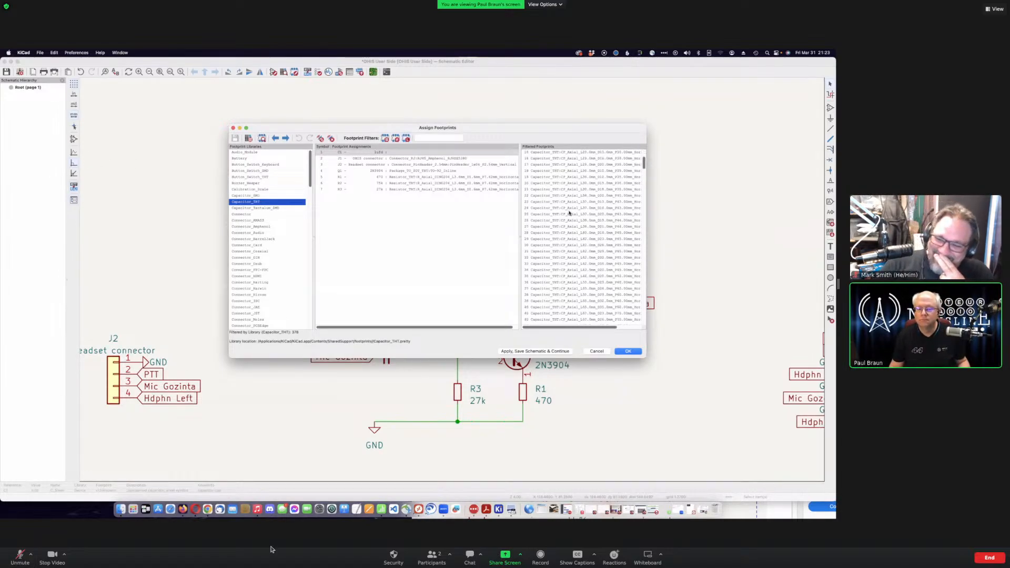
pyautogui.scroll(5, 569, 212)
pyautogui.click(20, 558)
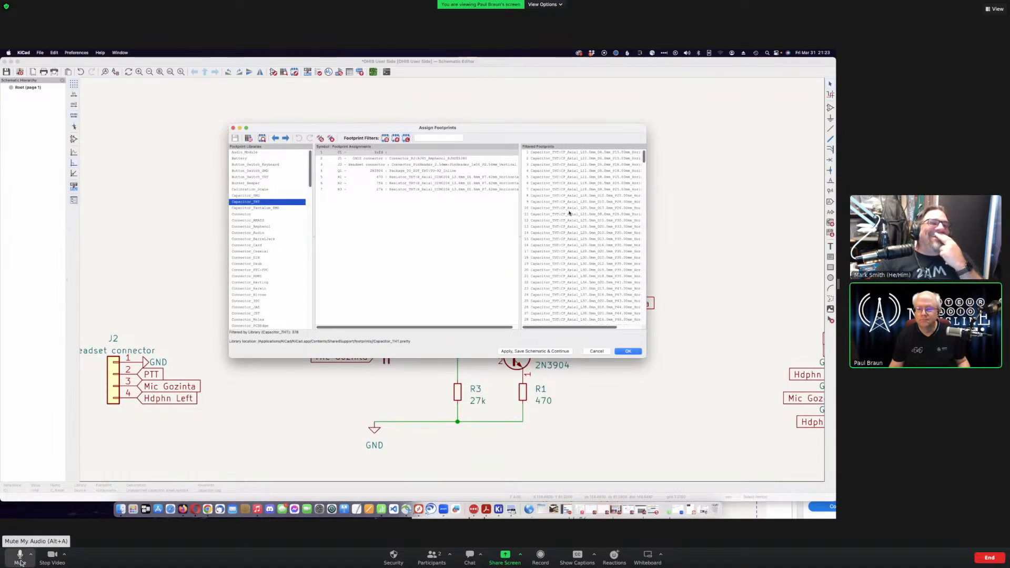
pyautogui.moveTo(522, 132); pyautogui.dragTo(465, 127)
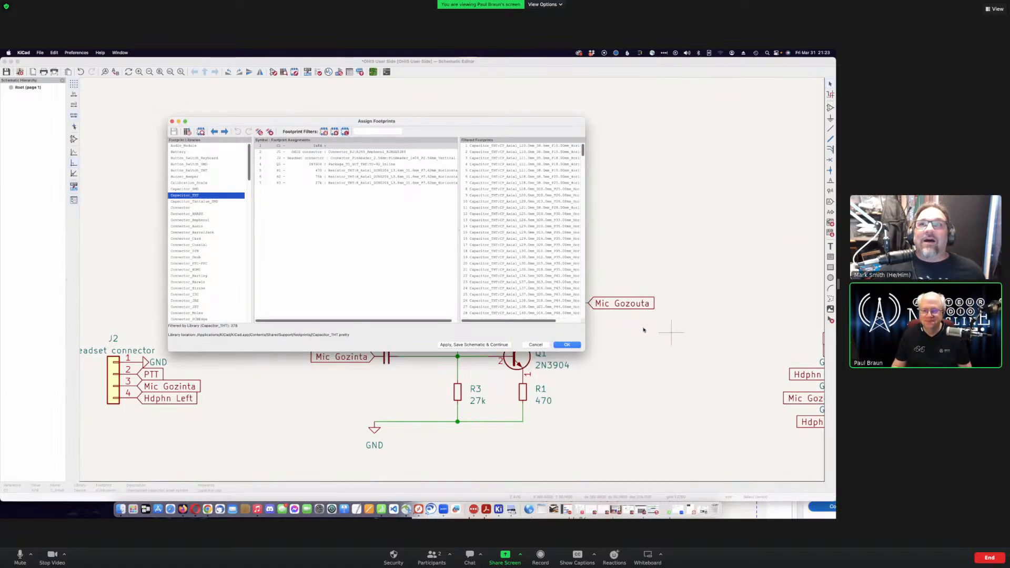
pyautogui.scroll(-3, 521, 263)
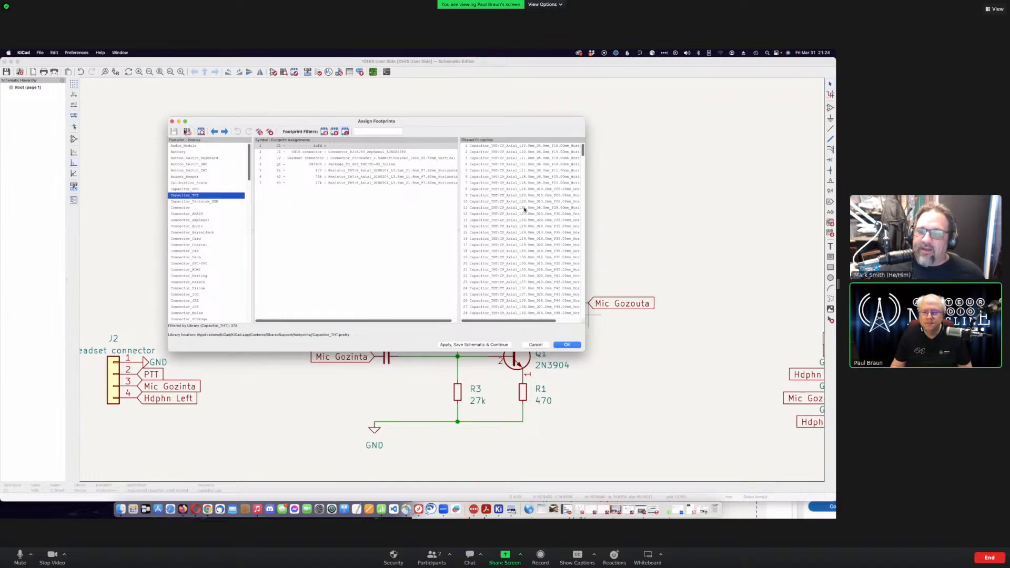
pyautogui.scroll(-4, 525, 209)
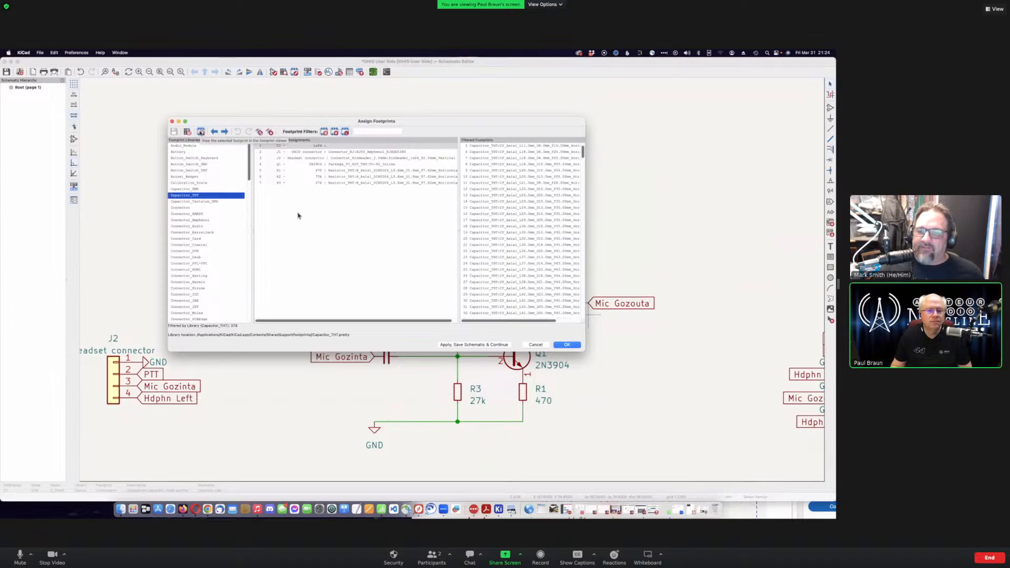
pyautogui.click(201, 131)
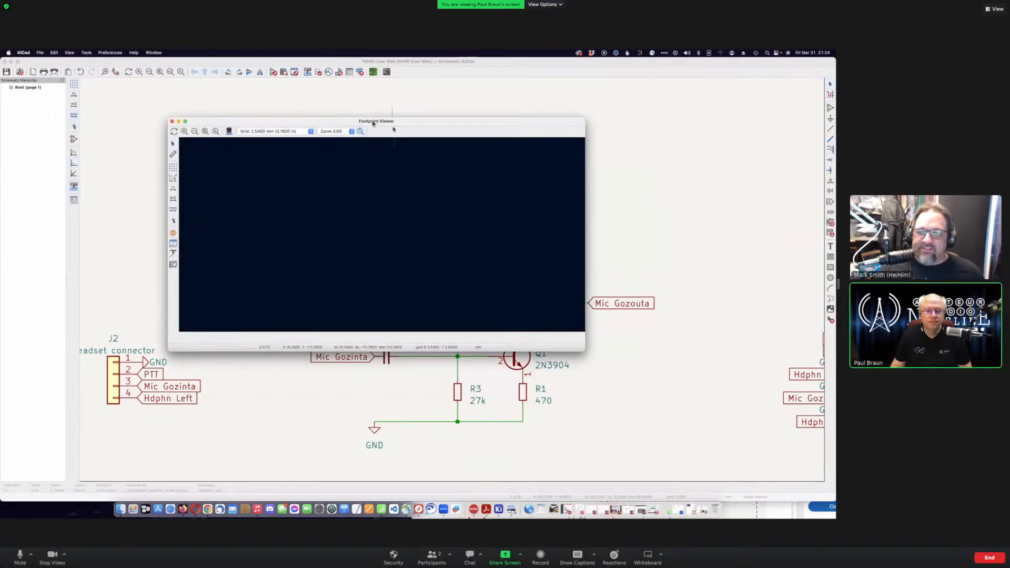
pyautogui.moveTo(396, 123); pyautogui.dragTo(635, 238)
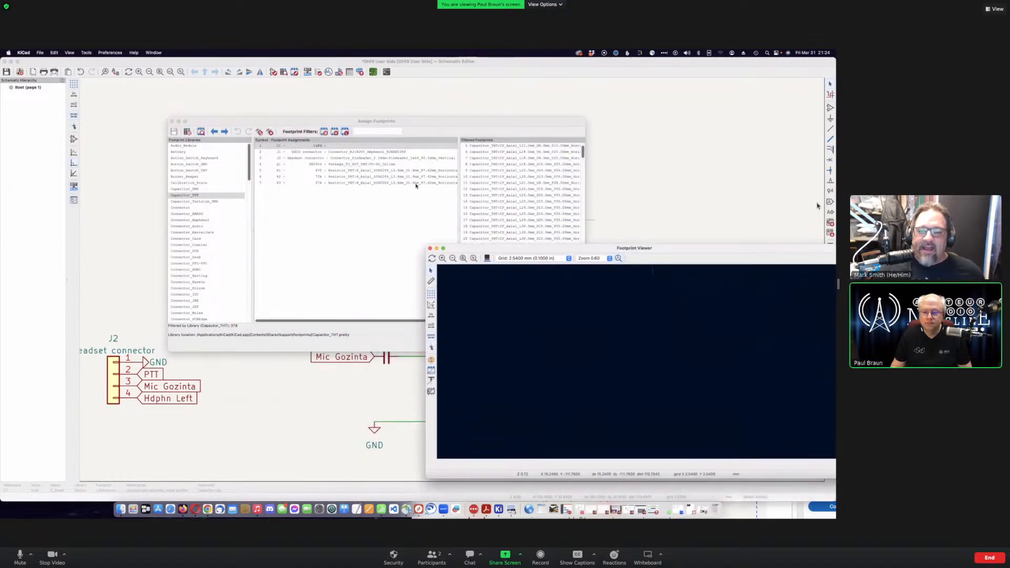
pyautogui.moveTo(434, 125); pyautogui.dragTo(325, 106)
# - Preview the CP_Axial_L11.0mm_D8.0mm_P15.00mm and C_Disc_D3.0mm_W1.6mm_P2.50mm footprints
pyautogui.click(378, 127)
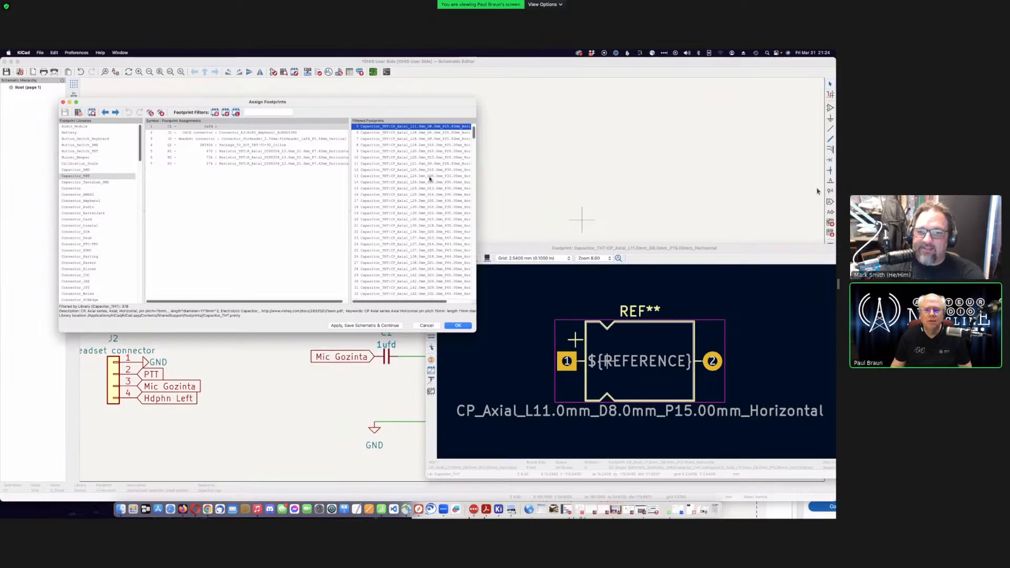
pyautogui.scroll(-3, 429, 178)
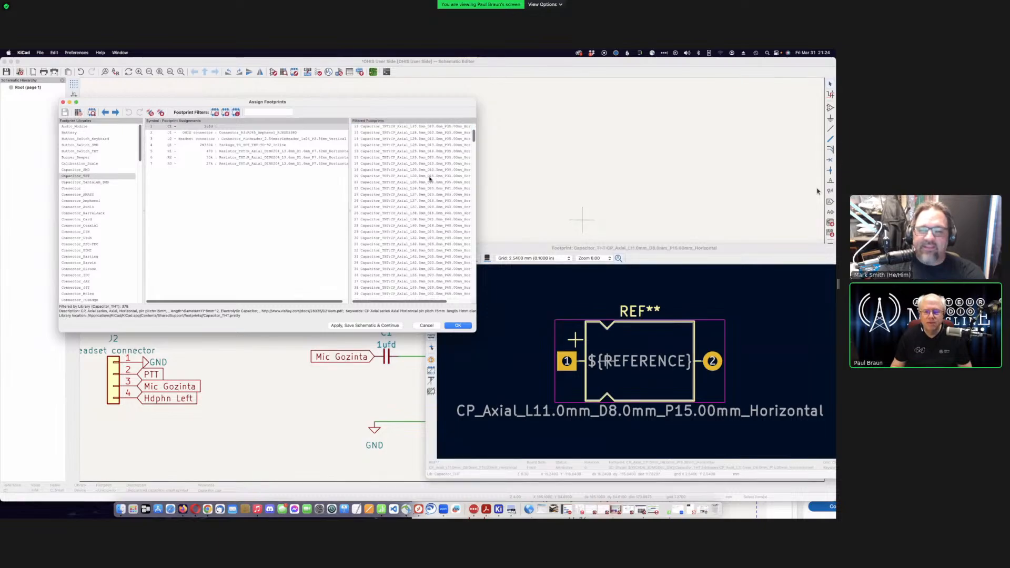
pyautogui.scroll(-5, 430, 179)
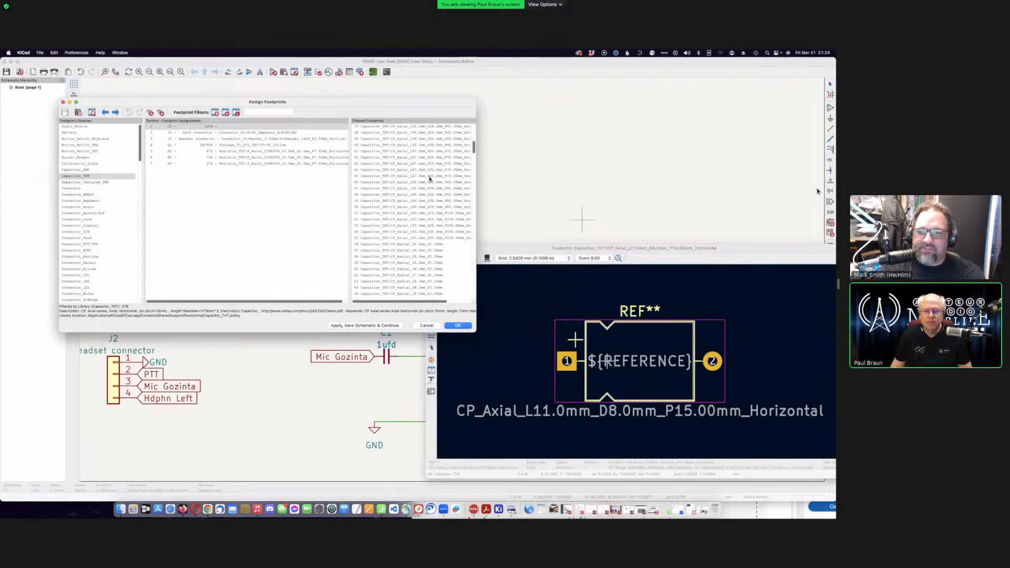
pyautogui.scroll(-12, 429, 179)
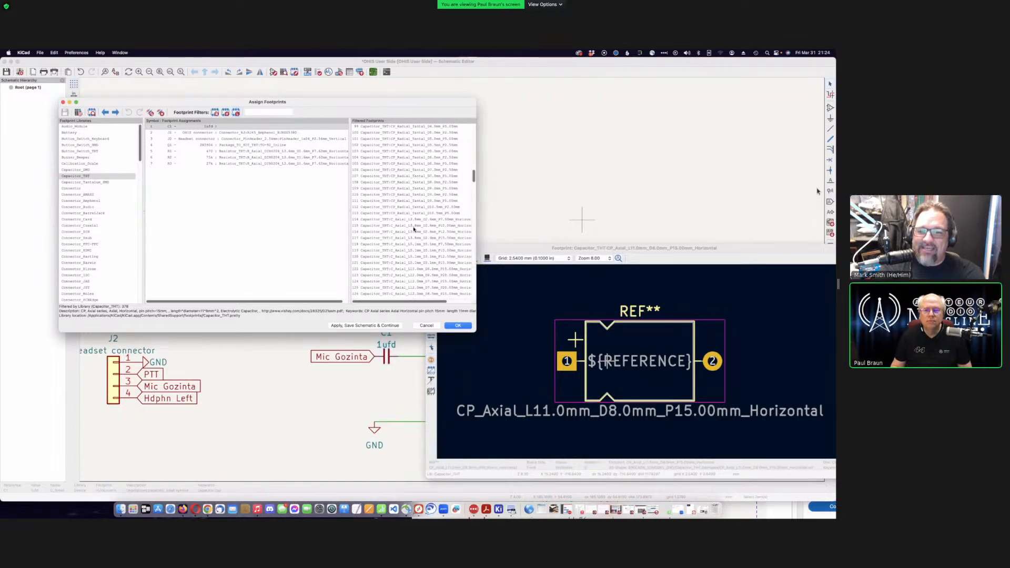
pyautogui.scroll(-1, 414, 229)
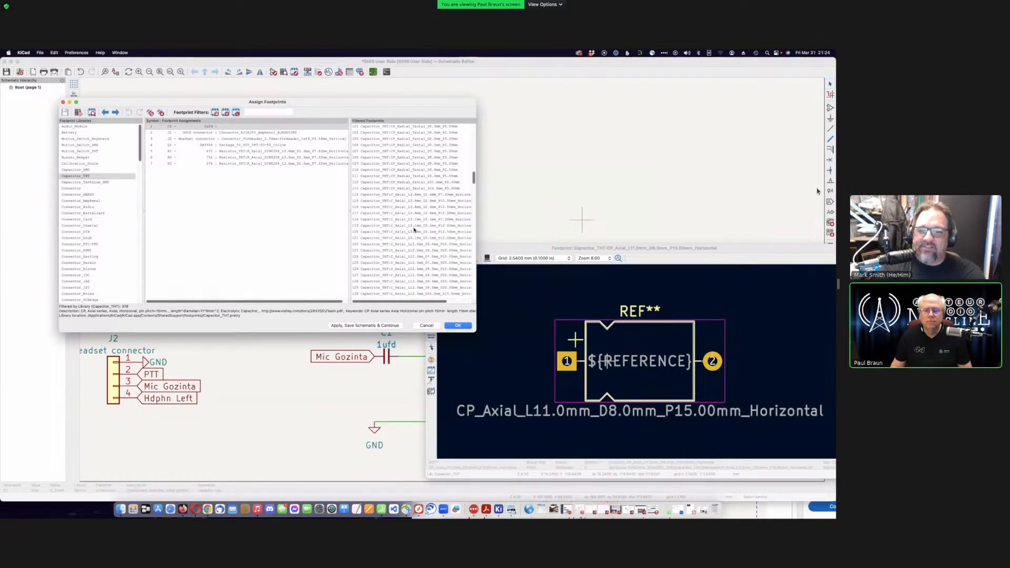
pyautogui.scroll(-2, 414, 230)
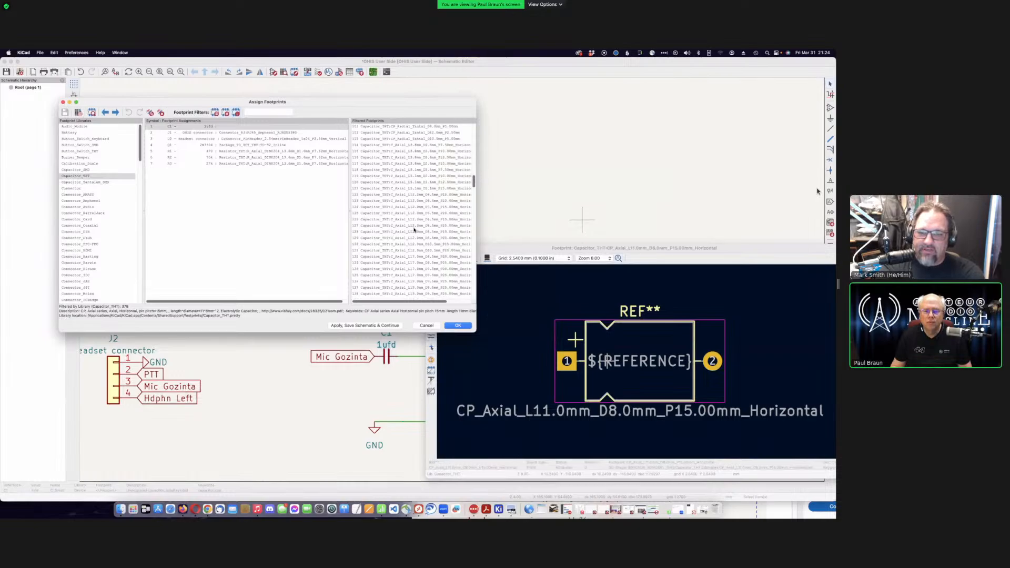
pyautogui.scroll(-3, 414, 229)
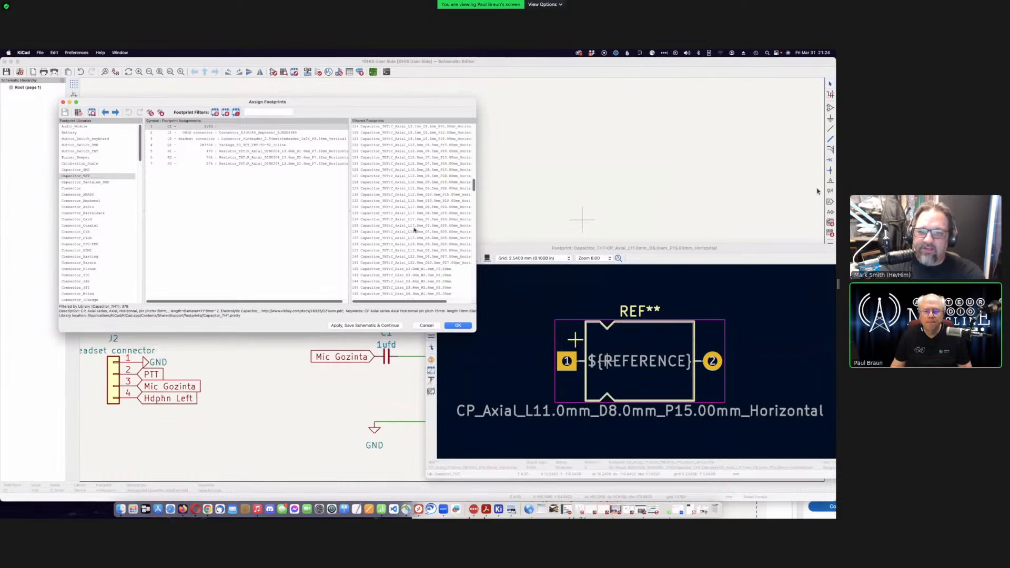
pyautogui.click(415, 269)
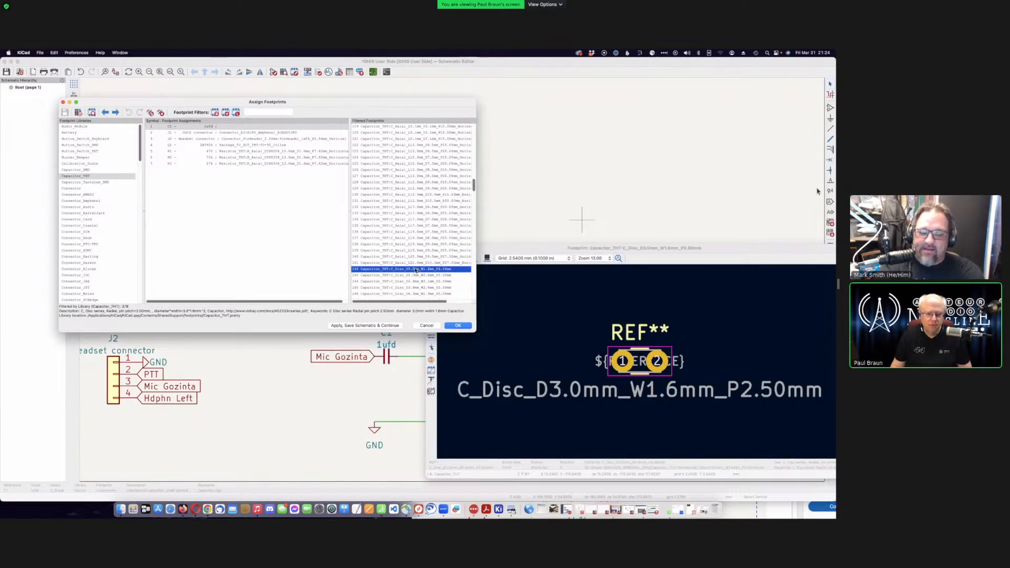
# - Compare C_Disc D3.0mm_W2.0mm and D3.4mm_W2.1mm, ending on C_Disc_D4.3mm_W1.9mm_P5.00mm
pyautogui.scroll(-1, 416, 269)
pyautogui.scroll(-1, 415, 269)
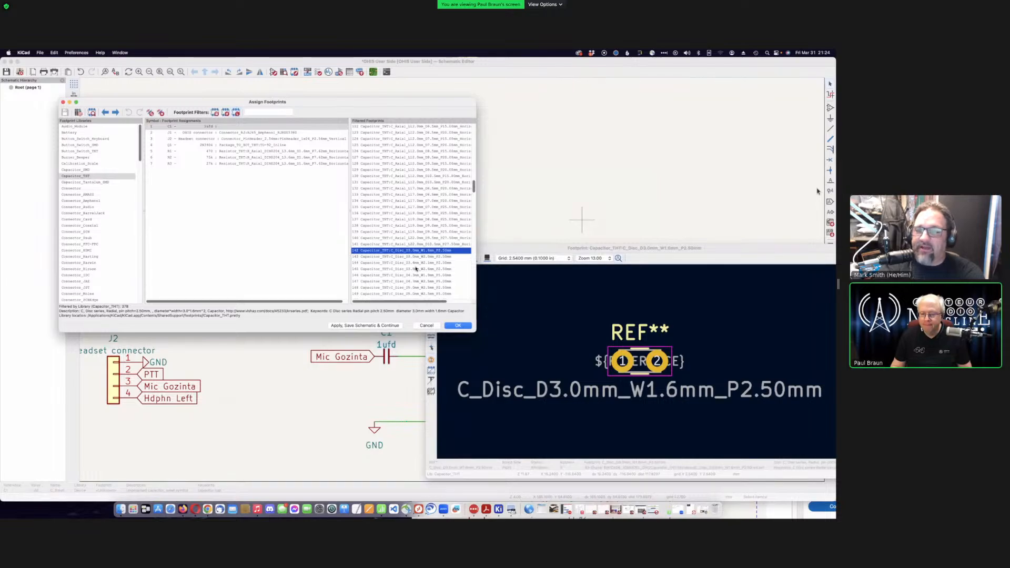
pyautogui.scroll(-1, 406, 258)
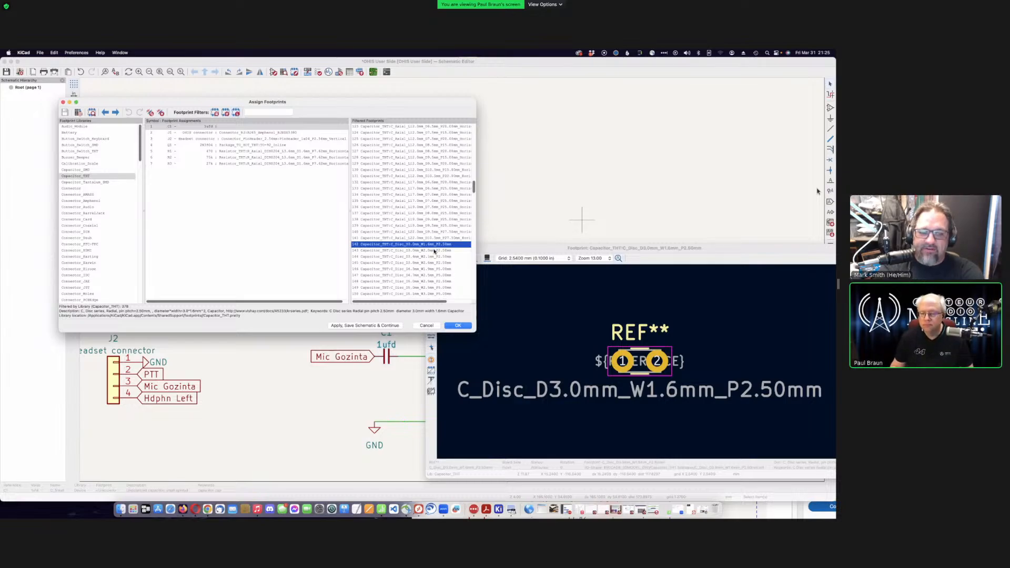
pyautogui.click(435, 251)
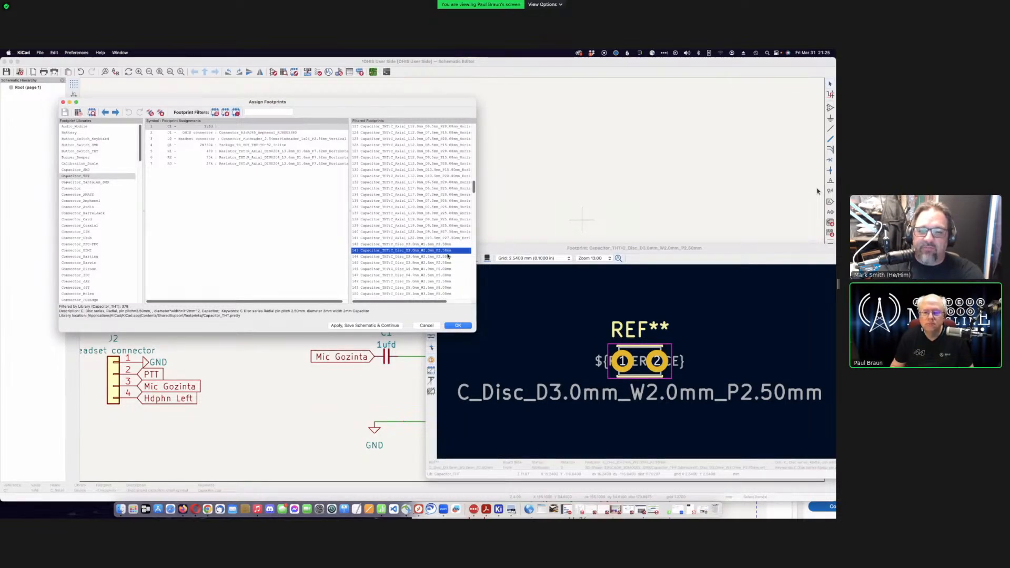
pyautogui.click(447, 257)
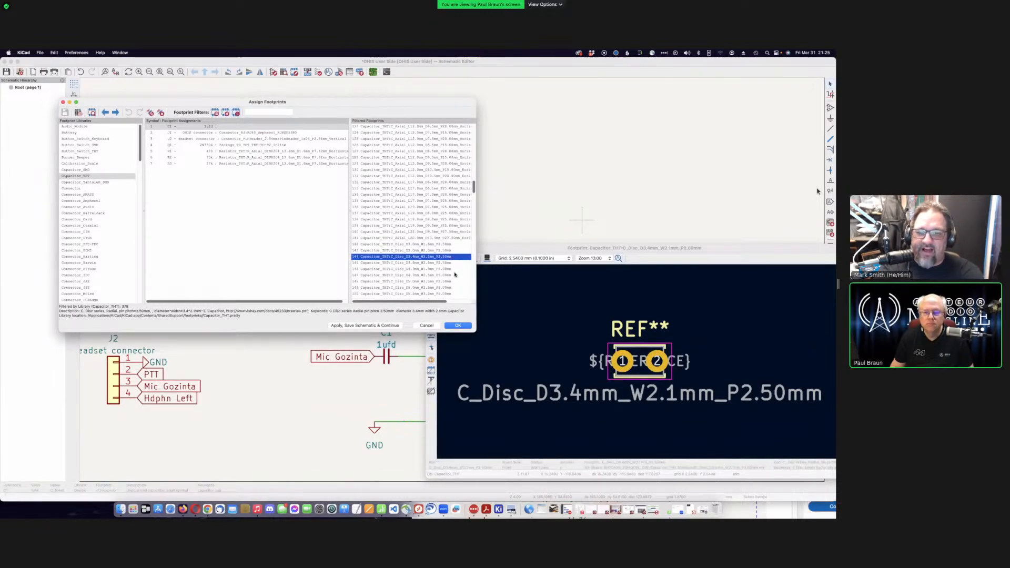
pyautogui.click(451, 269)
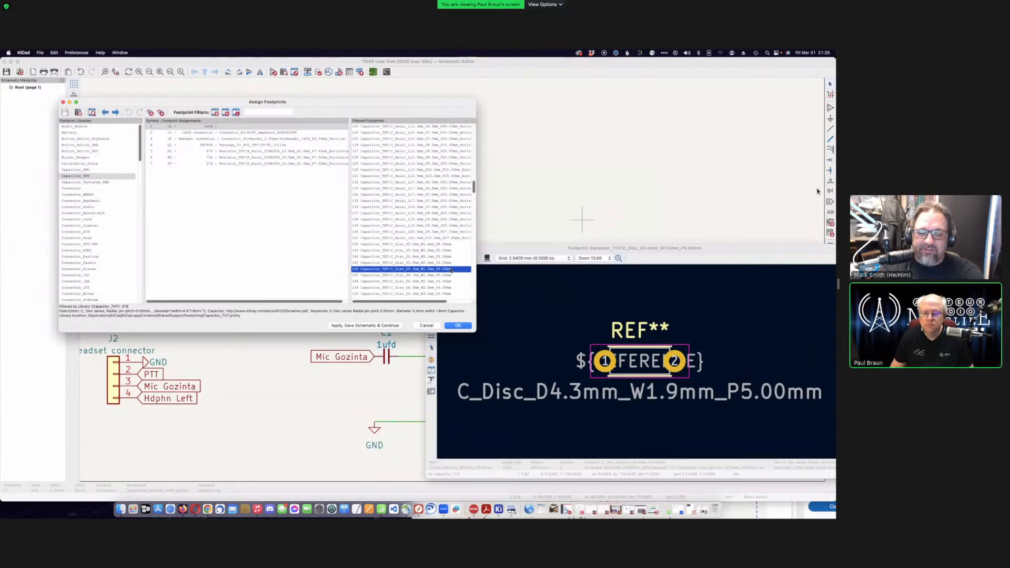
# - Scroll further down the Capacitor_THT list and preview C_Radial_D5.0mm_H11.0mm_P2.00mm
pyautogui.scroll(-2, 451, 270)
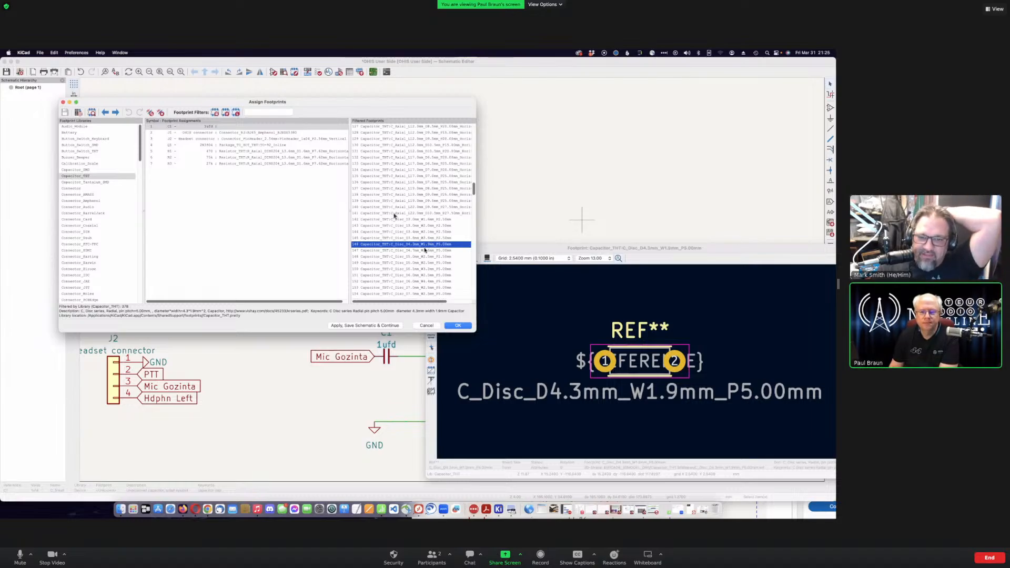
pyautogui.scroll(-3, 388, 273)
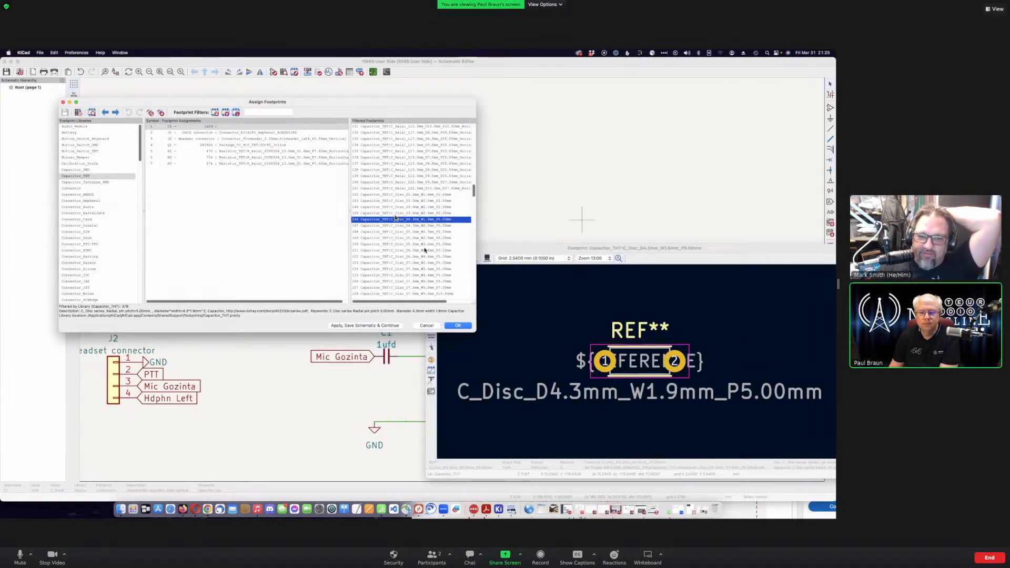
pyautogui.scroll(-2, 395, 217)
pyautogui.scroll(-6, 395, 217)
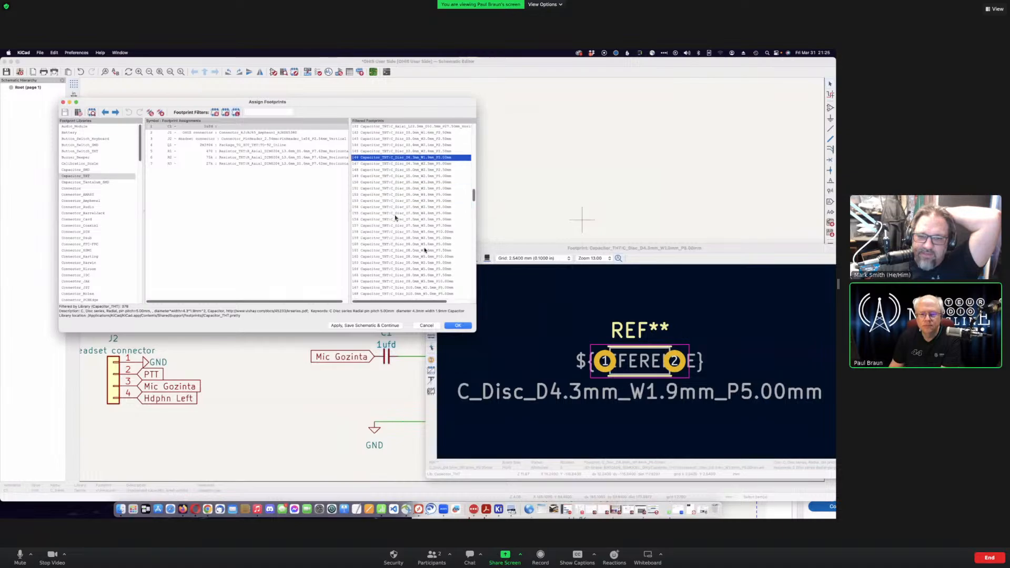
pyautogui.scroll(-7, 395, 217)
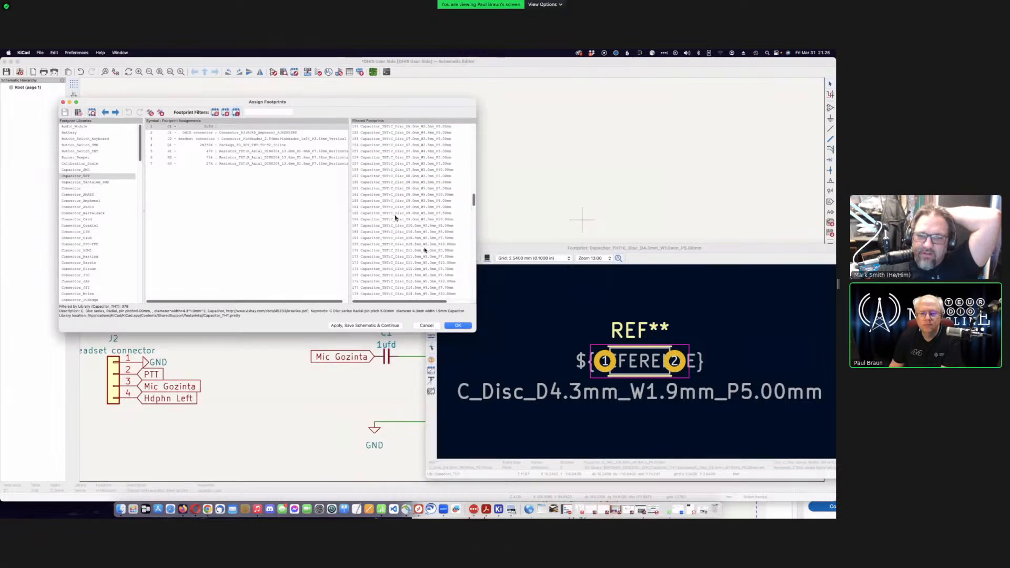
pyautogui.scroll(-4, 395, 218)
pyautogui.scroll(-1, 395, 217)
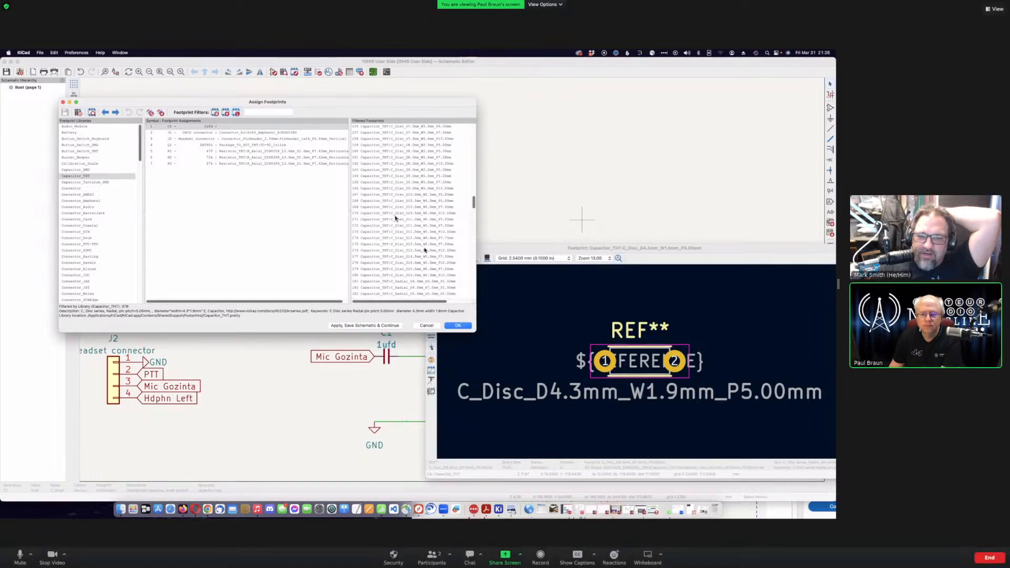
pyautogui.scroll(-4, 395, 217)
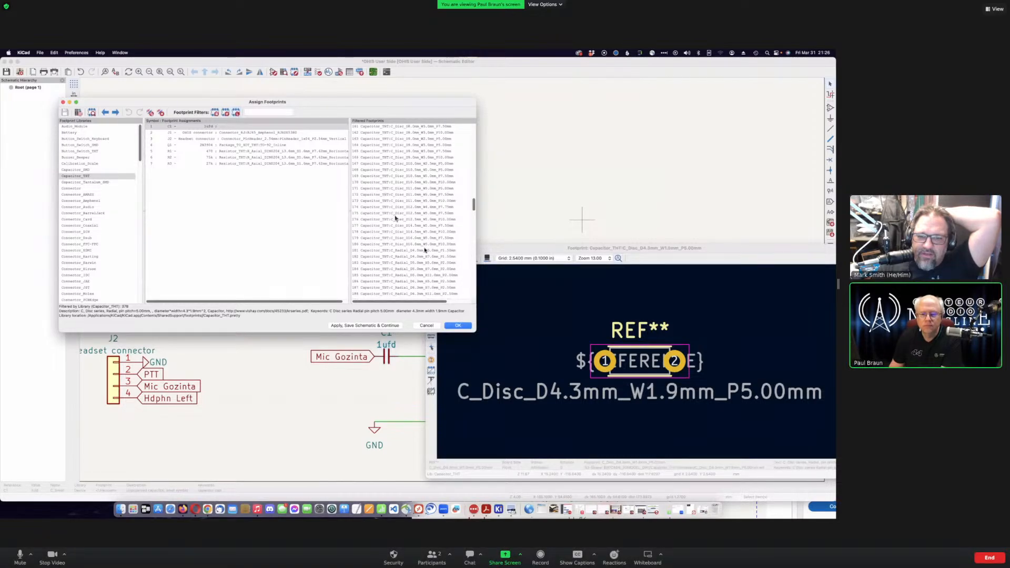
pyautogui.scroll(-1, 395, 218)
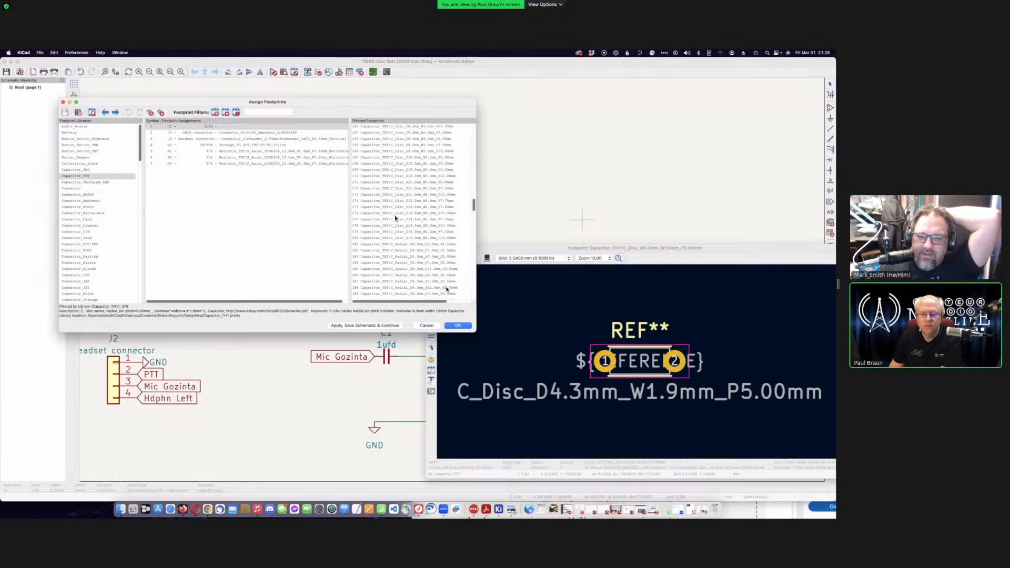
pyautogui.click(453, 268)
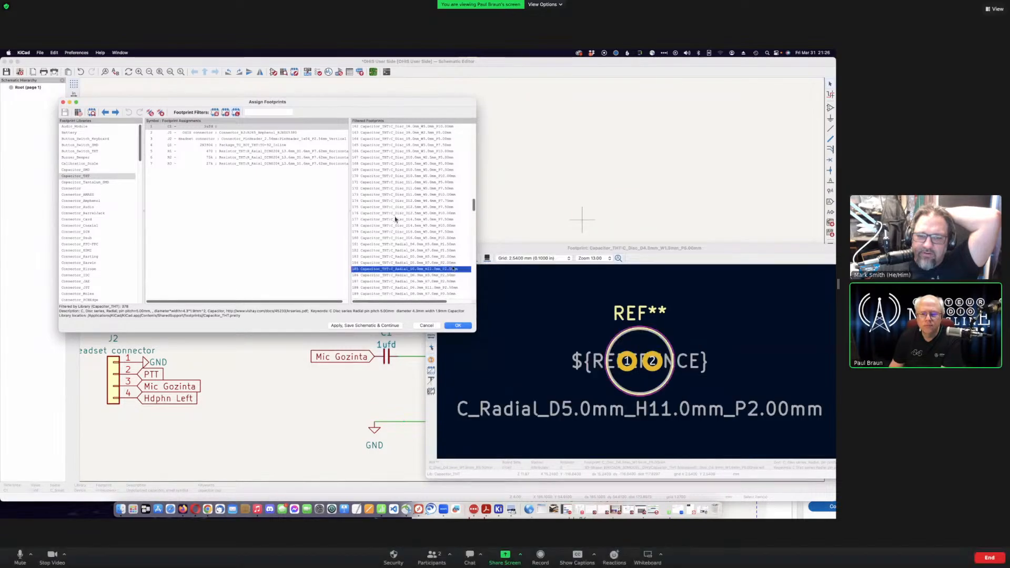
# - Preview a small rectangular film footprint, then the 7.0 x 3.5 mm C_Rect footprint
pyautogui.scroll(-5, 458, 278)
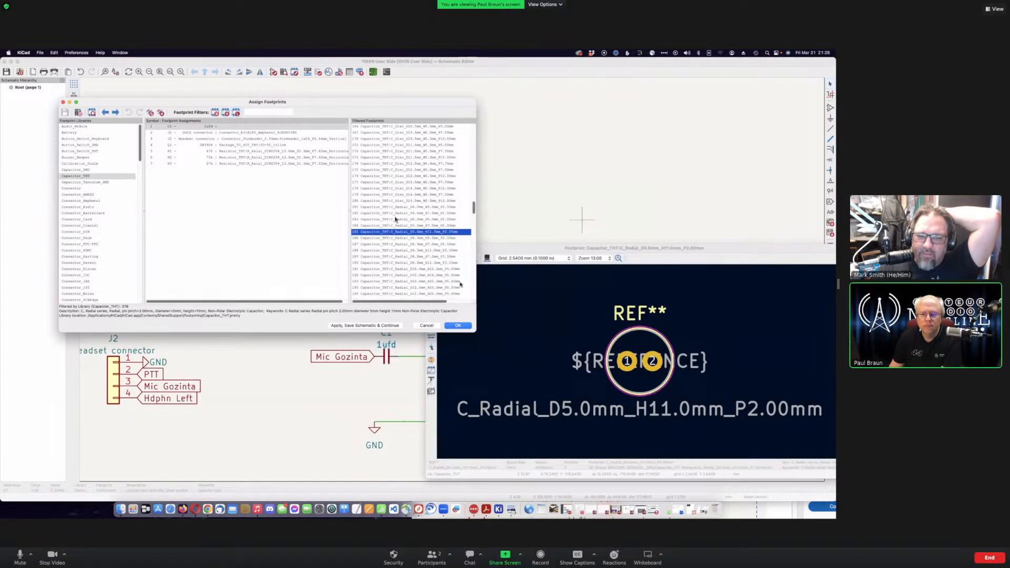
pyautogui.scroll(-10, 460, 284)
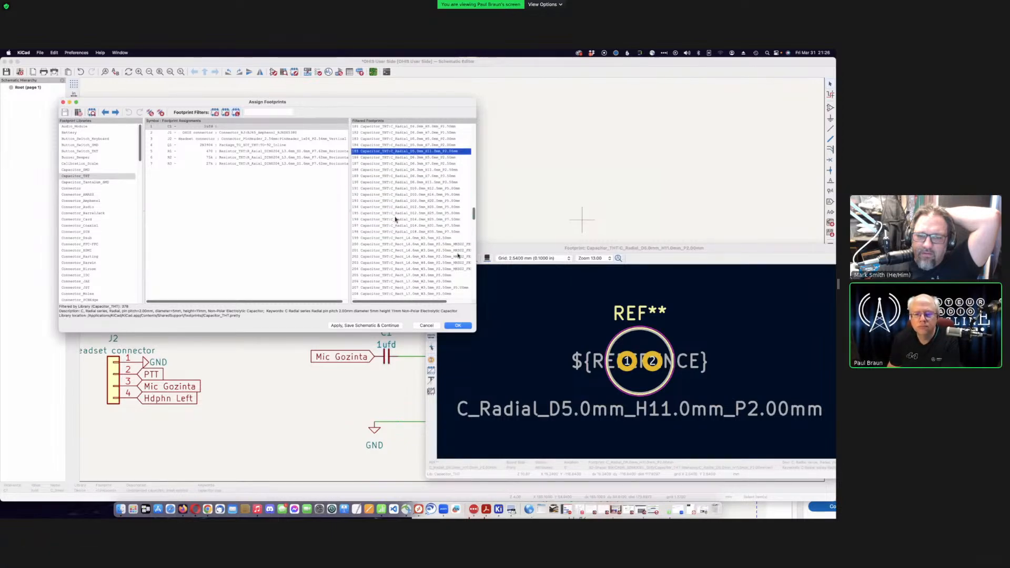
pyautogui.click(460, 244)
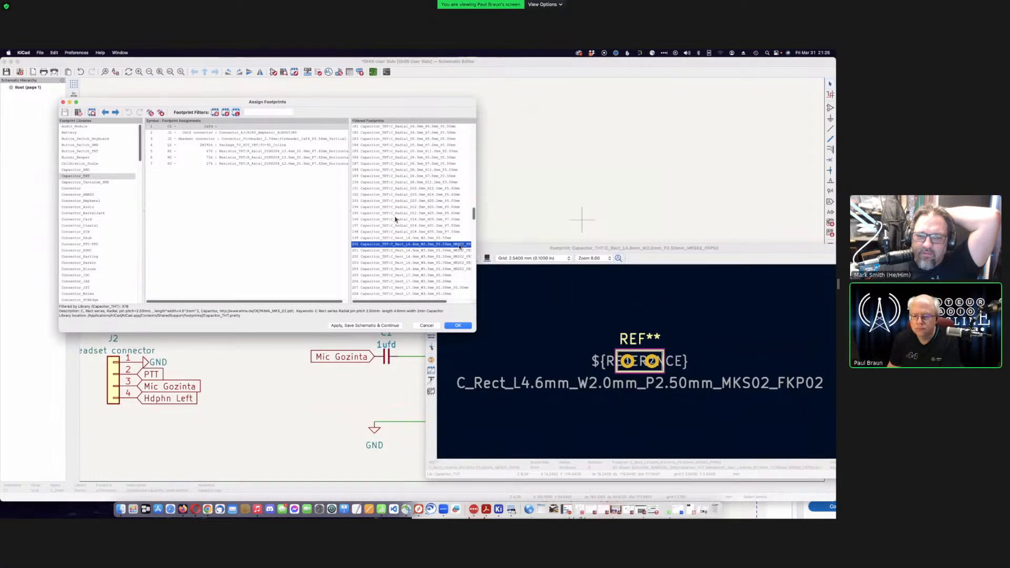
pyautogui.scroll(-1, 442, 263)
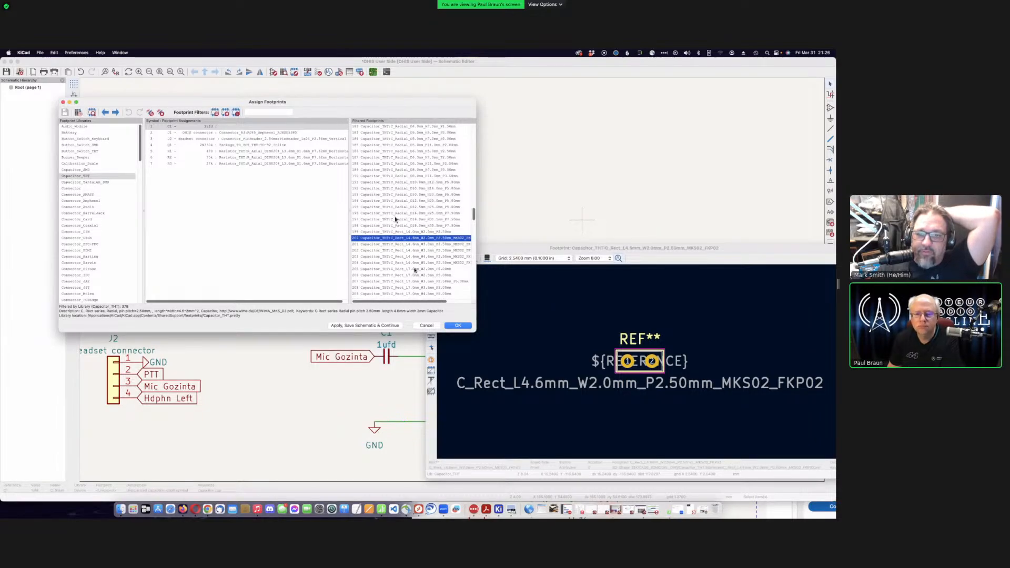
pyautogui.click(396, 281)
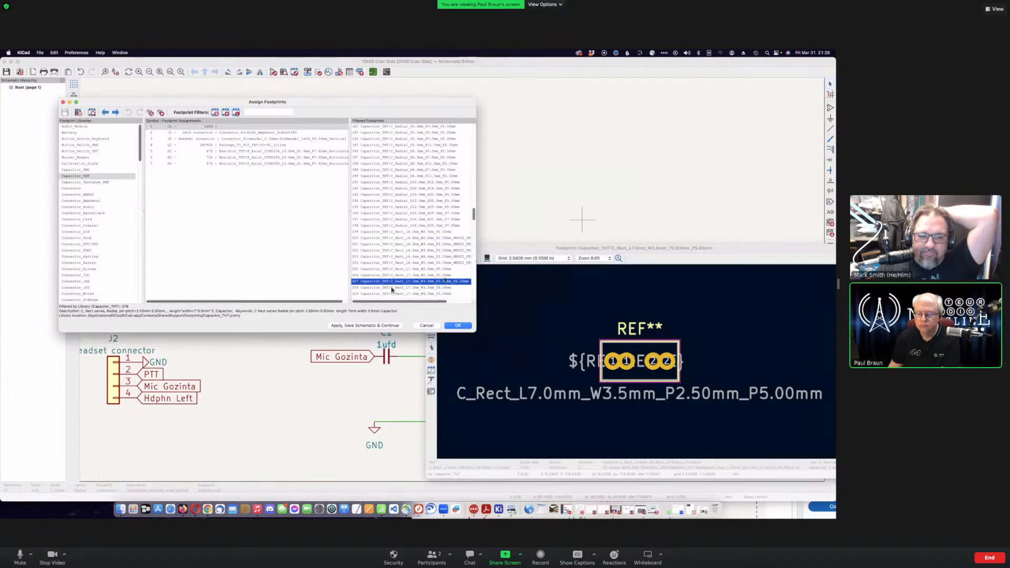
# - Close Assign Footprints, save the schematic, and launch the PCB board editor
pyautogui.click(457, 327)
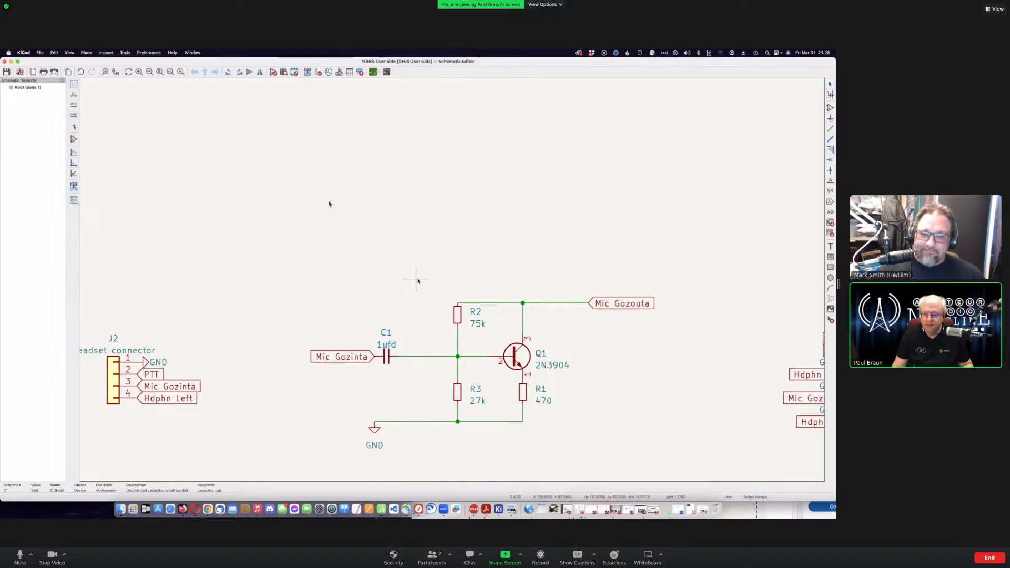
pyautogui.press('super+s')
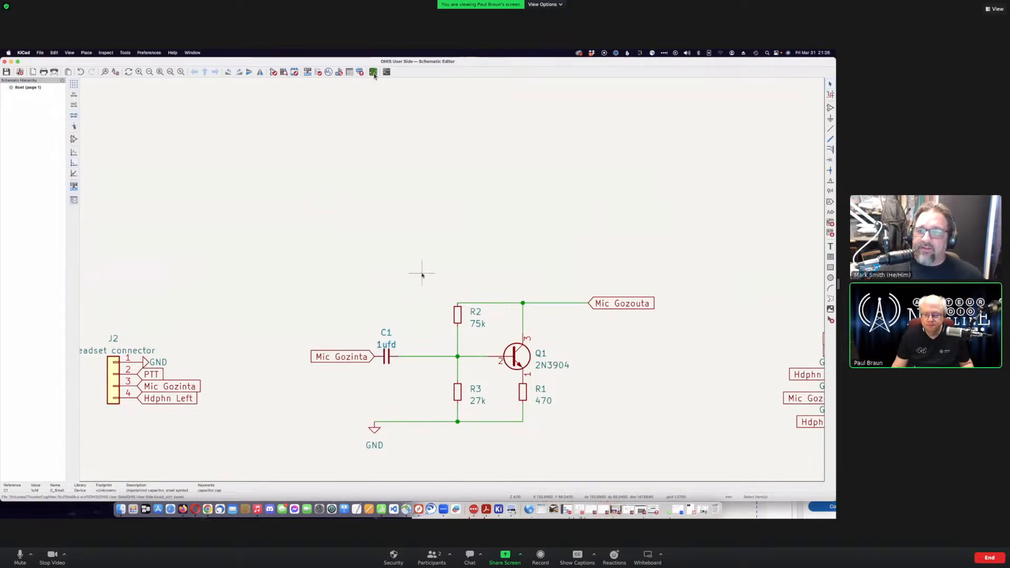
pyautogui.scroll(-2, 416, 286)
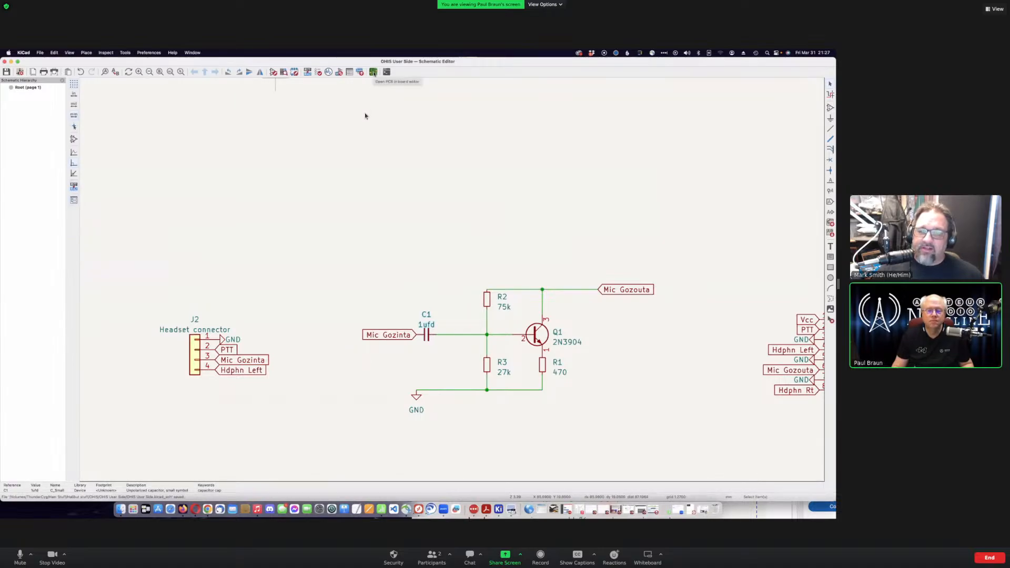
pyautogui.click(373, 72)
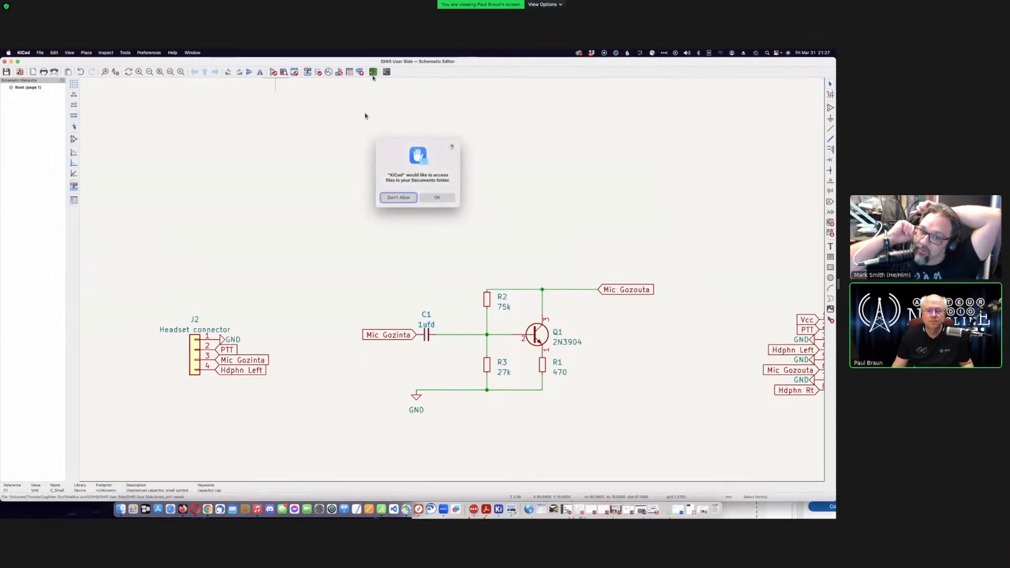
# - Allow KiCad access to the Documents folder so the empty board opens
pyautogui.click(436, 197)
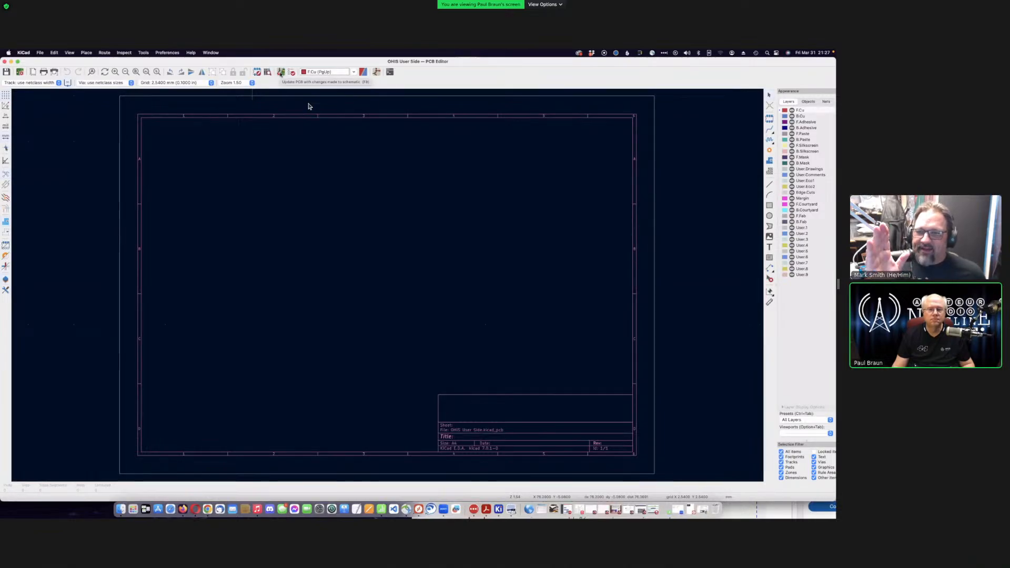
pyautogui.click(281, 72)
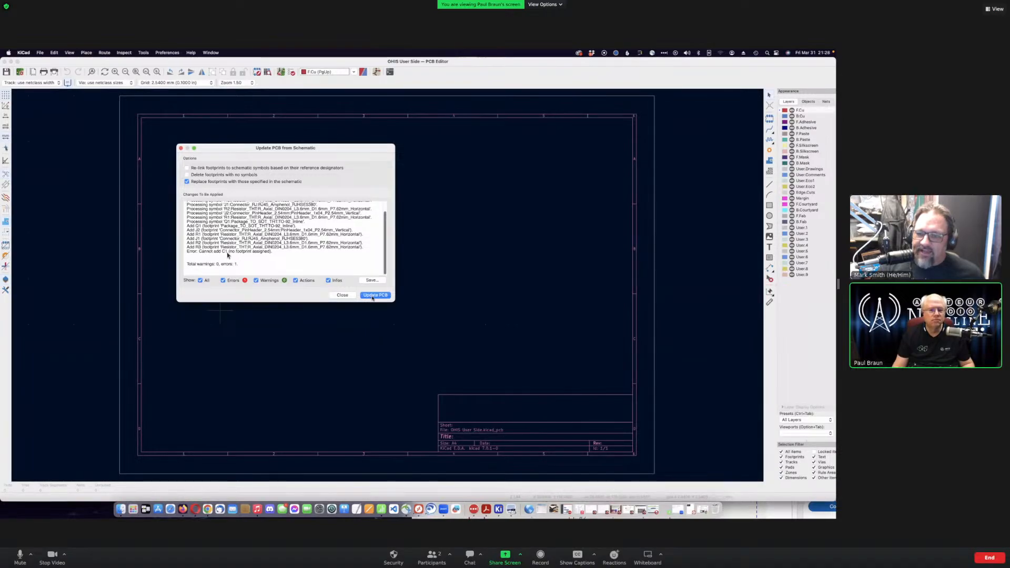
pyautogui.click(342, 295)
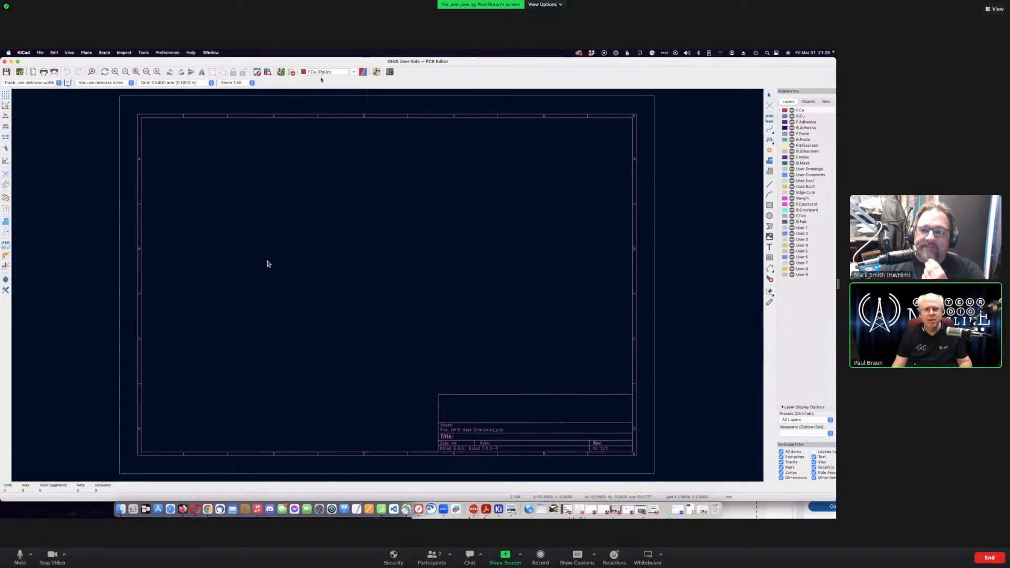
# - Move the PCB Editor window down and bring the schematic editor forward
pyautogui.moveTo(462, 62); pyautogui.dragTo(500, 220)
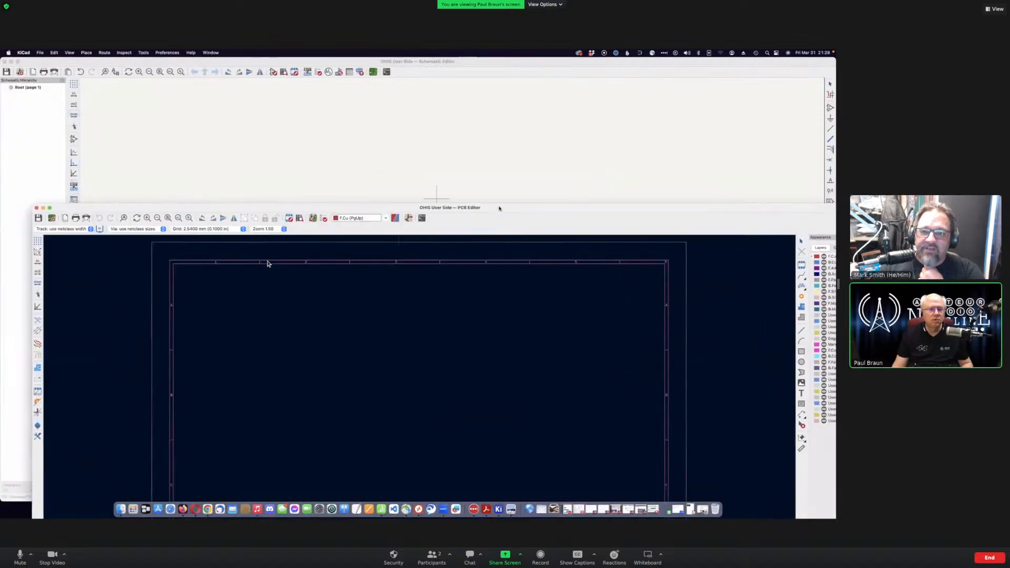
pyautogui.click(532, 79)
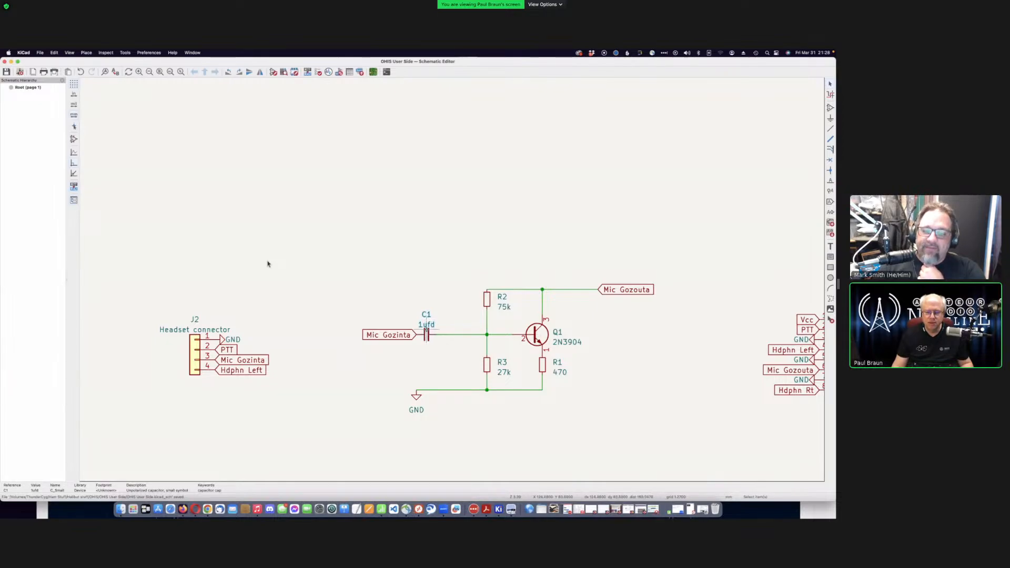
# - Assign Capacitor_THT C_Rect_L7.0mm_W3.5mm_P2.50mm_P5.00mm to C1 and confirm the assignments
pyautogui.click(339, 73)
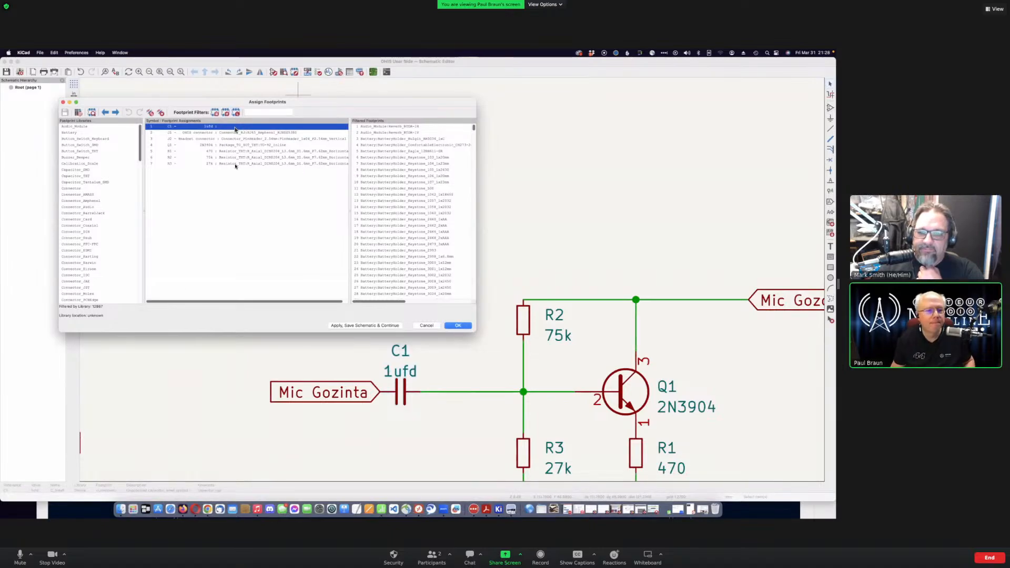
pyautogui.click(77, 176)
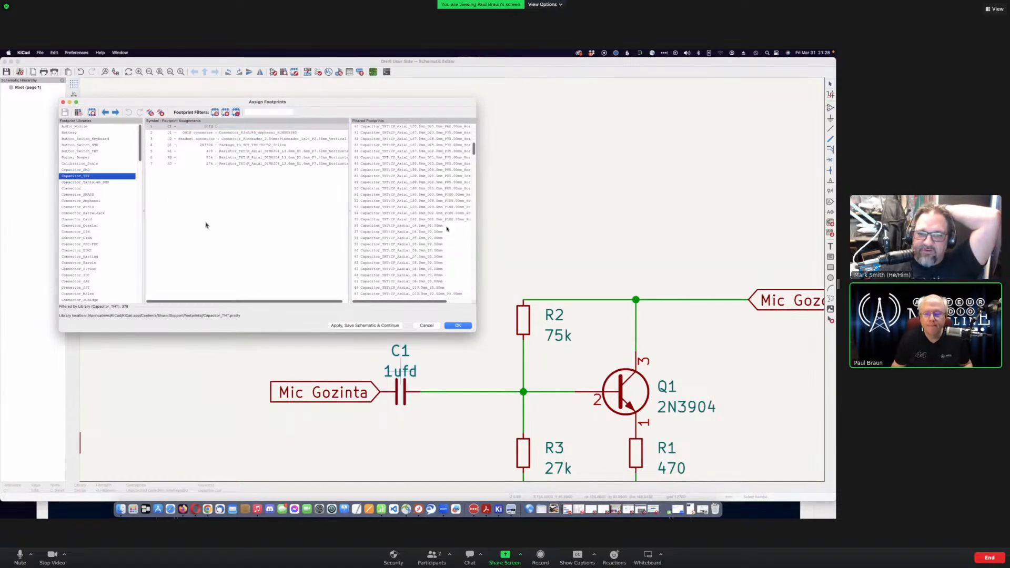
pyautogui.scroll(-10, 447, 226)
pyautogui.scroll(-12, 447, 228)
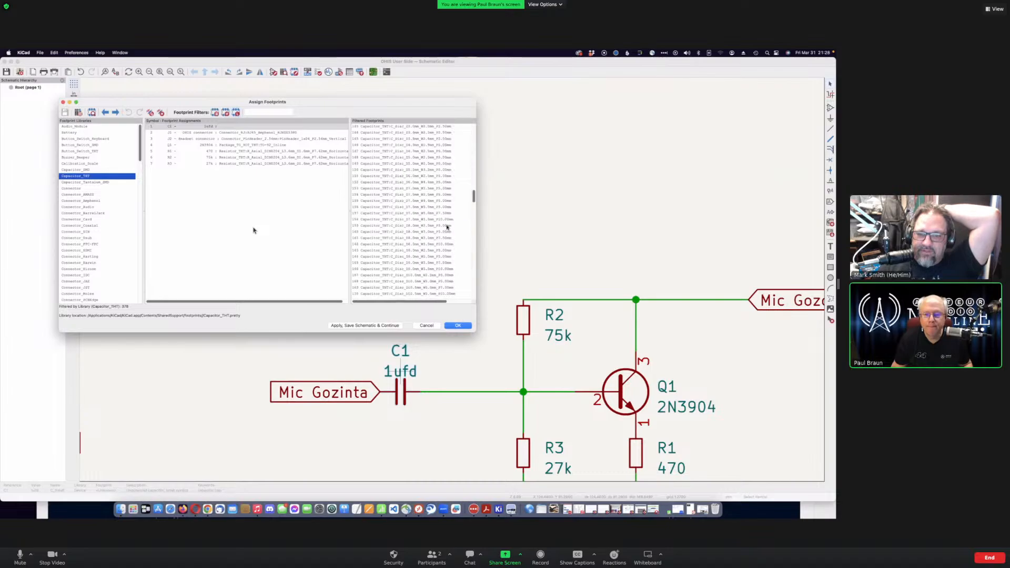
pyautogui.scroll(-3, 447, 228)
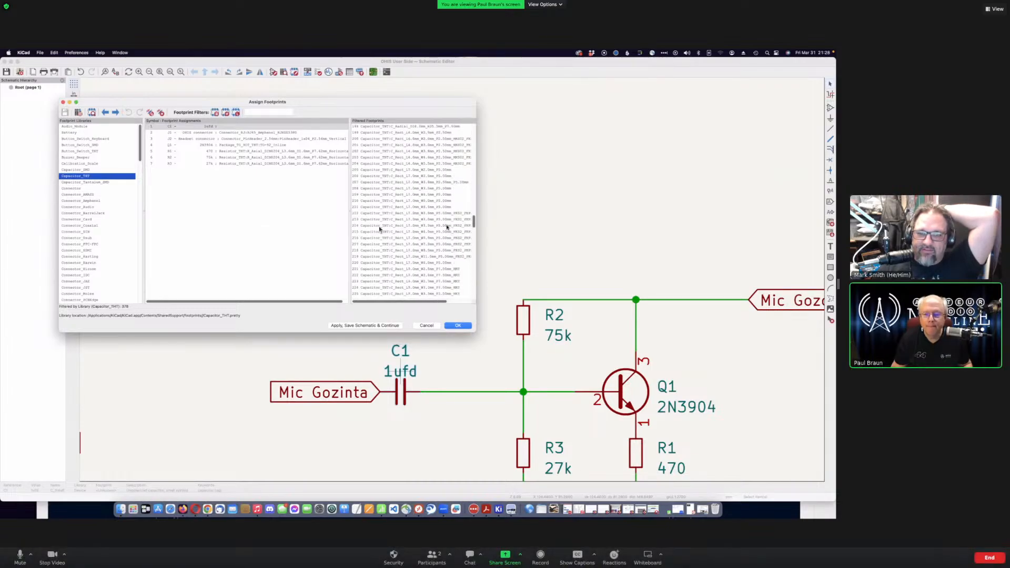
pyautogui.moveTo(477, 311); pyautogui.dragTo(472, 279)
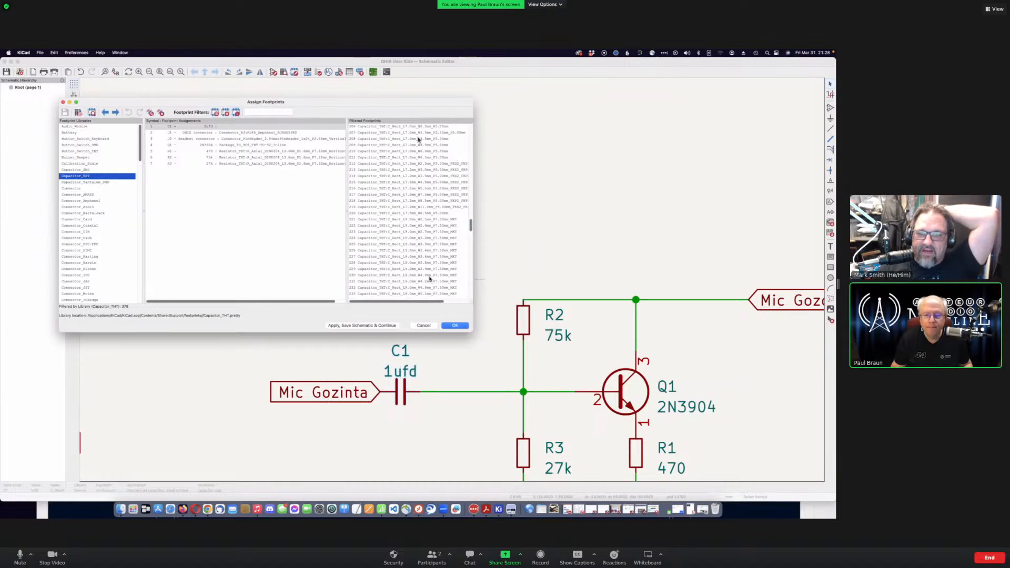
pyautogui.scroll(-1, 426, 158)
pyautogui.scroll(1, 406, 210)
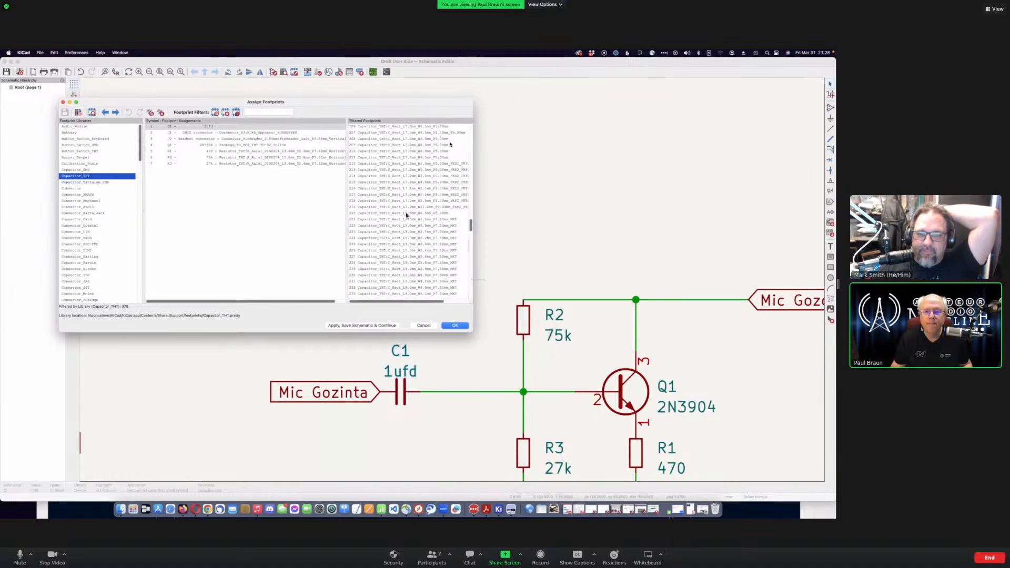
pyautogui.click(446, 133)
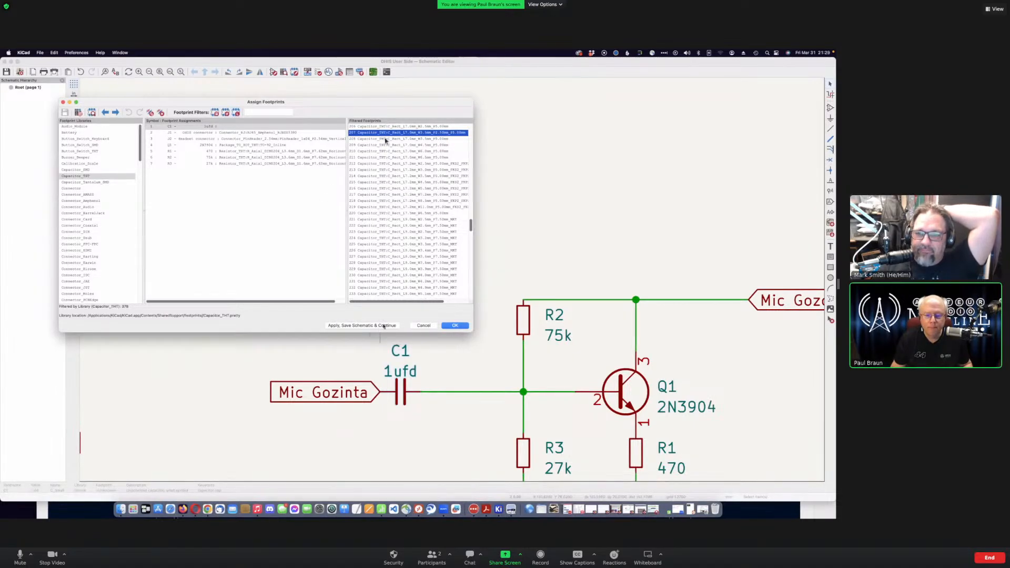
pyautogui.doubleClick(418, 133)
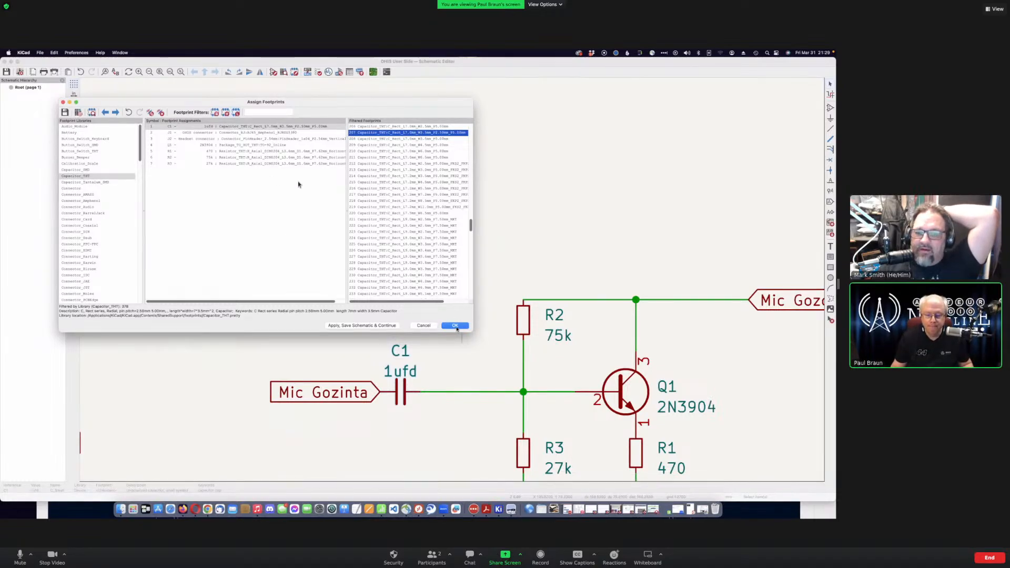
pyautogui.press('Return')
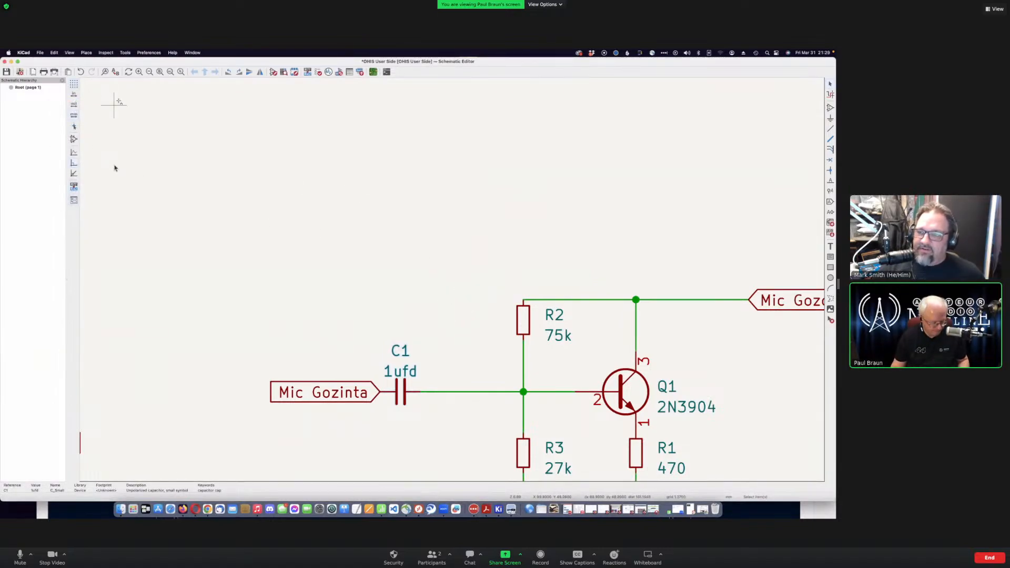
# - Save the schematic, update the OHIS User Side board from it, and drop the footprints onto the sheet
pyautogui.press('super+s')
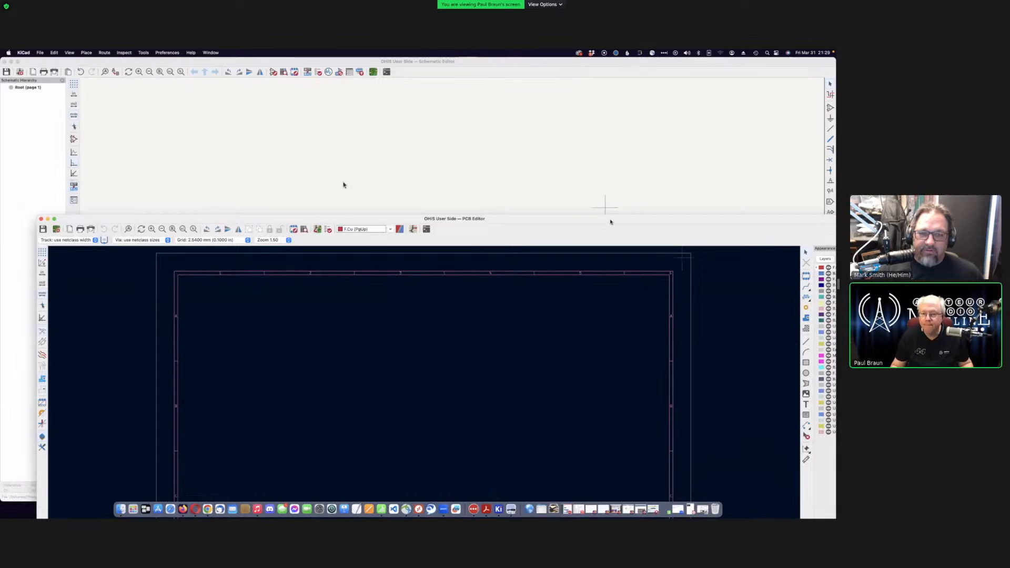
pyautogui.doubleClick(610, 222)
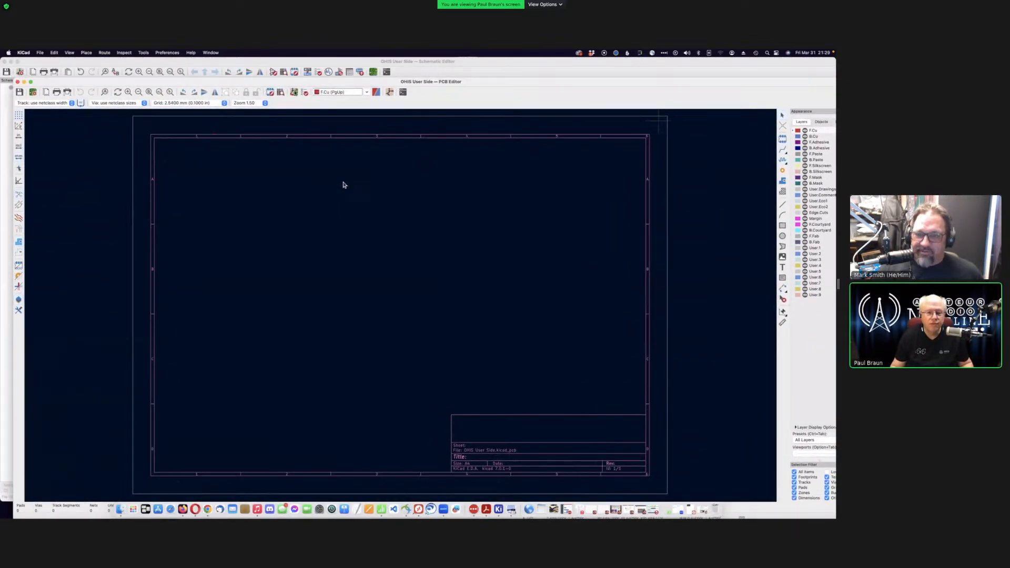
pyautogui.press('F8')
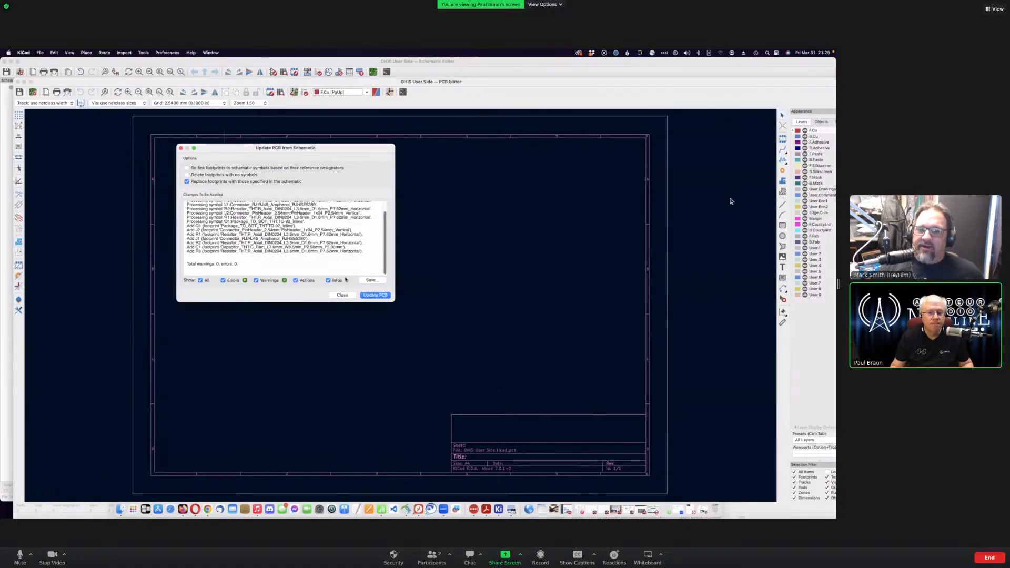
pyautogui.click(376, 295)
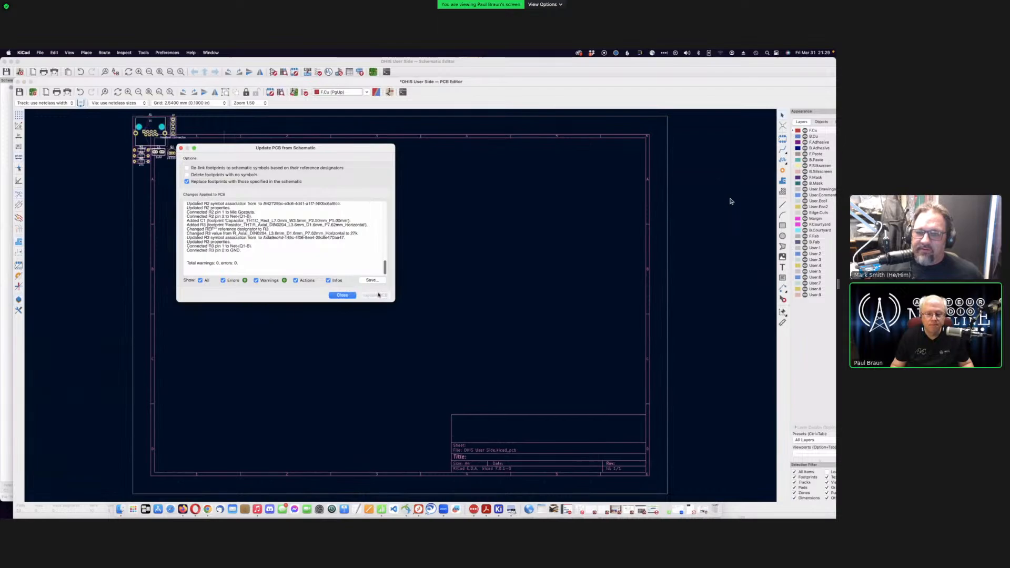
pyautogui.click(342, 295)
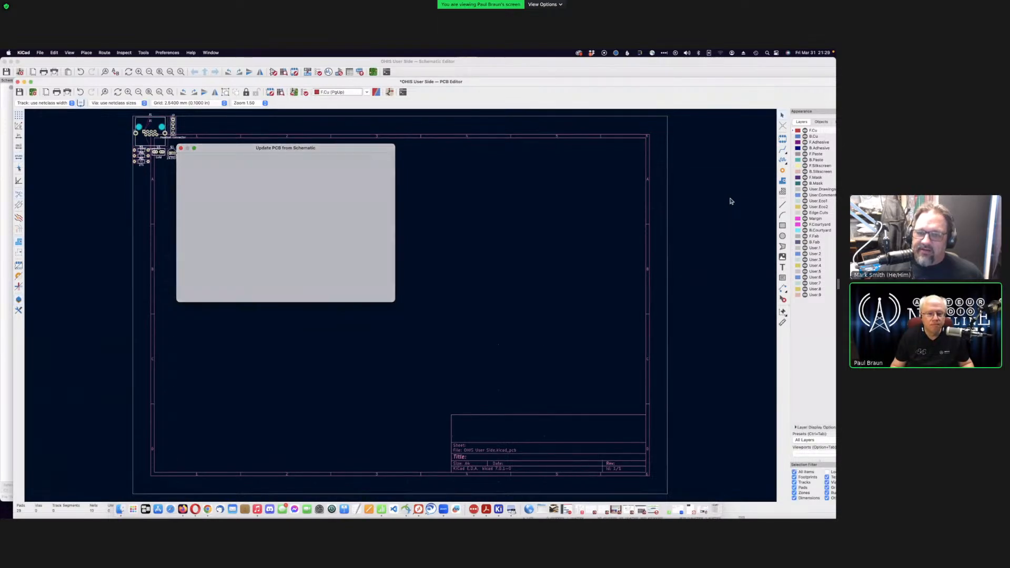
pyautogui.click(355, 267)
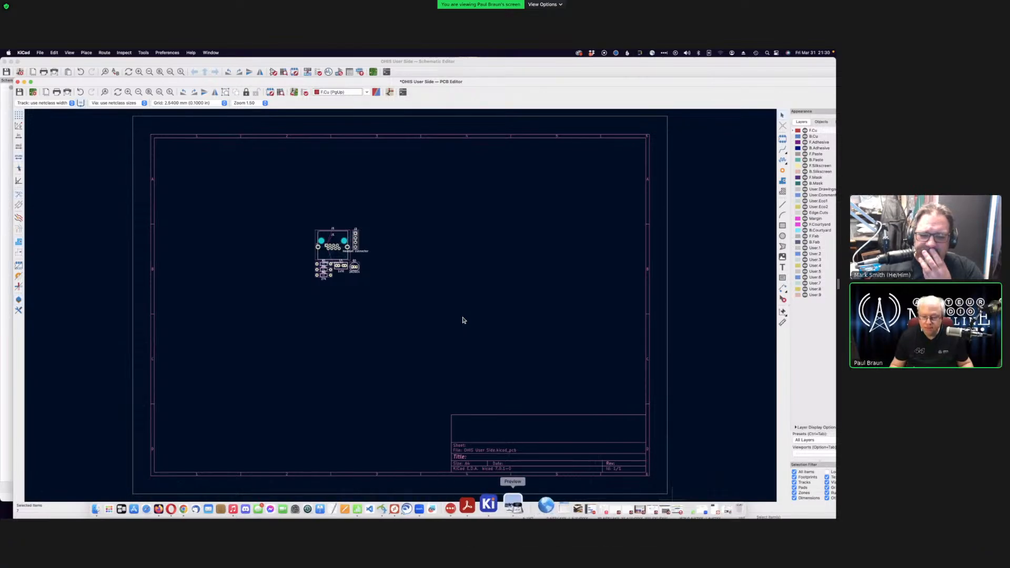
pyautogui.click(510, 505)
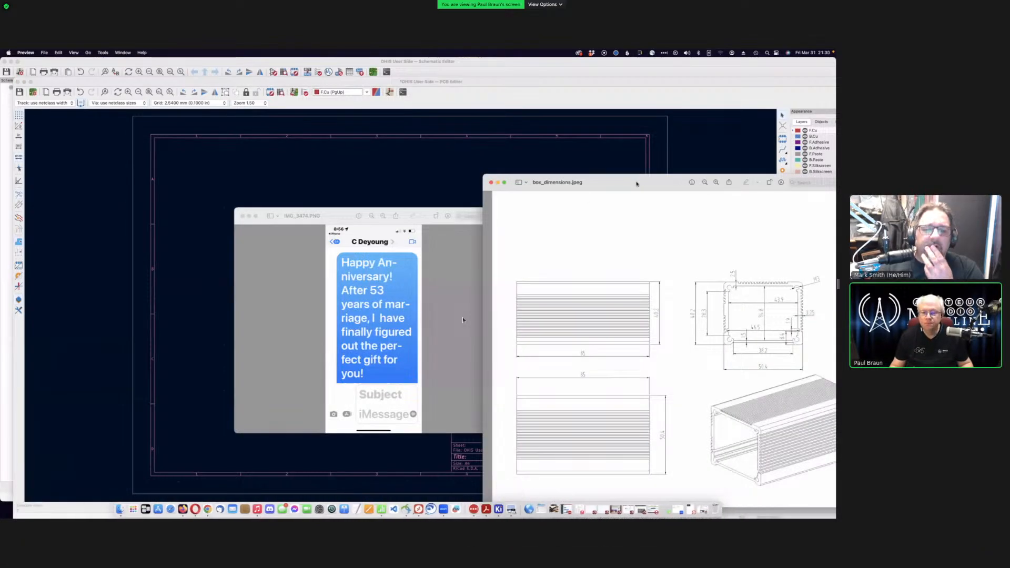
pyautogui.moveTo(637, 180); pyautogui.dragTo(593, 142)
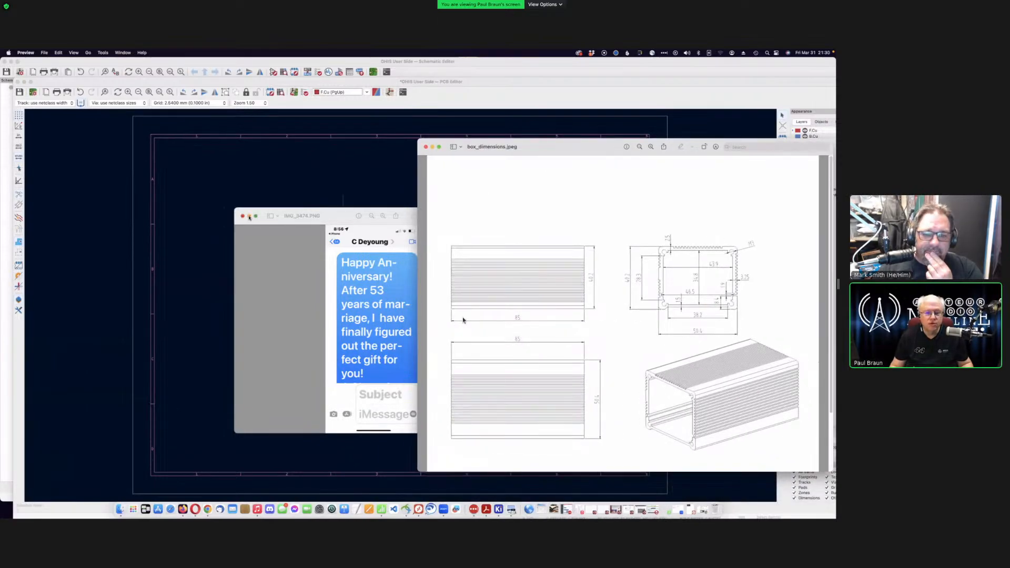
pyautogui.click(249, 217)
pyautogui.moveTo(568, 152); pyautogui.dragTo(544, 156)
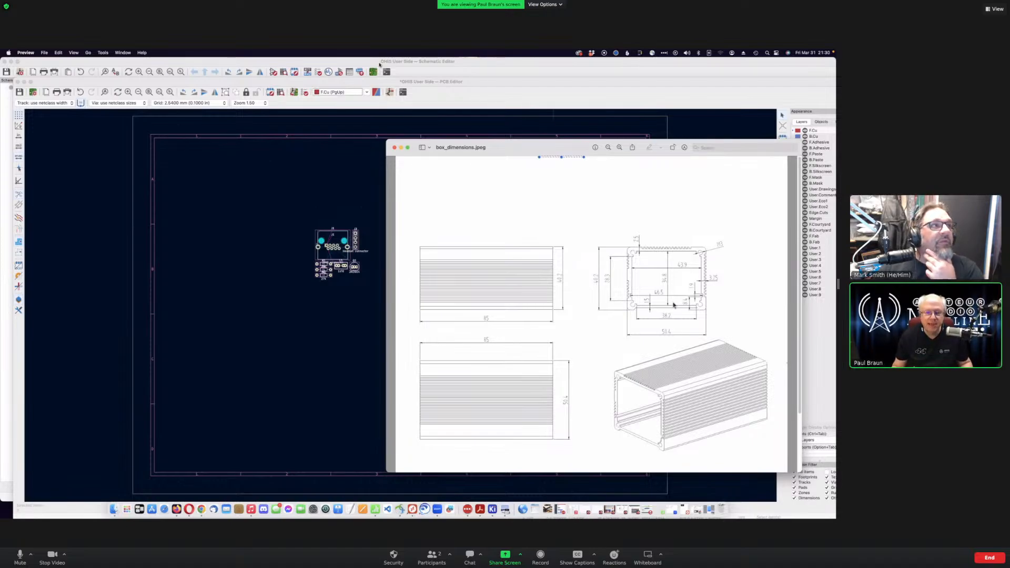
pyautogui.click(570, 94)
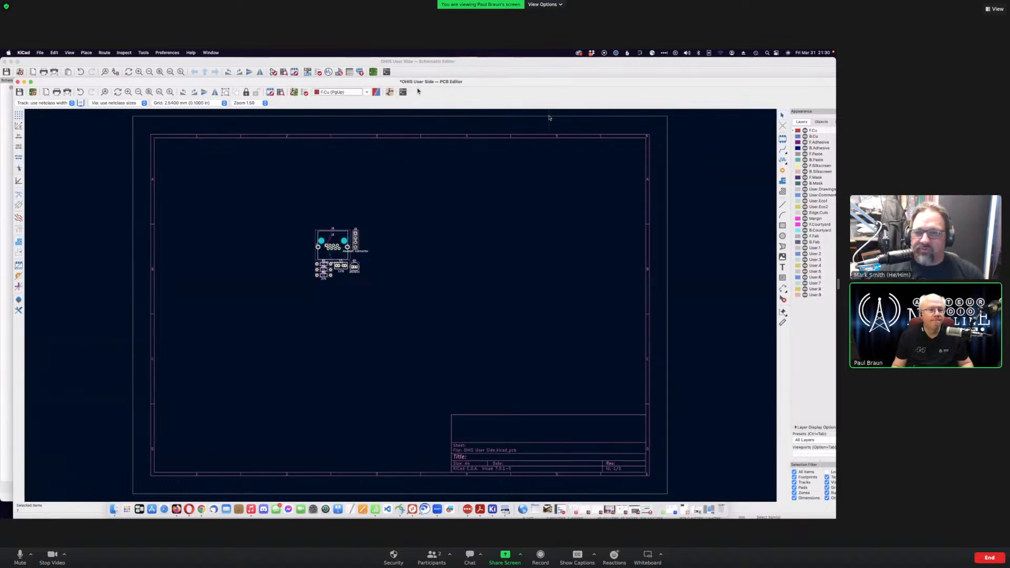
# - Minimize the Schematic Editor and bring the PCB Editor back in full screen
pyautogui.click(11, 62)
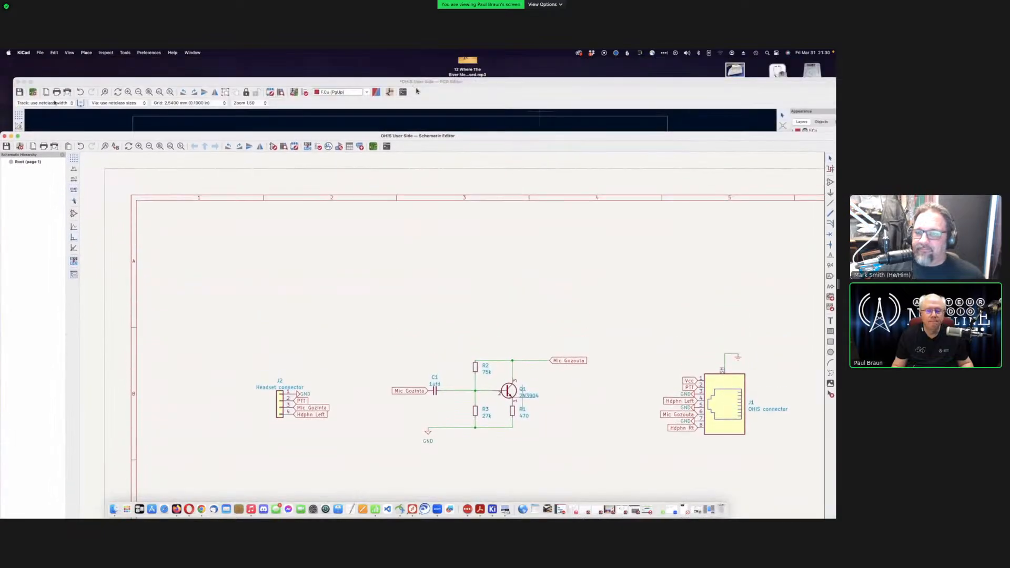
pyautogui.moveTo(54, 103); pyautogui.dragTo(50, 76)
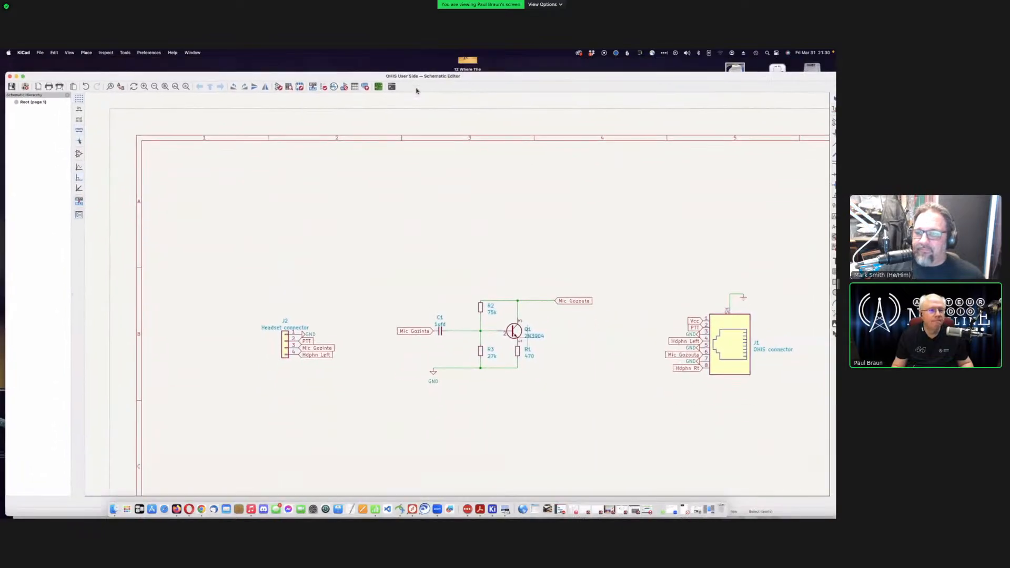
pyautogui.click(16, 76)
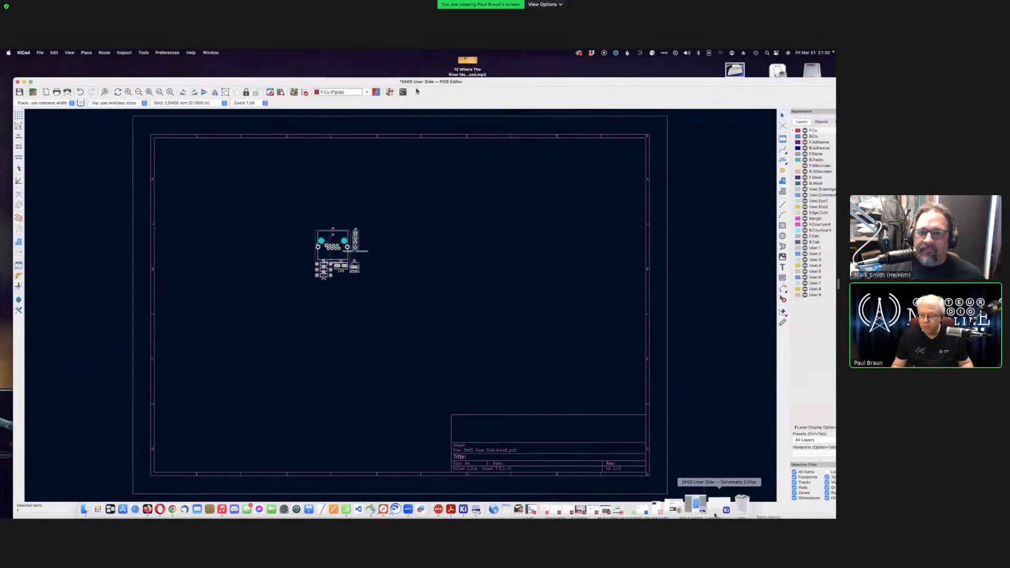
pyautogui.click(715, 510)
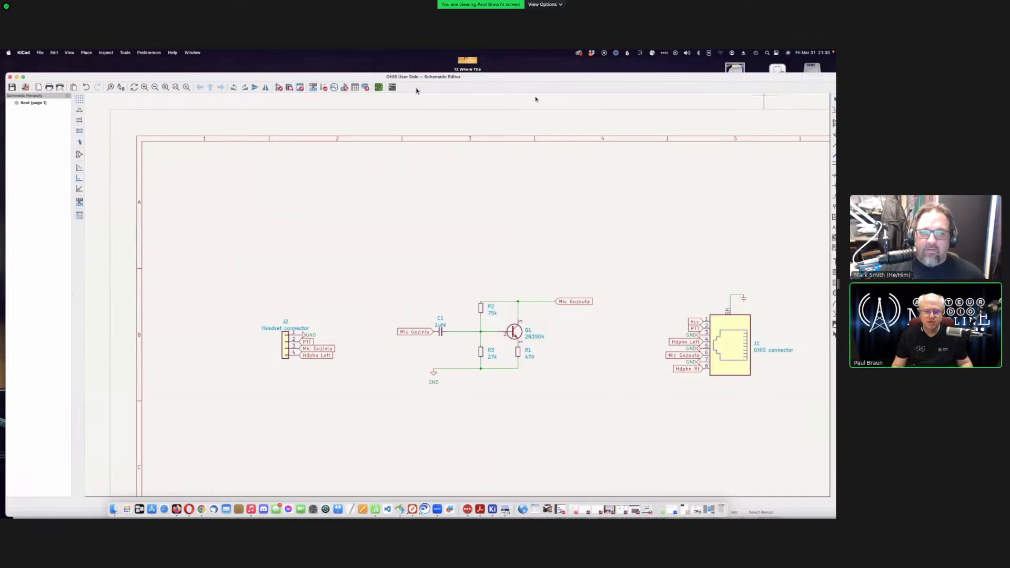
pyautogui.moveTo(539, 80); pyautogui.dragTo(568, 135)
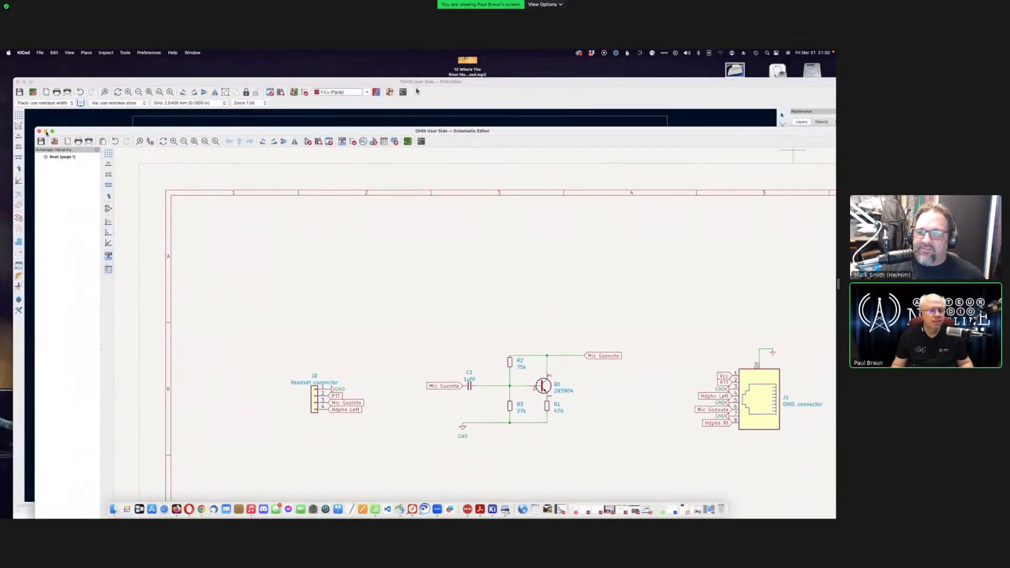
pyautogui.press('super+m')
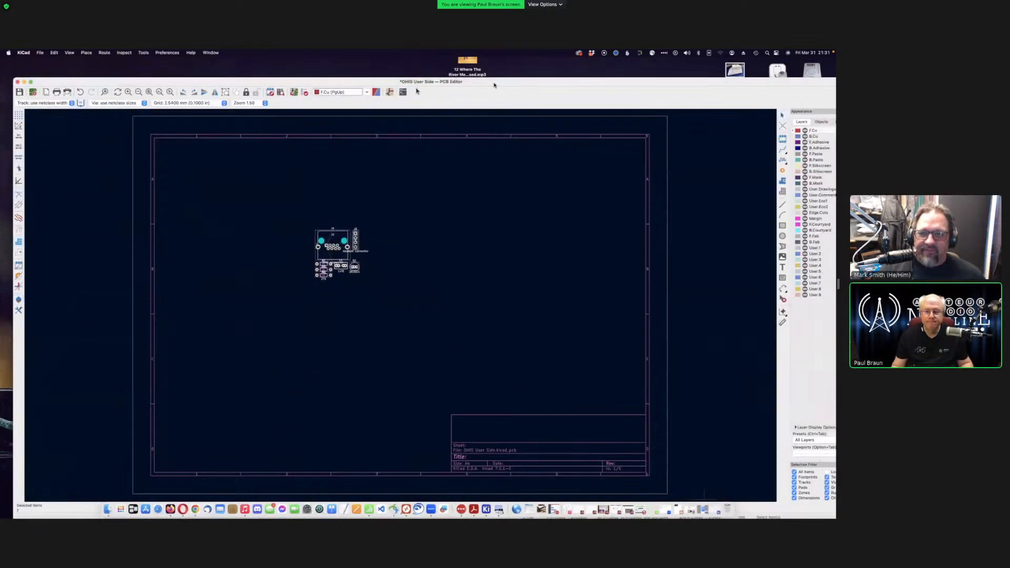
pyautogui.press('super+m')
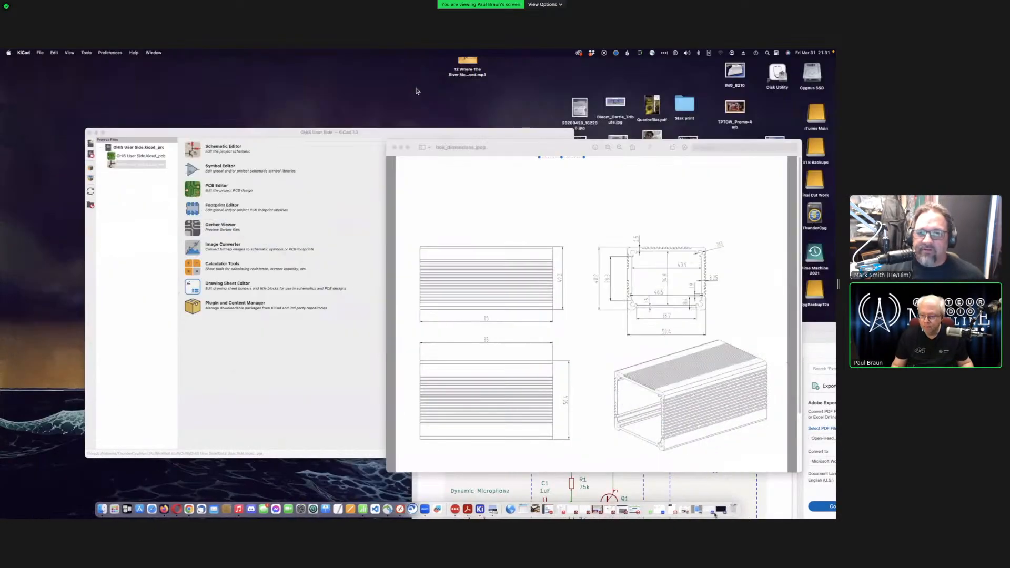
pyautogui.click(721, 510)
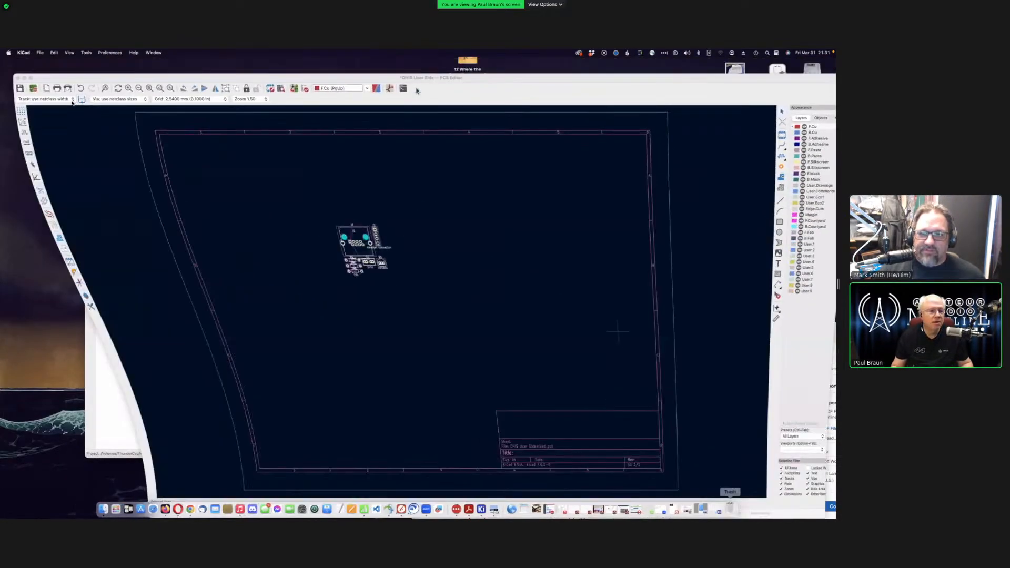
pyautogui.press('ctrl+super+f')
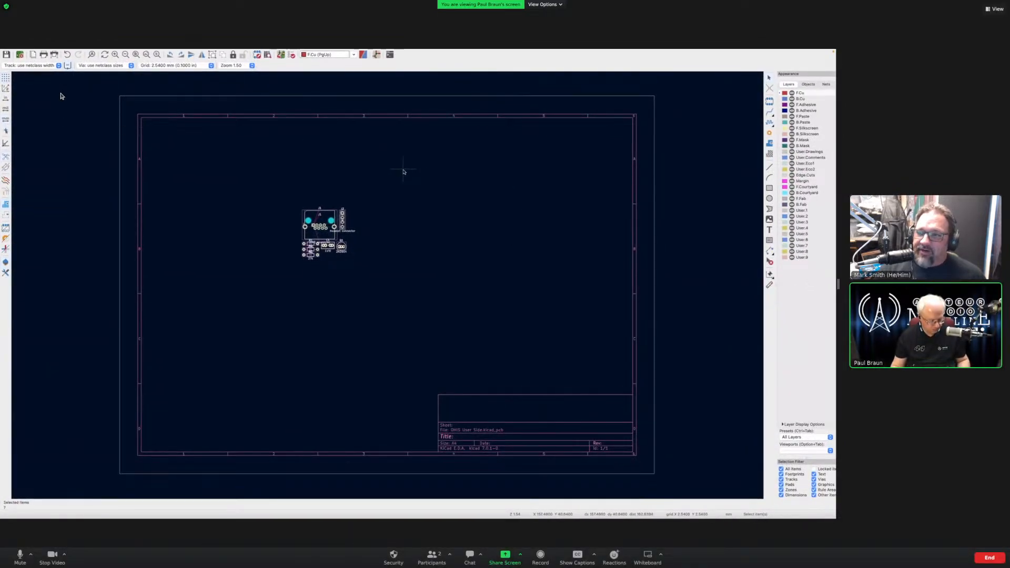
# - Save the OHIS User Side board with its imported footprints
pyautogui.press('super+s')
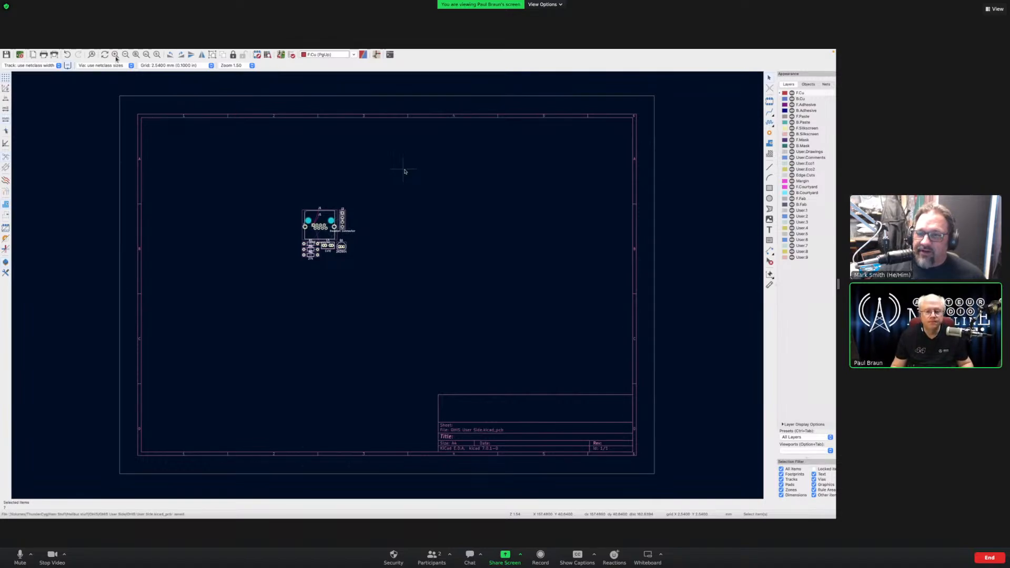
pyautogui.moveTo(749, 54)
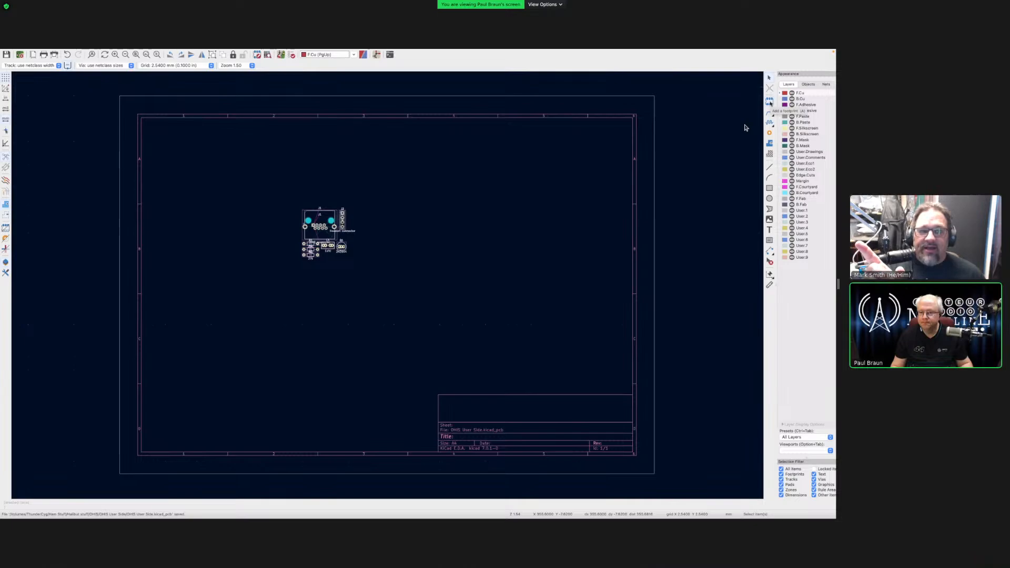
pyautogui.moveTo(718, 513)
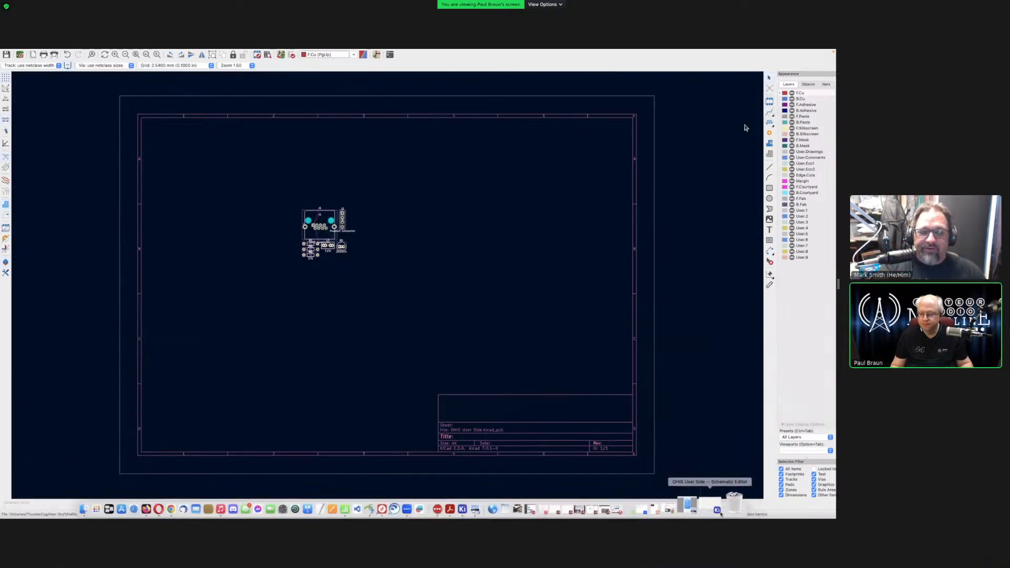
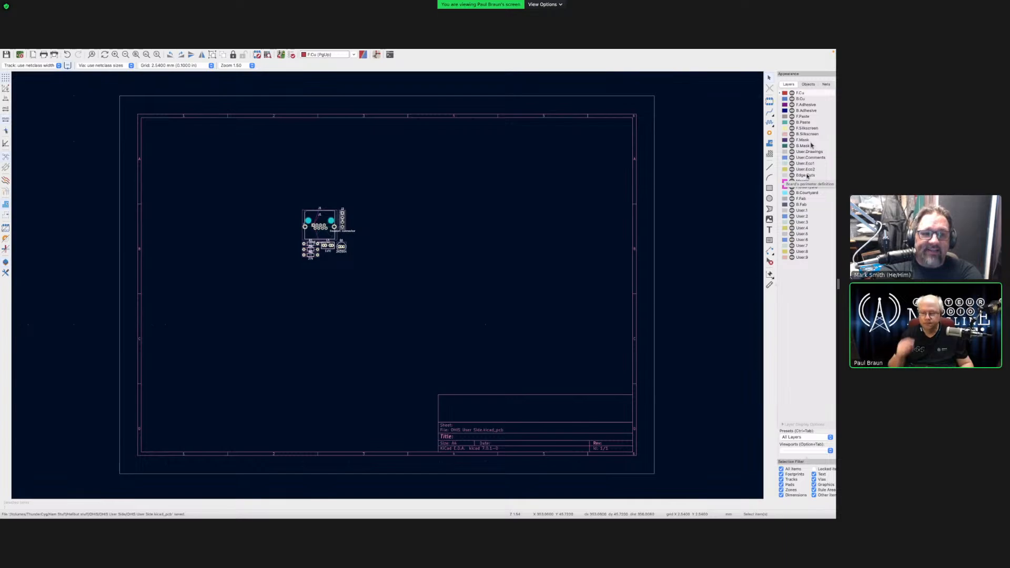
# - Make Edge.Cuts the active layer, then start and cancel two trial outline rectangles
pyautogui.click(804, 175)
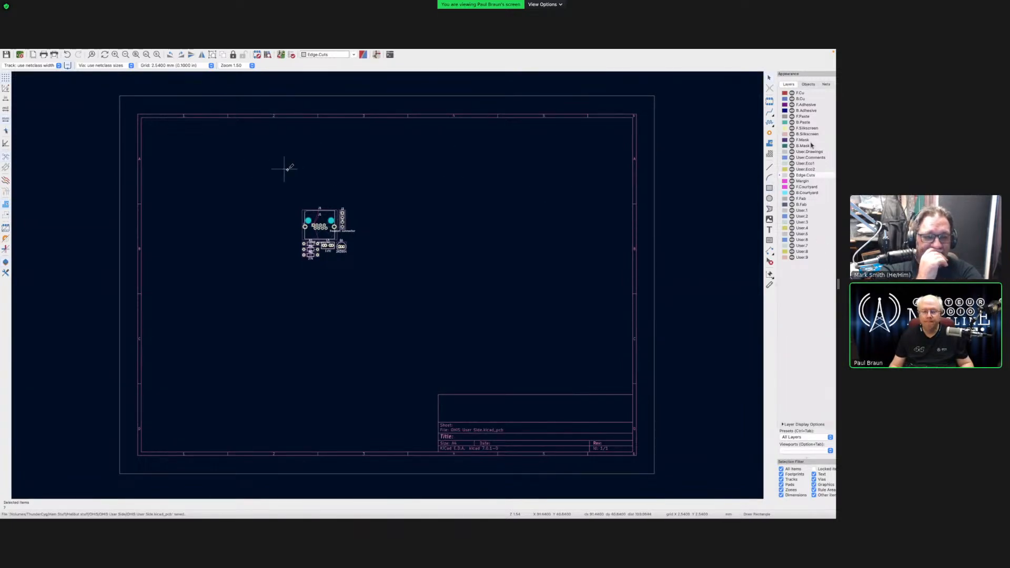
pyautogui.click(264, 173)
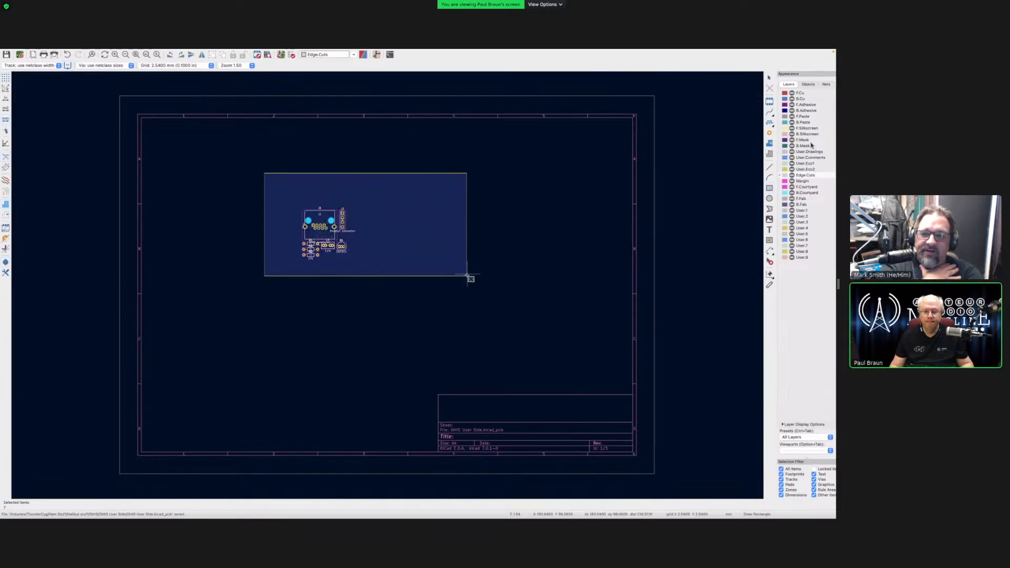
pyautogui.press('Escape')
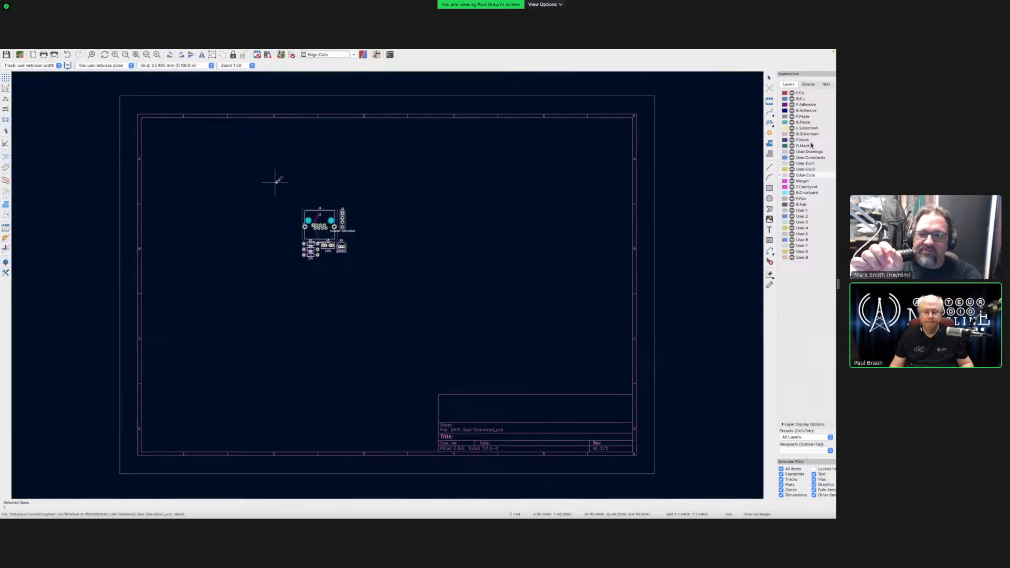
pyautogui.click(270, 179)
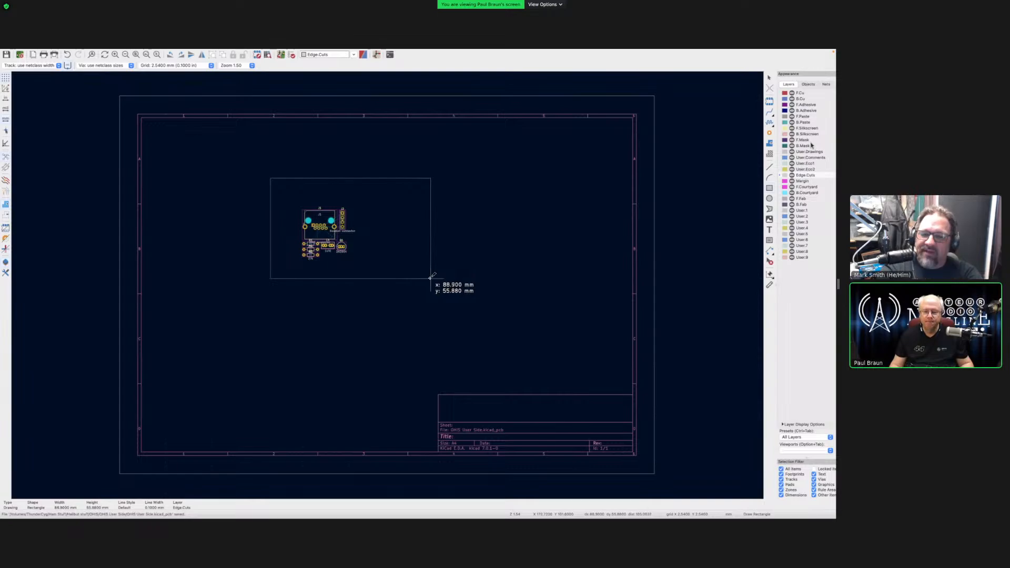
pyautogui.press('Escape')
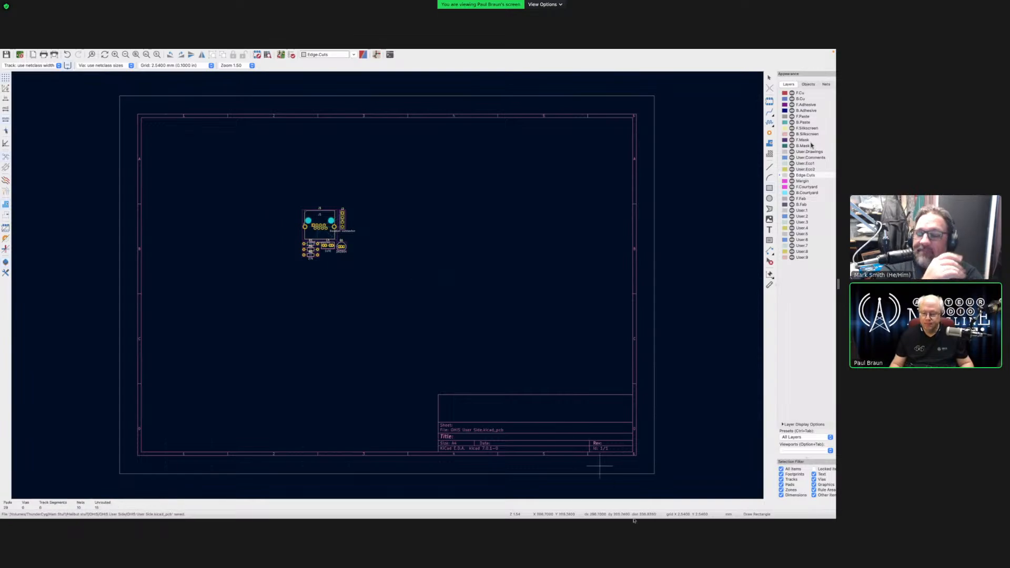
pyautogui.moveTo(592, 506)
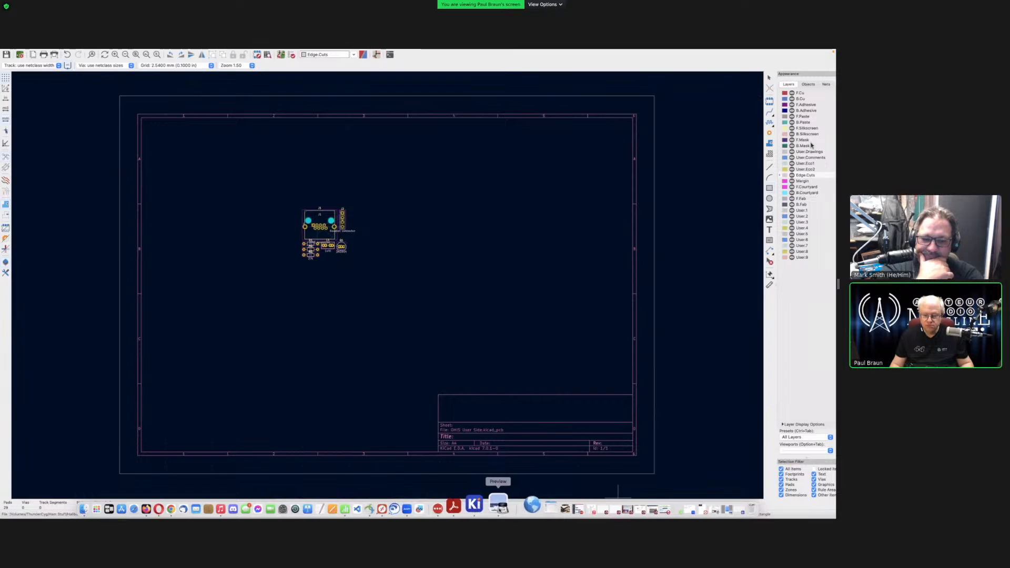
pyautogui.click(498, 506)
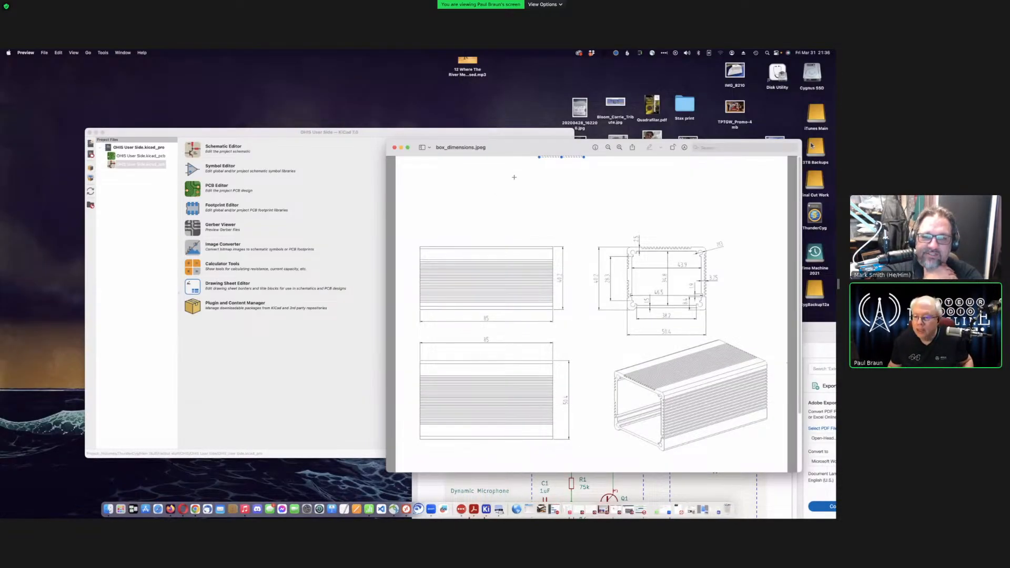
pyautogui.click(401, 147)
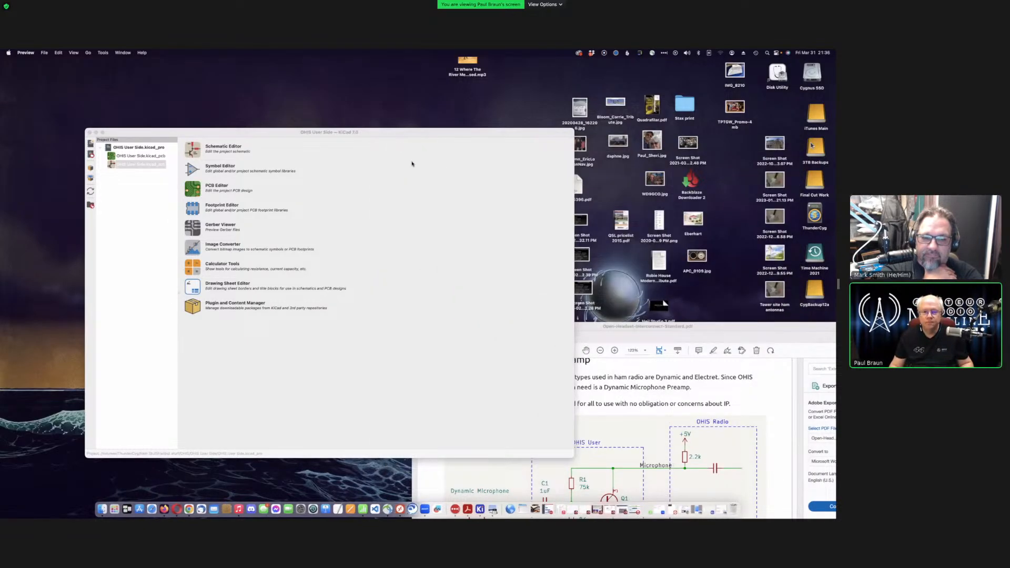
pyautogui.click(722, 507)
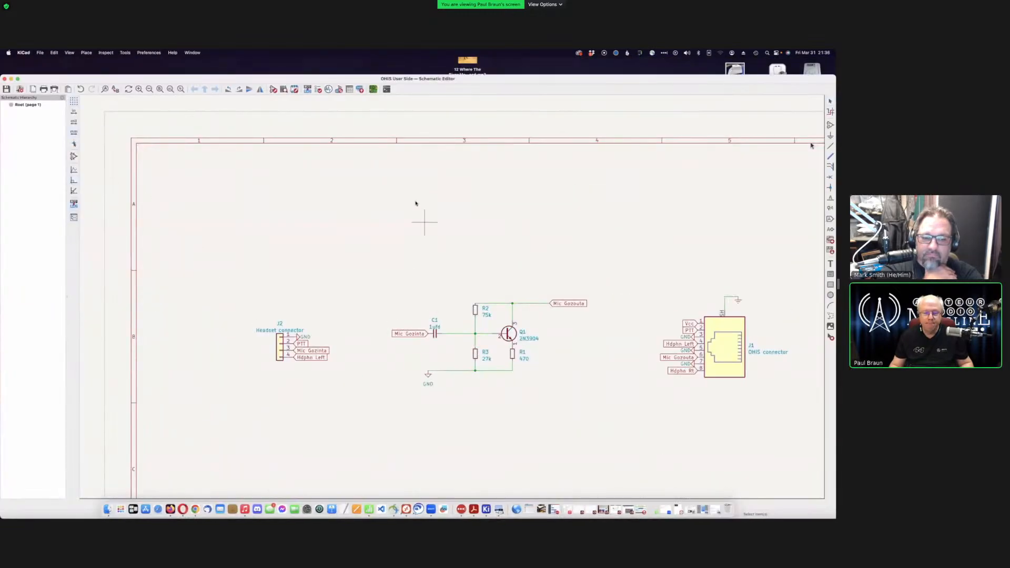
pyautogui.click(11, 79)
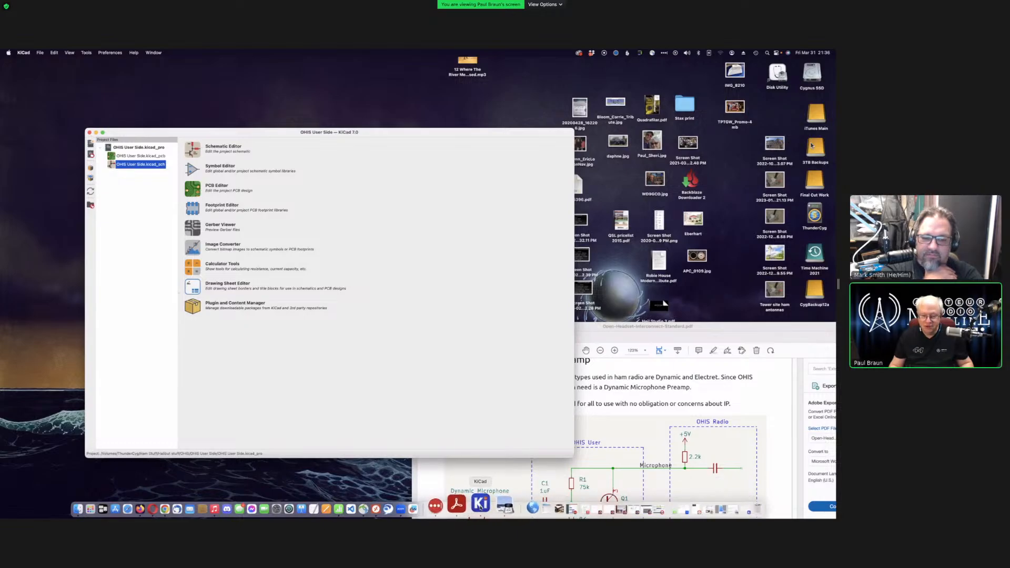
pyautogui.click(480, 509)
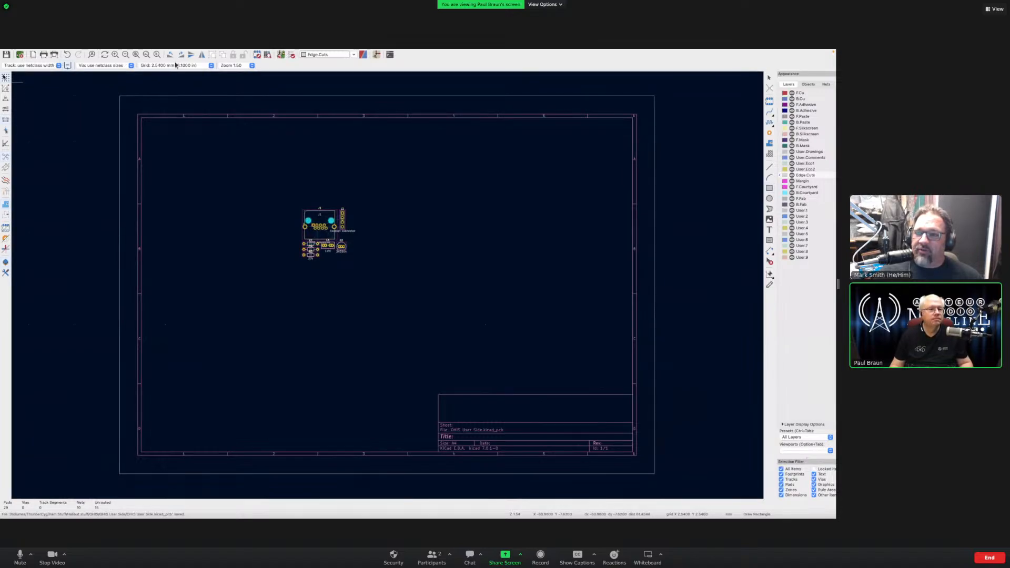
# - Set the grid spacing to 1.0000 mm
pyautogui.click(211, 66)
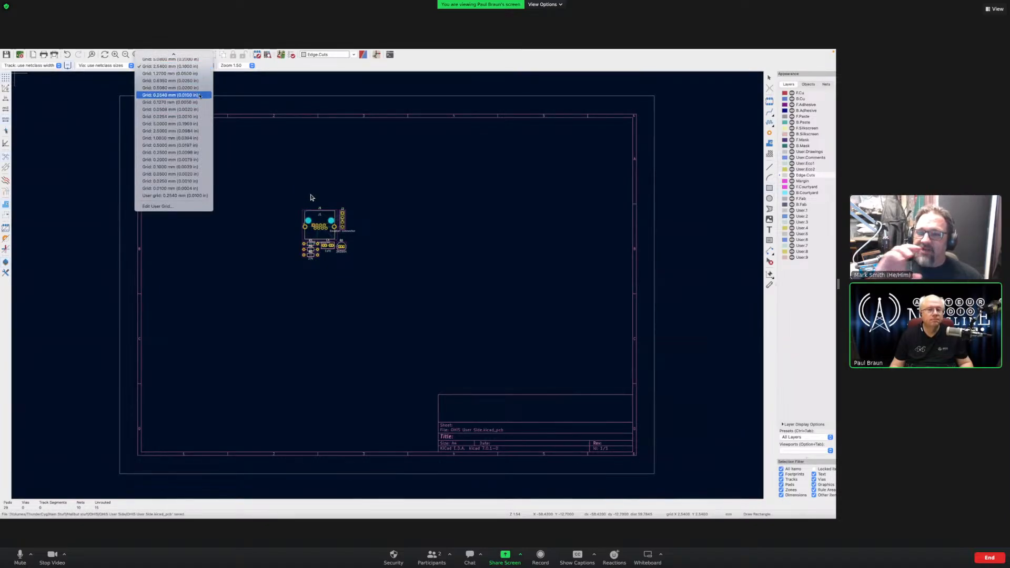
pyautogui.scroll(3, 200, 96)
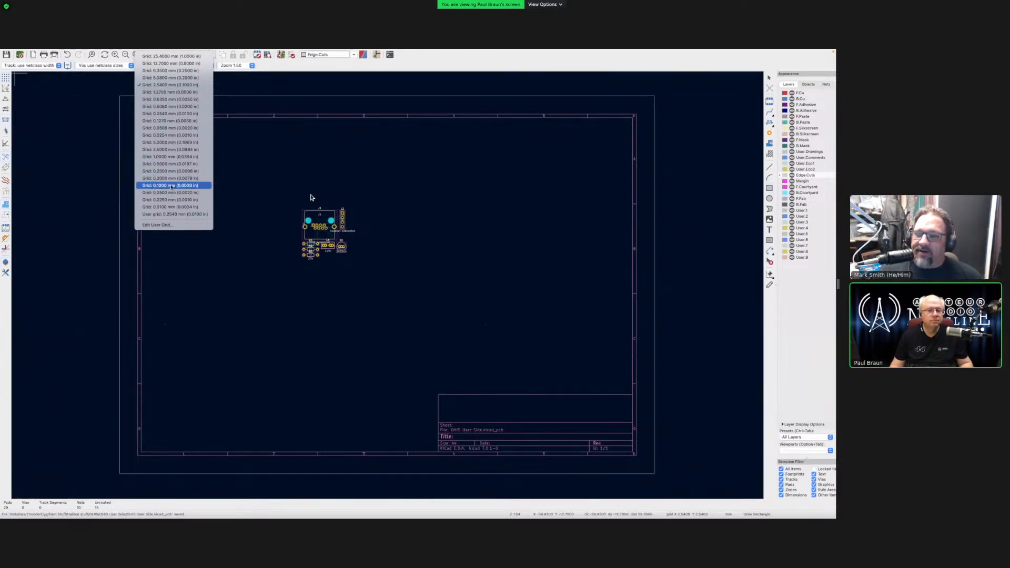
pyautogui.click(179, 157)
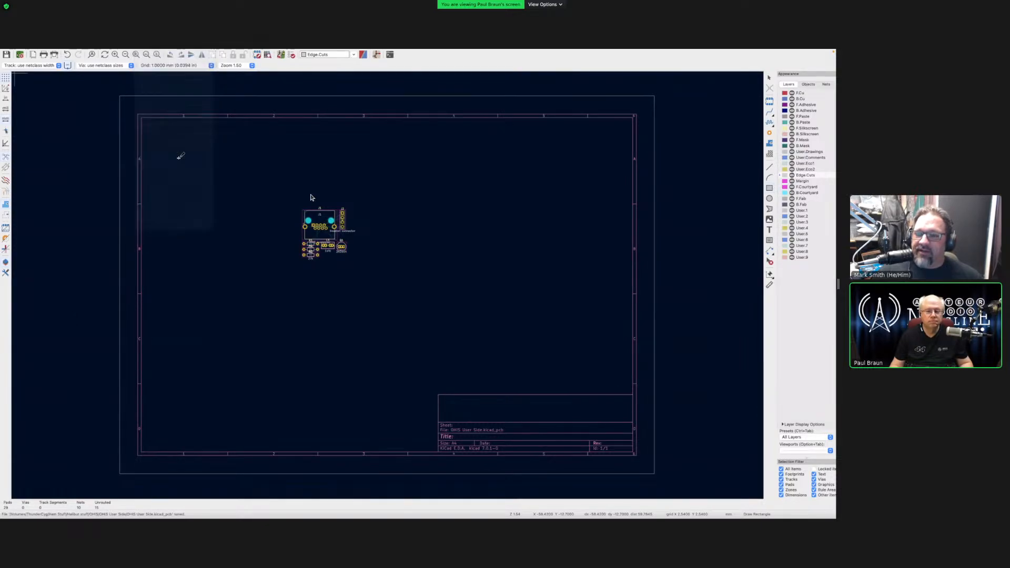
# - Draw an 85 × 46 mm rectangle on Edge.Cuts around the clustered parts
pyautogui.click(256, 181)
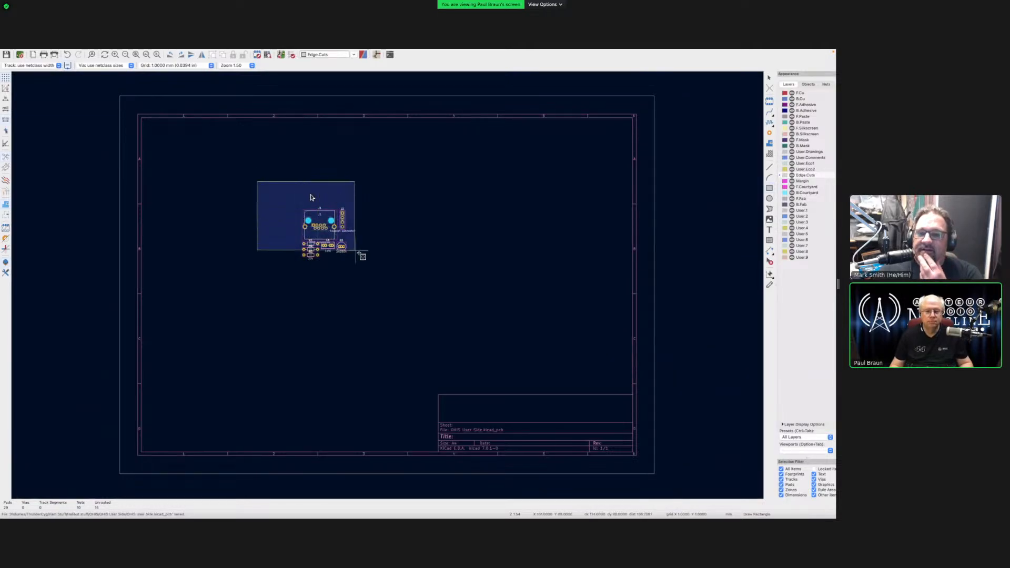
pyautogui.press('Escape')
pyautogui.press('Escape')
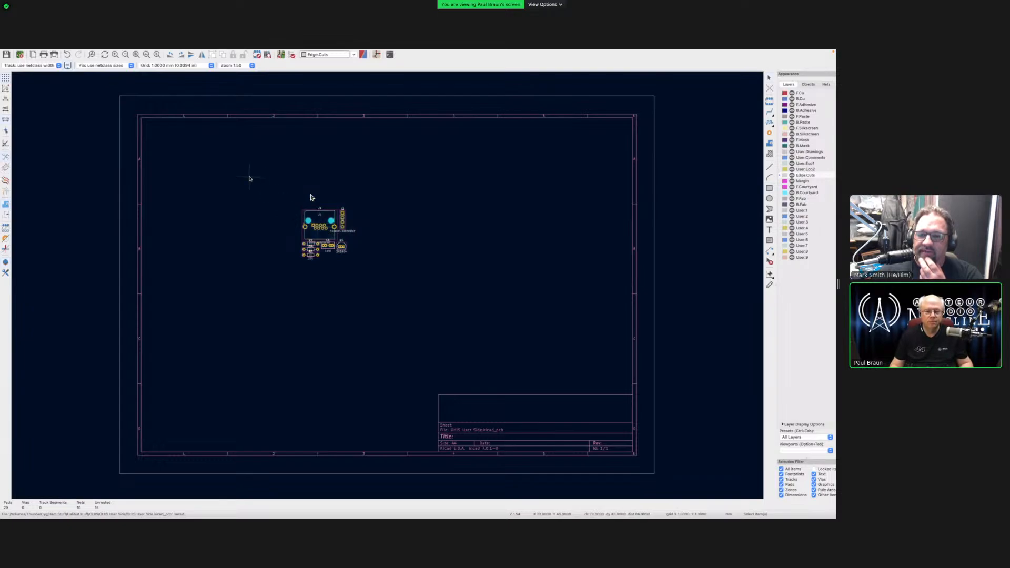
pyautogui.click(769, 188)
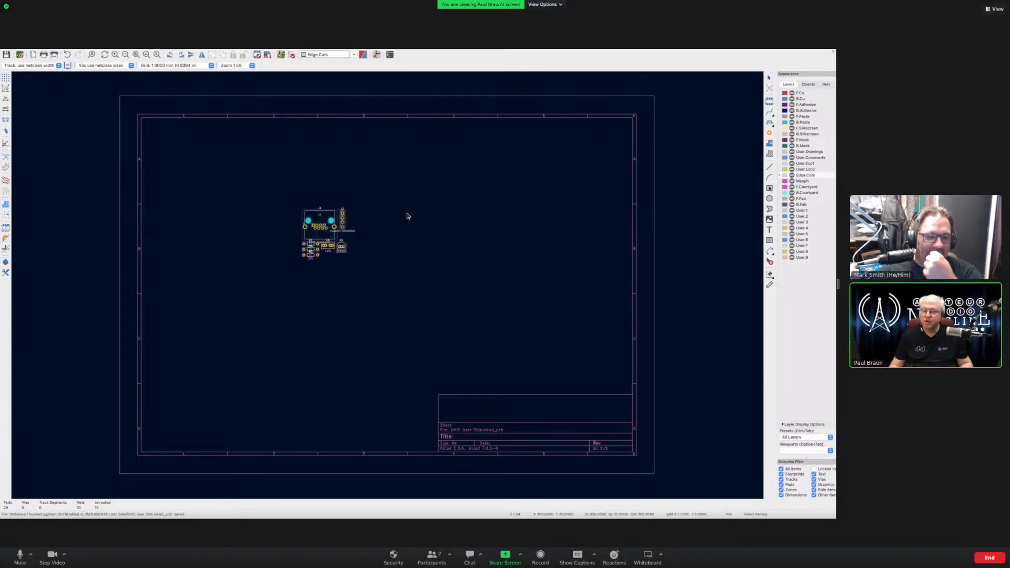
pyautogui.click(270, 180)
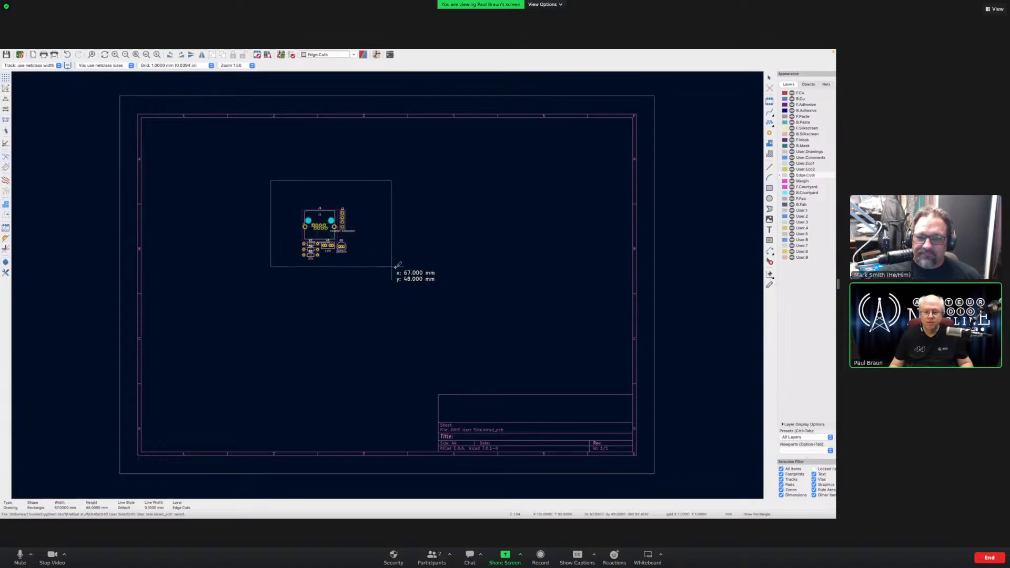
pyautogui.click(424, 263)
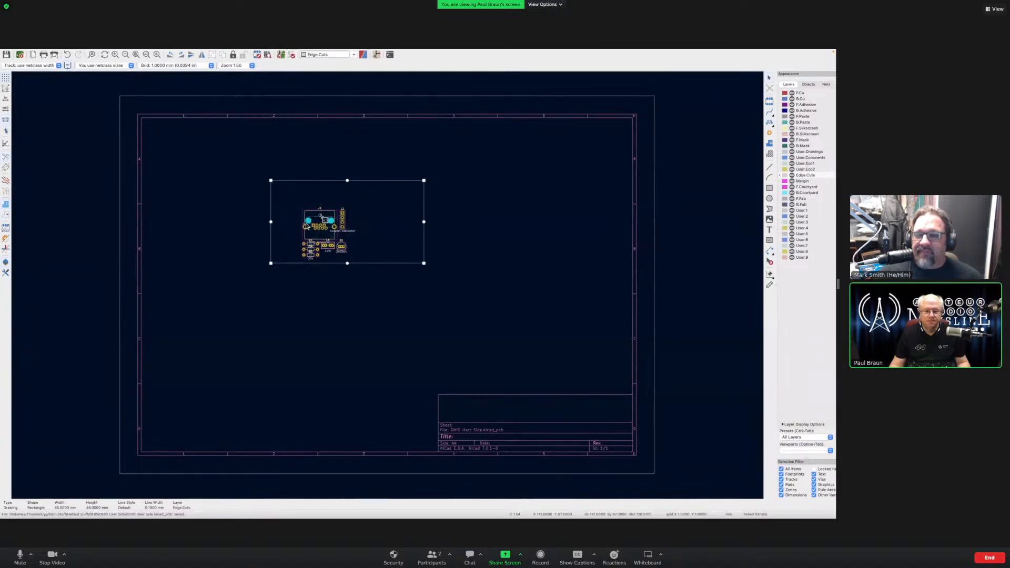
# - Set the snap grid to 0.6350 mm (0.0250 in) and switch display units to inches
pyautogui.press('Escape')
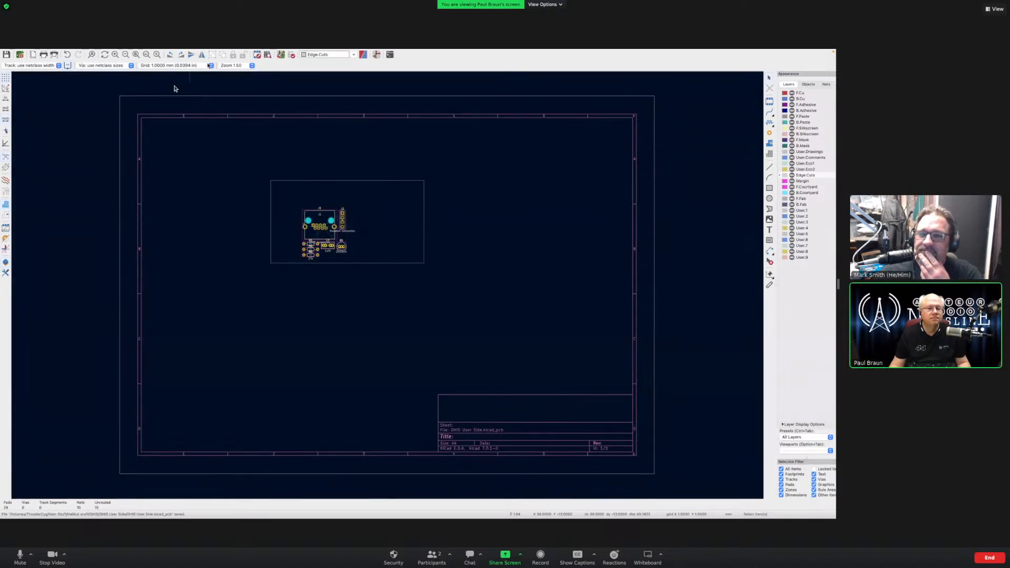
pyautogui.click(211, 66)
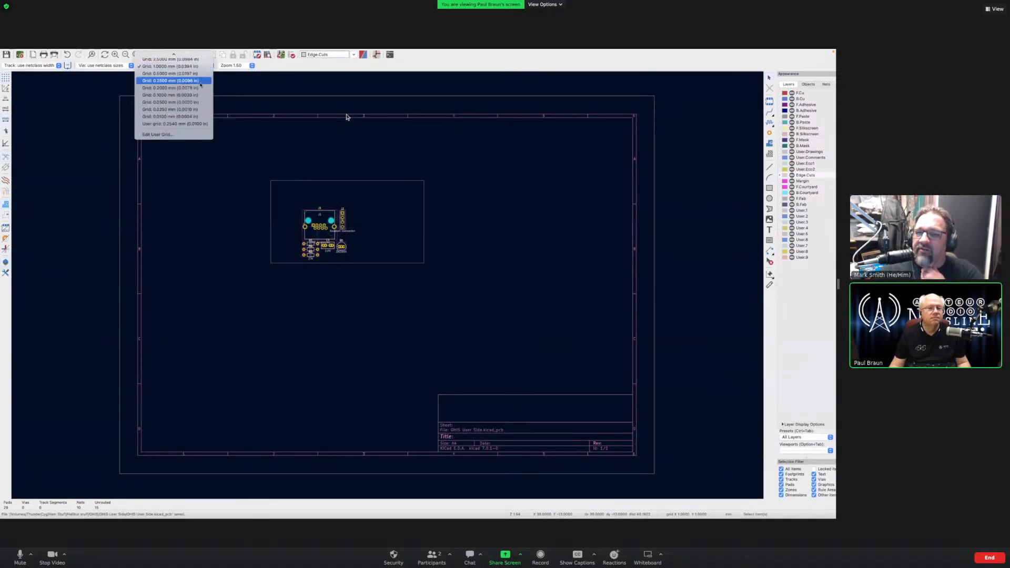
pyautogui.click(169, 74)
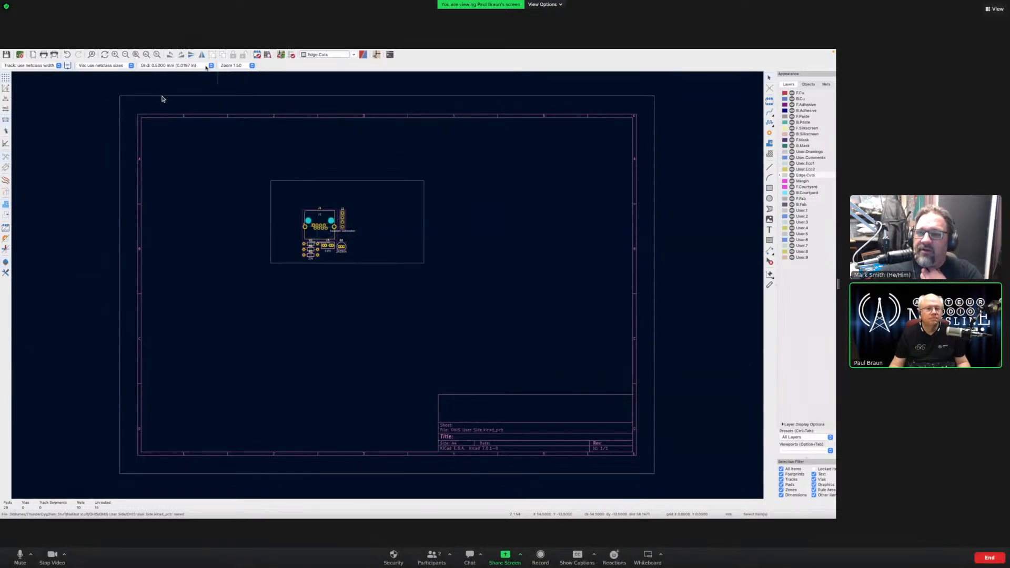
pyautogui.click(211, 65)
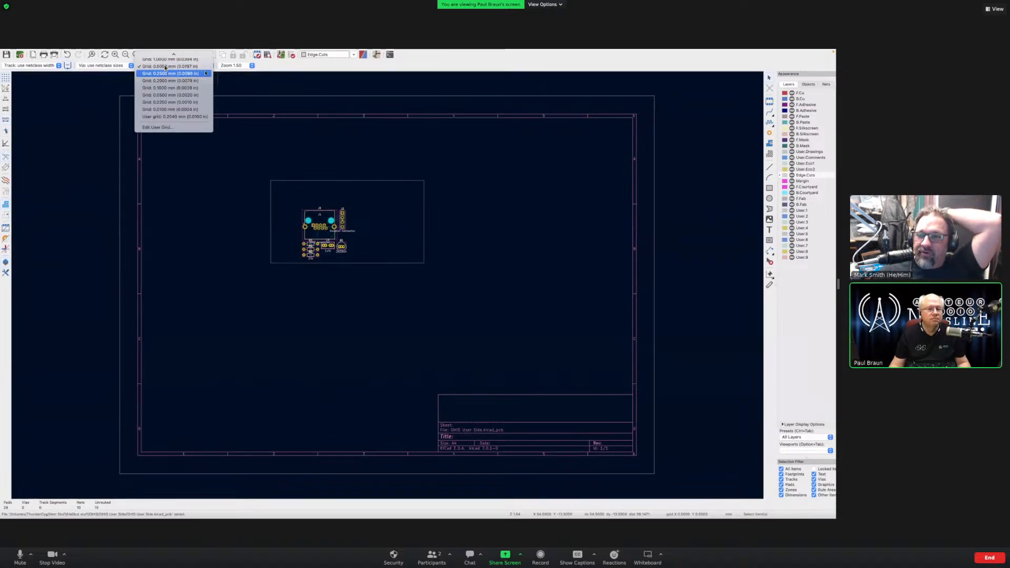
pyautogui.click(196, 103)
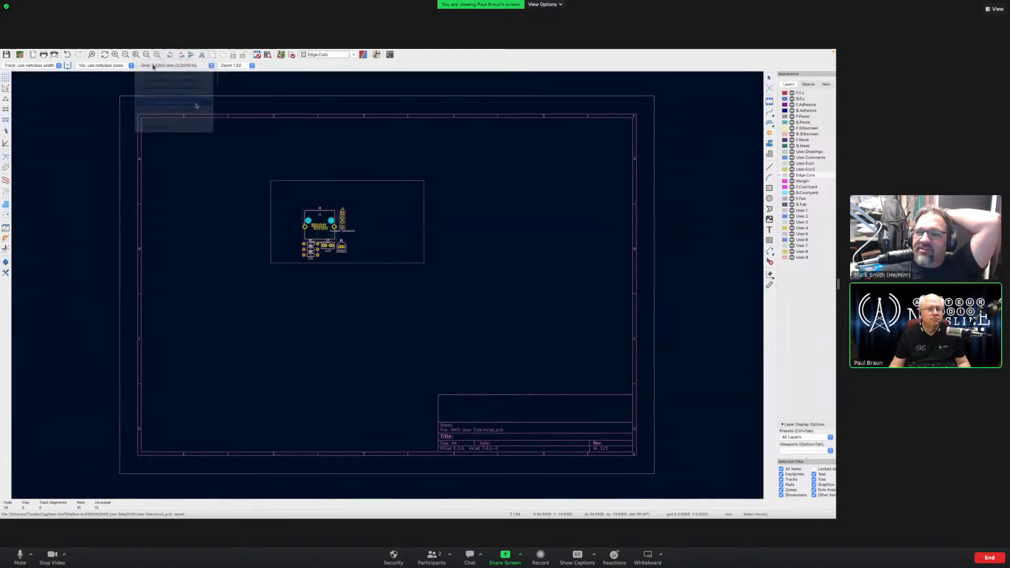
pyautogui.click(173, 66)
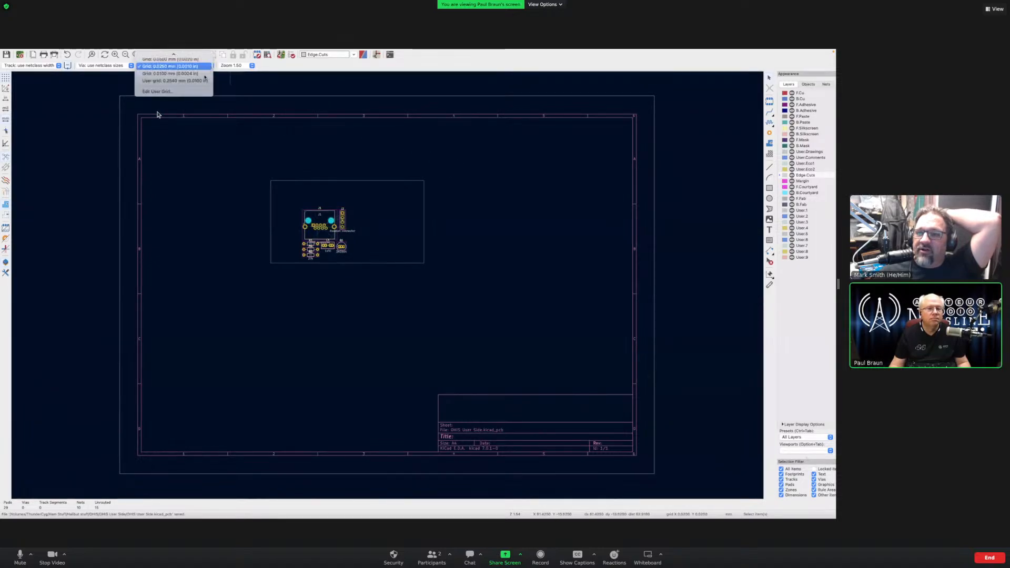
pyautogui.click(215, 75)
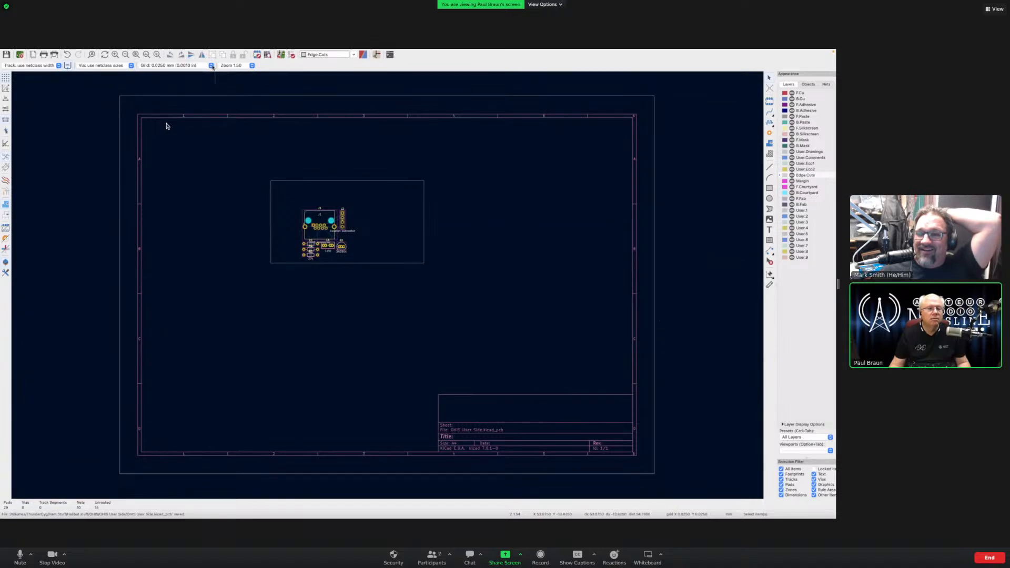
pyautogui.click(211, 65)
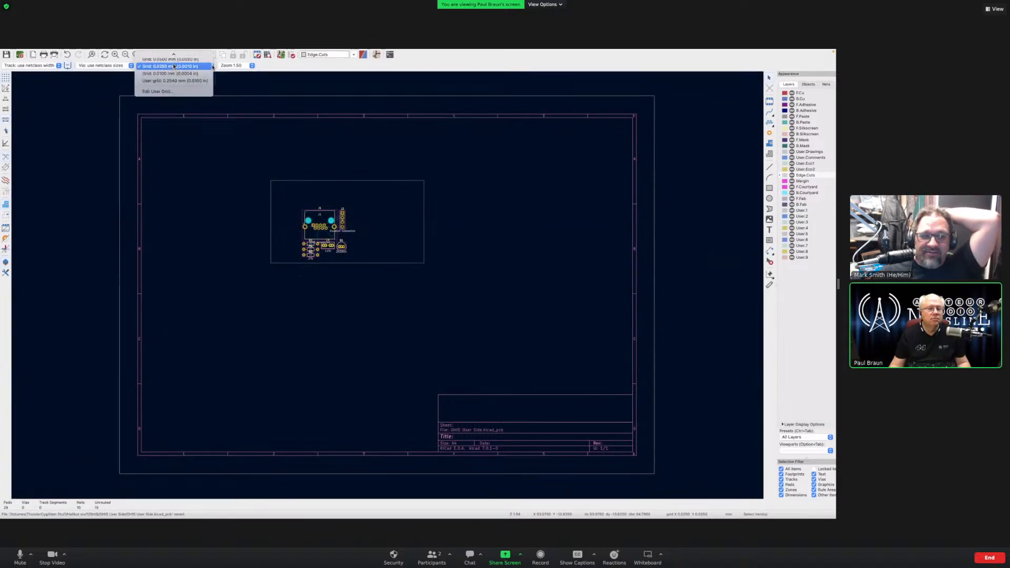
pyautogui.scroll(8, 208, 59)
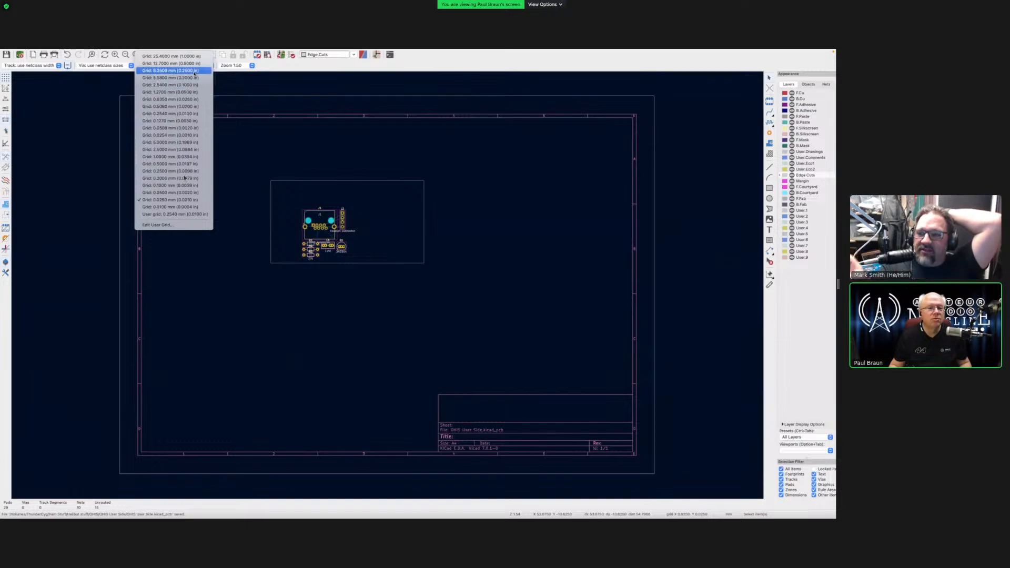
pyautogui.click(194, 100)
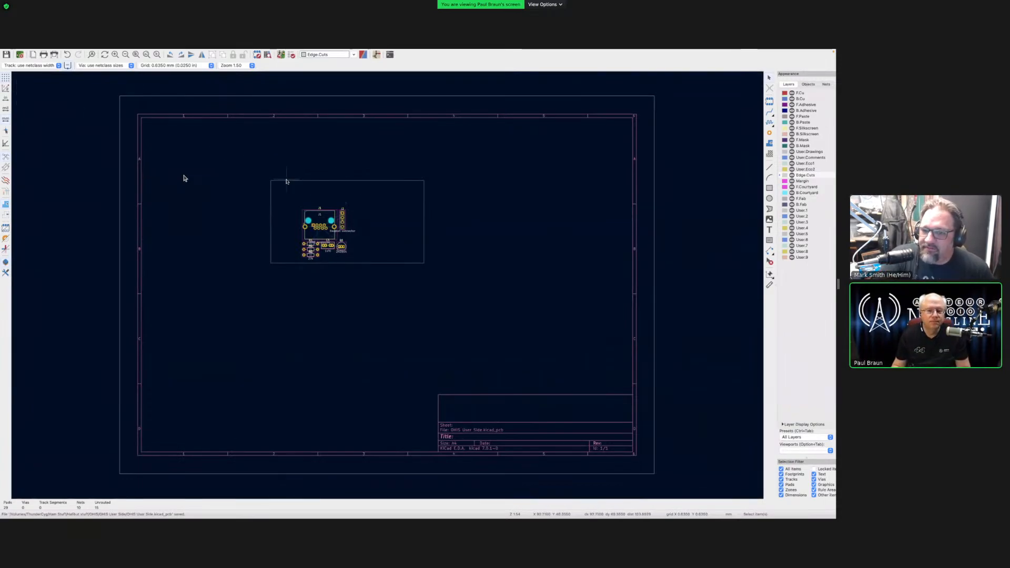
pyautogui.click(6, 99)
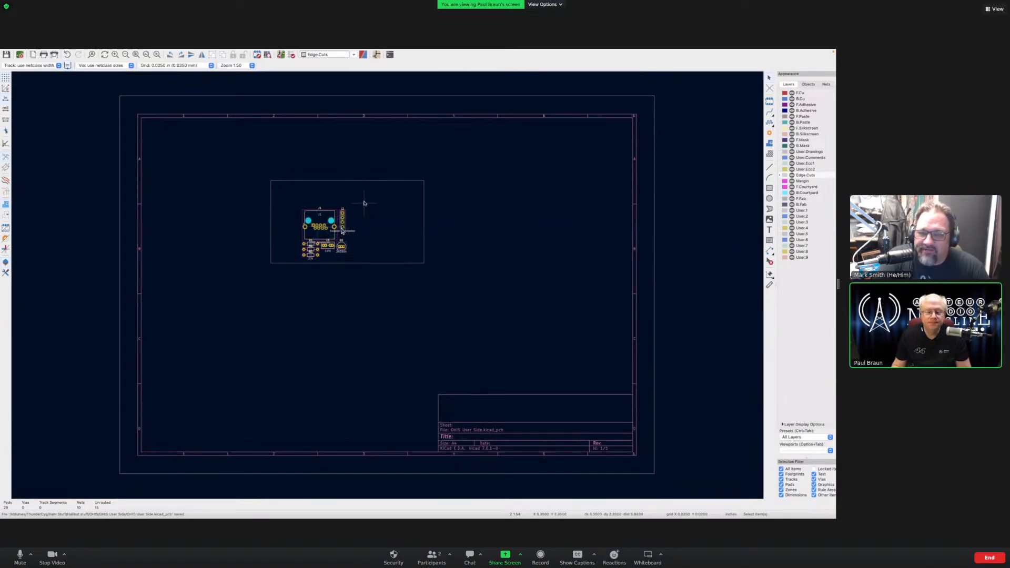
# - Zoom in on the footprints and drag the J1 OHIS connector to the board's right side
pyautogui.scroll(5, 341, 234)
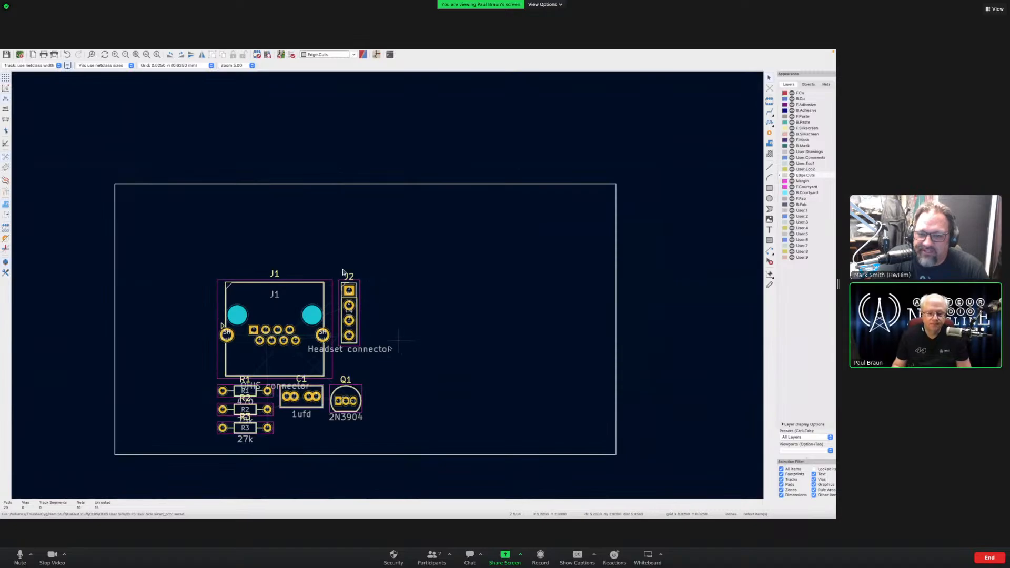
pyautogui.scroll(-3, 388, 287)
pyautogui.hscroll(1, 387, 287)
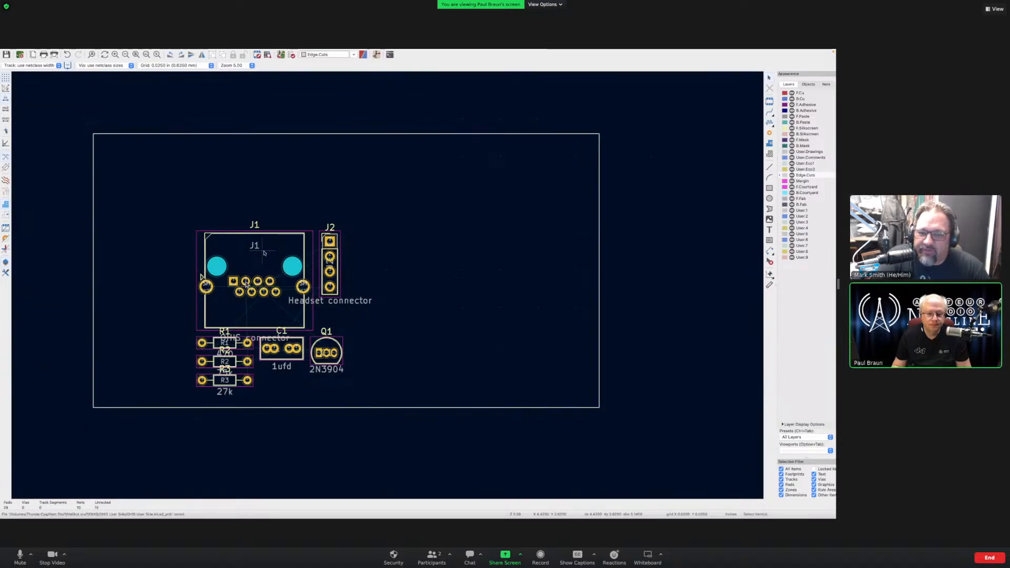
pyautogui.moveTo(264, 251); pyautogui.dragTo(454, 209)
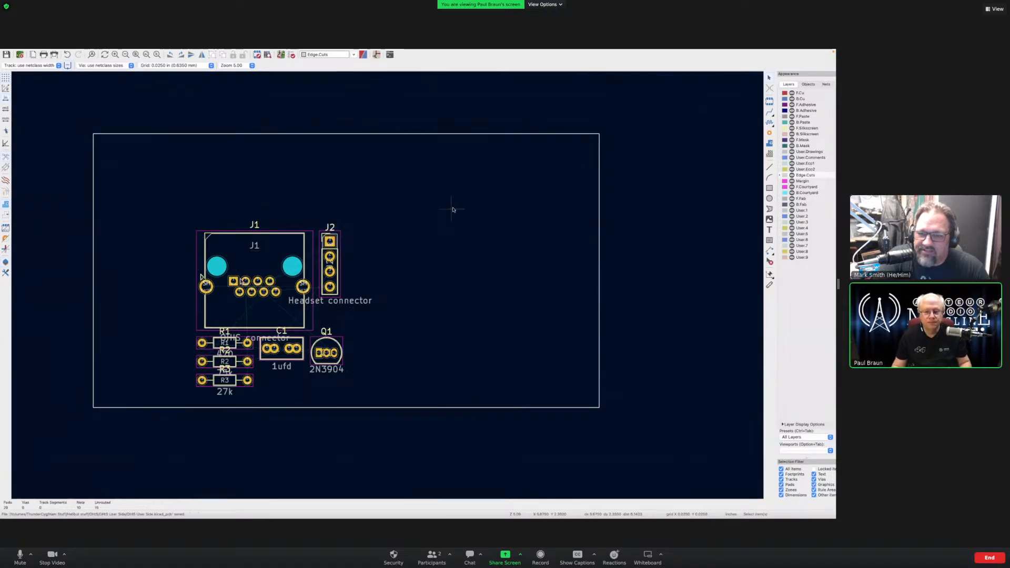
pyautogui.click(280, 247)
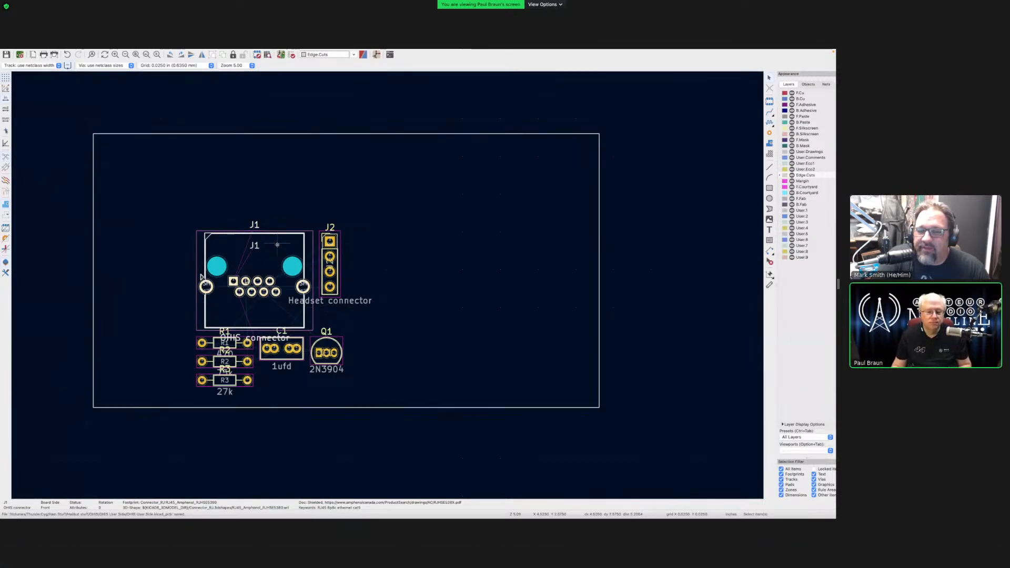
pyautogui.moveTo(277, 245); pyautogui.dragTo(544, 246)
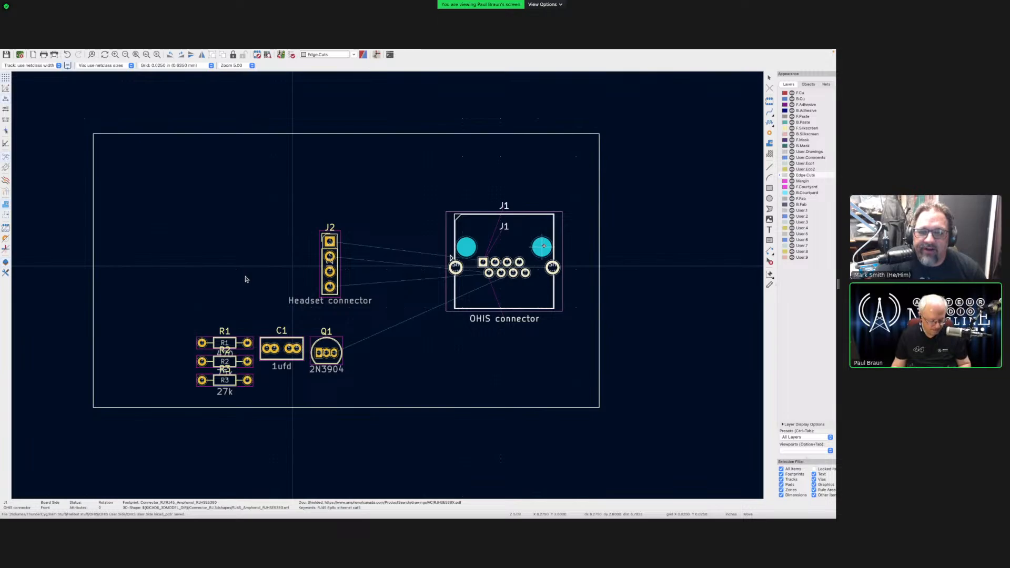
# - Rotate J1 by 180° and drop it at the board's right edge
pyautogui.press('r')
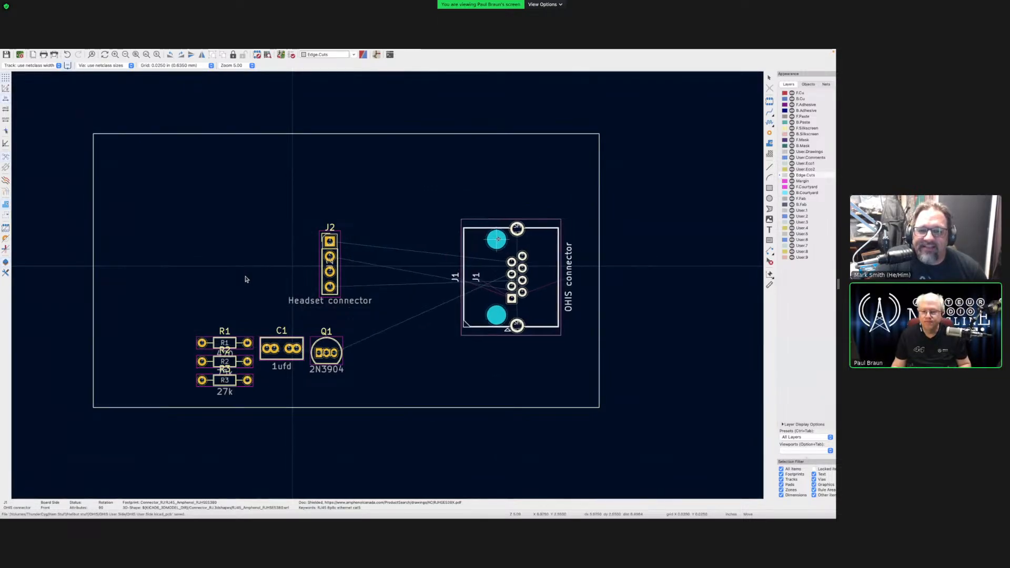
pyautogui.press('r')
pyautogui.press('r')
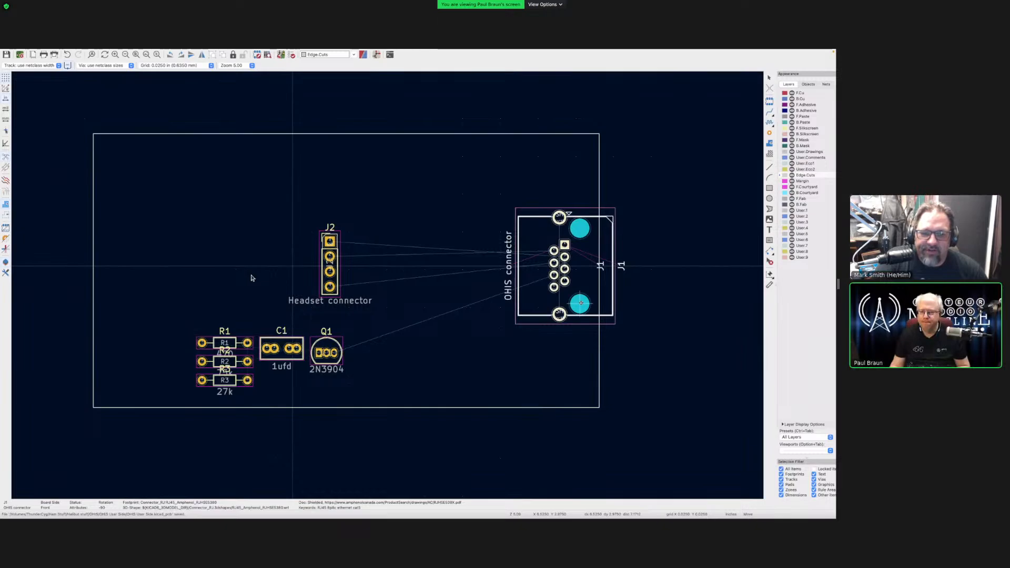
pyautogui.click(581, 303)
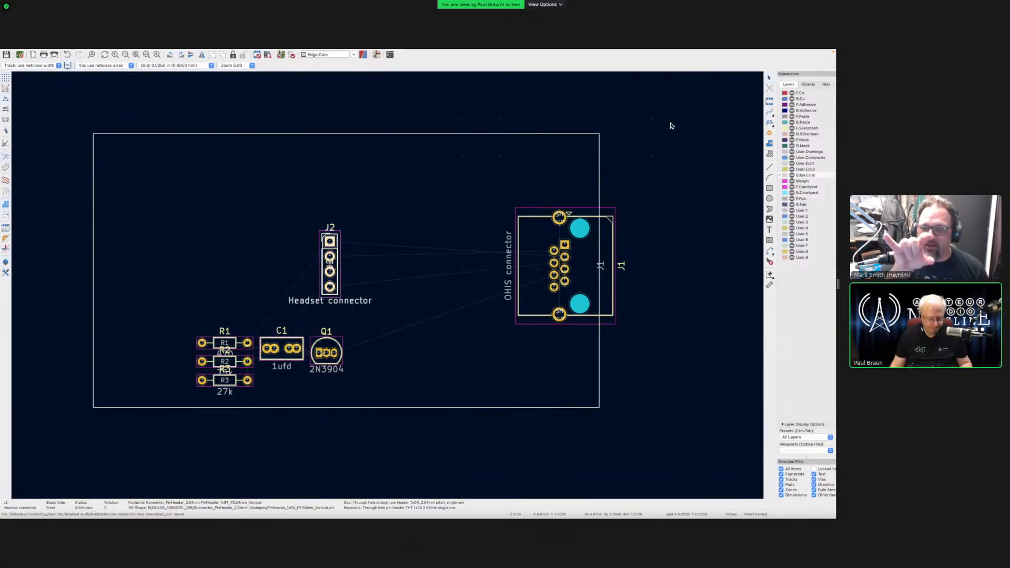
# - Rotate the J2 headset connector horizontal and pick it up to reposition it
pyautogui.press('r')
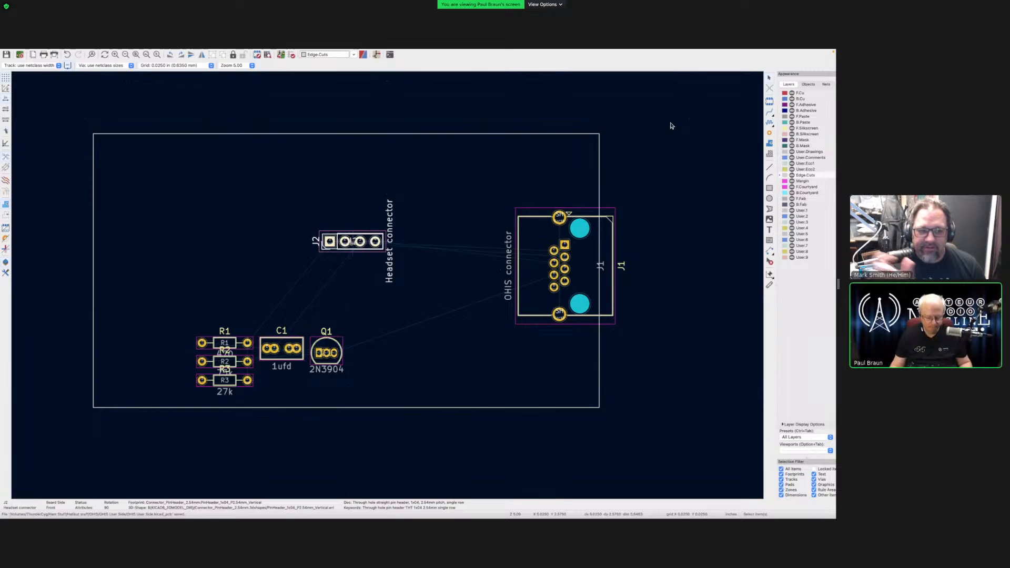
pyautogui.press('m')
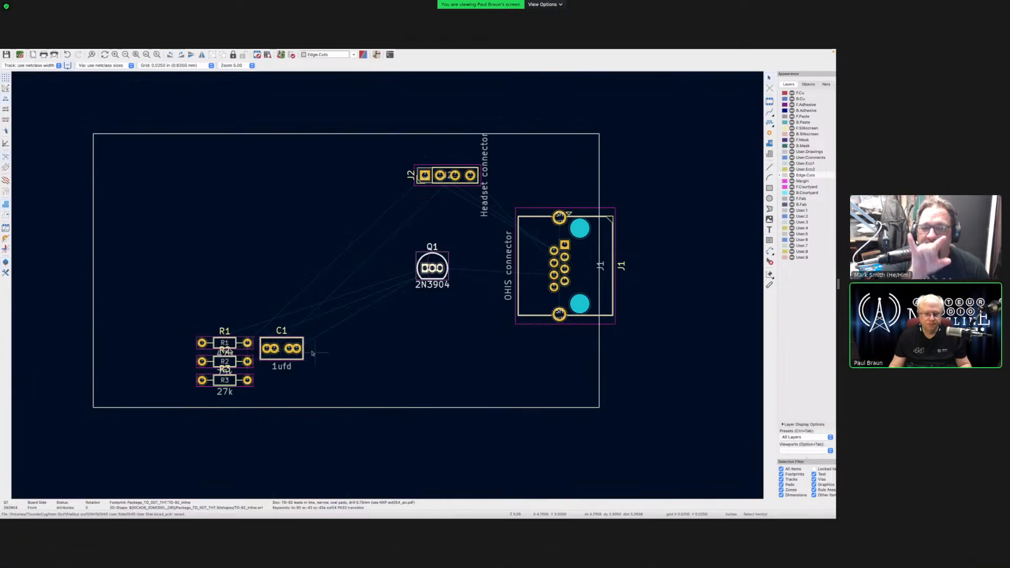
# - Move the C1 1ufd capacitor up and place it between J2 and Q1
pyautogui.click(284, 348)
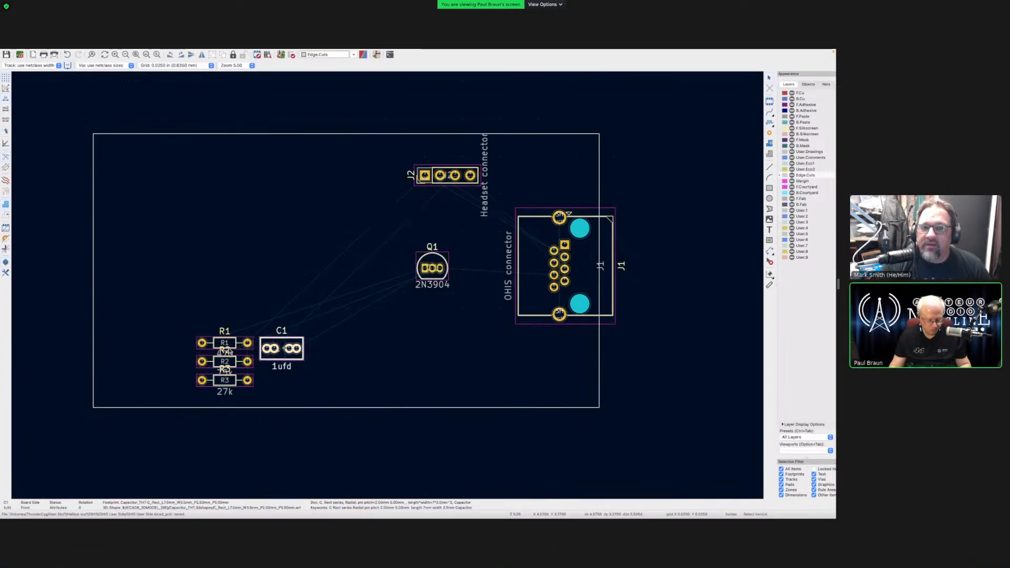
pyautogui.press('m')
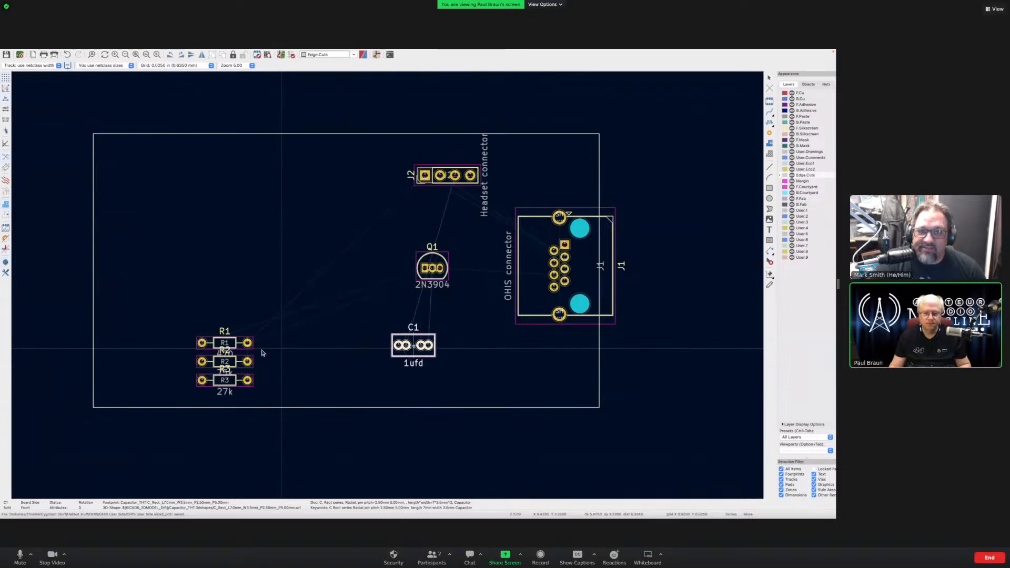
pyautogui.click(263, 352)
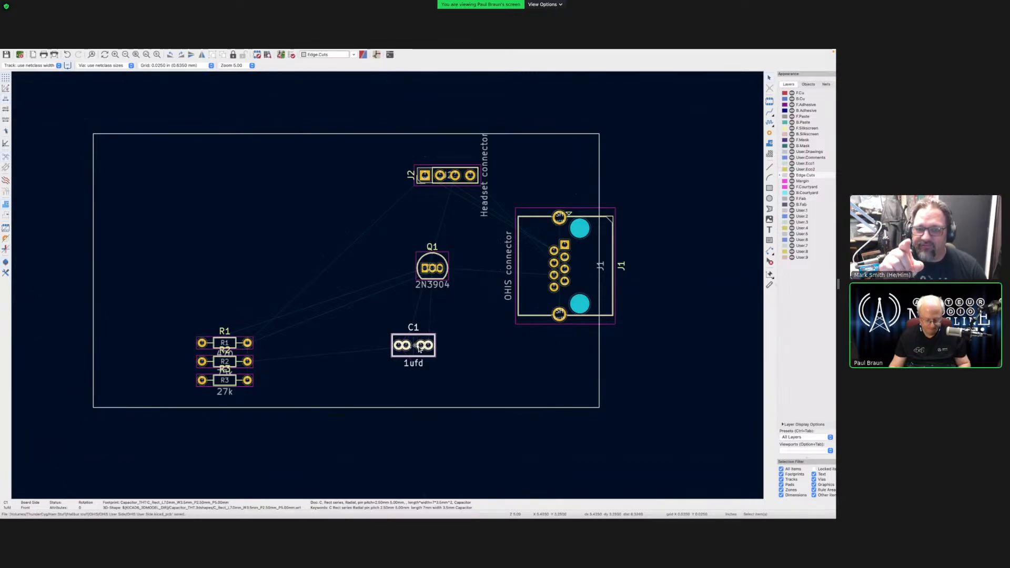
pyautogui.press('m')
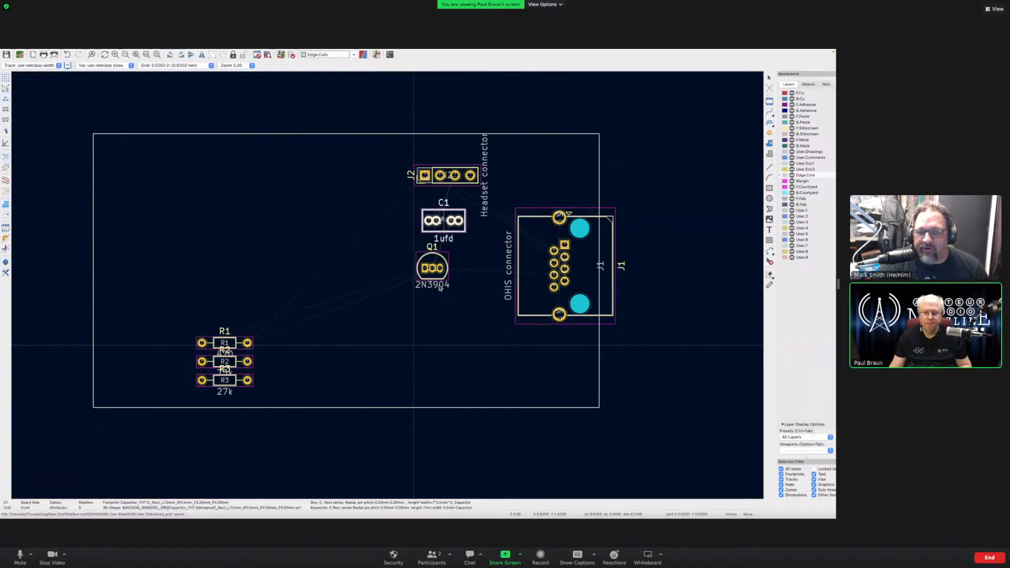
pyautogui.click(414, 346)
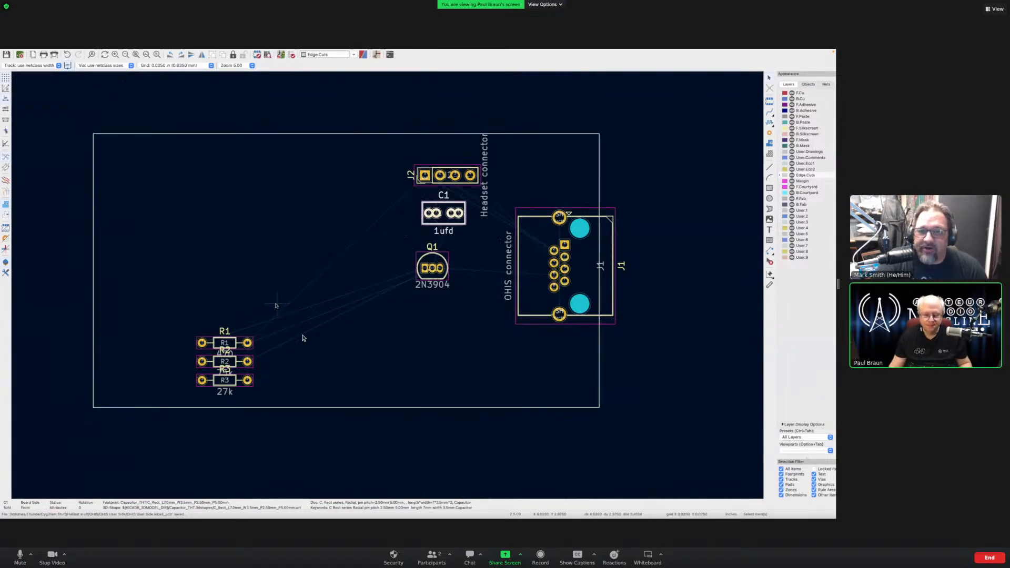
# - Select resistors R1, R2 and R3 and move them together just left of Q1
pyautogui.click(228, 344)
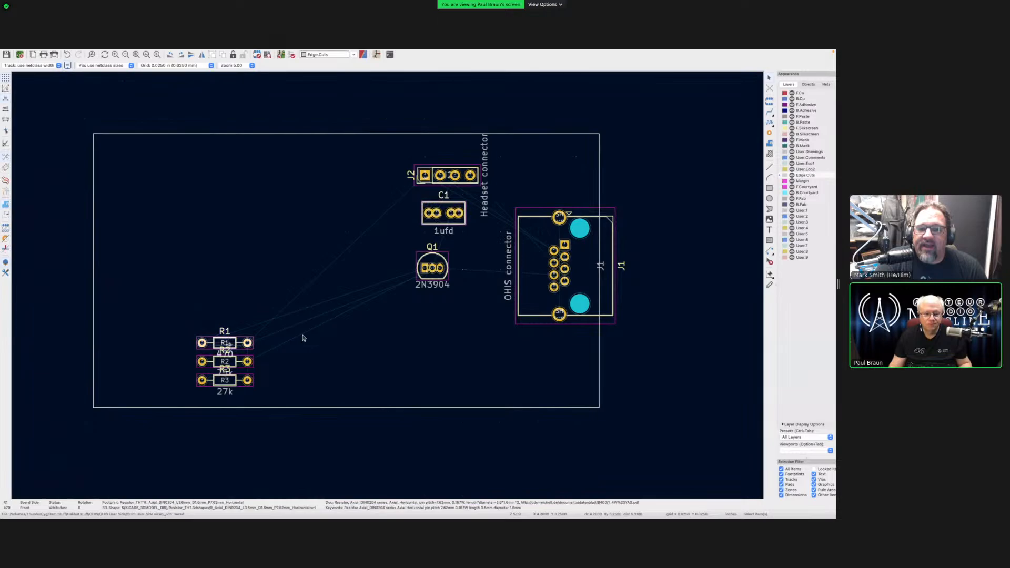
pyautogui.keyDown('shift'); pyautogui.click(225, 385); pyautogui.keyUp('shift')
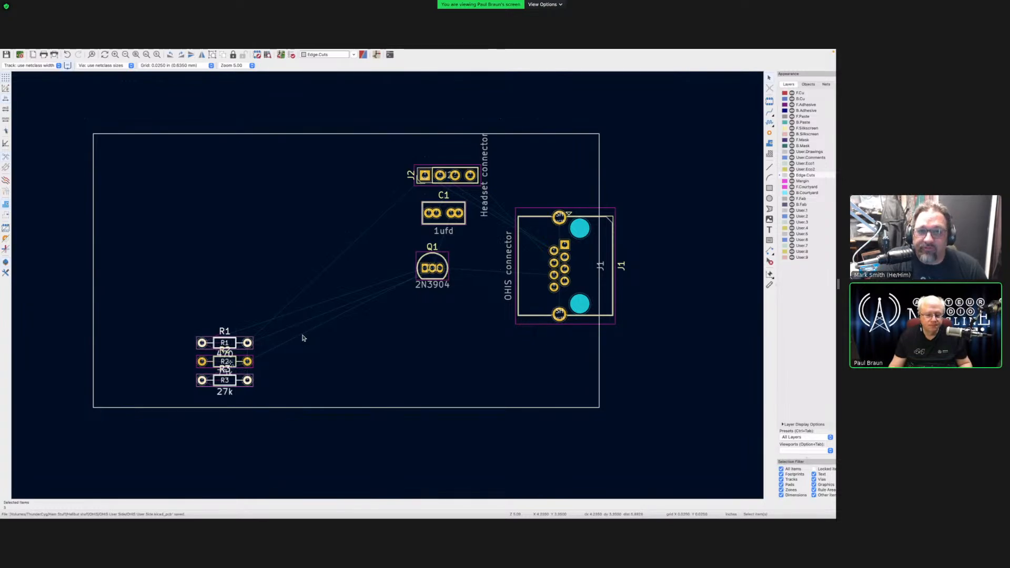
pyautogui.keyDown('shift'); pyautogui.click(229, 363); pyautogui.keyUp('shift')
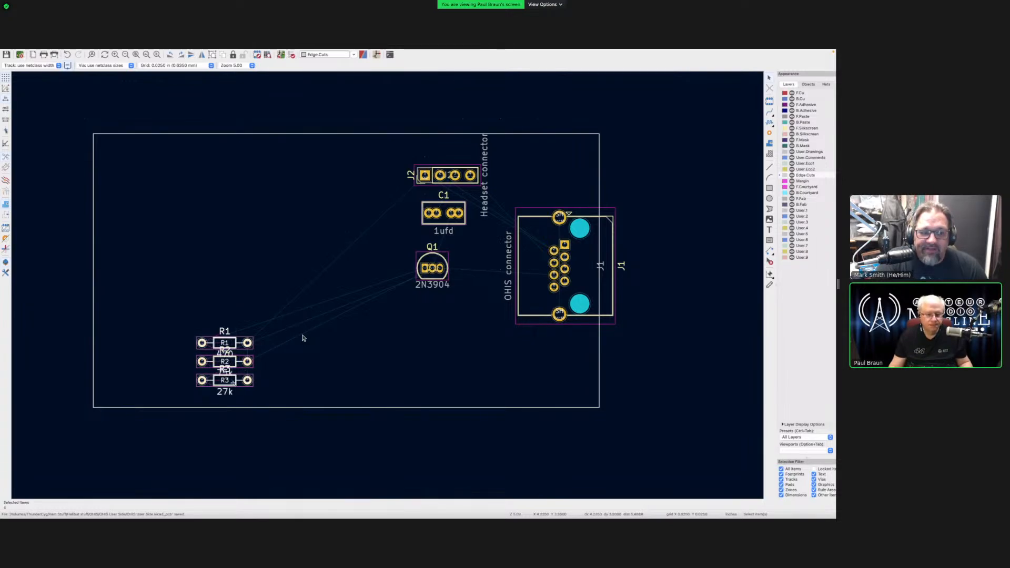
pyautogui.keyDown('shift'); pyautogui.click(233, 383); pyautogui.keyUp('shift')
pyautogui.keyDown('shift'); pyautogui.click(233, 383); pyautogui.keyUp('shift')
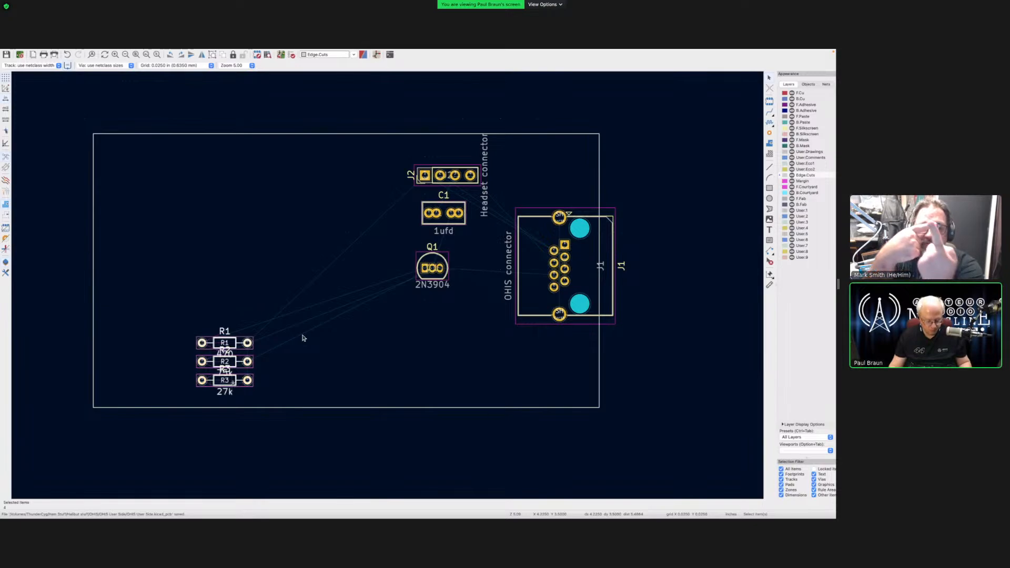
pyautogui.press('m')
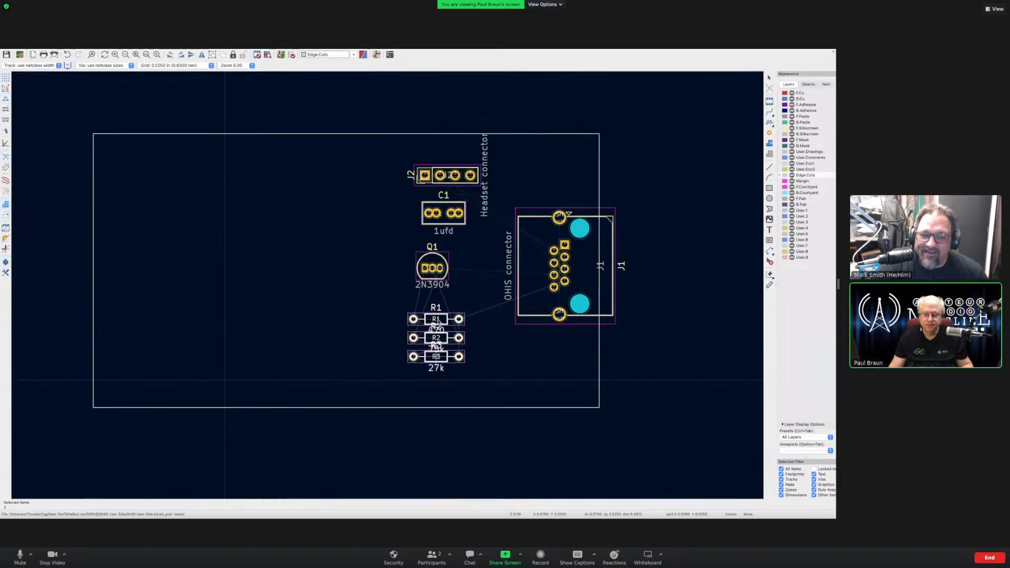
pyautogui.press('Escape')
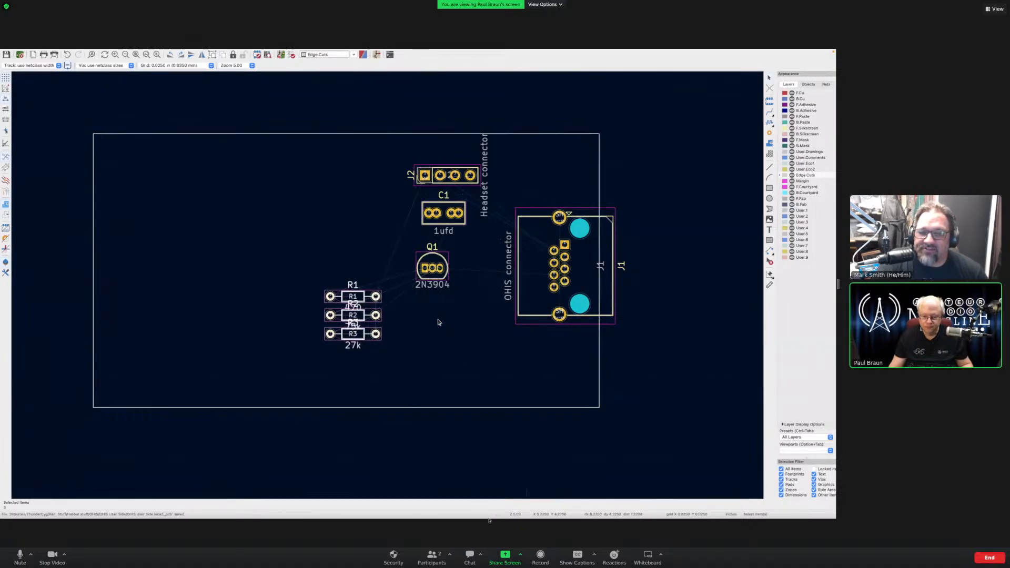
# - Check the Dynamic Microphone Preamp schematic in Acrobat Reader, then return to the KiCad layout
pyautogui.moveTo(489, 518)
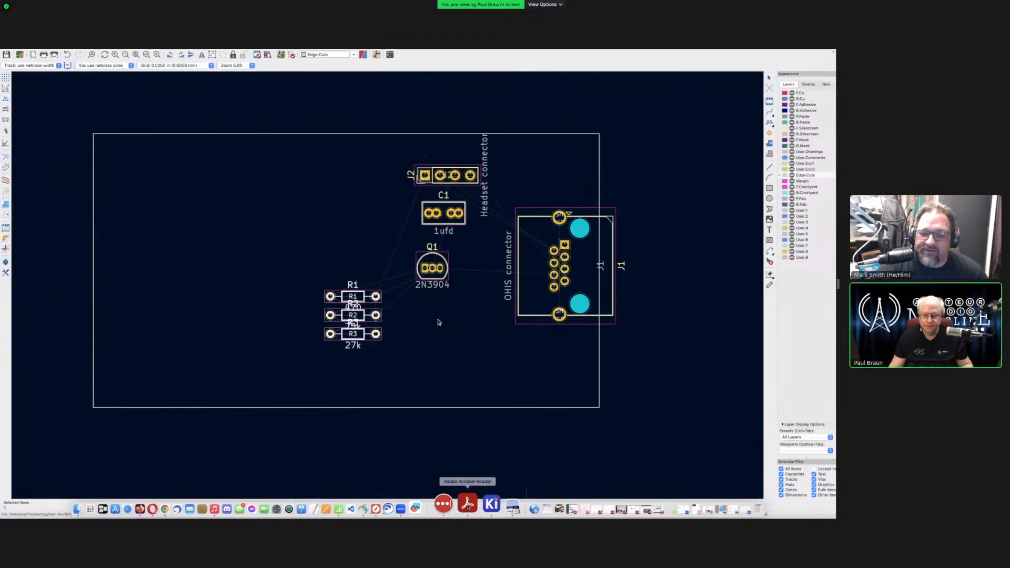
pyautogui.click(467, 504)
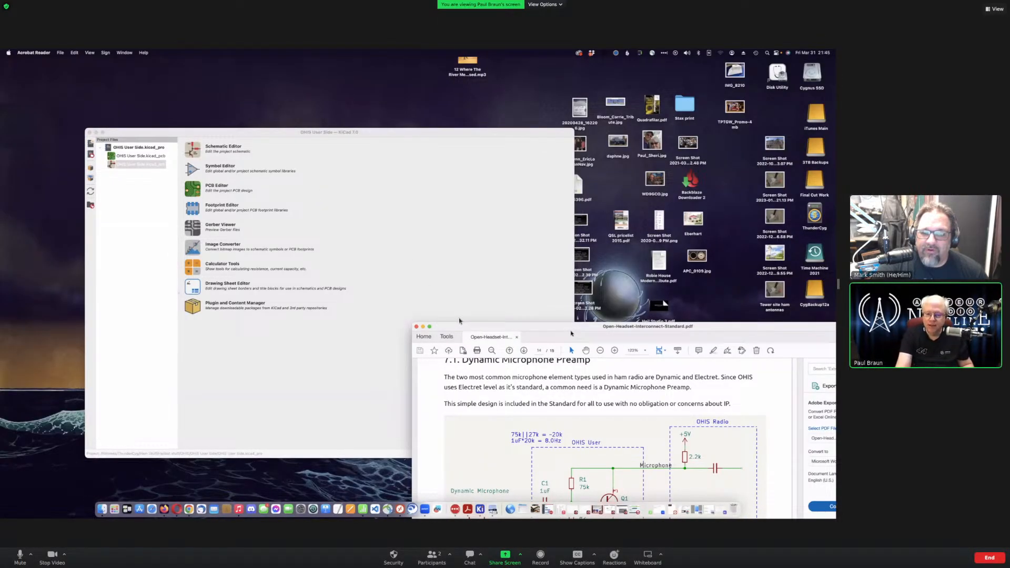
pyautogui.press('super+Tab')
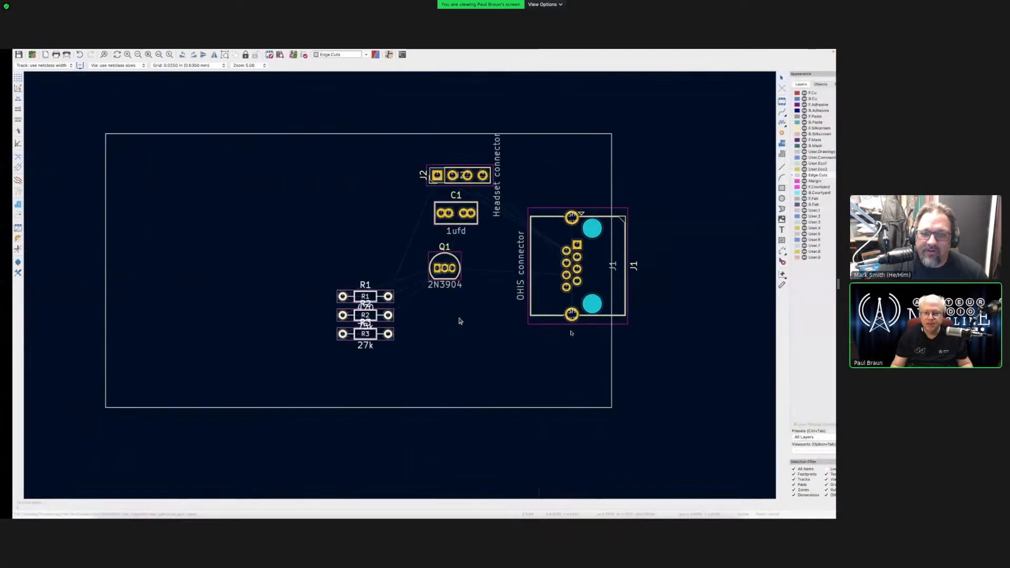
pyautogui.hotkey('ctrl', 'Left')
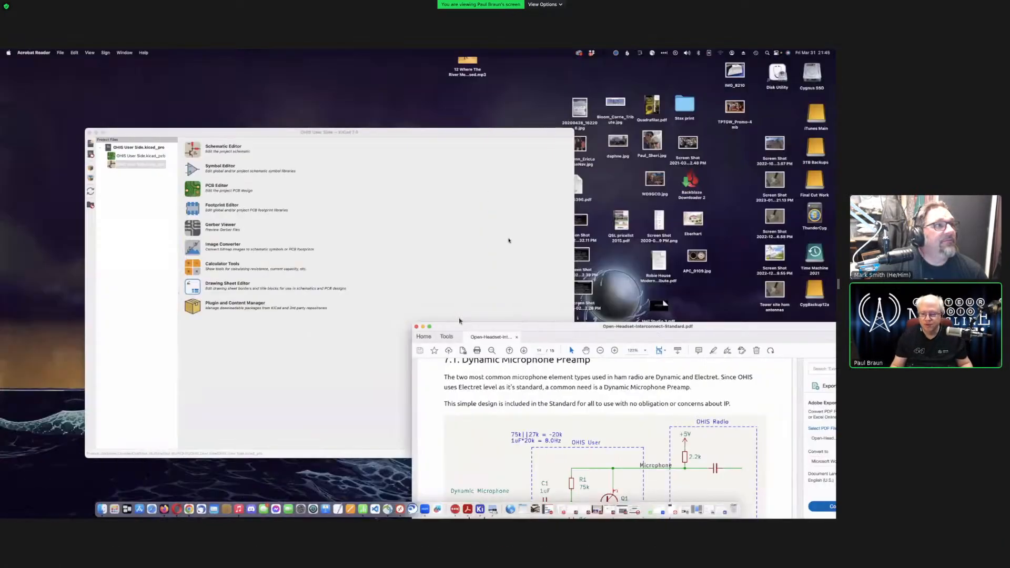
pyautogui.moveTo(552, 326); pyautogui.dragTo(466, 104)
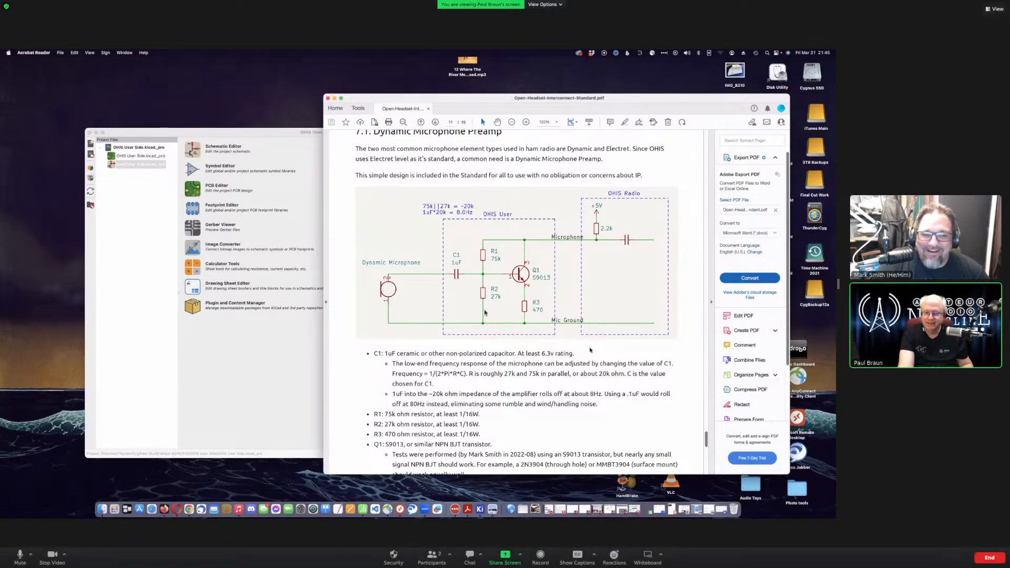
pyautogui.hotkey('ctrl', 'Right')
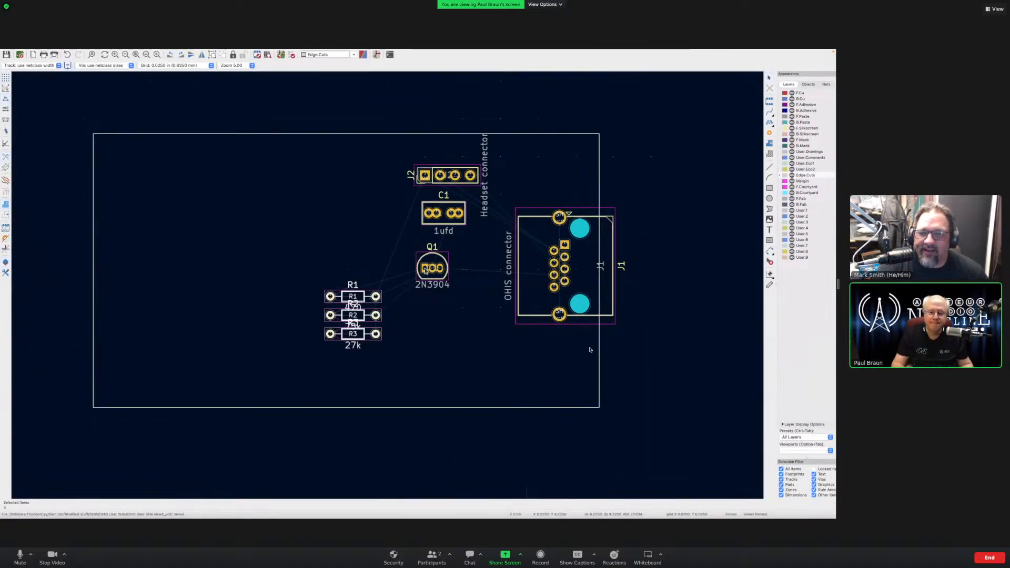
# - Pull the 75k resistor R2 out of the stack and place it horizontally below Q1
pyautogui.press('Escape')
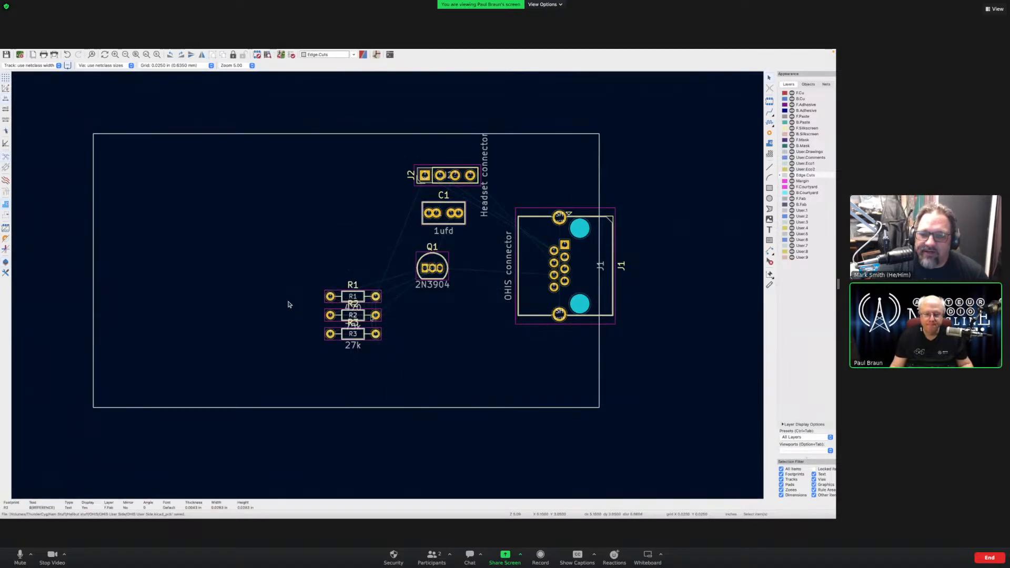
pyautogui.click(368, 318)
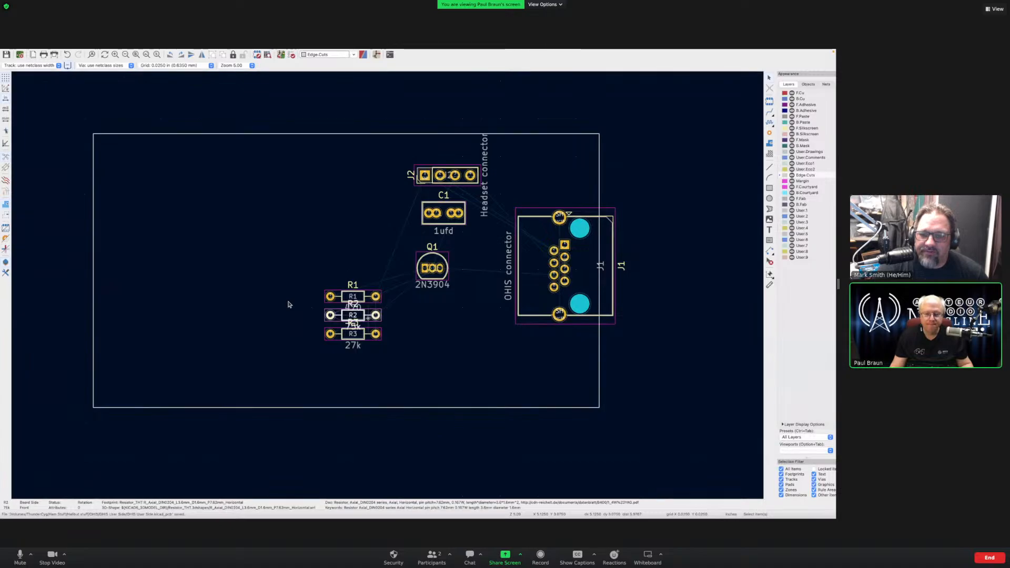
pyautogui.press('m')
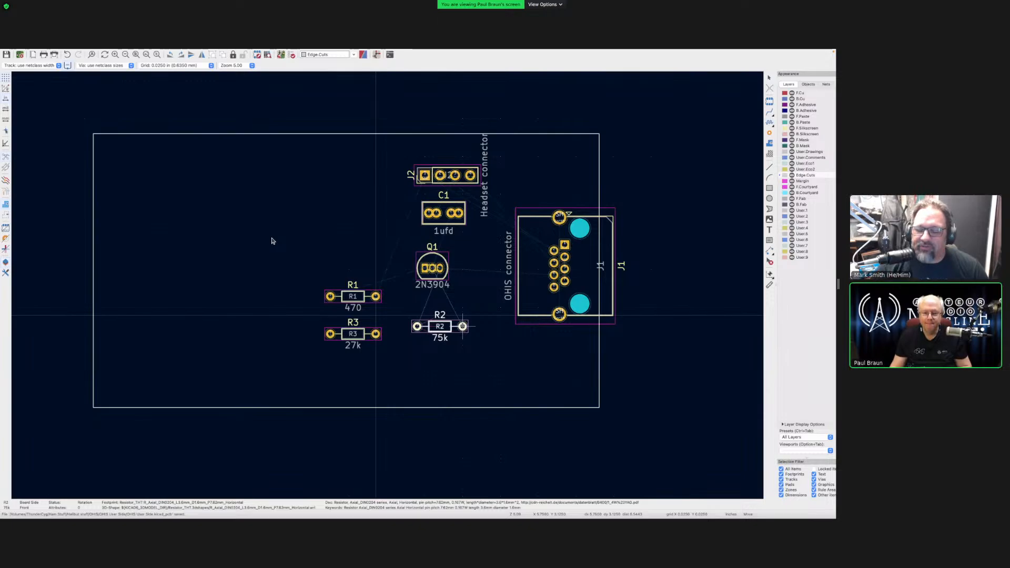
pyautogui.press('r')
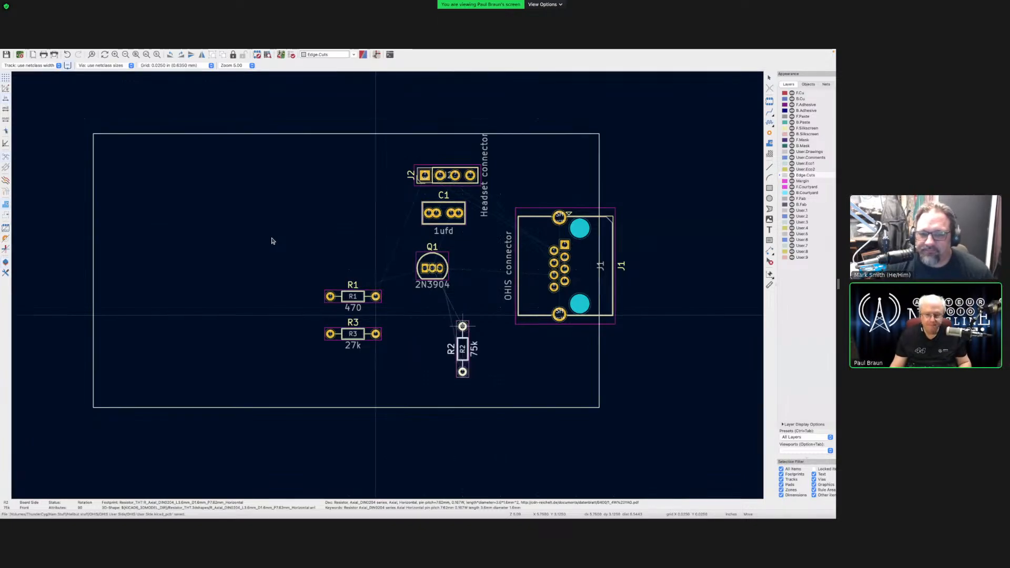
pyautogui.press('r')
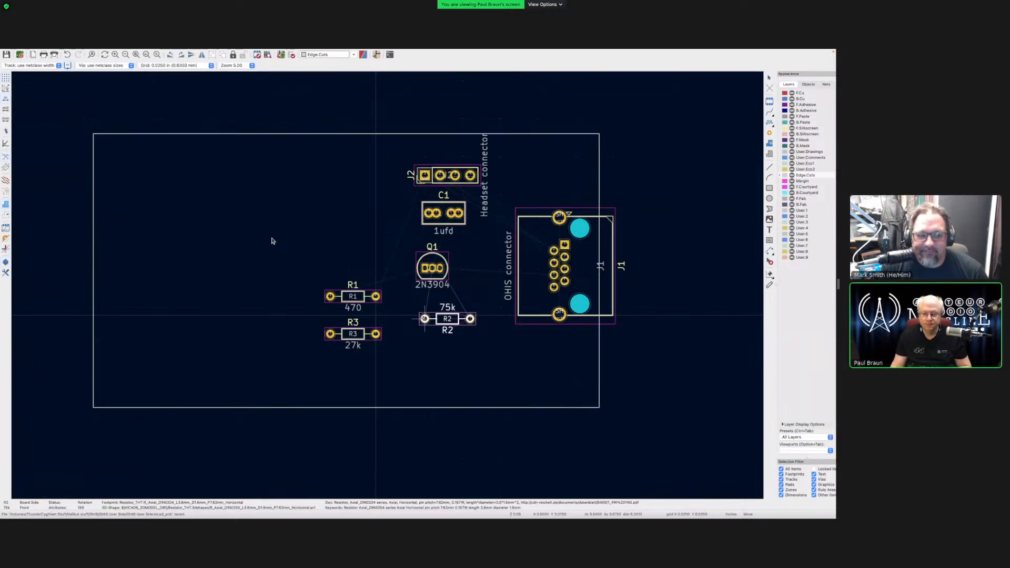
pyautogui.click(425, 319)
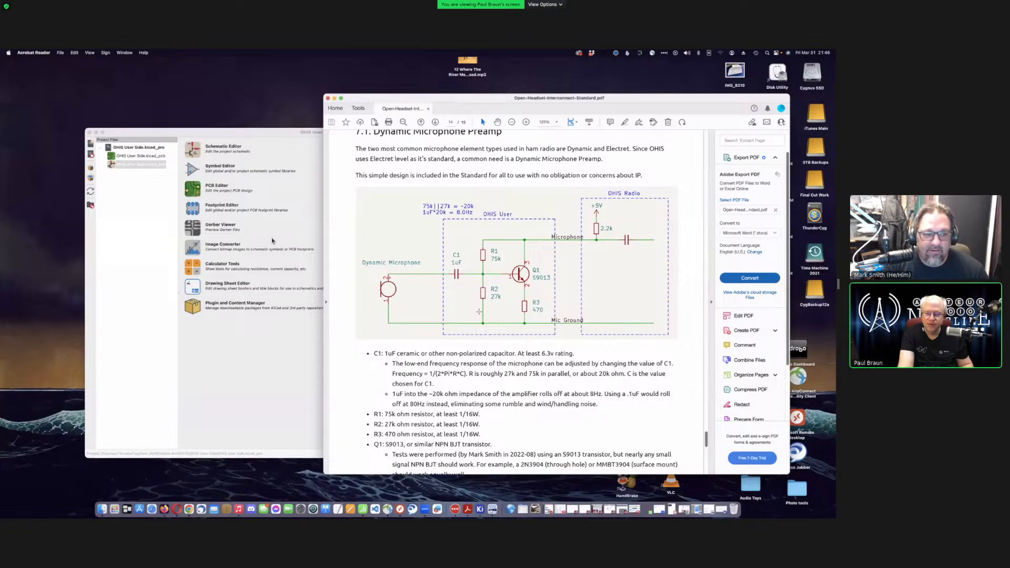
# - Switch from the preamp schematic PDF back to the KiCad board layout
pyautogui.hotkey('ctrl', 'Right')
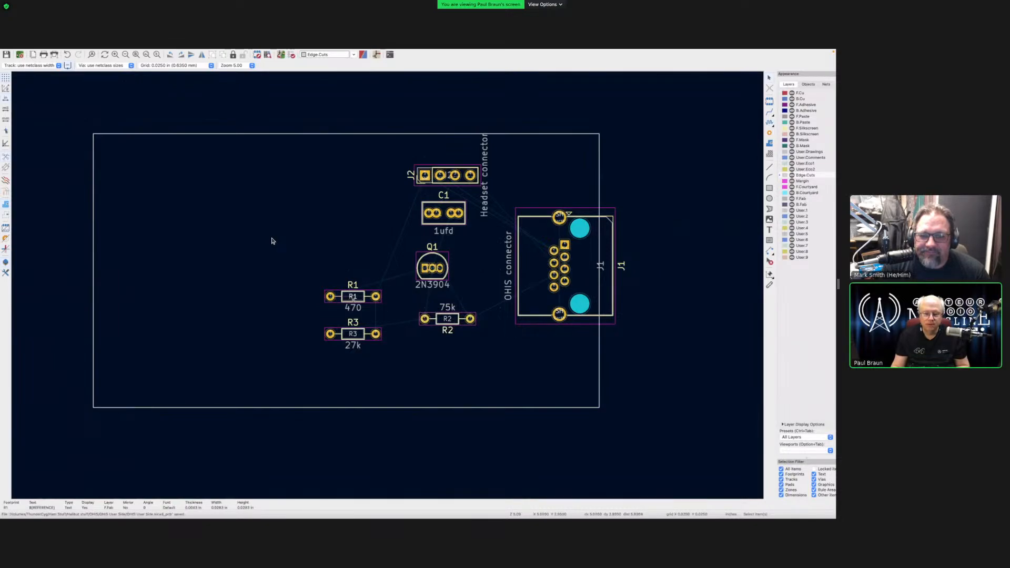
# - Undo a stray R1 label move, then stand R1 upright beside C1 and Q1
pyautogui.moveTo(352, 300); pyautogui.dragTo(349, 254)
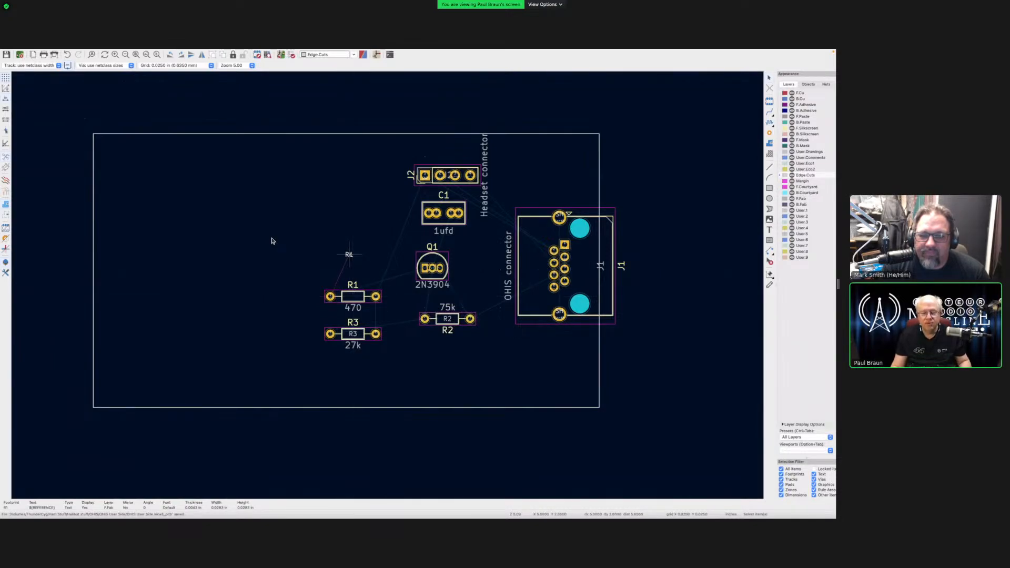
pyautogui.press('Escape')
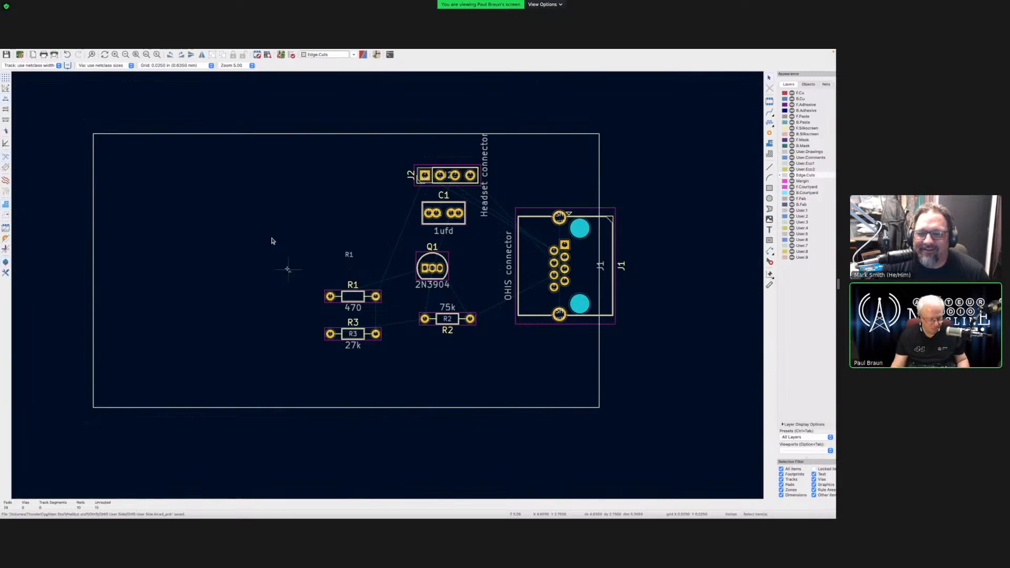
pyautogui.hotkey('ctrl', 'z')
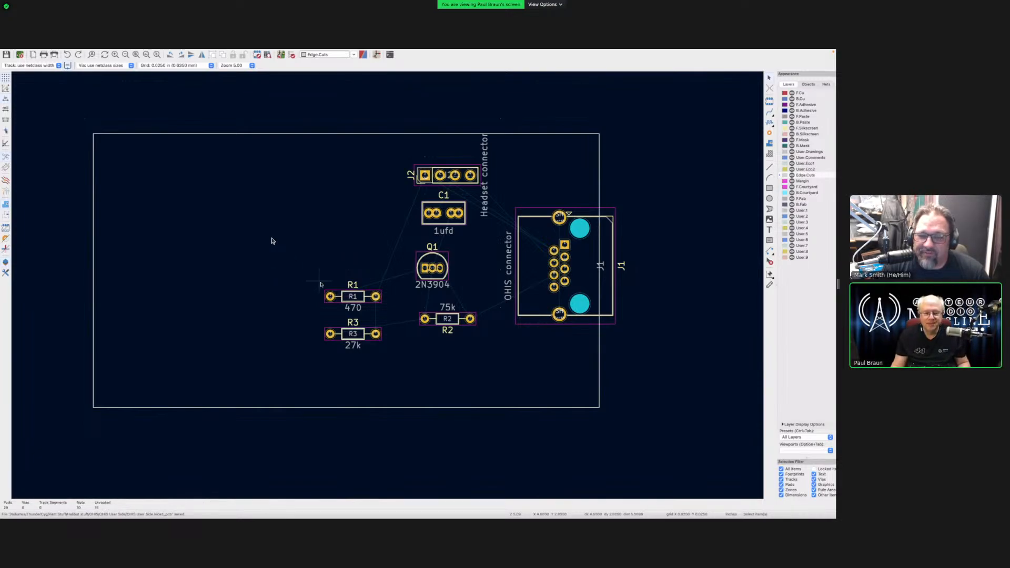
pyautogui.click(367, 301)
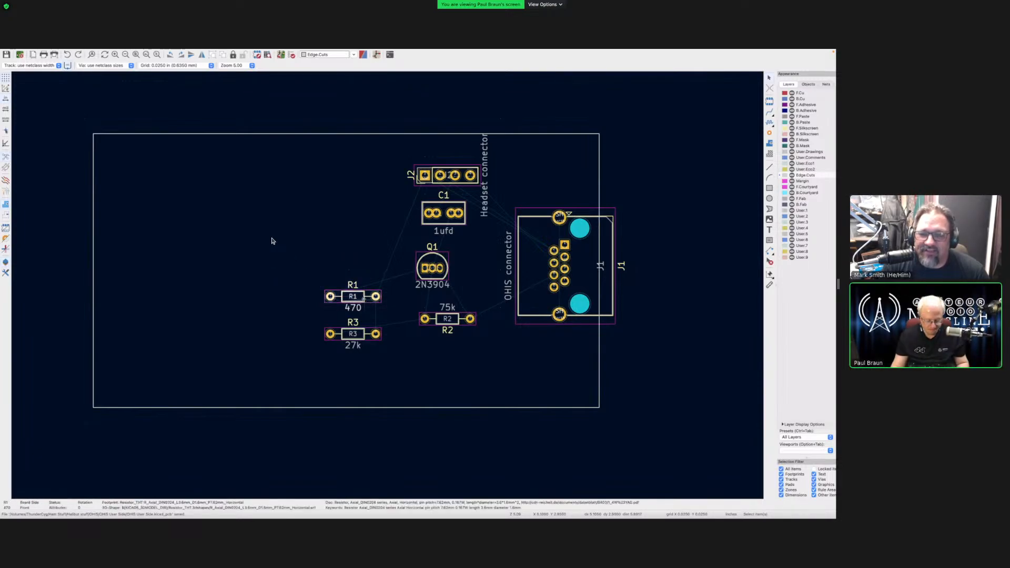
pyautogui.press('m')
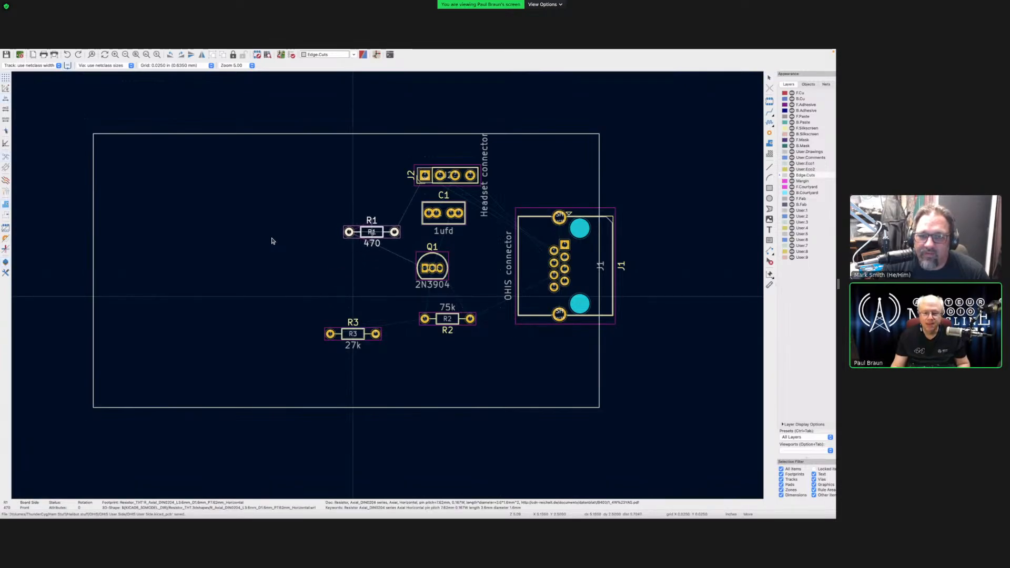
pyautogui.click(367, 235)
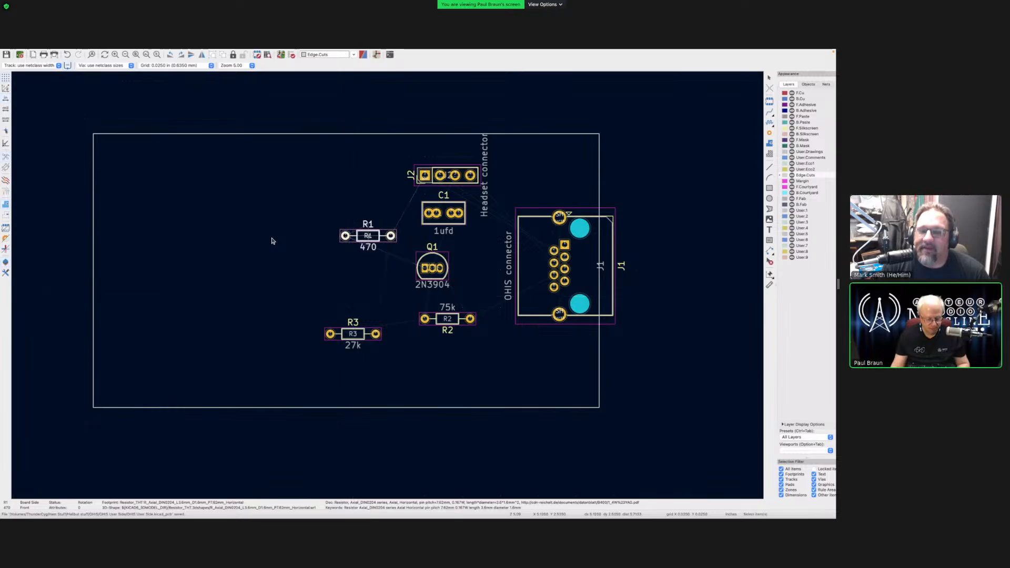
pyautogui.press('r')
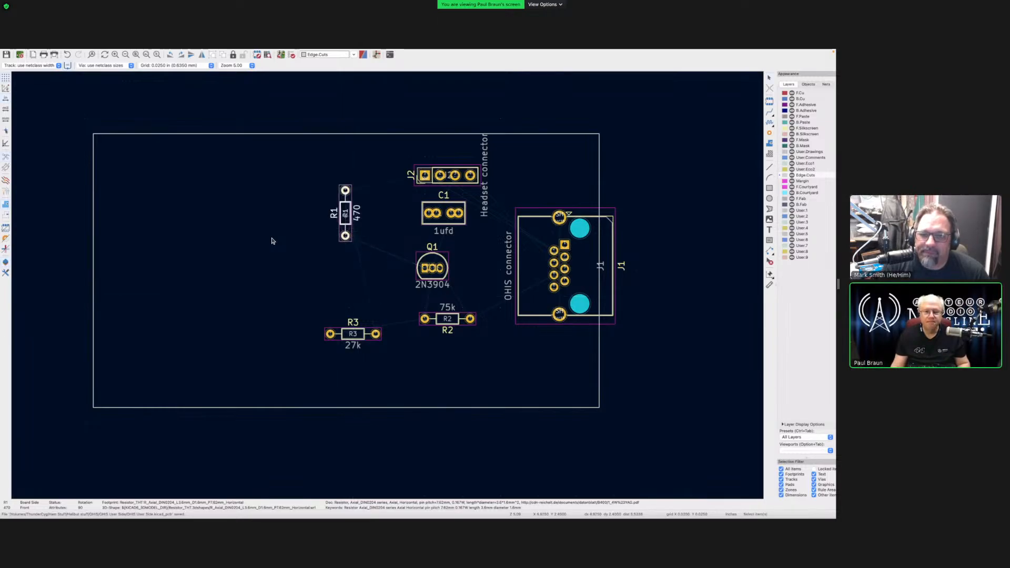
pyautogui.press('m')
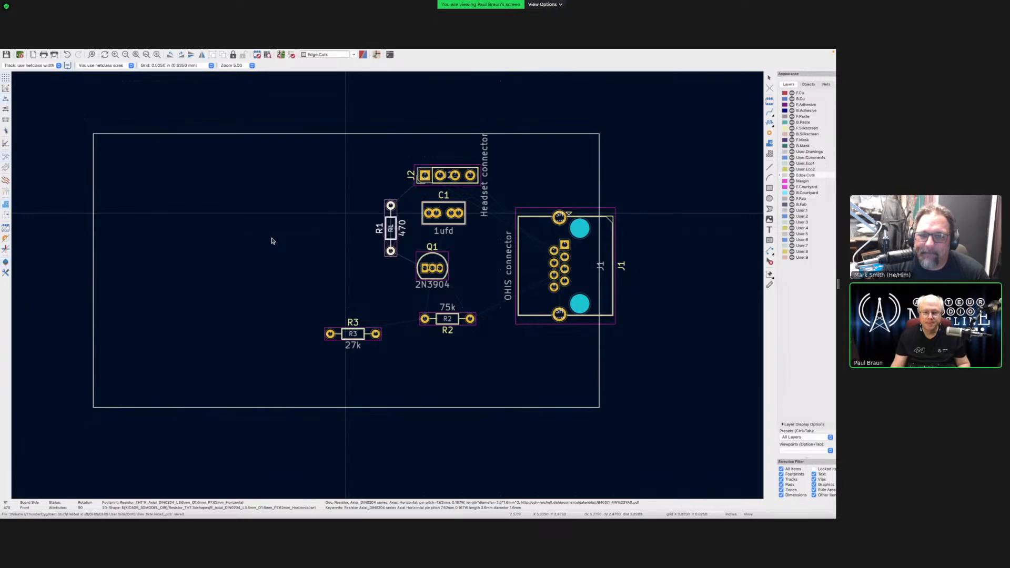
pyautogui.click(390, 228)
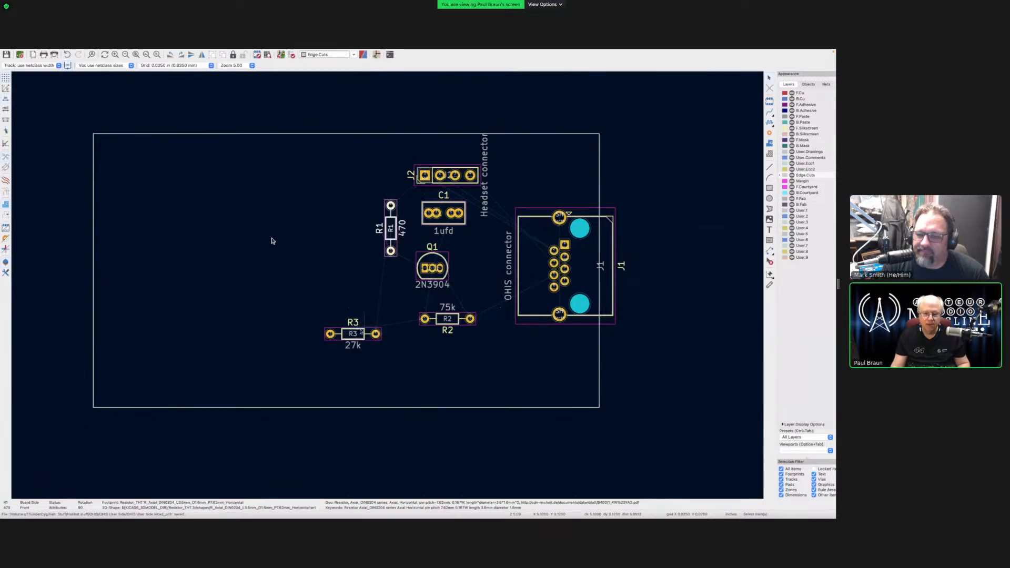
pyautogui.click(356, 284)
# - Turn R3 vertical and place it between Q1 and J1
pyautogui.click(351, 335)
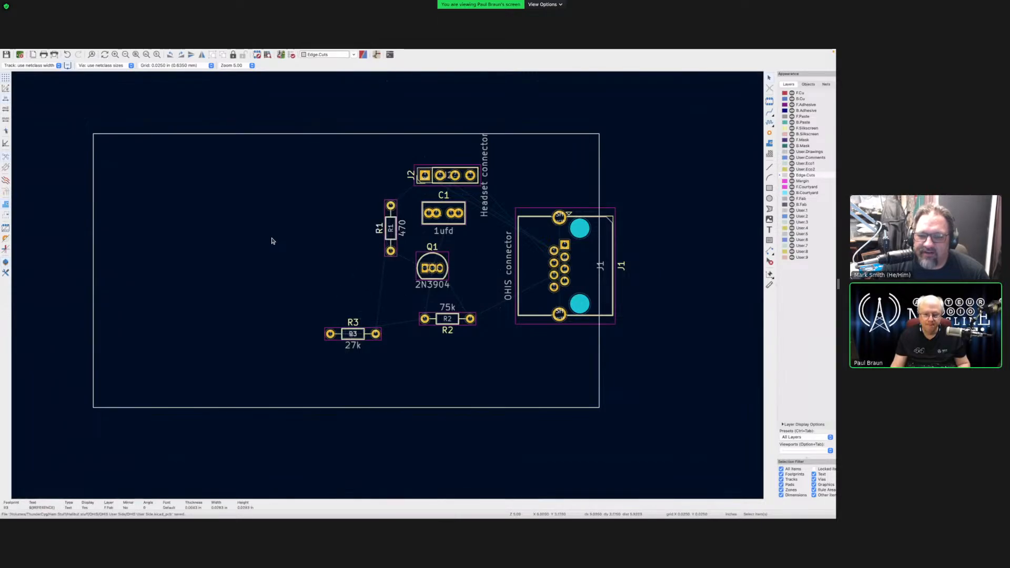
pyautogui.click(365, 337)
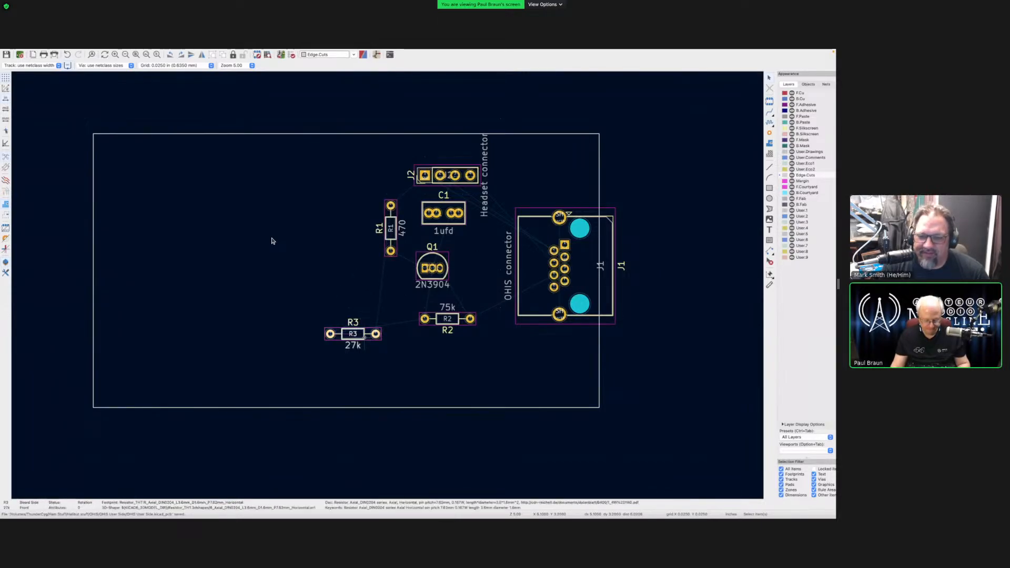
pyautogui.press('m')
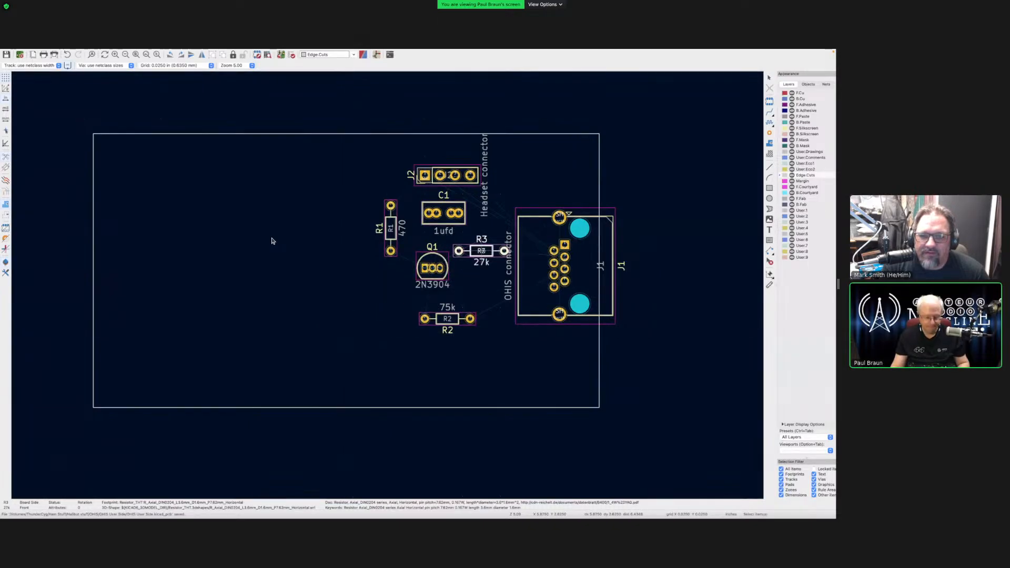
pyautogui.press('r')
pyautogui.click(458, 250)
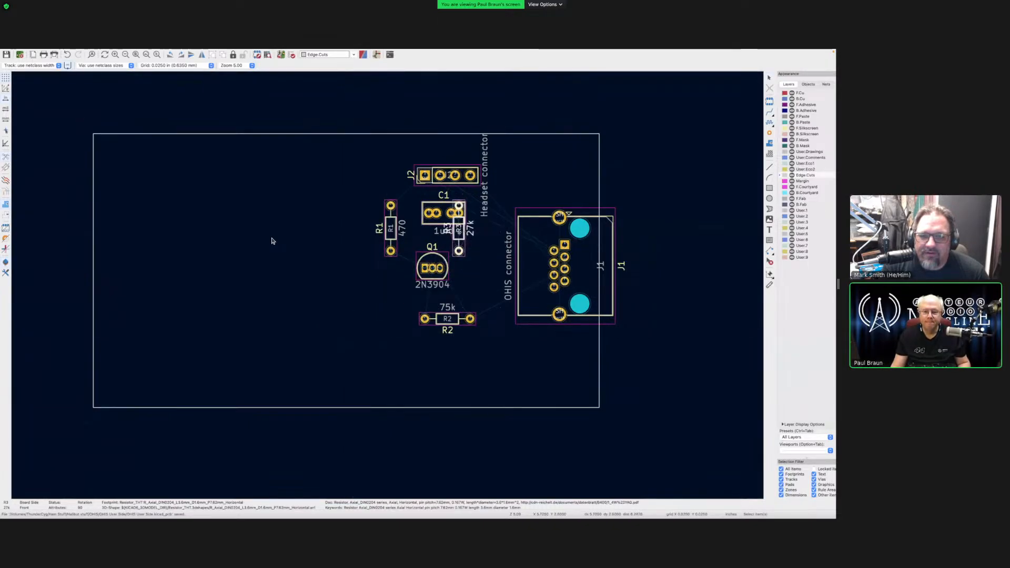
pyautogui.press('m')
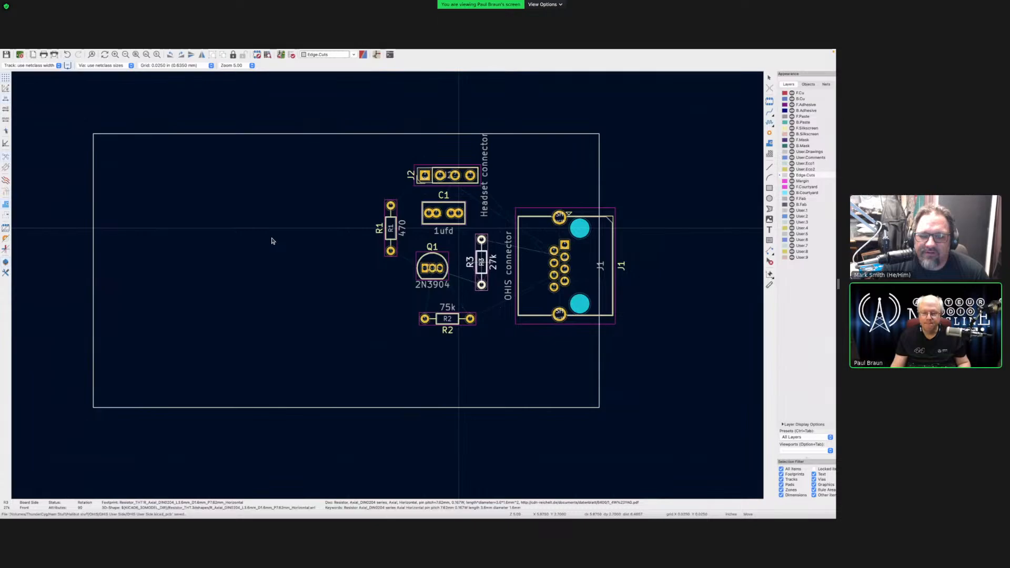
pyautogui.click(285, 215)
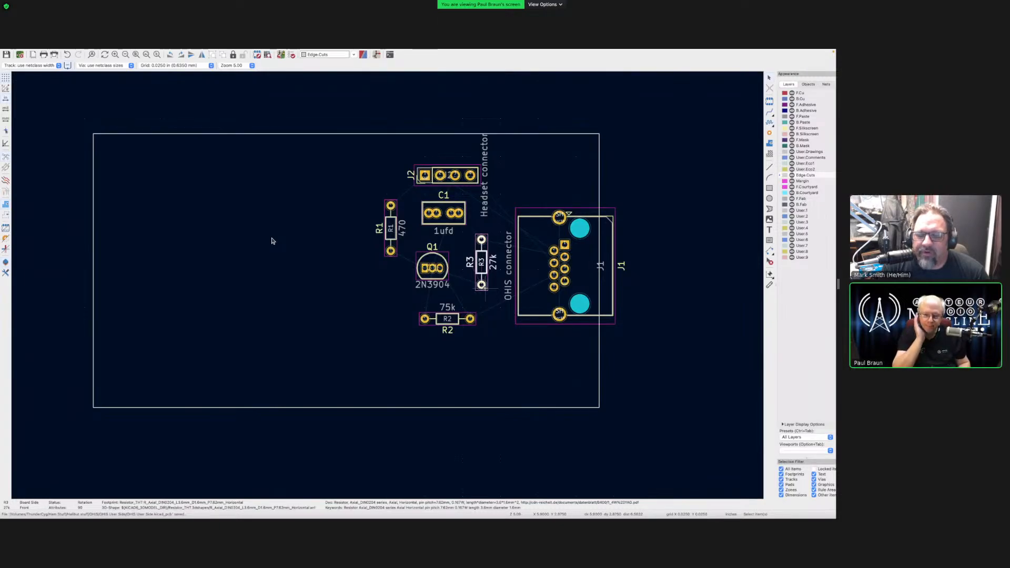
# - Rotate Q1 through several quarter turns and settle it in its new position
pyautogui.click(435, 271)
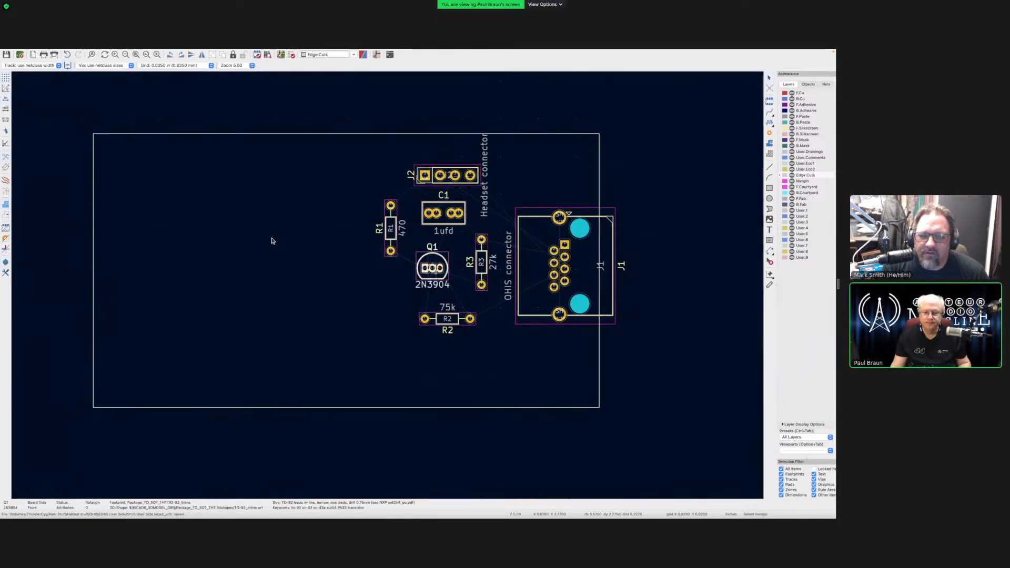
pyautogui.press('r')
pyautogui.press('m')
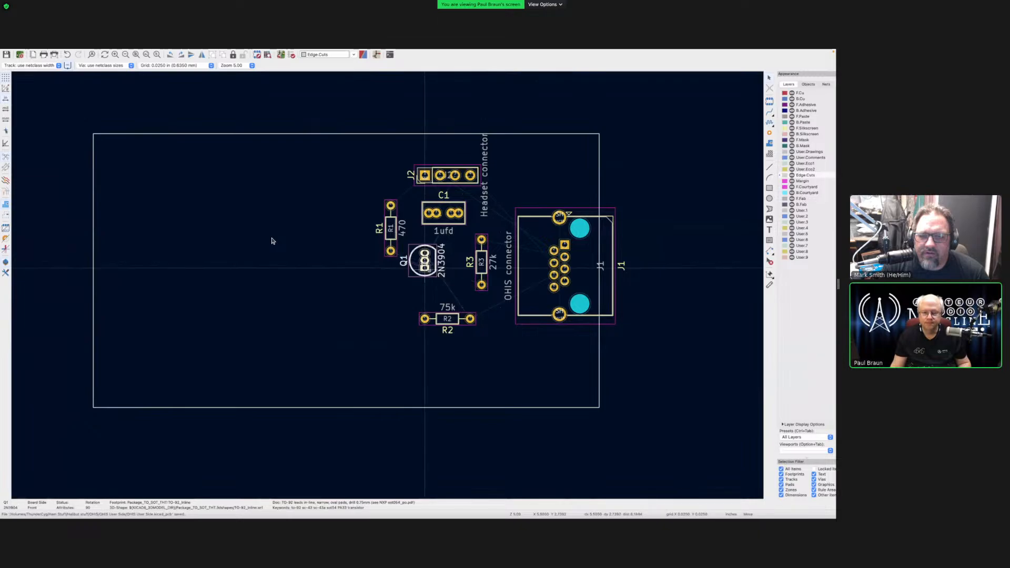
pyautogui.click(424, 269)
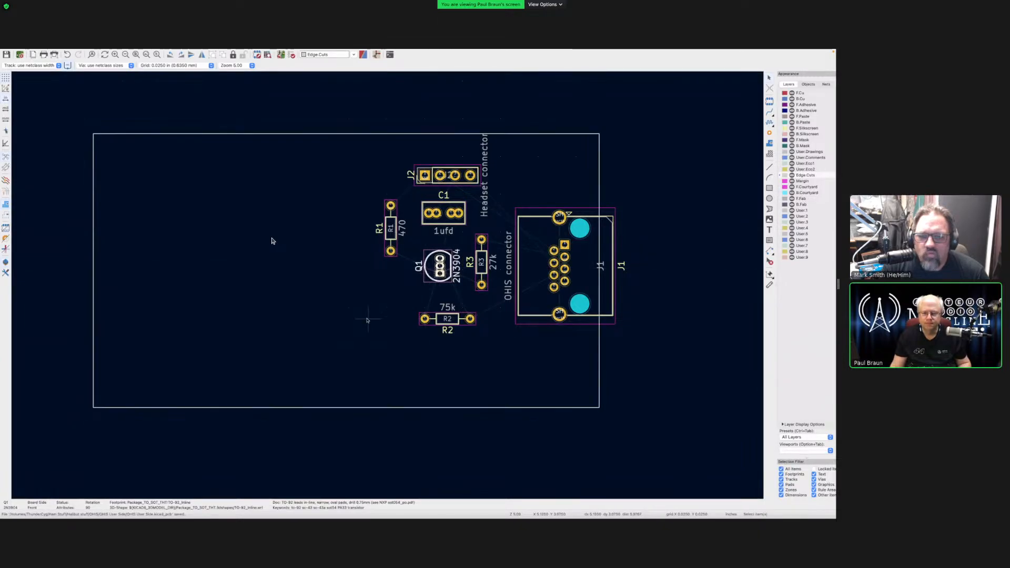
pyautogui.press('r')
pyautogui.press('r')
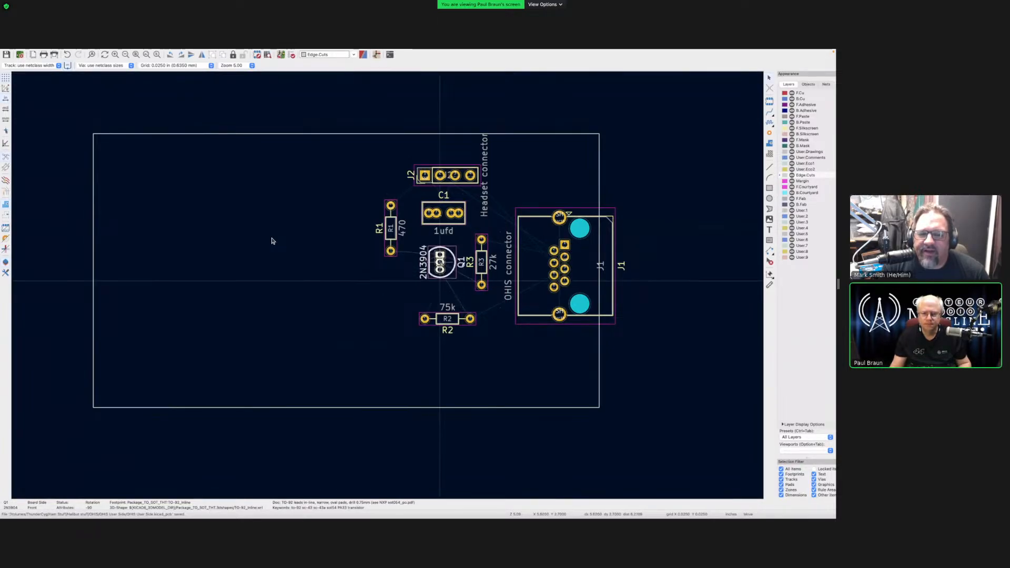
pyautogui.press('r')
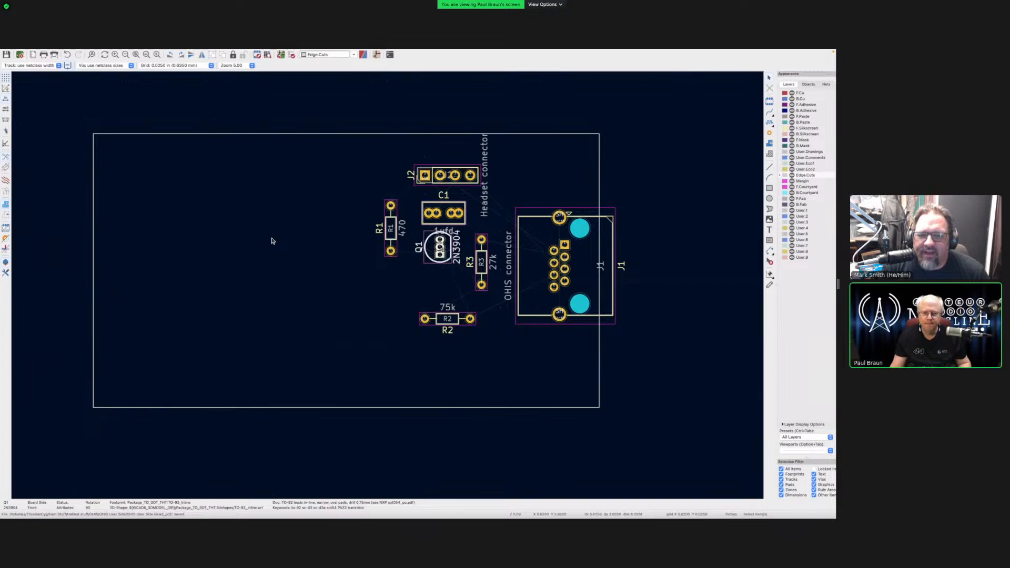
pyautogui.press('m')
pyautogui.press('r')
pyautogui.click(439, 255)
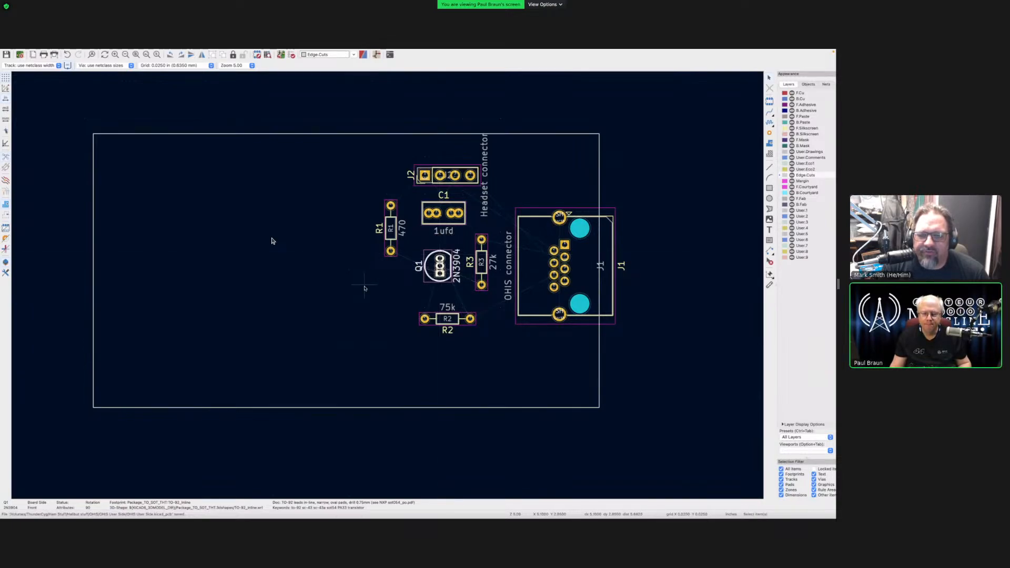
# - Rotate the 75k resistor R2 upright and place it beside R3 next to Q1
pyautogui.click(450, 320)
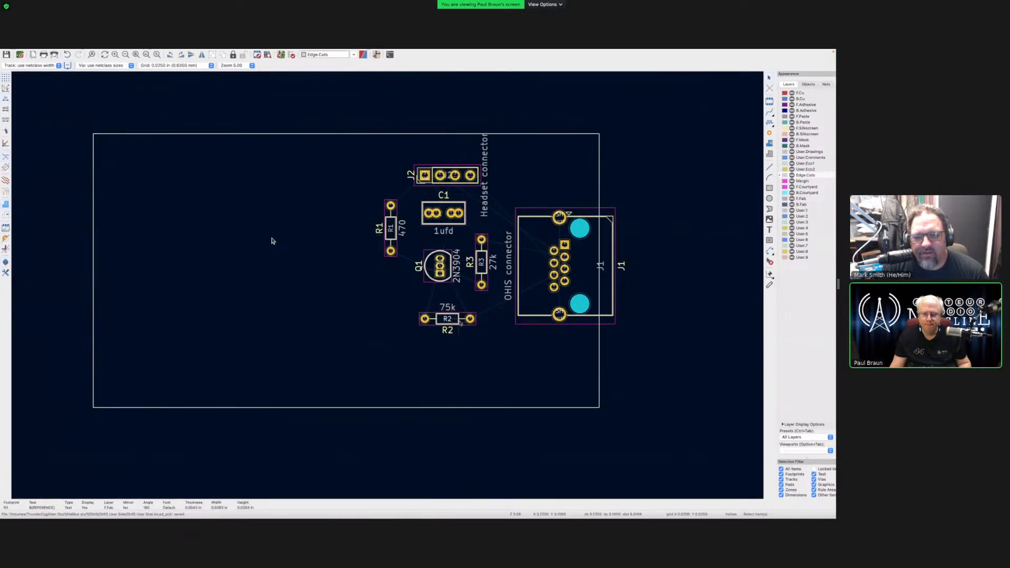
pyautogui.click(461, 320)
pyautogui.press('r')
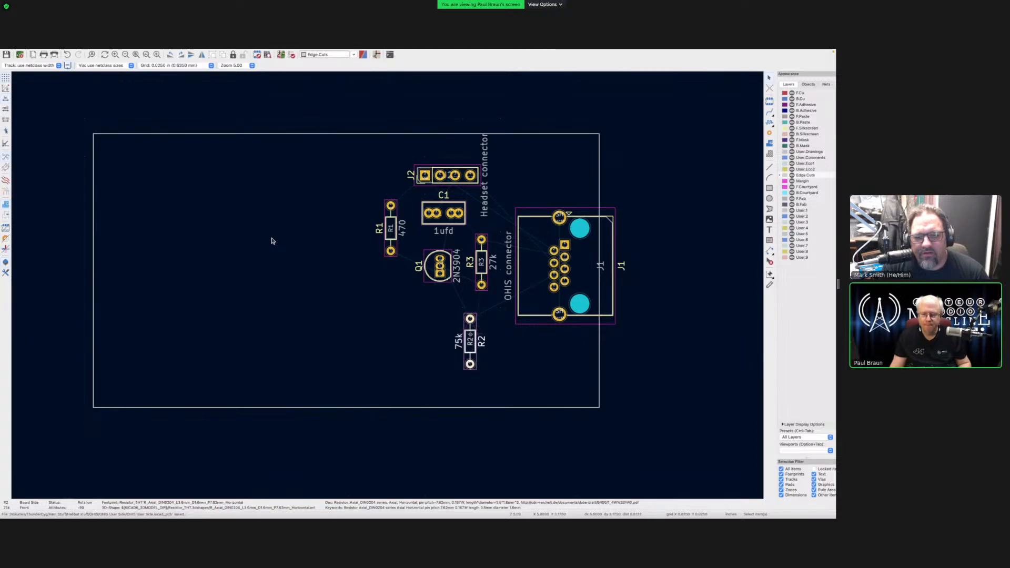
pyautogui.press('m')
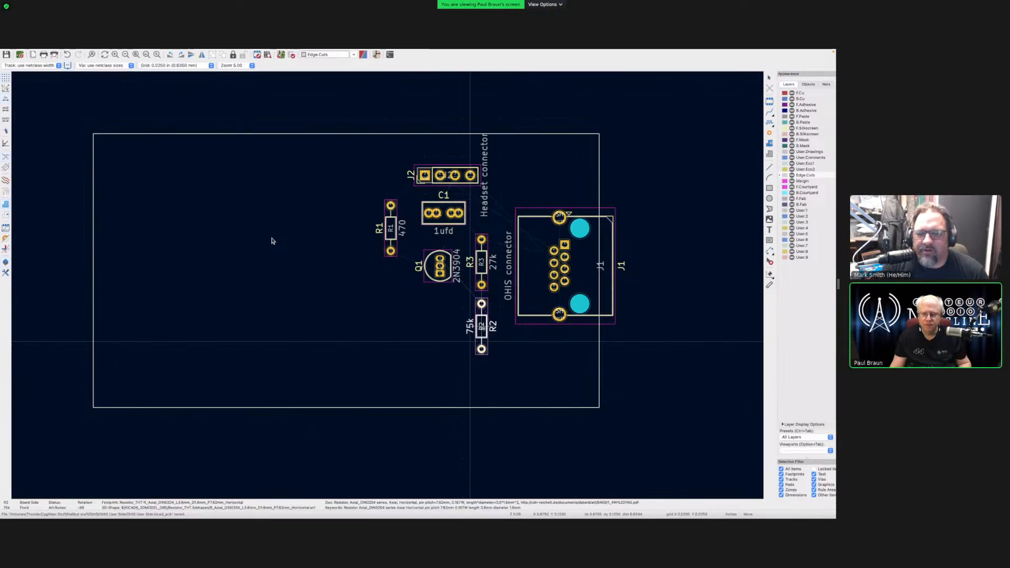
pyautogui.click(466, 263)
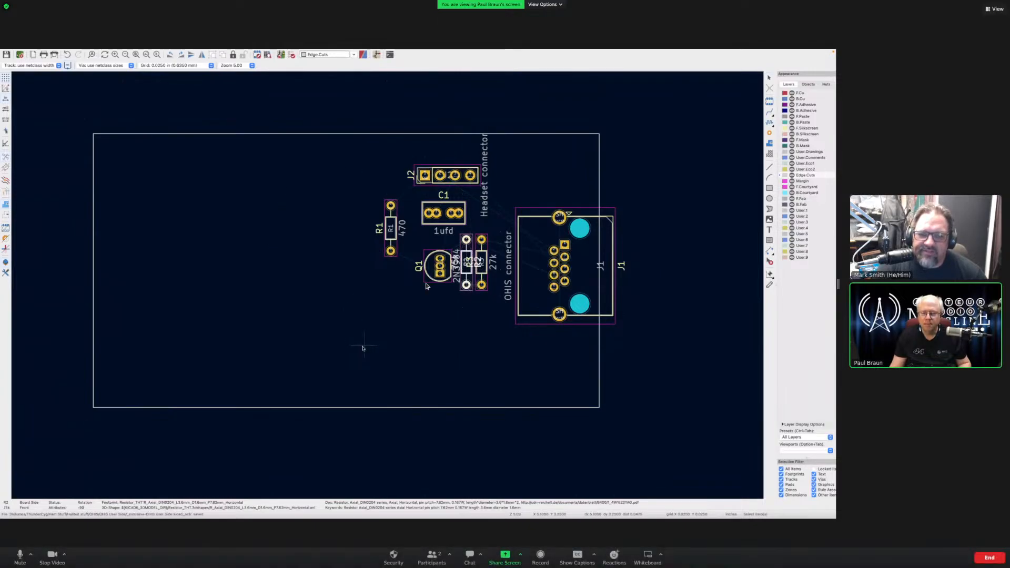
pyautogui.scroll(-5, 513, 133)
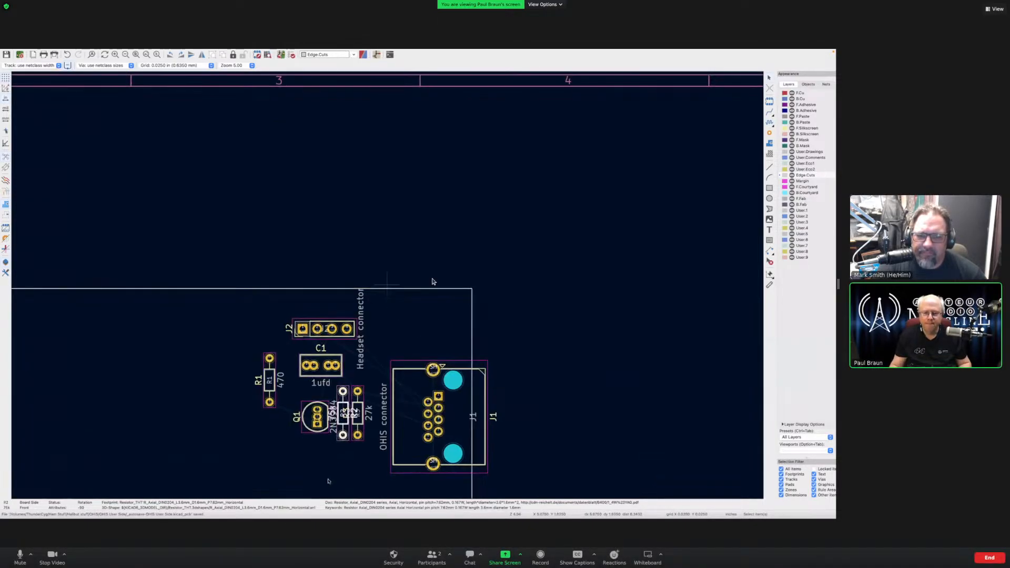
pyautogui.scroll(4, 387, 287)
pyautogui.scroll(3, 432, 281)
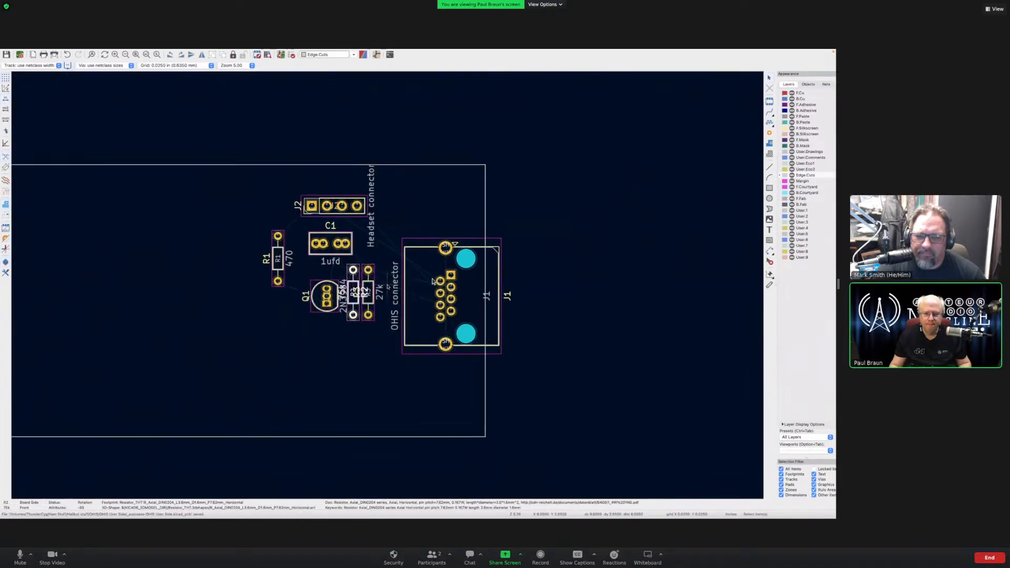
# - Drop R1 lower so it lines up with Q1, R3 and the 75k R2
pyautogui.scroll(2, 425, 280)
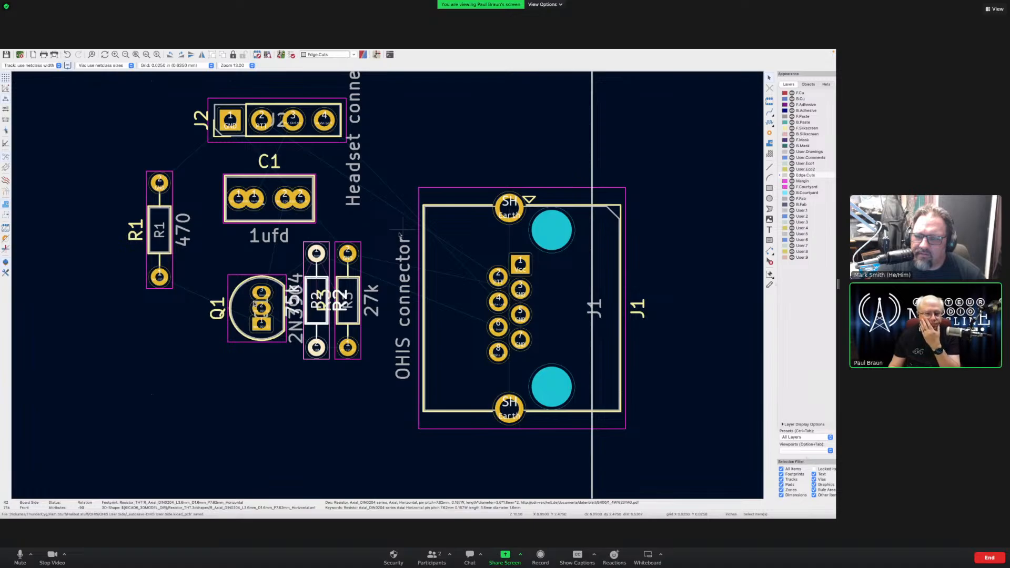
pyautogui.click(164, 257)
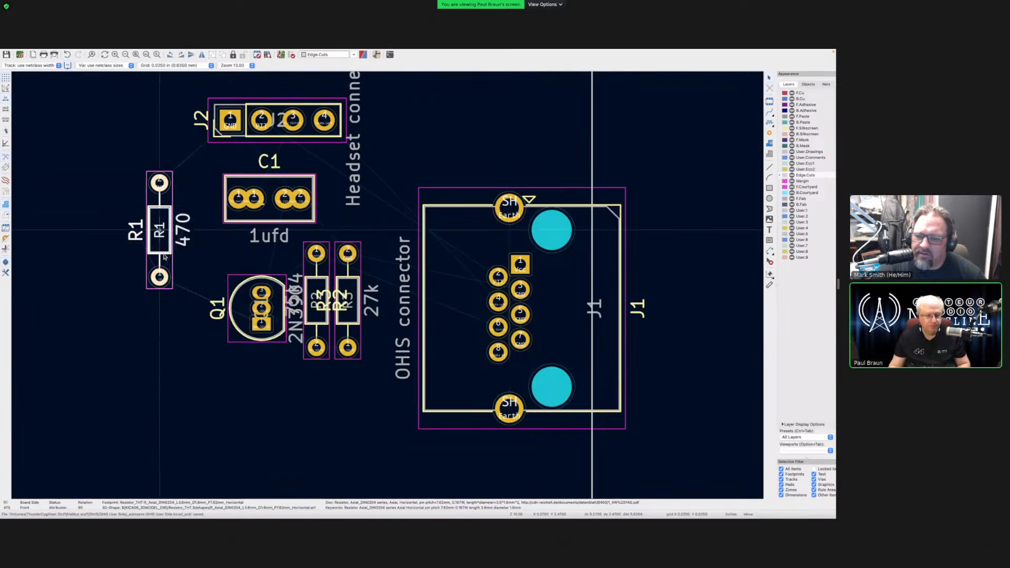
pyautogui.press('m')
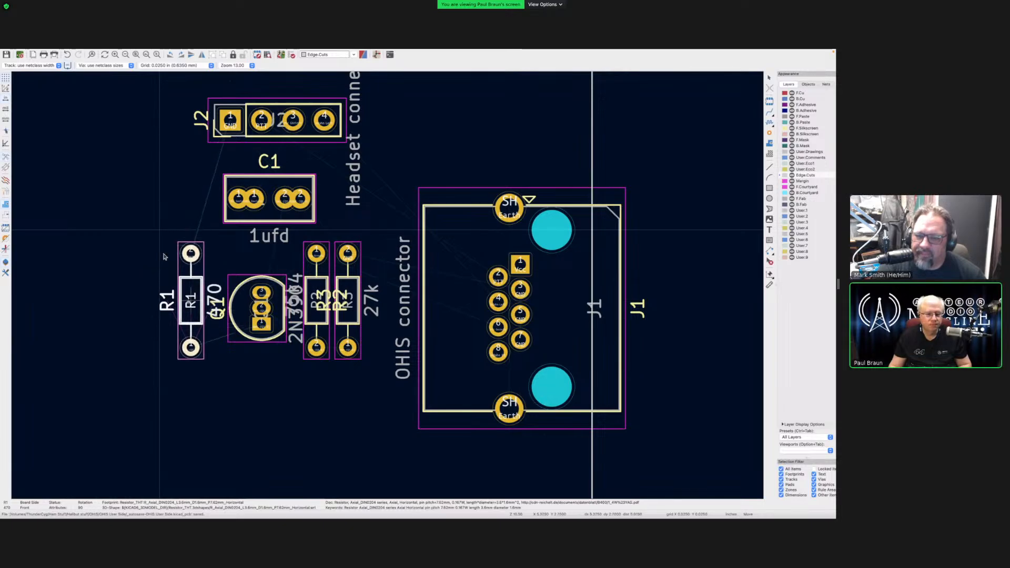
pyautogui.click(159, 230)
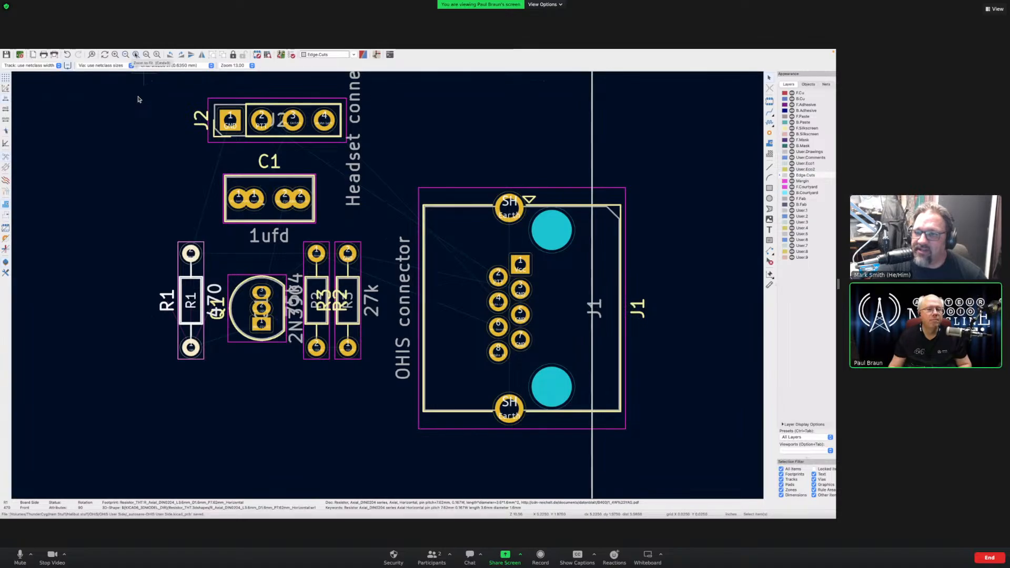
# - Zoom to fit the whole board and cancel the Non Copper Zone Properties dialog
pyautogui.press('super+0')
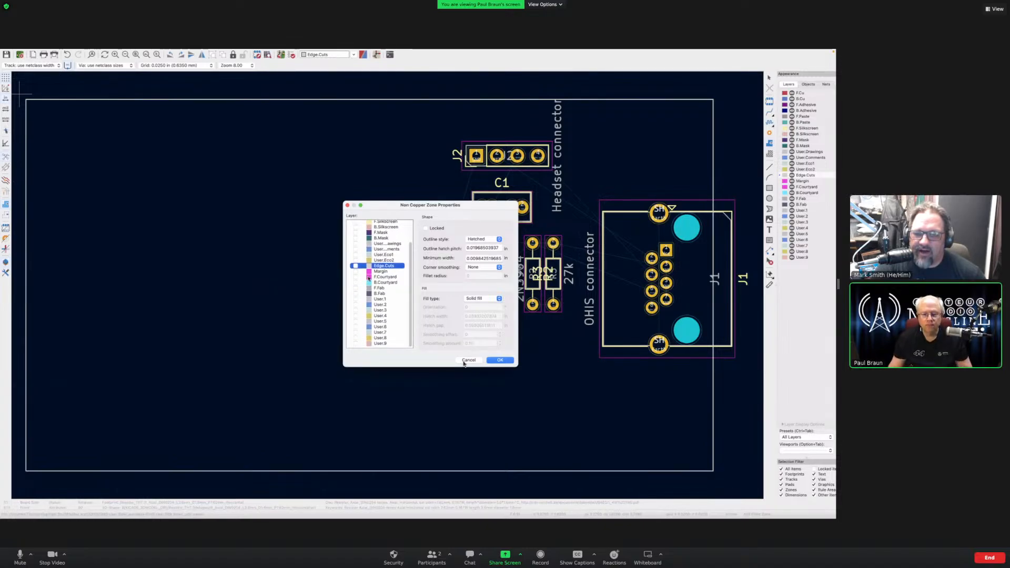
pyautogui.click(464, 362)
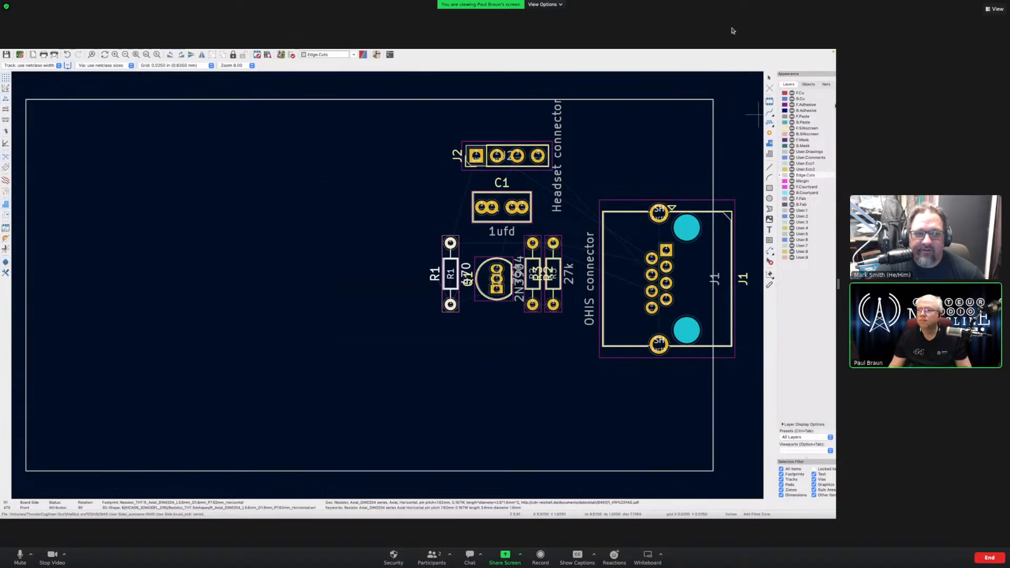
# - Start a filled zone at the board's top-left, on F.Cu and B.Cu, assigned to Earth
pyautogui.click(800, 93)
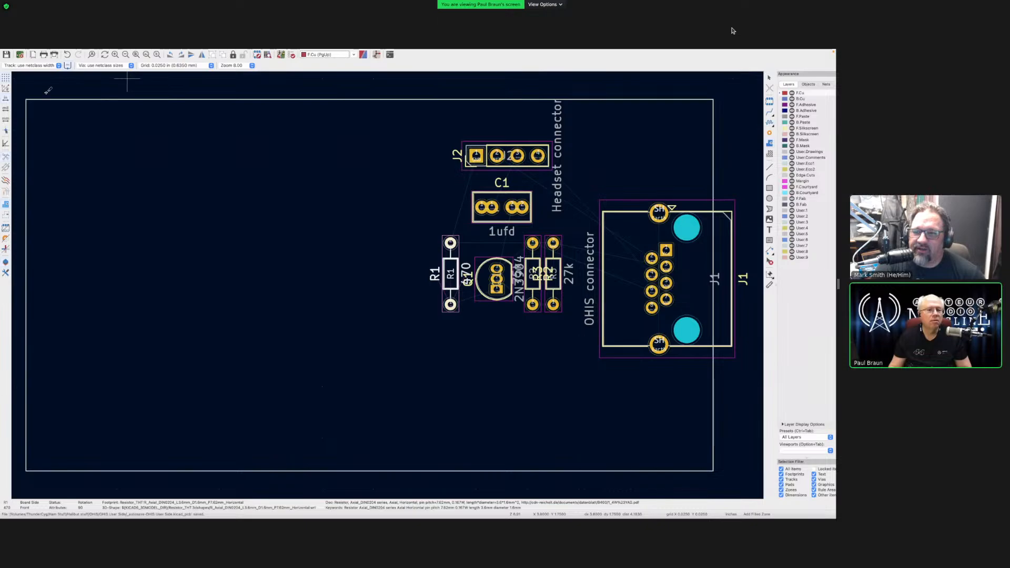
pyautogui.moveTo(20, 92)
pyautogui.mouseDown()
pyautogui.moveTo(182, 186)
pyautogui.moveTo(314, 285)
pyautogui.moveTo(295, 227)
pyautogui.moveTo(81, 124)
pyautogui.moveTo(20, 91)
pyautogui.moveTo(23, 81)
pyautogui.mouseUp()
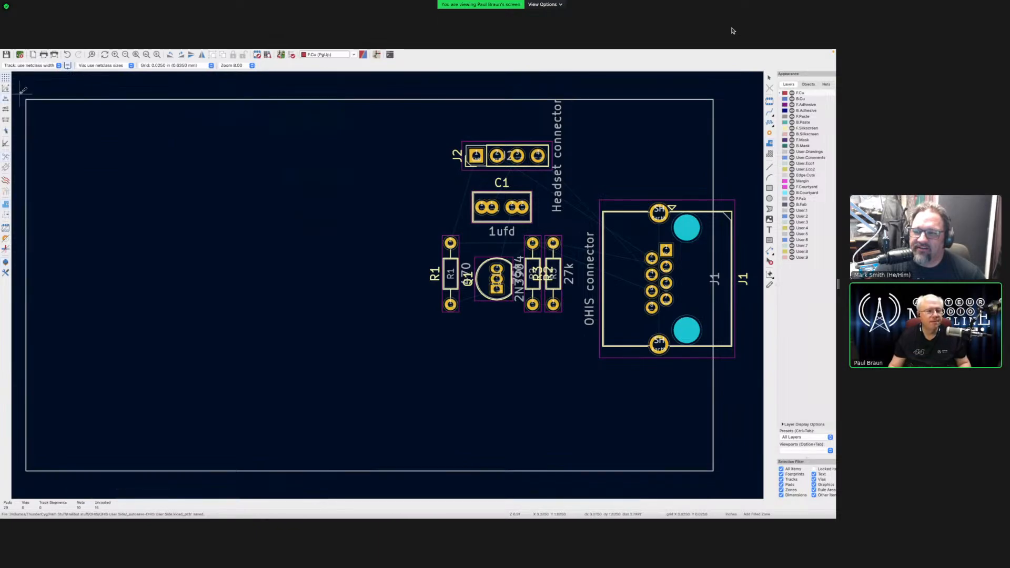
pyautogui.click(64, 115)
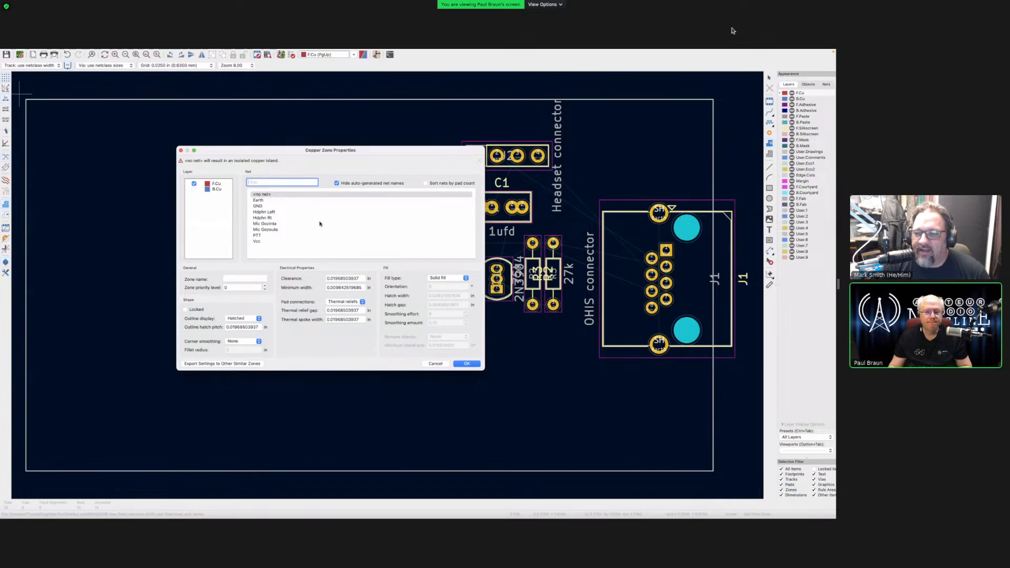
pyautogui.click(194, 189)
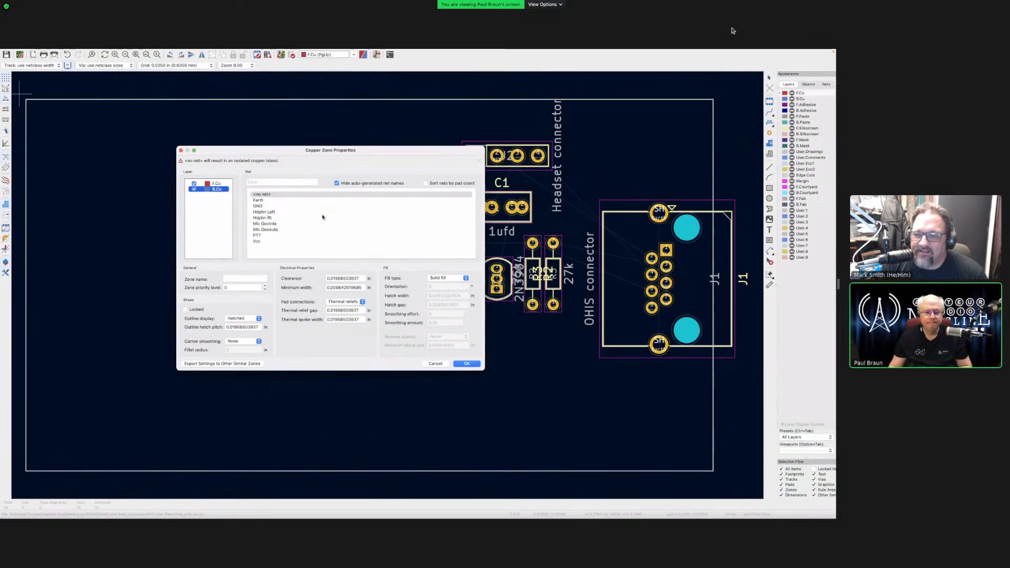
pyautogui.click(264, 200)
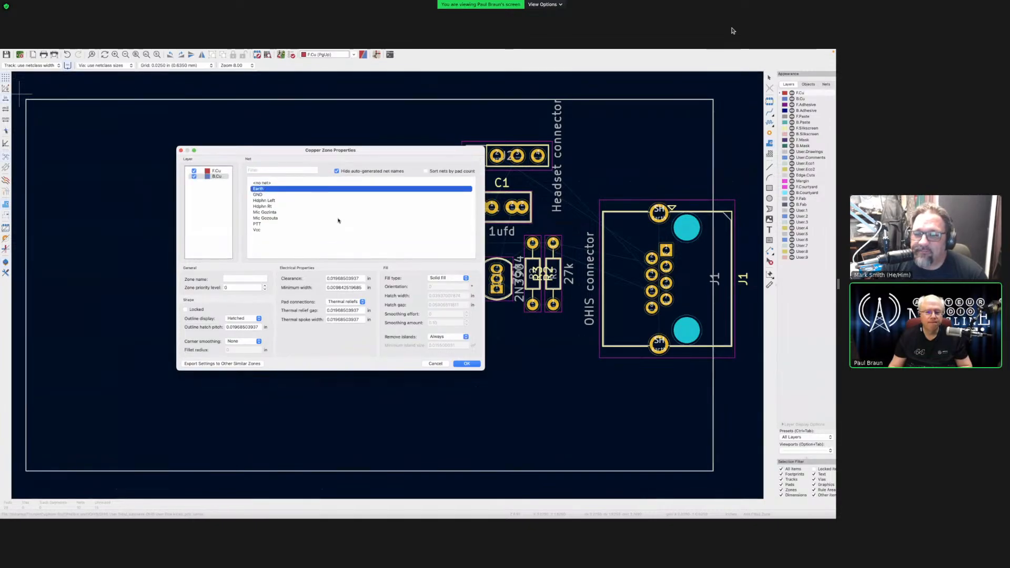
pyautogui.click(467, 363)
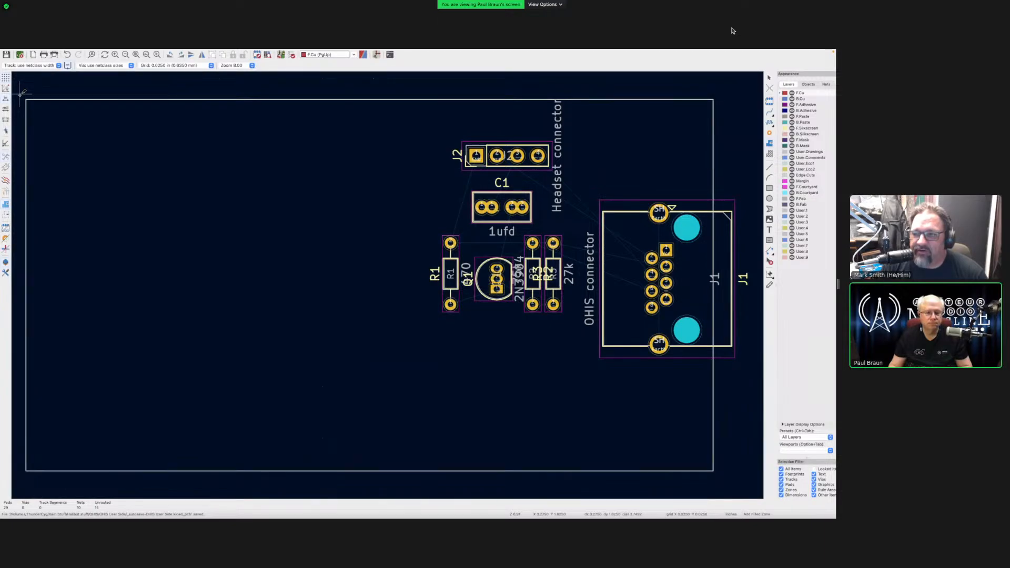
# - Draw the zone rectangle just outside the board's four corners and close it at the start
pyautogui.click(26, 99)
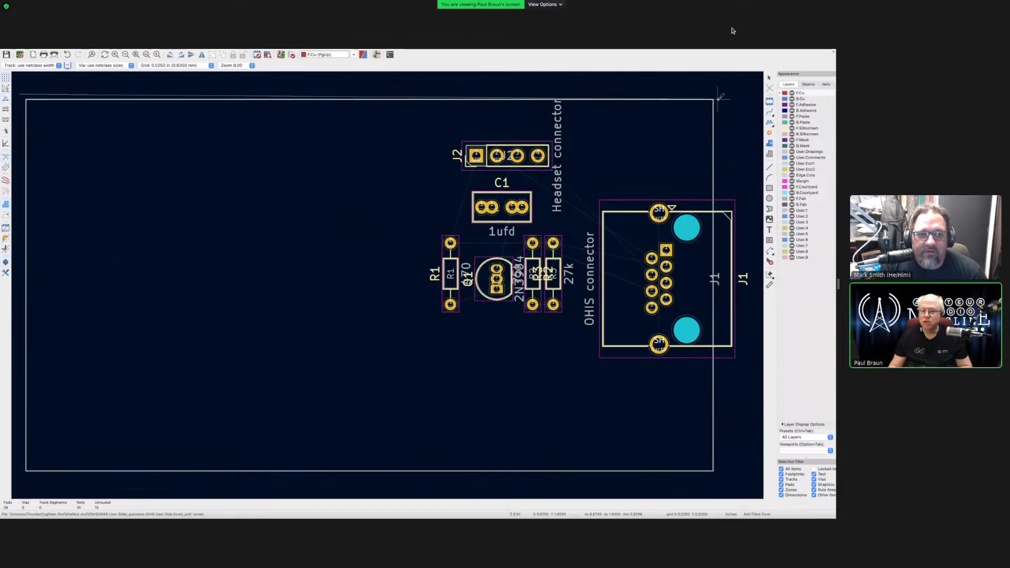
pyautogui.moveTo(608, 53)
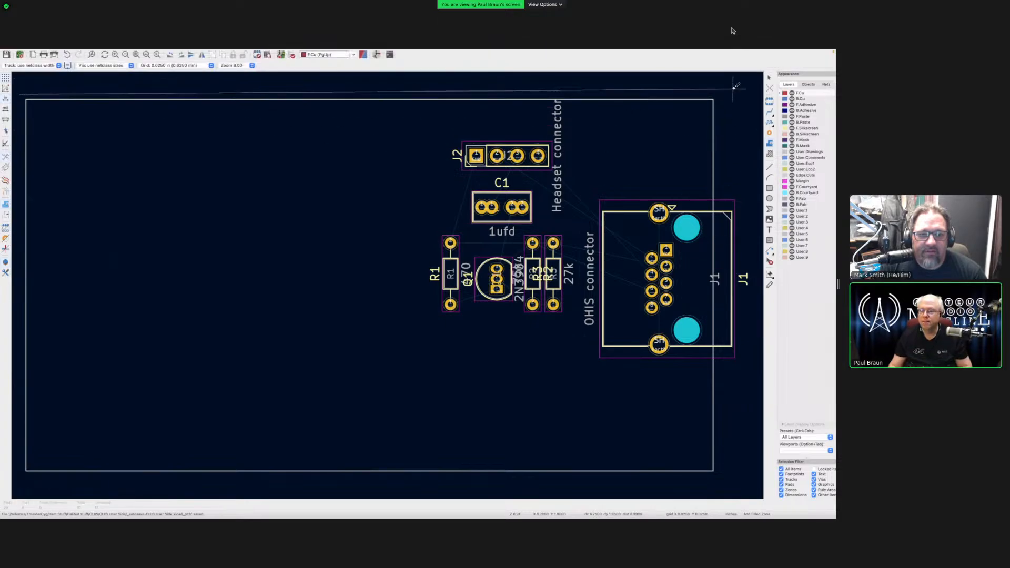
pyautogui.click(727, 90)
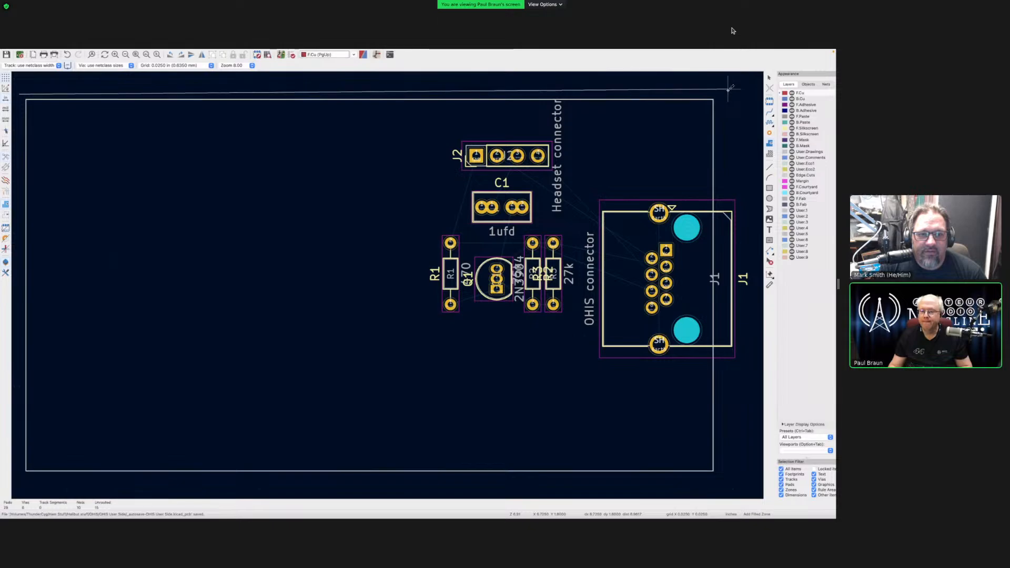
pyautogui.click(727, 479)
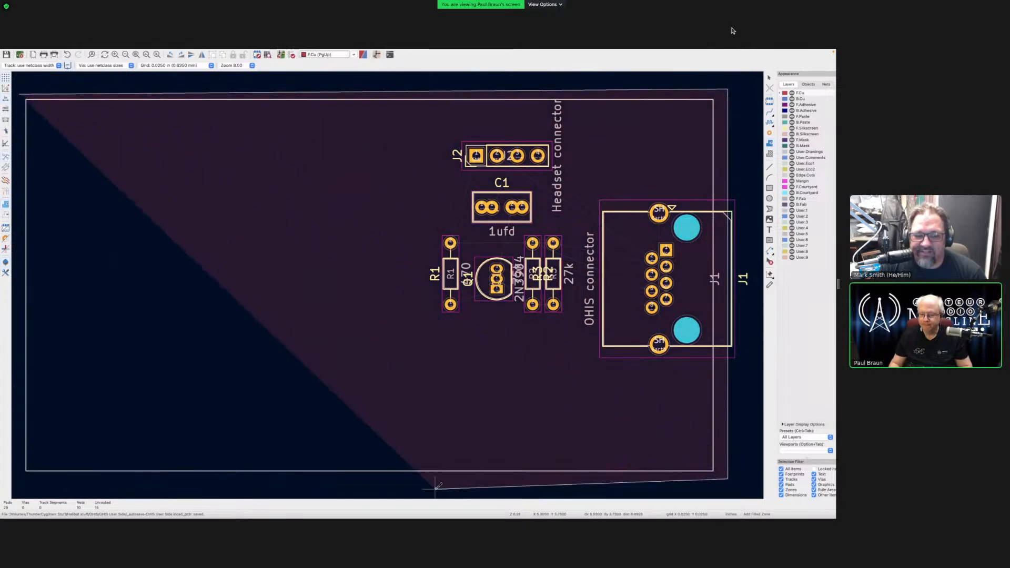
pyautogui.click(21, 479)
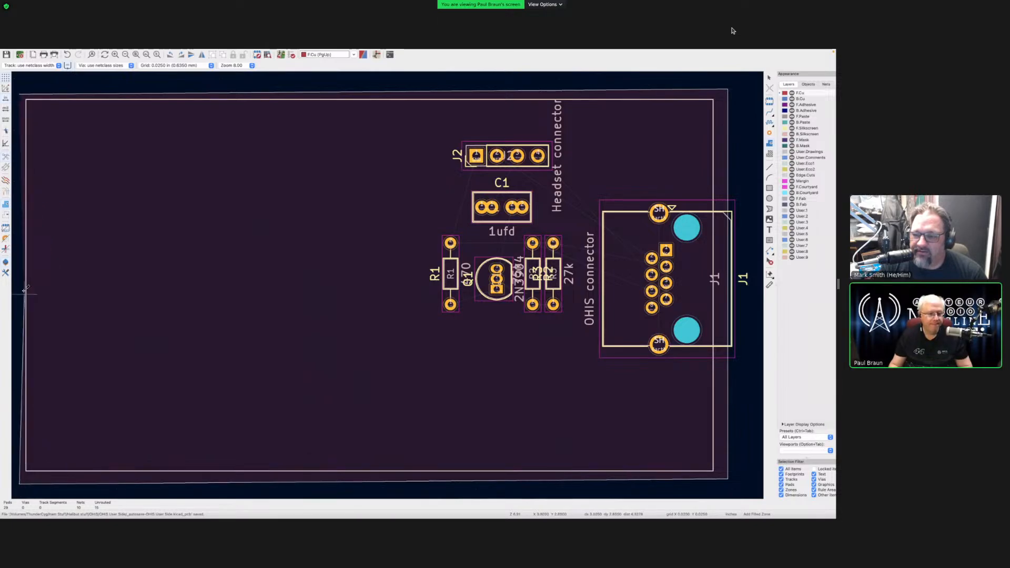
pyautogui.click(19, 94)
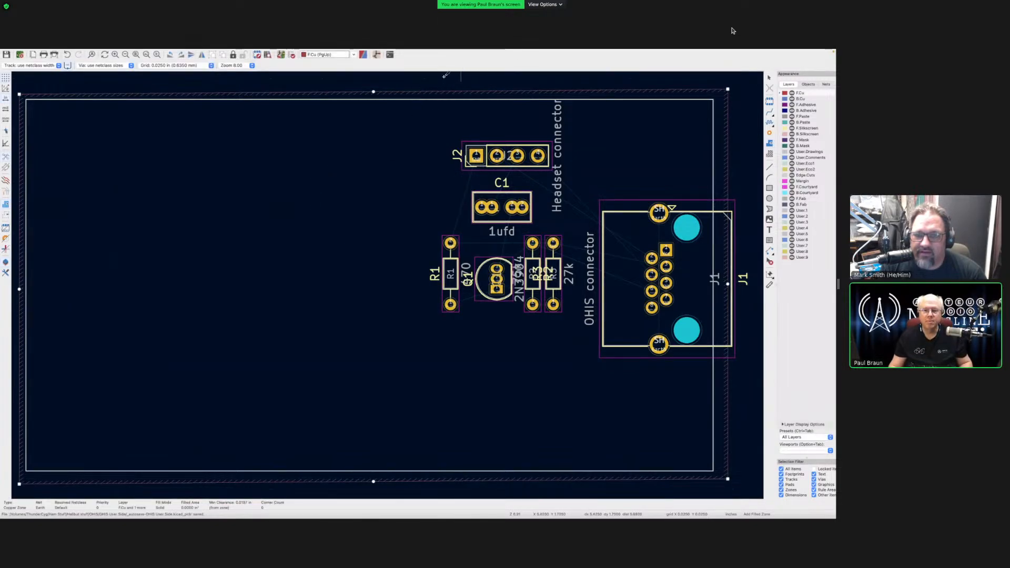
# - Fill all zones with B to pour Earth copper around the footprints
pyautogui.press('b')
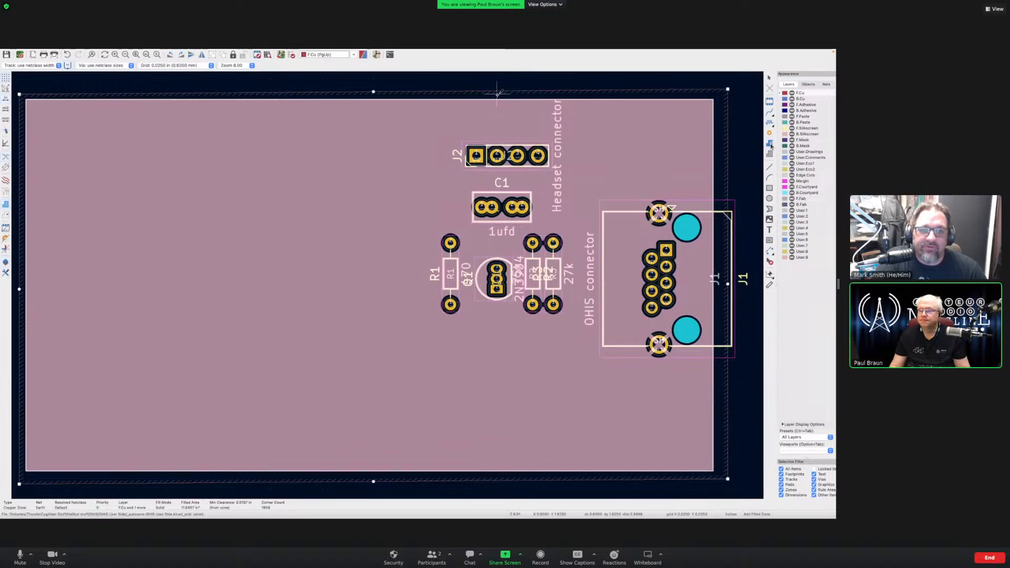
# - Put the keepout zone on F.Mask and B.Mask and confirm its settings
pyautogui.click(802, 141)
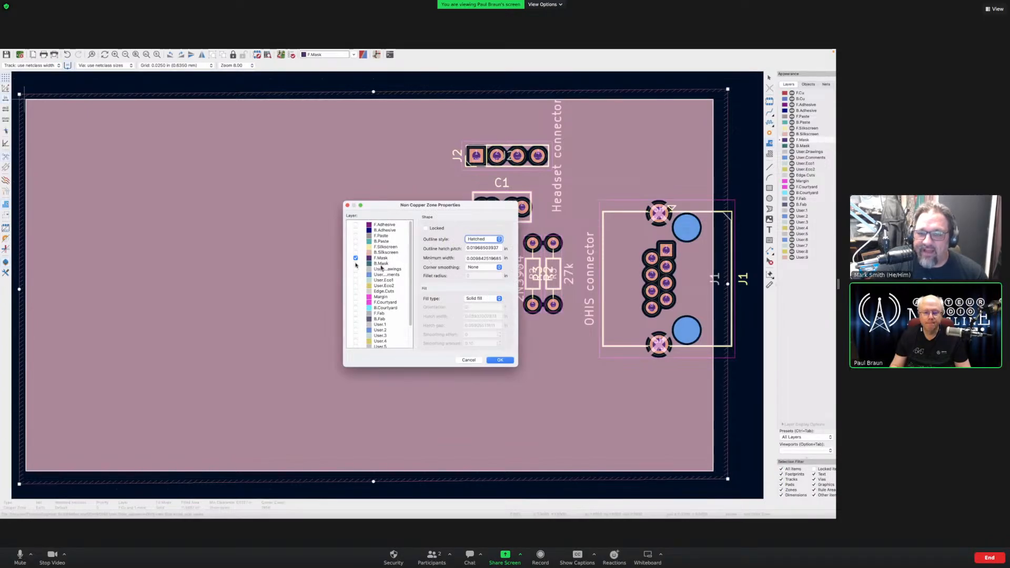
pyautogui.click(381, 264)
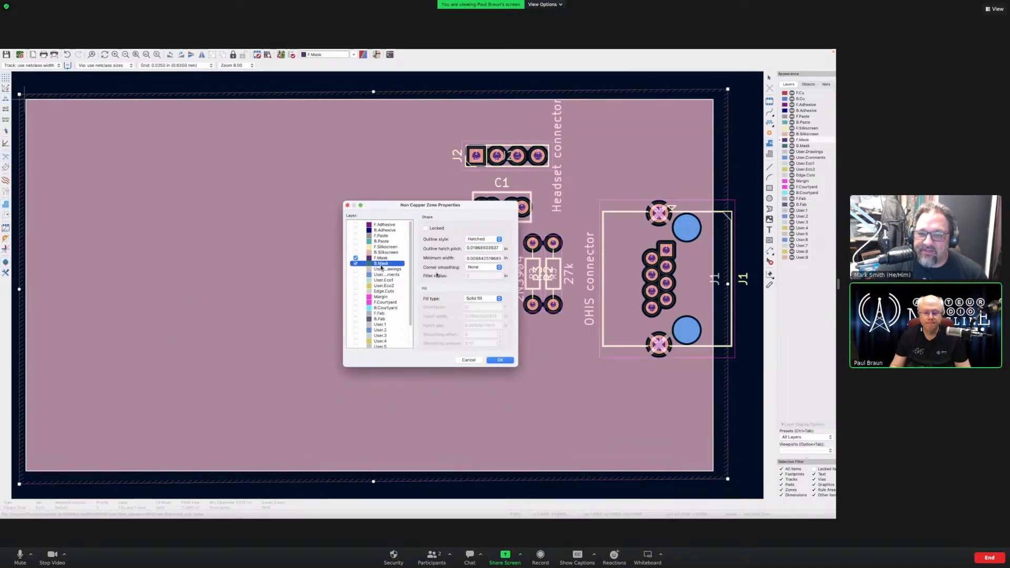
pyautogui.click(506, 360)
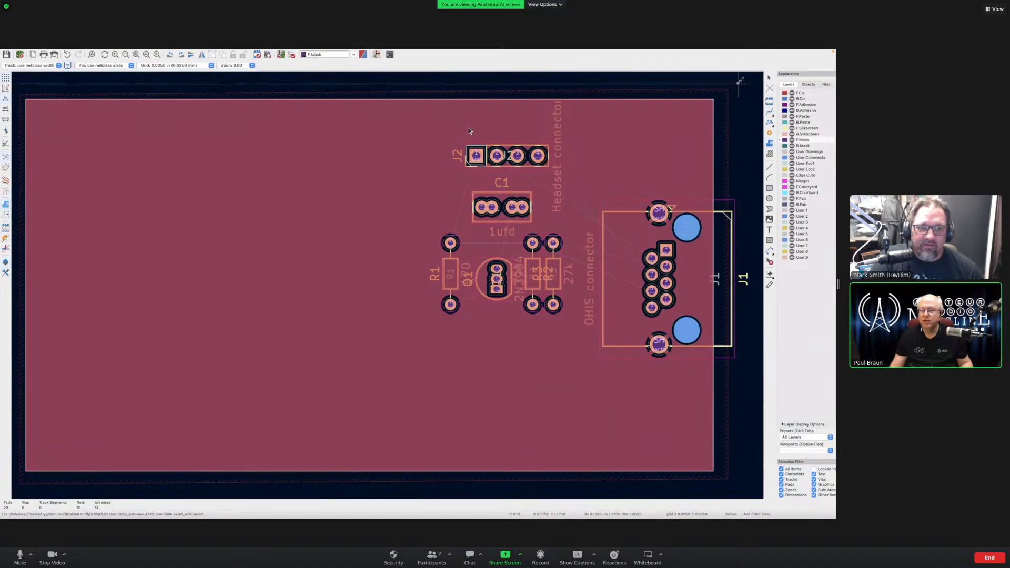
# - Outline a thin mask-zone rectangle along the board's top edge and finish it
pyautogui.click(739, 83)
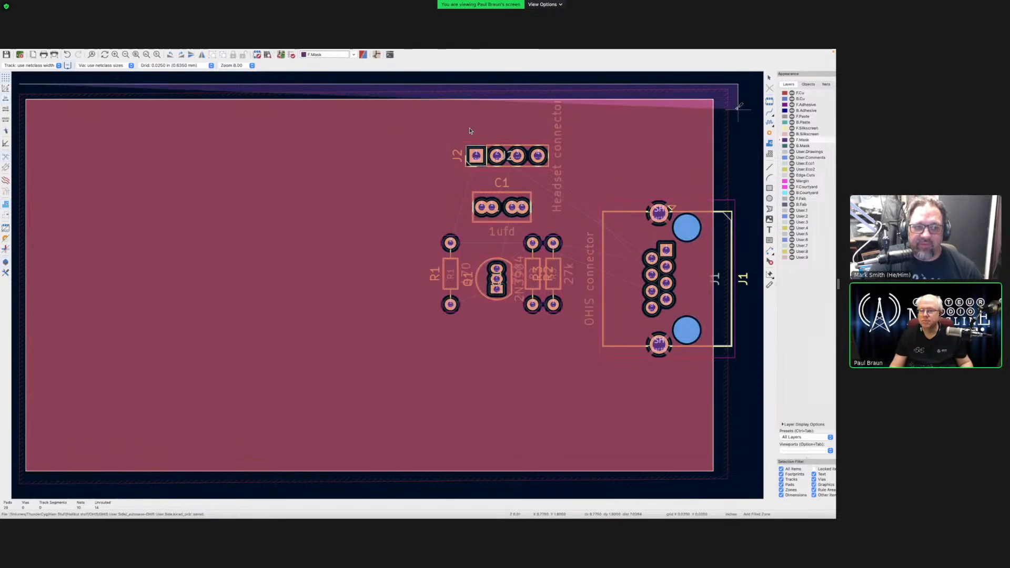
pyautogui.click(738, 108)
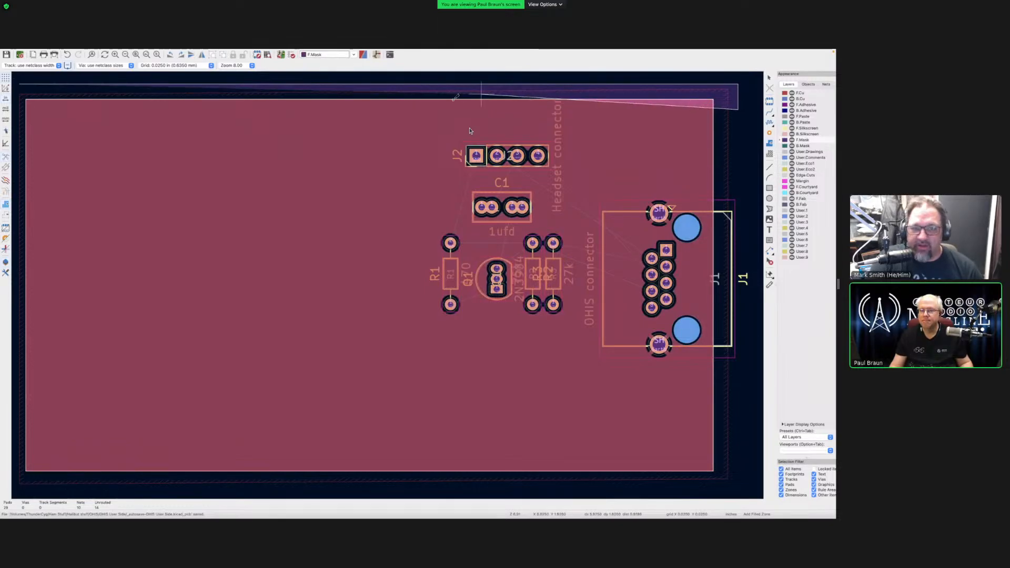
pyautogui.doubleClick(20, 109)
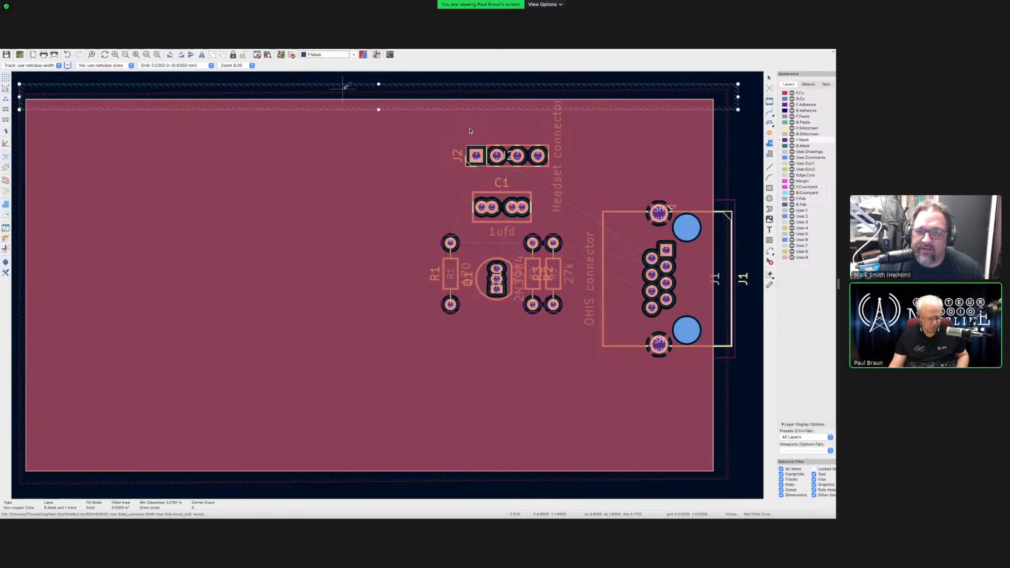
# - Copy the top-edge mask strip to the board's bottom edge, then make F.Cu active
pyautogui.hotkey('ctrl', 'c')
pyautogui.press('Escape')
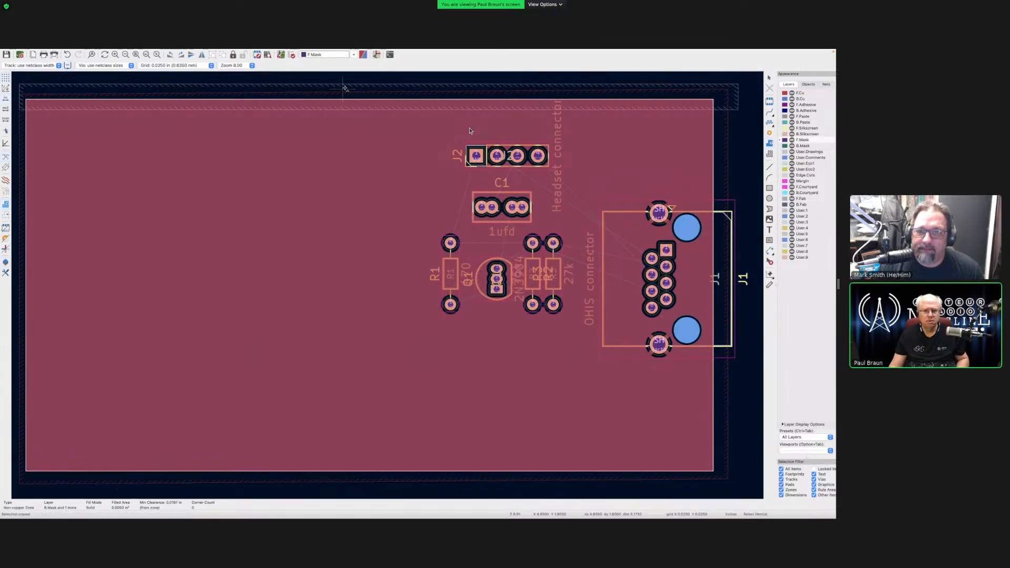
pyautogui.hotkey('ctrl', 'v')
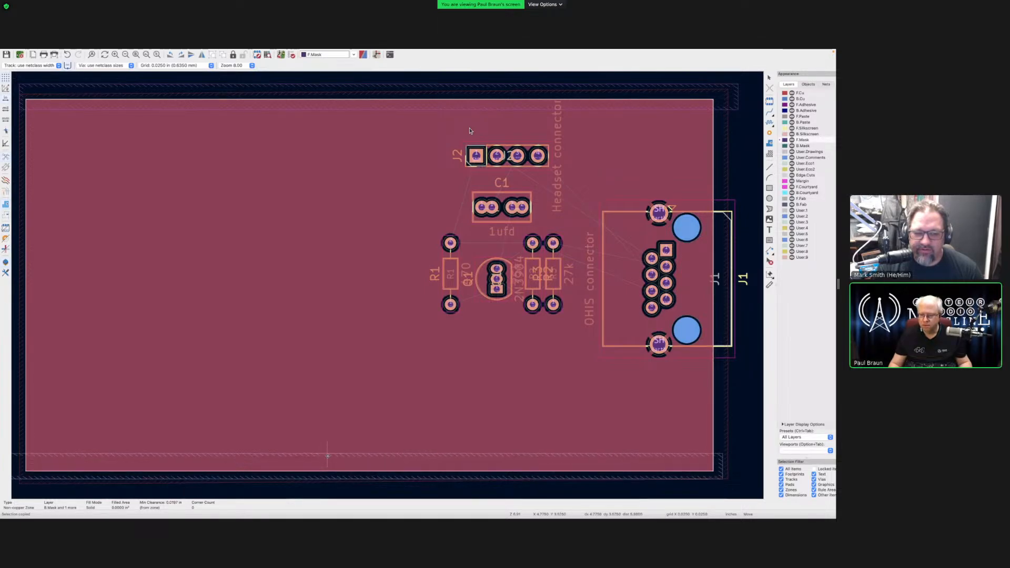
pyautogui.click(328, 458)
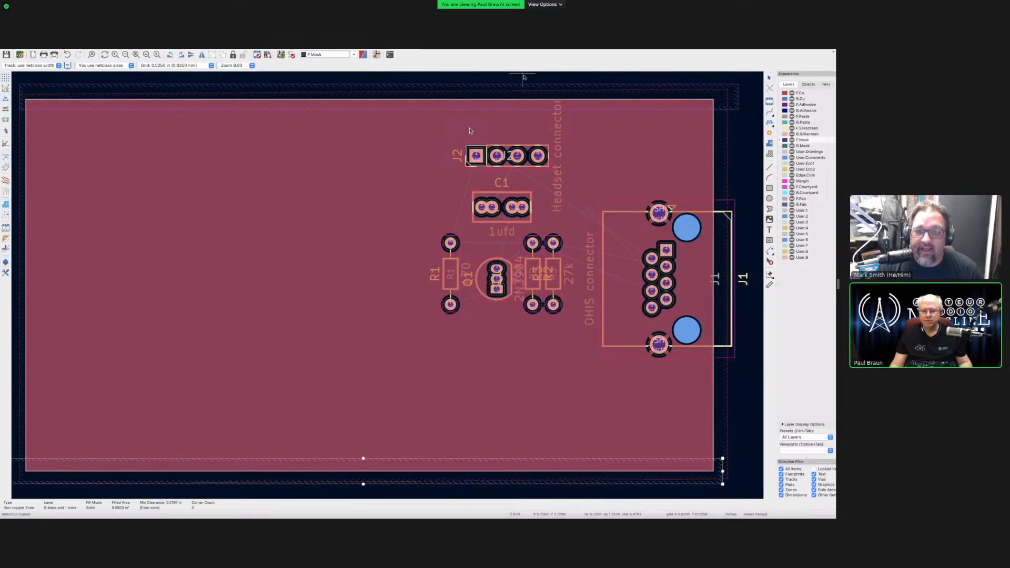
pyautogui.click(795, 93)
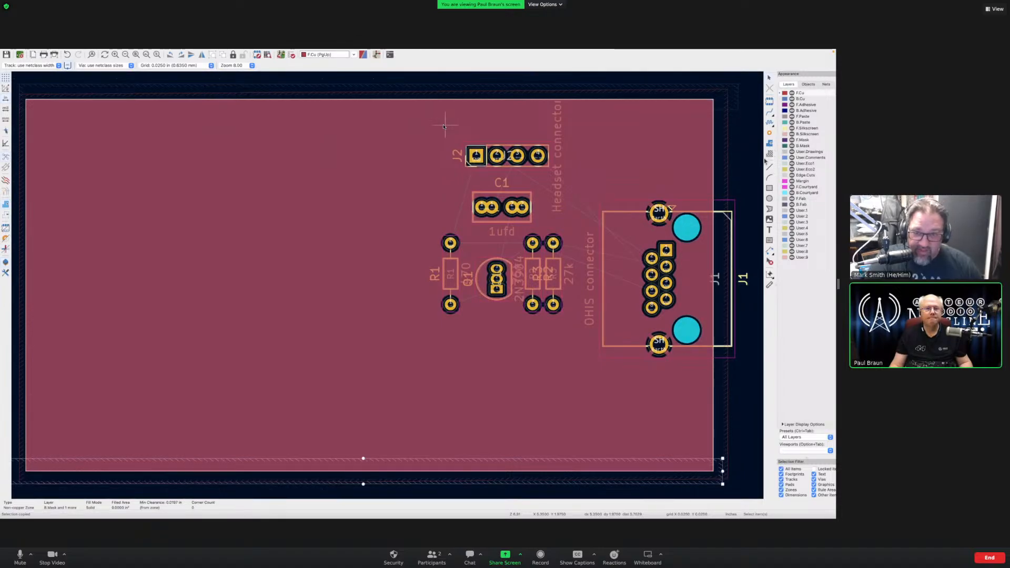
# - Switch from the rectangle tool to the filled zone tool to start a GND zone on F.Cu and B.Cu
pyautogui.click(769, 189)
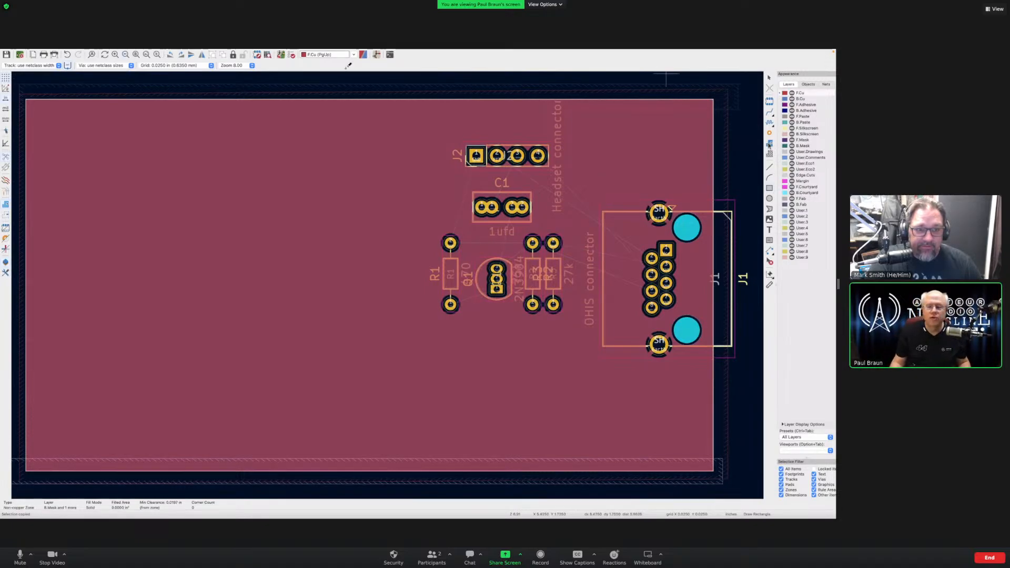
pyautogui.click(769, 143)
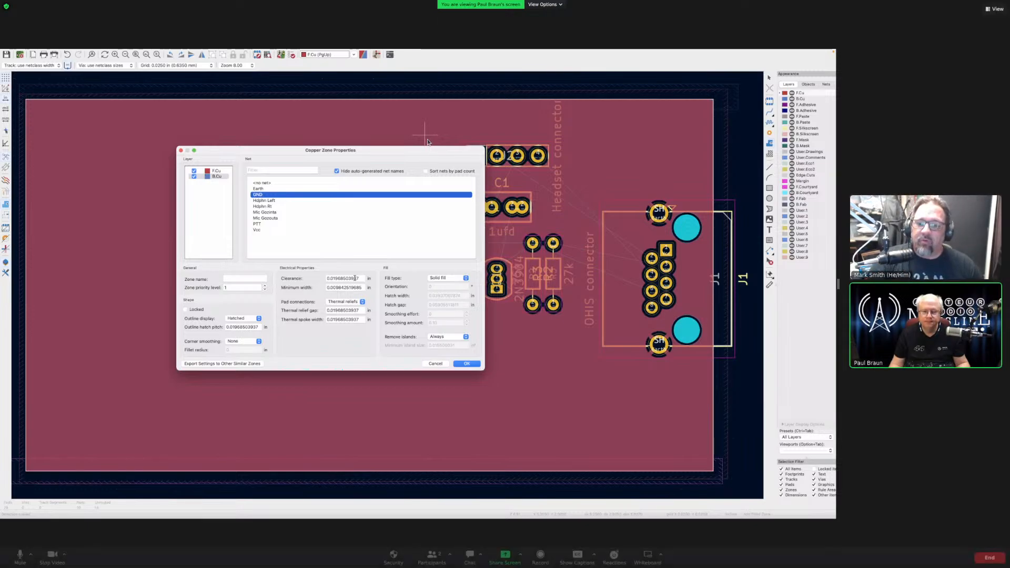
# - Raise the GND zone's priority level to 2 and confirm the zone settings
pyautogui.click(465, 362)
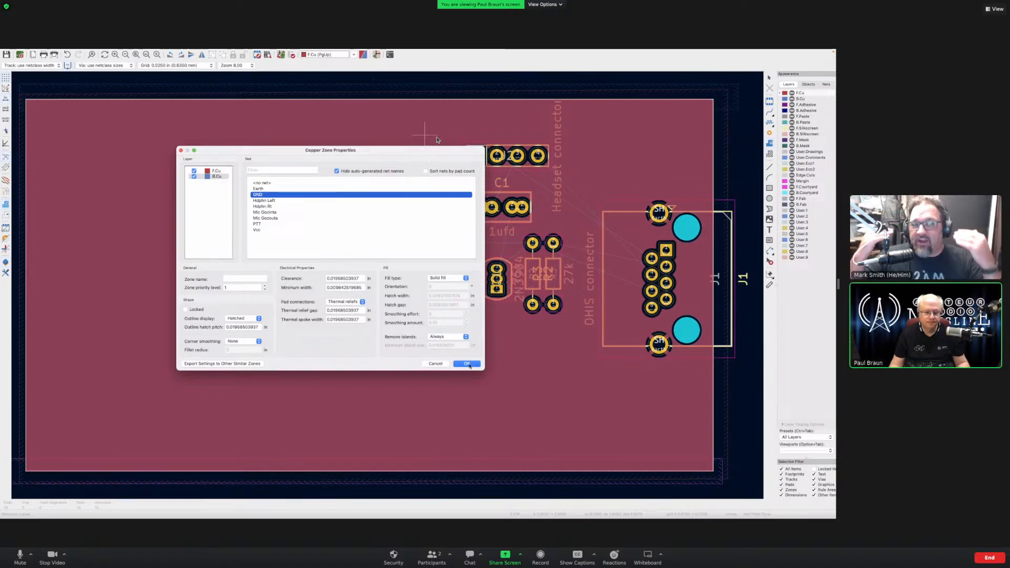
pyautogui.click(470, 364)
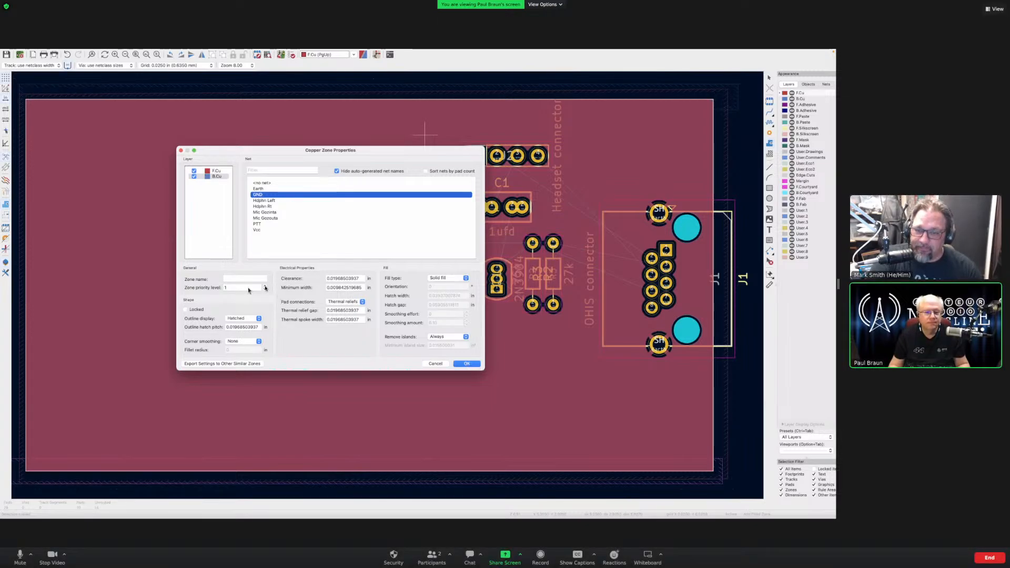
pyautogui.click(265, 285)
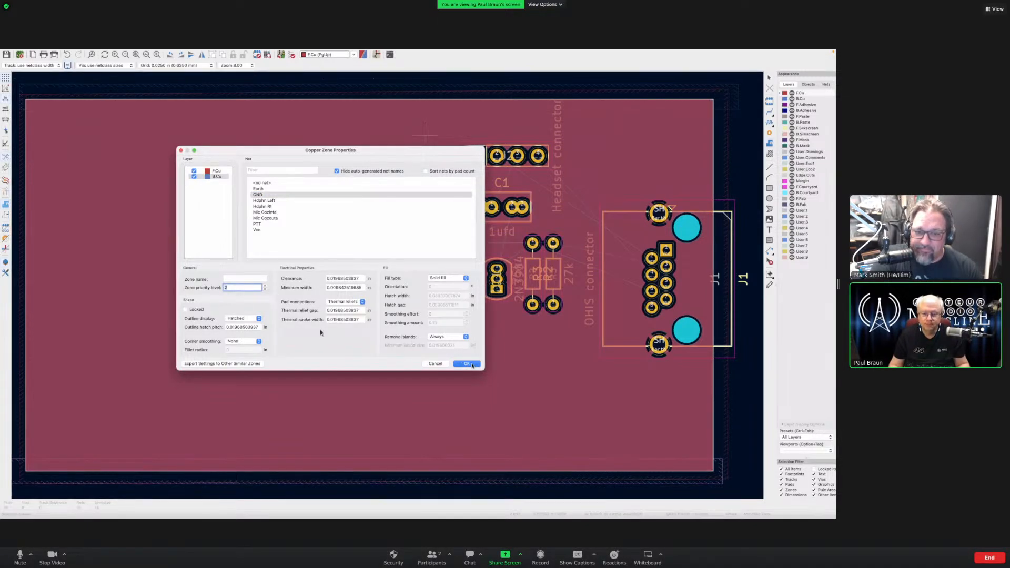
pyautogui.click(471, 364)
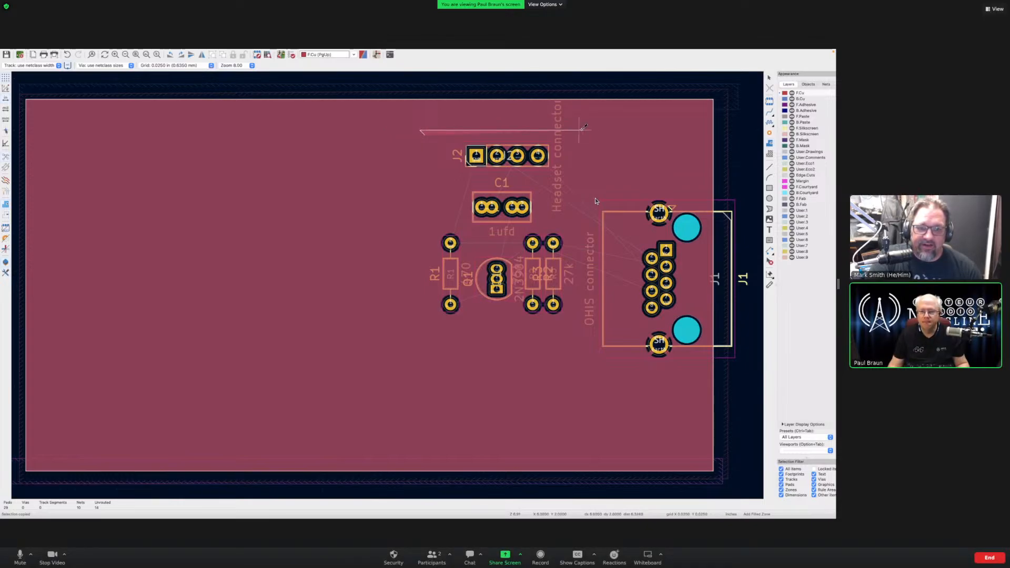
# - Draw an L-shaped zone outline around J2, C1, R1–R3, Q1 and J1, closing it at the start
pyautogui.click(579, 131)
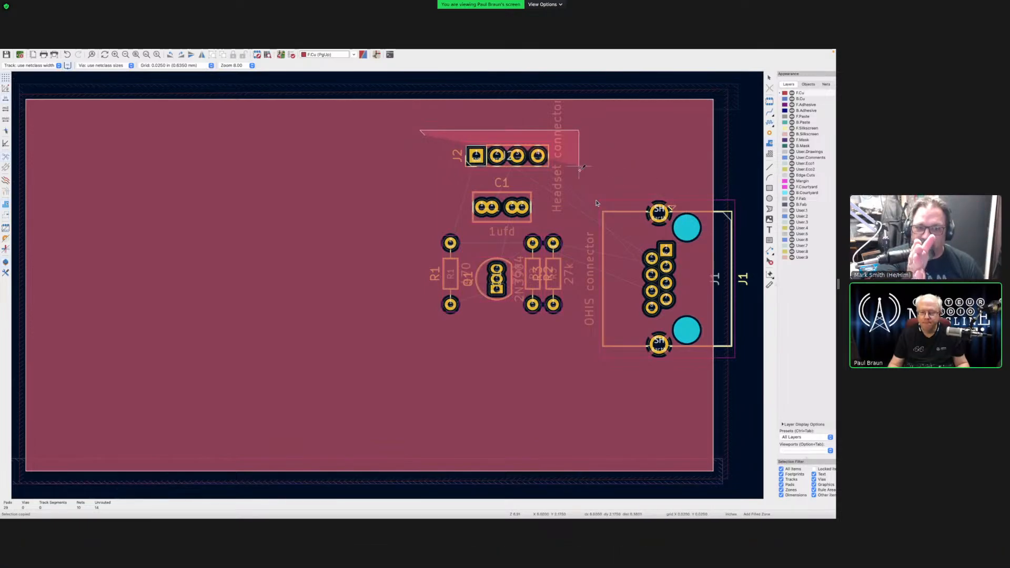
pyautogui.click(579, 227)
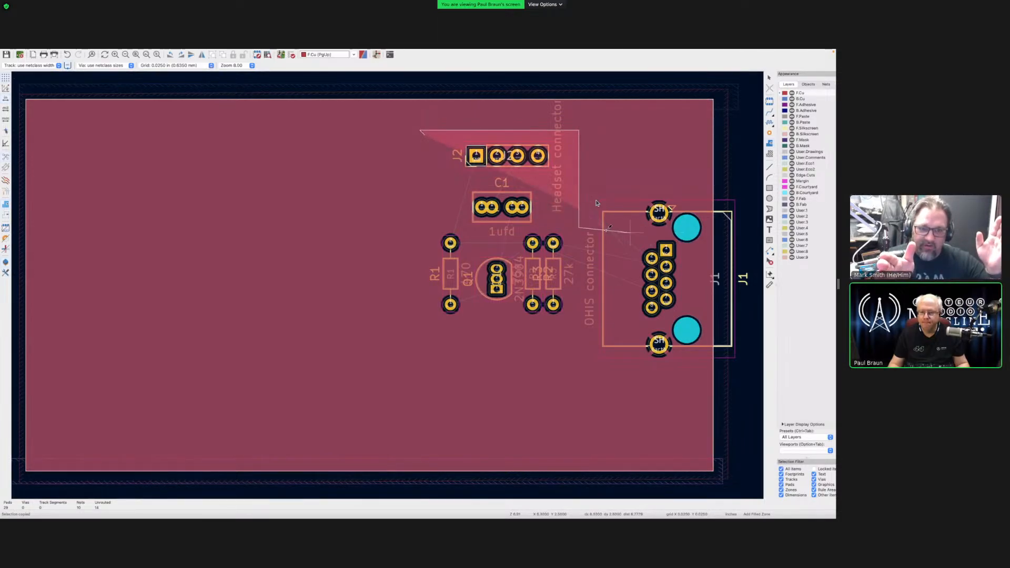
pyautogui.click(682, 227)
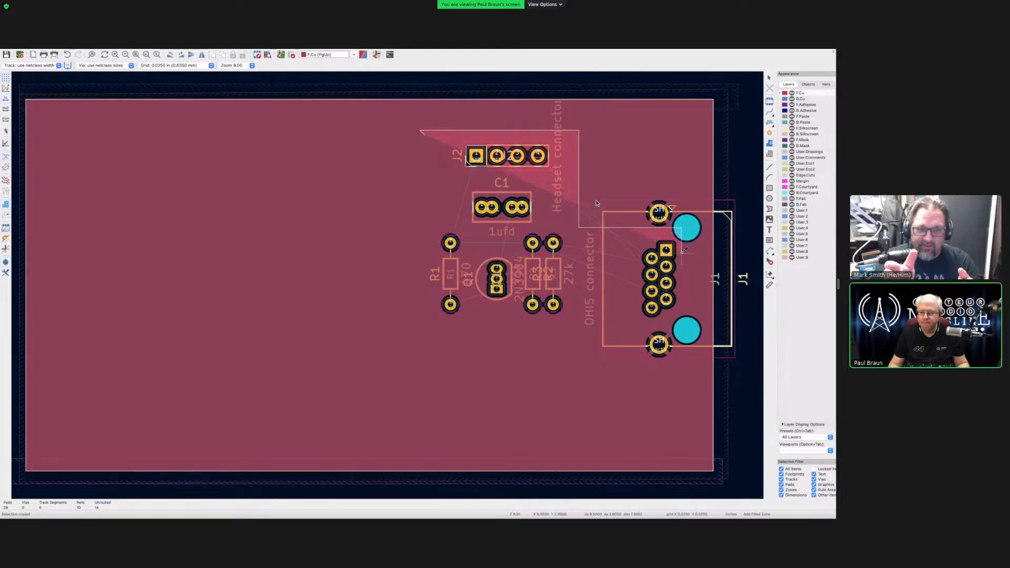
pyautogui.click(682, 326)
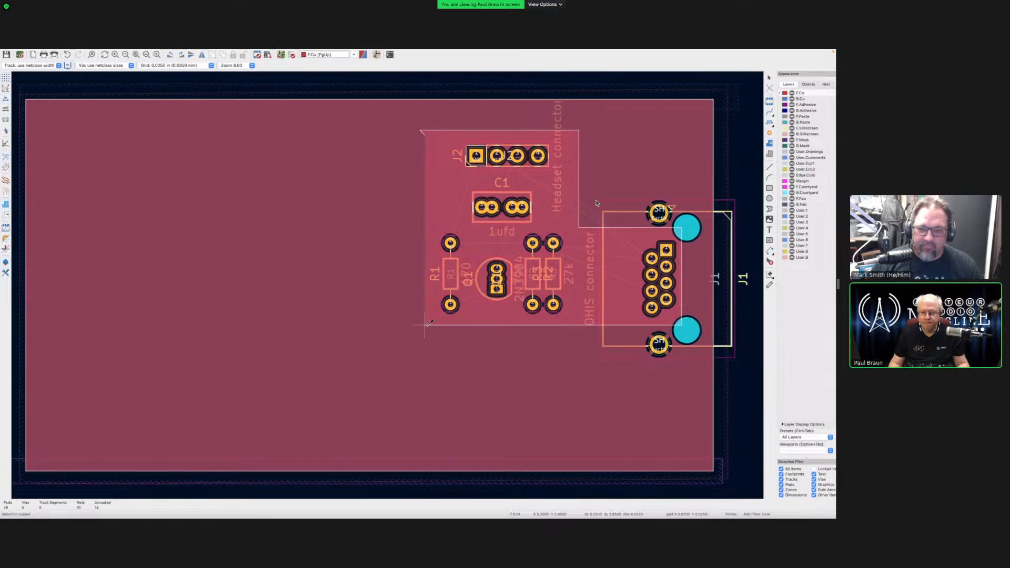
pyautogui.click(424, 135)
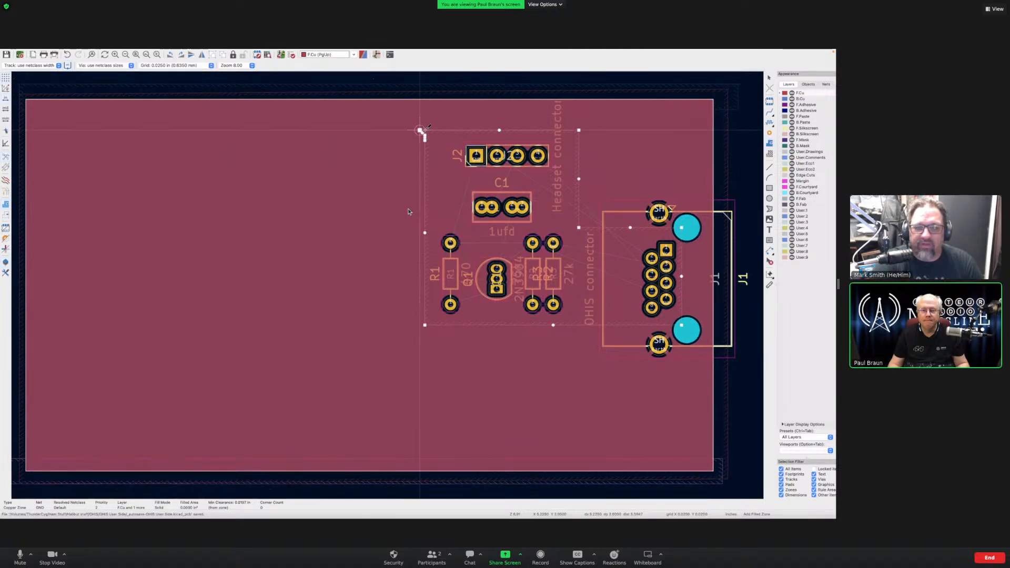
# - Nudge the zone's top-left corner slightly right, then refill all zones with B
pyautogui.moveTo(420, 130); pyautogui.dragTo(425, 130)
pyautogui.press('Escape')
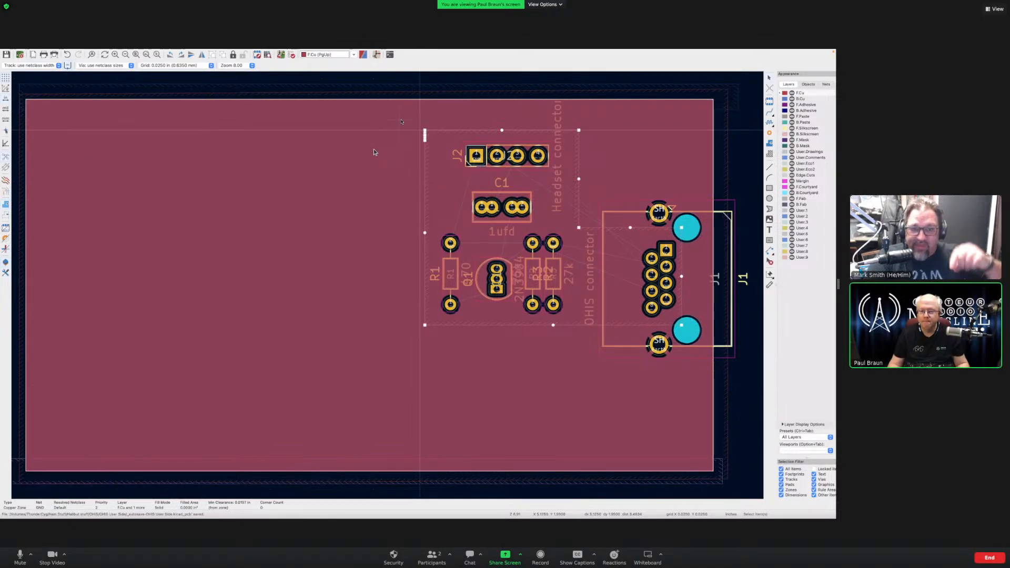
pyautogui.press('b')
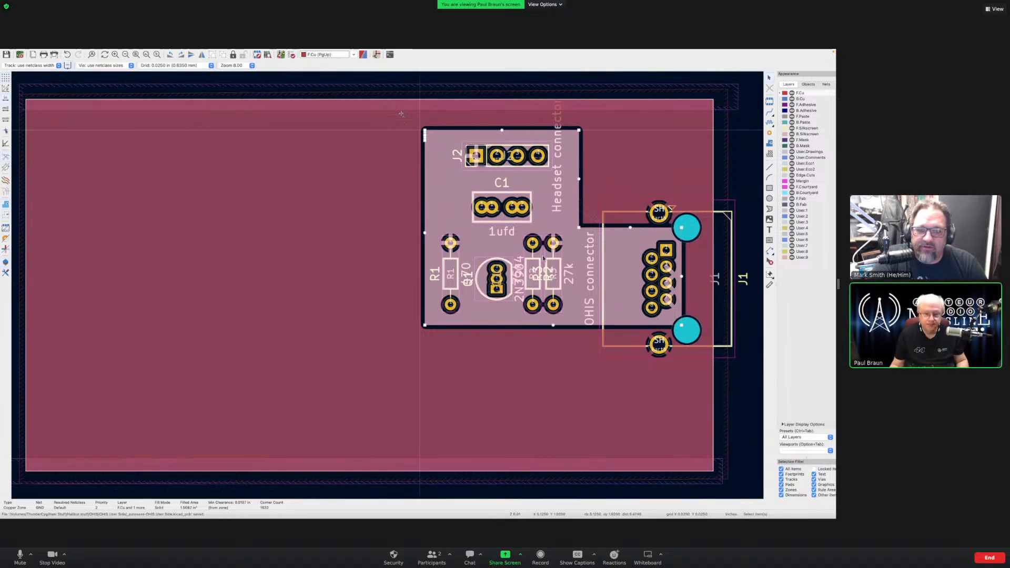
# - Save the board, deselect the zone, and display zones as outlines without fill
pyautogui.press('super+s')
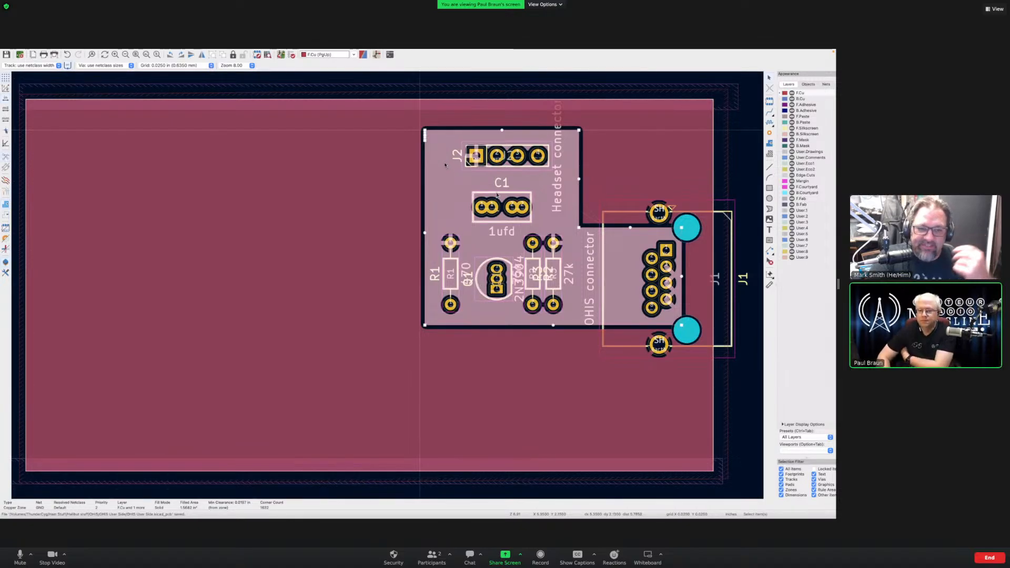
pyautogui.press('Escape')
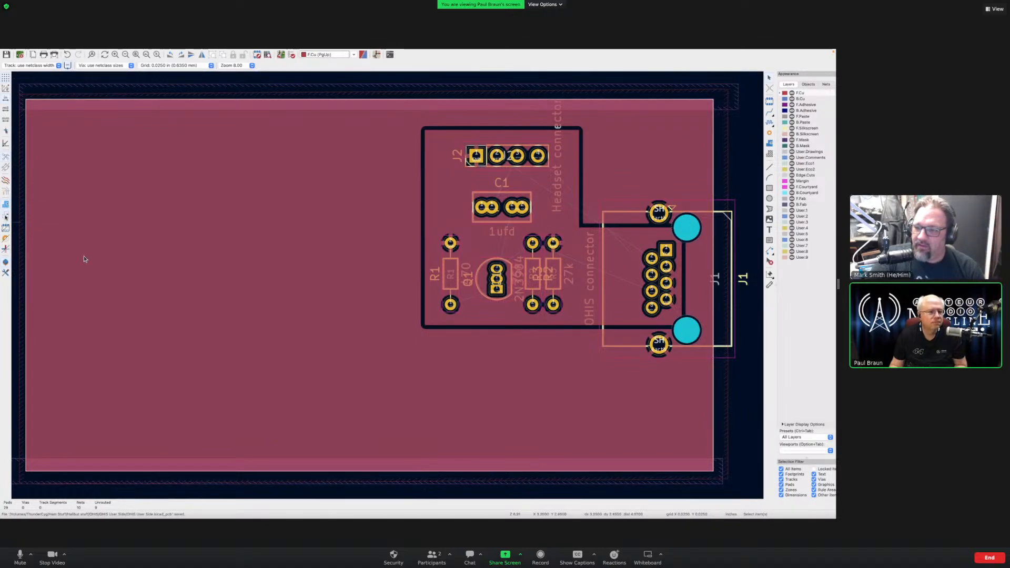
pyautogui.click(5, 216)
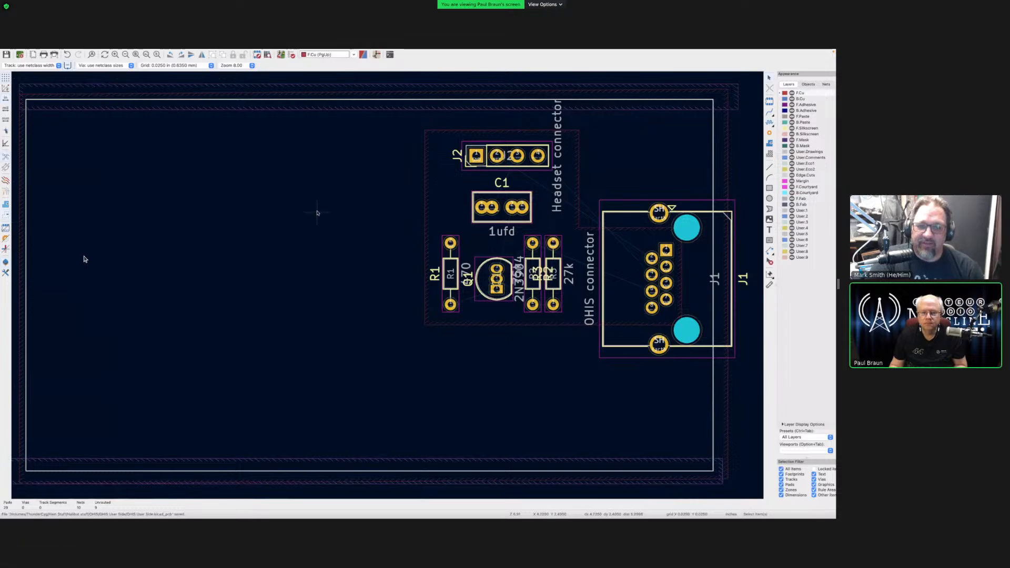
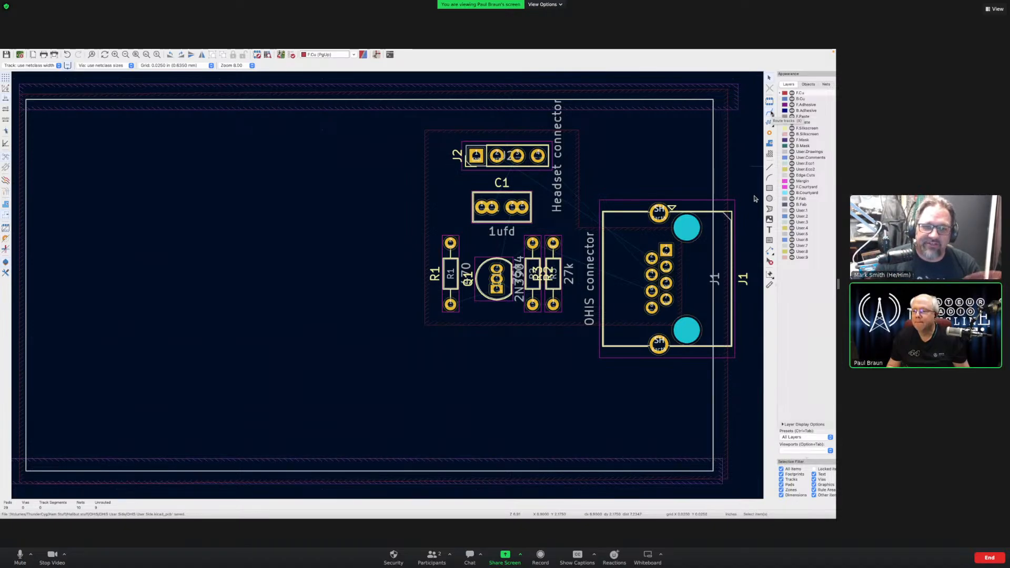
# - Route a track from C1's left pad to J2's pad, then start a track from C1's right pad
pyautogui.press('x')
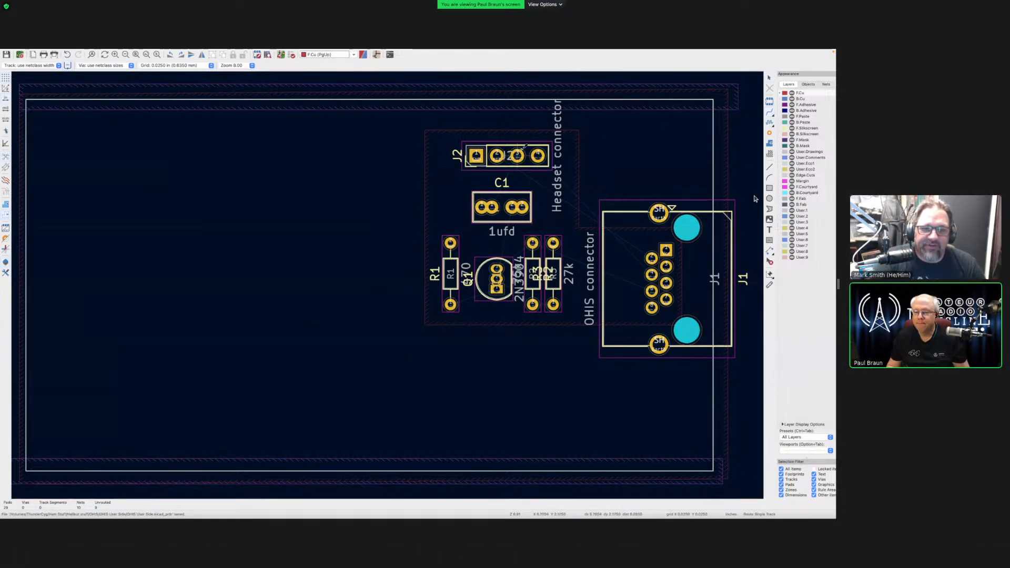
pyautogui.click(480, 231)
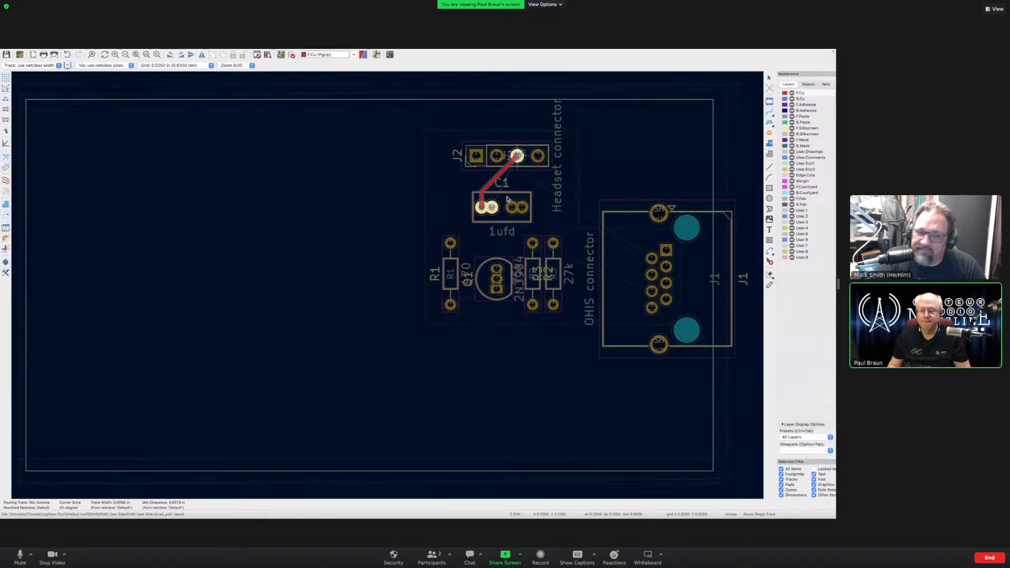
pyautogui.click(517, 155)
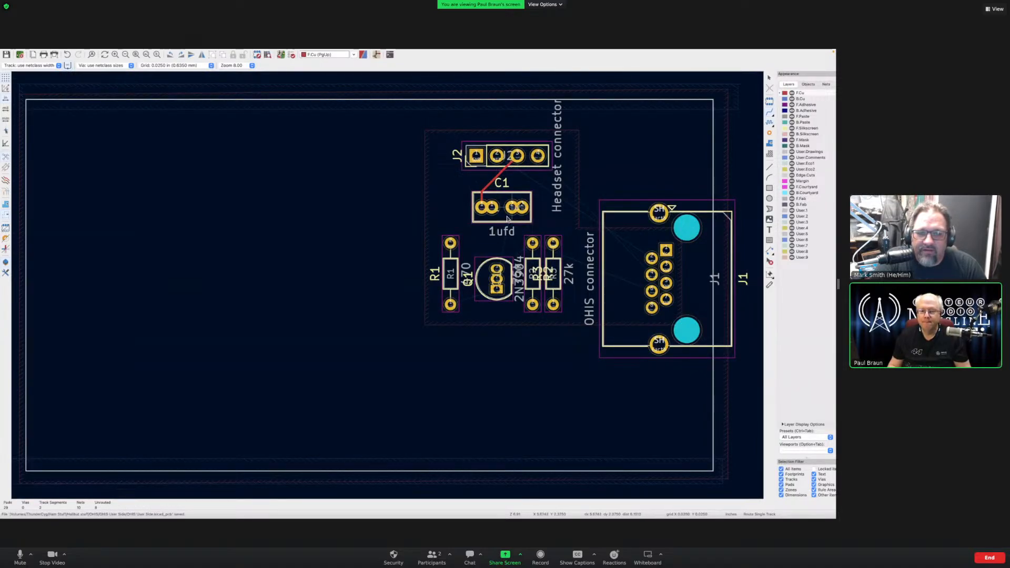
pyautogui.click(508, 218)
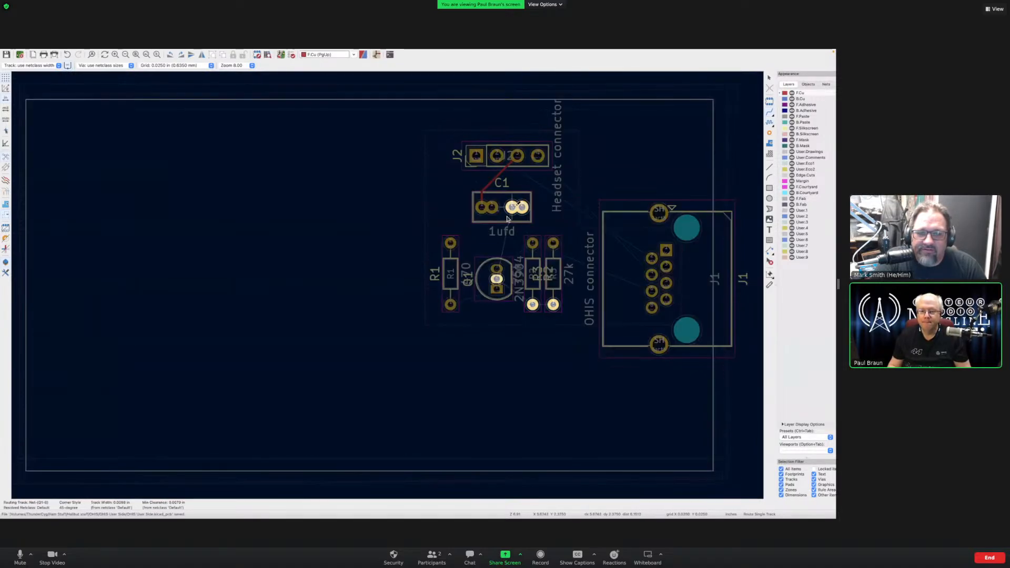
pyautogui.click(497, 278)
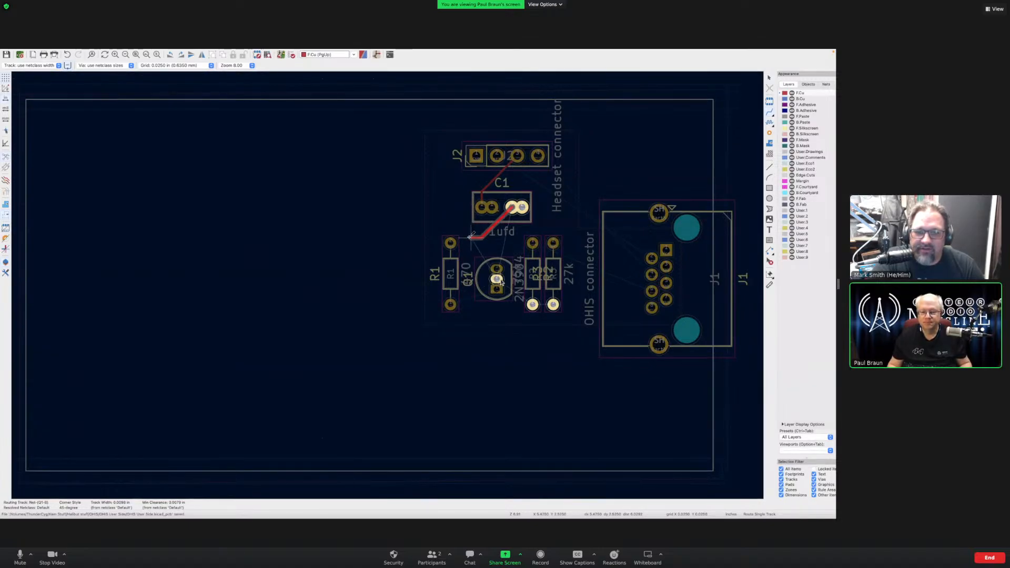
# - Finish the C1 track on Q1's middle pad and route R1's lower pad to Q1
pyautogui.click(467, 280)
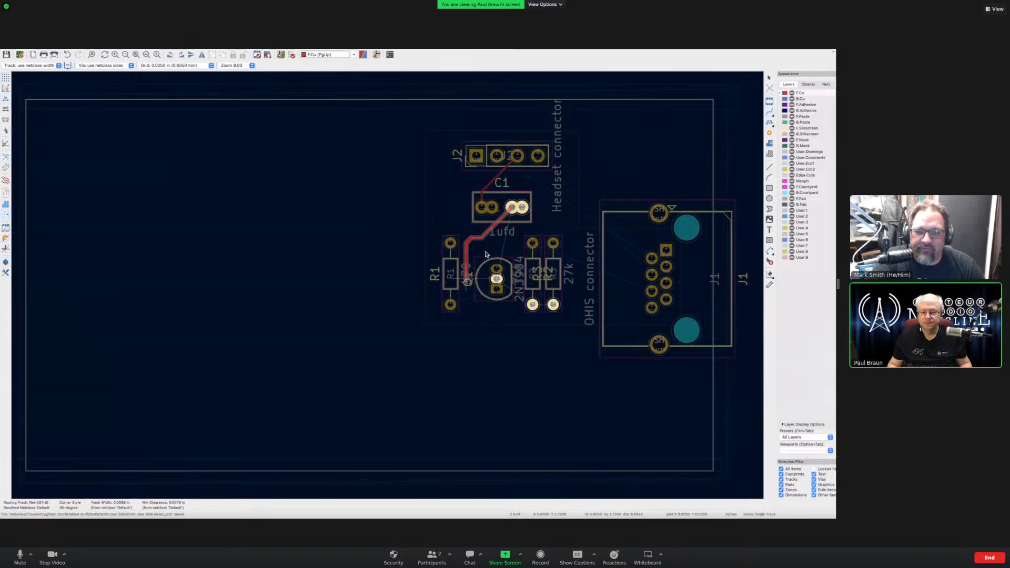
pyautogui.click(497, 279)
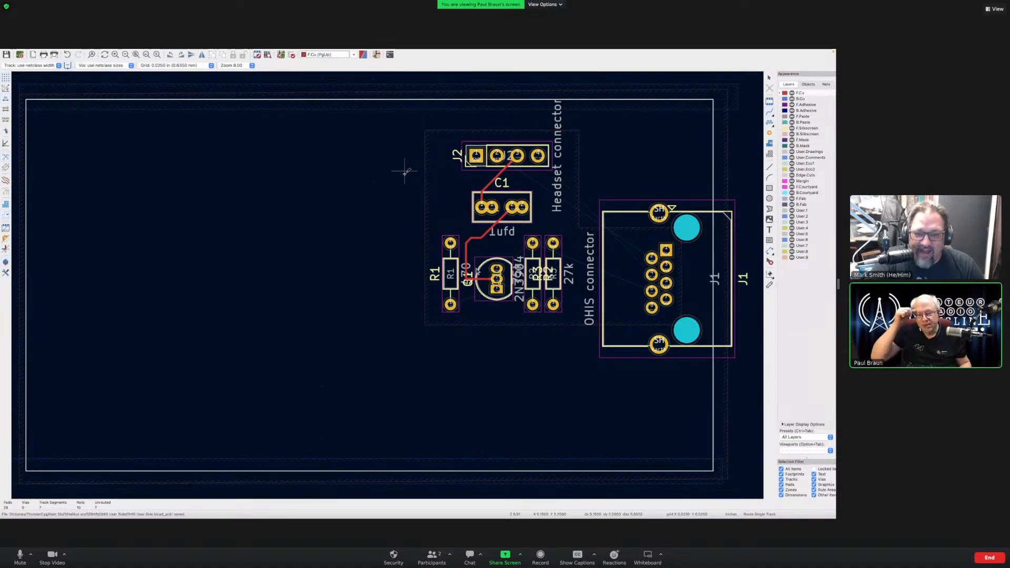
pyautogui.click(451, 306)
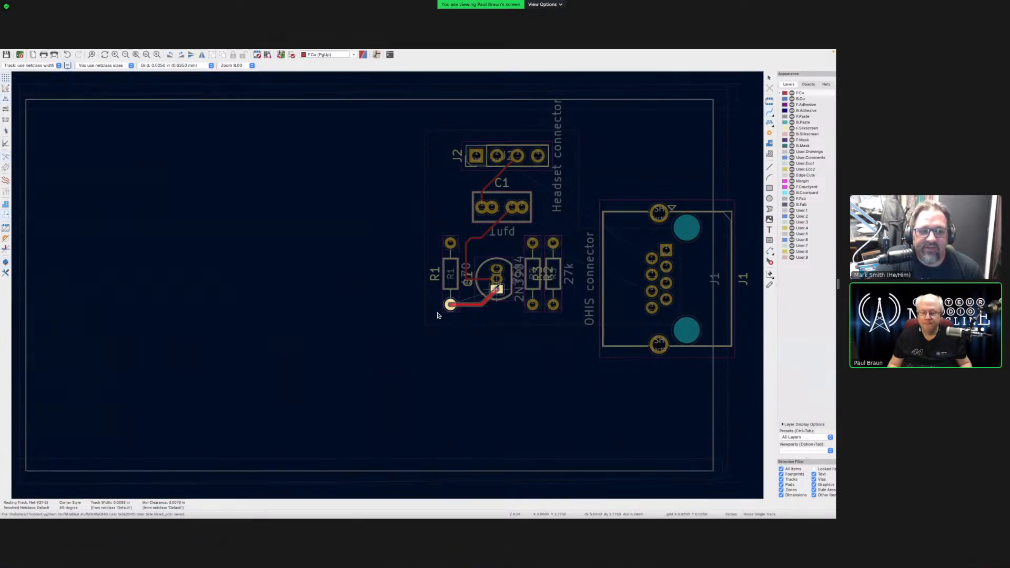
pyautogui.press('End')
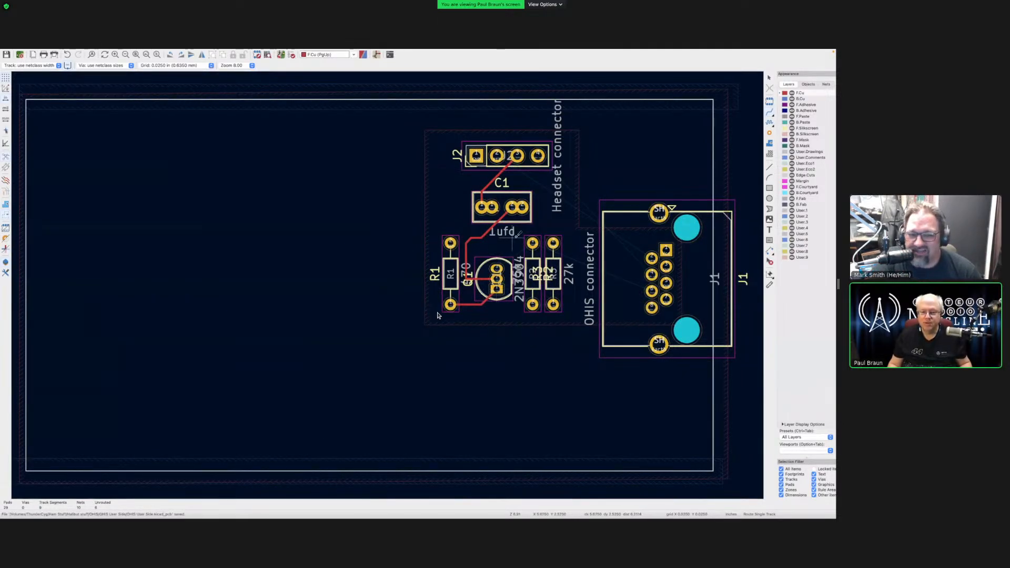
# - Connect R3's top pad to Q1's middle pad and to J1's pad
pyautogui.click(533, 242)
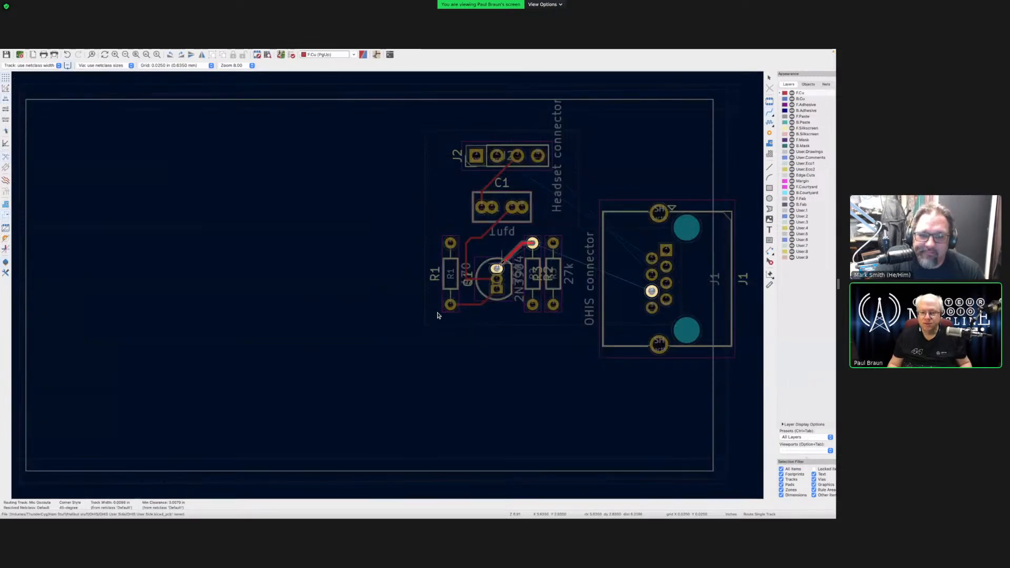
pyautogui.click(496, 279)
pyautogui.click(533, 242)
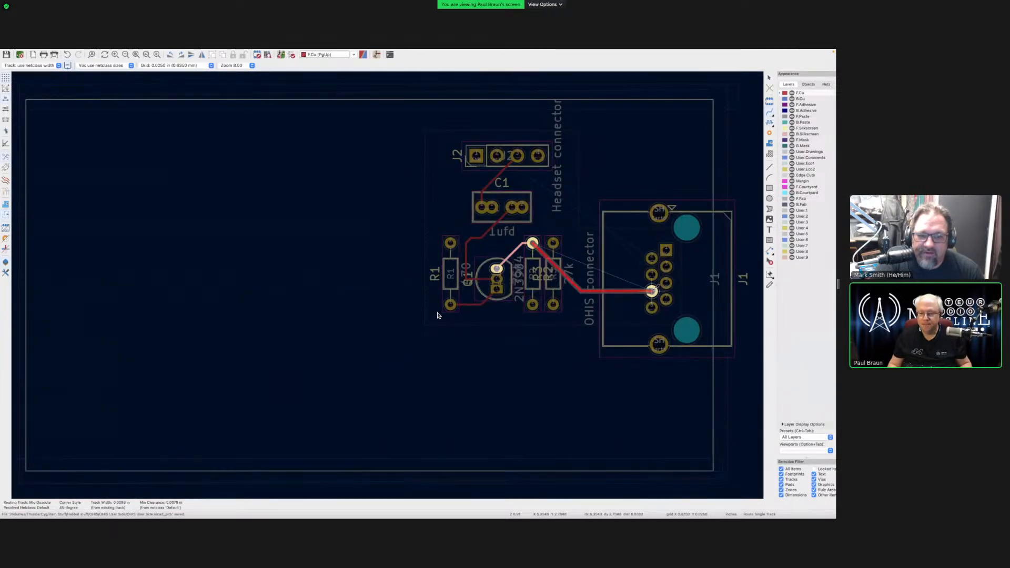
pyautogui.click(651, 291)
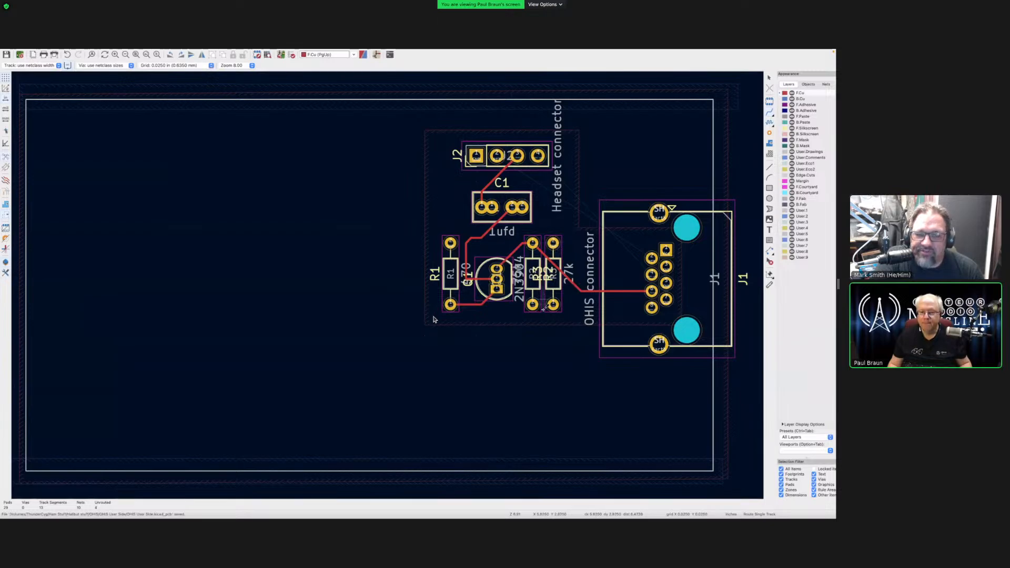
# - Add a Net-(Q1-B) track from Q1 to R3 and link the lower resistor pad to its neighbour
pyautogui.click(546, 362)
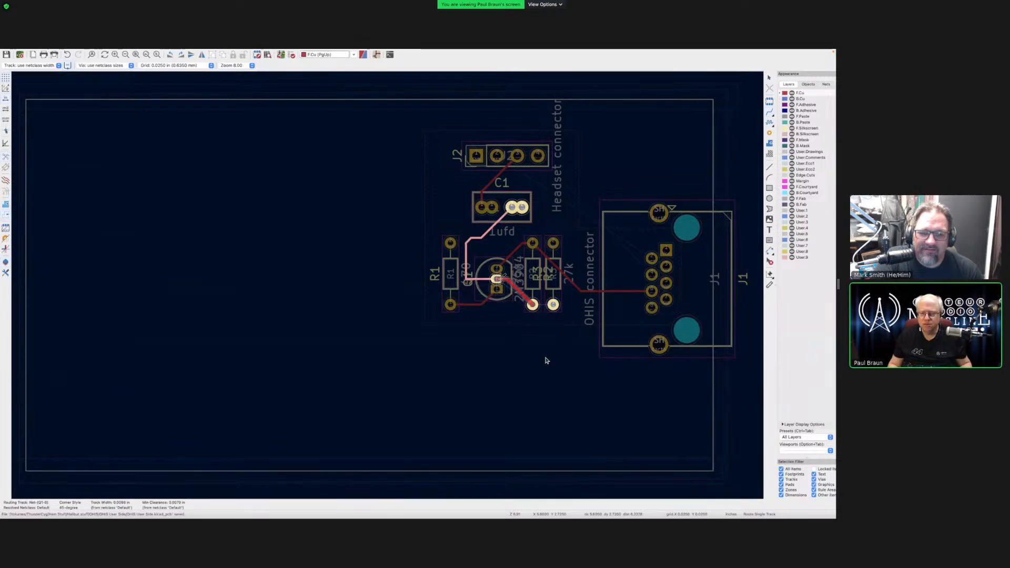
pyautogui.press('Escape')
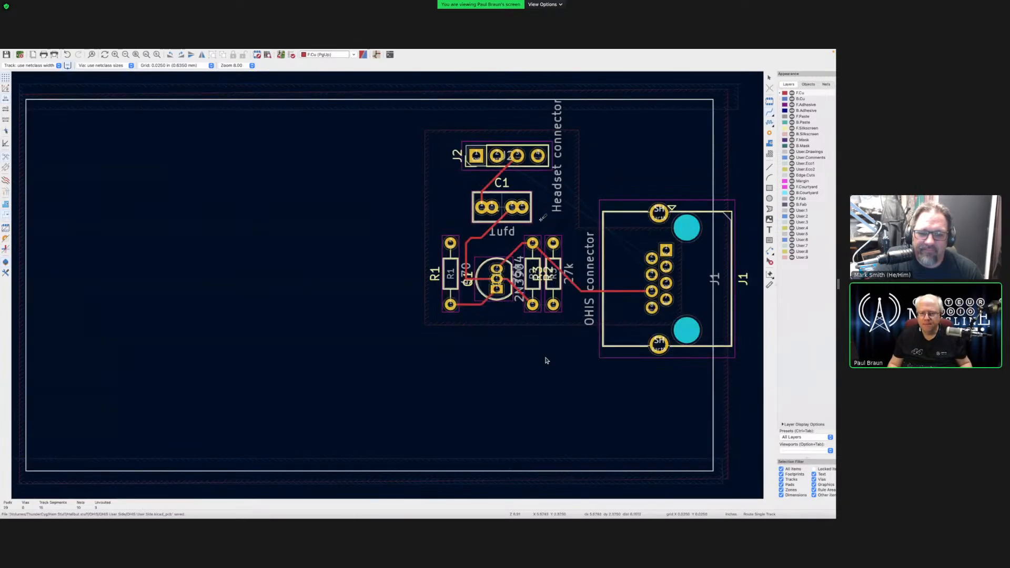
pyautogui.click(533, 304)
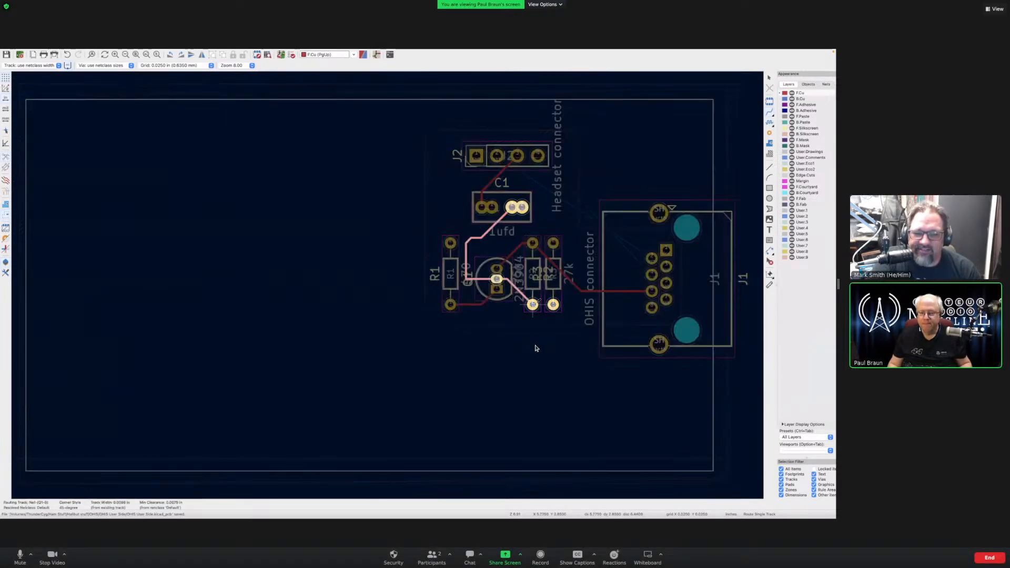
pyautogui.click(553, 304)
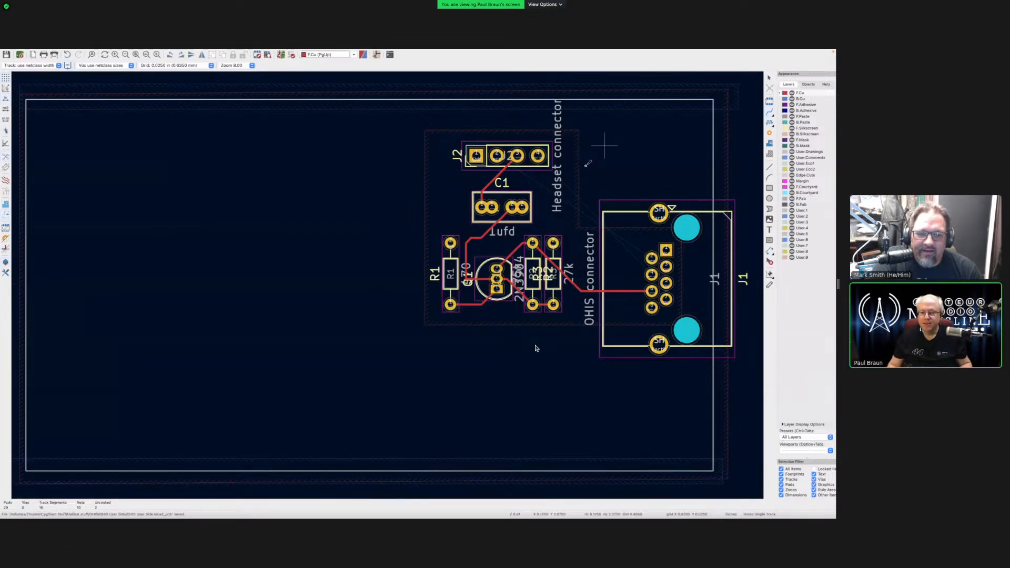
# - Drop the aborted routes from R2's upper pad and connect J2's right pad to J1's pad 4
pyautogui.click(553, 242)
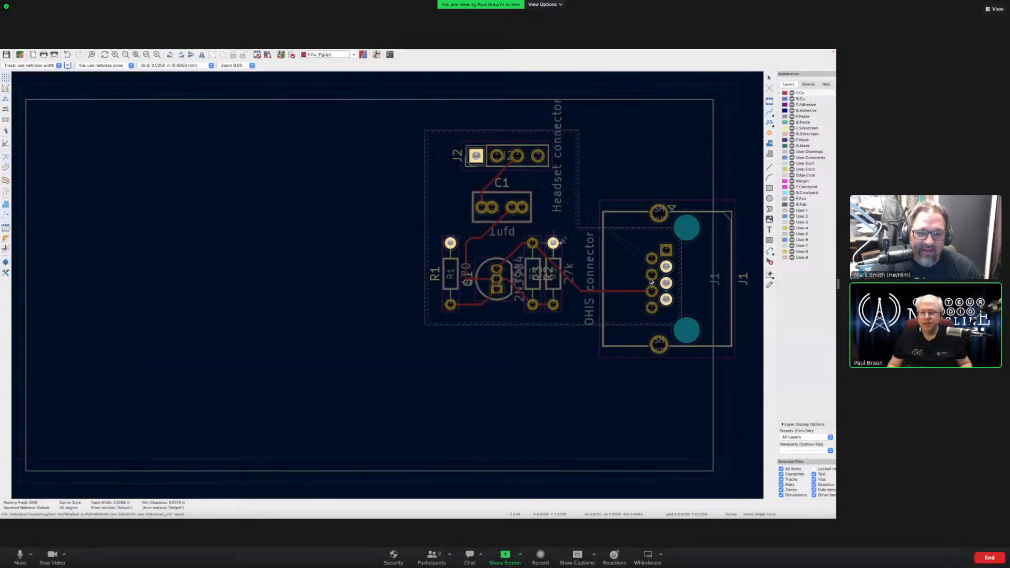
pyautogui.click(652, 259)
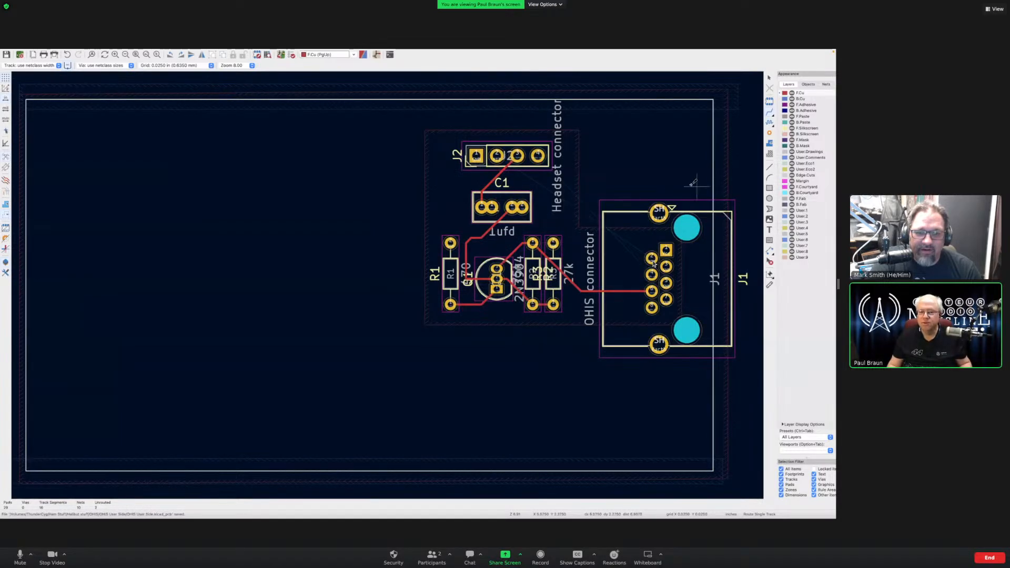
pyautogui.click(553, 243)
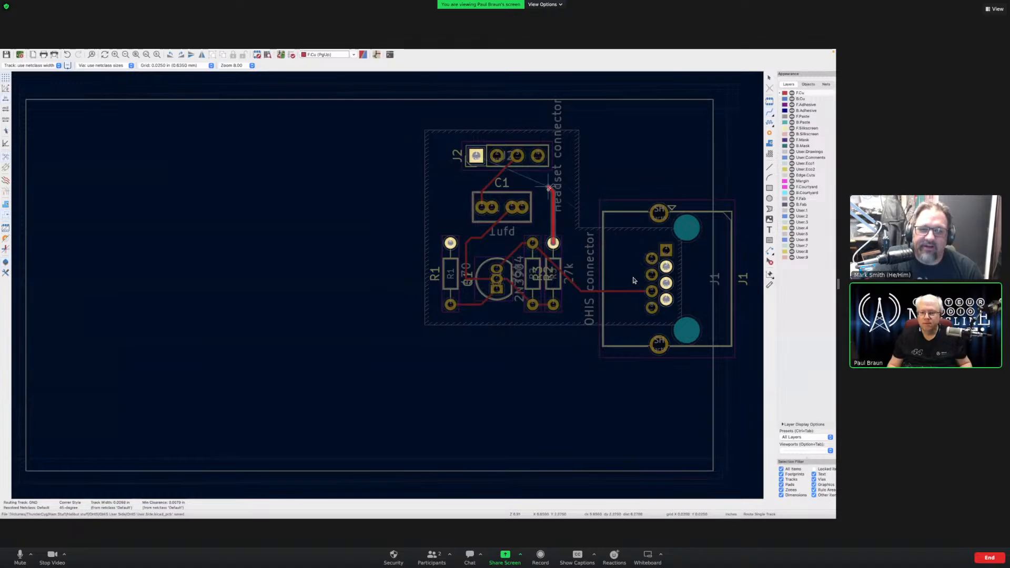
pyautogui.press('Escape')
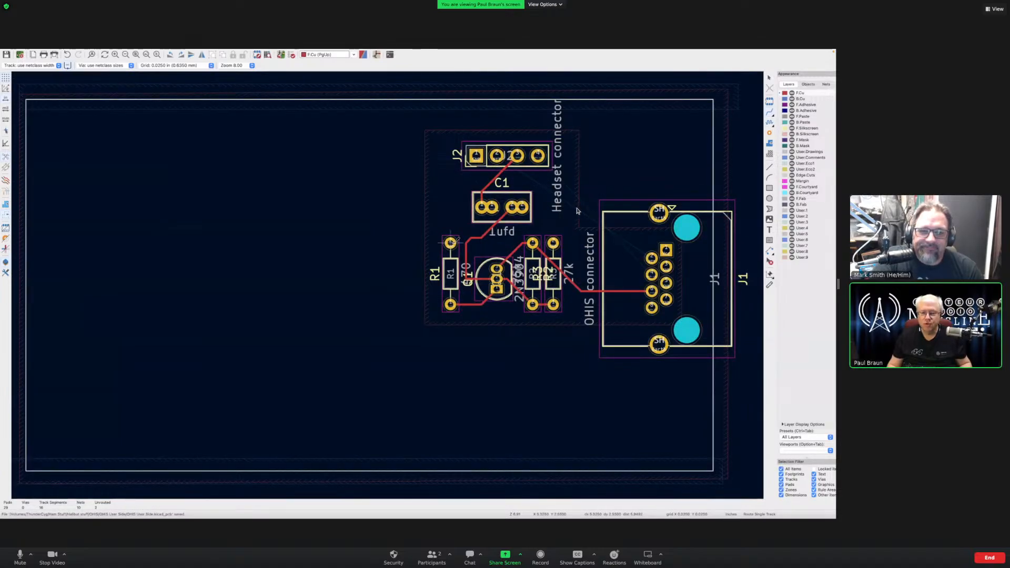
pyautogui.click(538, 155)
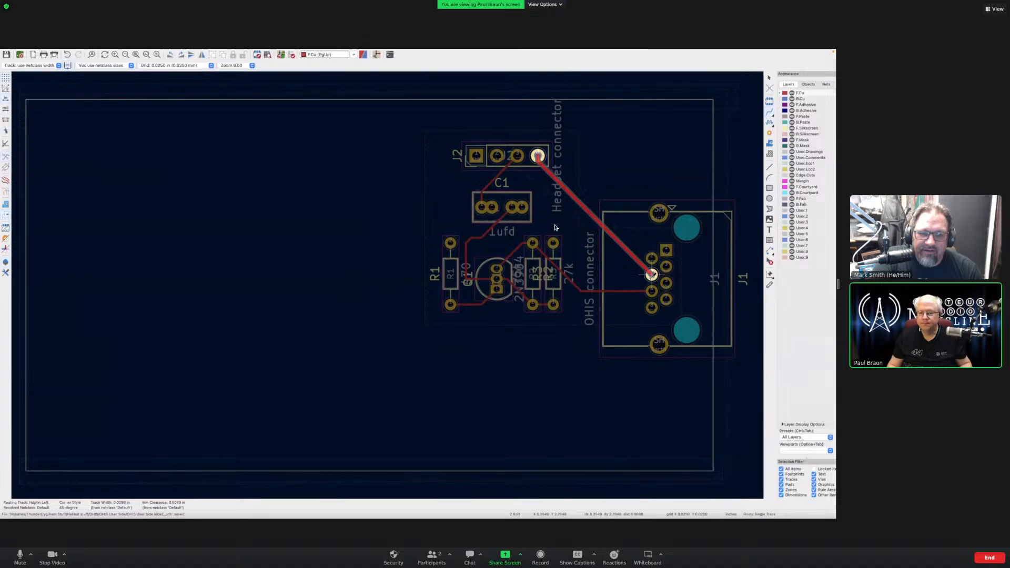
pyautogui.click(651, 274)
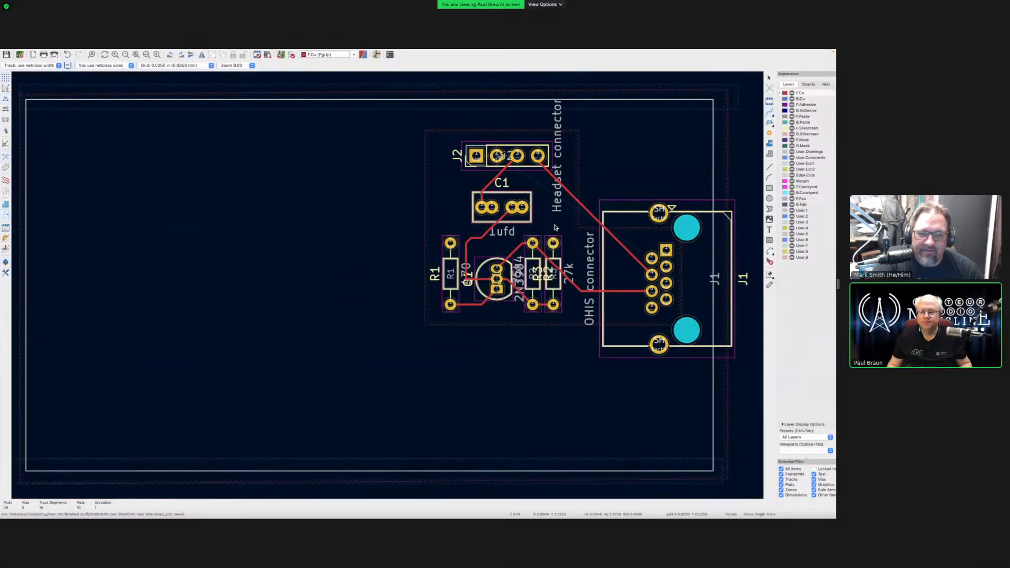
# - Route the PTT track from J2's second pad to J1's pad
pyautogui.press('x')
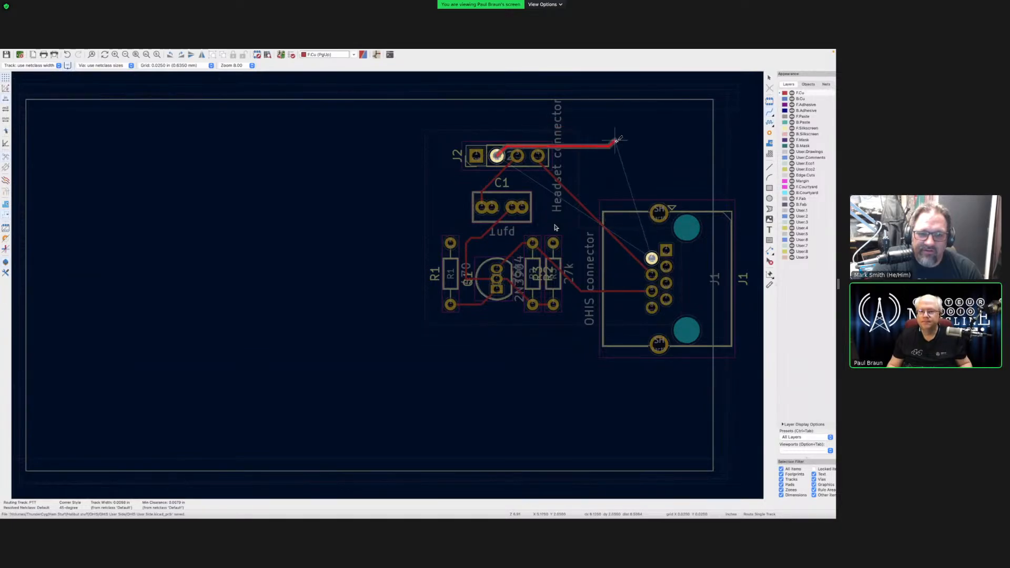
pyautogui.click(651, 258)
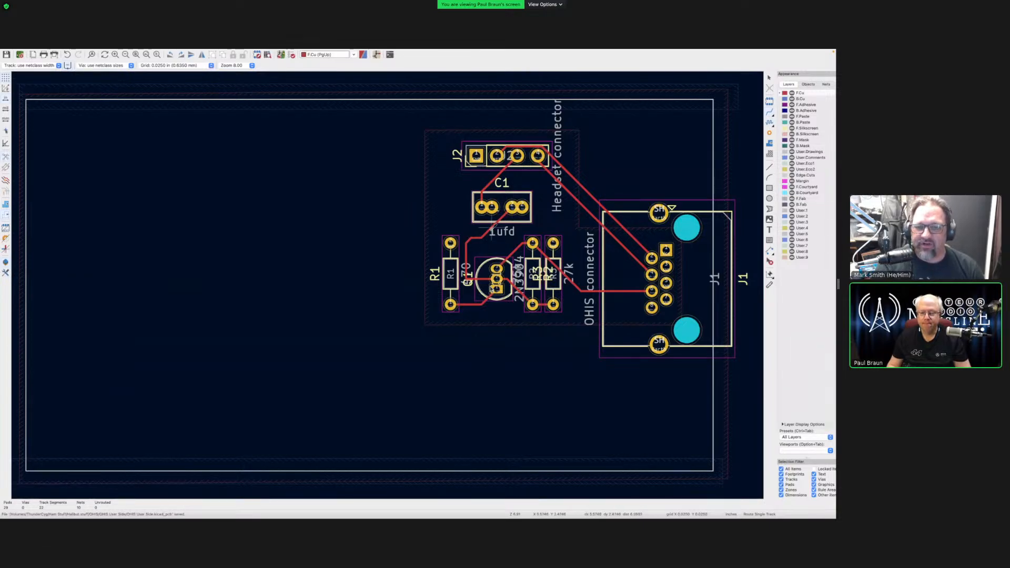
pyautogui.press('Escape')
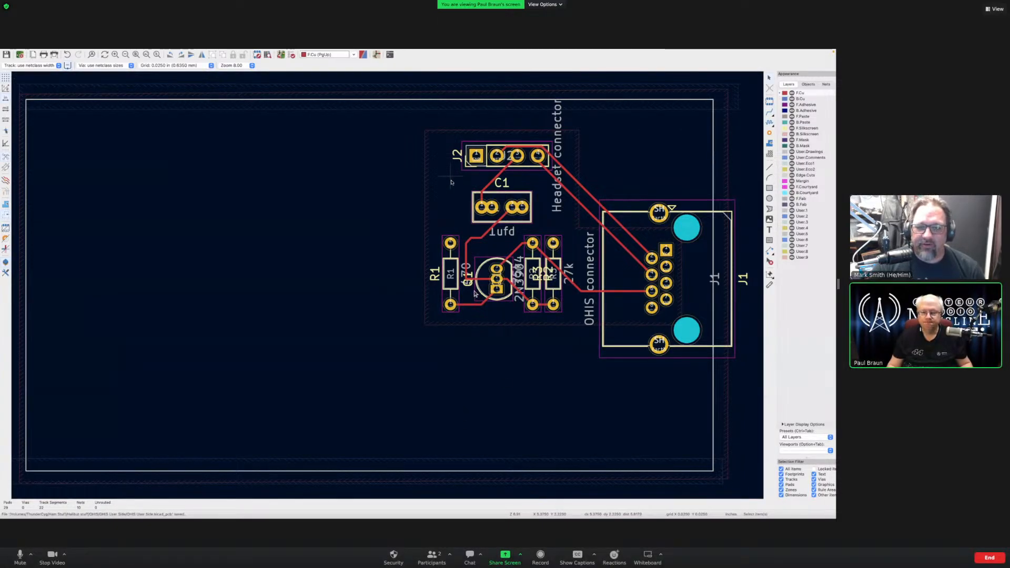
# - Zoom into the C1/Q1 area and pick the track bend beside R1
pyautogui.scroll(-3, 479, 252)
pyautogui.scroll(5, 484, 256)
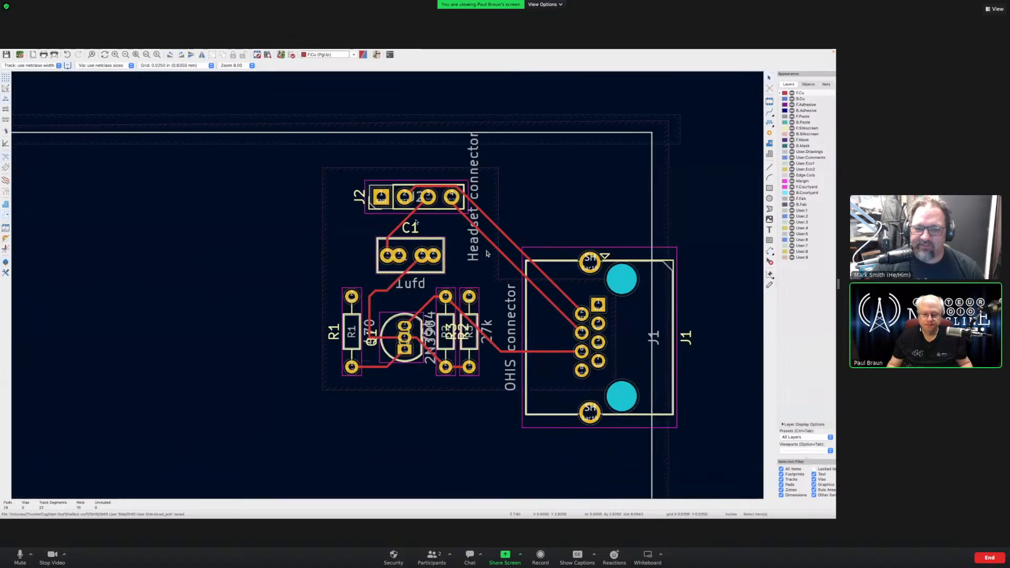
pyautogui.scroll(3, 390, 305)
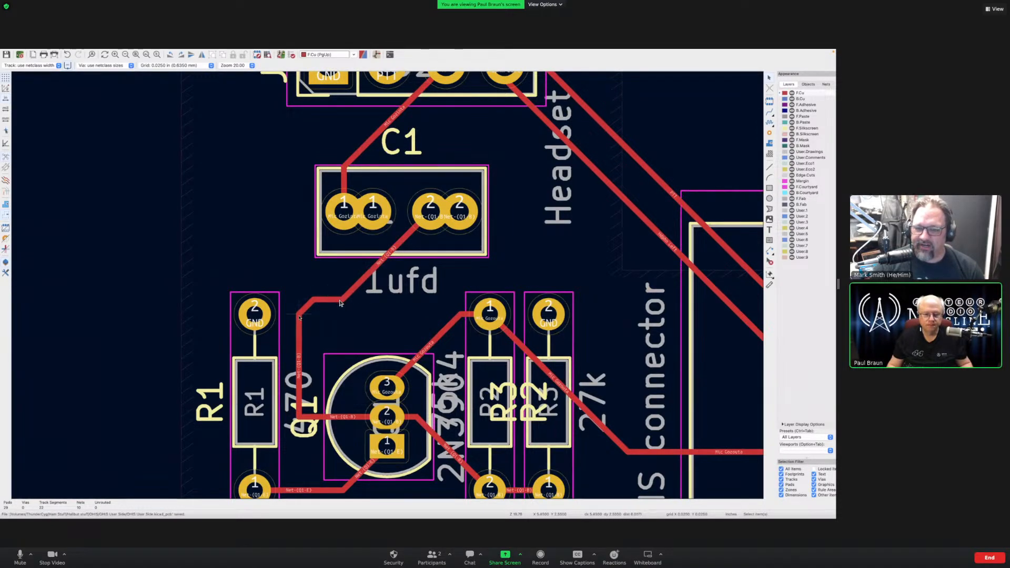
pyautogui.click(300, 316)
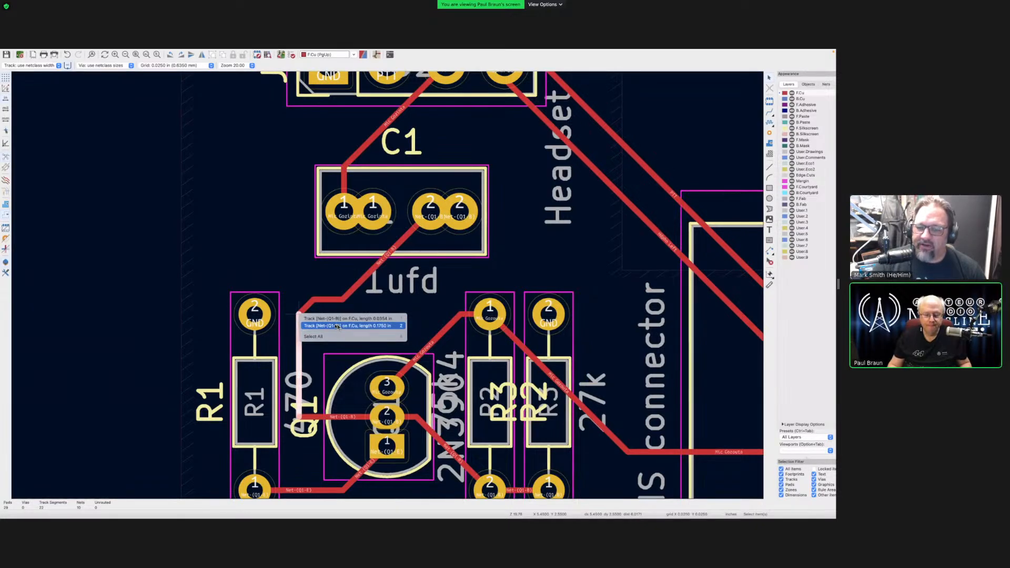
# - Highlight the Net-(Q1-B) net and move the C1-to-Q1 track corner to a new position
pyautogui.click(338, 326)
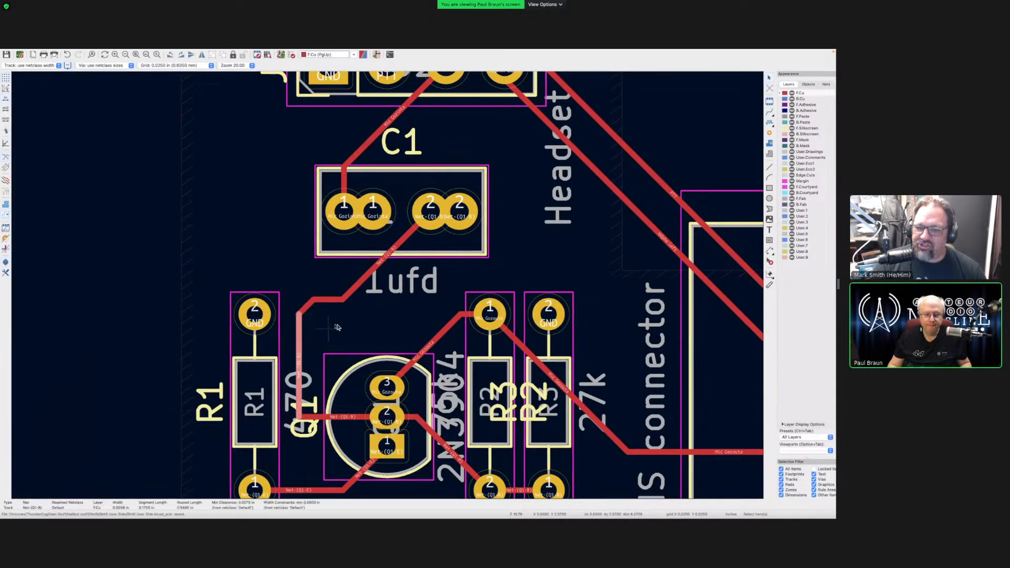
pyautogui.press('`')
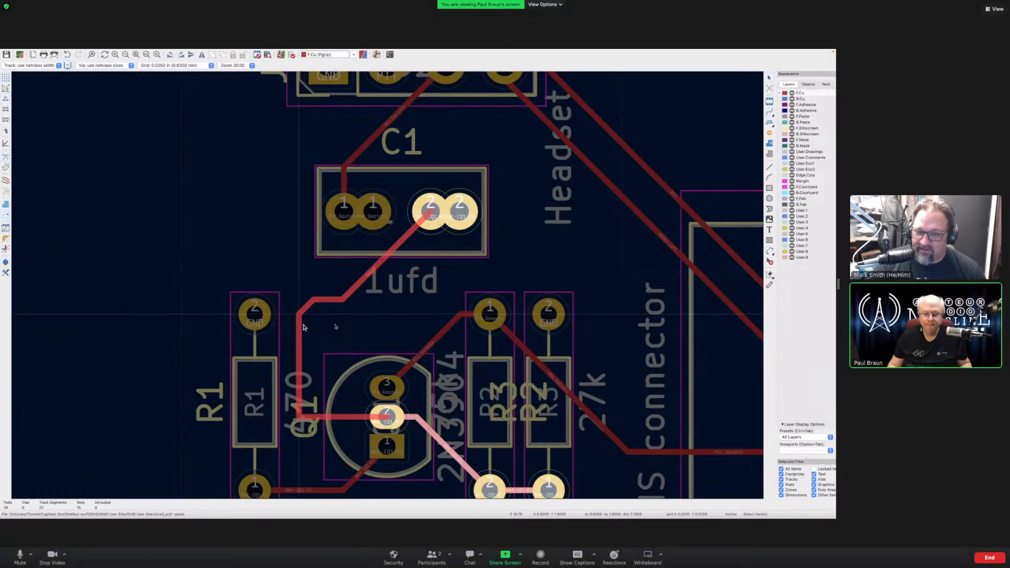
pyautogui.press('g')
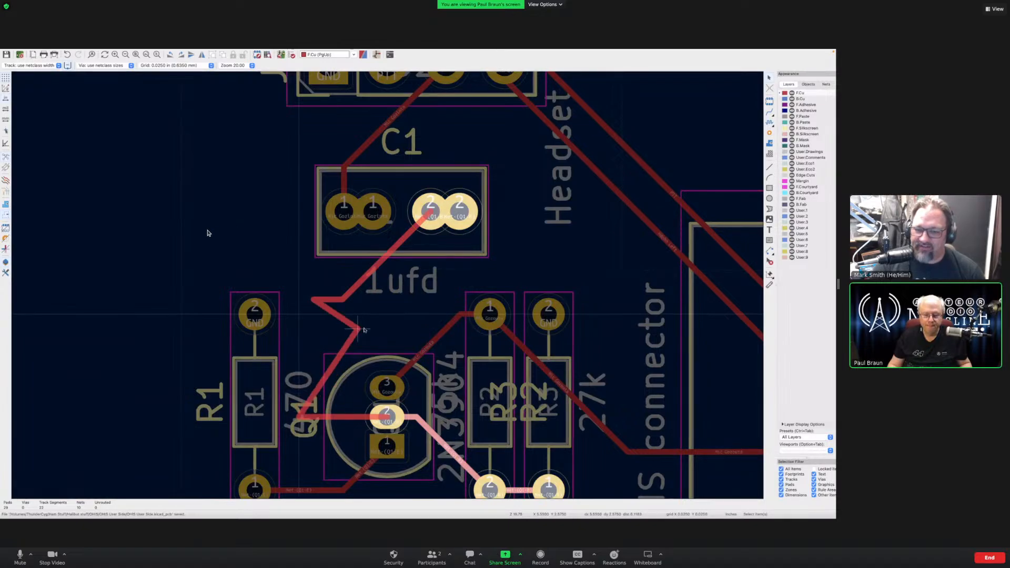
pyautogui.click(358, 329)
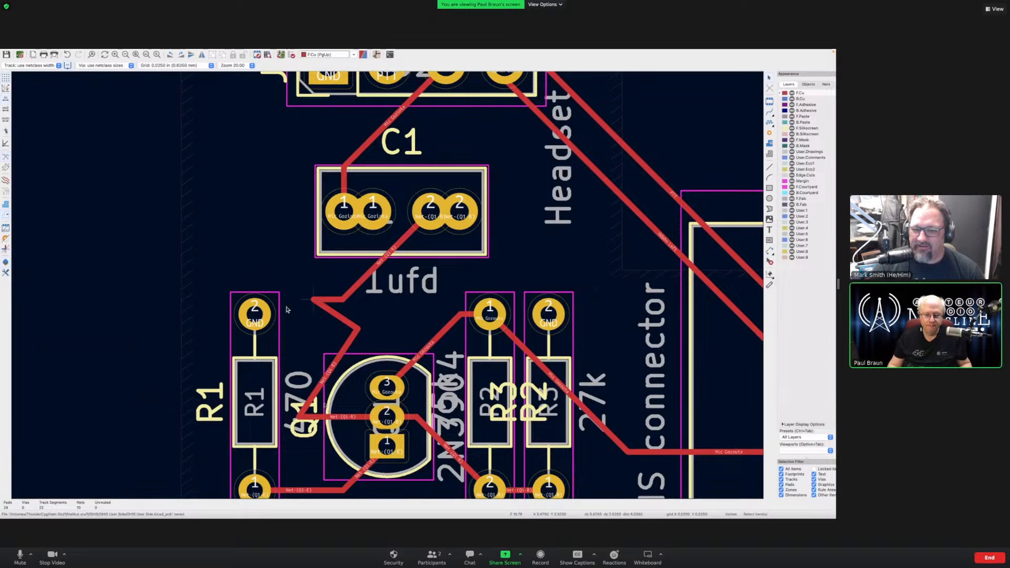
pyautogui.click(302, 418)
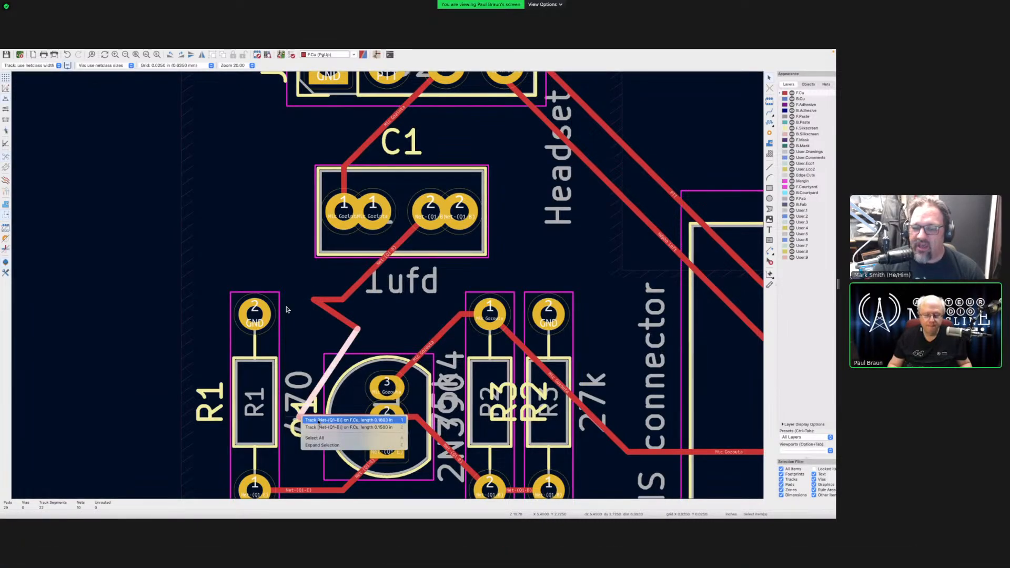
pyautogui.click(354, 361)
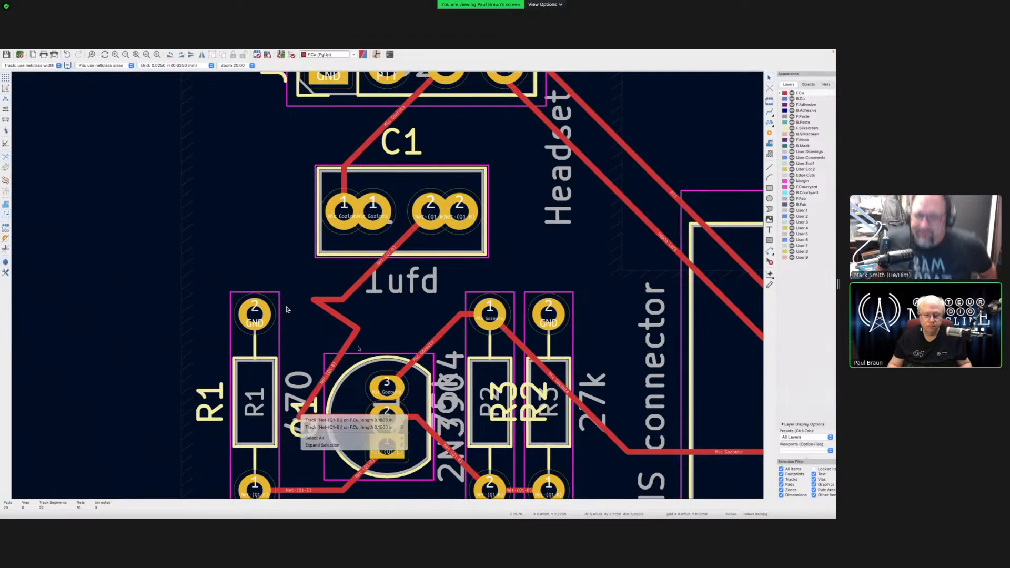
# - Save the board, then straighten the track down to Q1 and reshape the corner below the 1ufd label
pyautogui.hotkey('ctrl', 's')
pyautogui.moveTo(314, 398); pyautogui.dragTo(355, 419)
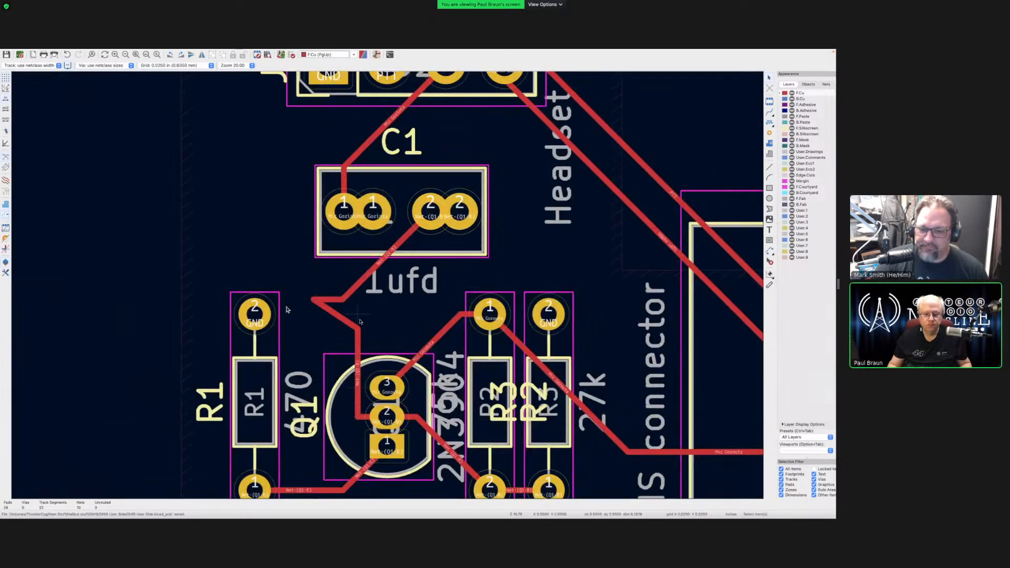
pyautogui.moveTo(316, 300); pyautogui.dragTo(357, 299)
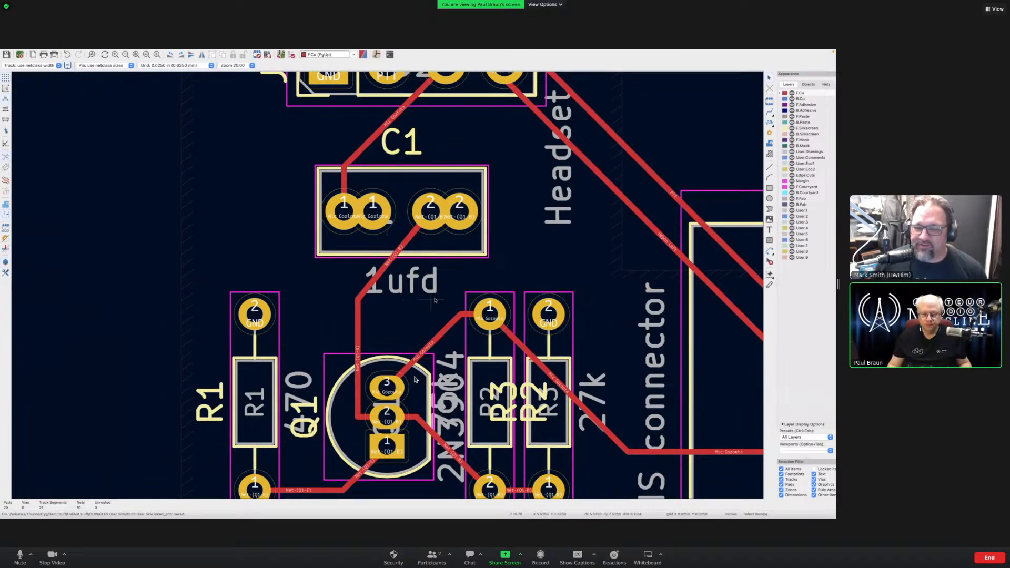
pyautogui.scroll(-5, 434, 299)
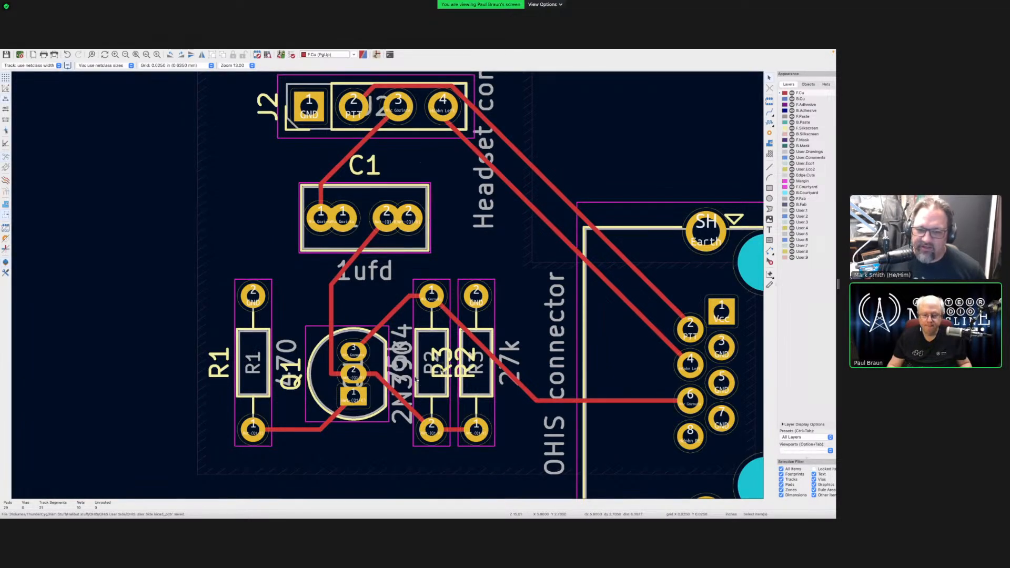
# - Move the R3 reference label inside its resistor outline
pyautogui.click(416, 379)
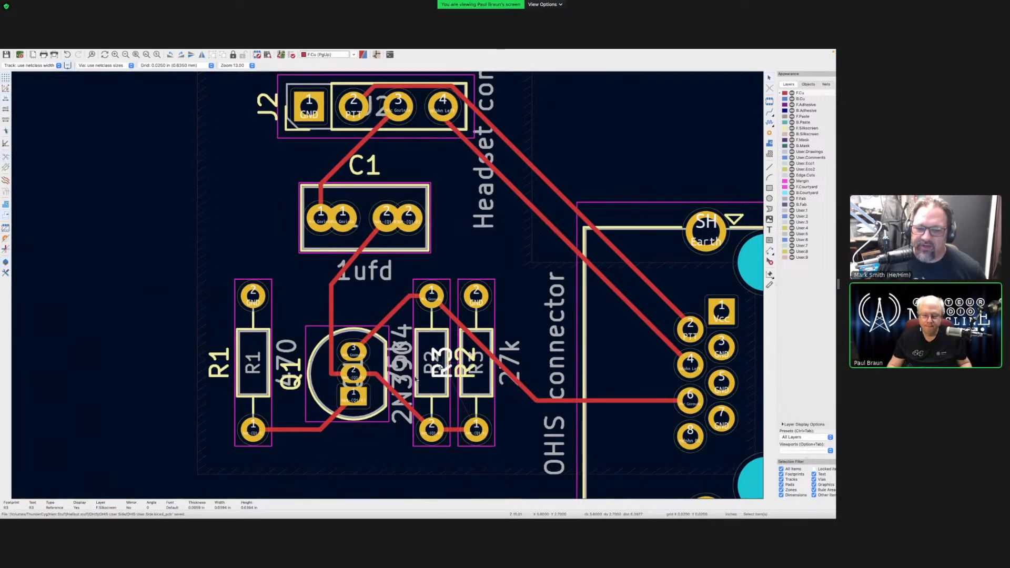
pyautogui.press('m')
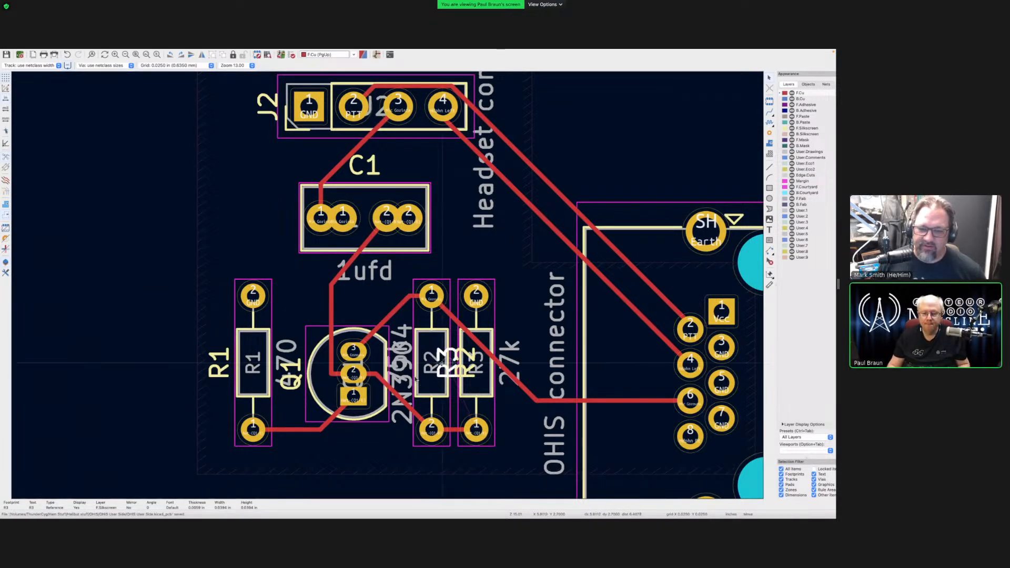
pyautogui.click(416, 378)
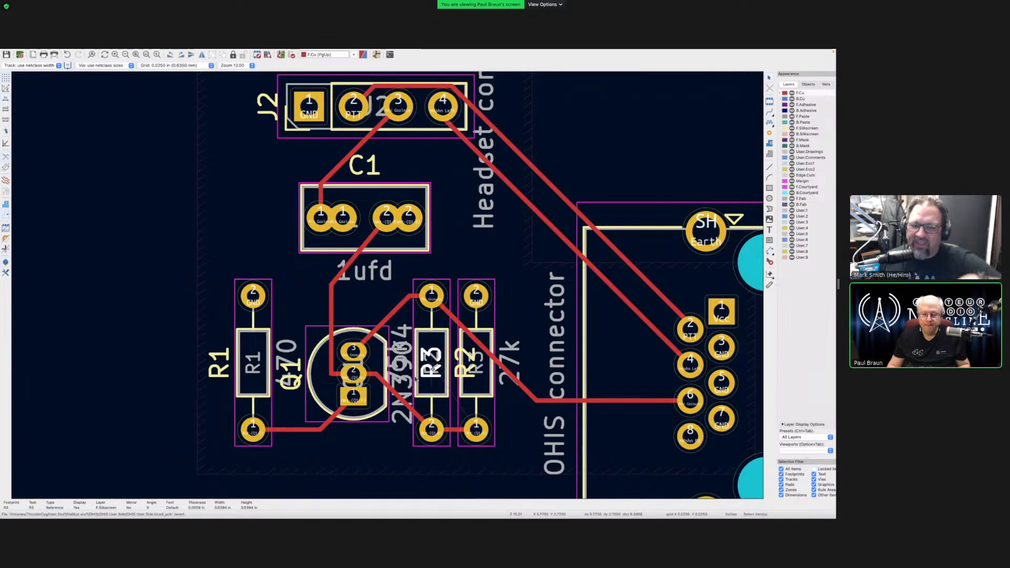
pyautogui.press('m')
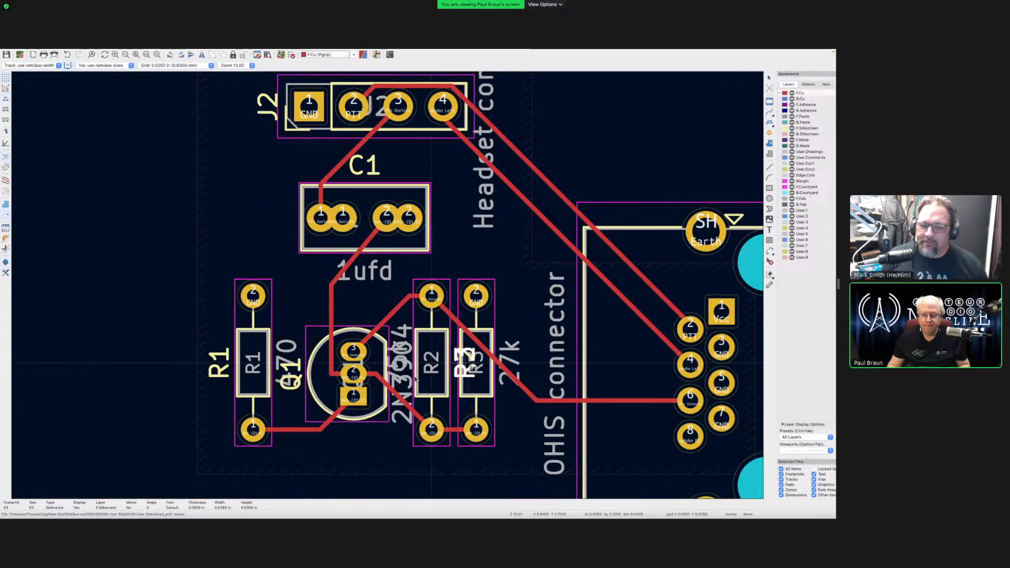
pyautogui.click(416, 377)
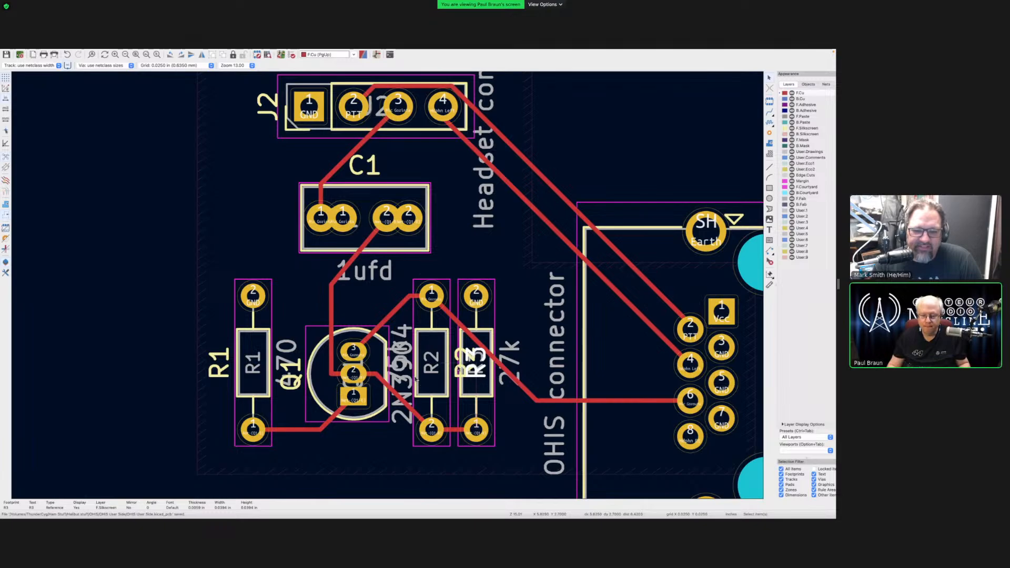
pyautogui.press('Escape')
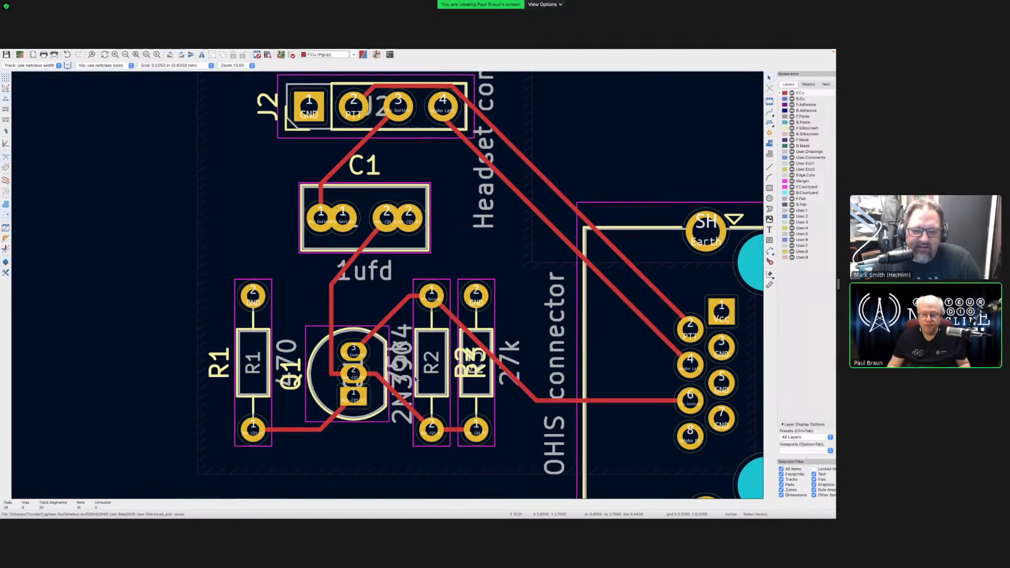
pyautogui.click(416, 377)
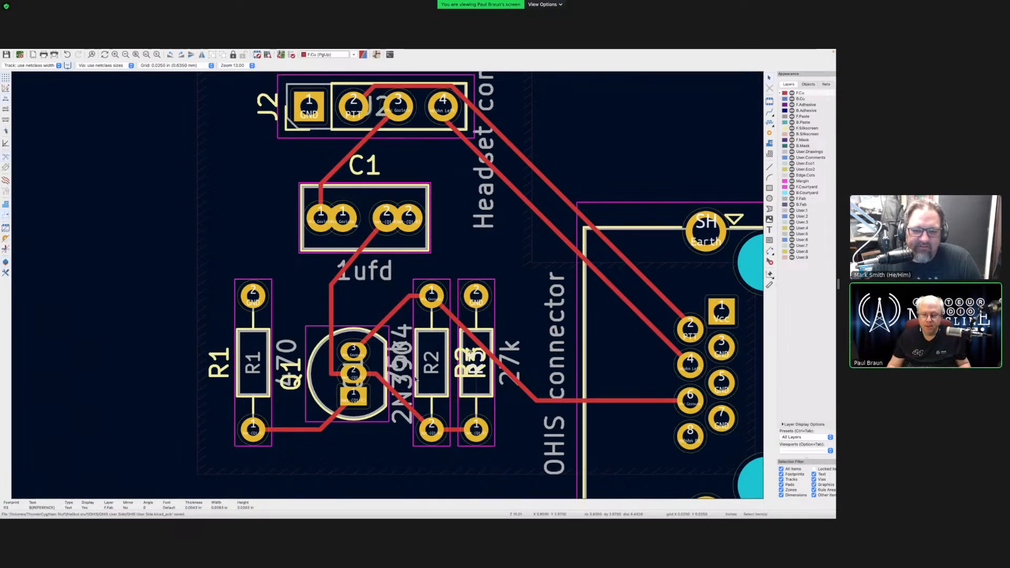
pyautogui.click(477, 386)
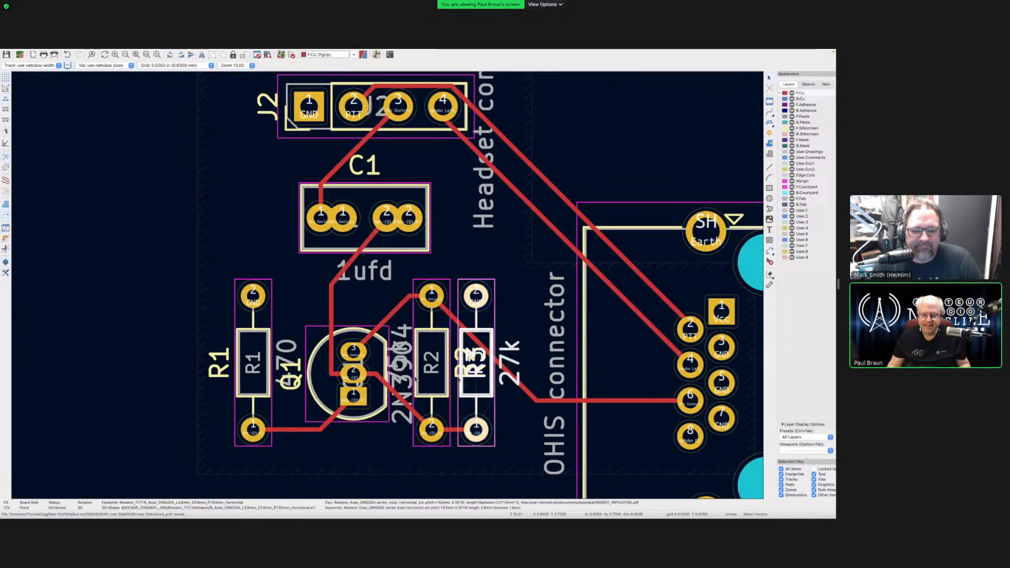
pyautogui.click(488, 252)
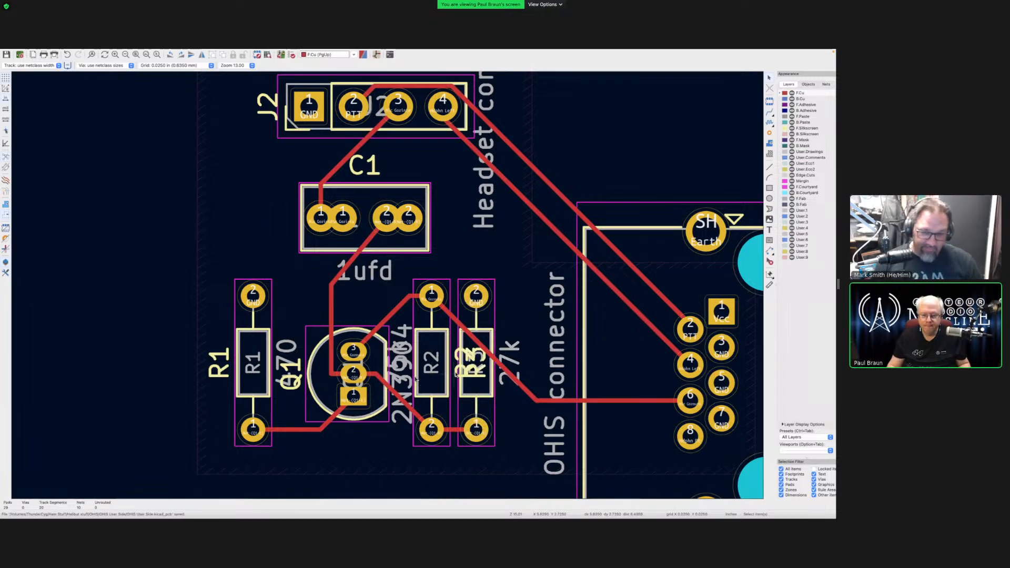
# - Place the R2 and R3 reference labels just below their resistors
pyautogui.click(415, 379)
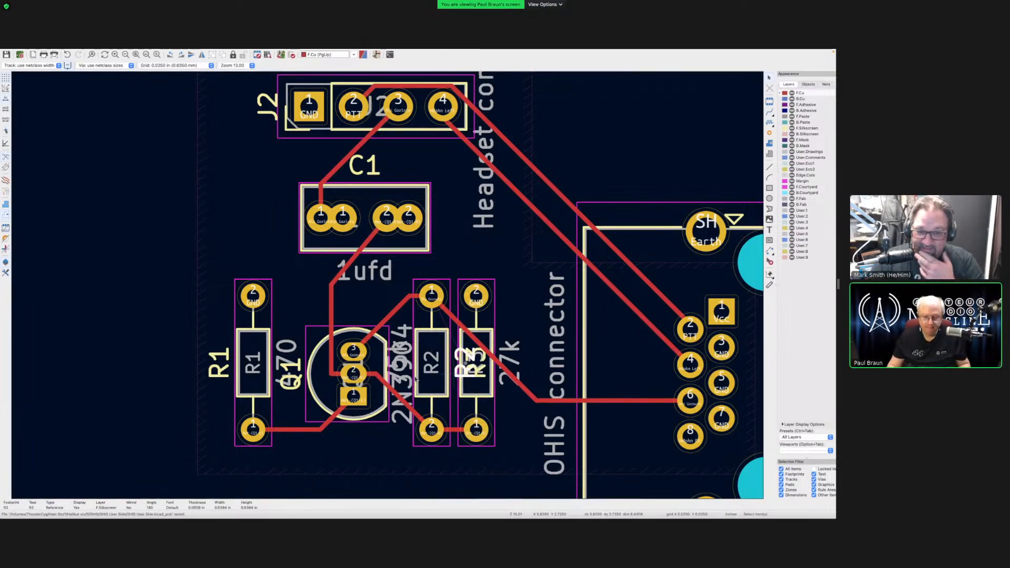
pyautogui.press('m')
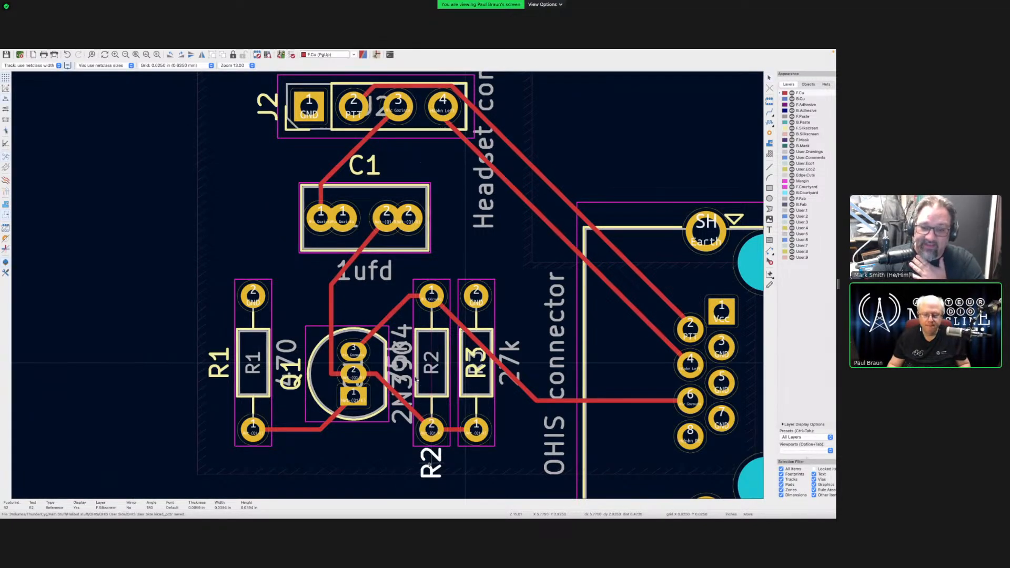
pyautogui.click(430, 466)
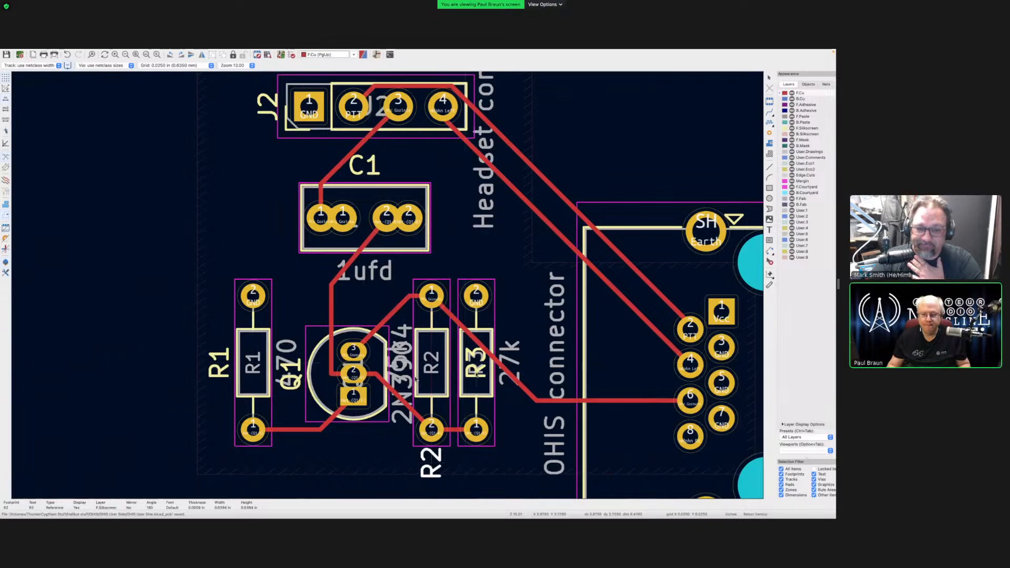
pyautogui.click(476, 363)
pyautogui.press('m')
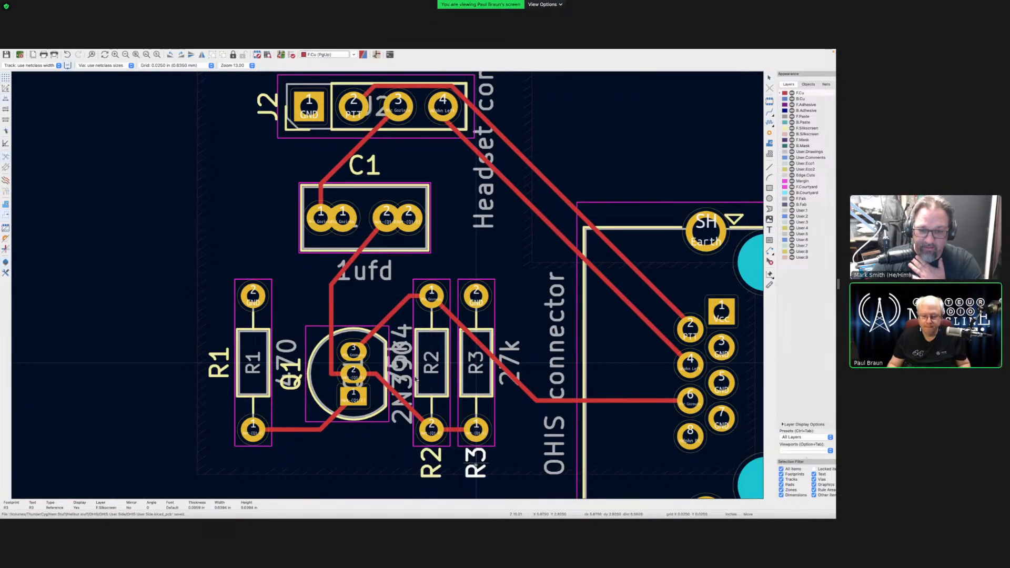
pyautogui.click(476, 464)
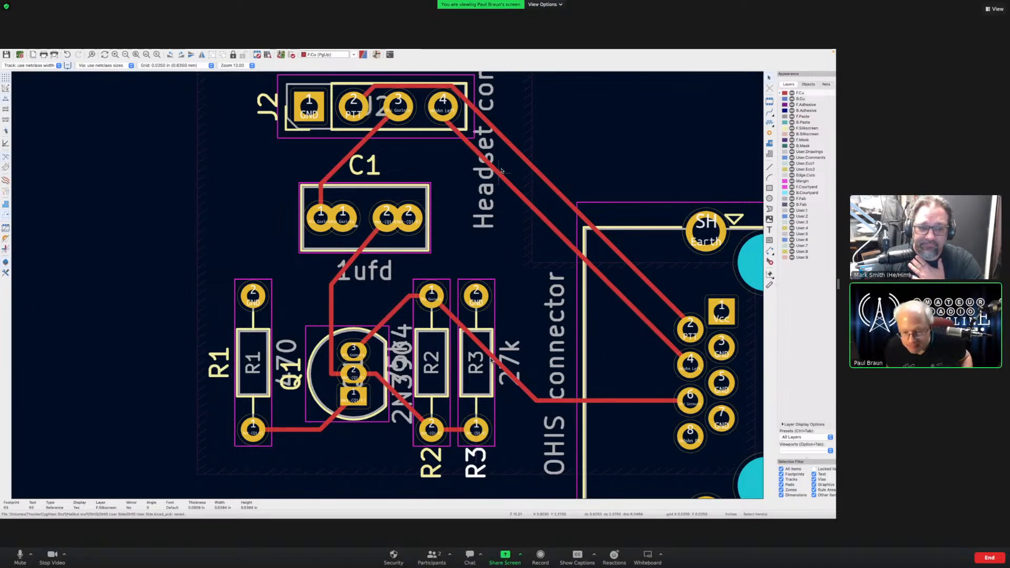
pyautogui.scroll(3, 490, 360)
pyautogui.scroll(-2, 490, 360)
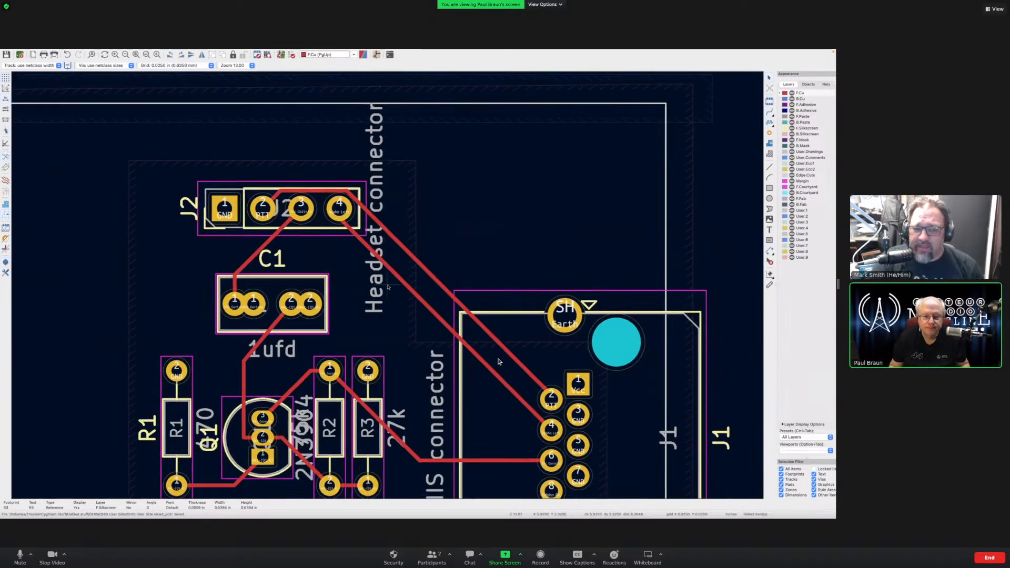
pyautogui.scroll(-2, 438, 328)
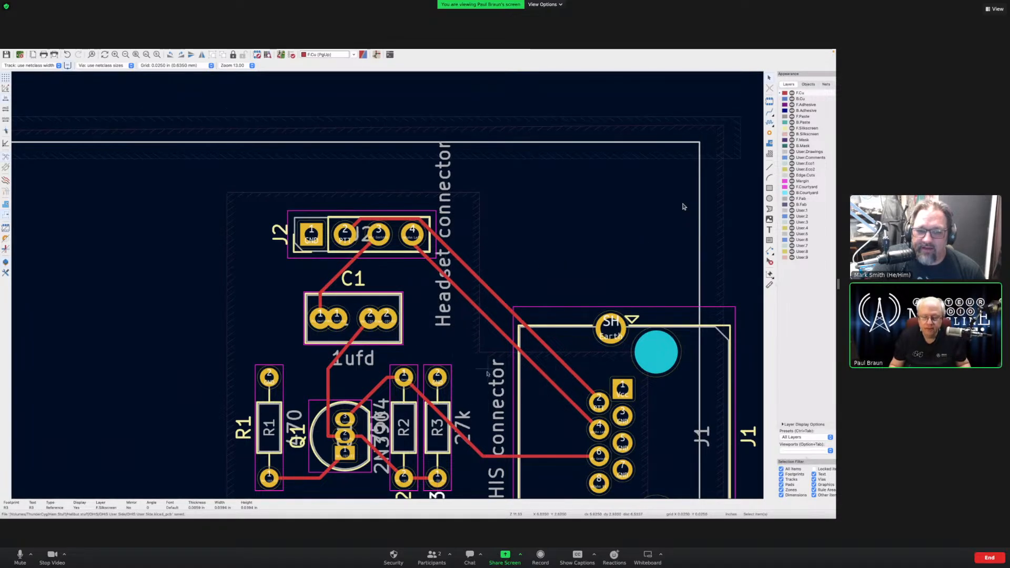
pyautogui.click(457, 287)
pyautogui.click(464, 279)
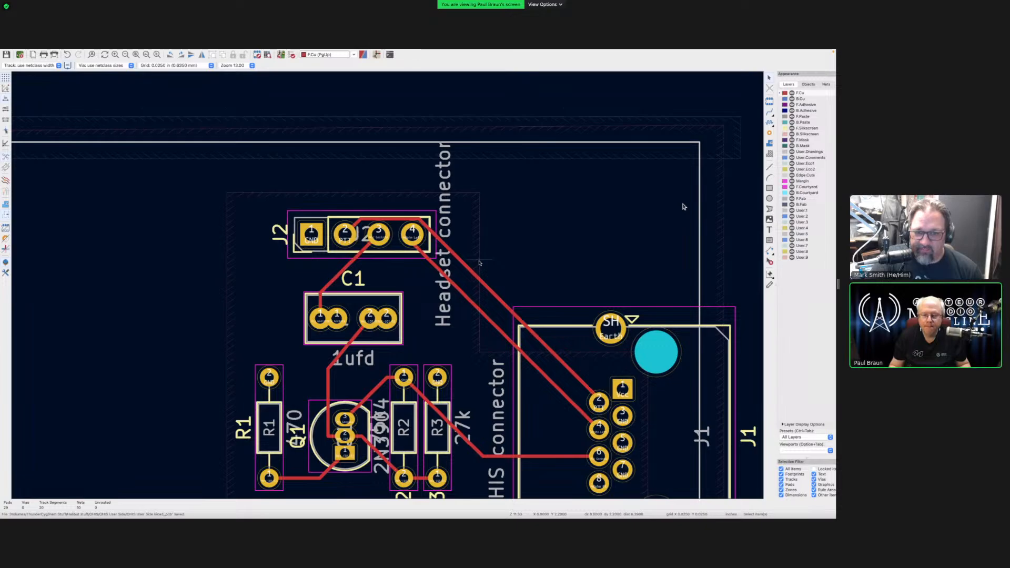
pyautogui.click(480, 262)
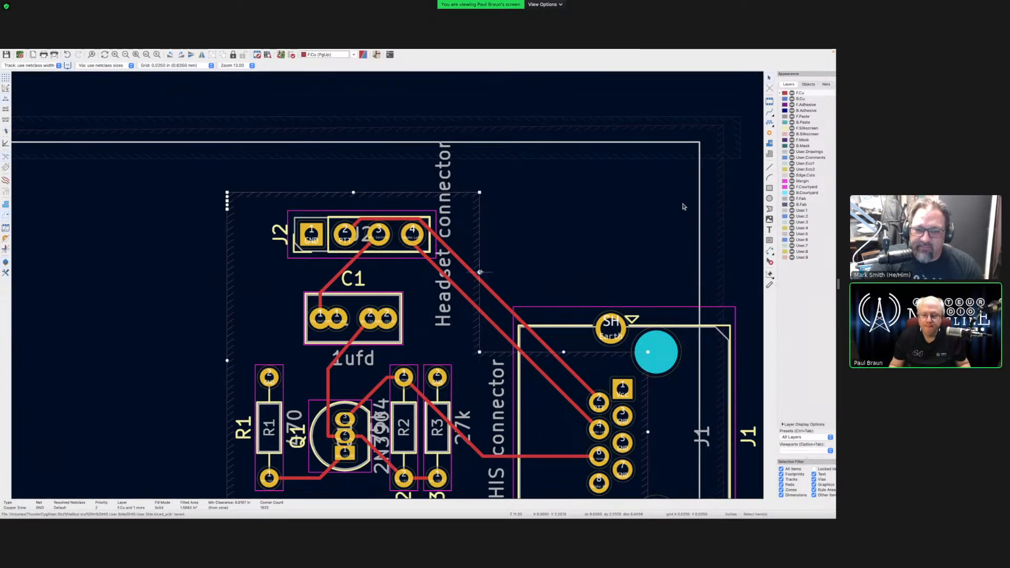
# - Extend the zone's right edge, angle its top-right corner diagonally, then fill all zones
pyautogui.moveTo(480, 273); pyautogui.dragTo(564, 273)
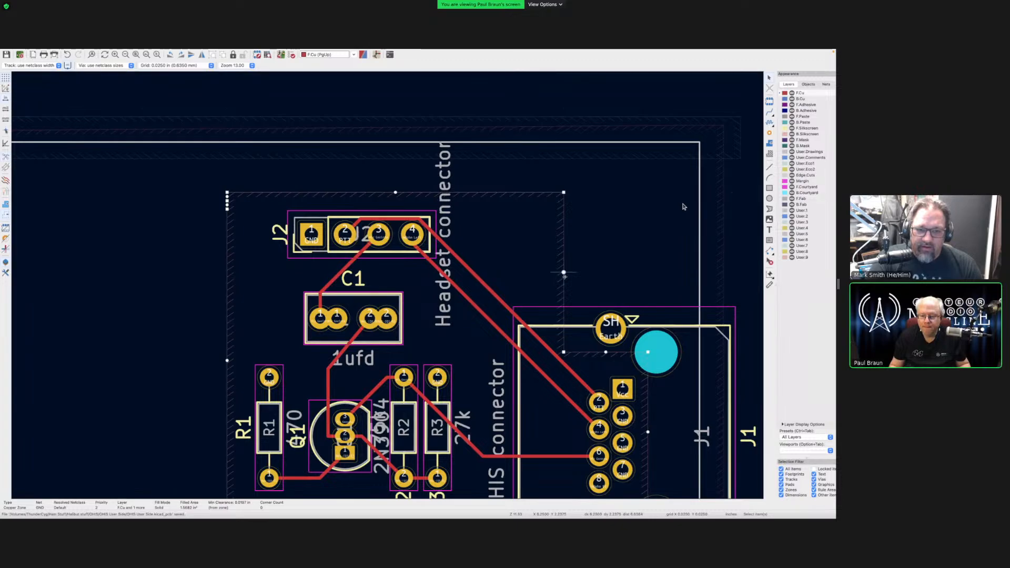
pyautogui.moveTo(564, 273); pyautogui.dragTo(572, 272)
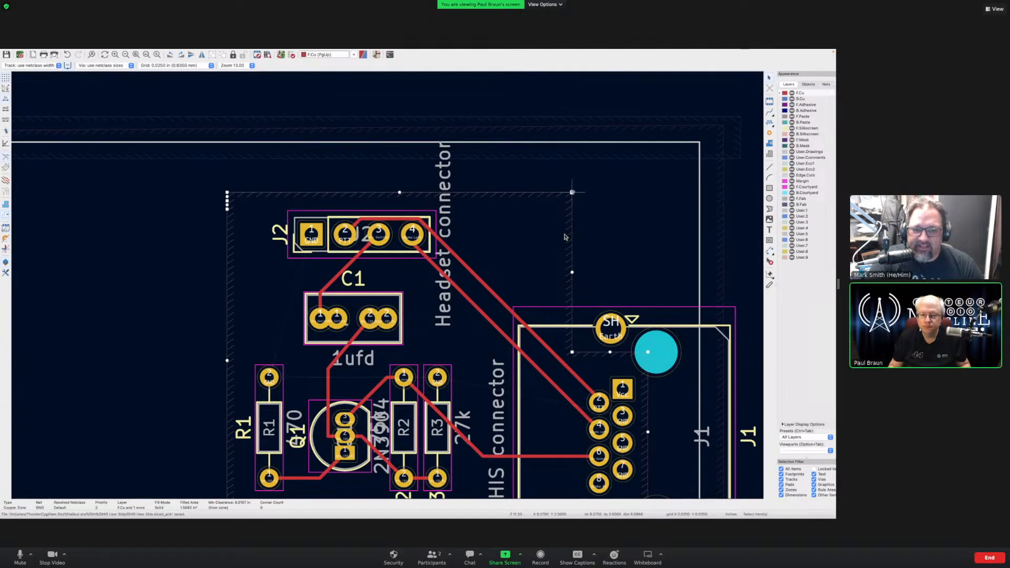
pyautogui.moveTo(572, 192); pyautogui.dragTo(429, 192)
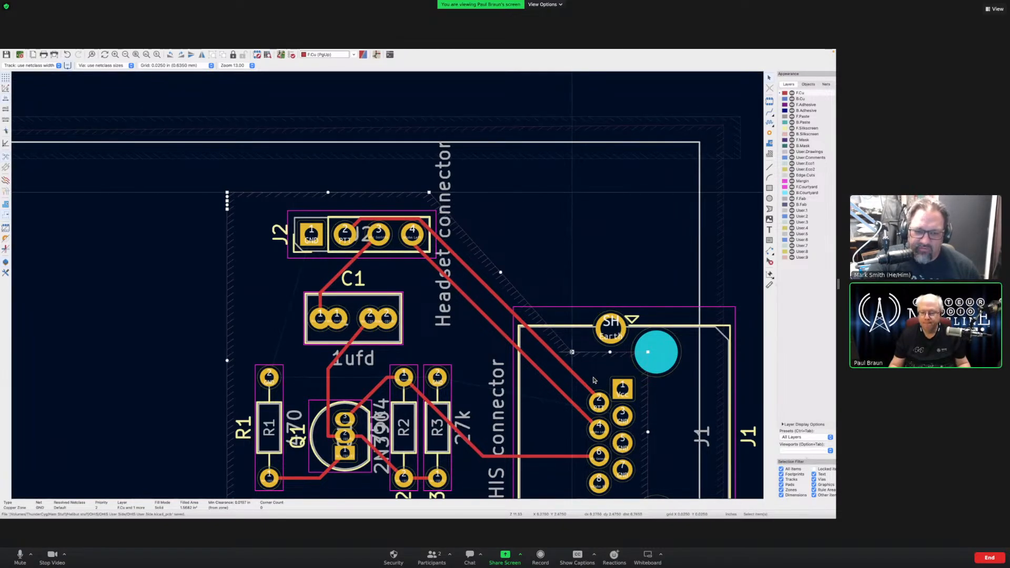
pyautogui.moveTo(572, 352); pyautogui.dragTo(589, 352)
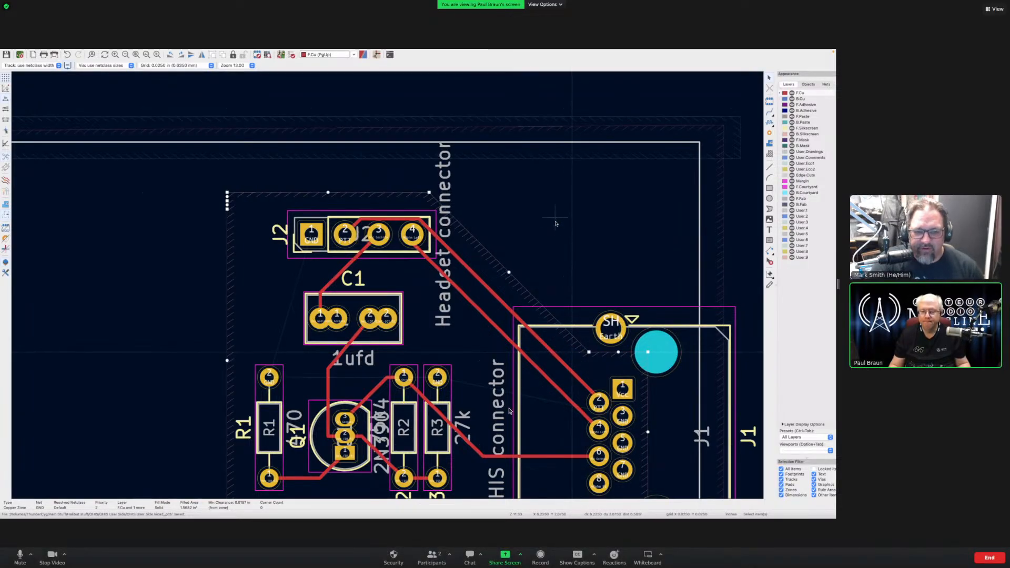
pyautogui.press('Escape')
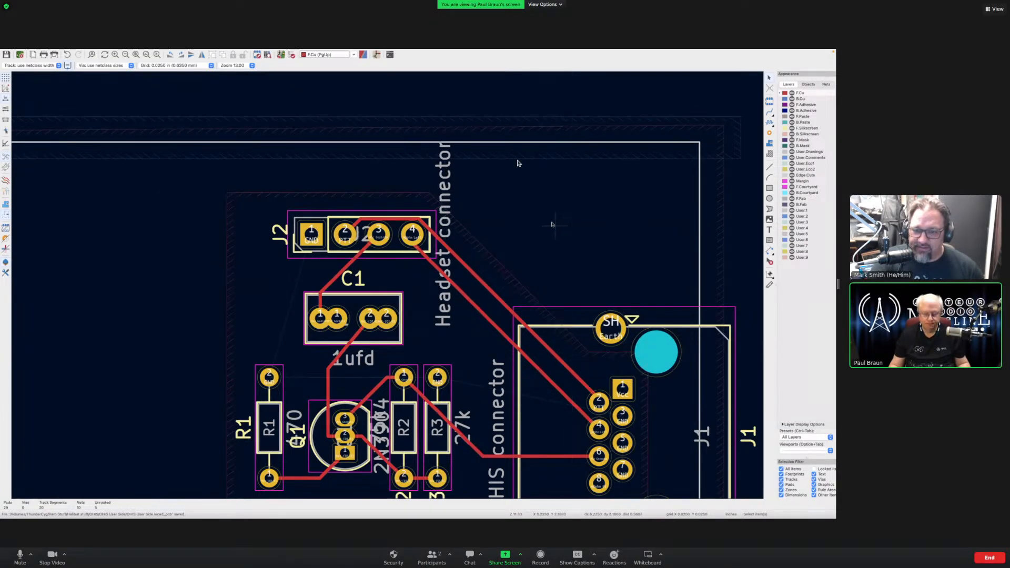
pyautogui.press('b')
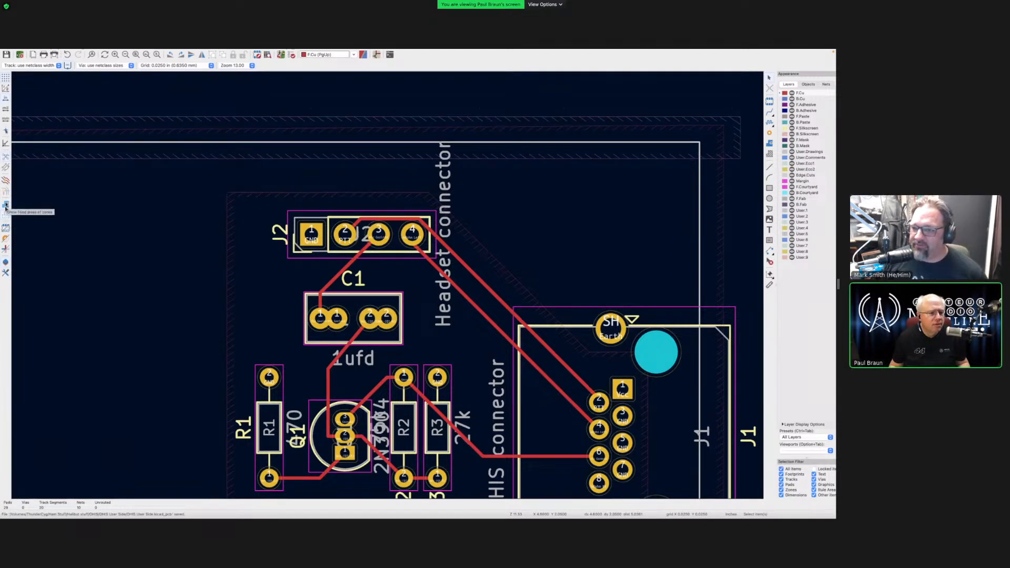
# - Turn on filled zone display and zoom out to view the whole board
pyautogui.click(6, 206)
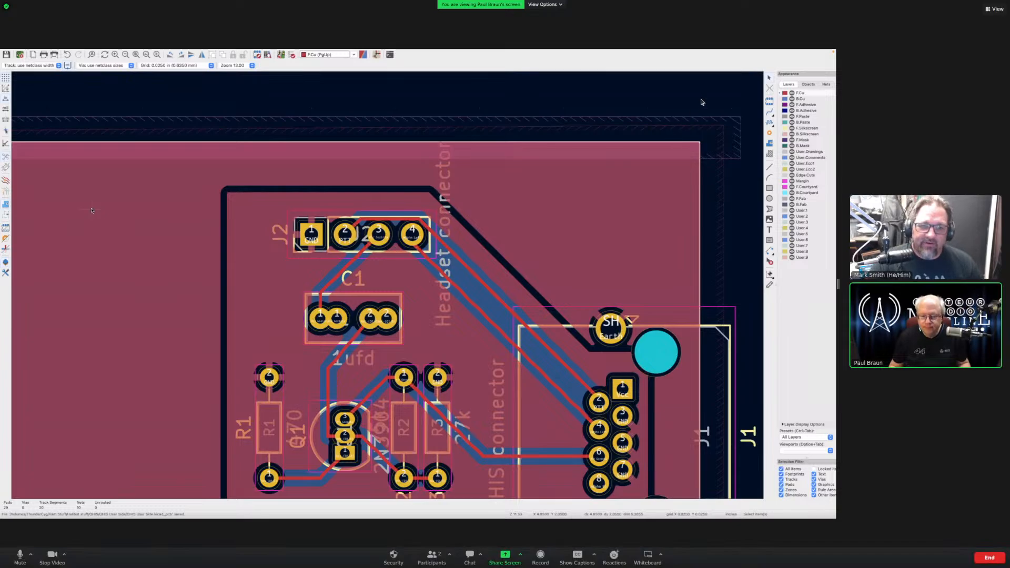
pyautogui.hscroll(-5, 540, 349)
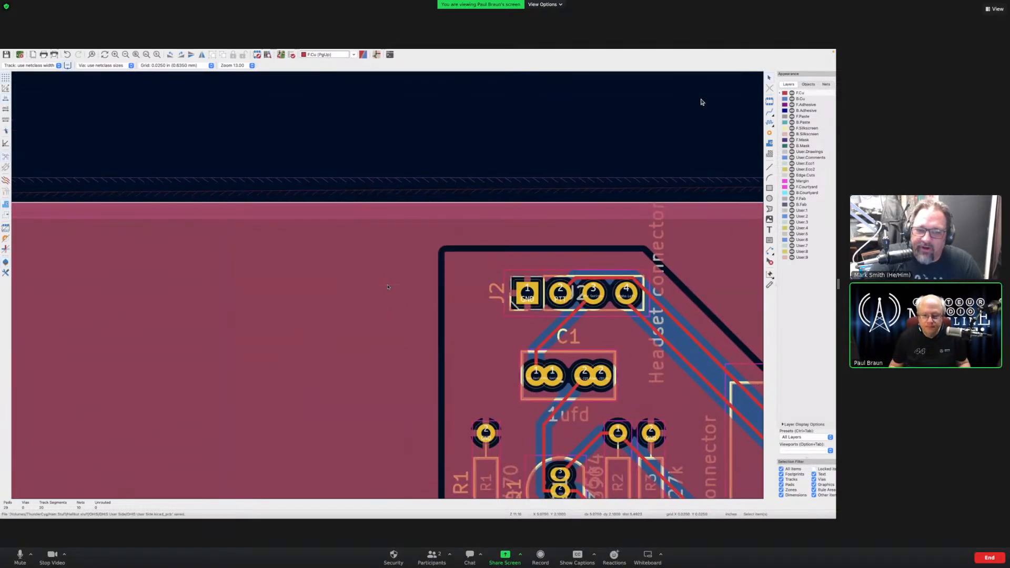
pyautogui.scroll(-5, 388, 286)
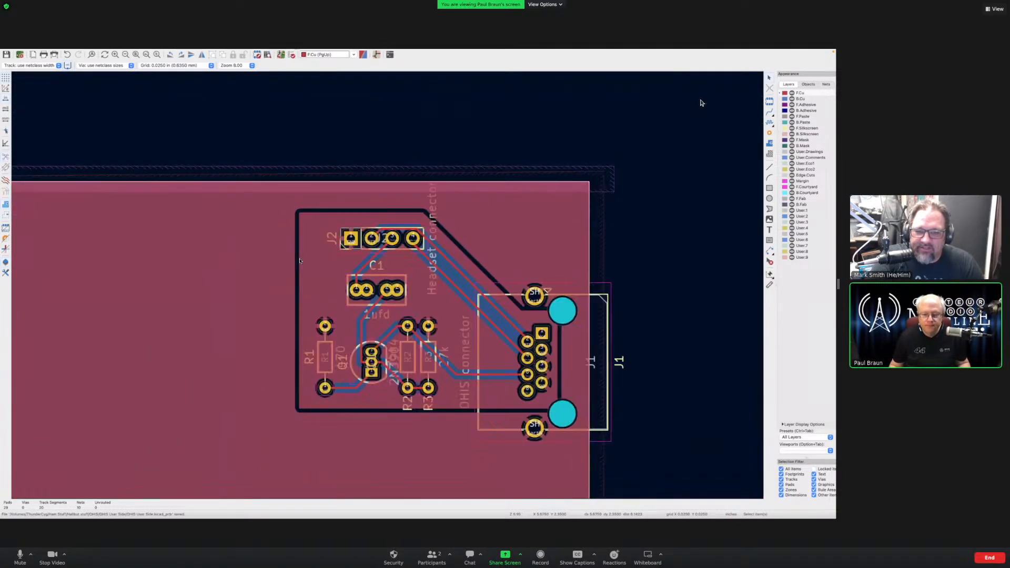
pyautogui.scroll(2, 299, 261)
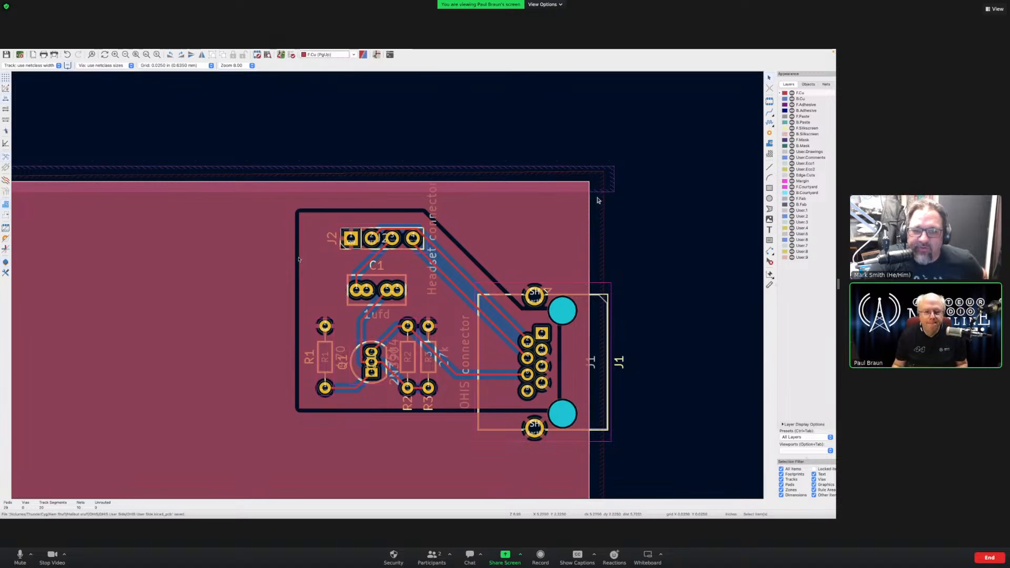
# - Frame the board in view and activate the Add Vias tool
pyautogui.scroll(-2, 597, 203)
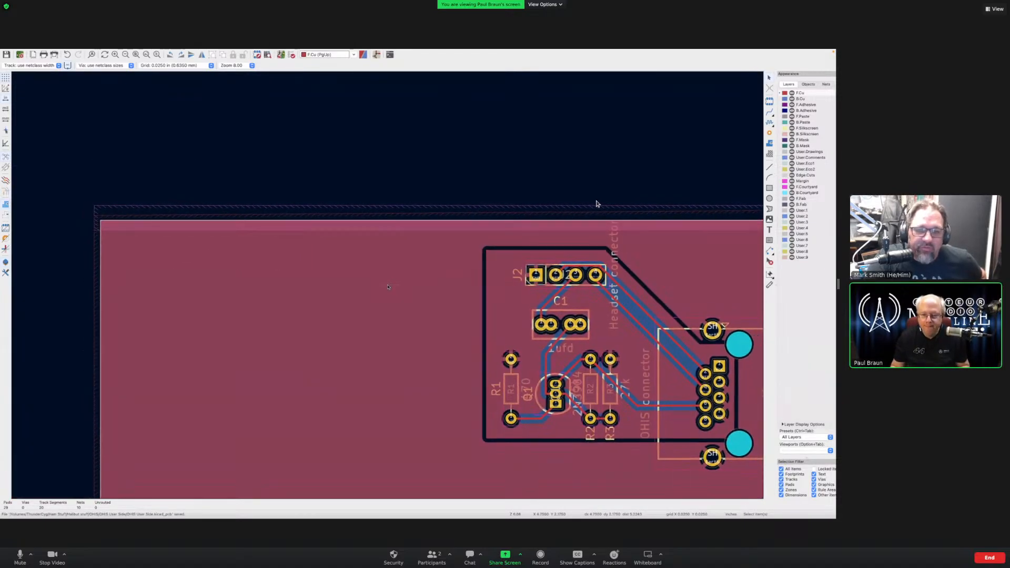
pyautogui.scroll(-3, 388, 286)
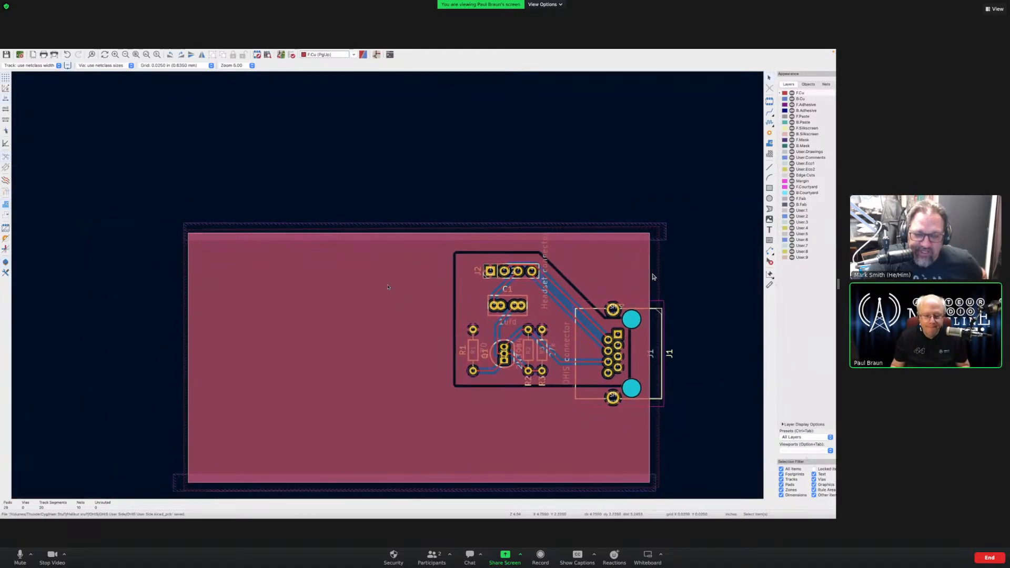
pyautogui.scroll(1, 388, 287)
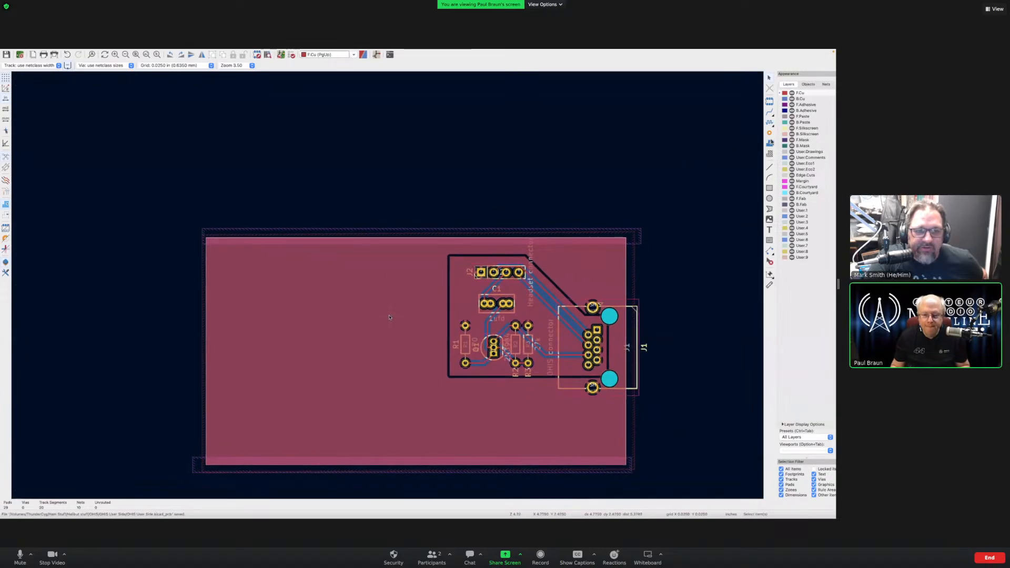
pyautogui.moveTo(390, 315); pyautogui.dragTo(376, 259, button='middle')
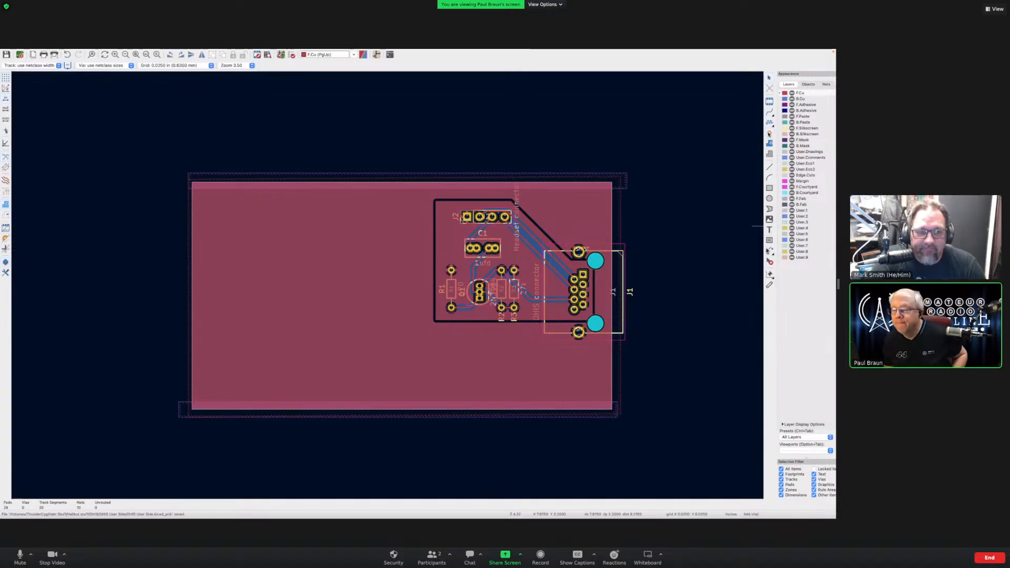
pyautogui.click(769, 133)
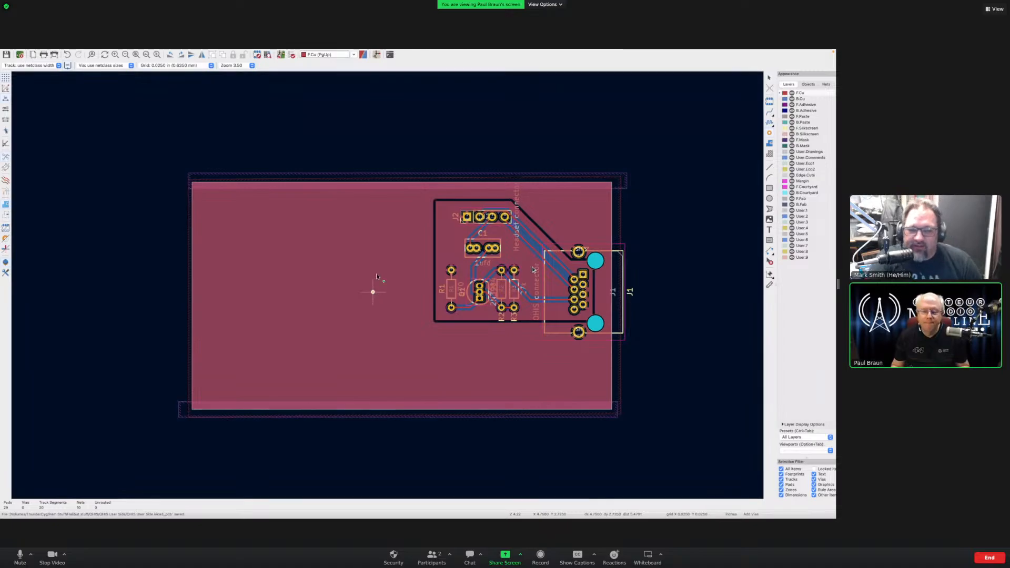
pyautogui.scroll(4, 388, 288)
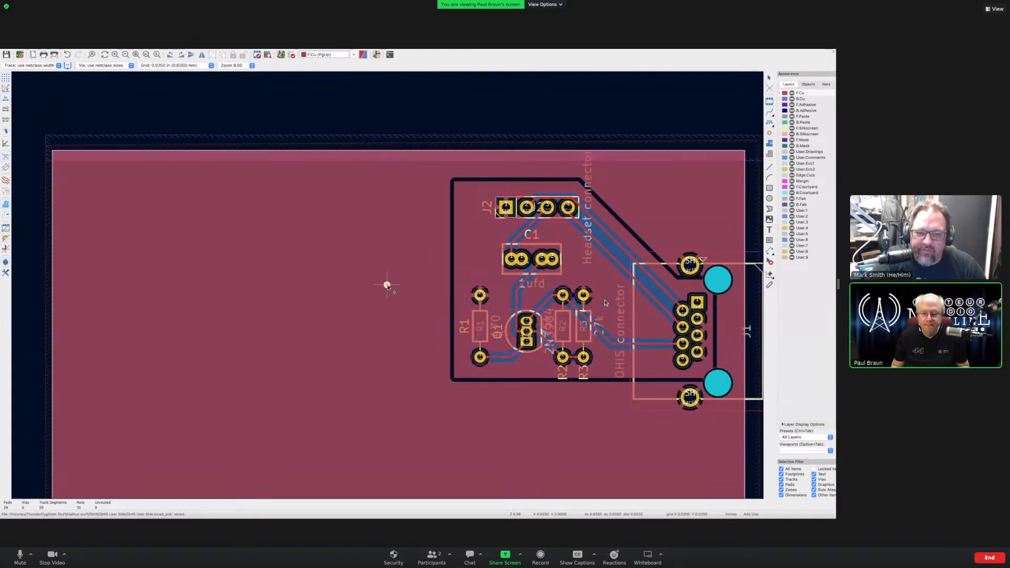
pyautogui.hscroll(3, 387, 286)
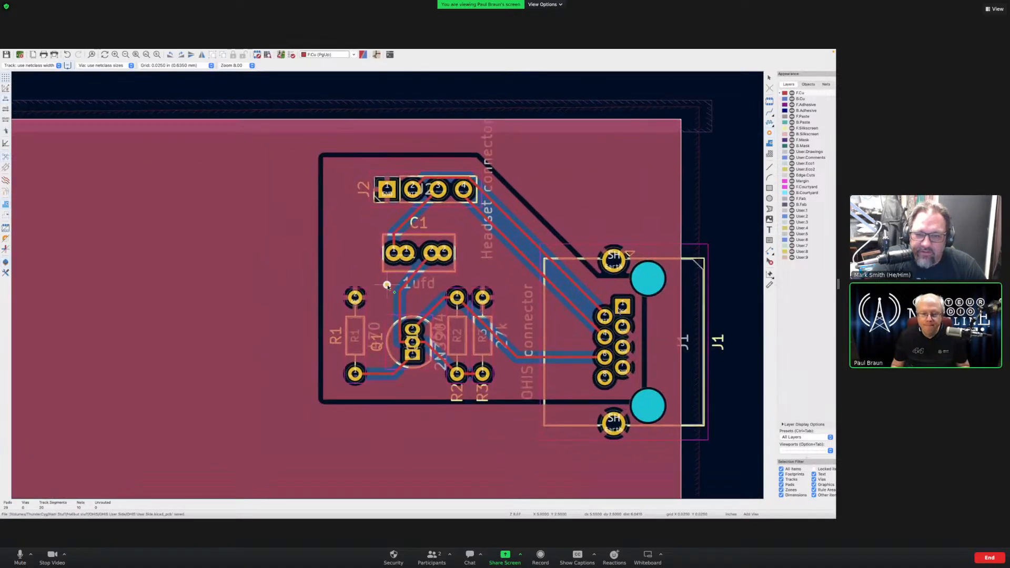
pyautogui.hscroll(3, 388, 285)
pyautogui.scroll(1, 387, 284)
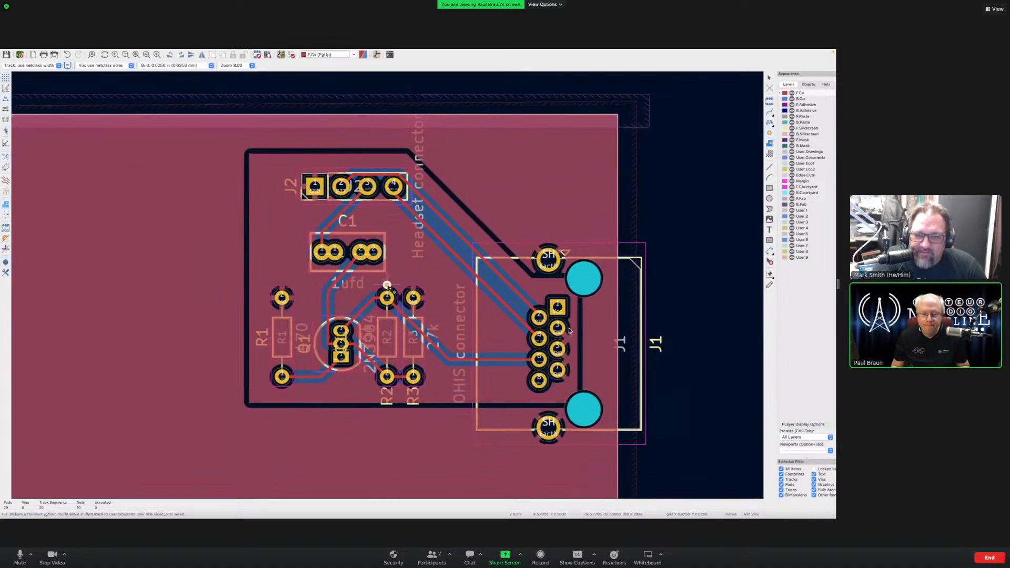
pyautogui.scroll(1, 387, 284)
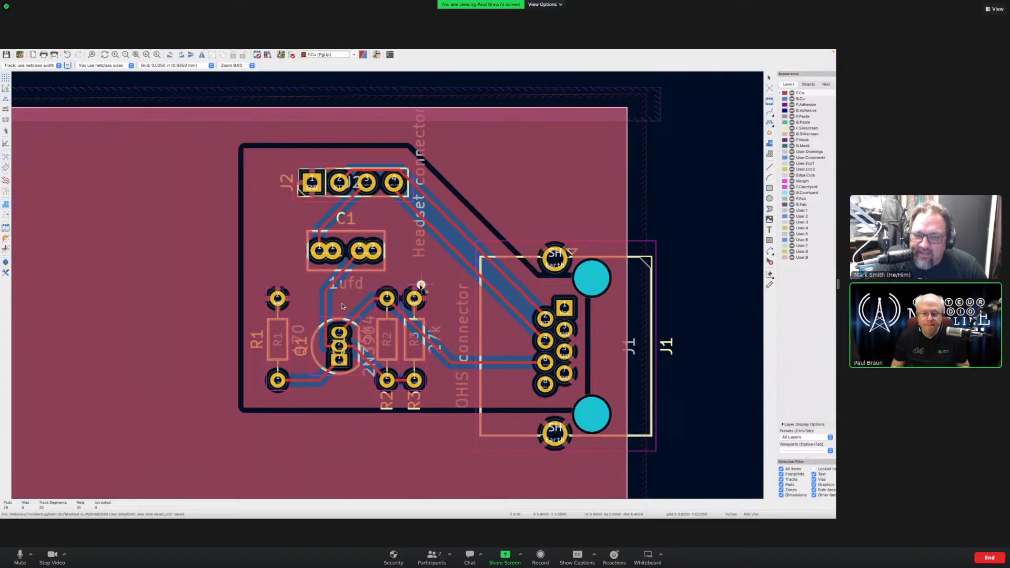
# - Place stitching vias at the top-left corner, down the diagonal edge, beside J1 and near J1's bottom
pyautogui.click(251, 155)
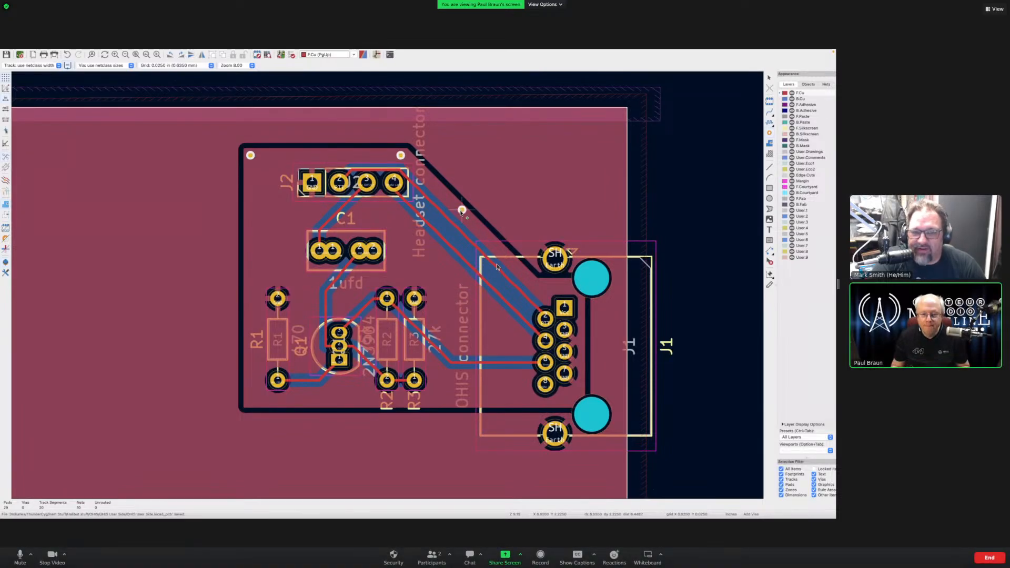
pyautogui.click(462, 210)
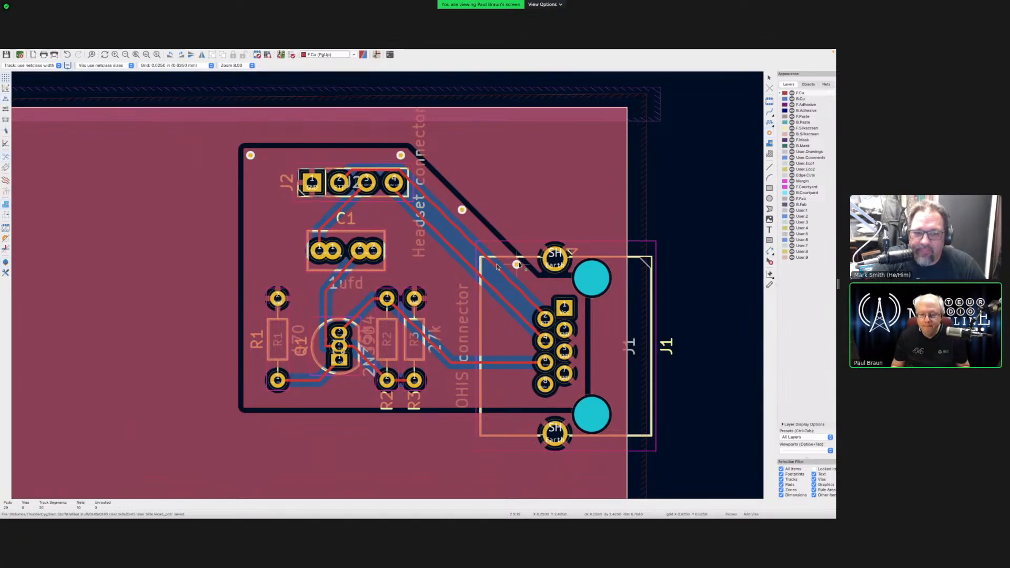
pyautogui.click(516, 264)
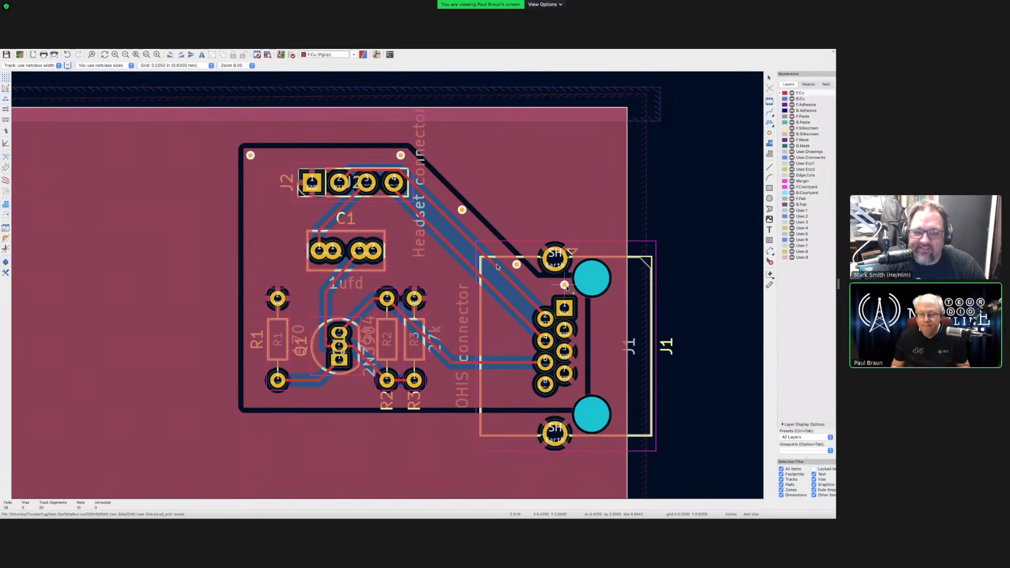
pyautogui.click(565, 284)
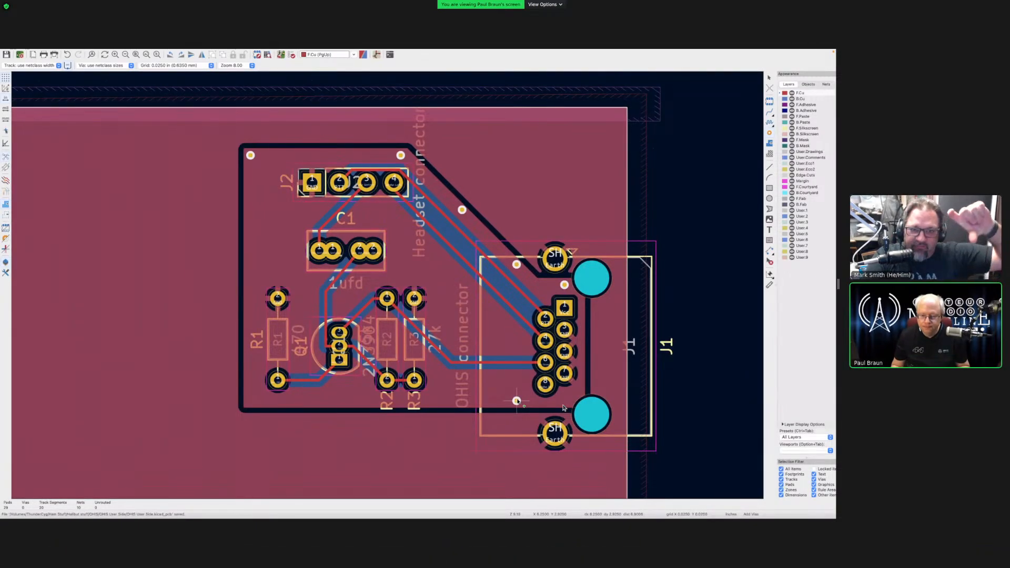
pyautogui.click(517, 401)
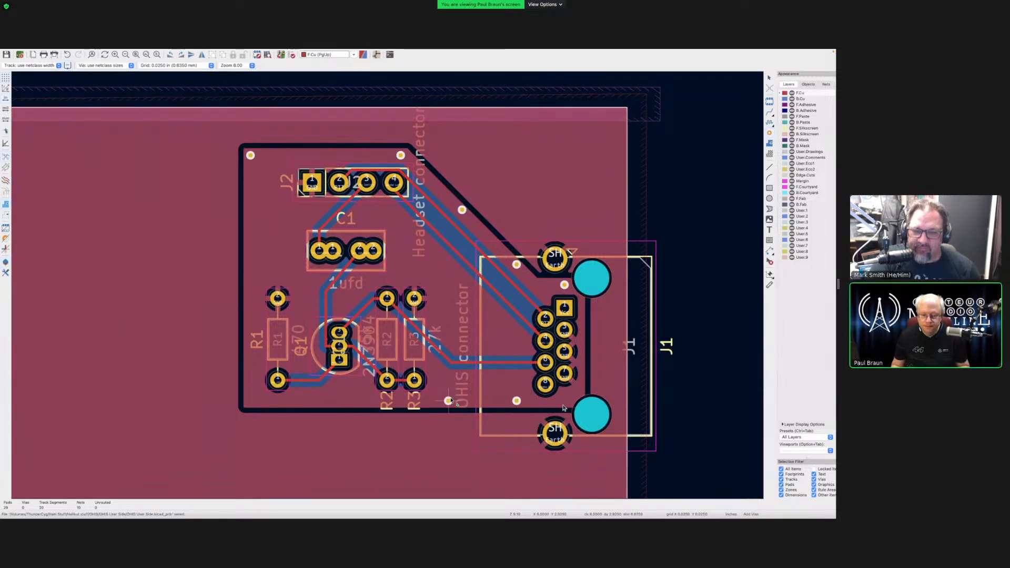
# - Continue vias leftward along the bottom edge, up the left edge, and along the top beside J2
pyautogui.click(449, 401)
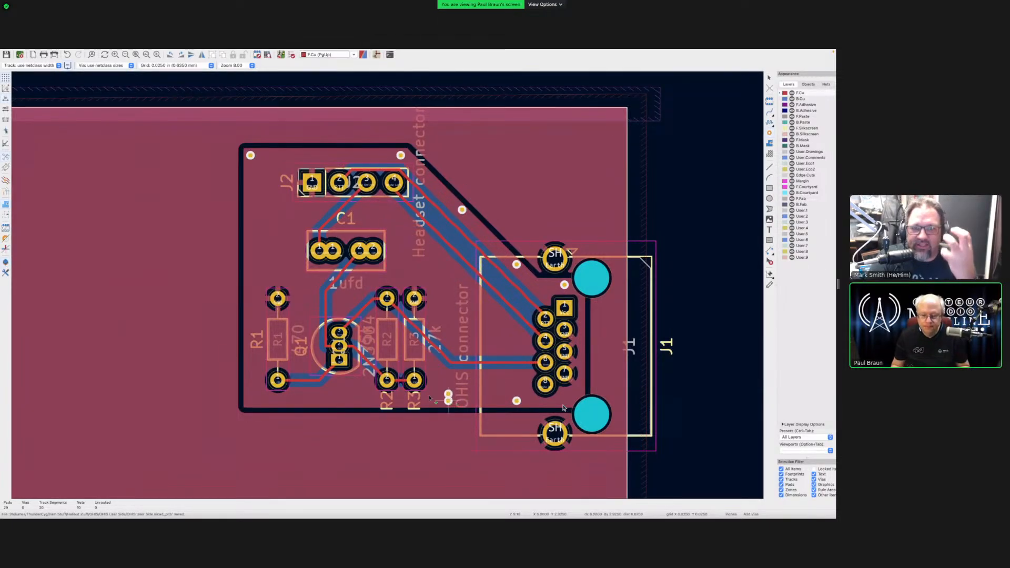
pyautogui.click(353, 401)
pyautogui.click(304, 401)
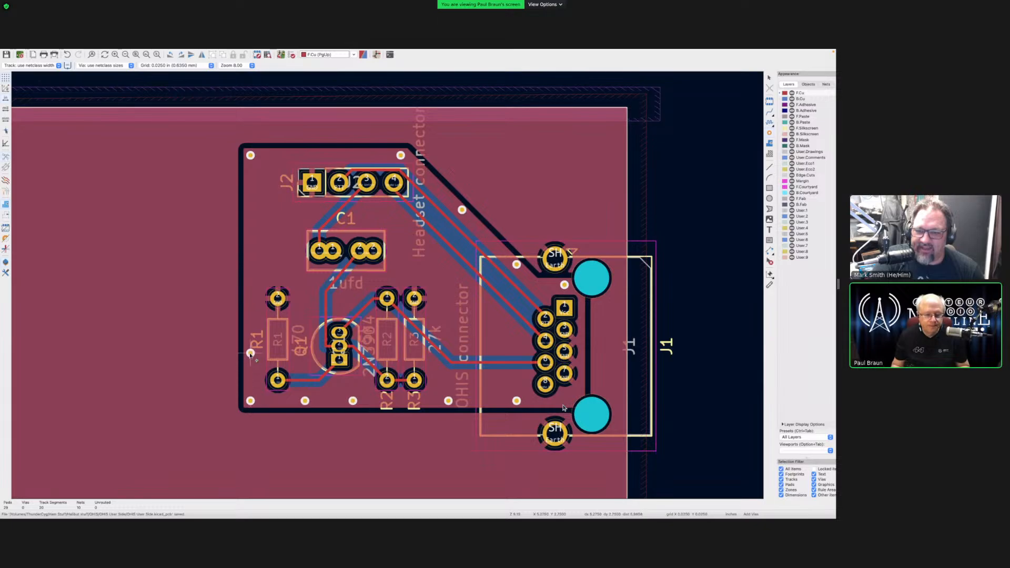
pyautogui.click(250, 353)
pyautogui.click(250, 299)
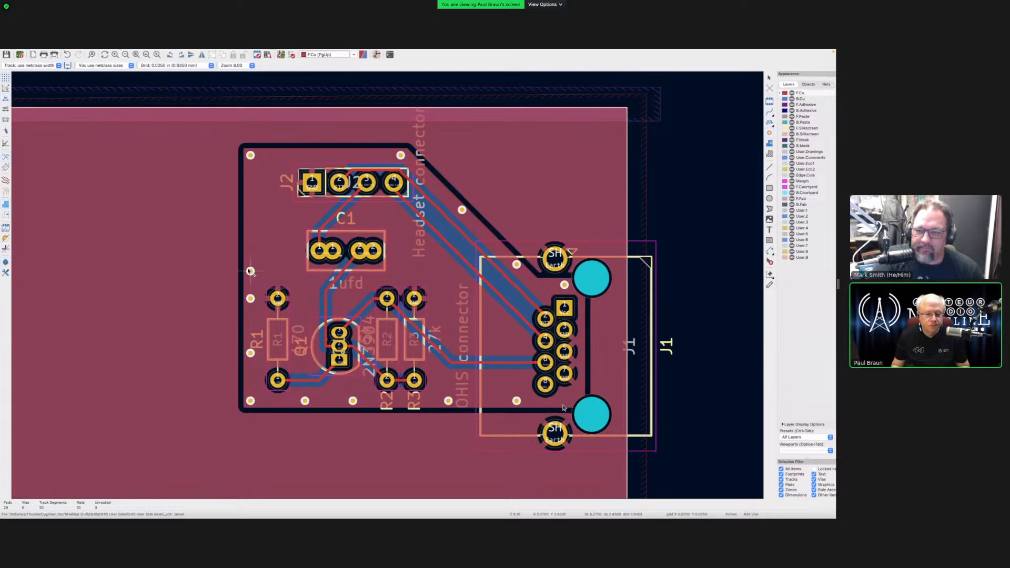
pyautogui.click(250, 251)
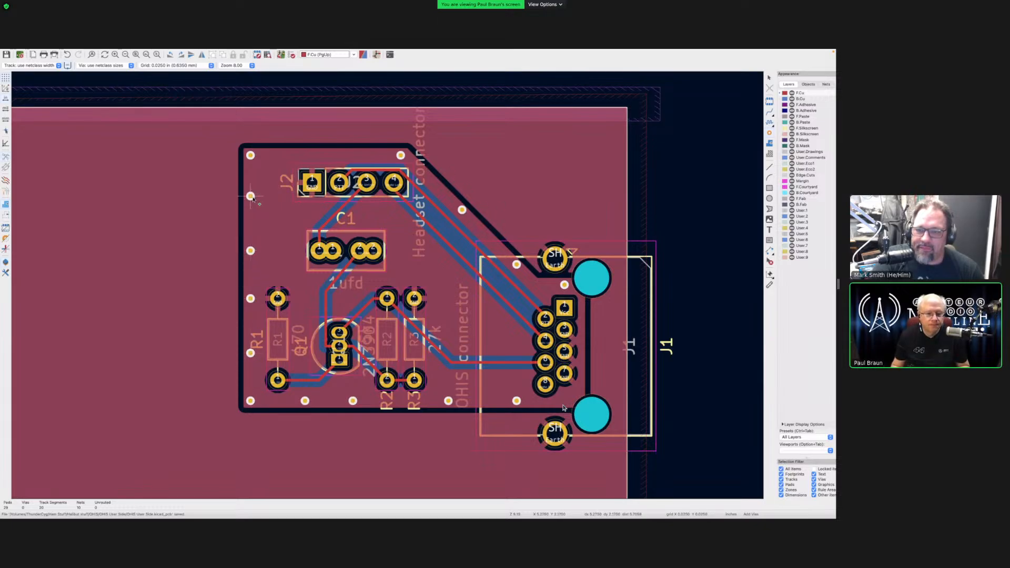
pyautogui.click(250, 197)
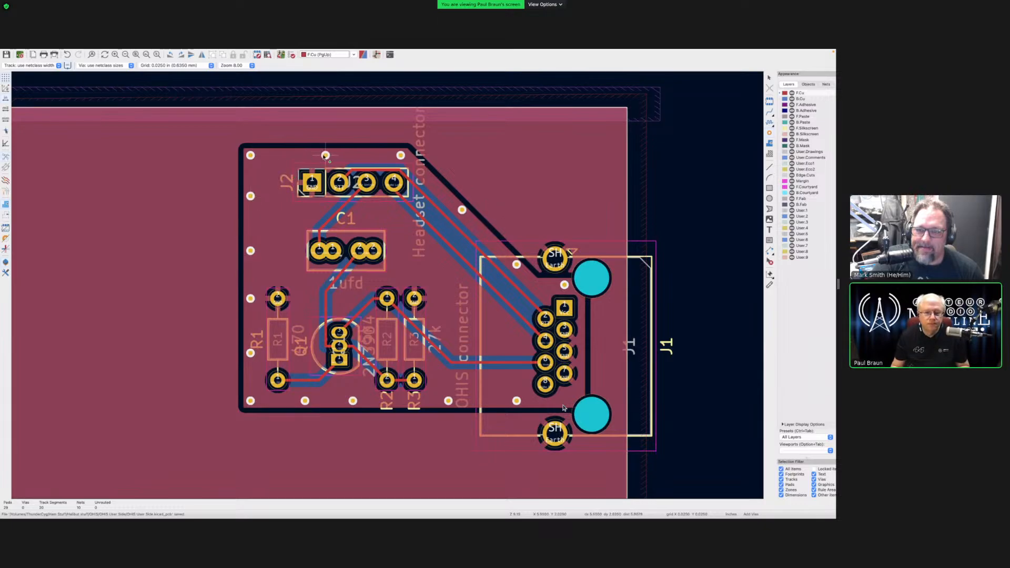
pyautogui.click(325, 155)
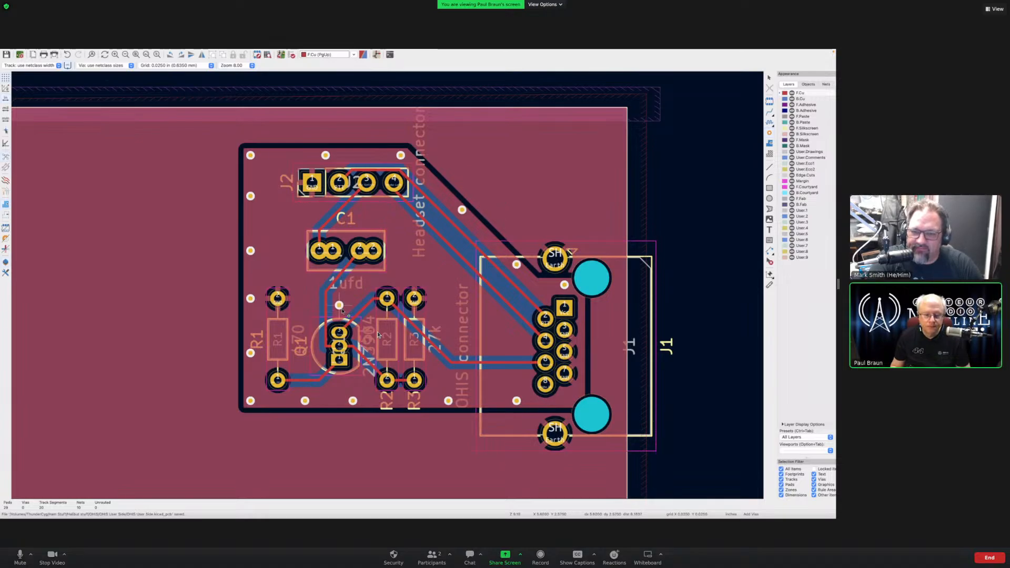
# - Drop eight stitching vias in the open copper around Q1, R2, C1, R1 and the Headset and OHIS connectors
pyautogui.click(339, 312)
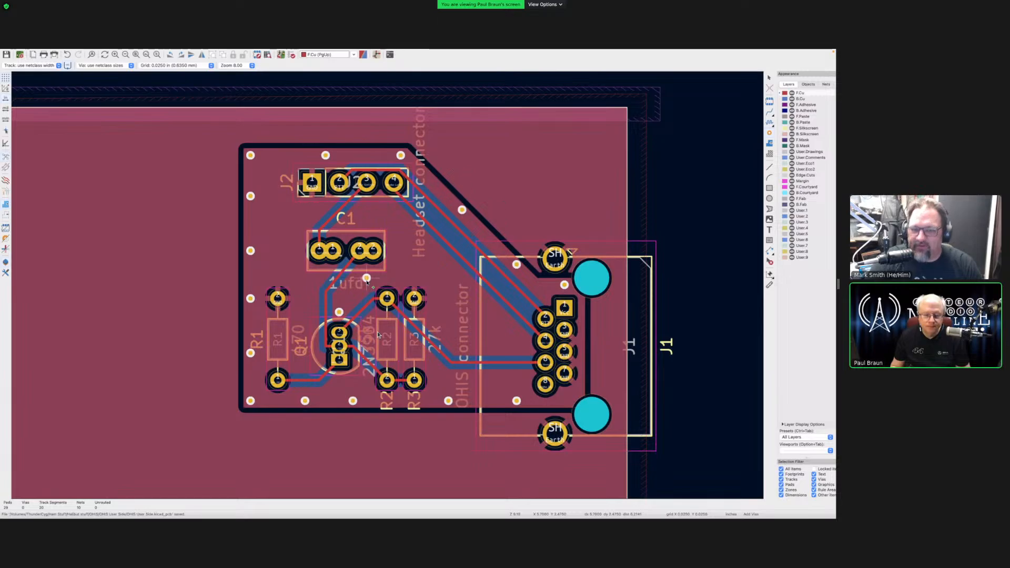
pyautogui.click(366, 278)
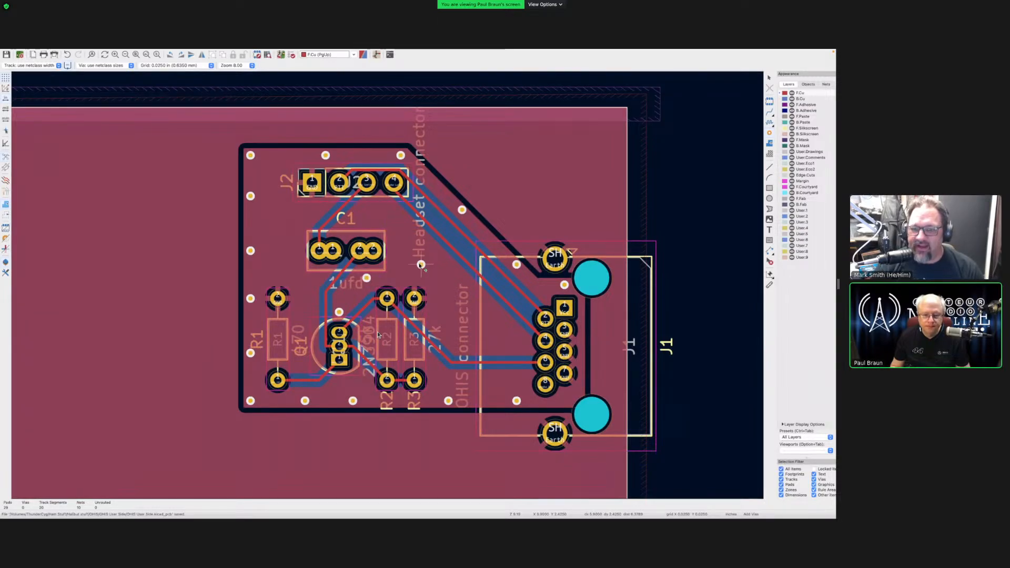
pyautogui.click(420, 264)
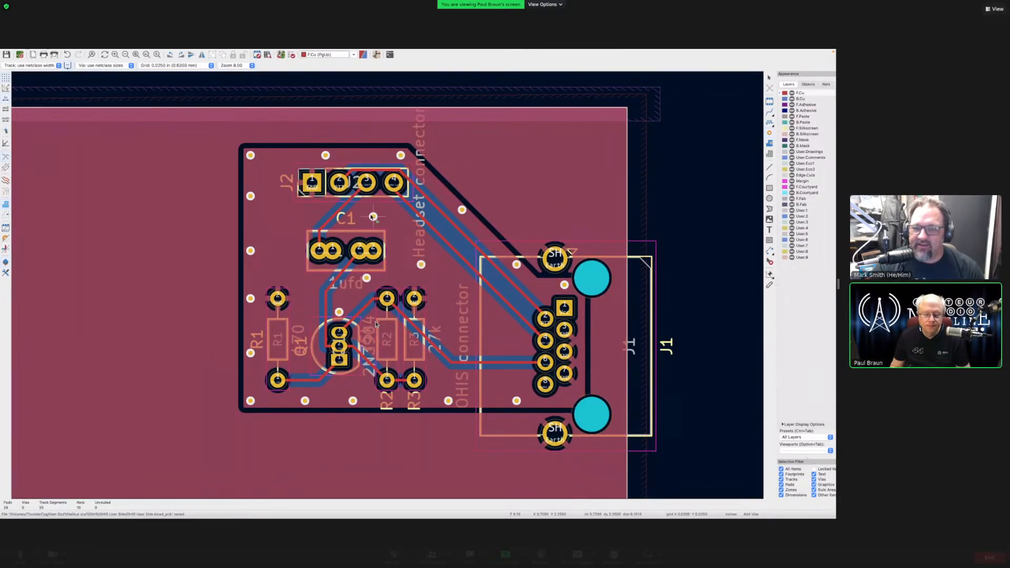
pyautogui.click(373, 217)
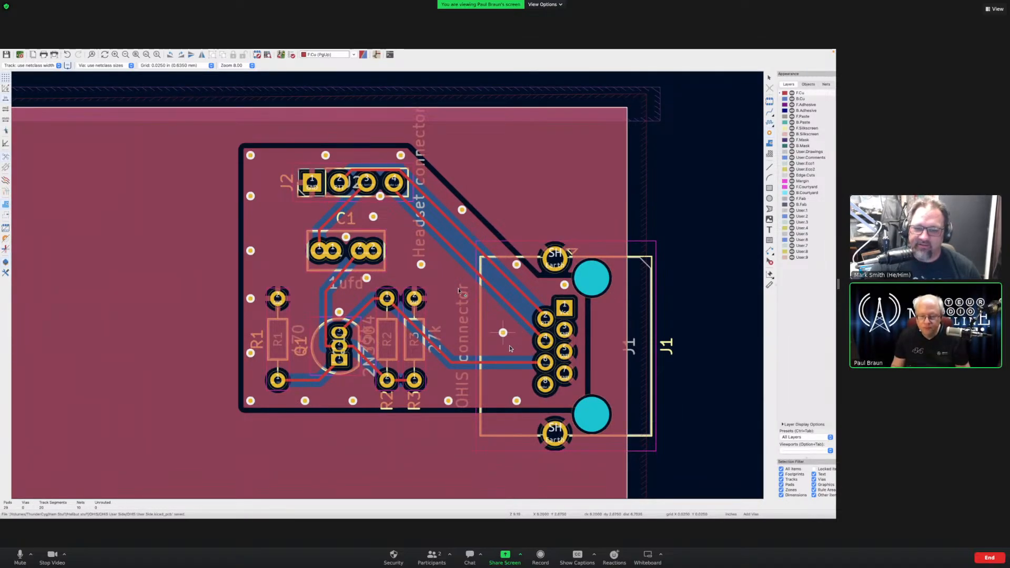
pyautogui.click(502, 332)
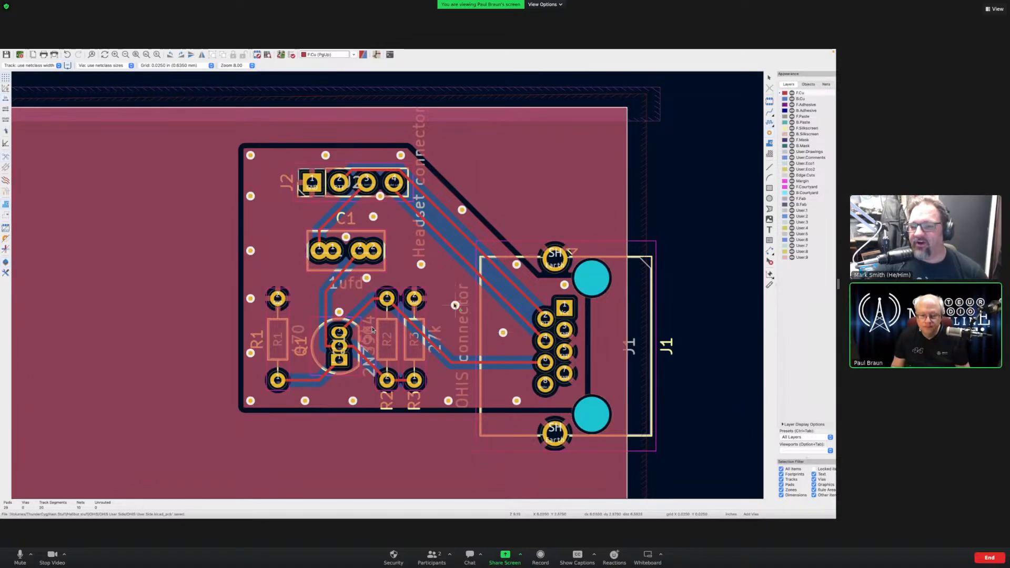
pyautogui.click(455, 305)
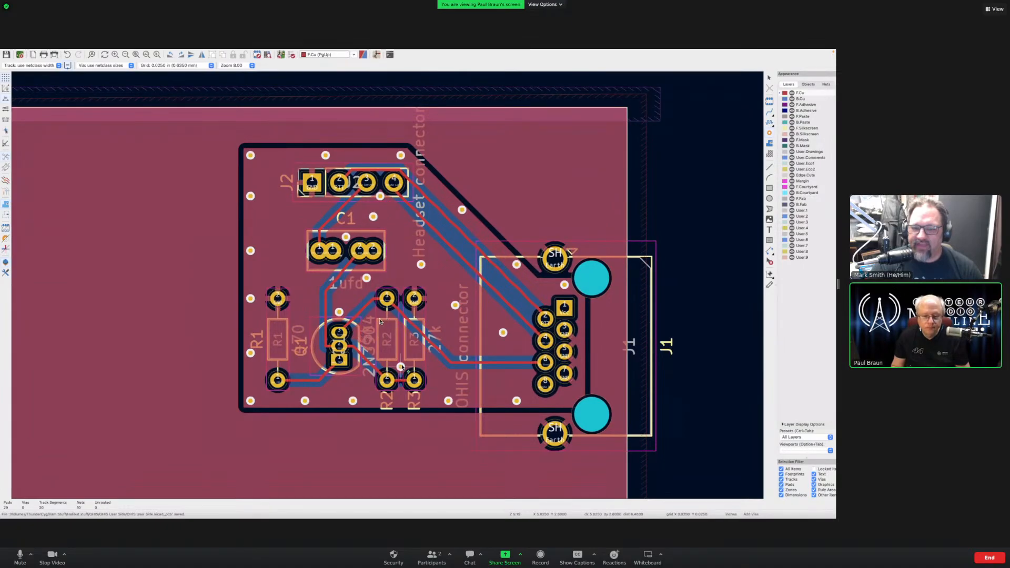
pyautogui.click(362, 335)
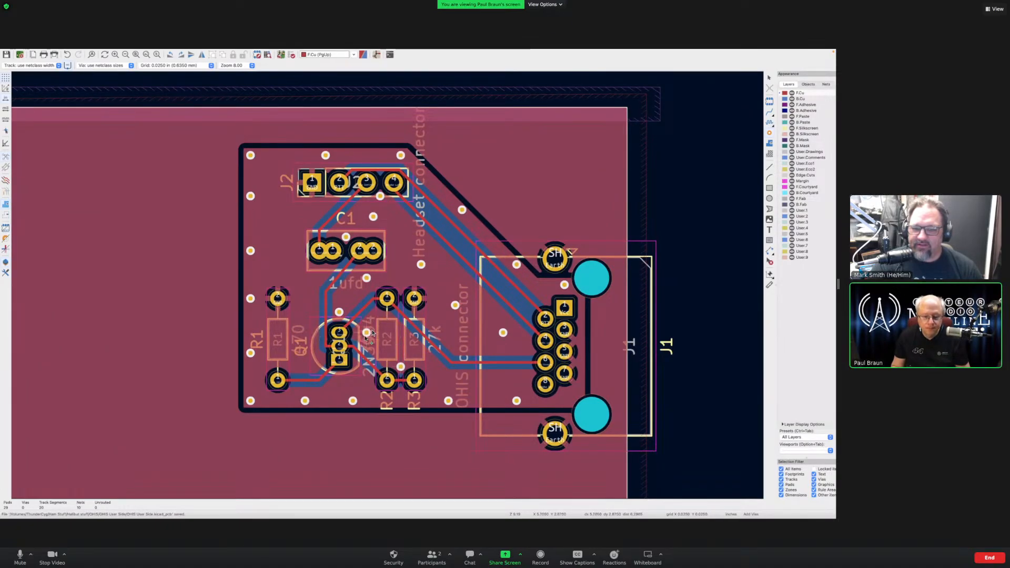
pyautogui.click(367, 332)
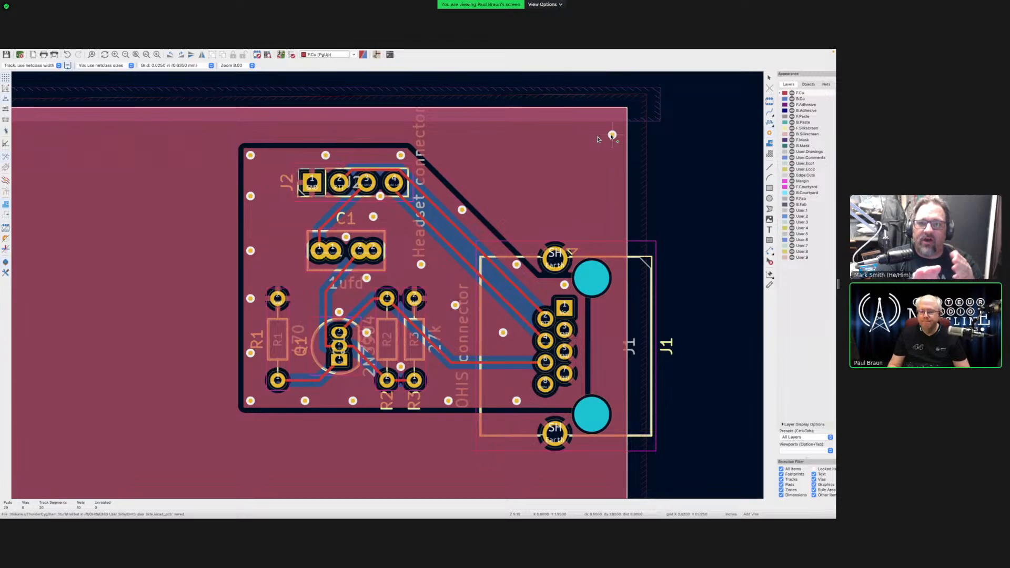
# - Place vias at the top-right corner and in a row along the top edge to the top-left corner
pyautogui.click(612, 135)
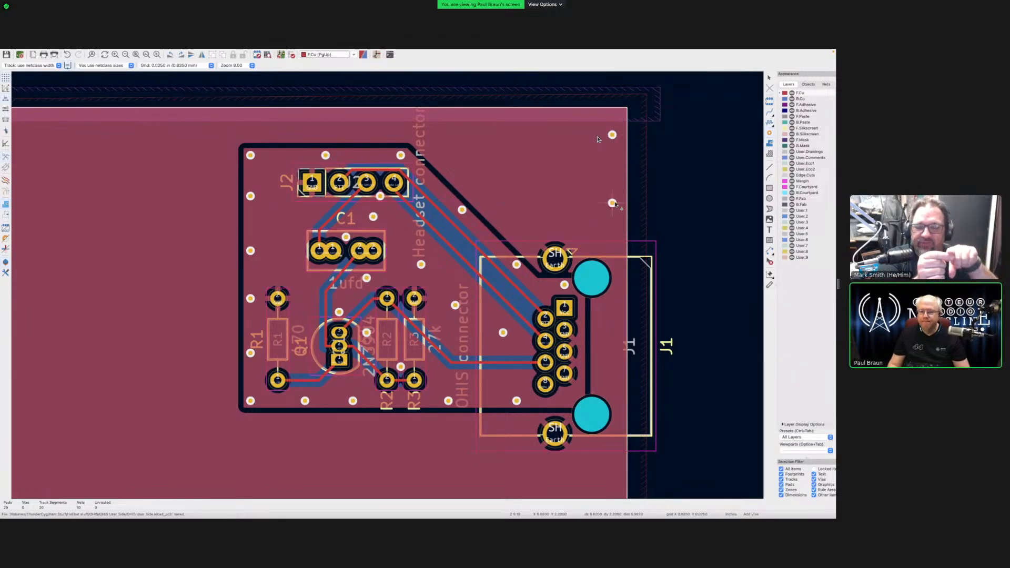
pyautogui.click(612, 203)
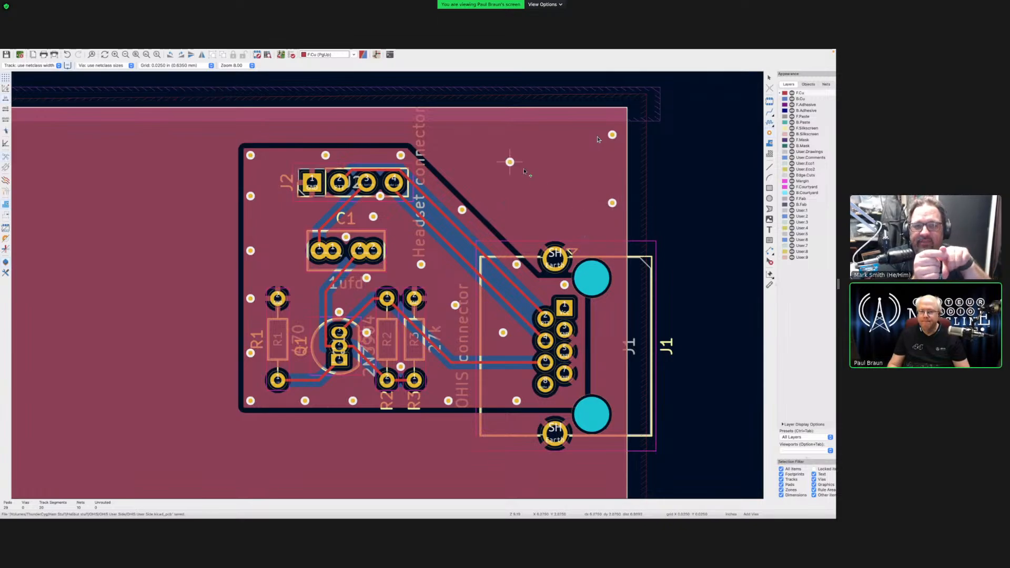
pyautogui.click(524, 134)
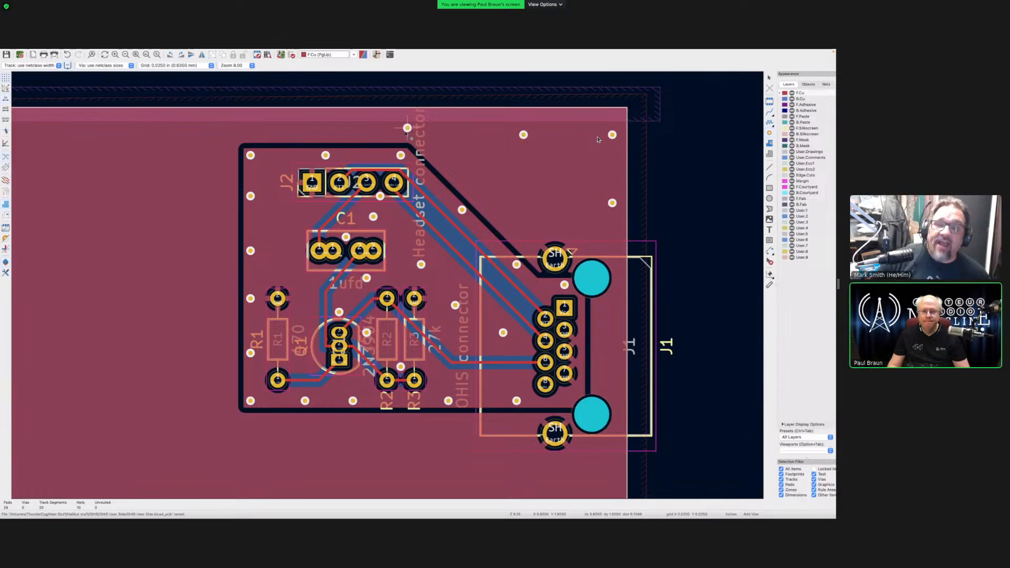
pyautogui.click(407, 135)
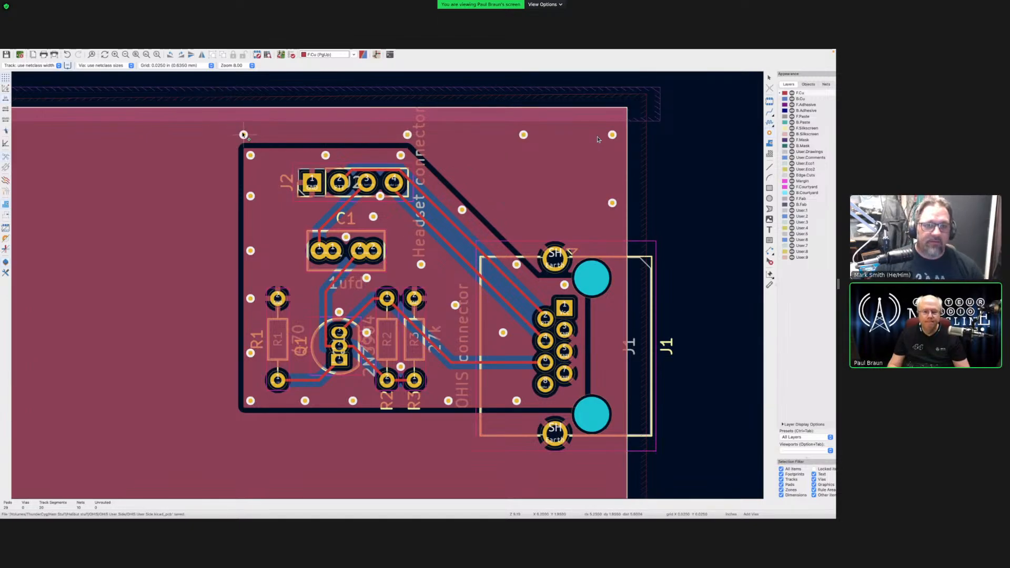
pyautogui.click(243, 135)
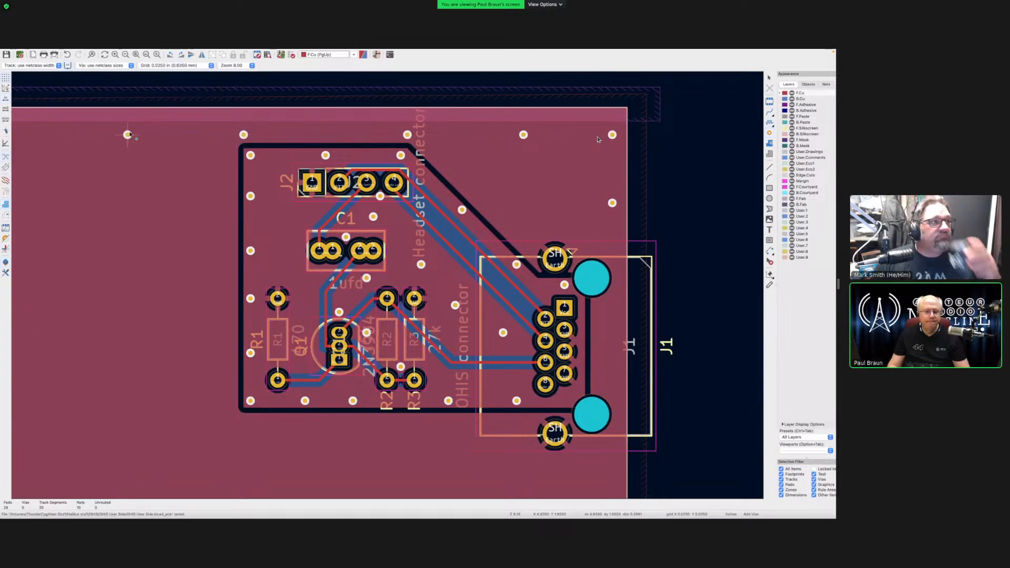
pyautogui.scroll(1, 127, 135)
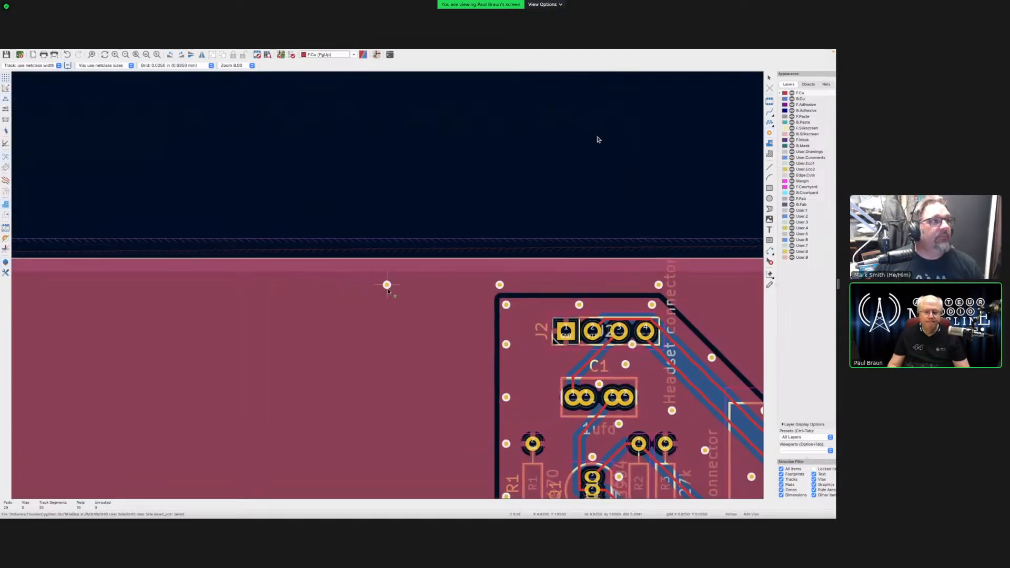
pyautogui.scroll(-2, 379, 356)
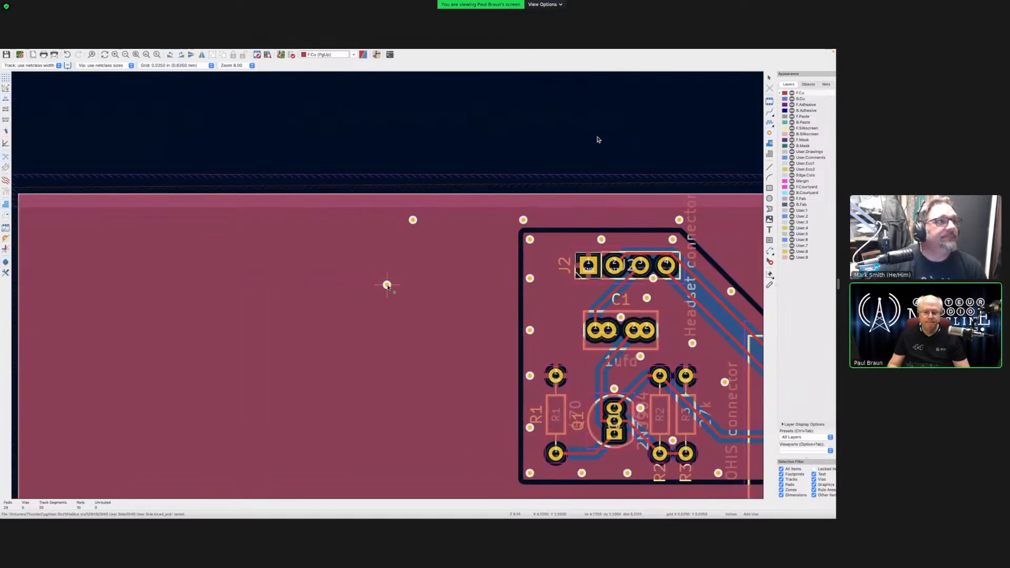
pyautogui.click(316, 220)
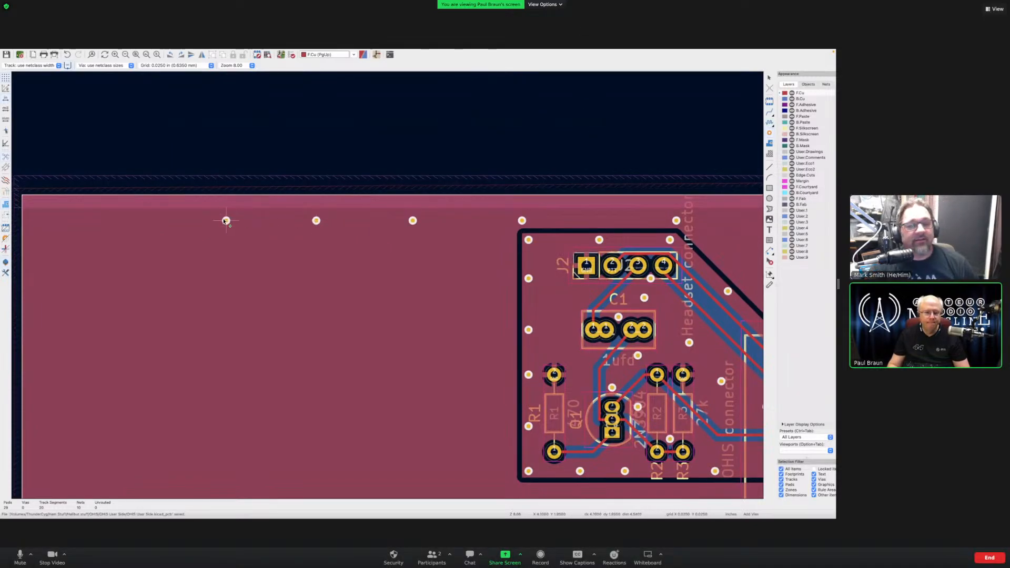
pyautogui.click(226, 220)
pyautogui.click(143, 220)
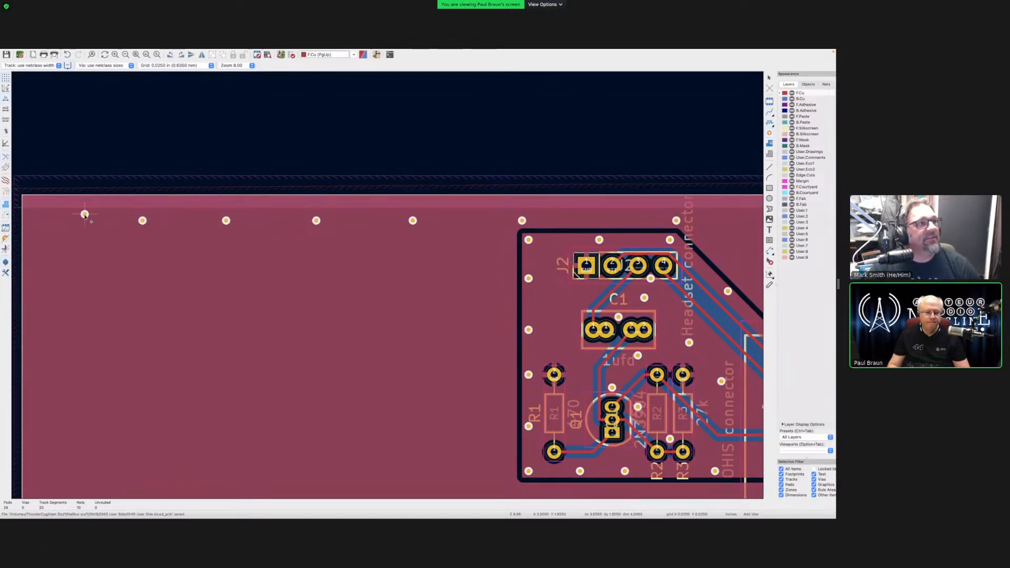
pyautogui.click(33, 221)
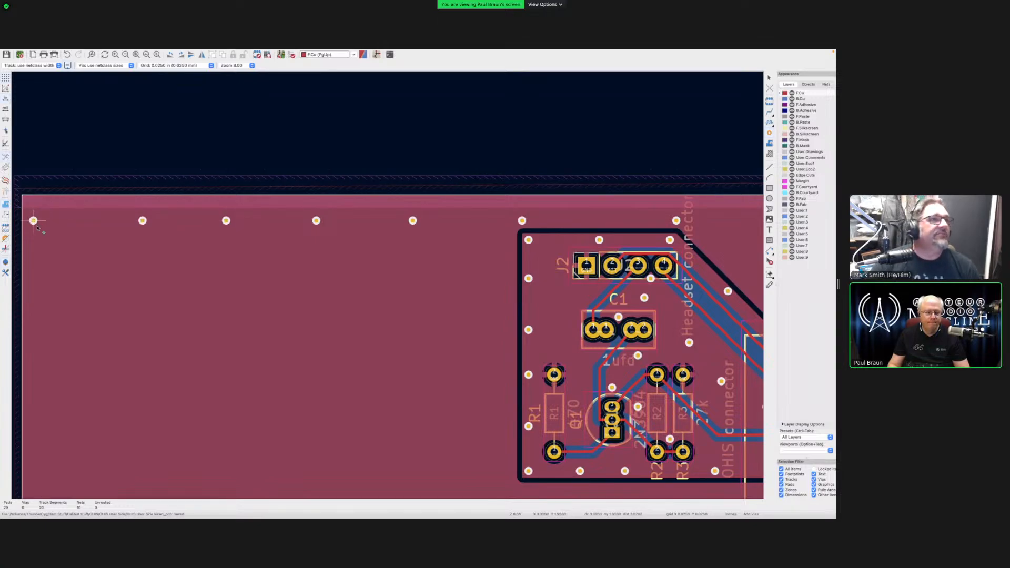
# - Add a column of stitching vias down the board's left edge
pyautogui.click(33, 278)
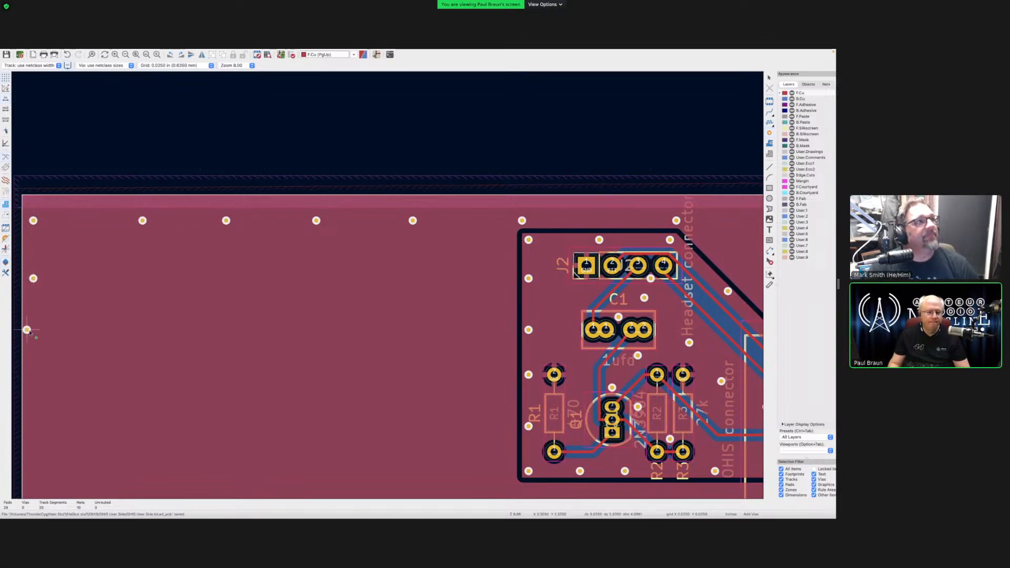
pyautogui.click(33, 330)
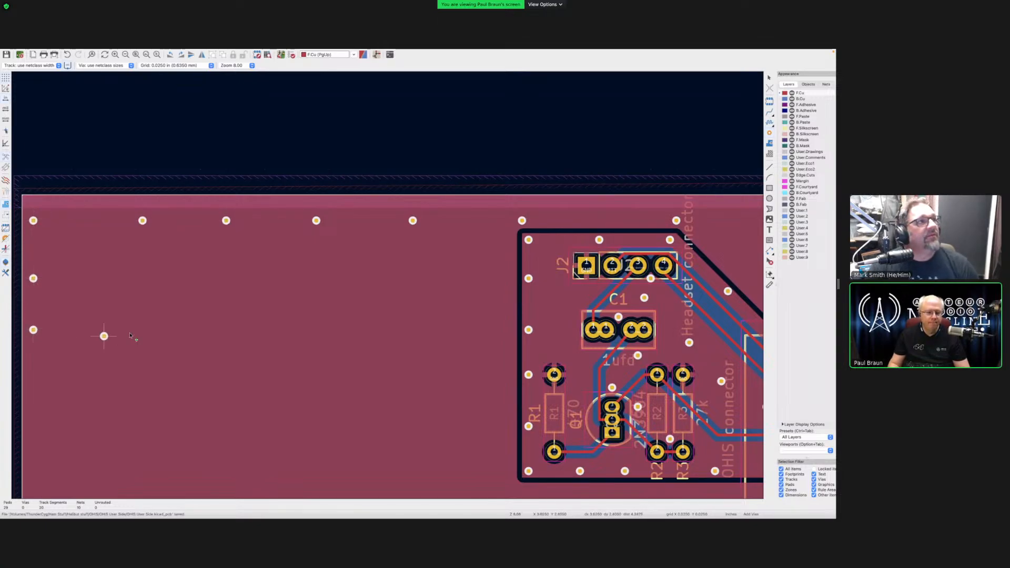
pyautogui.click(33, 388)
pyautogui.press('F4')
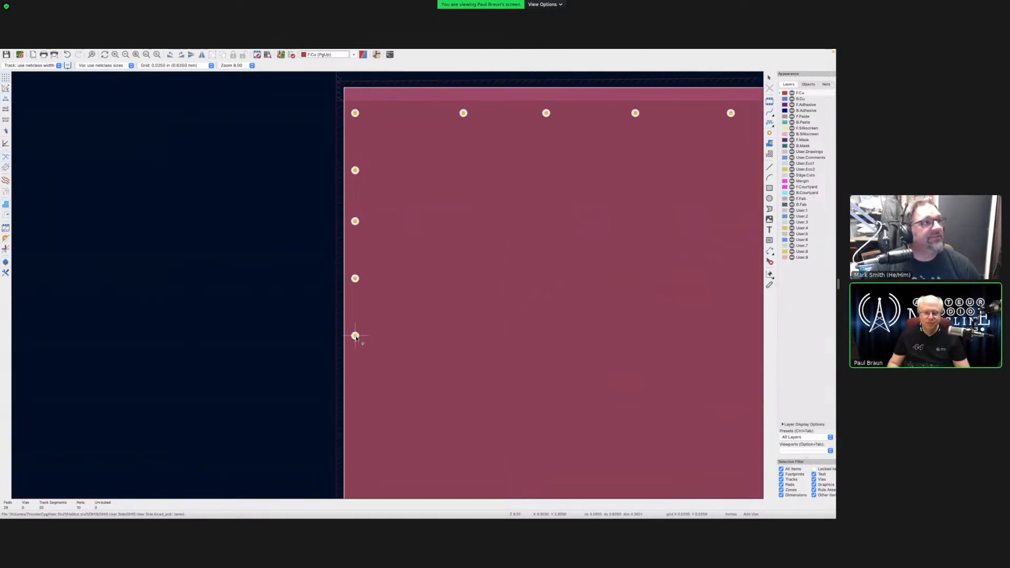
pyautogui.click(355, 335)
pyautogui.click(355, 399)
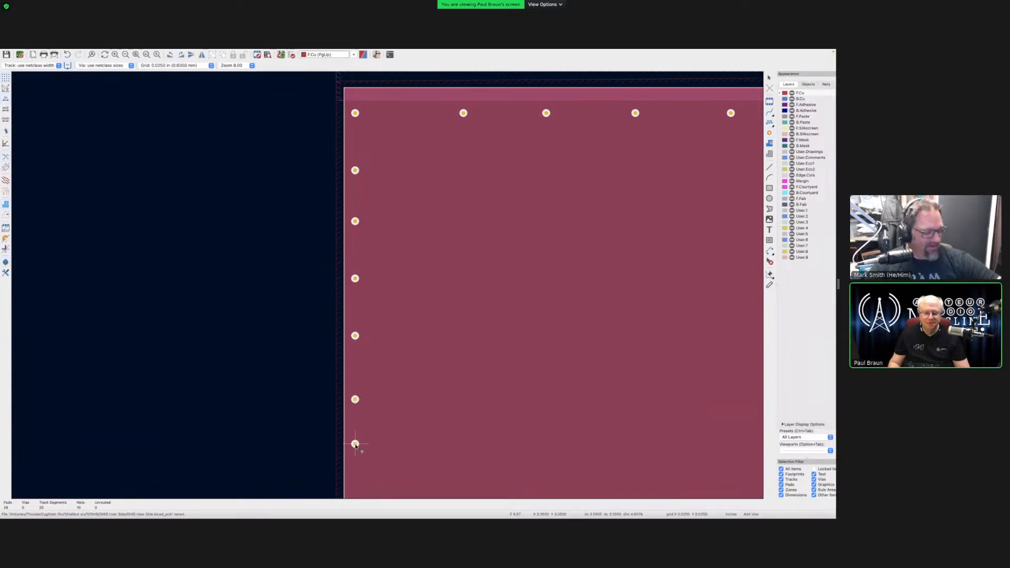
pyautogui.click(355, 456)
# - Place a via at the bottom-left corner and start a via row along the bottom edge
pyautogui.scroll(-3, 495, 278)
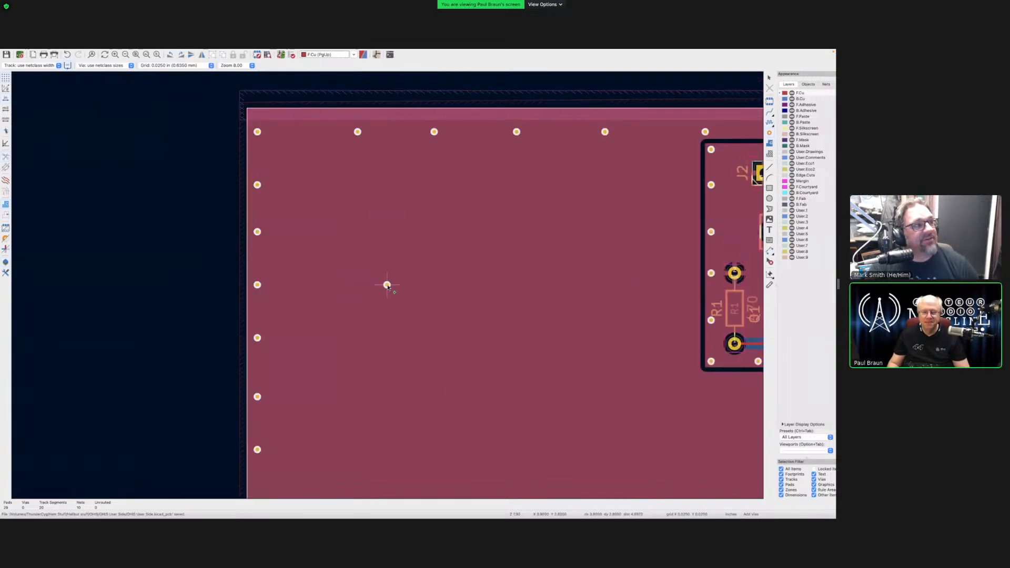
pyautogui.scroll(-1, 362, 339)
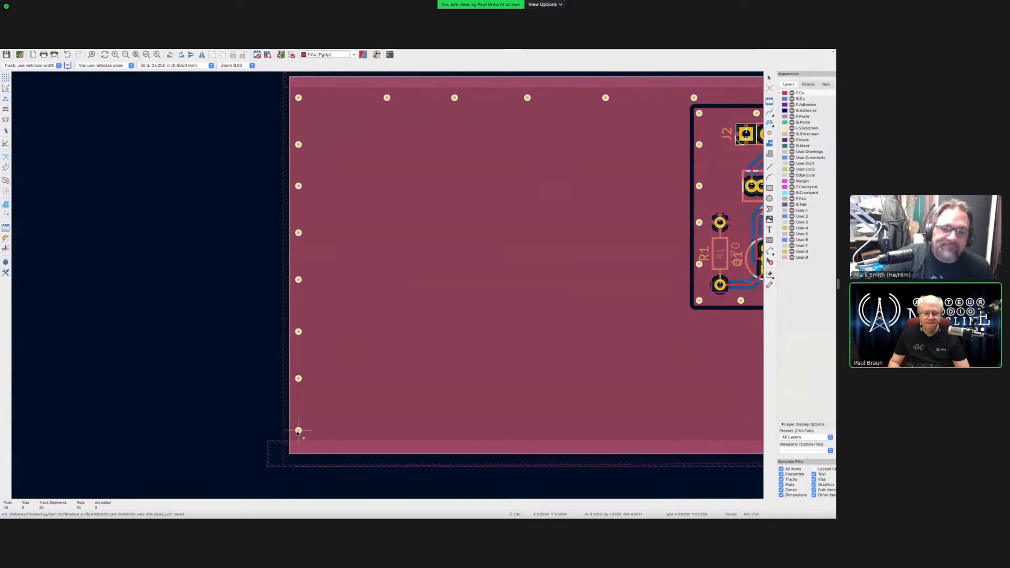
pyautogui.click(298, 430)
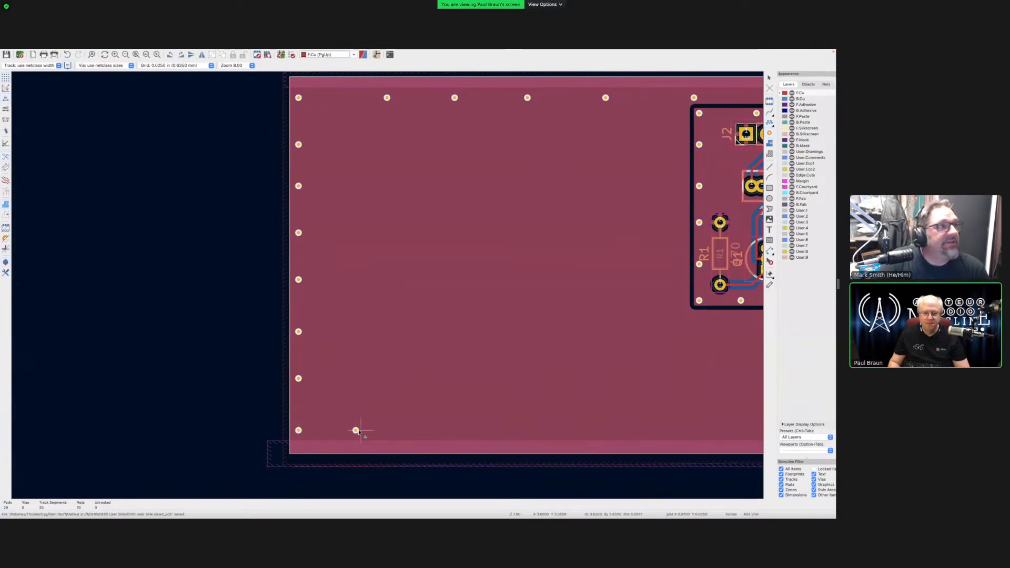
pyautogui.click(366, 430)
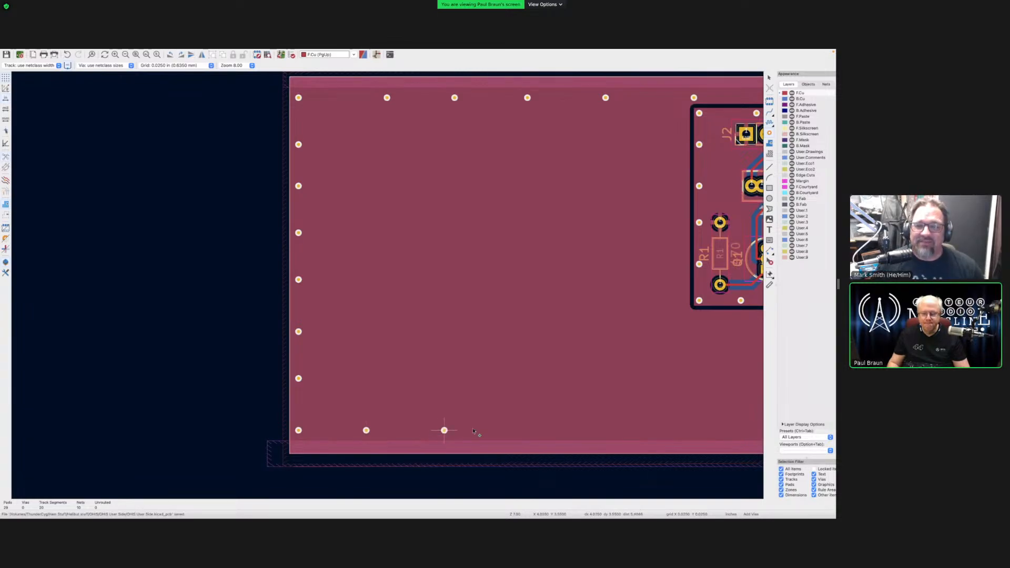
pyautogui.click(444, 430)
pyautogui.click(512, 431)
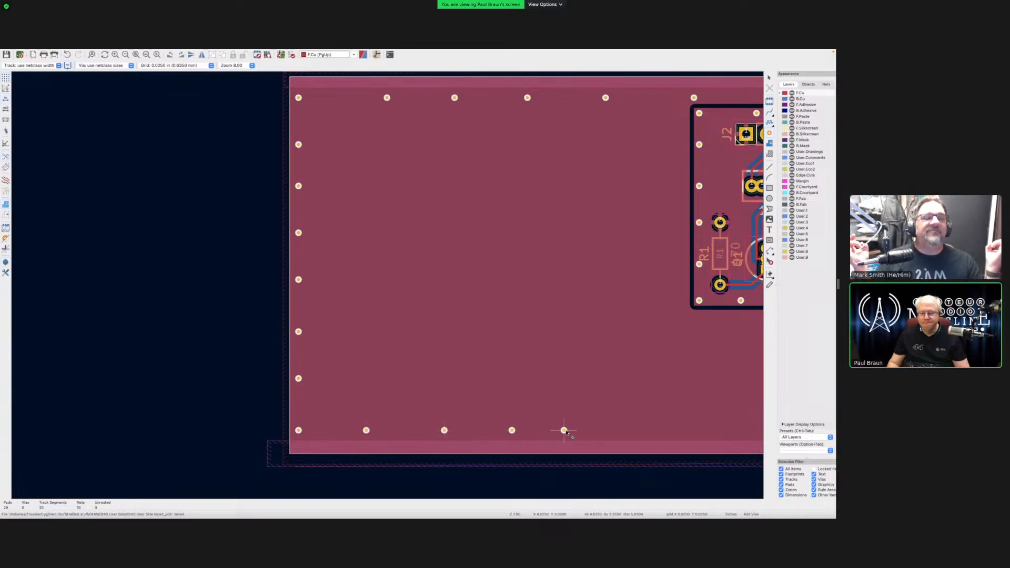
pyautogui.click(564, 430)
pyautogui.click(632, 430)
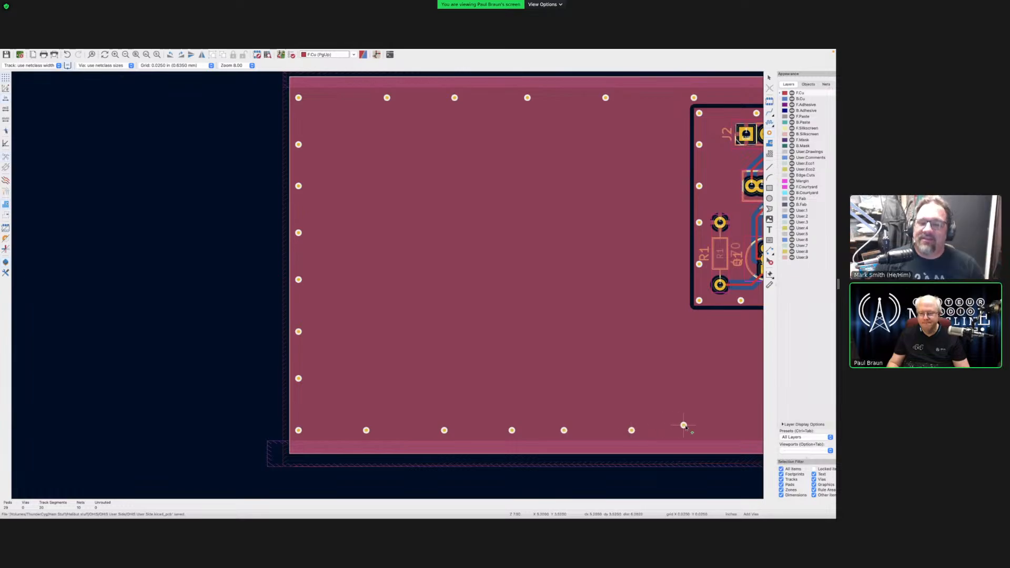
pyautogui.click(699, 430)
# - Extend the bottom via row to the bottom-right corner and start up the right edge
pyautogui.scroll(-1, 668, 405)
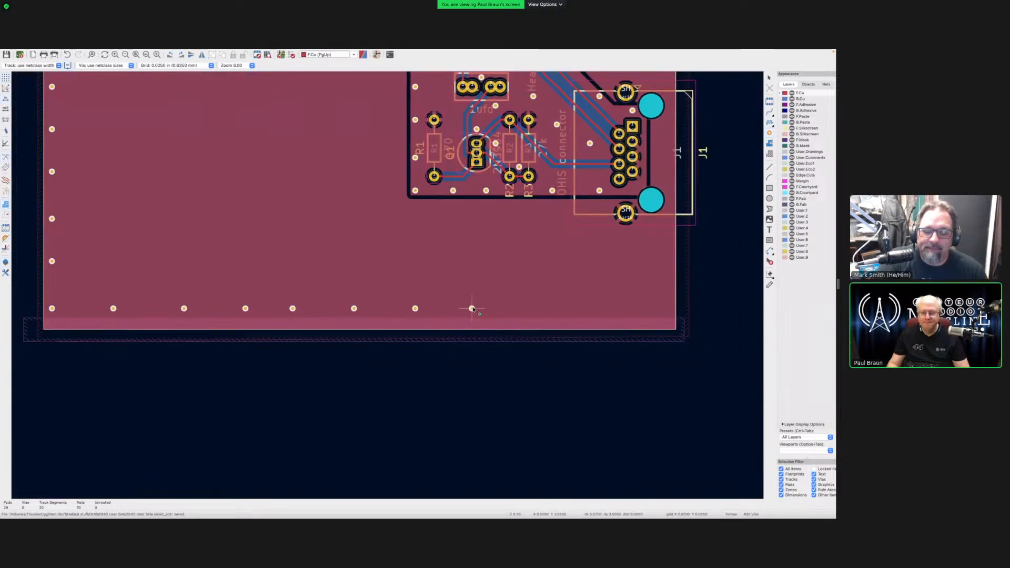
pyautogui.click(471, 308)
pyautogui.click(529, 308)
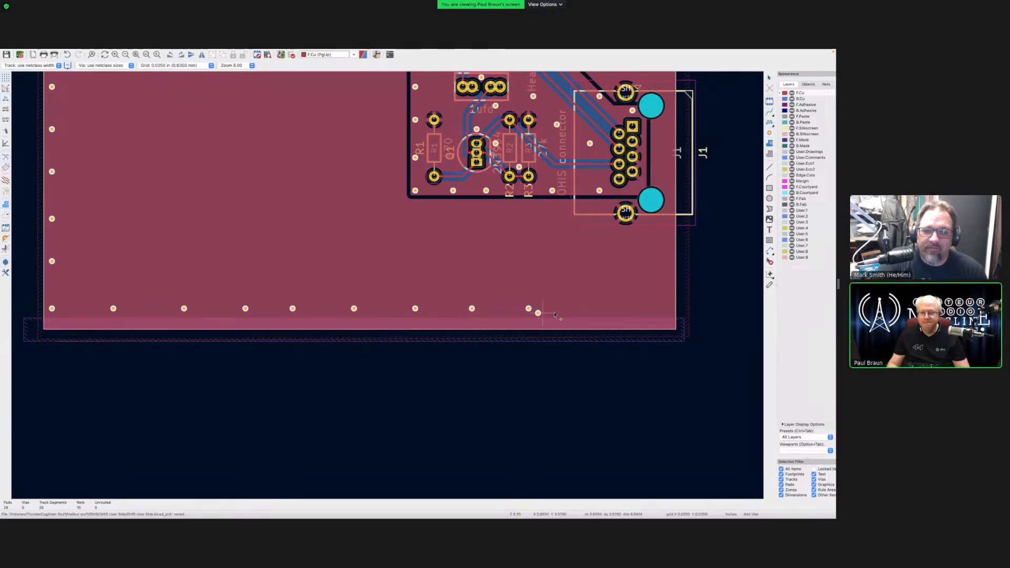
pyautogui.click(590, 308)
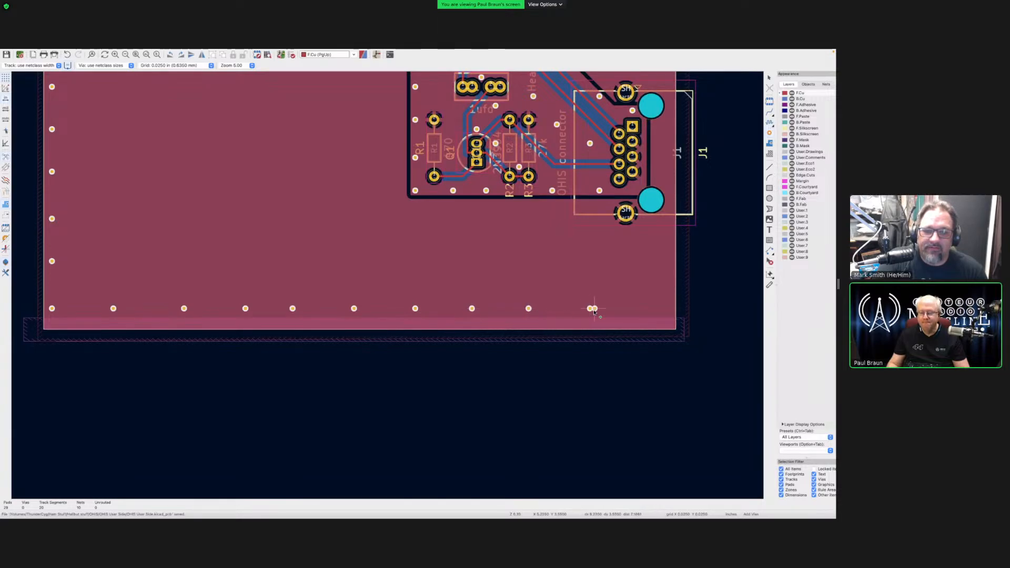
pyautogui.click(661, 308)
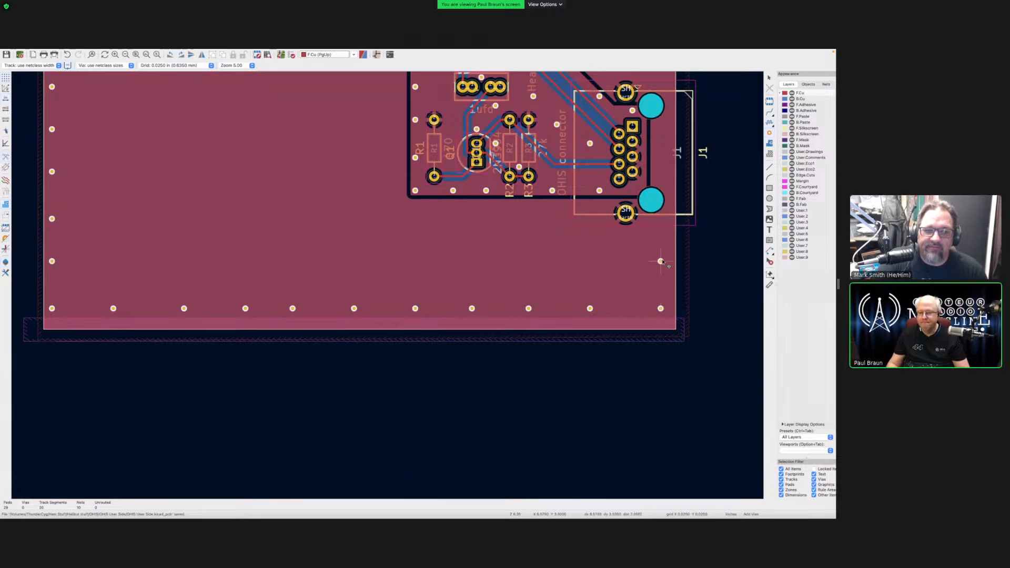
pyautogui.click(661, 257)
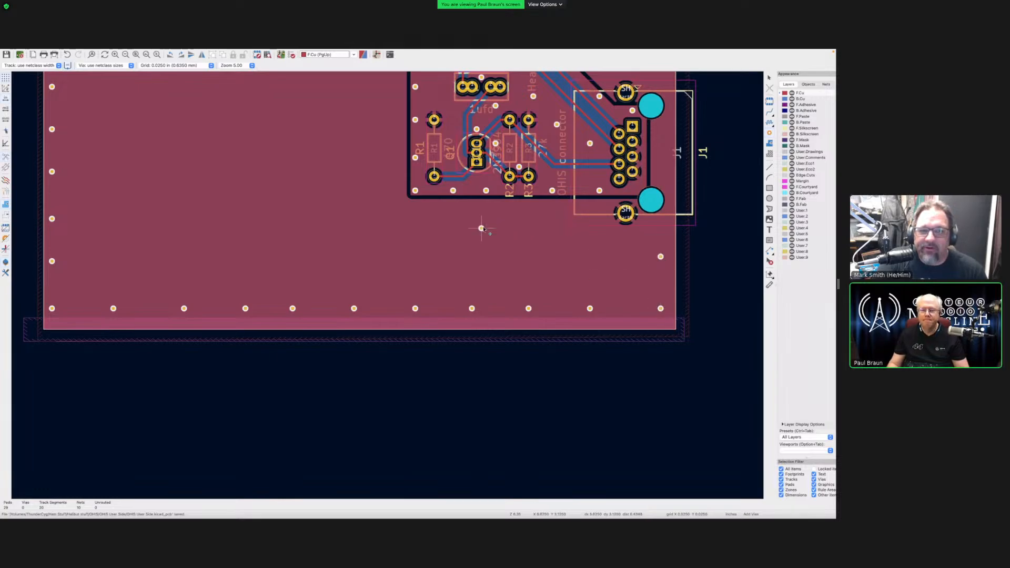
# - Zoom out and fit the whole OHIS board, including J1 and the empty left ground fill, in view
pyautogui.press('F4')
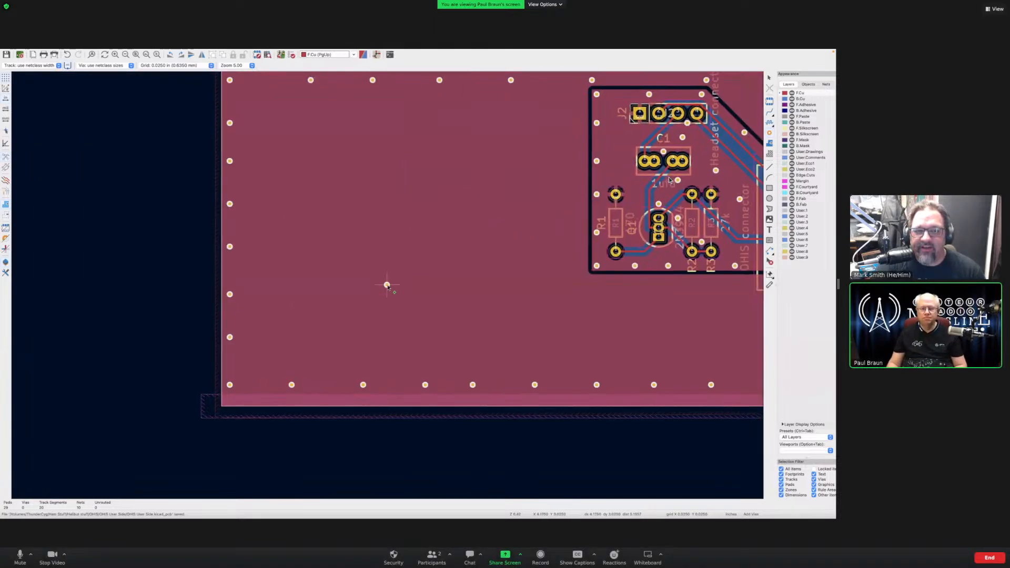
pyautogui.scroll(-1, 387, 285)
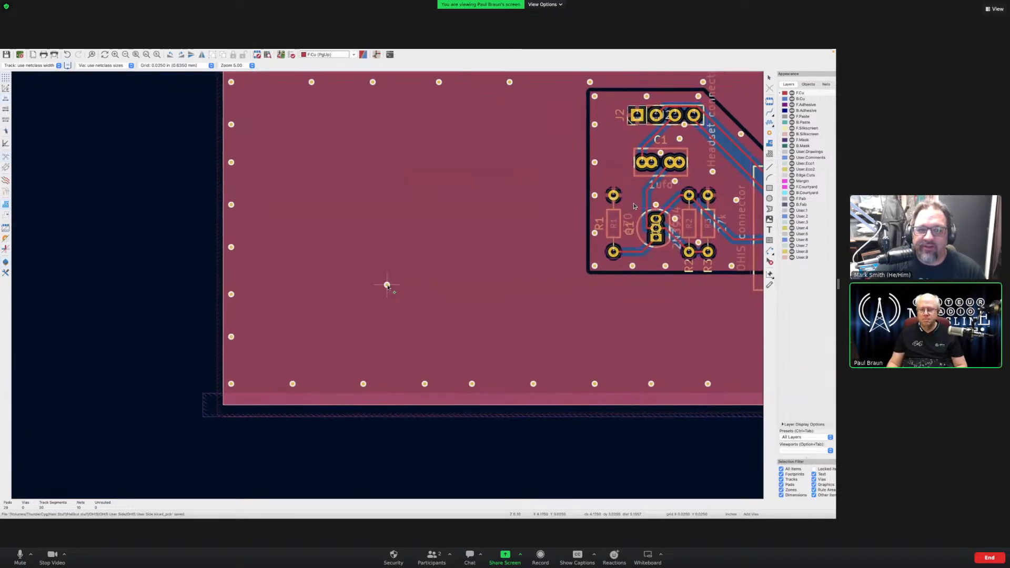
pyautogui.scroll(-2, 450, 300)
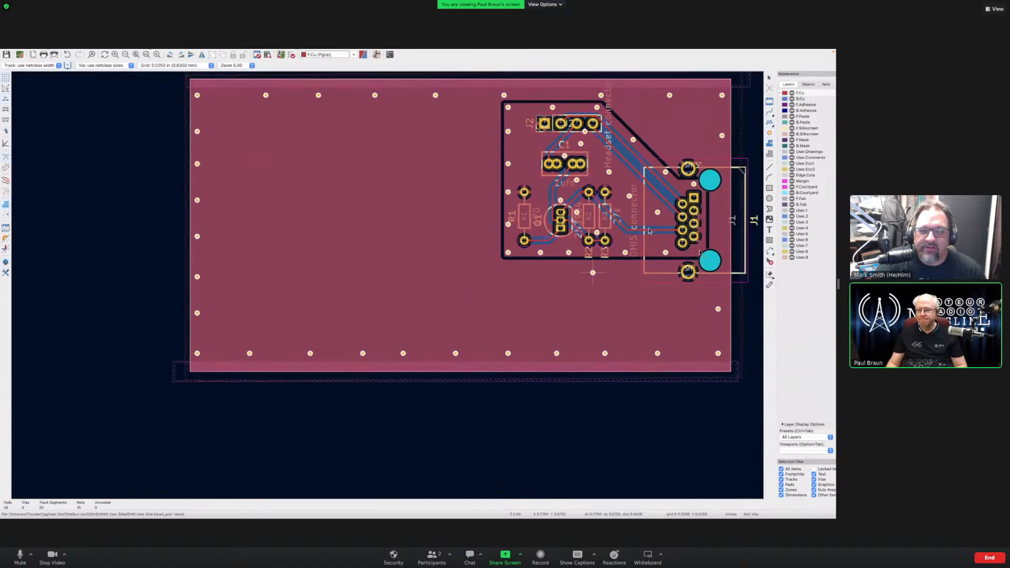
pyautogui.hscroll(5, 649, 230)
pyautogui.hscroll(1, 306, 291)
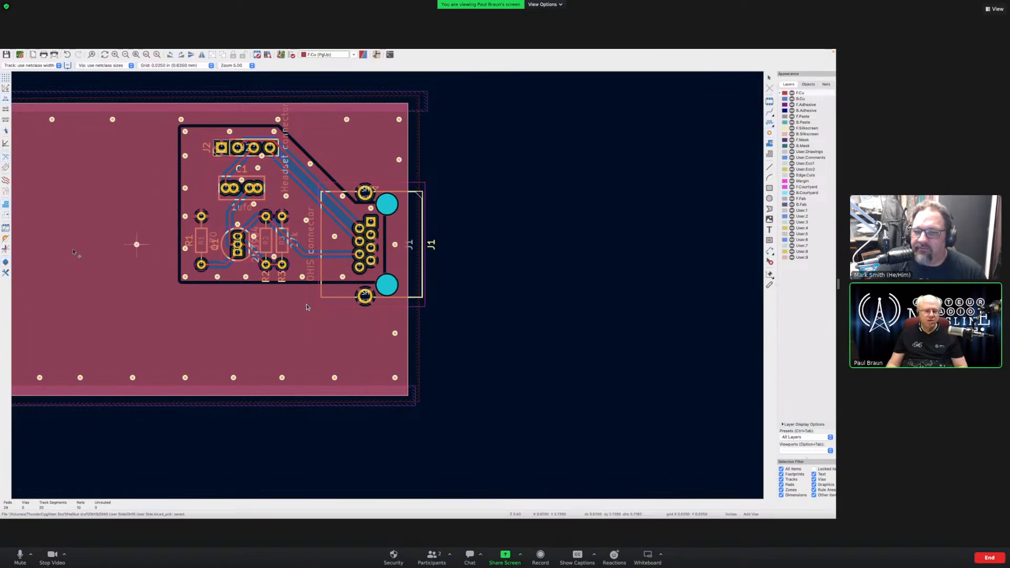
pyautogui.press('Home')
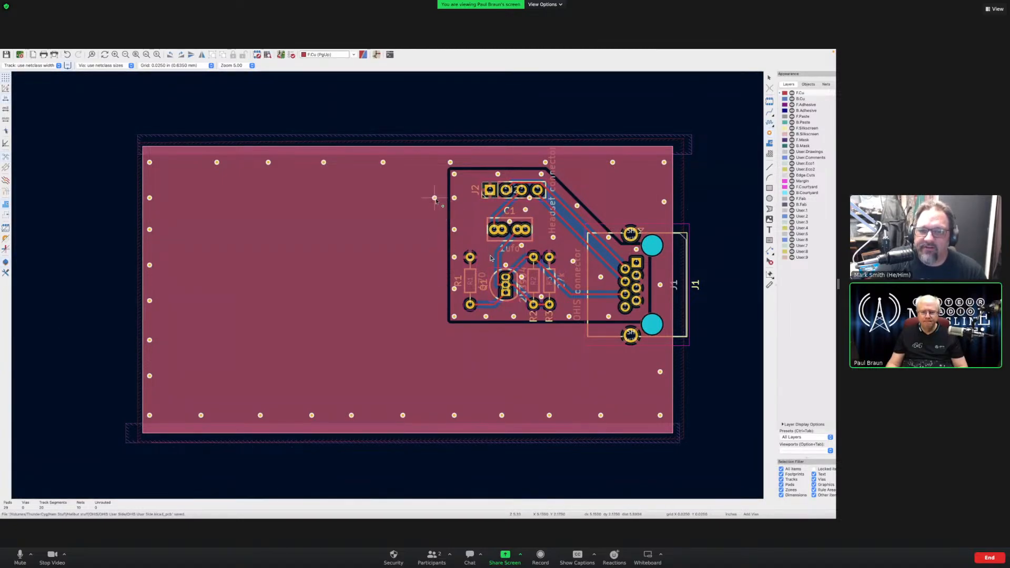
# - Place eleven stitching vias in a rough grid across the empty left ground area, plus one near R1
pyautogui.click(434, 197)
pyautogui.click(438, 281)
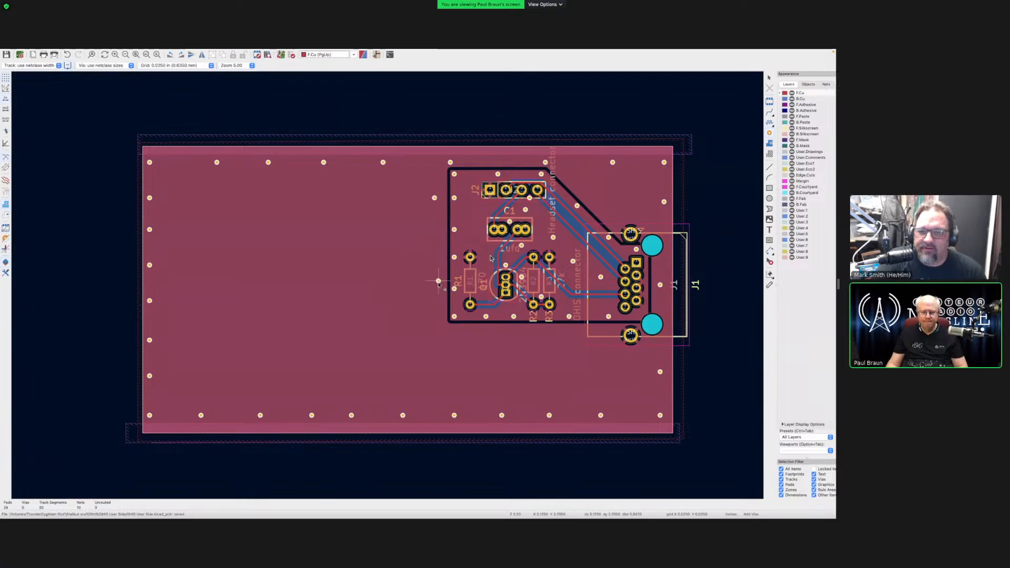
pyautogui.click(335, 237)
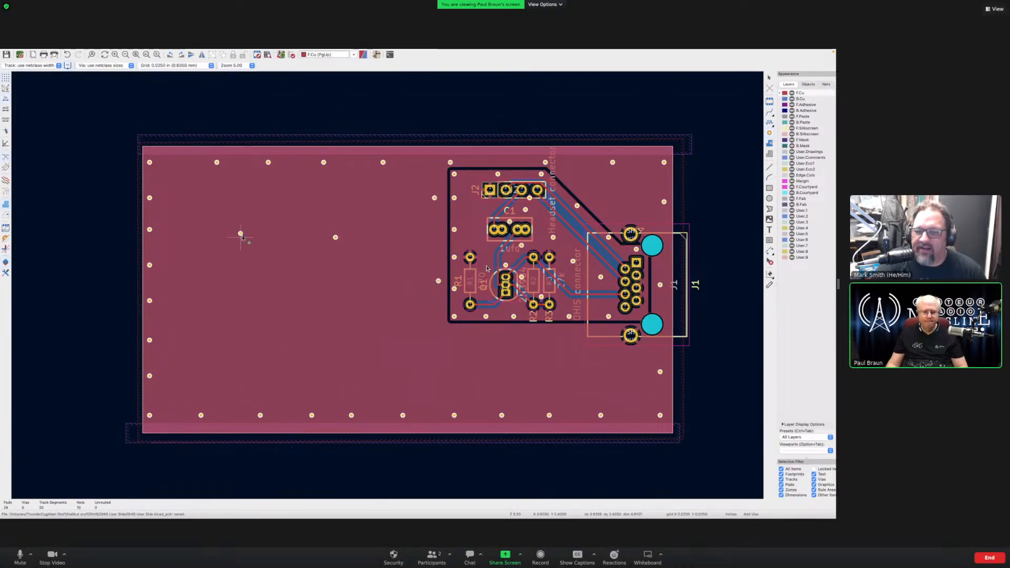
pyautogui.click(241, 237)
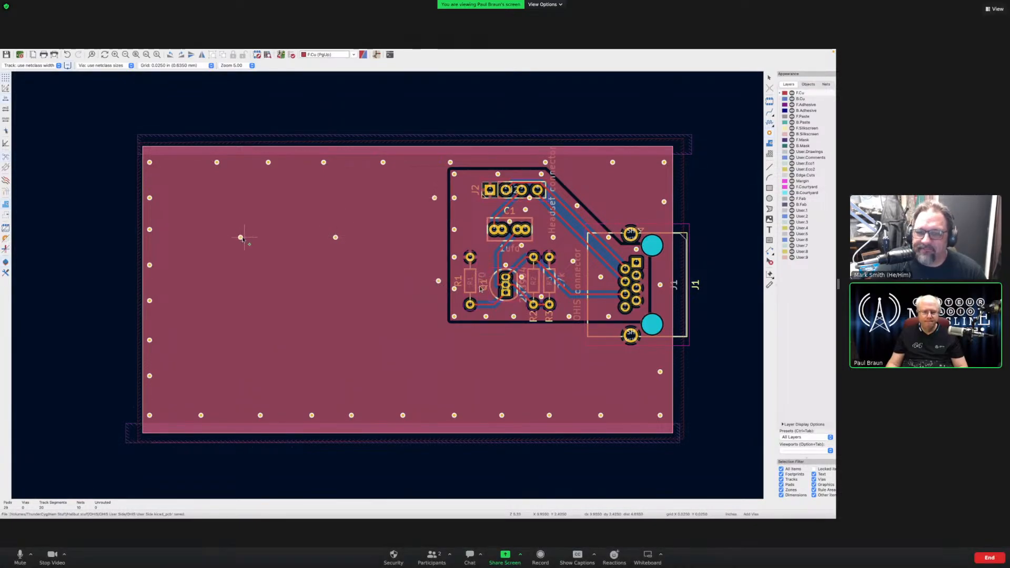
pyautogui.click(244, 316)
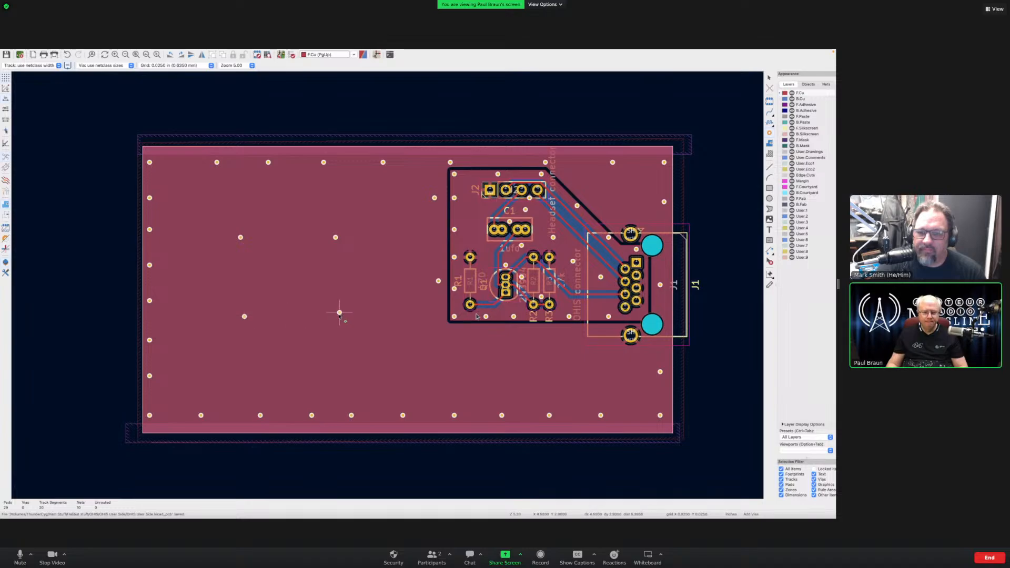
pyautogui.click(339, 313)
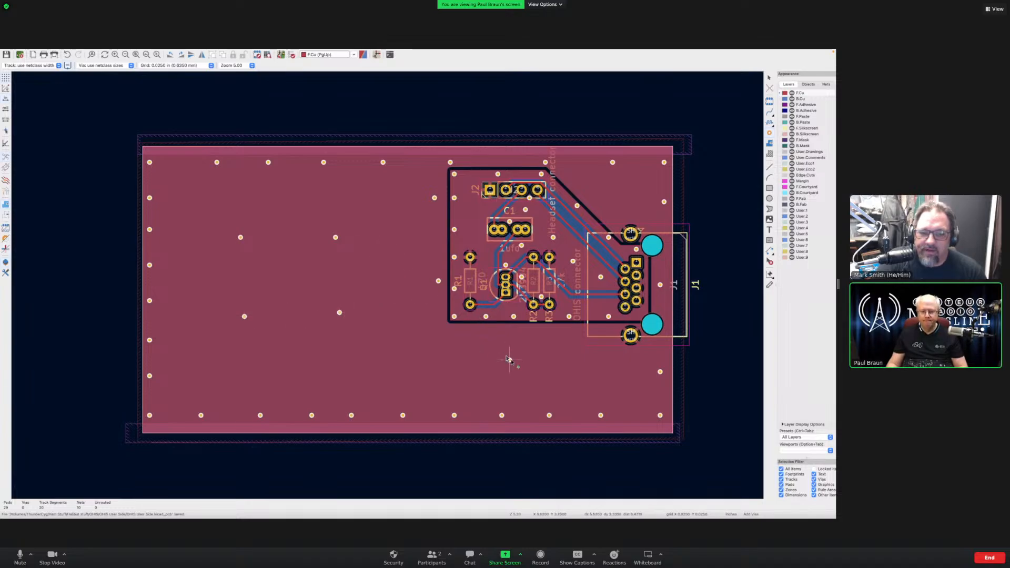
pyautogui.click(521, 363)
pyautogui.click(423, 364)
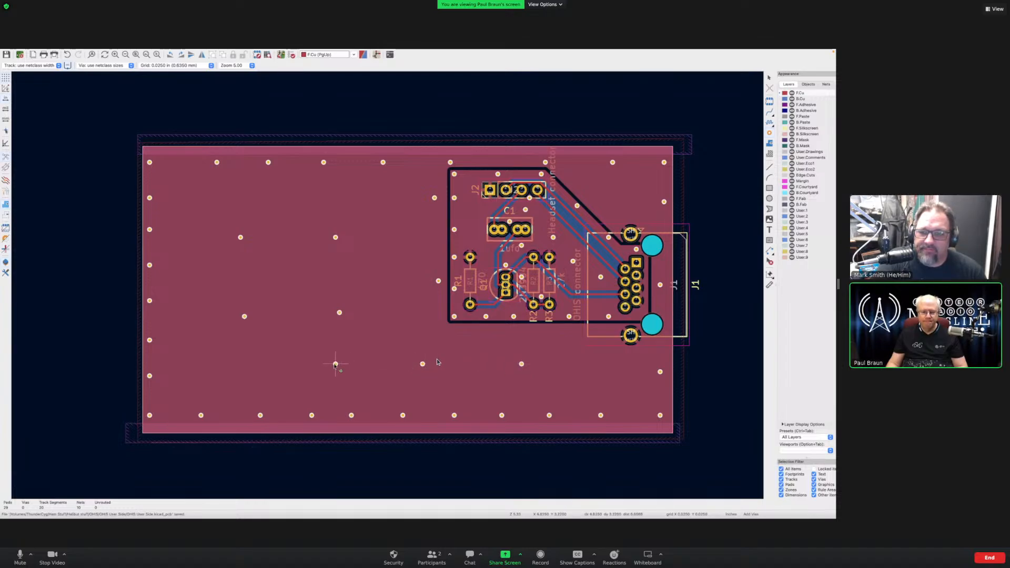
pyautogui.click(335, 364)
pyautogui.click(248, 360)
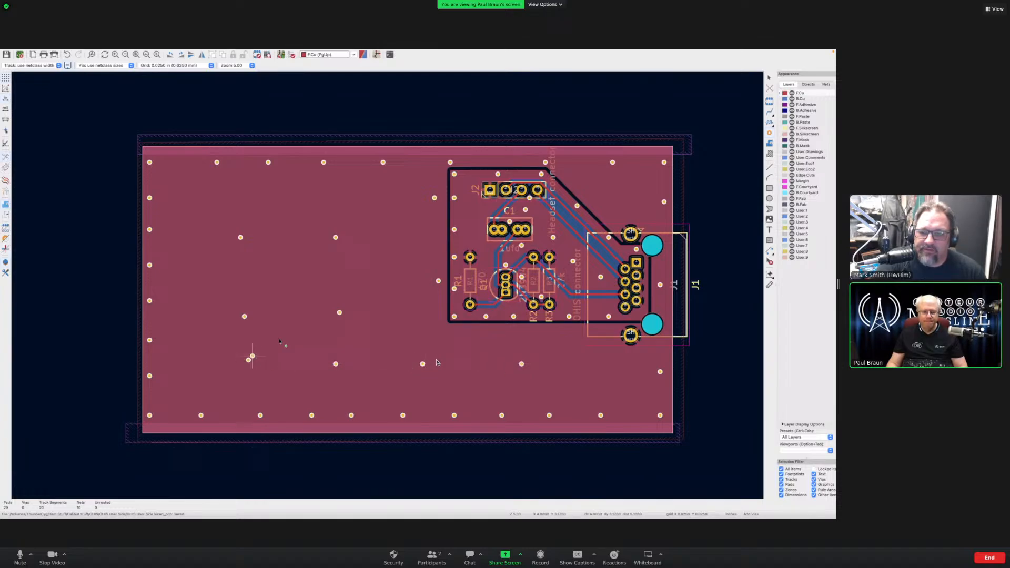
pyautogui.click(454, 257)
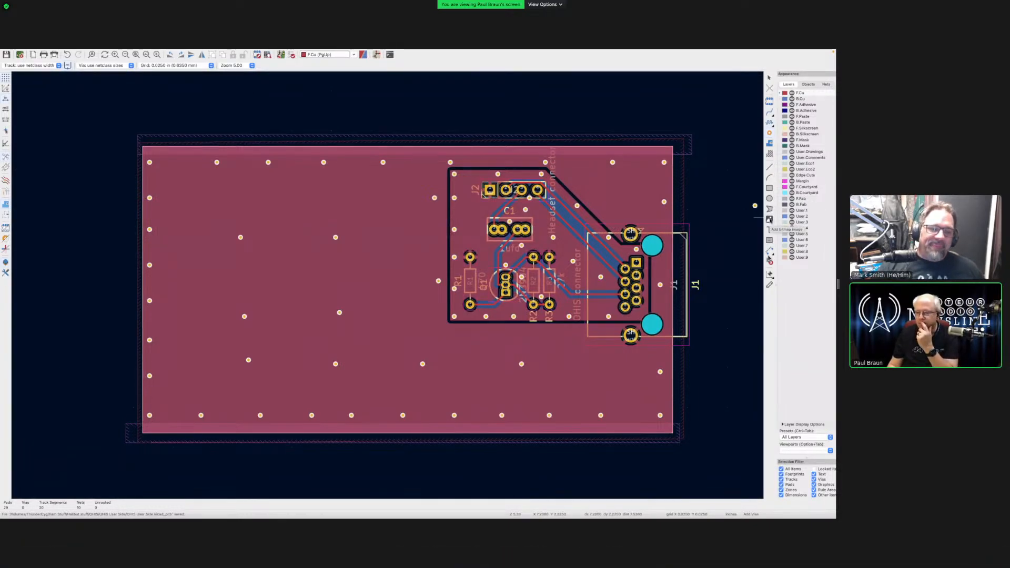
pyautogui.click(769, 220)
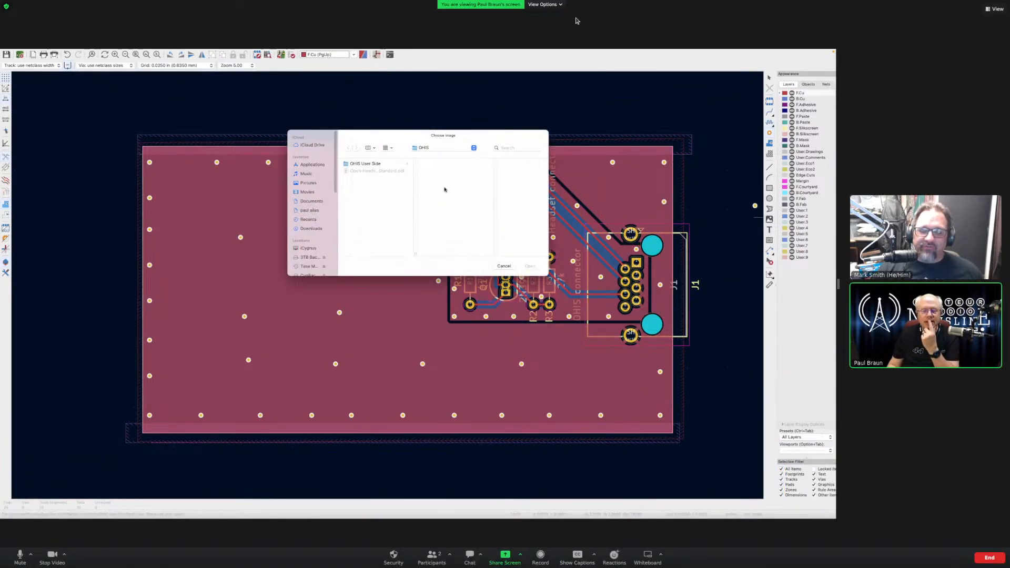
pyautogui.click(420, 150)
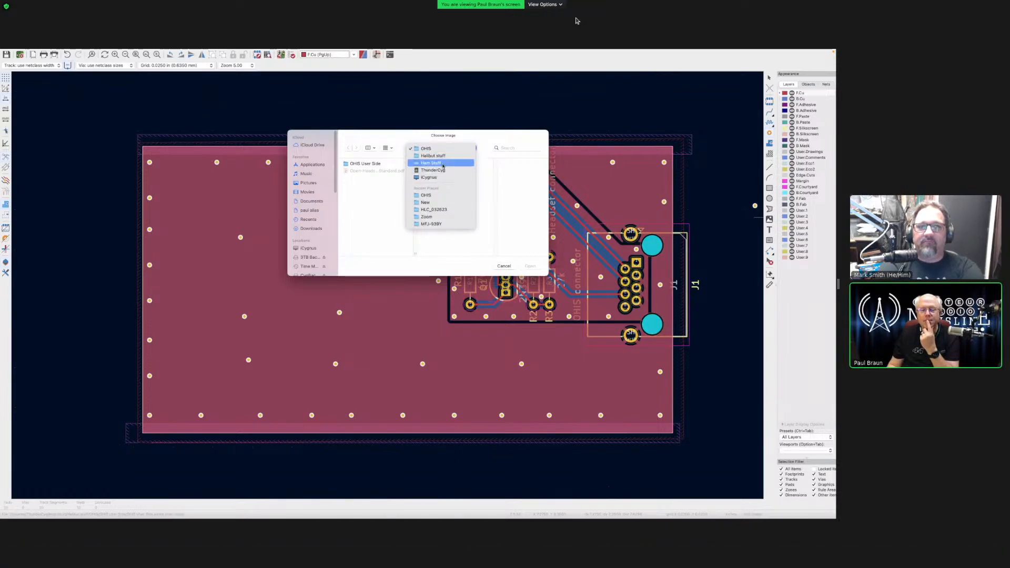
pyautogui.click(441, 163)
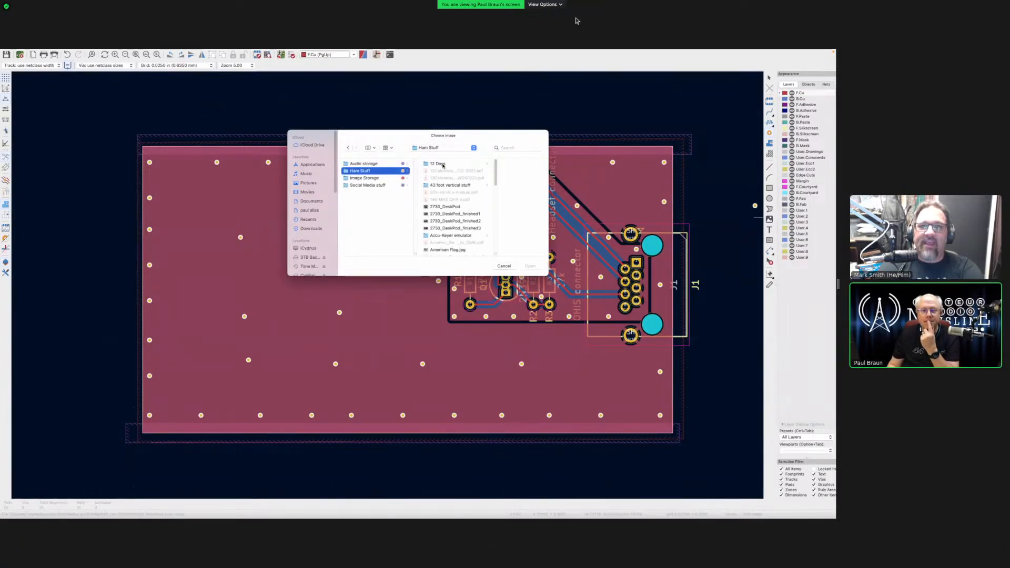
pyautogui.scroll(-3, 472, 232)
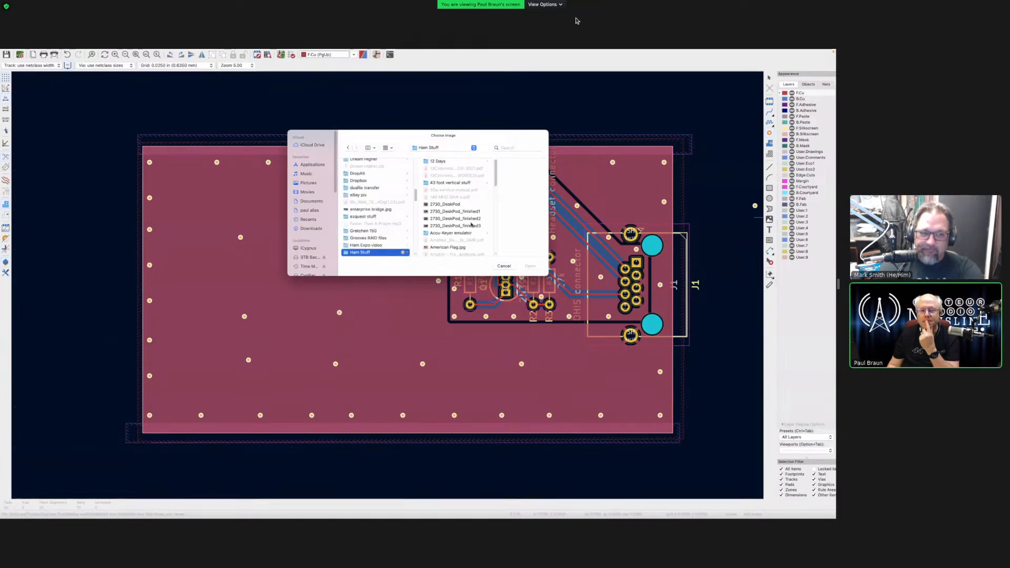
pyautogui.click(474, 243)
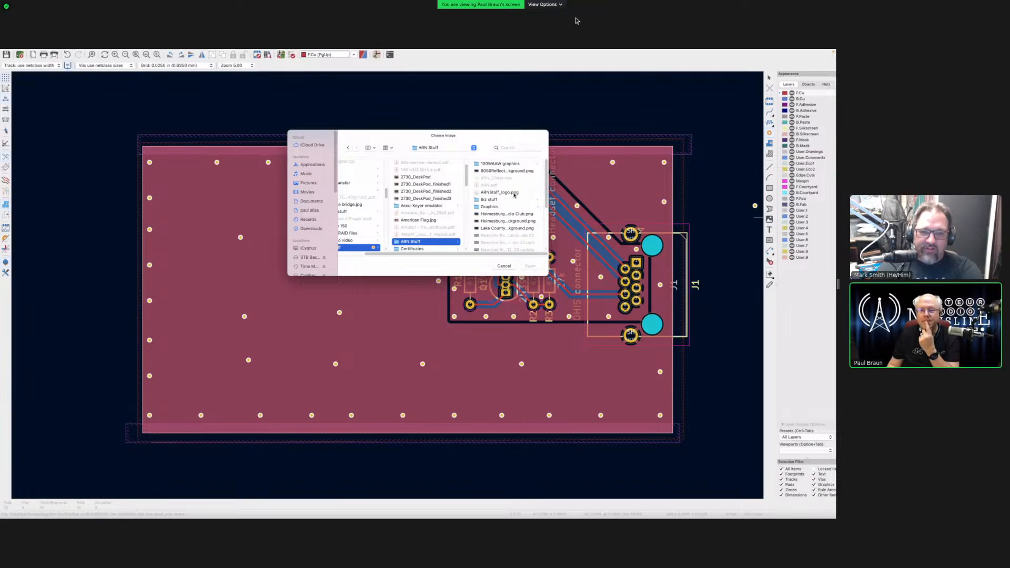
pyautogui.click(517, 207)
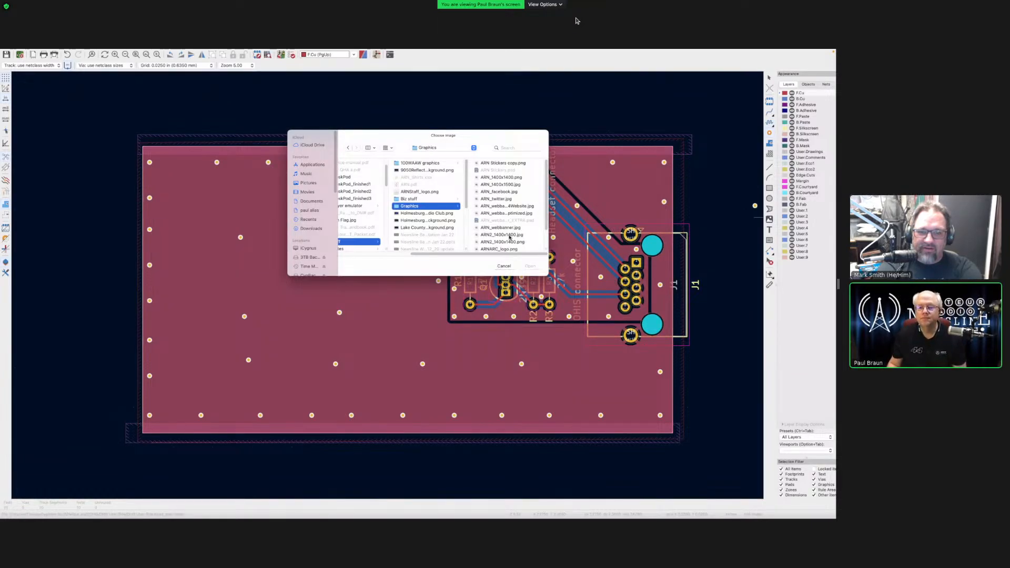
pyautogui.click(509, 237)
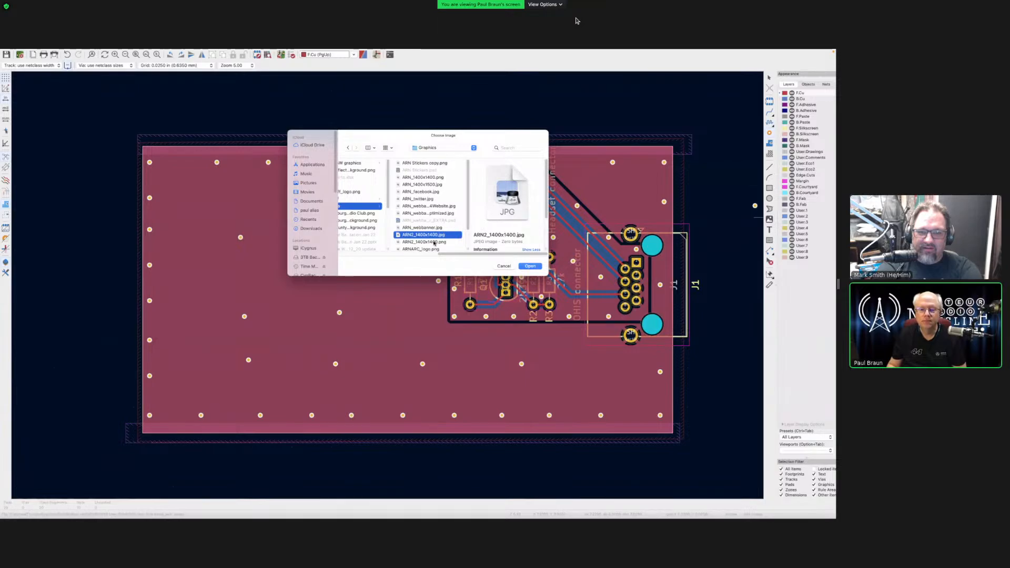
pyautogui.scroll(-2, 435, 242)
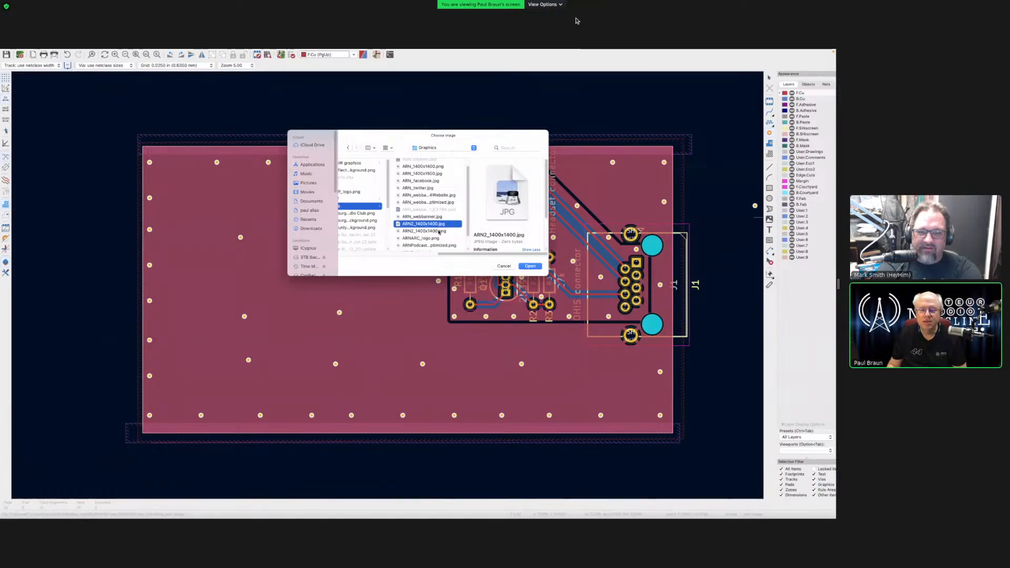
pyautogui.click(439, 231)
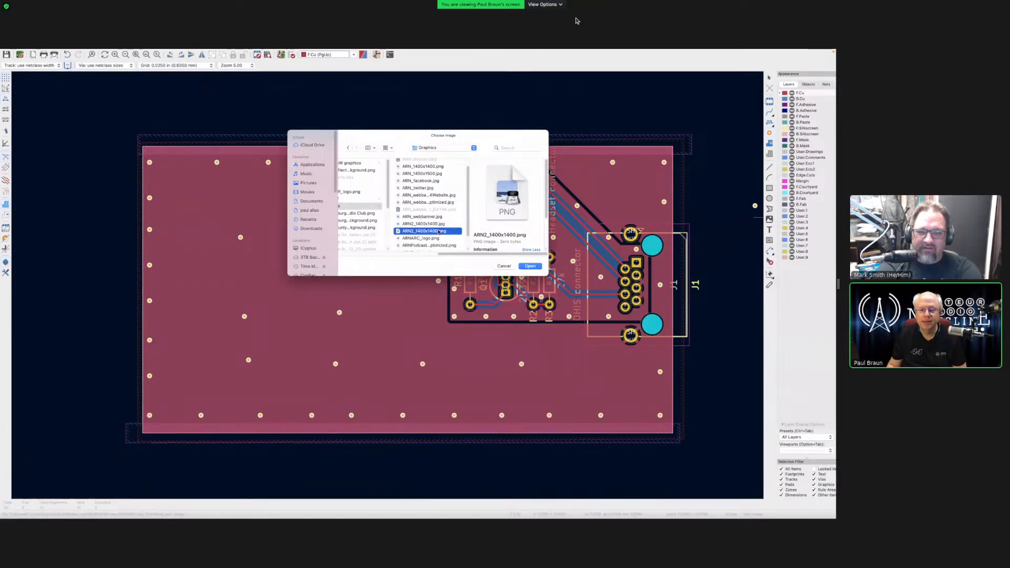
pyautogui.scroll(-2, 440, 229)
pyautogui.click(439, 225)
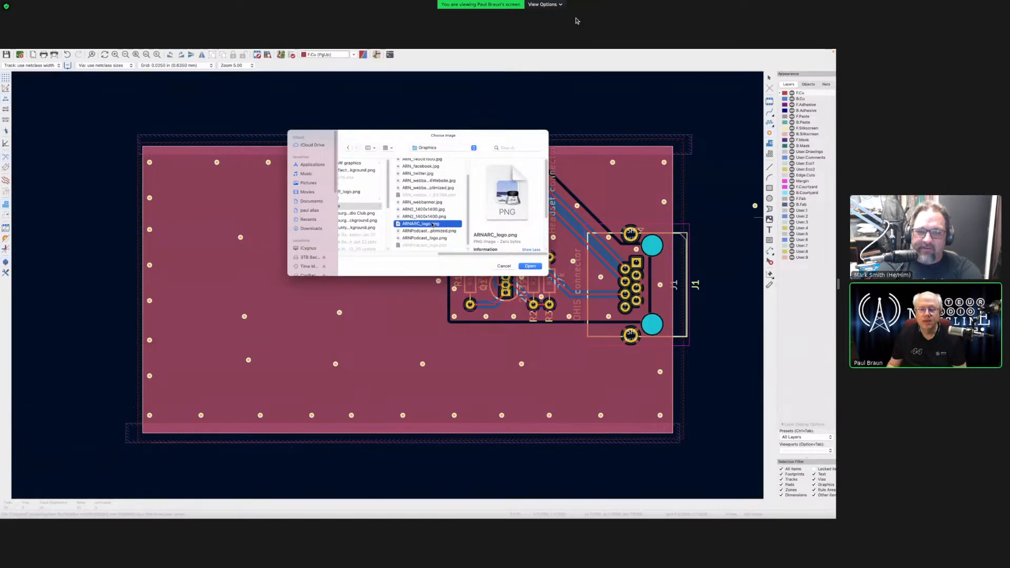
pyautogui.scroll(-1, 432, 225)
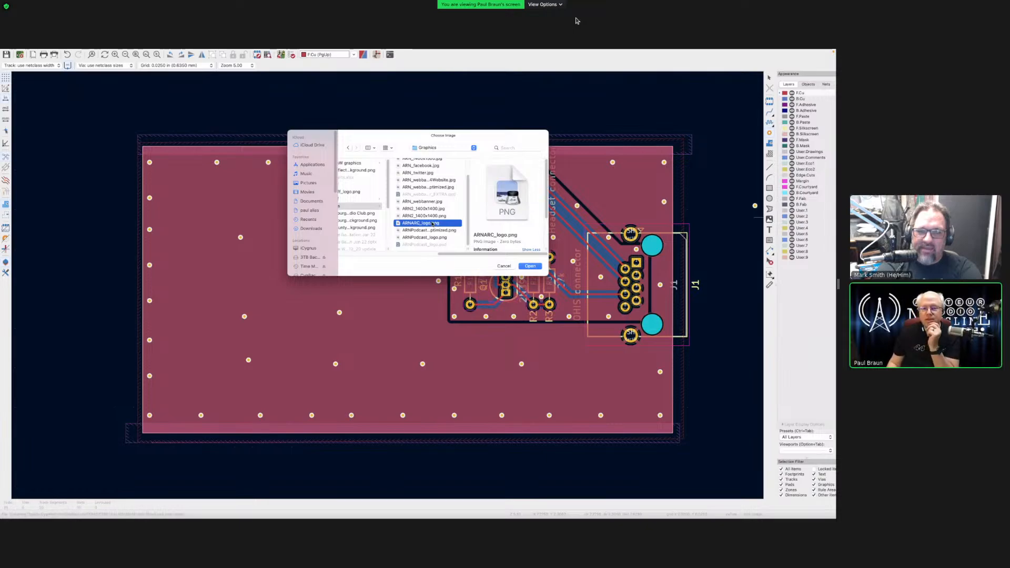
pyautogui.scroll(2, 432, 224)
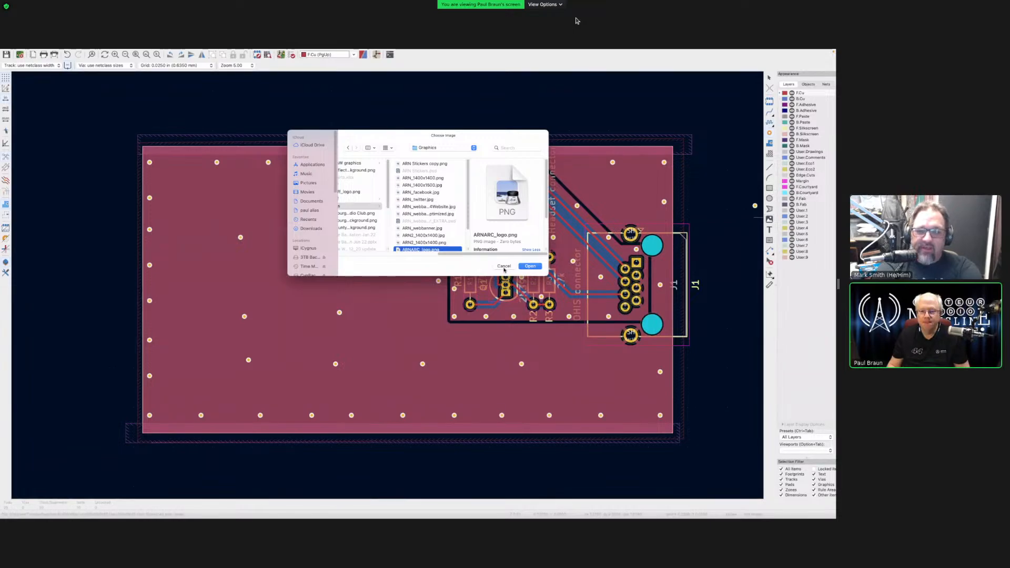
pyautogui.click(504, 266)
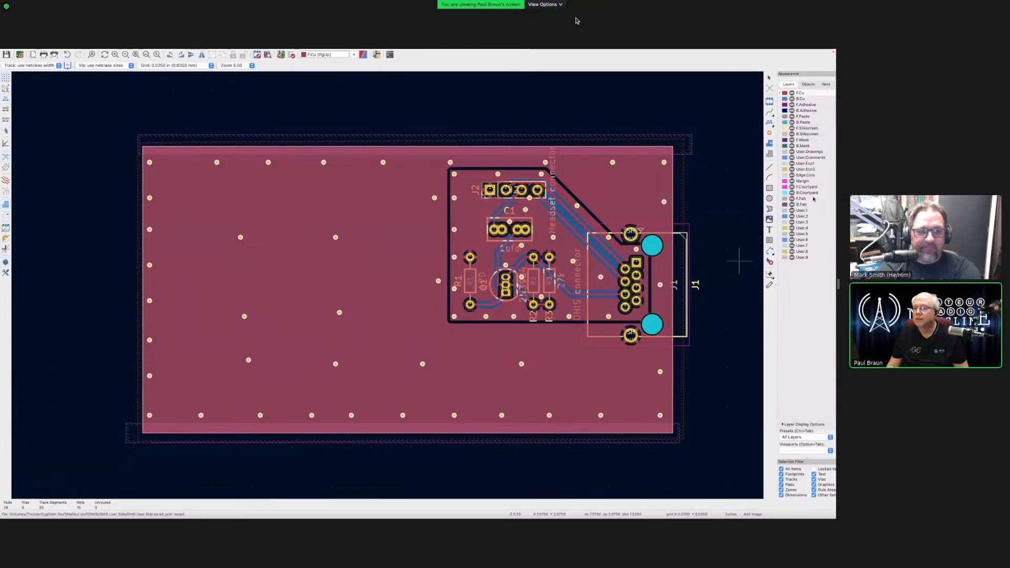
# - Select F.Silkscreen in the Layers panel as the active layer
pyautogui.click(804, 129)
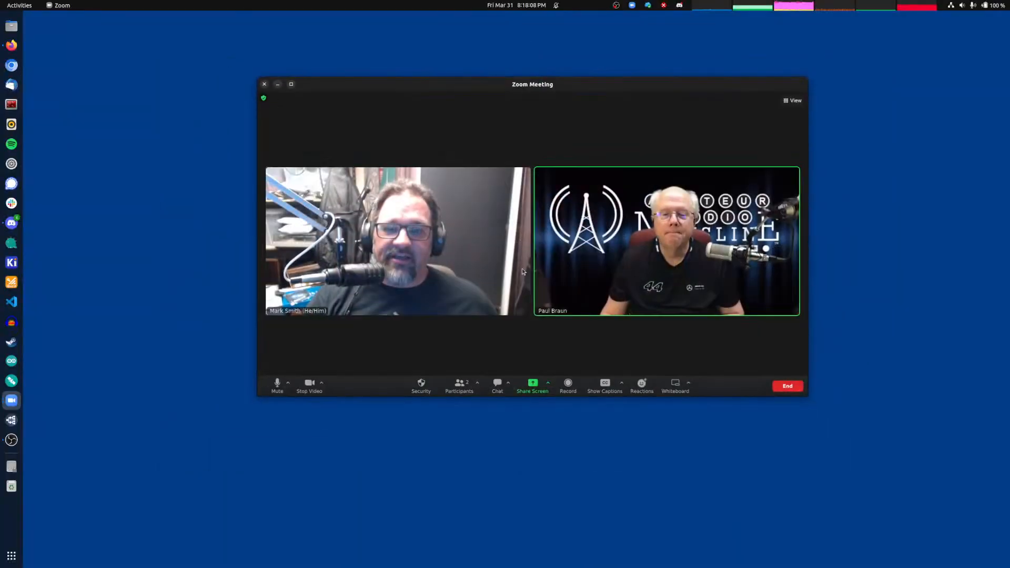
# - Maximize the Zoom Meeting window so both video feeds fill the screen
pyautogui.doubleClick(487, 87)
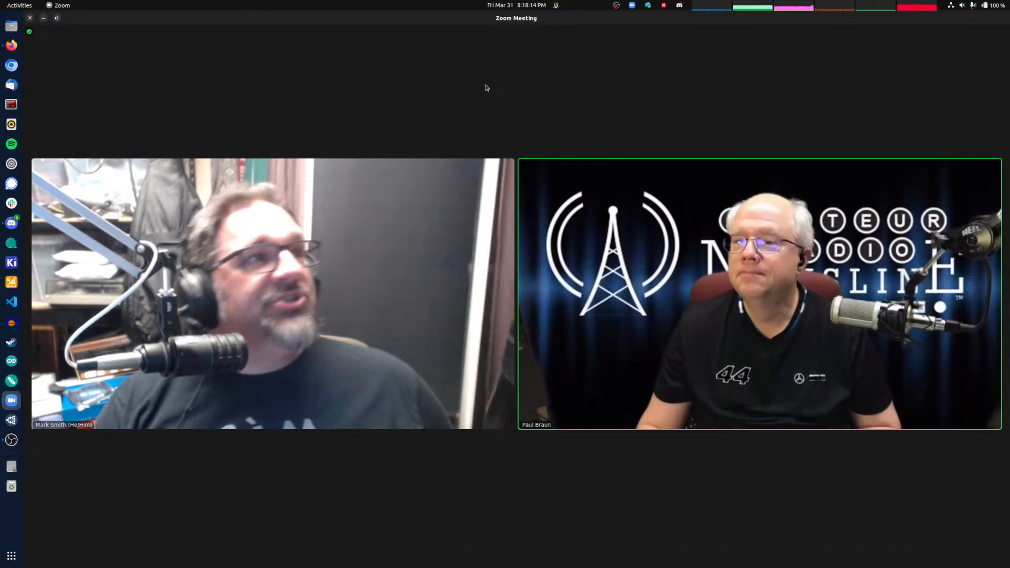
pyautogui.moveTo(489, 85)
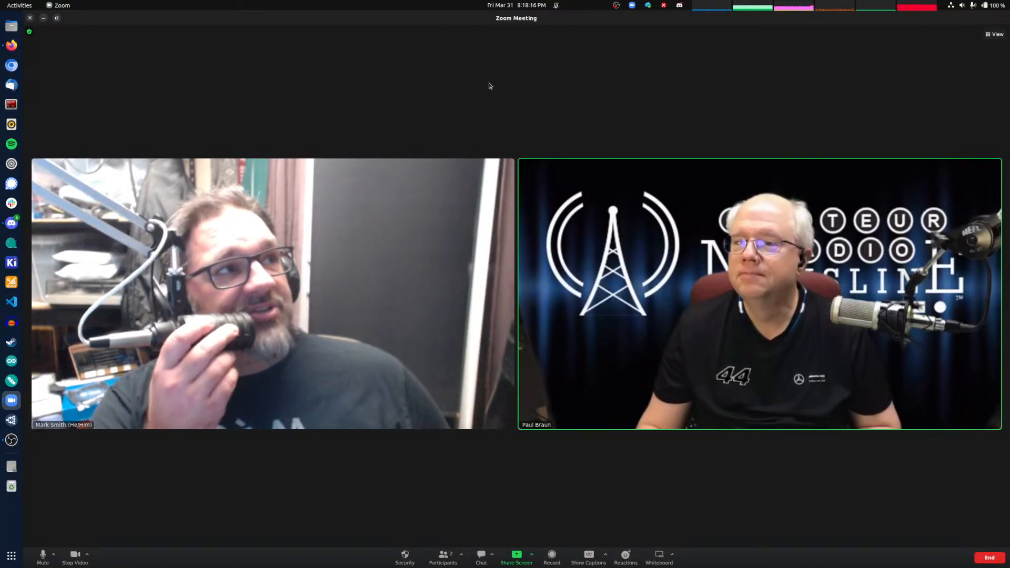